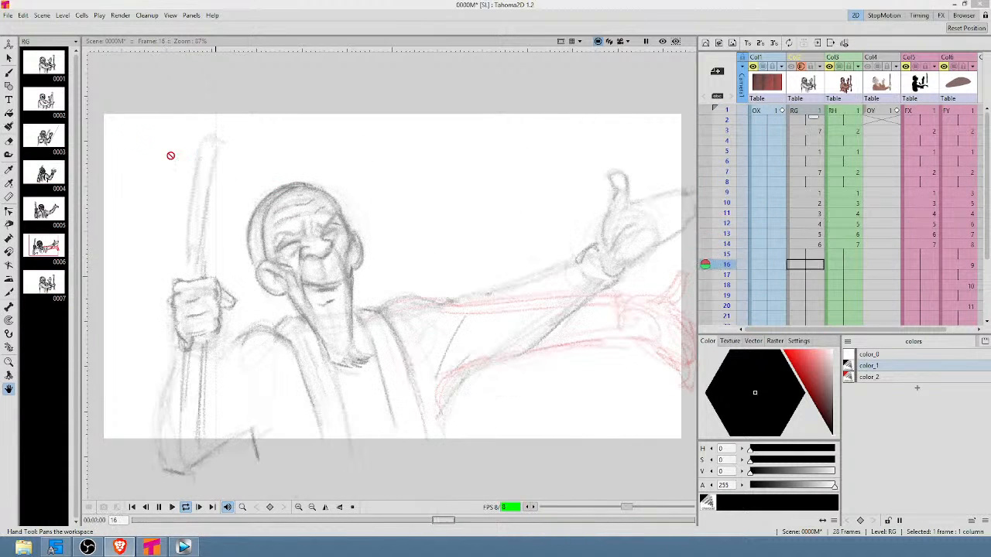
# Stop playback, turn the other columns' camera stand visibility back on and hide the RG sketch column.
pyautogui.click(494, 7)
pyautogui.press('p')
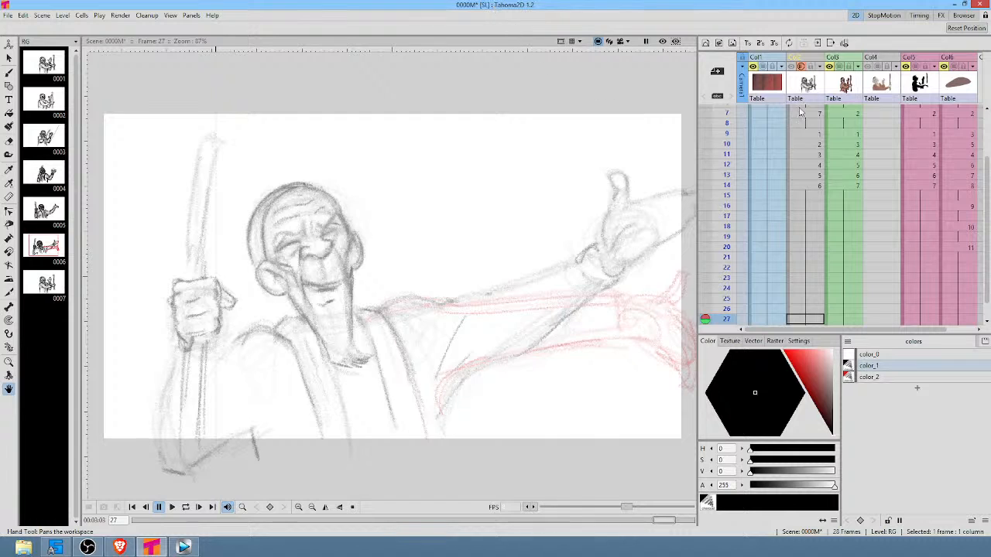
pyautogui.scroll(3, 808, 139)
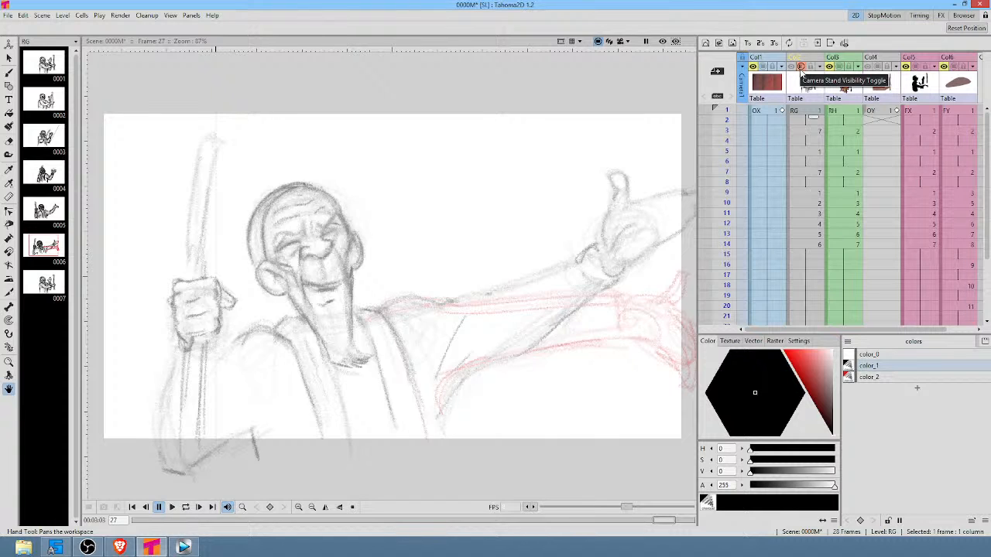
pyautogui.click(801, 68)
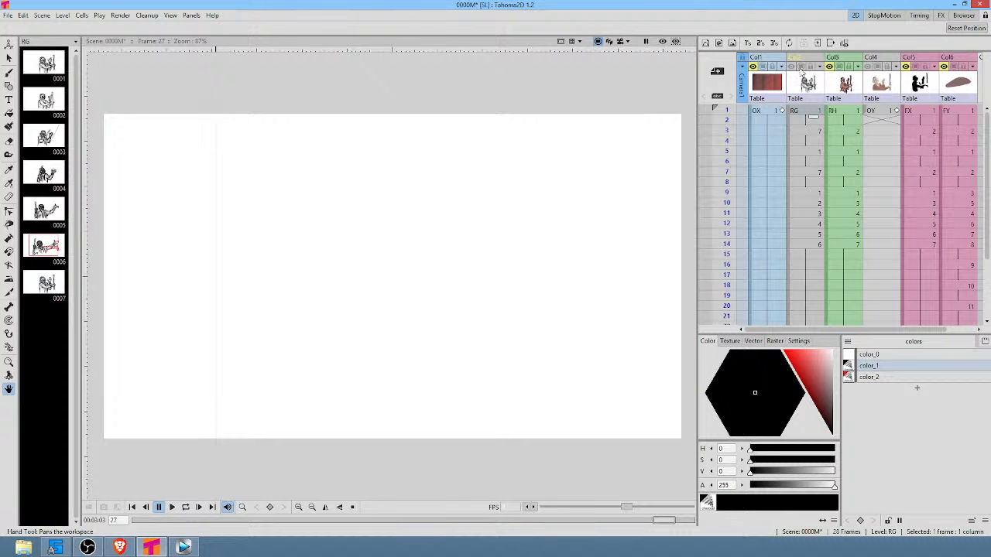
pyautogui.click(801, 67)
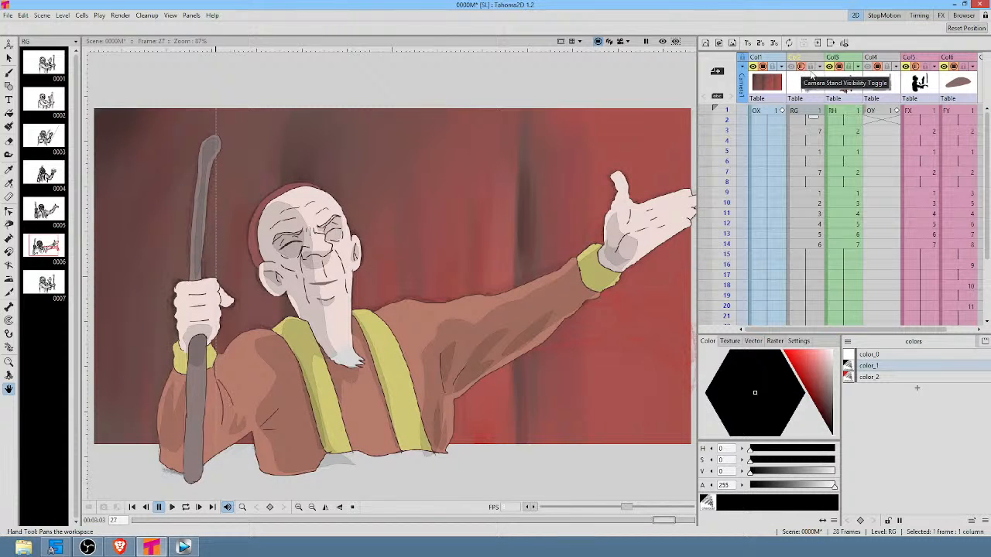
pyautogui.click(801, 67)
# Toggle the rendered preview on and off, and hide the OY column in the camera stand at frame 1.
pyautogui.click(662, 42)
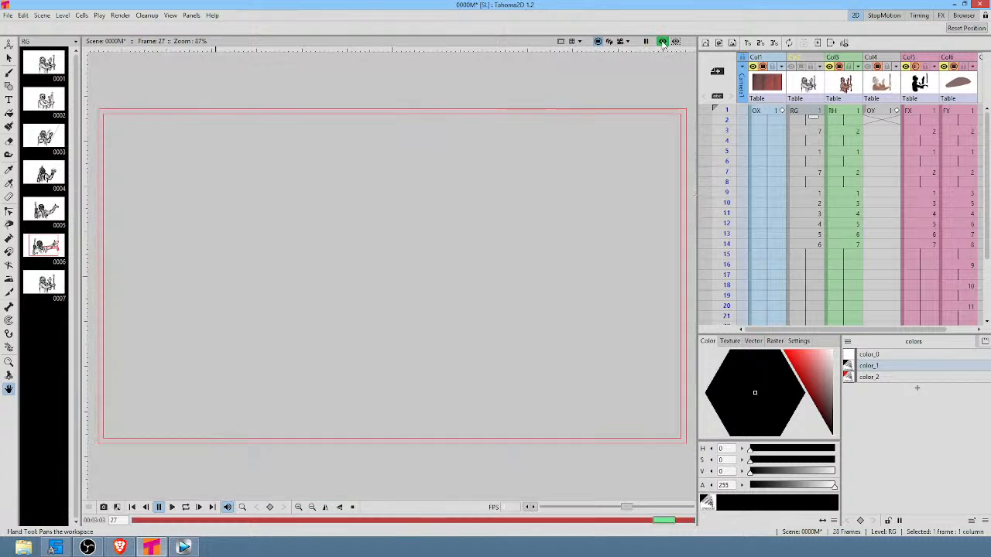
pyautogui.click(663, 43)
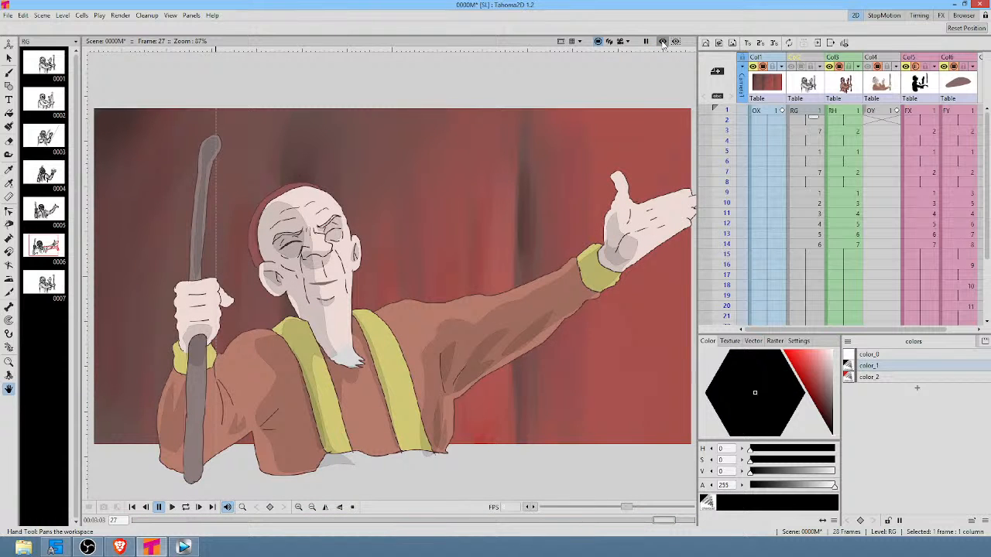
pyautogui.moveTo(239, 69); pyautogui.dragTo(283, 76)
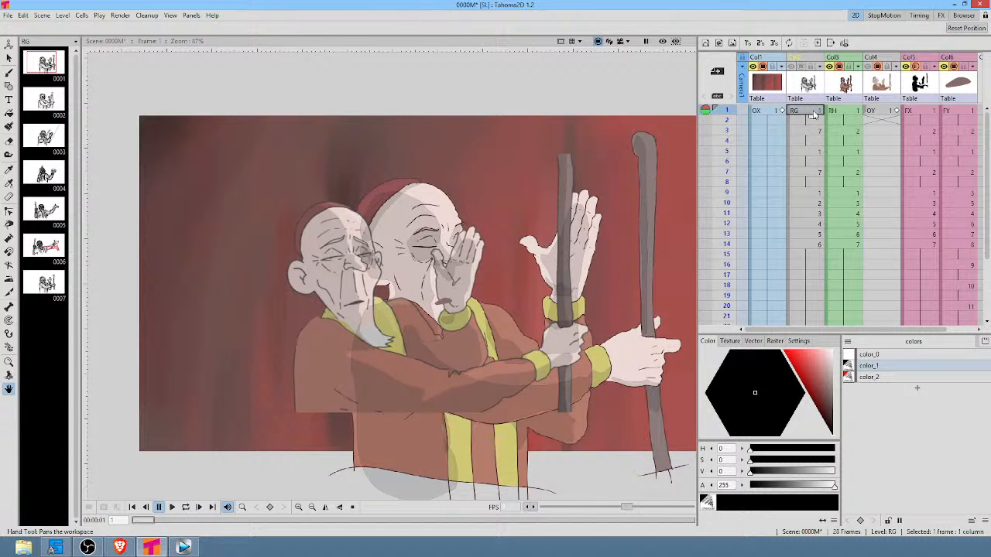
pyautogui.click(879, 67)
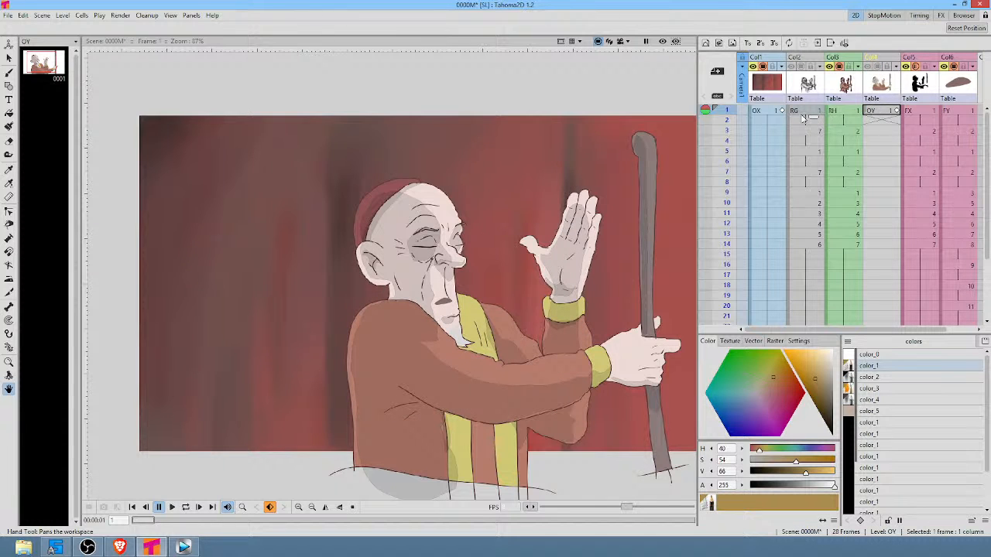
# Play the old man's animation in camera view, stop it at frame 14 and centre the shot.
pyautogui.press('l')
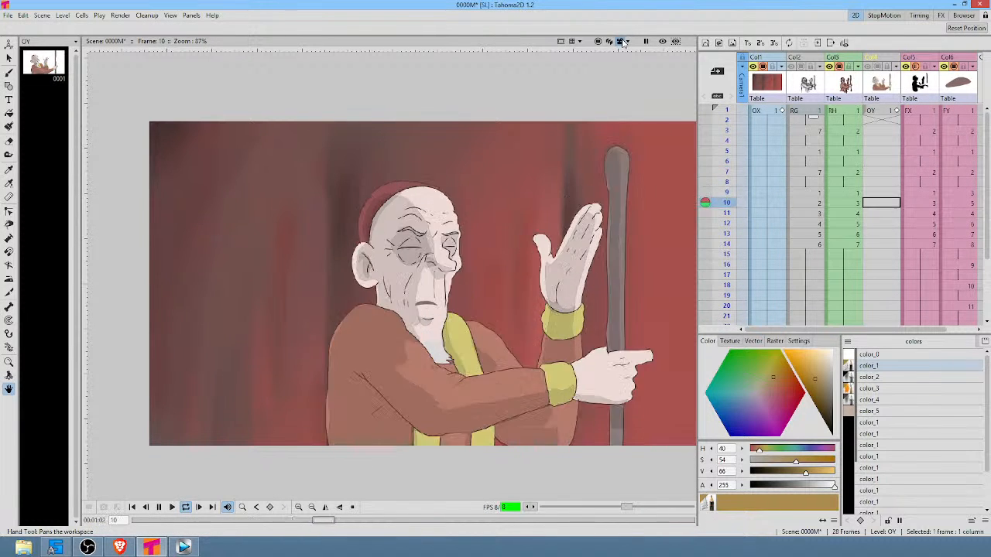
pyautogui.press('p')
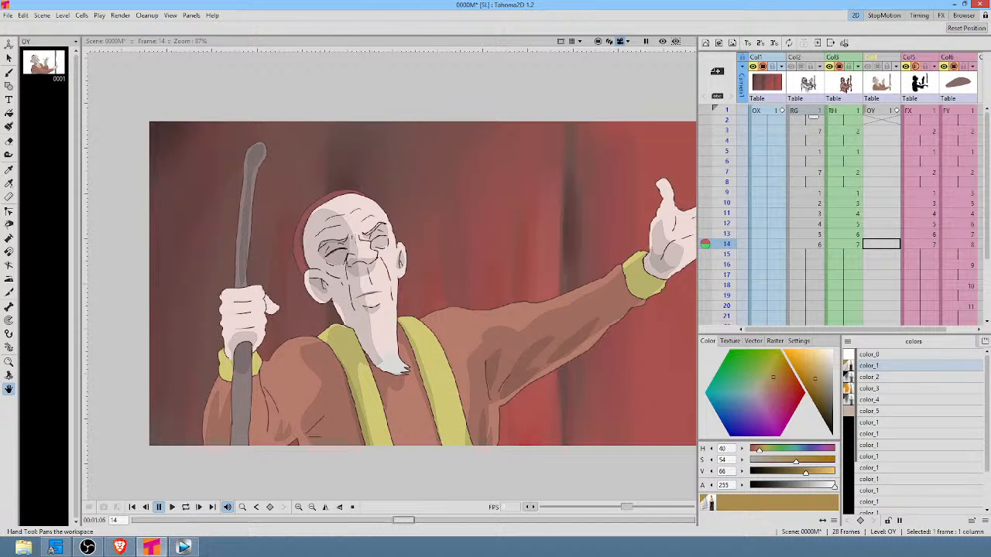
pyautogui.moveTo(357, 82)
pyautogui.mouseDown()
pyautogui.moveTo(298, 81)
pyautogui.moveTo(308, 73)
pyautogui.mouseUp()
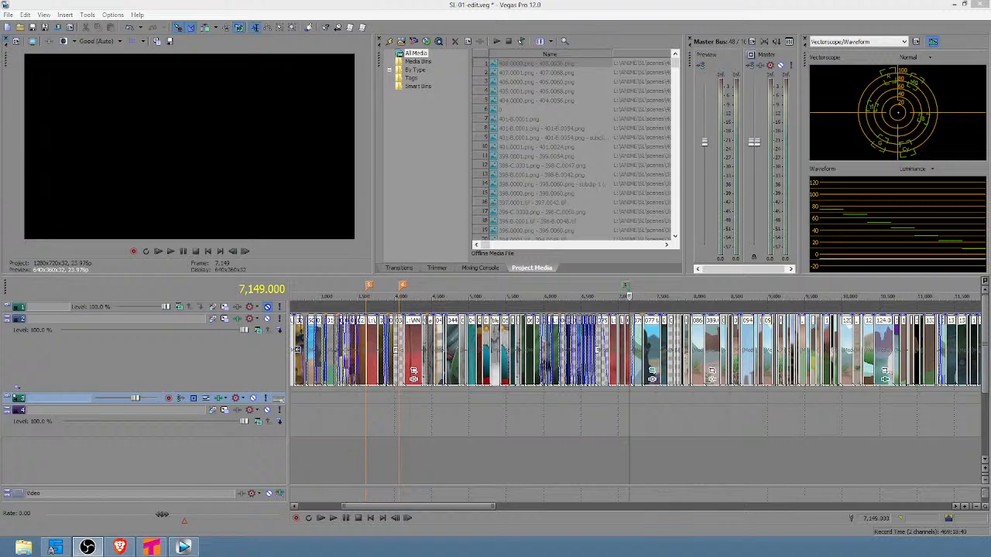
# Switch to Vegas Pro and examine the edit timeline around frames 4,218 and 5,462.
pyautogui.click(411, 408)
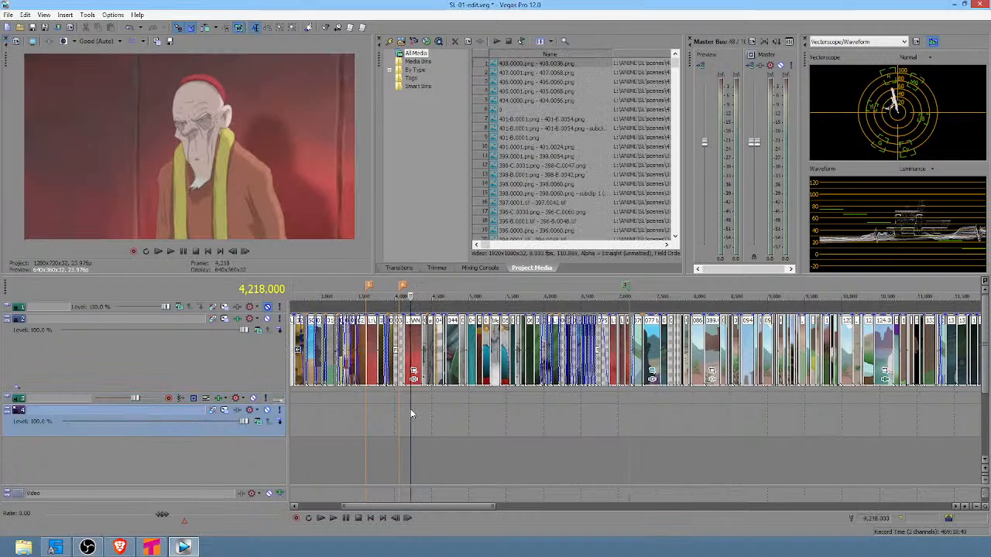
pyautogui.scroll(3, 410, 408)
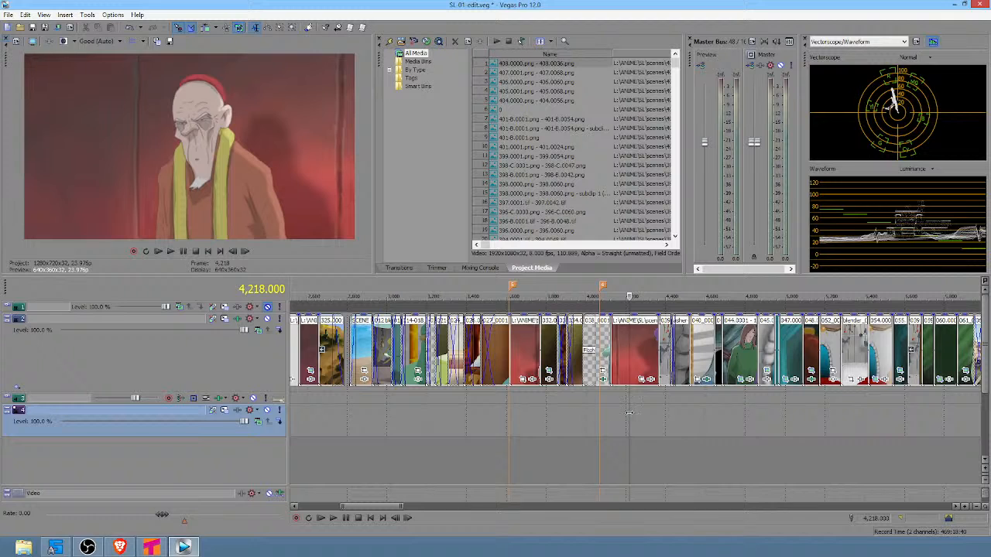
pyautogui.scroll(-3, 634, 407)
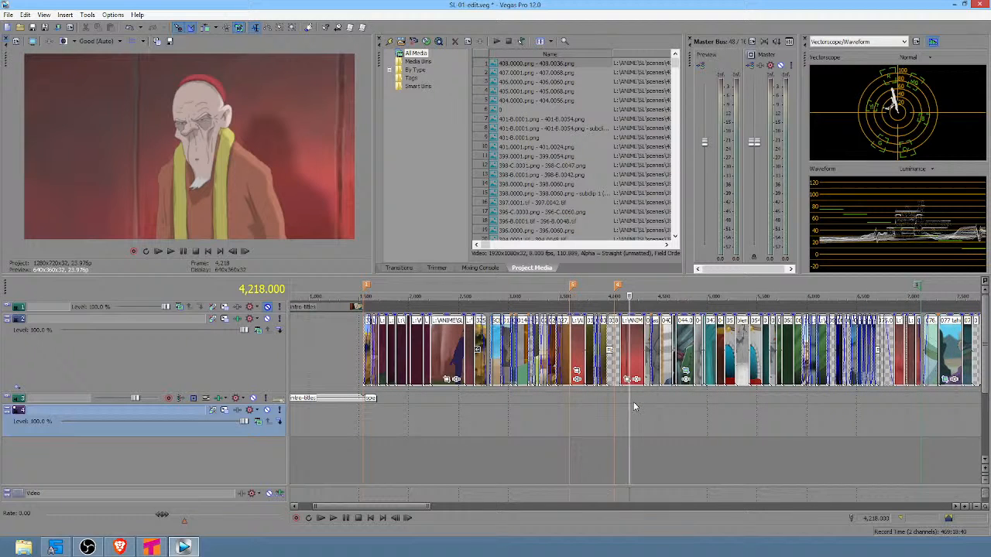
pyautogui.hscroll(5, 630, 408)
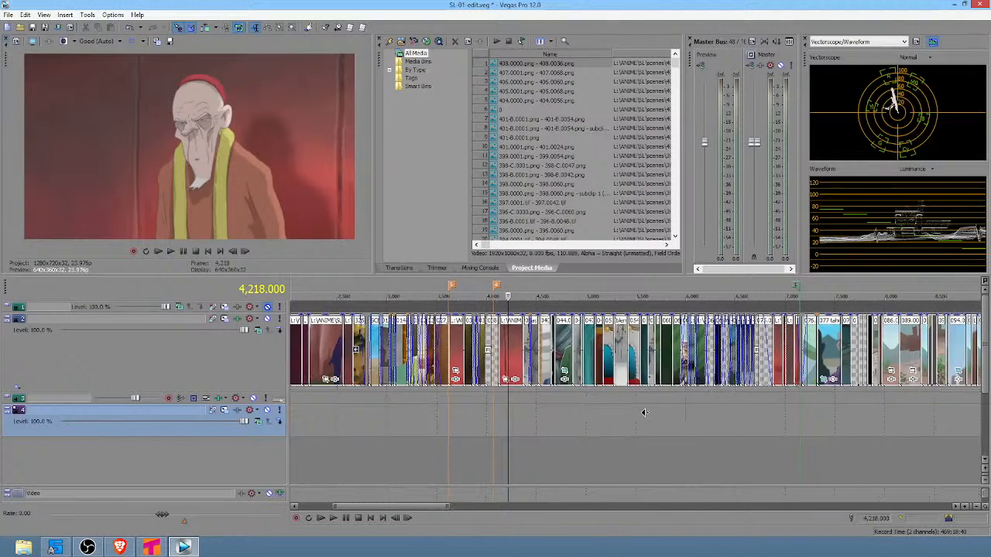
pyautogui.click(646, 414)
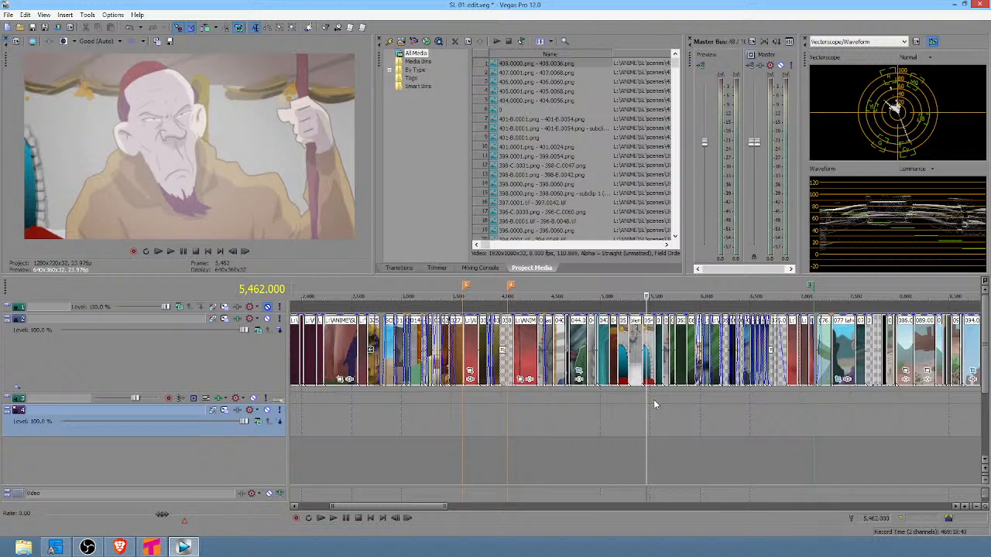
# Mark the time ranges 6,981 to 7,050 and 7,070 to 7,149 over the red-curtain shots, ending at frame 7,149.
pyautogui.click(800, 403)
pyautogui.scroll(4, 799, 403)
pyautogui.moveTo(633, 413); pyautogui.dragTo(675, 413)
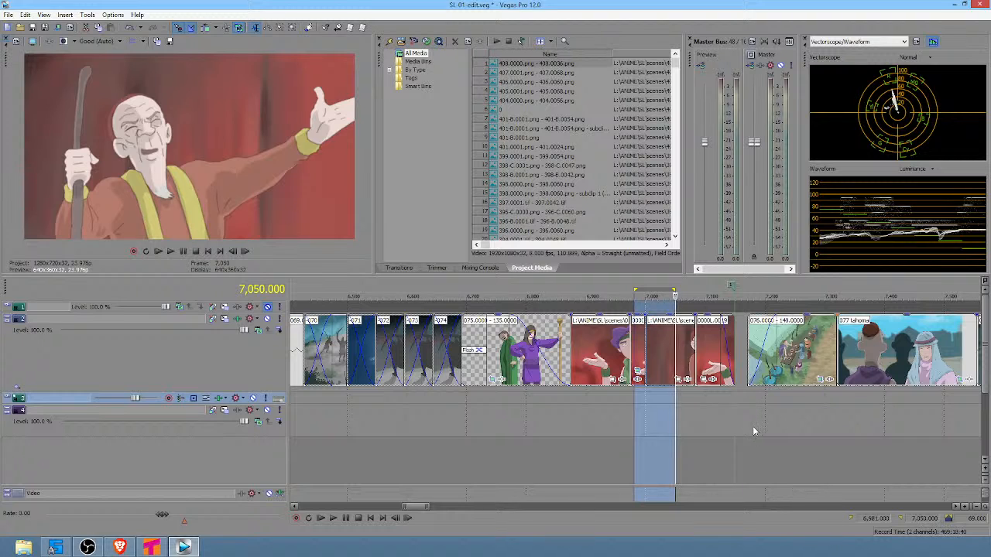
pyautogui.moveTo(732, 402); pyautogui.dragTo(686, 408)
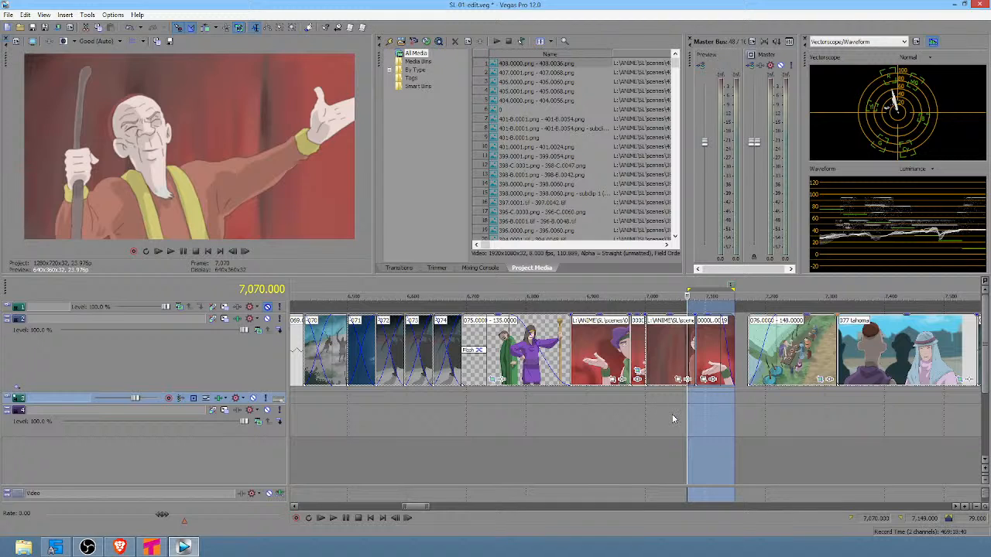
pyautogui.click(735, 418)
# Mark the range from frame 6,283 to 7,149 and survey the surrounding shots of the edit timeline.
pyautogui.scroll(-4, 735, 419)
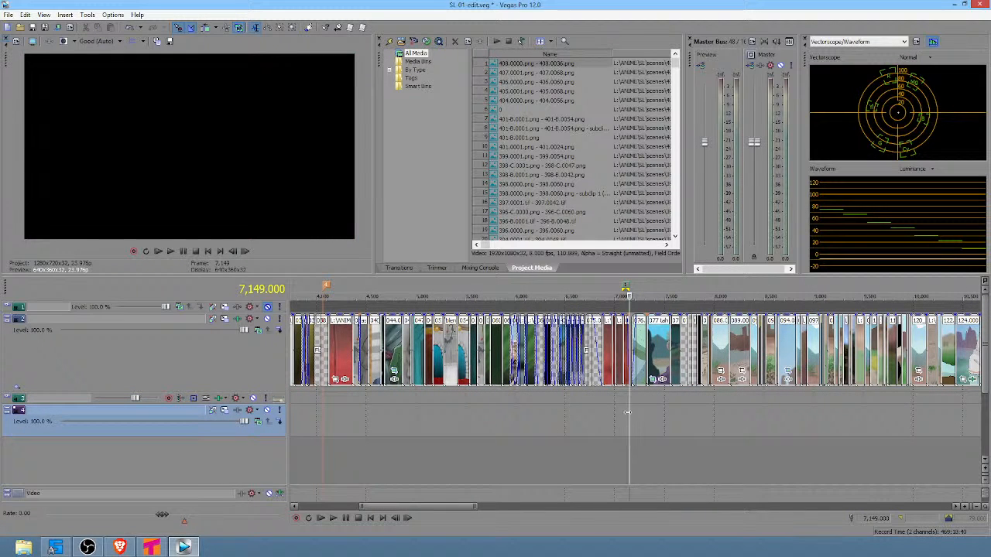
pyautogui.moveTo(627, 410); pyautogui.dragTo(544, 404)
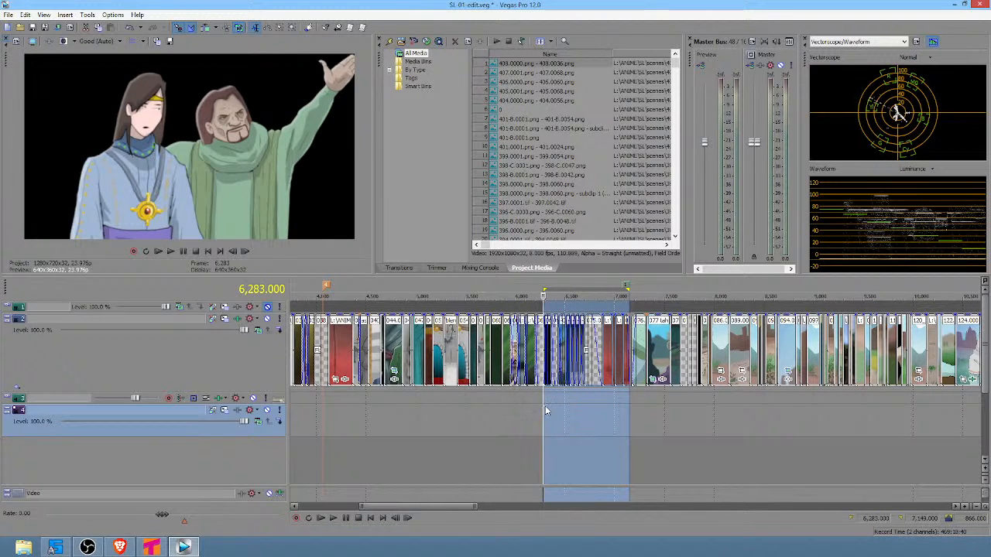
pyautogui.click(631, 411)
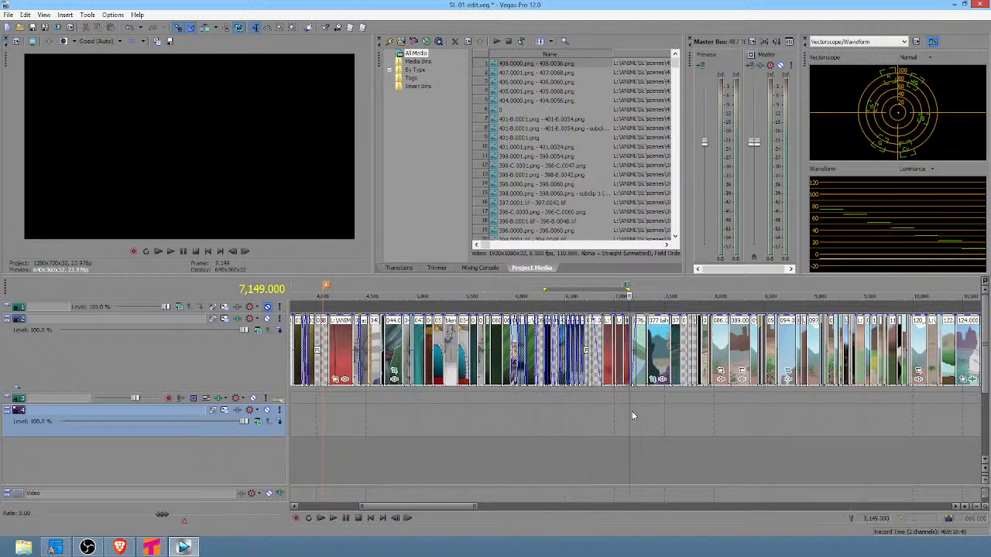
pyautogui.scroll(3, 632, 411)
pyautogui.scroll(-10, 634, 406)
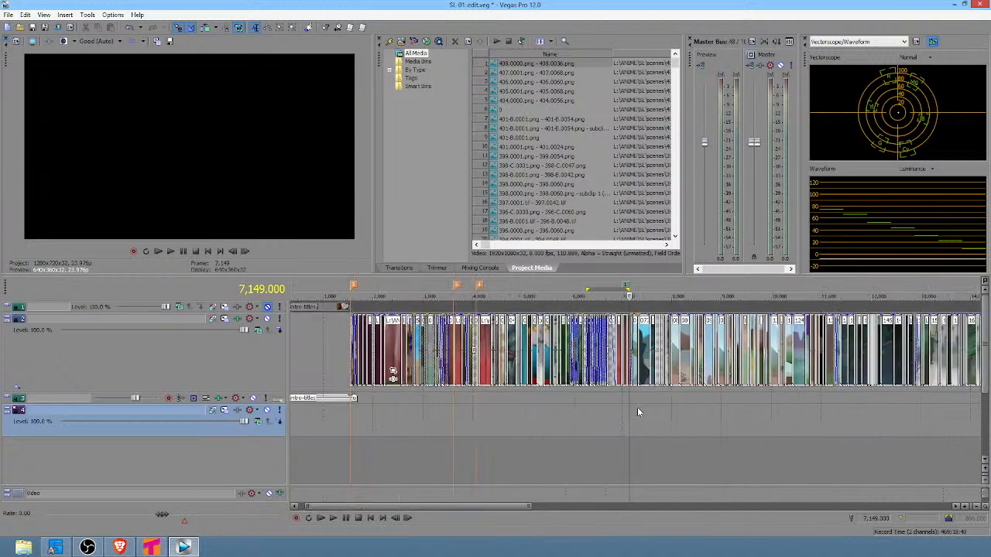
pyautogui.scroll(6, 573, 411)
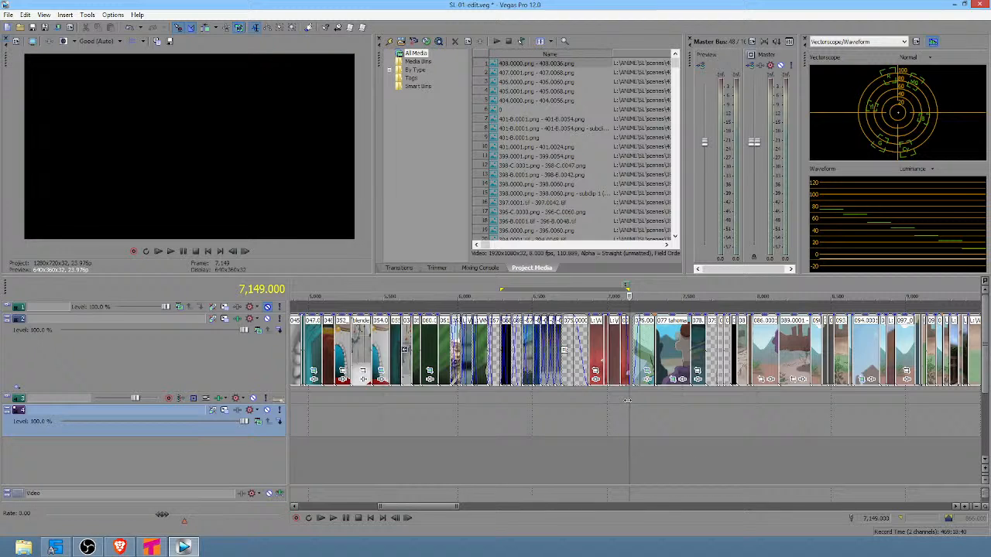
pyautogui.scroll(-2, 632, 397)
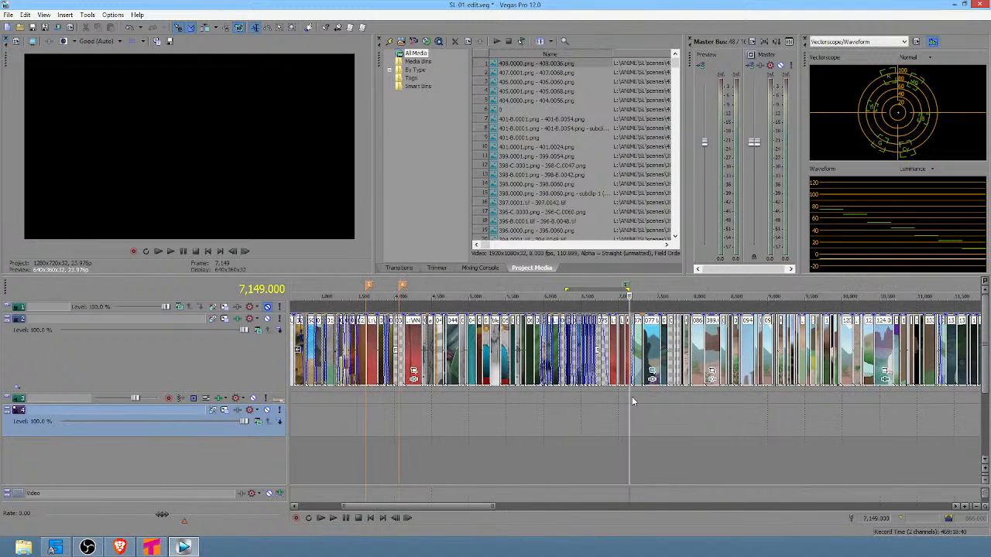
pyautogui.moveTo(318, 408); pyautogui.dragTo(499, 417)
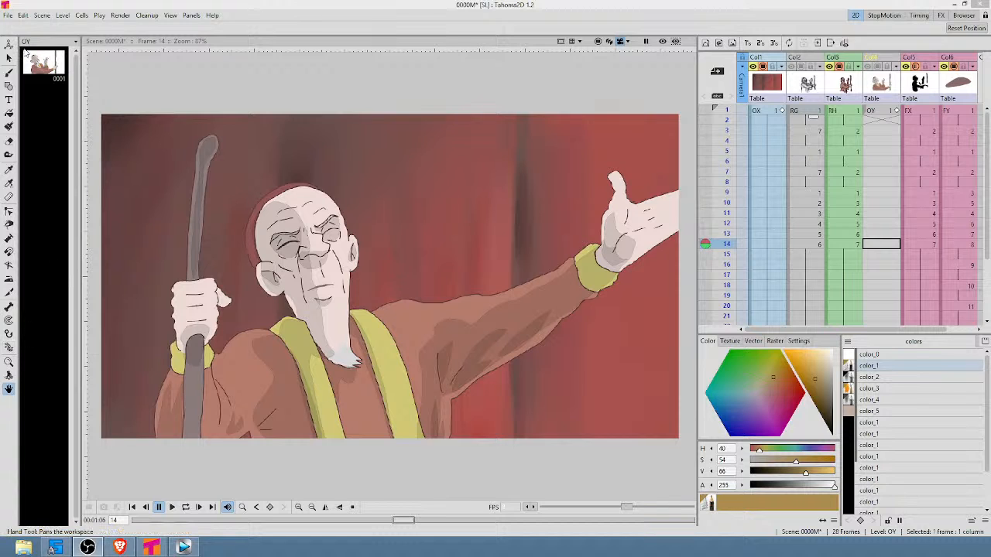
# In Tahoma2D, open the recent scene 089.tnz, saving all changes to the current scene.
pyautogui.click(11, 17)
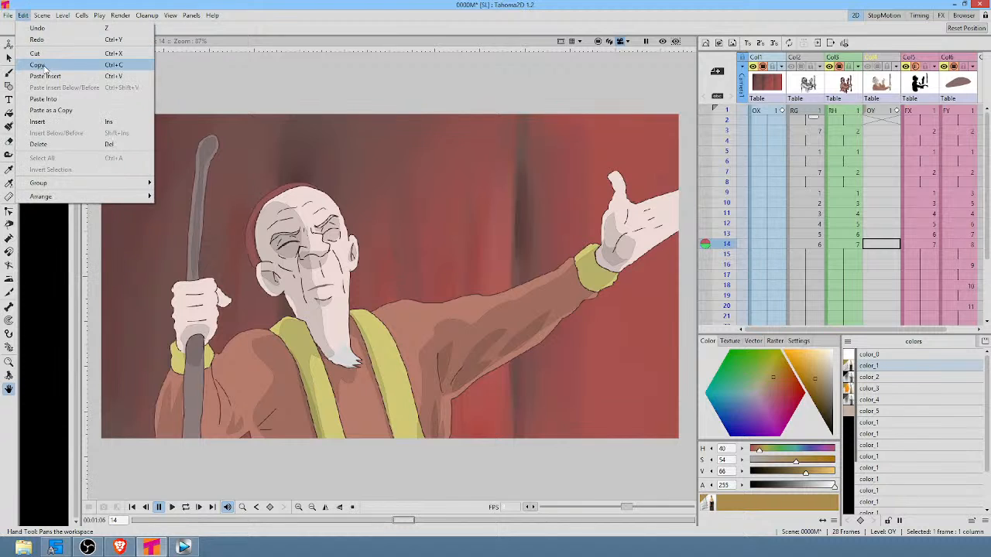
pyautogui.moveTo(31, 73)
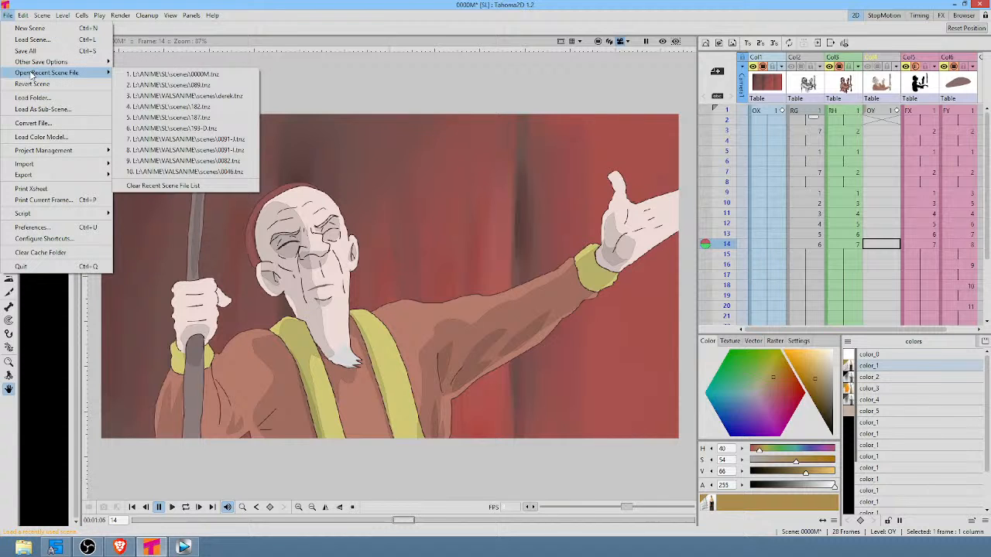
pyautogui.click(172, 85)
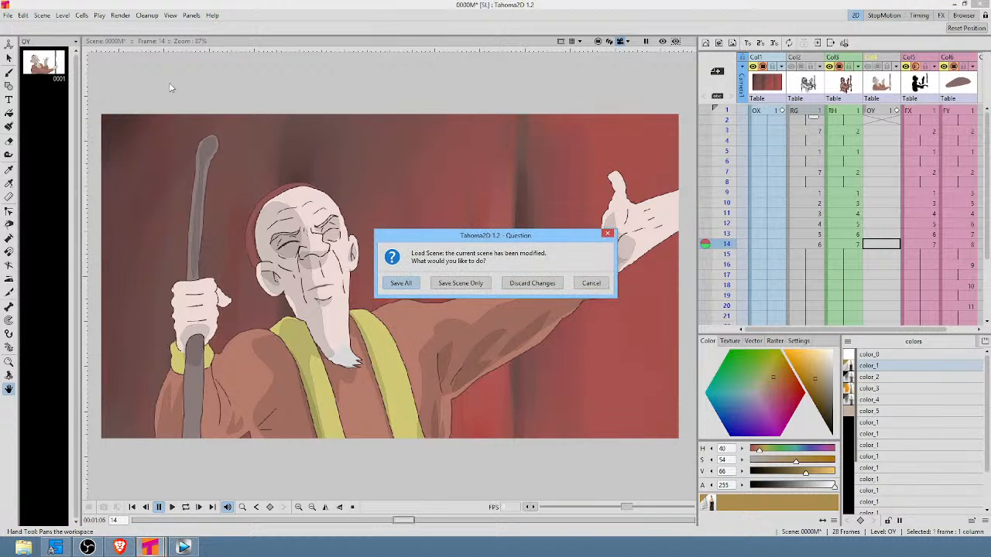
pyautogui.click(409, 283)
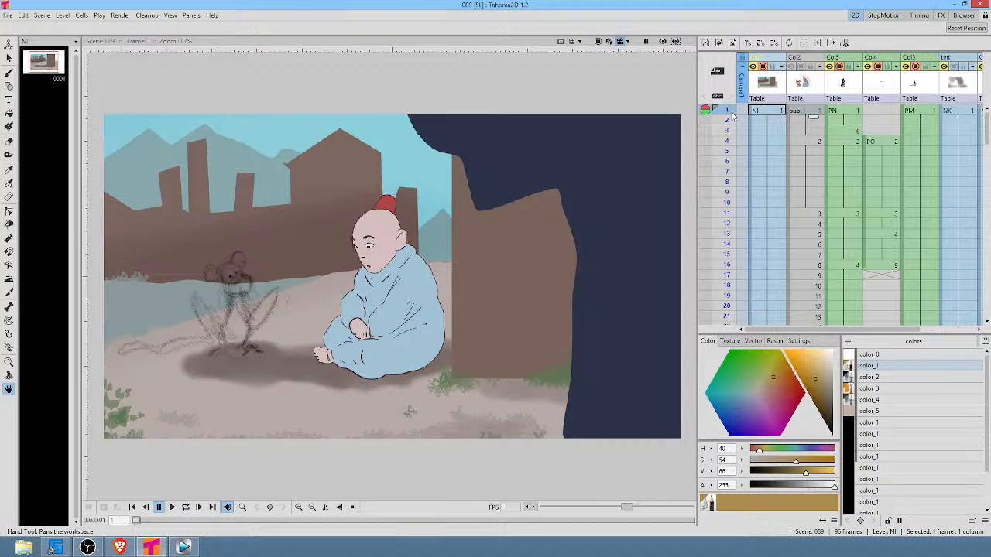
# Select the NI background column and step through the scene from frame 2 to frame 10.
pyautogui.click(763, 87)
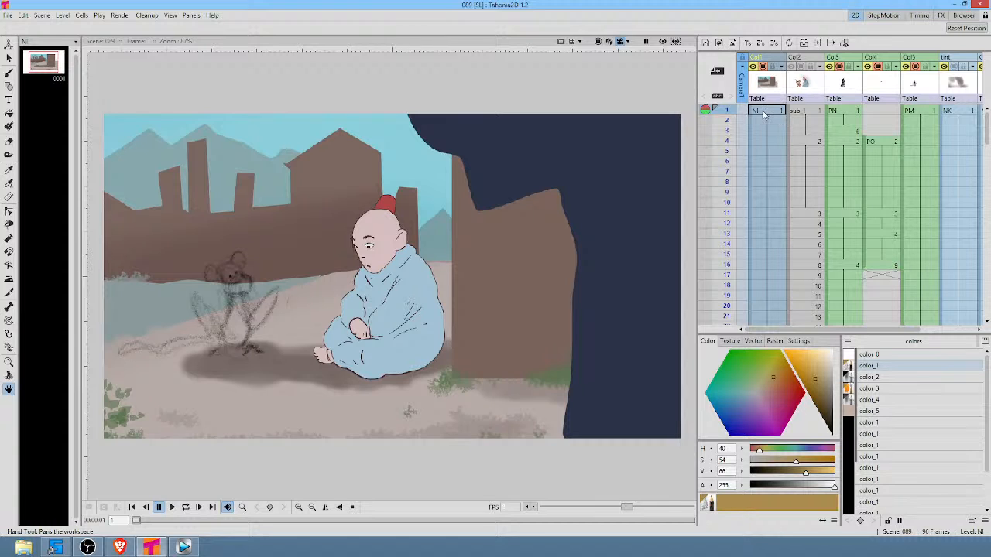
pyautogui.click(726, 122)
pyautogui.press('Down')
pyautogui.press('Down')
pyautogui.press('Down')
pyautogui.press('Down')
pyautogui.press('Down')
pyautogui.press('Down')
pyautogui.press('Down')
pyautogui.press('Down')
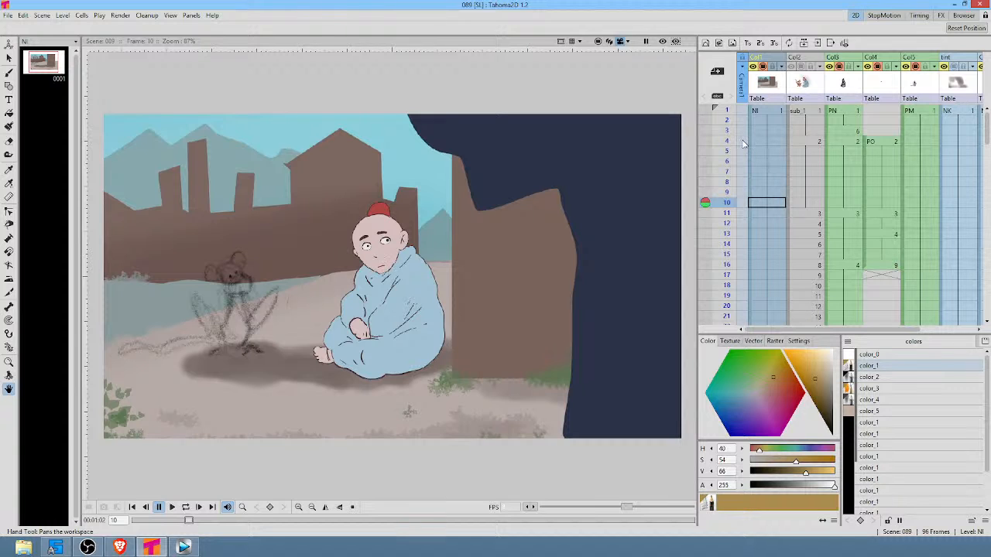
# Play the seated character's animation and stop it at frame 78.
pyautogui.scroll(-2, 741, 134)
pyautogui.scroll(2, 742, 134)
pyautogui.press('p')
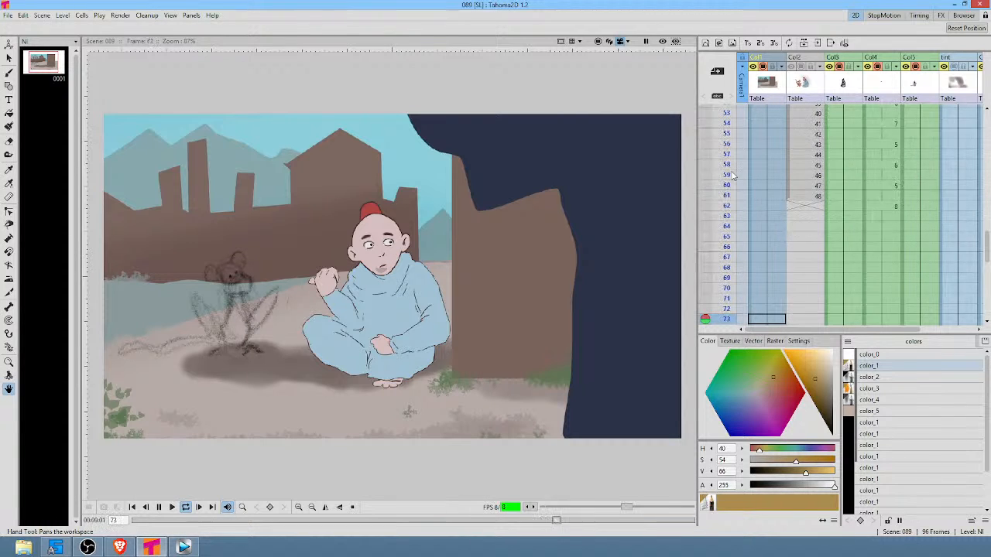
pyautogui.press('p')
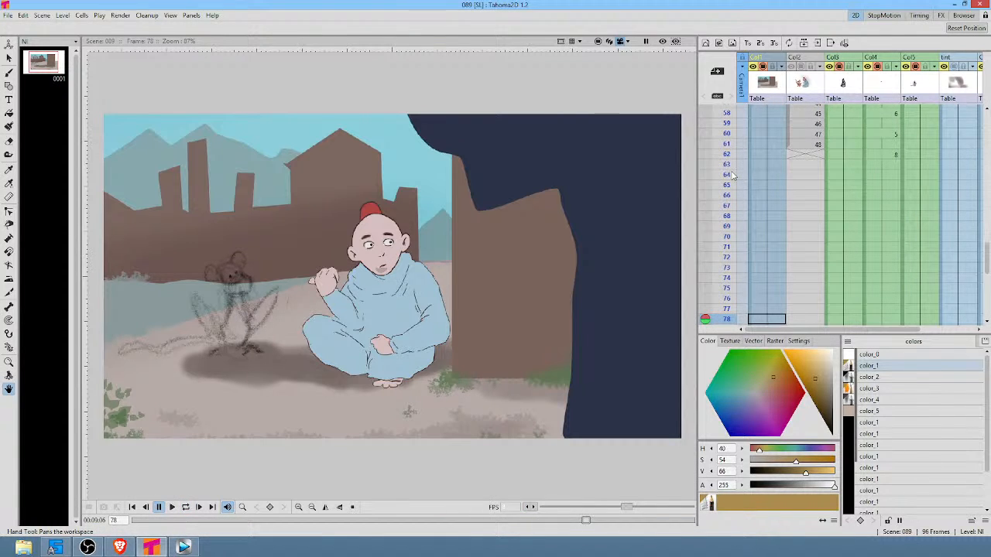
# Return to frame 1 of the NI column and loop the scene's playback from the start.
pyautogui.hotkey('alt', ',')
pyautogui.click(768, 114)
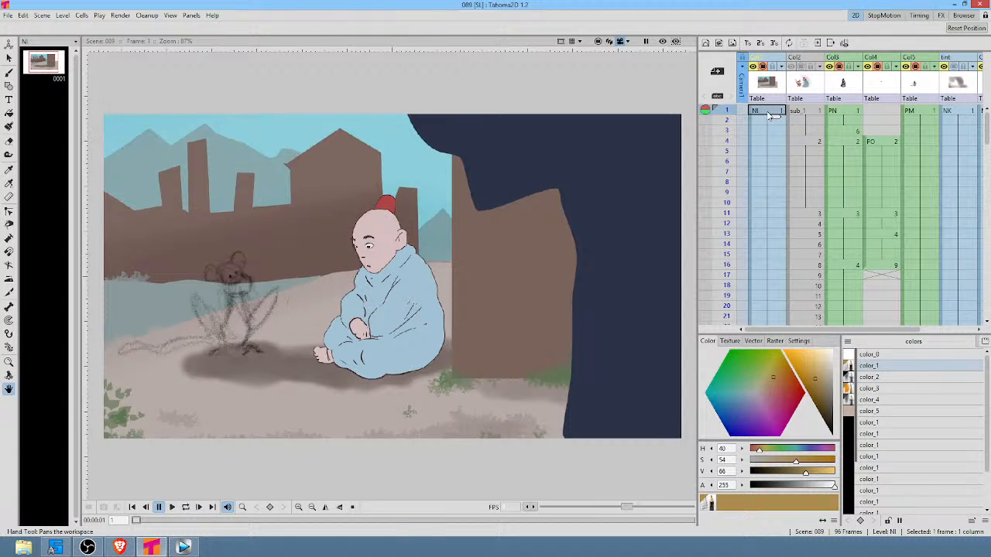
pyautogui.press('l')
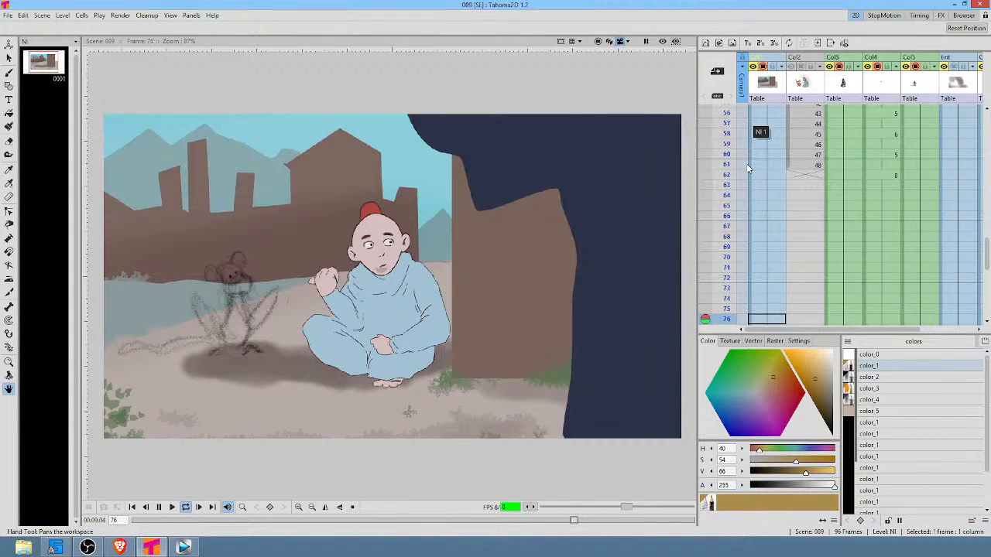
# Return to frame 1 of the NI column, scrub the scene to frame 13, and select the column's cell at frame 9.
pyautogui.scroll(10, 759, 147)
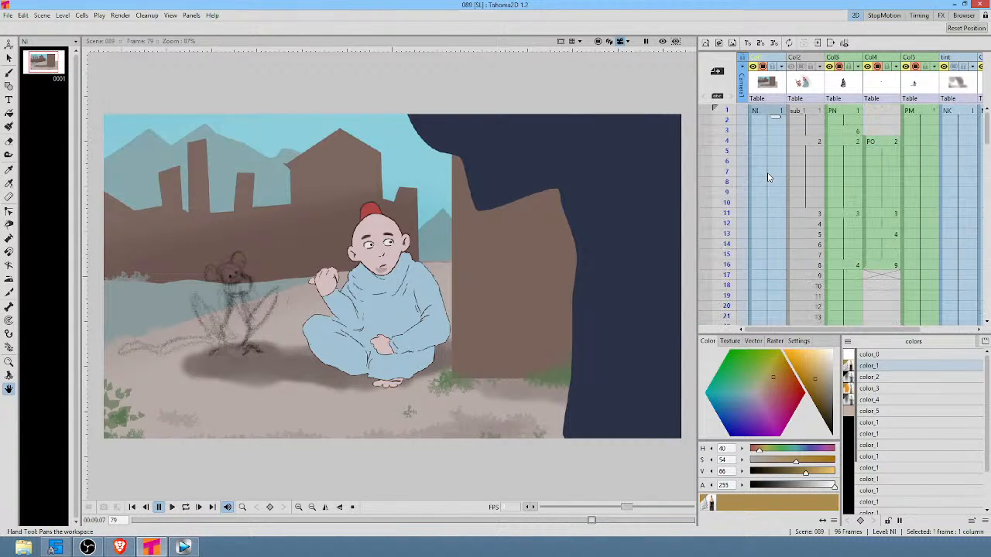
pyautogui.click(763, 113)
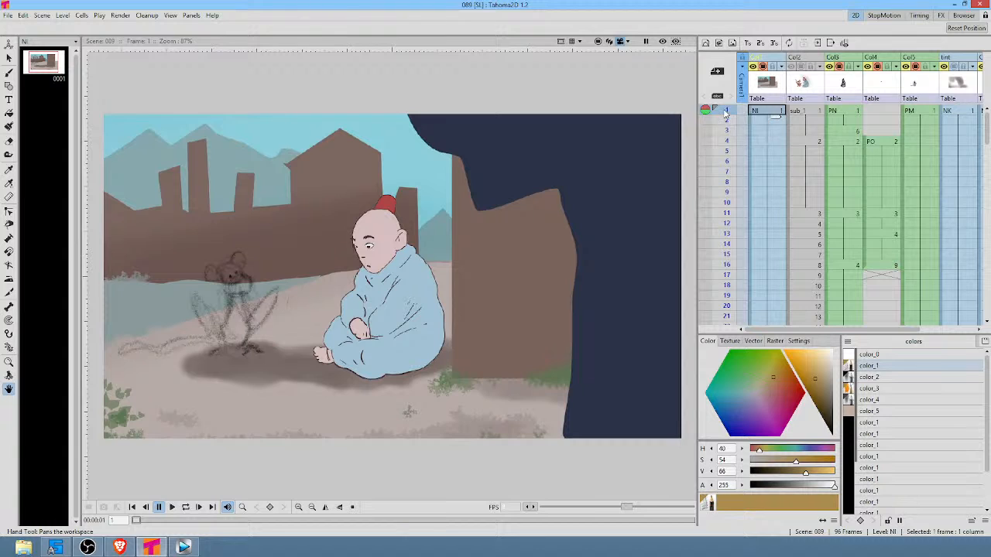
pyautogui.moveTo(726, 113); pyautogui.dragTo(727, 154)
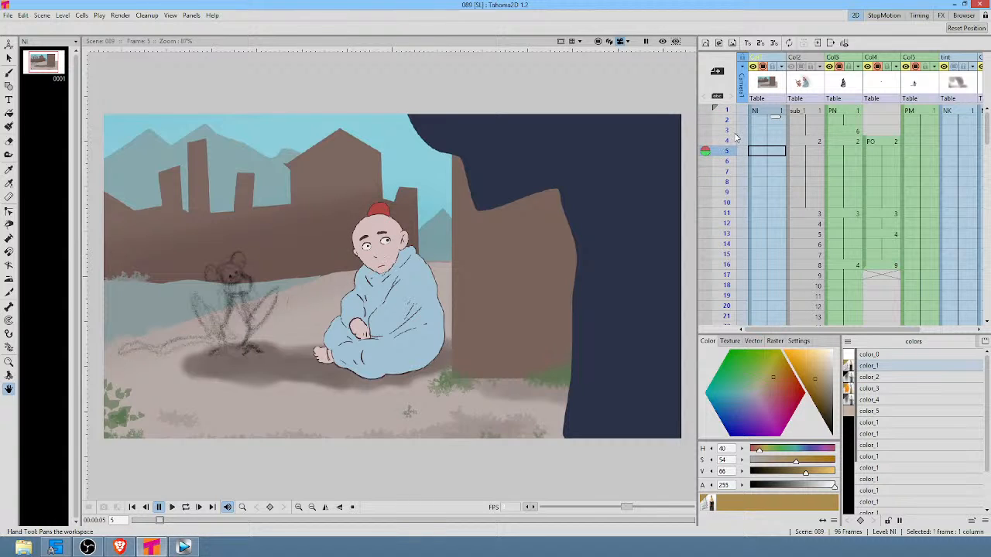
pyautogui.moveTo(726, 116); pyautogui.dragTo(730, 237)
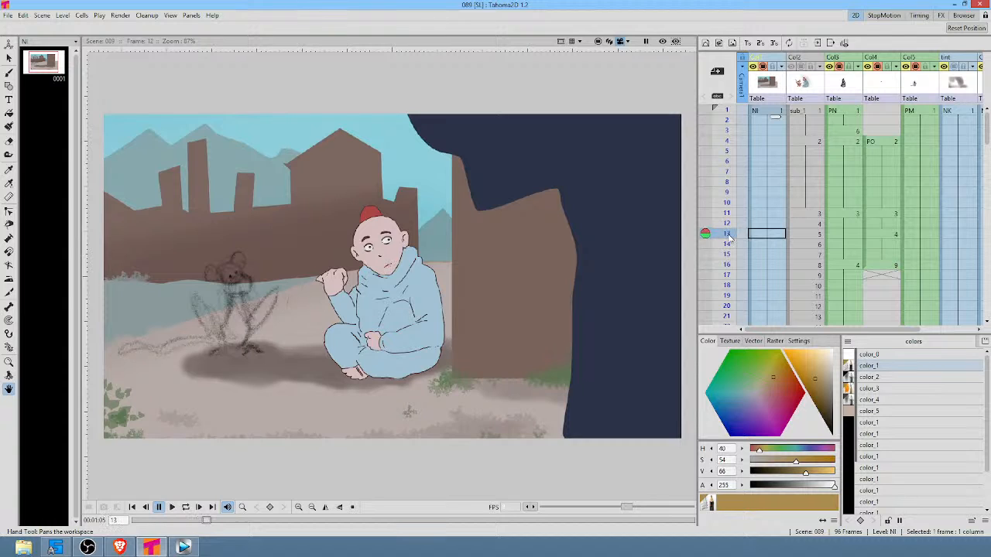
pyautogui.click(759, 192)
pyautogui.scroll(-2, 772, 192)
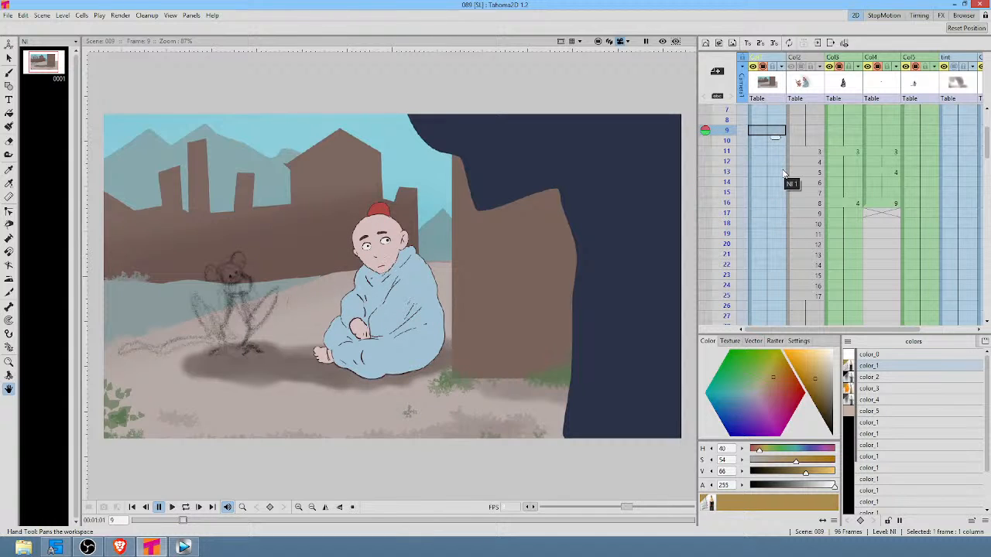
pyautogui.scroll(2, 771, 148)
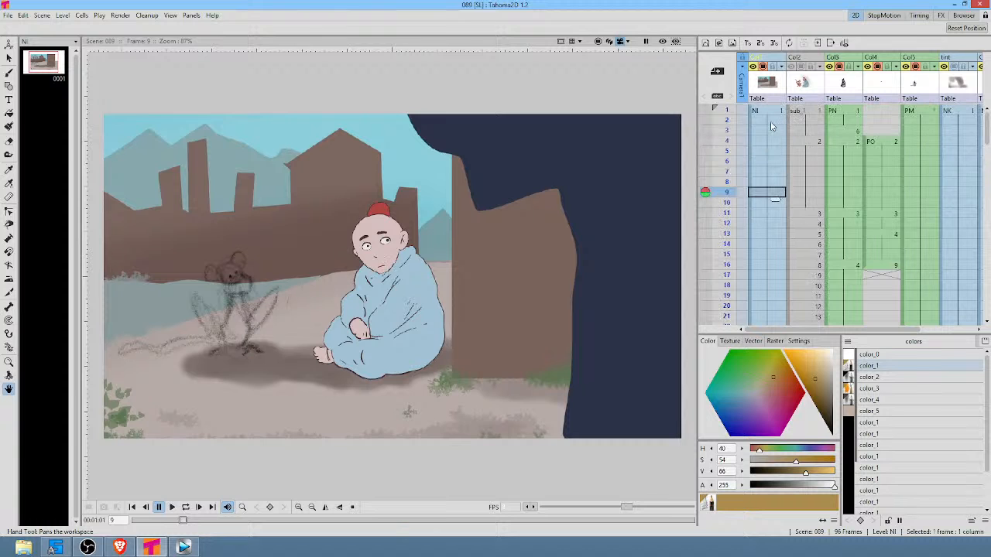
# Play the scene from frame 1 and stop it at frame 66.
pyautogui.click(767, 114)
pyautogui.press('l')
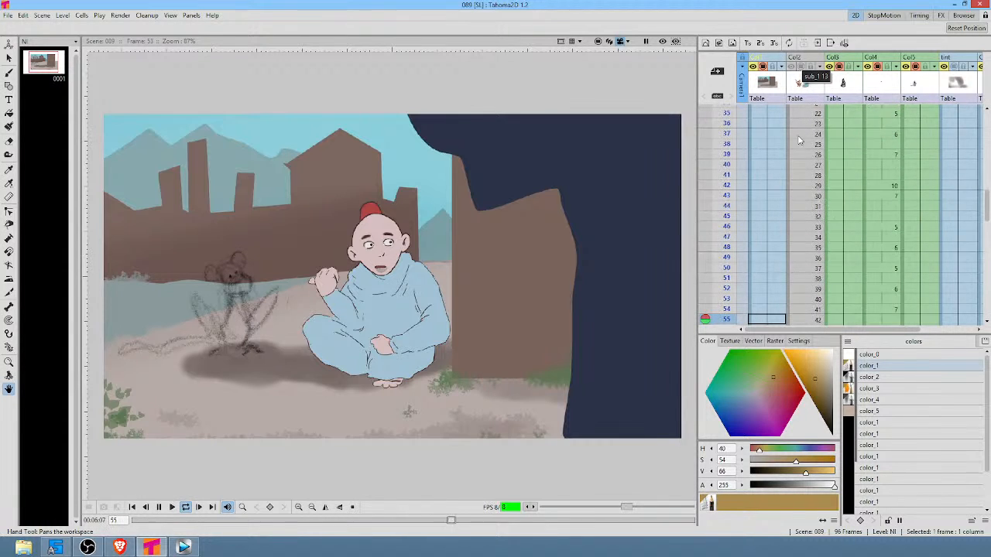
pyautogui.press('l')
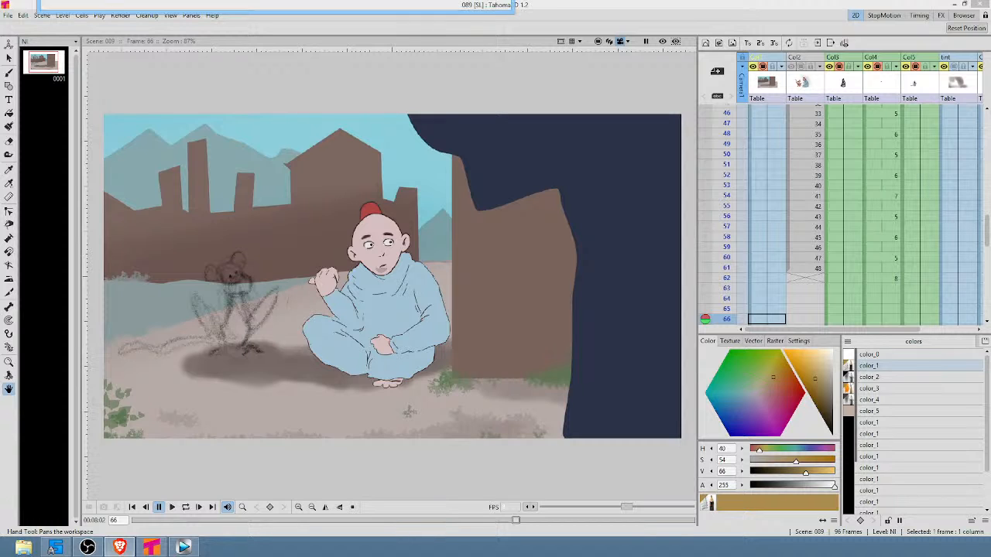
# Maximize the Brave window showing Discord and join the General voice channel of the BlendedPlanet server.
pyautogui.moveTo(262, 0); pyautogui.dragTo(507, 98)
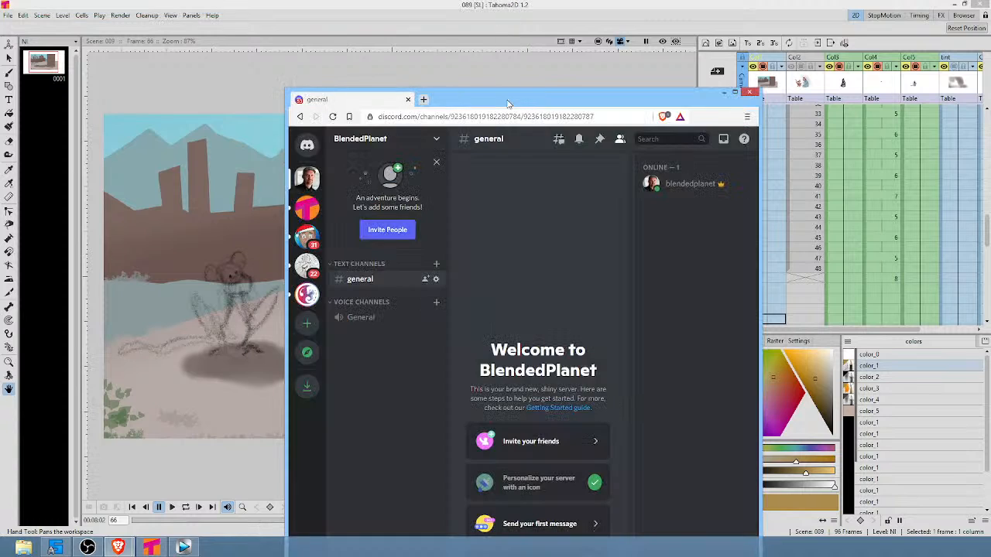
pyautogui.doubleClick(507, 99)
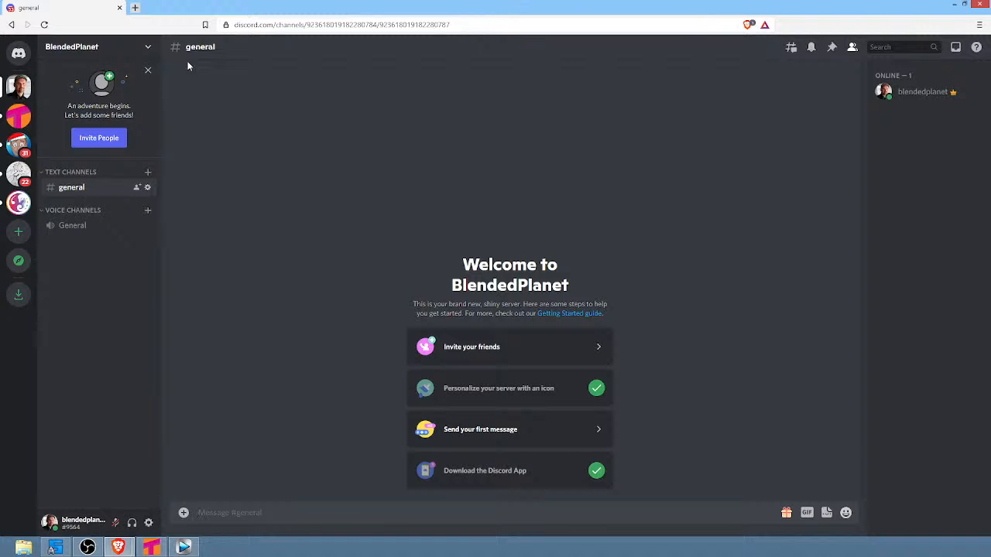
pyautogui.click(85, 225)
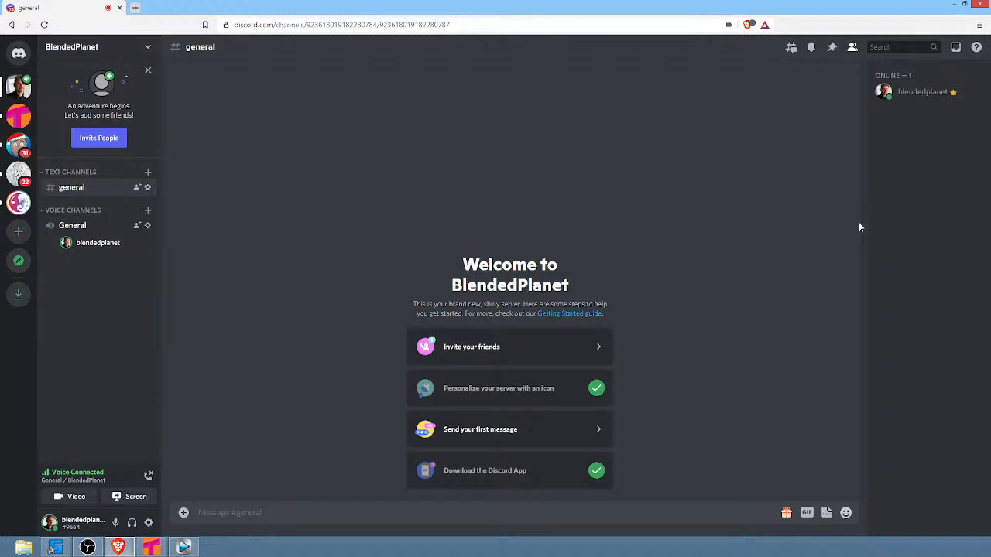
pyautogui.click(12, 89)
# Switch to Vegas Pro and select the timeline range from frame 1,541 at the end of the intro titles to frame 5,278.
pyautogui.click(54, 547)
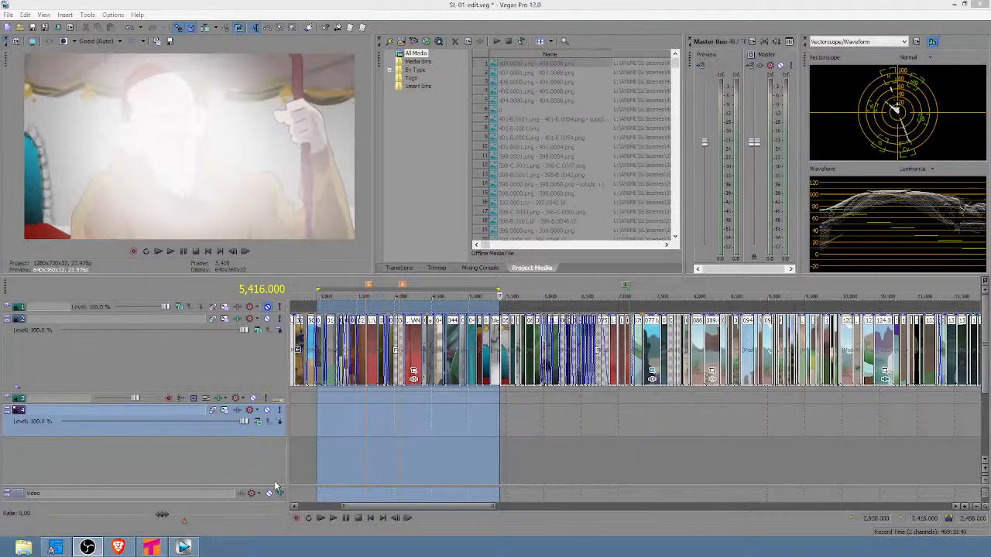
pyautogui.click(623, 285)
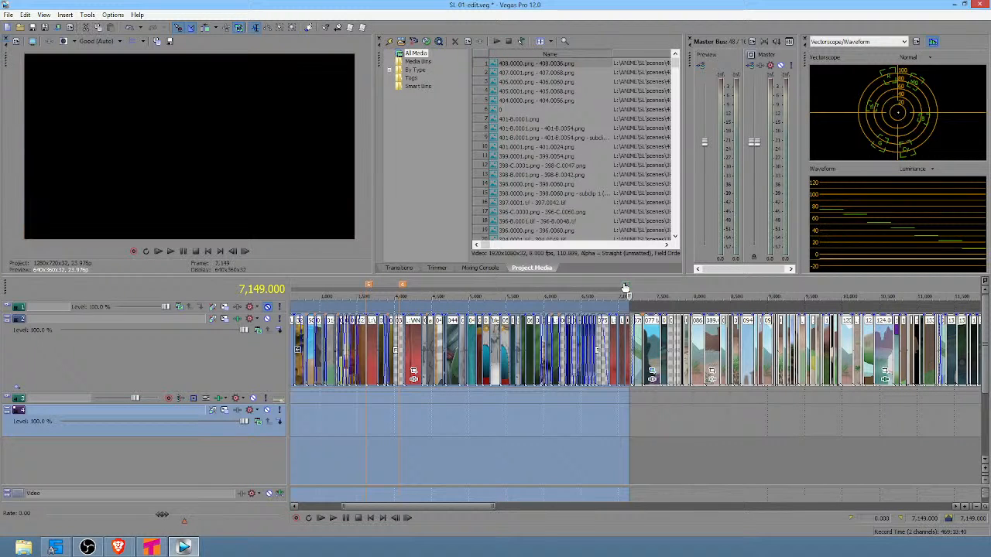
pyautogui.scroll(-3, 503, 402)
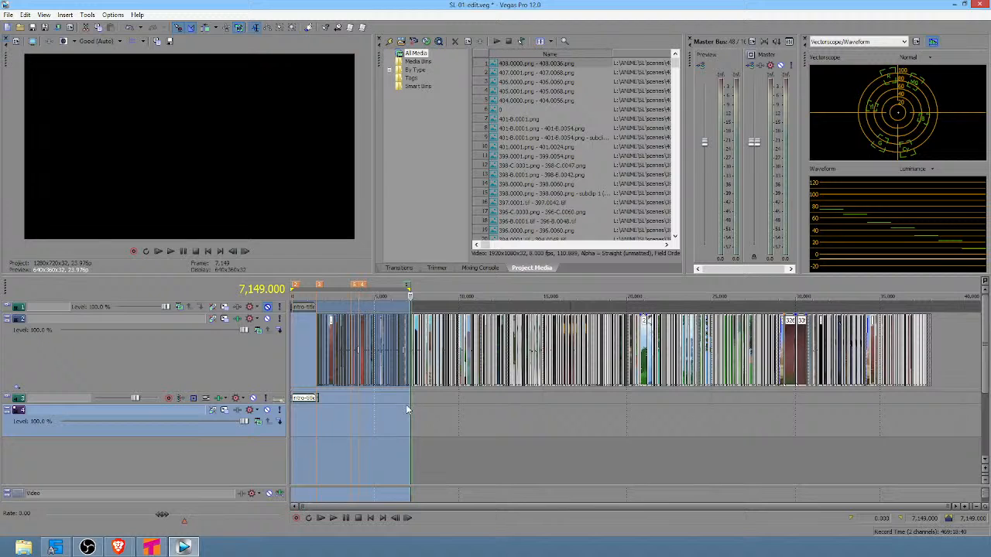
pyautogui.moveTo(406, 404); pyautogui.dragTo(326, 403)
pyautogui.scroll(3, 326, 403)
pyautogui.scroll(3, 326, 402)
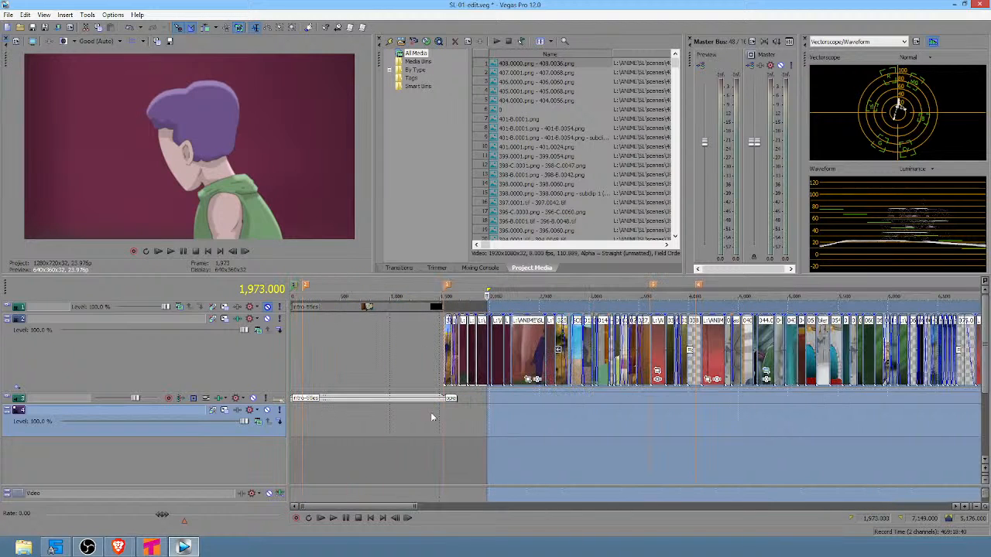
pyautogui.moveTo(447, 423); pyautogui.dragTo(820, 424)
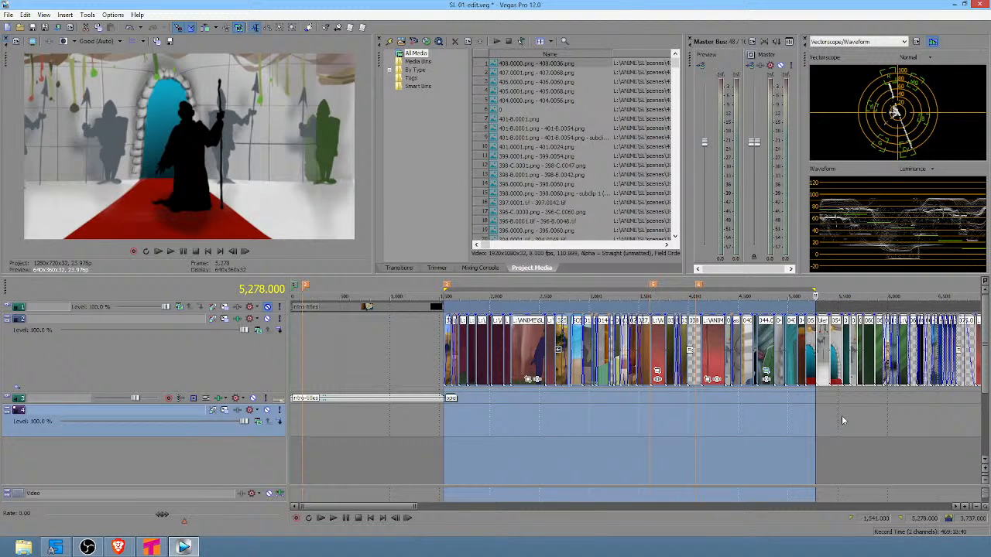
# Set the timeline's time format to Time & Frames.
pyautogui.scroll(-2, 842, 420)
pyautogui.rightClick(970, 518)
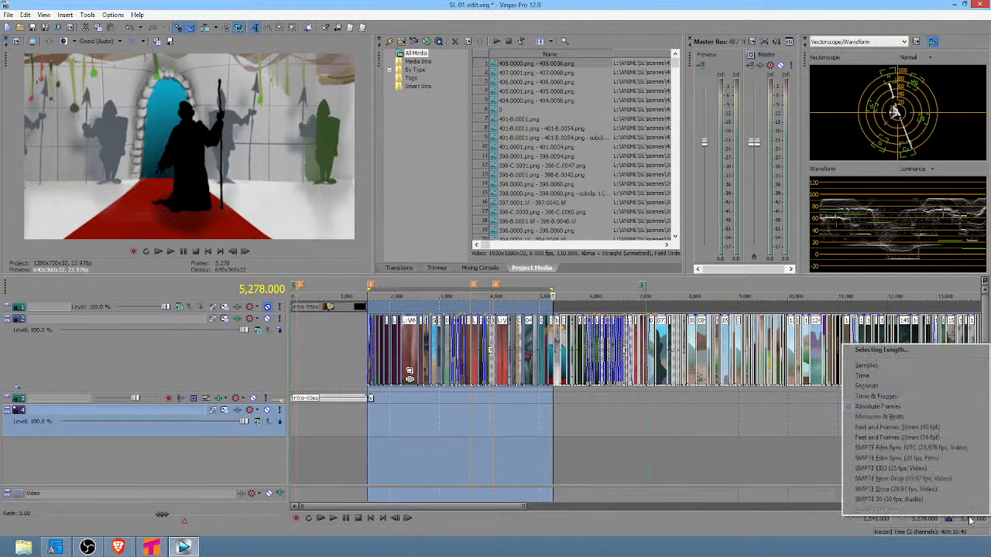
pyautogui.click(914, 398)
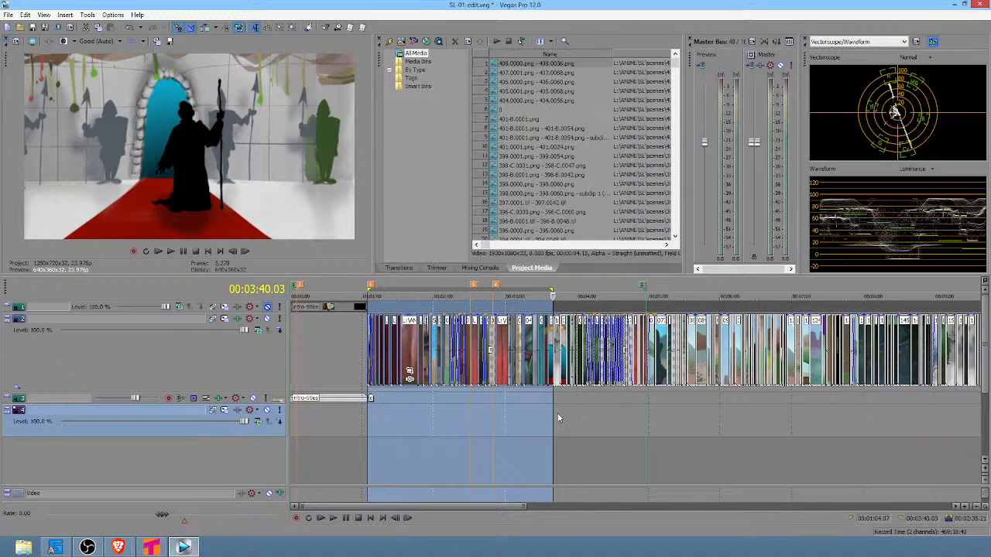
# Measure the lengths of the intro-titles event and of the scenes between it and the green marker.
pyautogui.moveTo(554, 418); pyautogui.dragTo(640, 401)
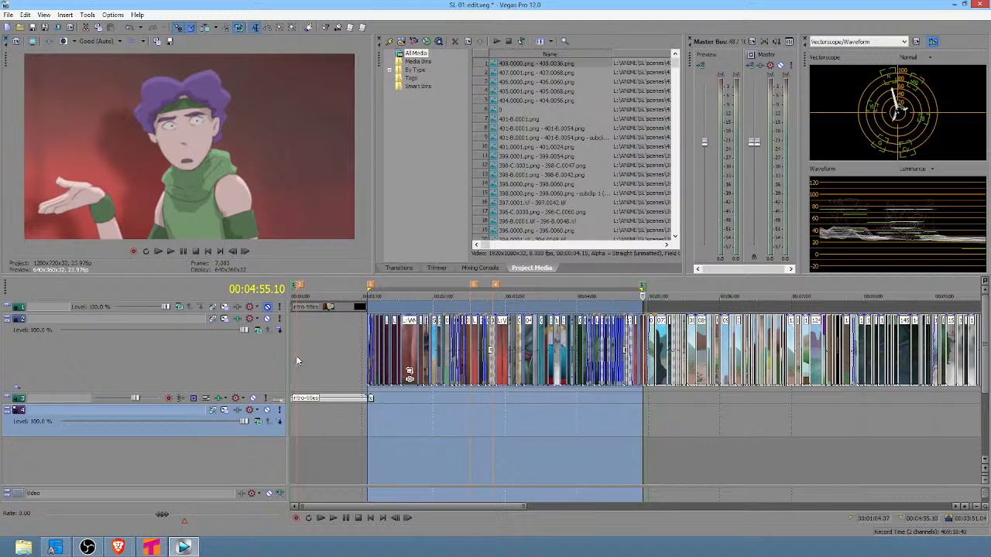
pyautogui.doubleClick(309, 308)
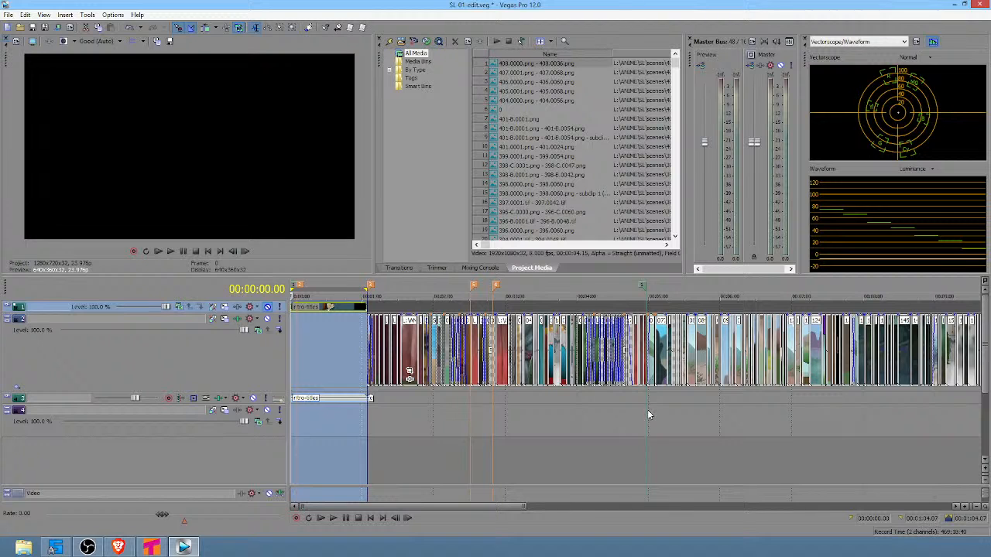
pyautogui.moveTo(647, 414); pyautogui.dragTo(367, 398)
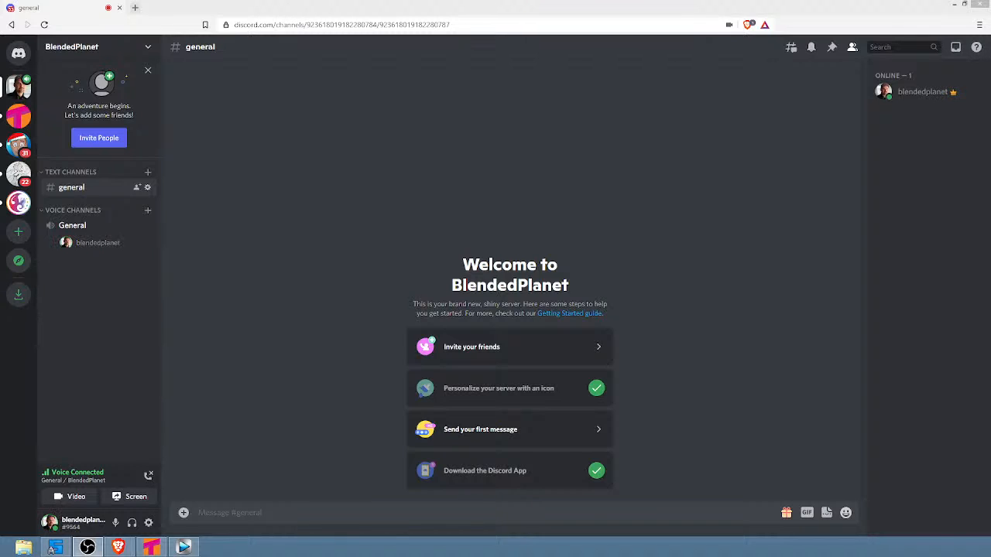
# Minimize the browser to return to Tahoma2D, scrub scene 089 from frame 1 to frame 12, and stop on frame 10.
pyautogui.click(953, 4)
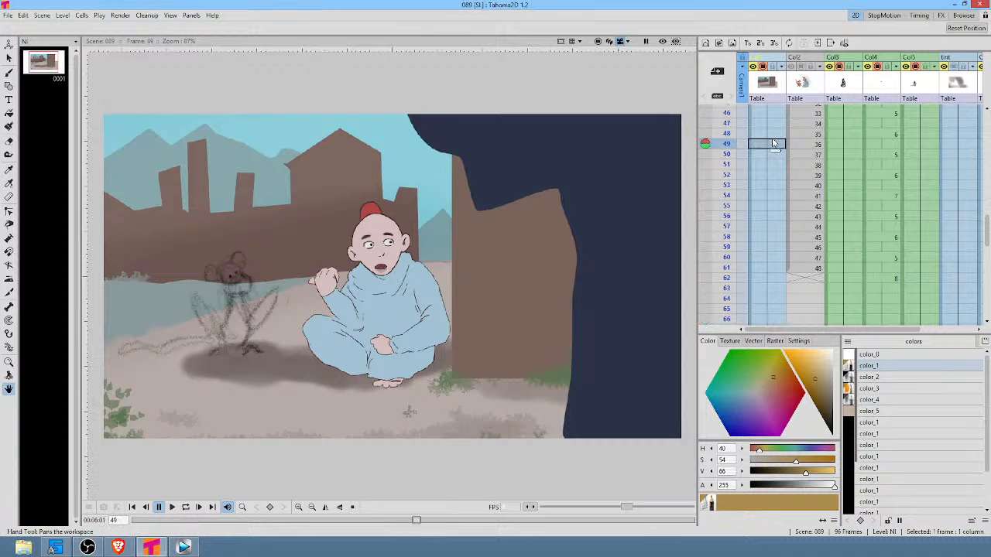
pyautogui.click(762, 112)
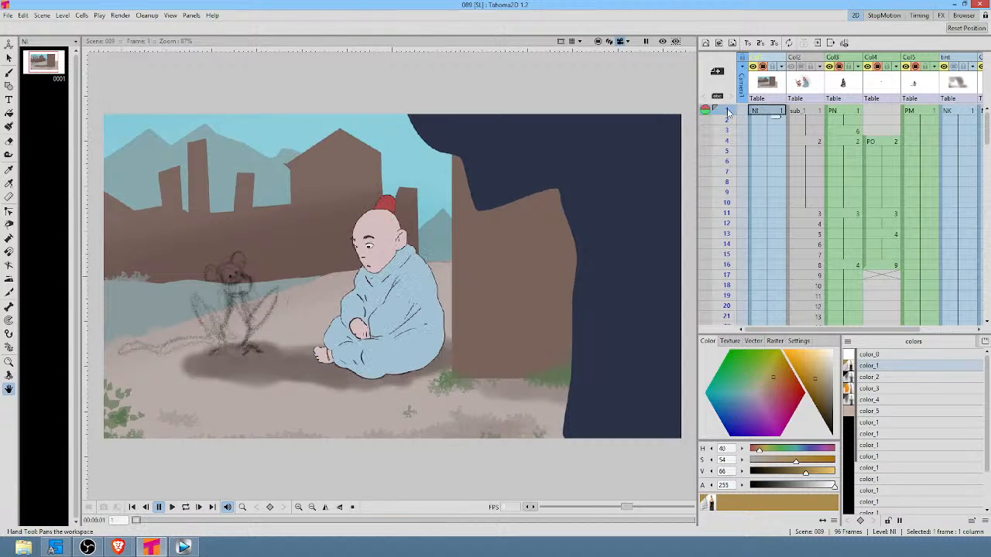
pyautogui.moveTo(727, 113); pyautogui.dragTo(734, 225)
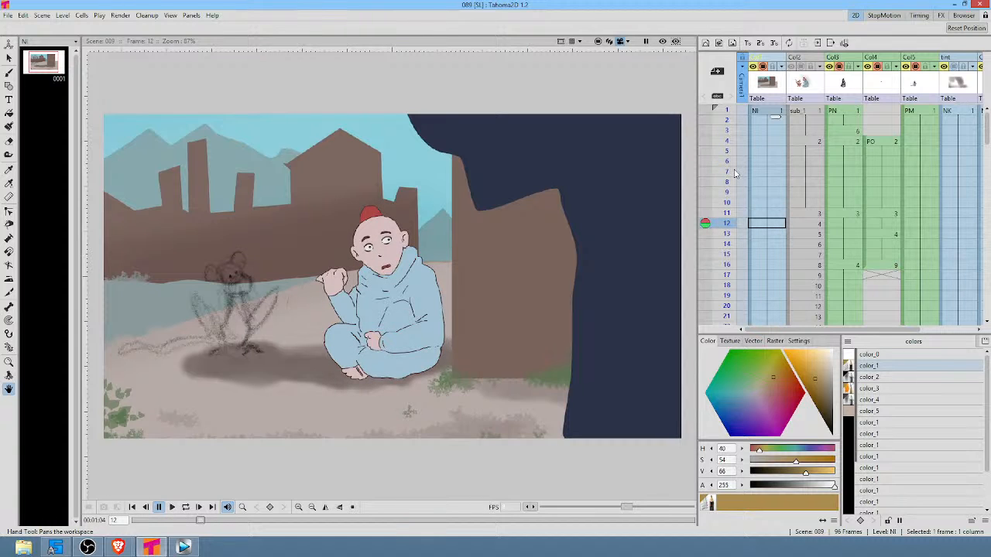
pyautogui.moveTo(729, 171); pyautogui.dragTo(727, 217)
pyautogui.scroll(-2, 772, 199)
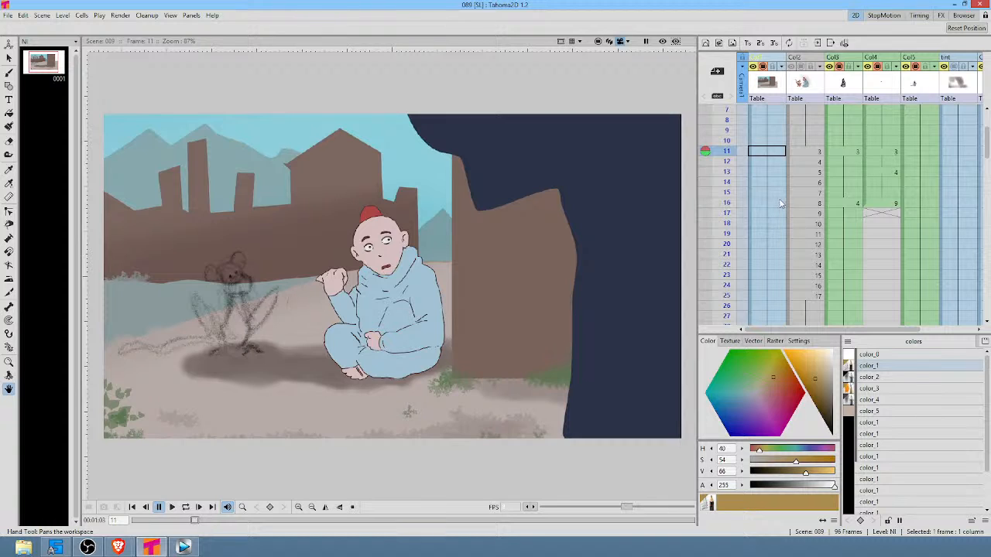
pyautogui.click(726, 141)
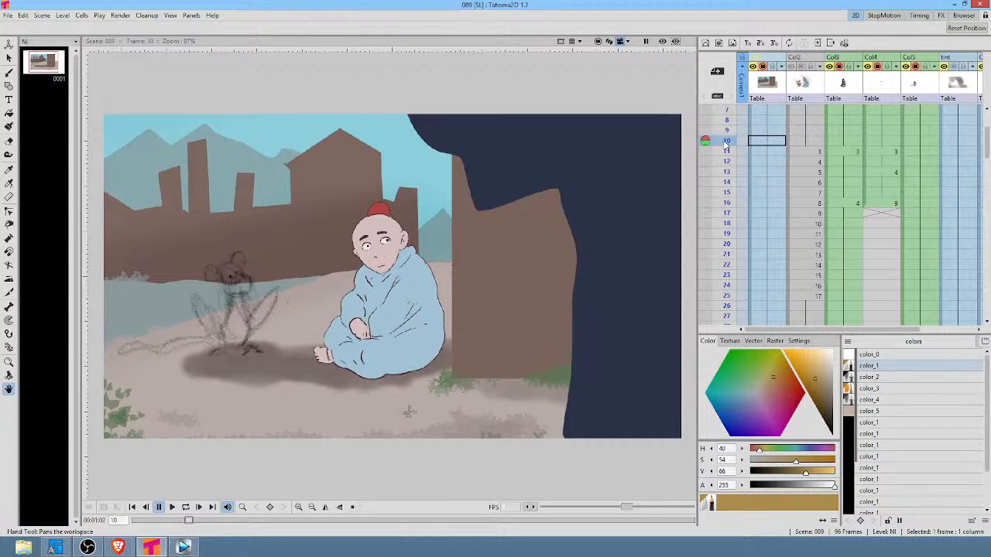
pyautogui.scroll(2, 778, 161)
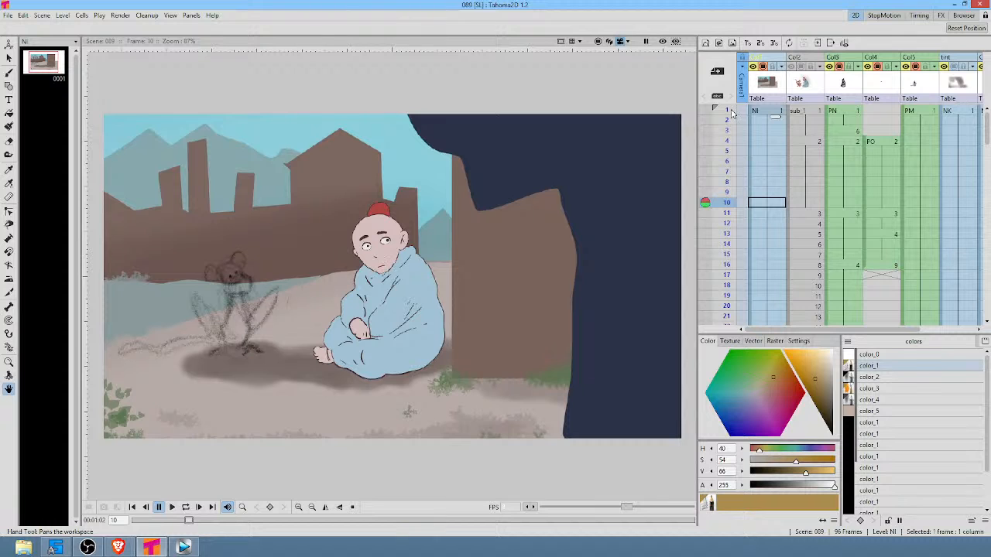
# Go to frame 1 and turn the viewer's rendered preview on and back off to compare the scene.
pyautogui.click(730, 111)
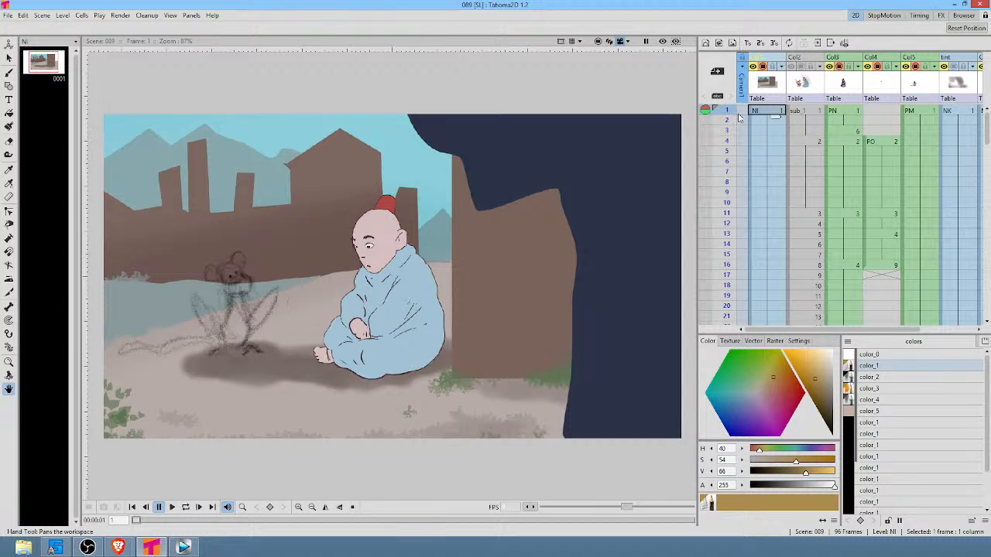
pyautogui.click(663, 42)
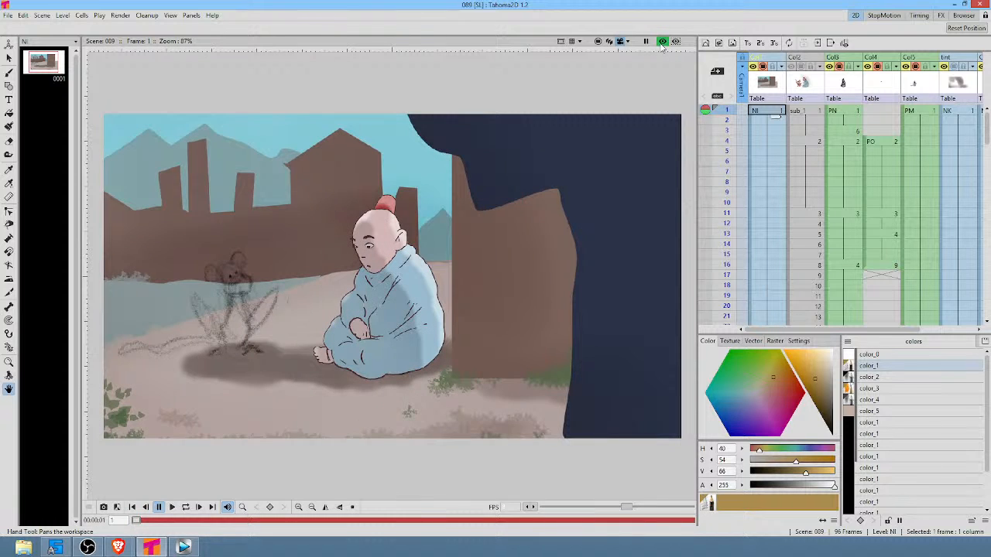
pyautogui.click(663, 41)
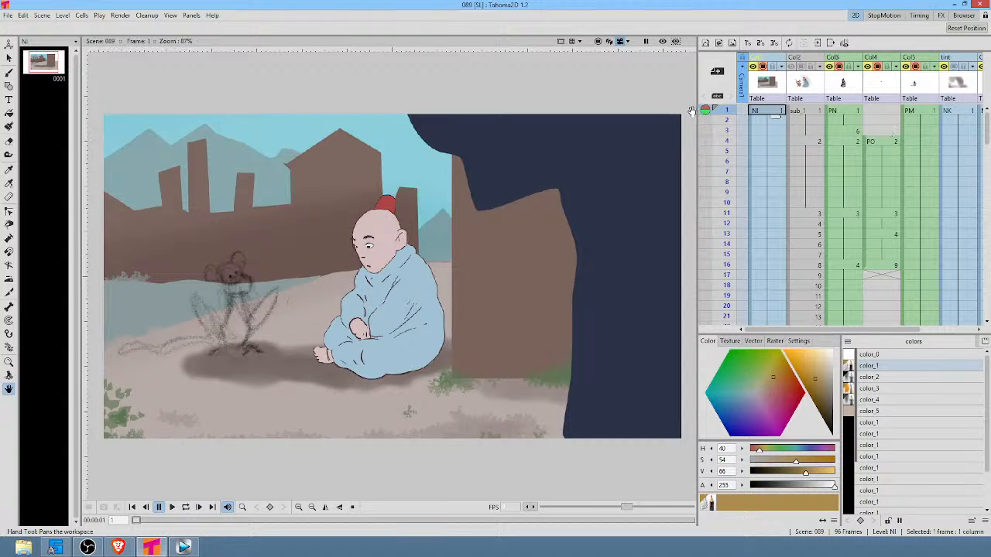
# Scrub the scene from frame 1 to frame 5, return to frame 1, and scrub from frame 3 to frame 12.
pyautogui.moveTo(727, 115); pyautogui.dragTo(735, 152)
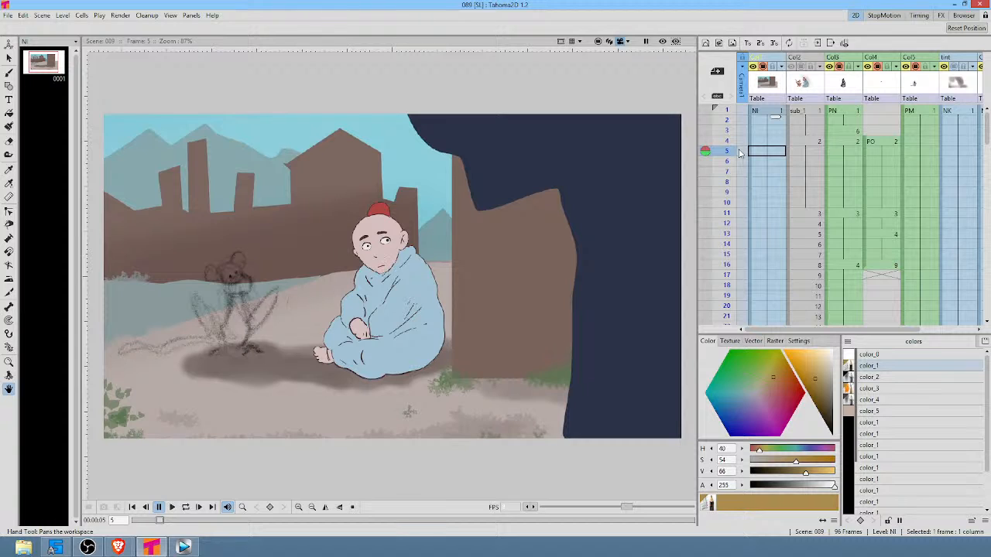
pyautogui.click(730, 112)
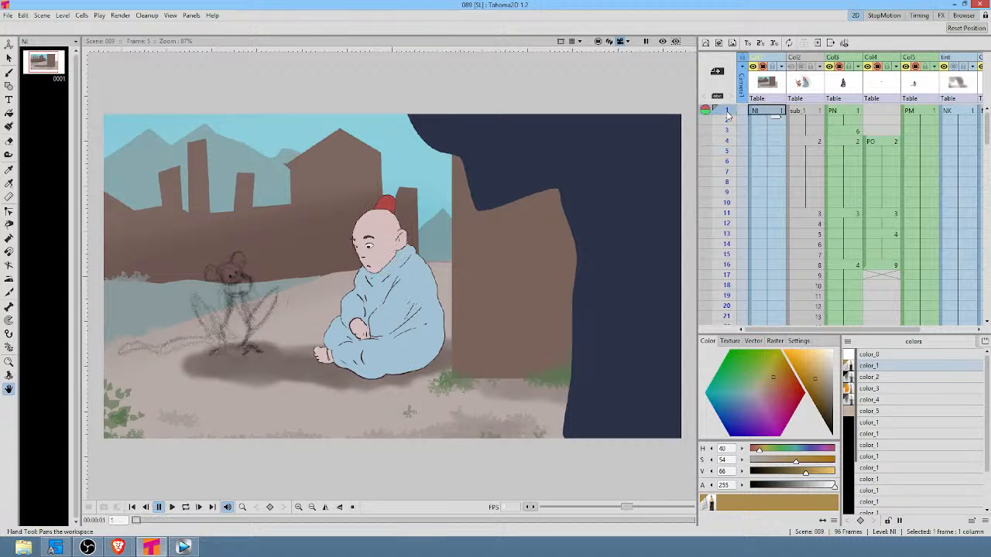
pyautogui.scroll(-4, 805, 129)
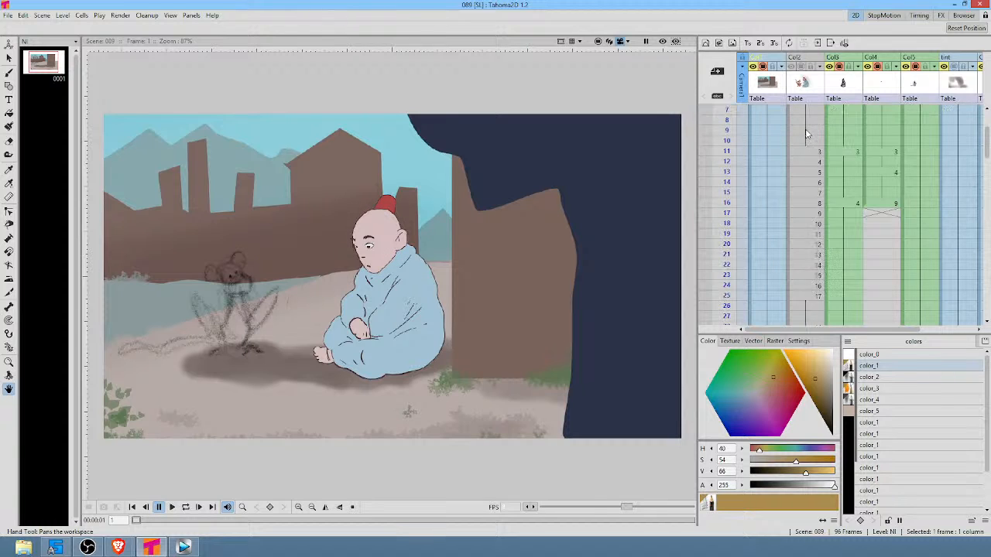
pyautogui.scroll(4, 802, 132)
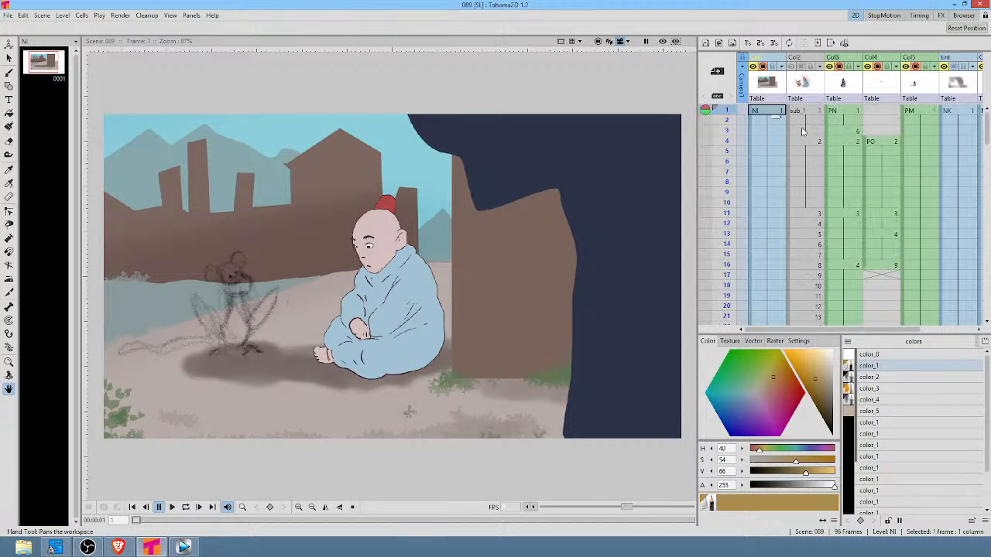
pyautogui.click(729, 132)
pyautogui.moveTo(729, 136); pyautogui.dragTo(735, 223)
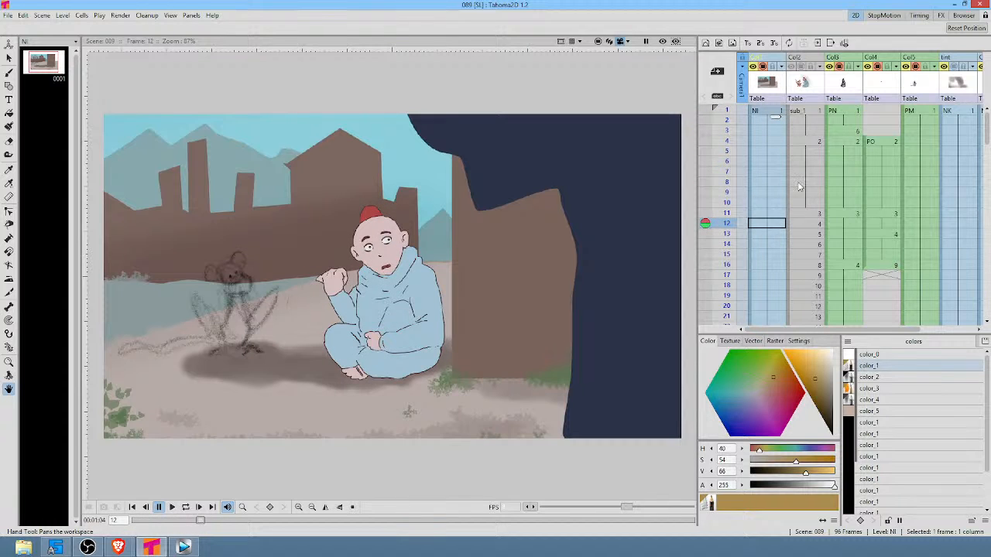
# Scrub scene 089 from frame 20 to 34, return to frame 32, and scrub on to frame 40.
pyautogui.scroll(-2, 790, 182)
pyautogui.scroll(-4, 790, 182)
pyautogui.moveTo(727, 122); pyautogui.dragTo(732, 234)
pyautogui.scroll(-4, 837, 185)
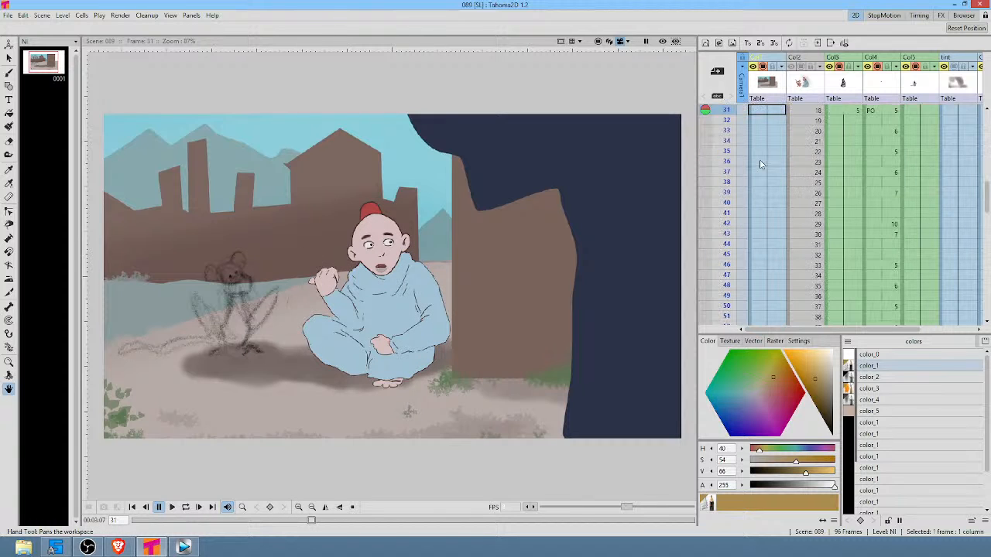
pyautogui.moveTo(726, 116)
pyautogui.mouseDown()
pyautogui.moveTo(727, 250)
pyautogui.moveTo(751, 142)
pyautogui.mouseUp()
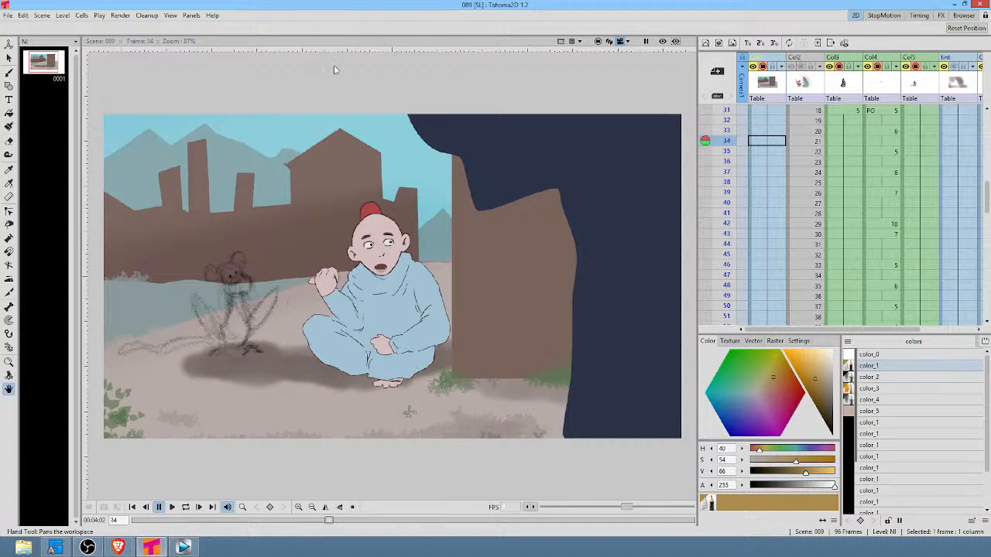
pyautogui.click(729, 120)
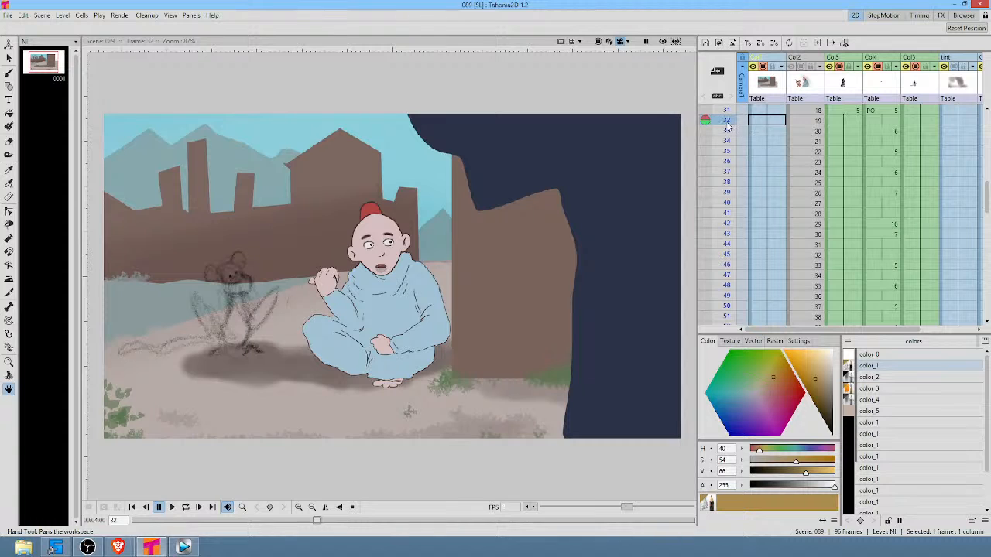
pyautogui.moveTo(725, 127); pyautogui.dragTo(731, 200)
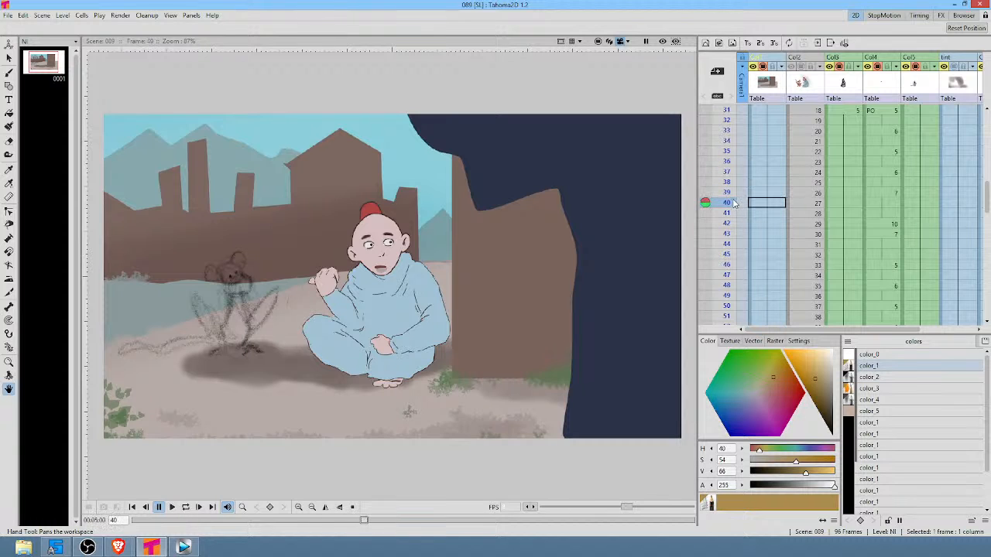
# Look through the rest of the scene's exposure sheet down to its last frame, 96, and return to the start.
pyautogui.scroll(-12, 781, 150)
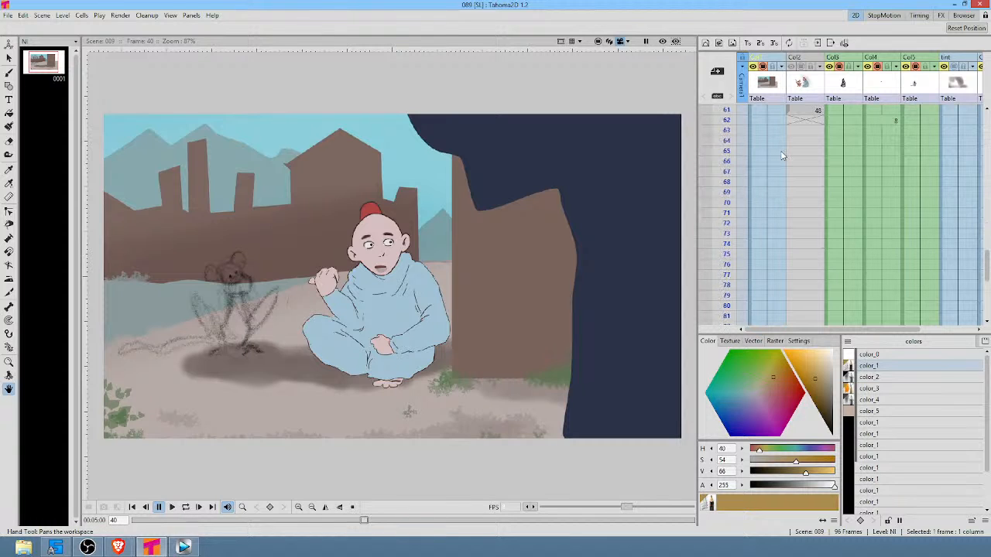
pyautogui.scroll(-4, 781, 155)
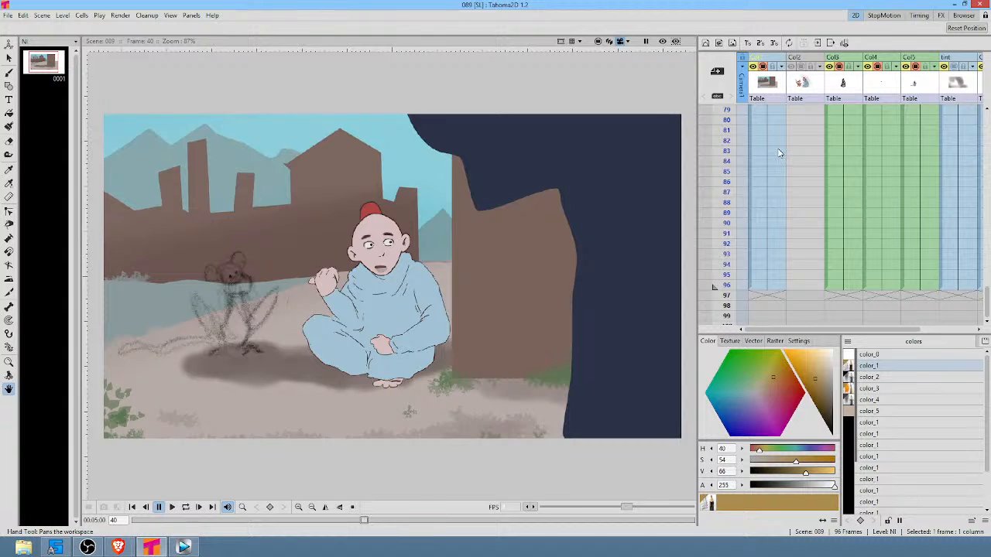
pyautogui.scroll(16, 774, 141)
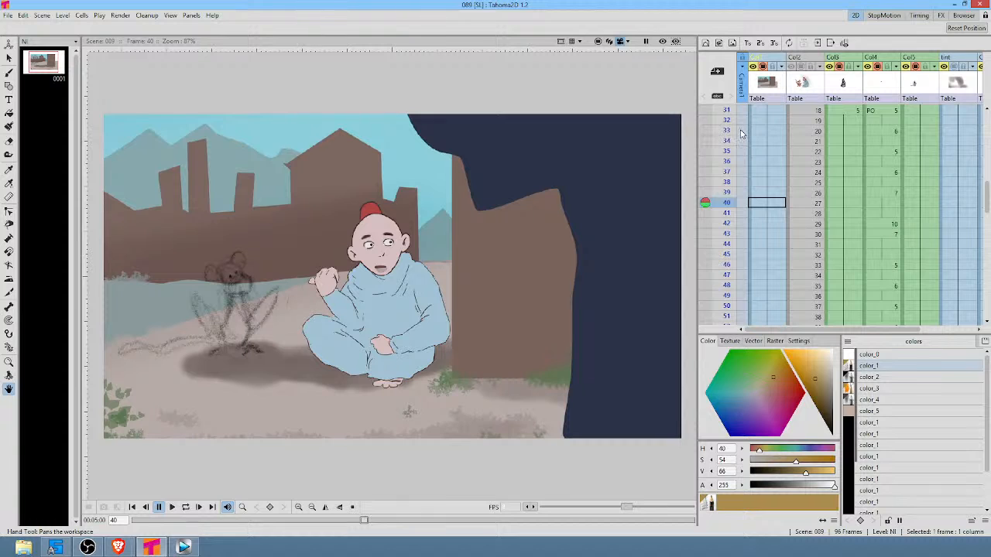
pyautogui.scroll(10, 731, 128)
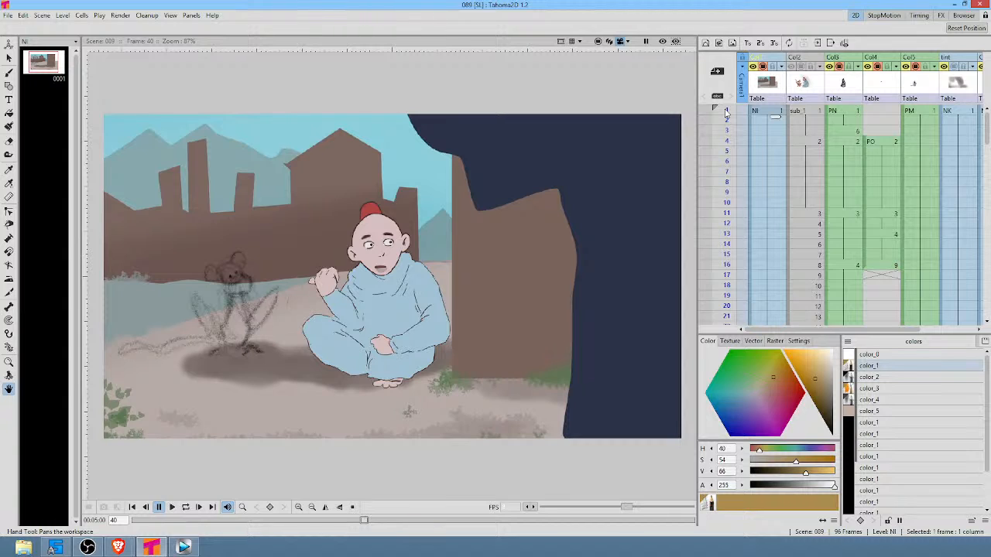
# Scrub from frame 1 to 5, restart at frame 1 through frame 11, and continue from frame 20 to 29.
pyautogui.moveTo(726, 113); pyautogui.dragTo(730, 158)
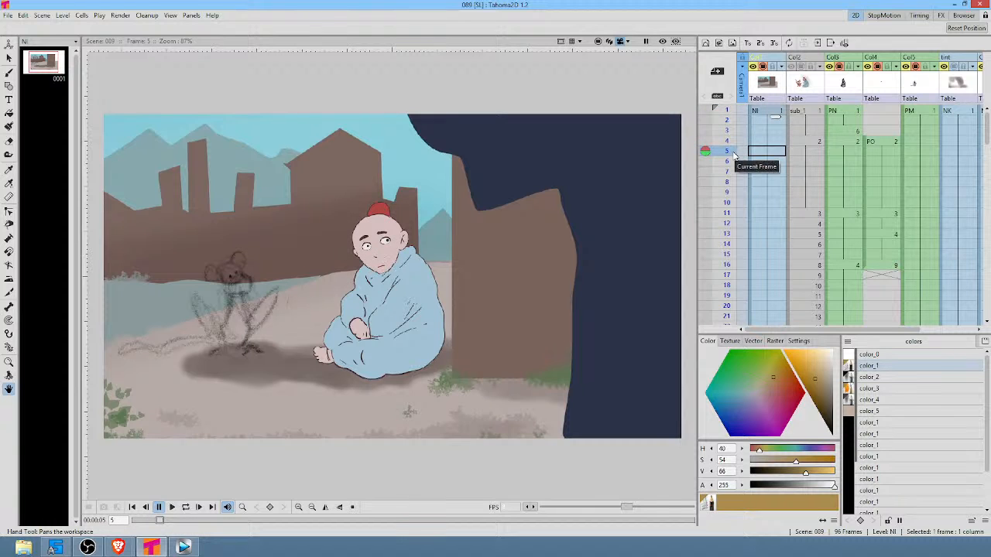
pyautogui.click(727, 113)
pyautogui.moveTo(727, 113); pyautogui.dragTo(732, 212)
pyautogui.scroll(-2, 772, 203)
pyautogui.scroll(-4, 772, 204)
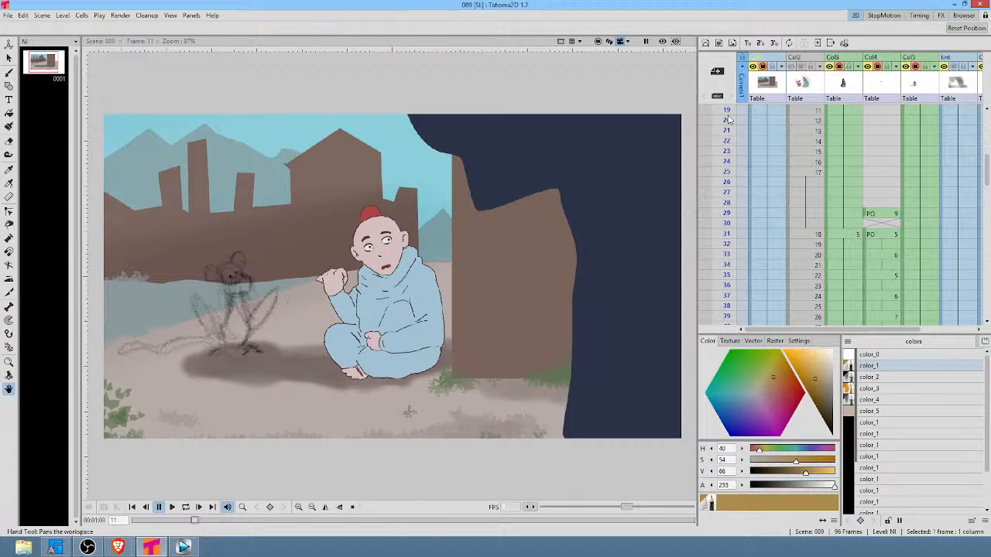
pyautogui.moveTo(727, 118); pyautogui.dragTo(735, 211)
# Scrub the talking section from frame 40 to 49, and go over frames 60 to 65, stopping on frame 64.
pyautogui.scroll(-3, 736, 202)
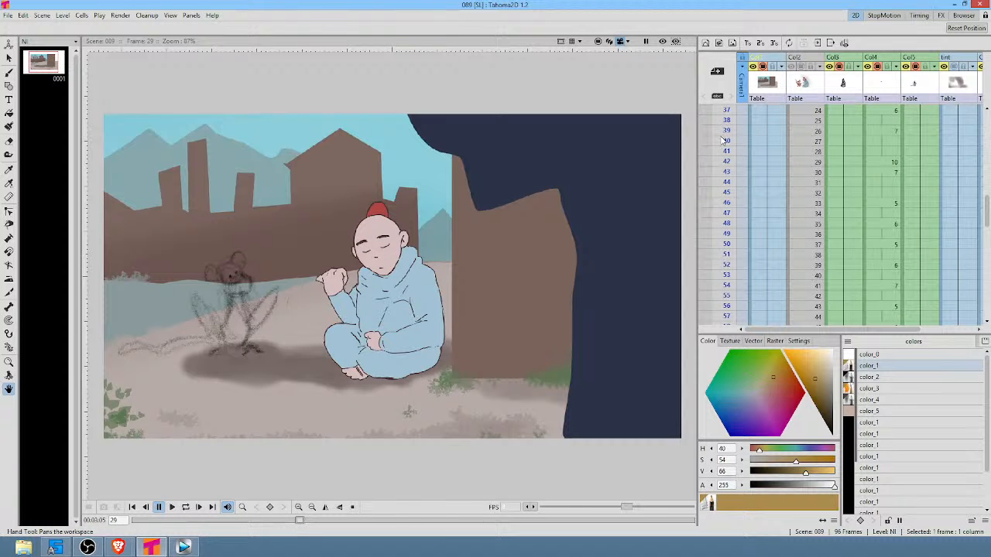
pyautogui.moveTo(721, 140); pyautogui.dragTo(729, 231)
pyautogui.scroll(-3, 774, 205)
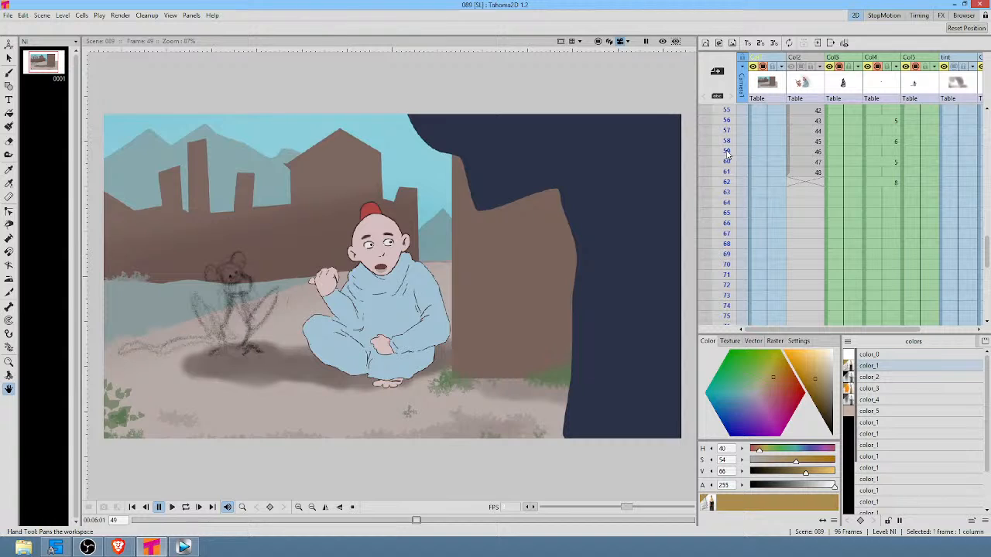
pyautogui.moveTo(737, 161); pyautogui.dragTo(735, 213)
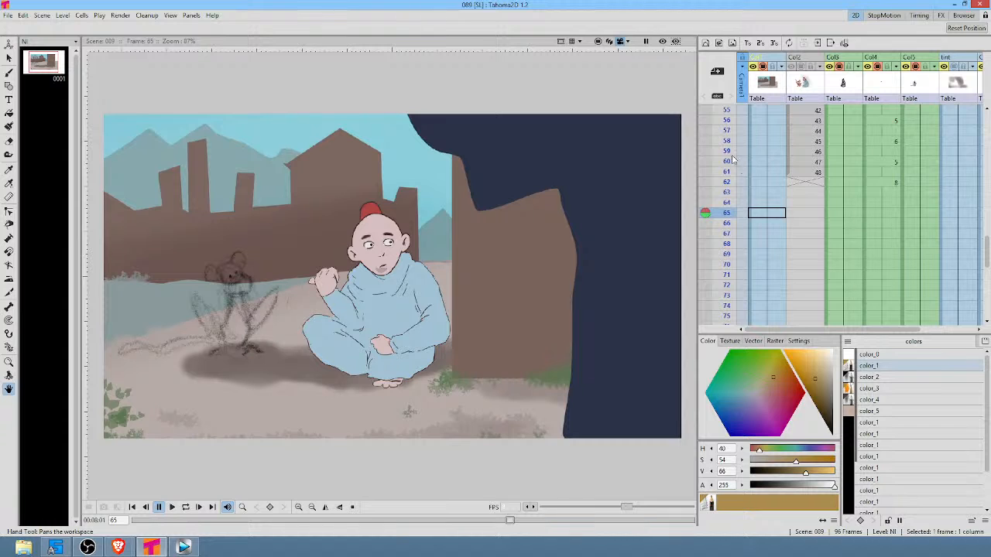
pyautogui.moveTo(731, 160); pyautogui.dragTo(729, 205)
# Go to frame 94 near the scene's end and scrub back to frame 80.
pyautogui.scroll(-3, 740, 186)
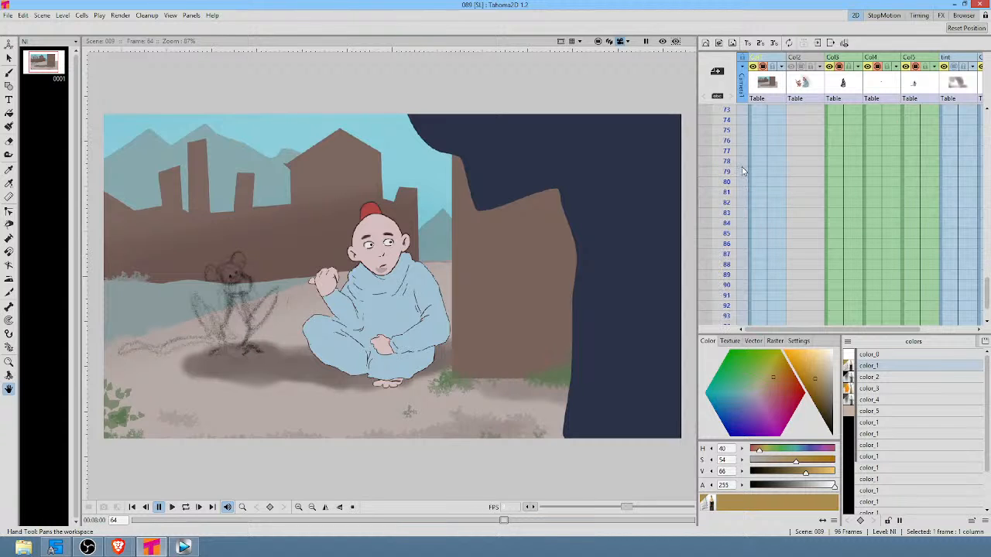
pyautogui.scroll(-4, 741, 170)
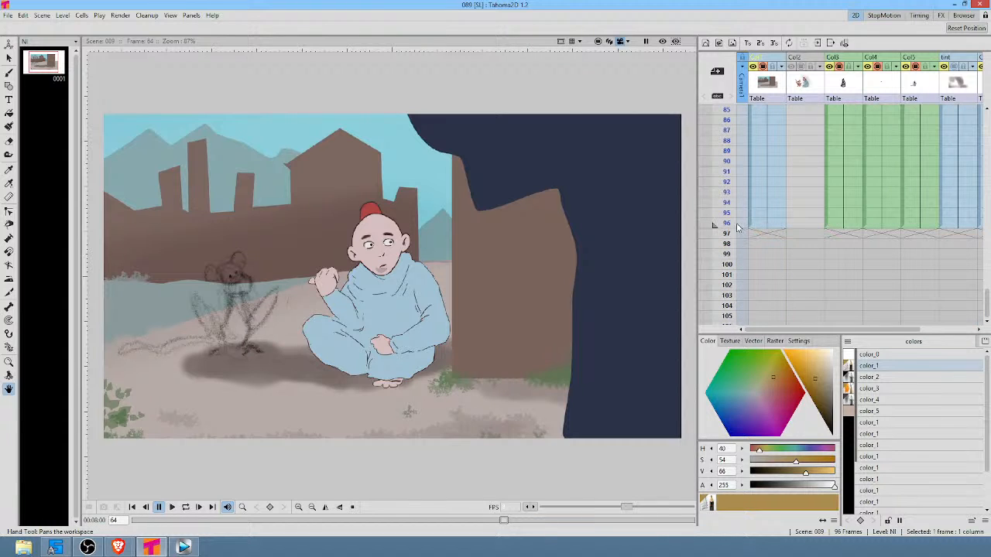
pyautogui.click(729, 202)
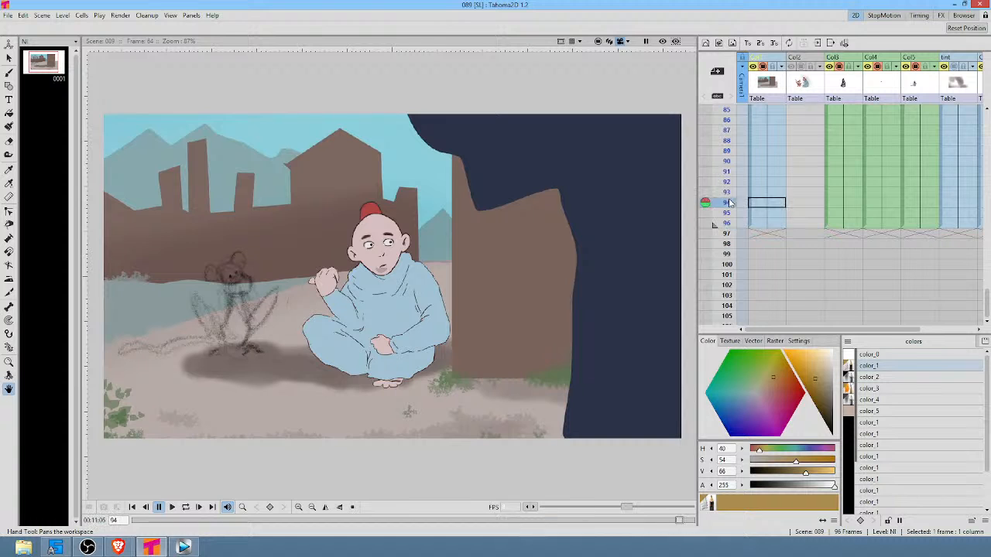
pyautogui.moveTo(729, 202)
pyautogui.mouseDown()
pyautogui.moveTo(729, 111)
pyautogui.moveTo(734, 203)
pyautogui.mouseUp()
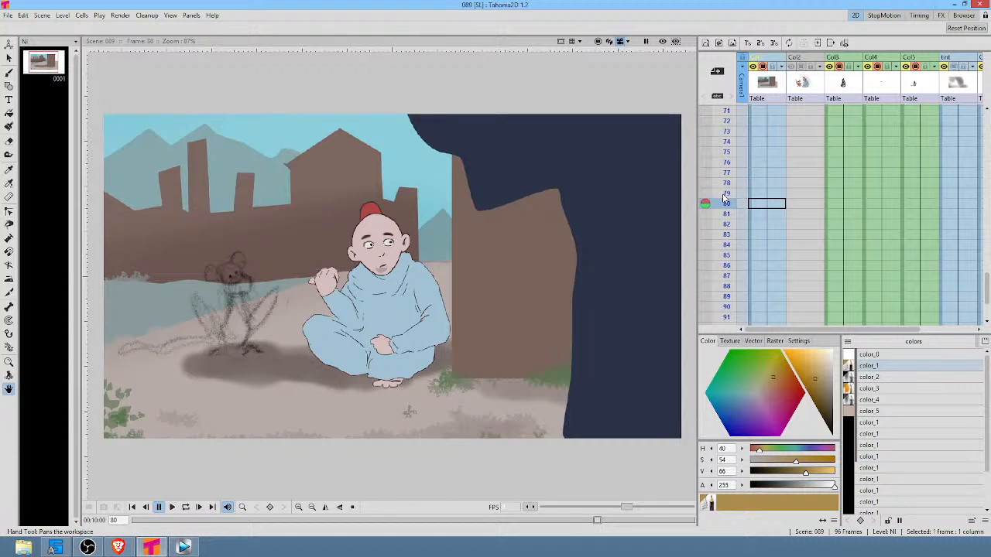
# Return to the scene's start, scrub from frame 1 through frames 16, 24 and 33, and stop on frame 32.
pyautogui.scroll(5, 721, 180)
pyautogui.scroll(5, 721, 180)
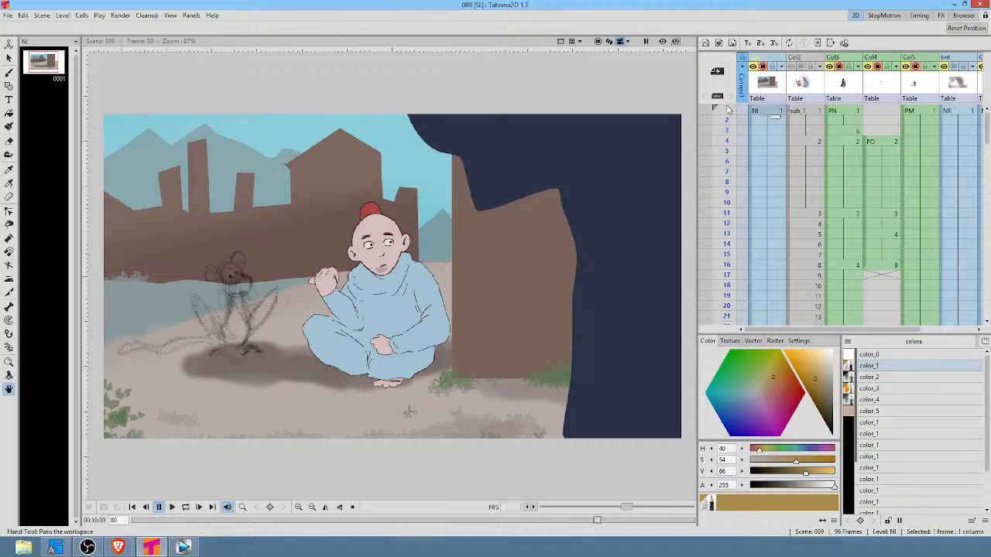
pyautogui.moveTo(727, 109); pyautogui.dragTo(726, 265)
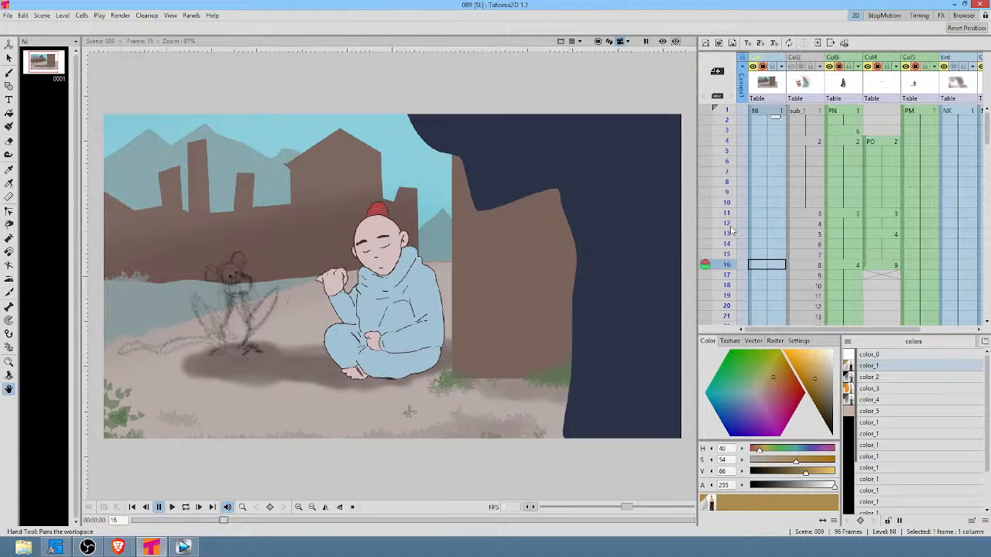
pyautogui.scroll(-4, 730, 188)
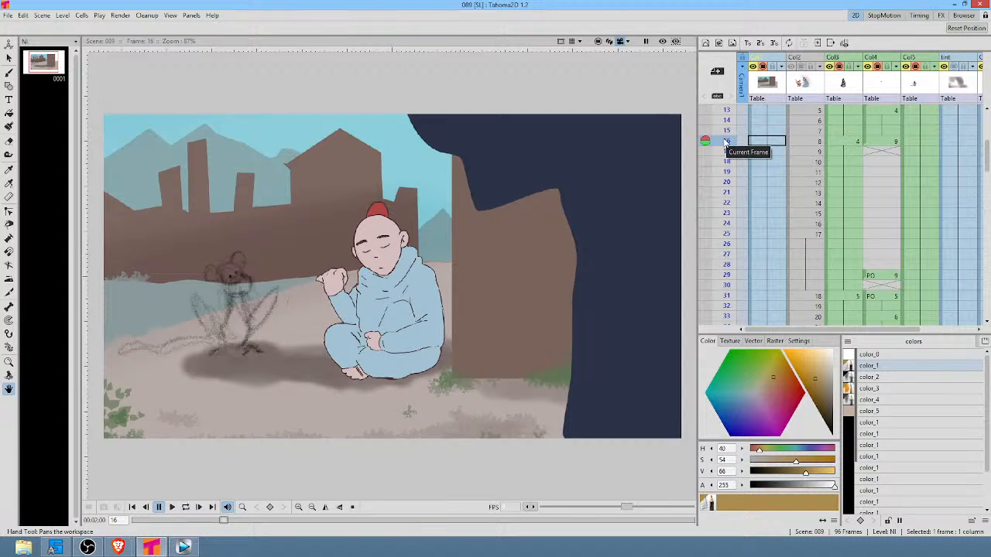
pyautogui.moveTo(725, 141); pyautogui.dragTo(726, 222)
pyautogui.scroll(-4, 731, 178)
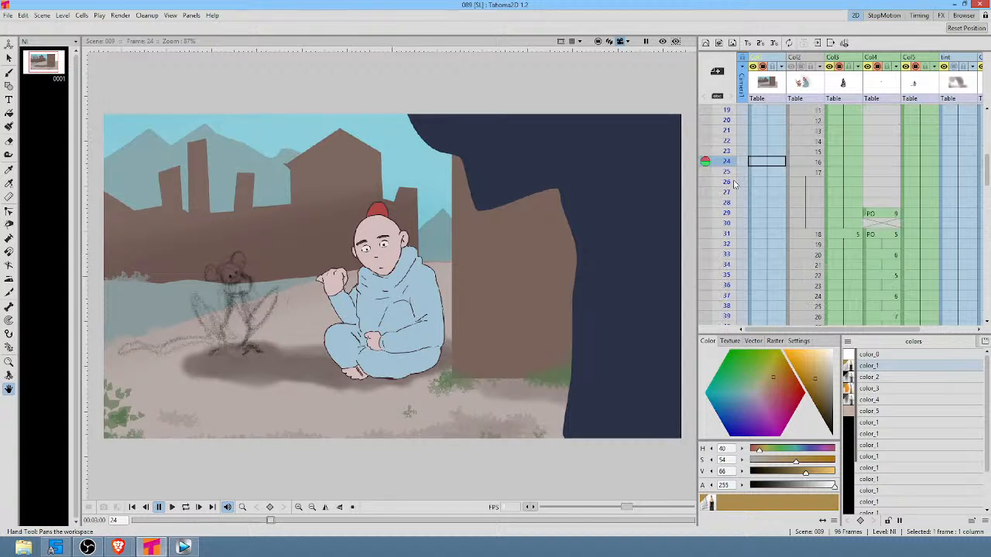
pyautogui.moveTo(726, 130); pyautogui.dragTo(727, 199)
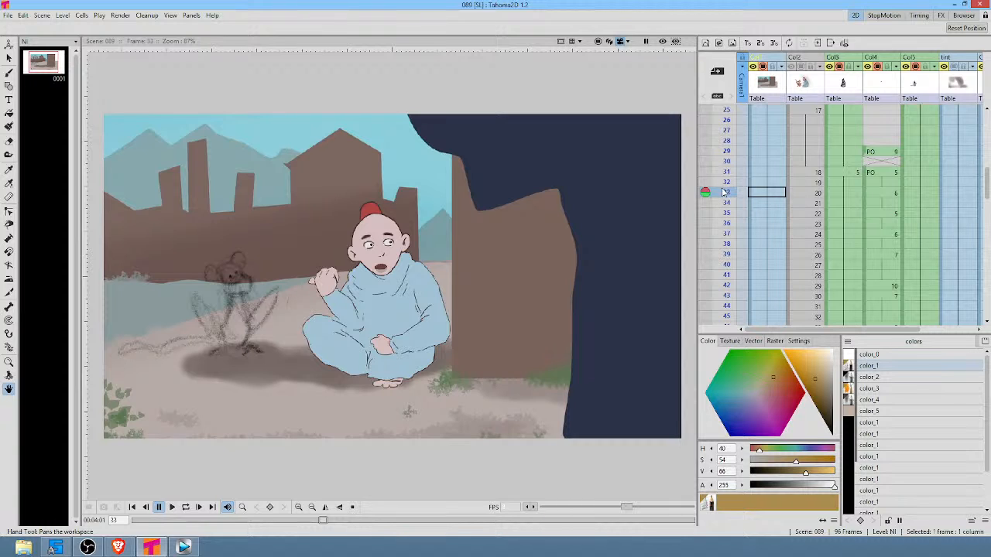
pyautogui.click(725, 182)
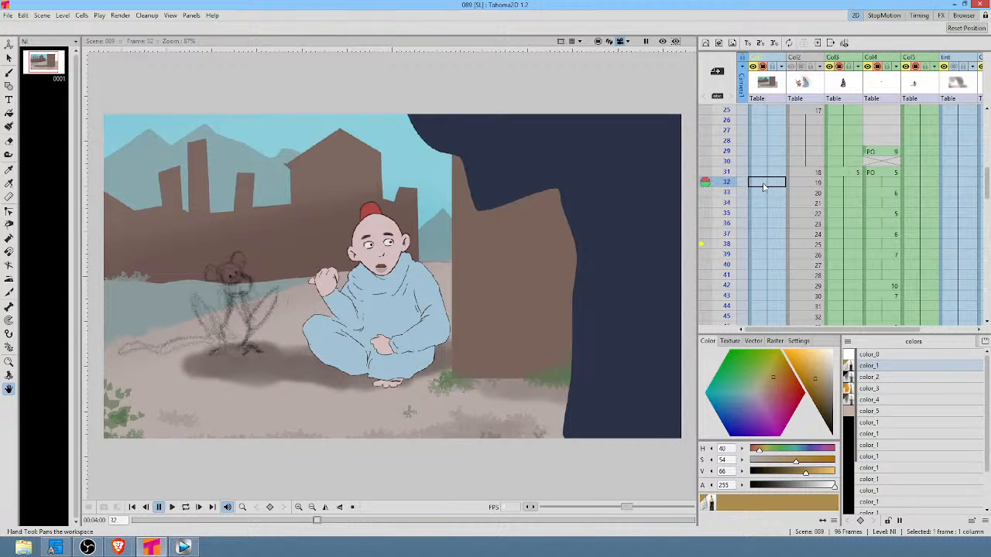
# Go back to frame 1 and scrub through frames 4 and 5, stopping on frame 8.
pyautogui.scroll(5, 763, 185)
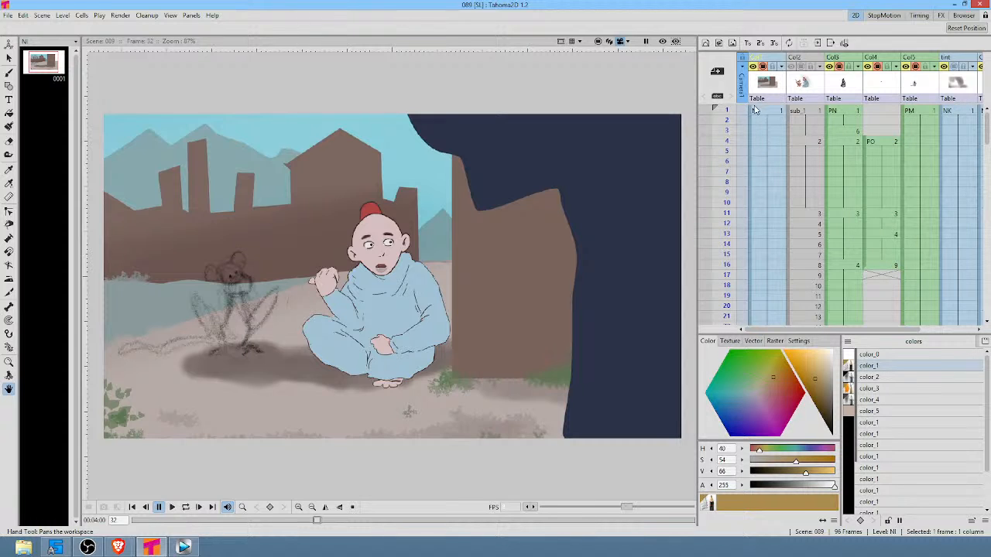
pyautogui.moveTo(728, 112); pyautogui.dragTo(728, 147)
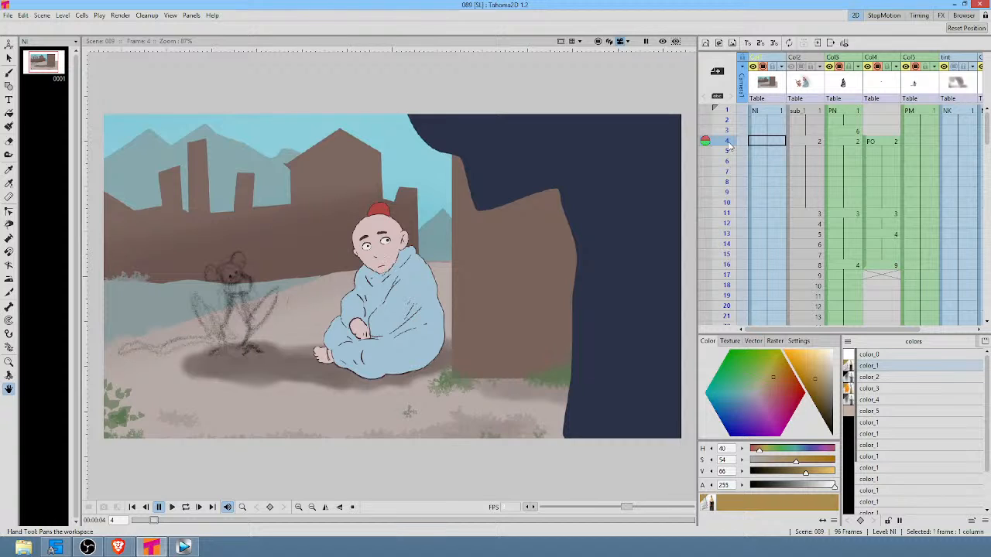
pyautogui.click(728, 151)
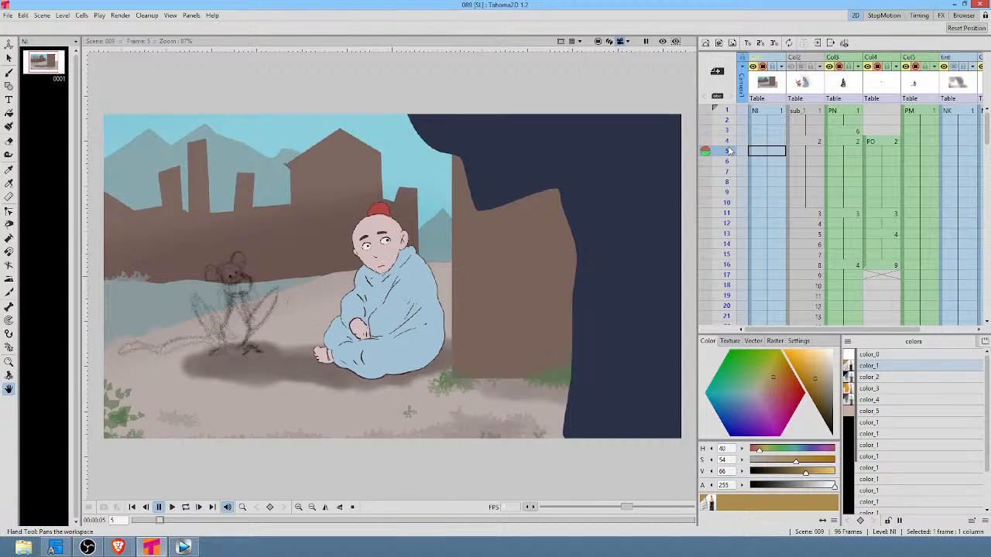
pyautogui.moveTo(728, 152); pyautogui.dragTo(731, 181)
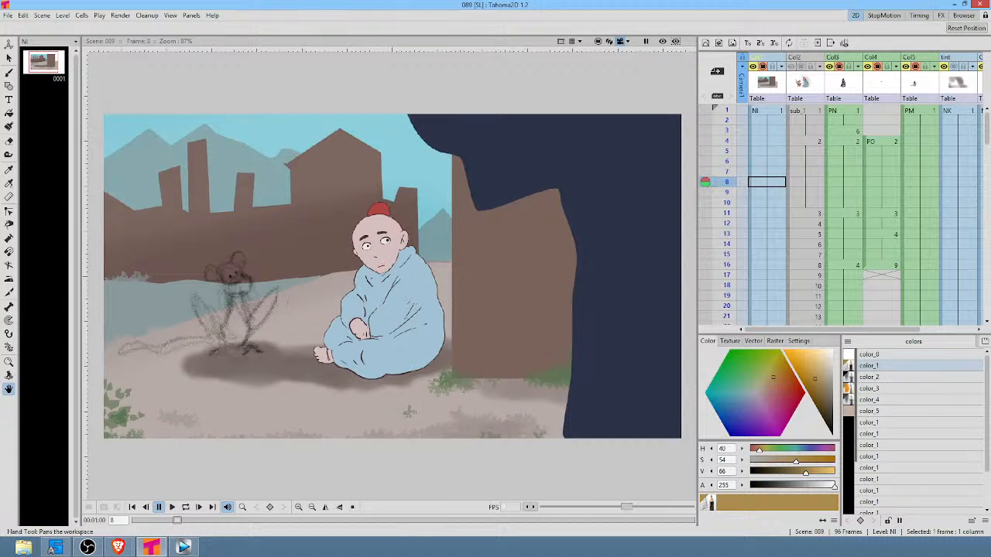
# Scrub from frame 1 to 6, repeat from frame 1 to 10, and scrub on to frame 25.
pyautogui.hotkey('alt', 'Tab')
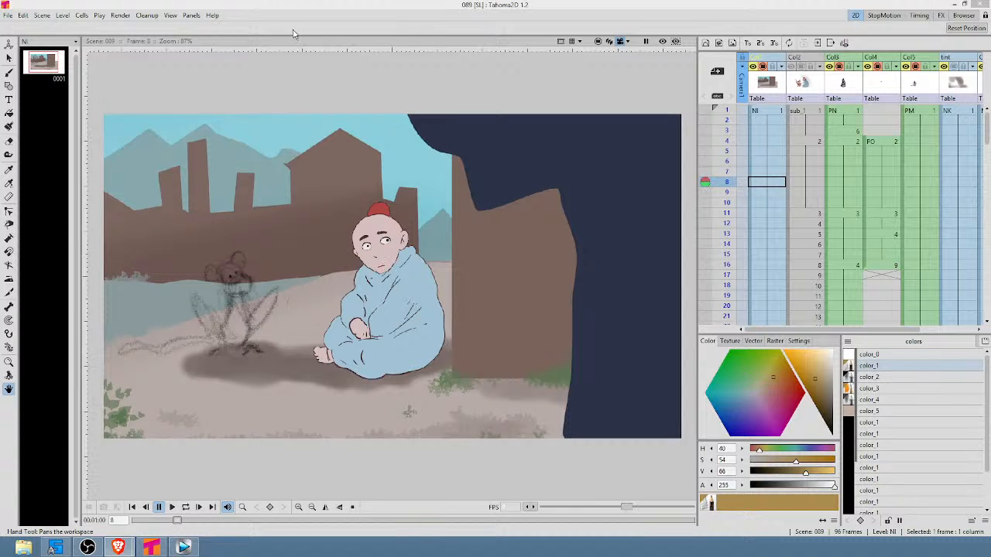
pyautogui.click(726, 113)
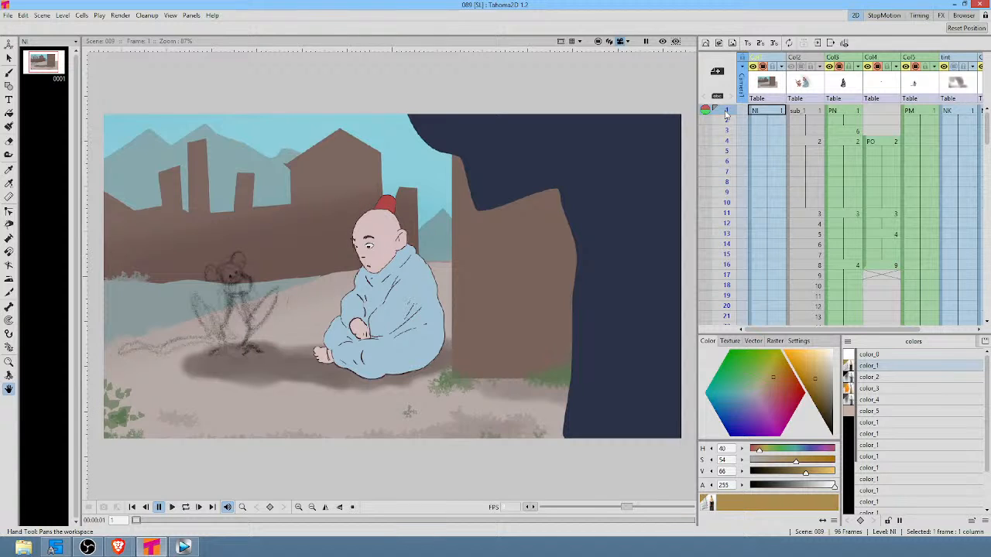
pyautogui.moveTo(726, 113); pyautogui.dragTo(726, 167)
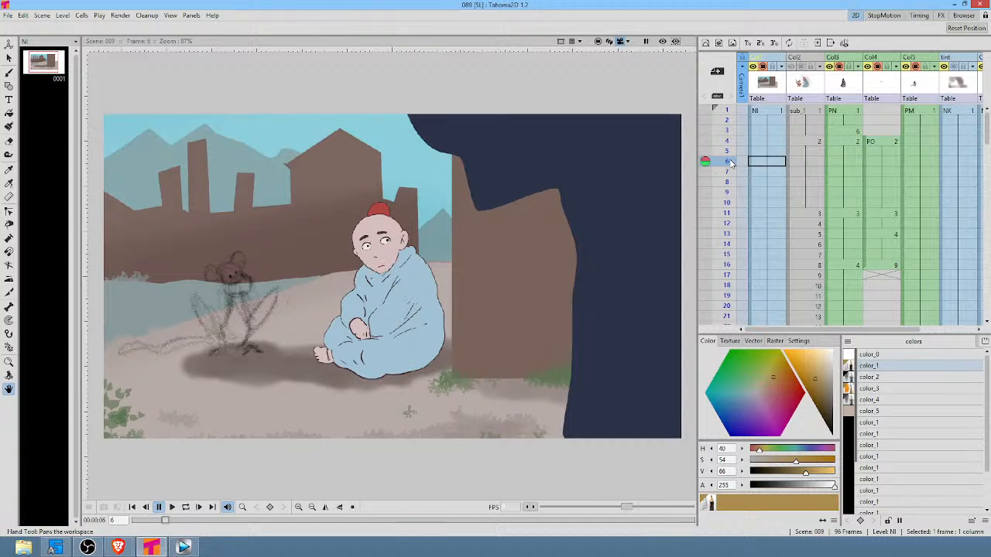
pyautogui.click(726, 111)
pyautogui.moveTo(727, 112); pyautogui.dragTo(728, 204)
pyautogui.scroll(-6, 749, 197)
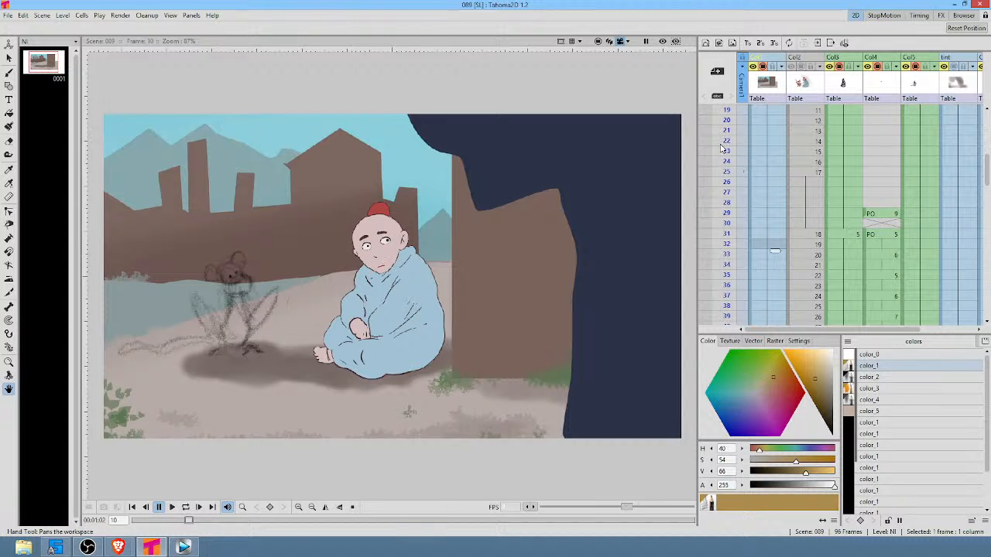
pyautogui.moveTo(726, 149)
pyautogui.mouseDown()
pyautogui.moveTo(731, 259)
pyautogui.moveTo(730, 171)
pyautogui.mouseUp()
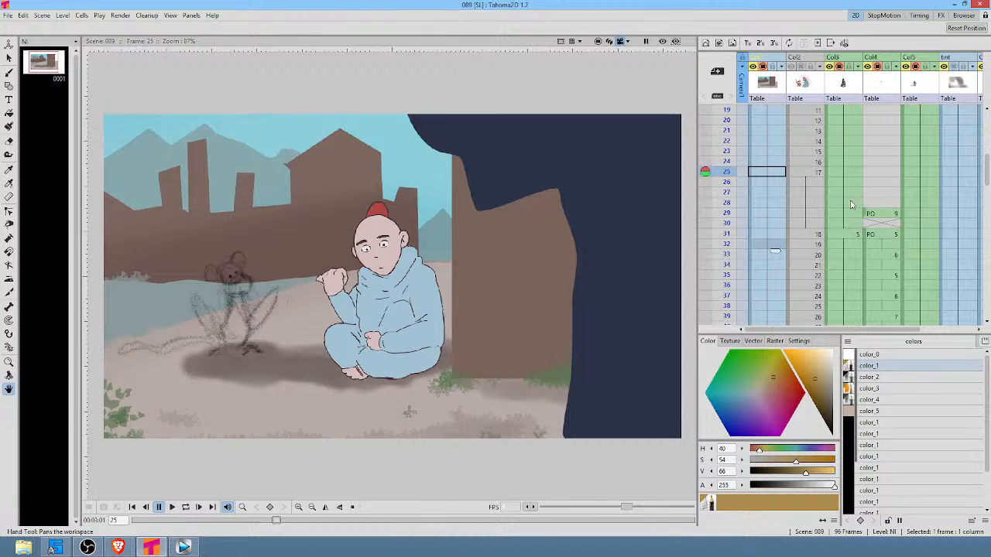
# Look over the scene's columns from the background to Col7 at the start of the exposure sheet.
pyautogui.scroll(6, 848, 199)
pyautogui.hscroll(3, 903, 179)
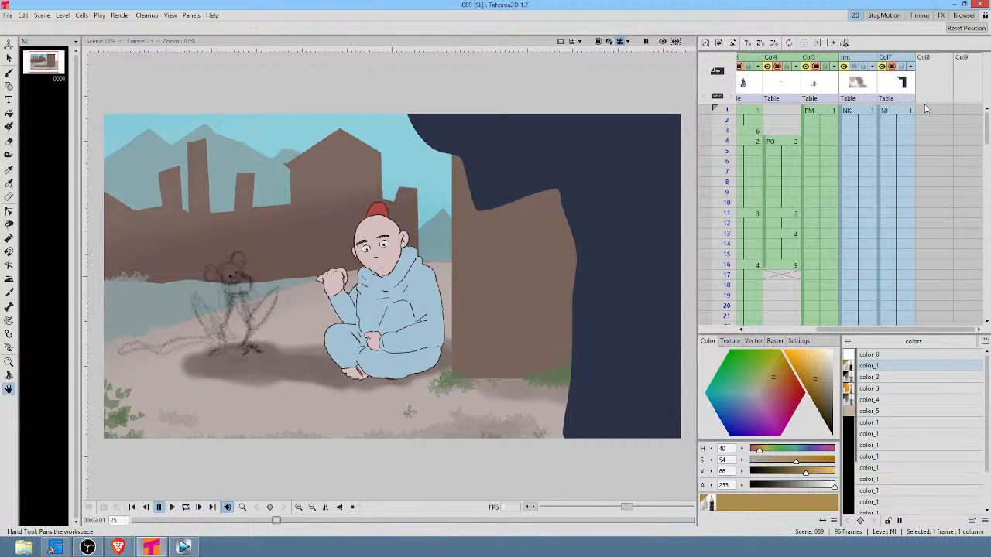
pyautogui.hscroll(-3, 855, 157)
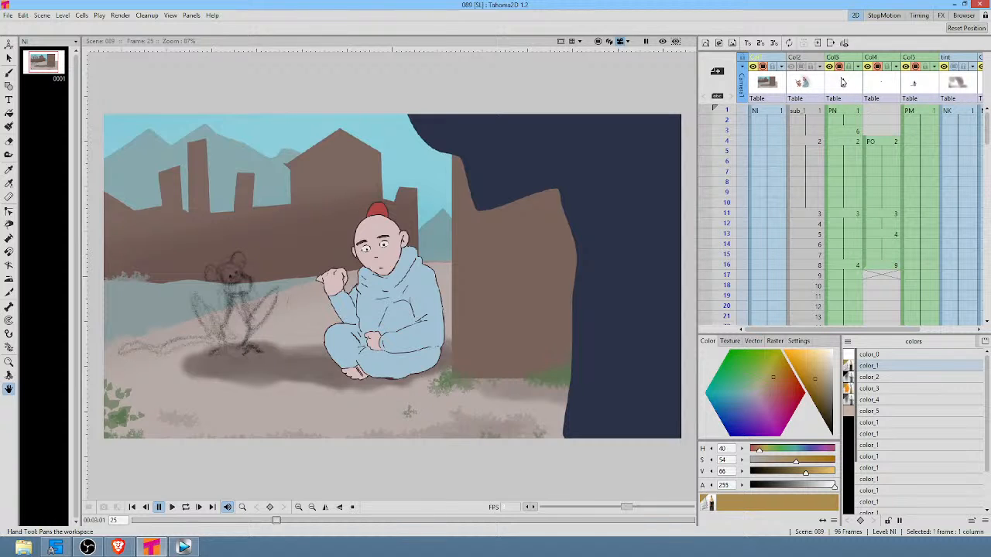
pyautogui.hscroll(2, 882, 122)
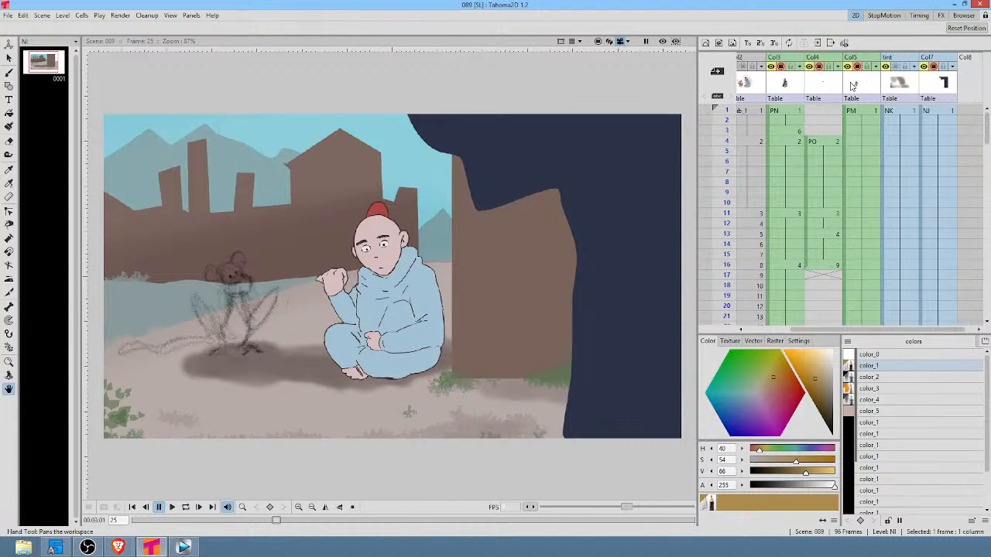
# Insert an empty column between Col5 and the tint column in the exposure sheet.
pyautogui.click(861, 111)
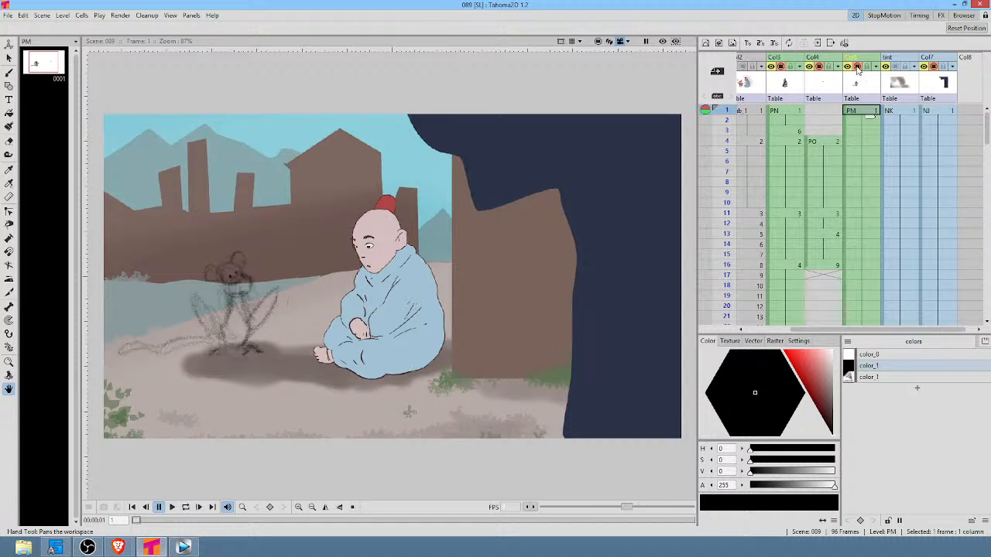
pyautogui.click(856, 67)
pyautogui.click(857, 66)
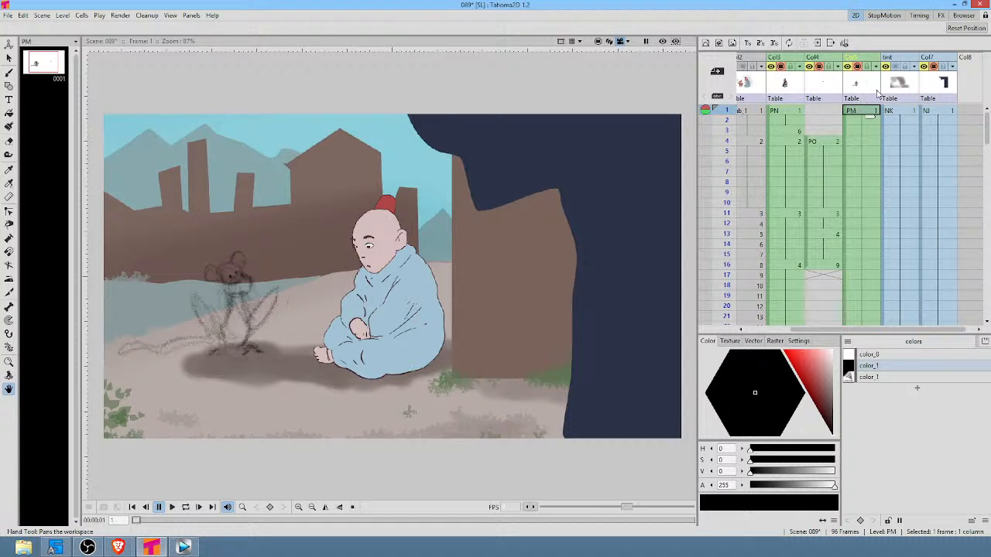
pyautogui.click(867, 86)
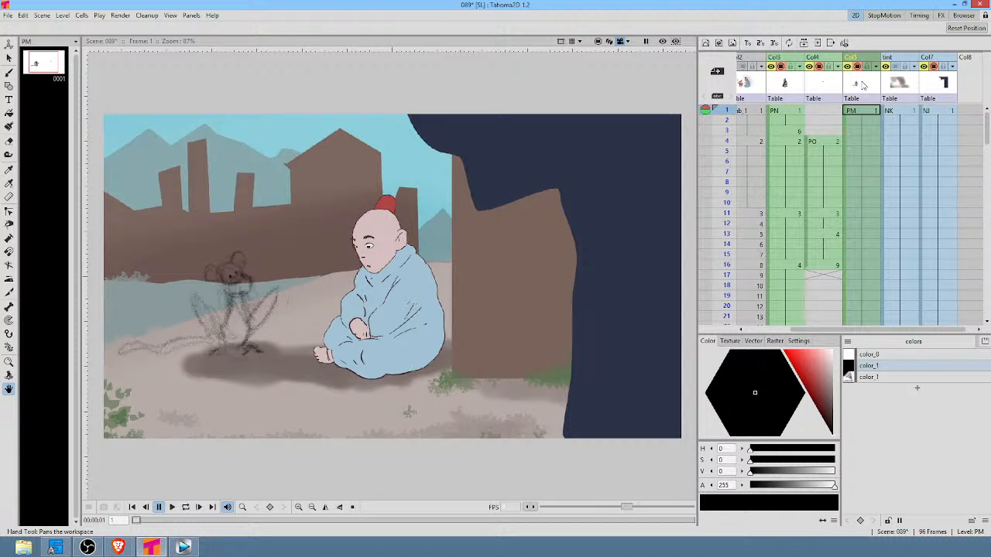
pyautogui.press('Insert')
pyautogui.click(902, 110)
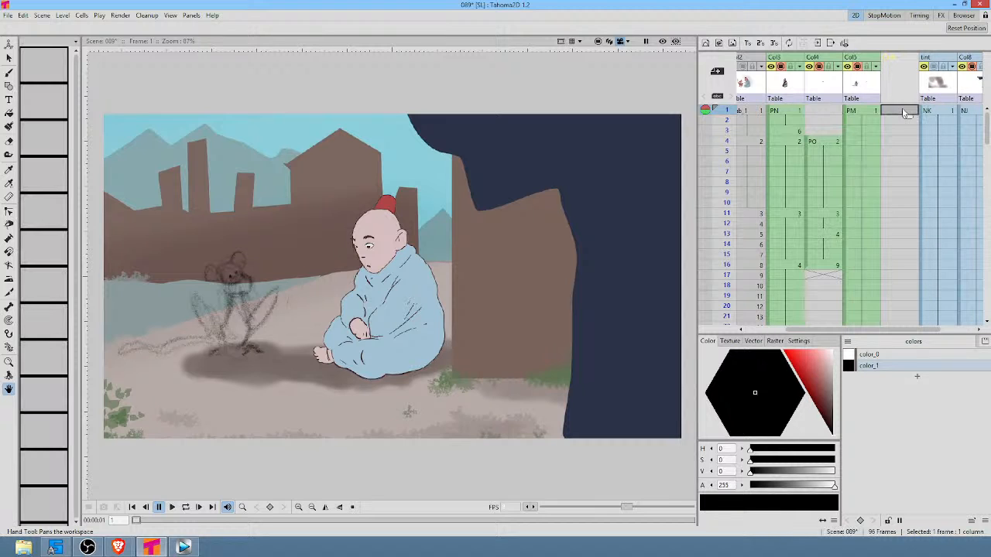
# On the PM drawing at frame 1 of Col5, darken the monkey's head outline with the charcoal raster brush.
pyautogui.scroll(3, 270, 261)
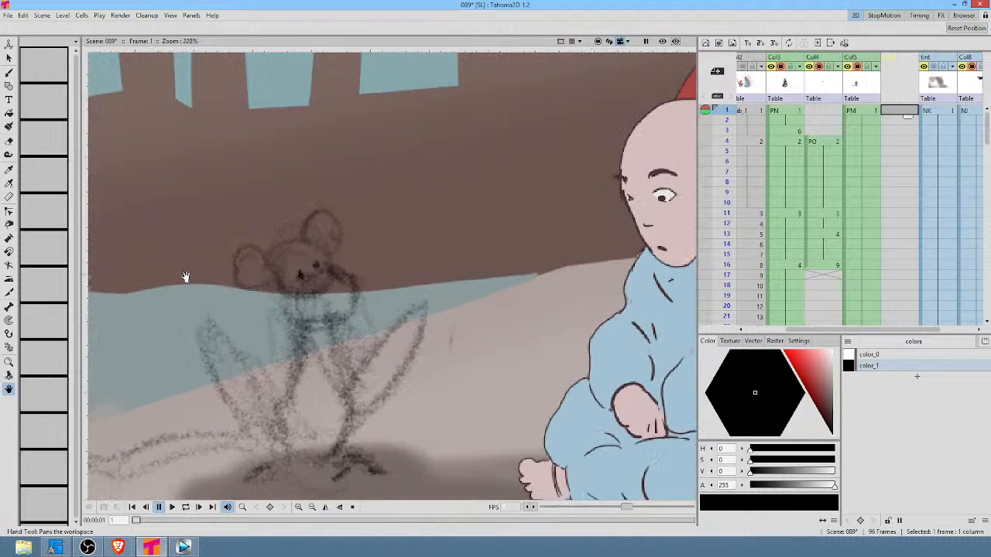
pyautogui.click(858, 111)
pyautogui.scroll(-9, 900, 199)
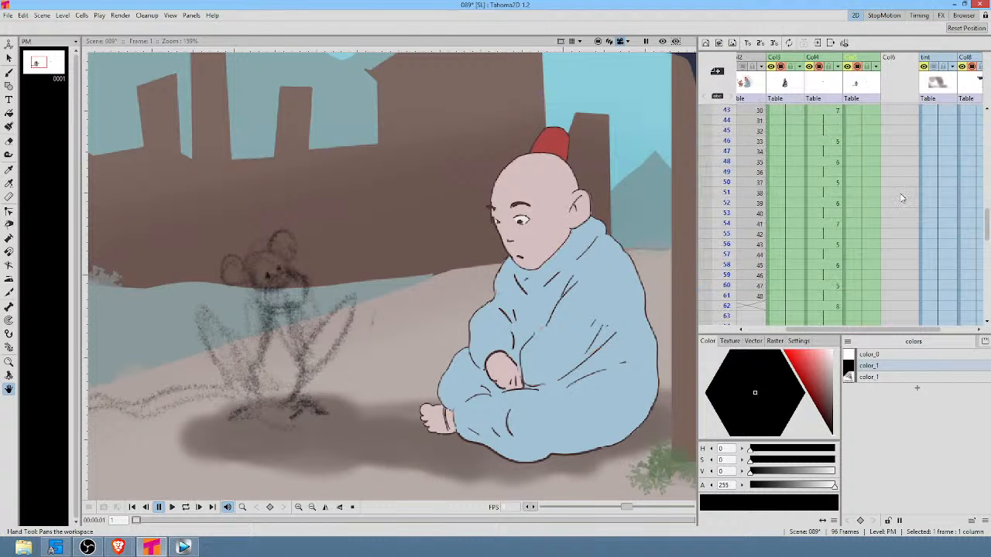
pyautogui.scroll(9, 882, 199)
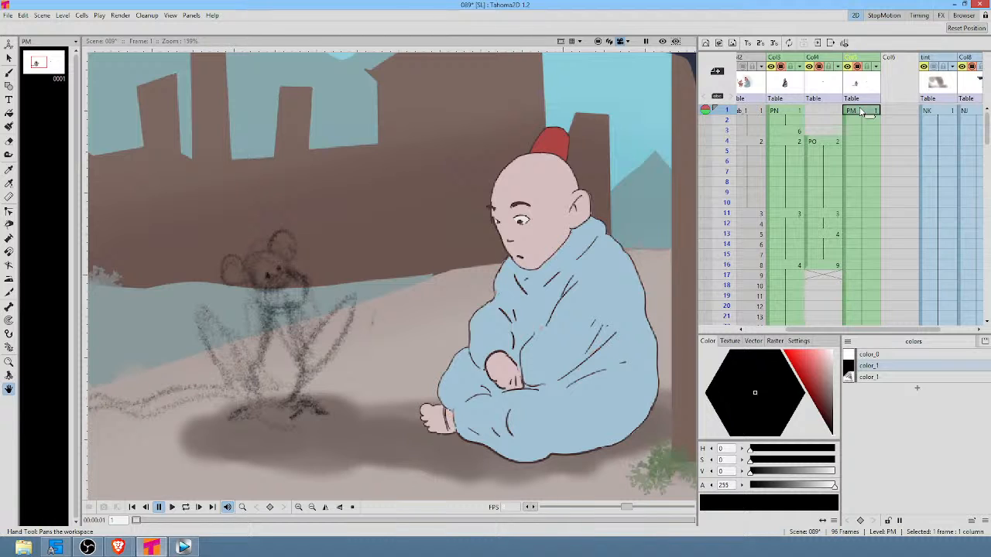
pyautogui.click(879, 377)
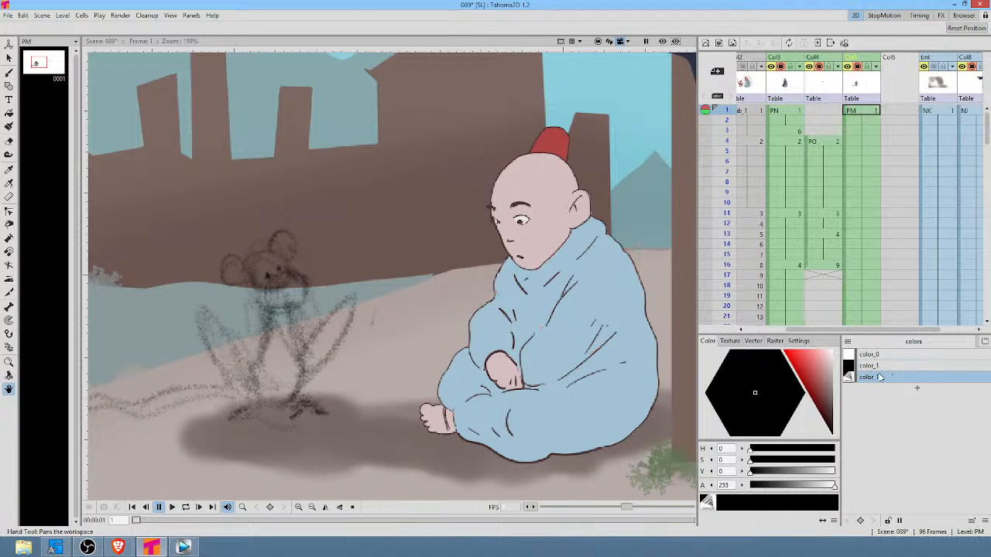
pyautogui.click(777, 342)
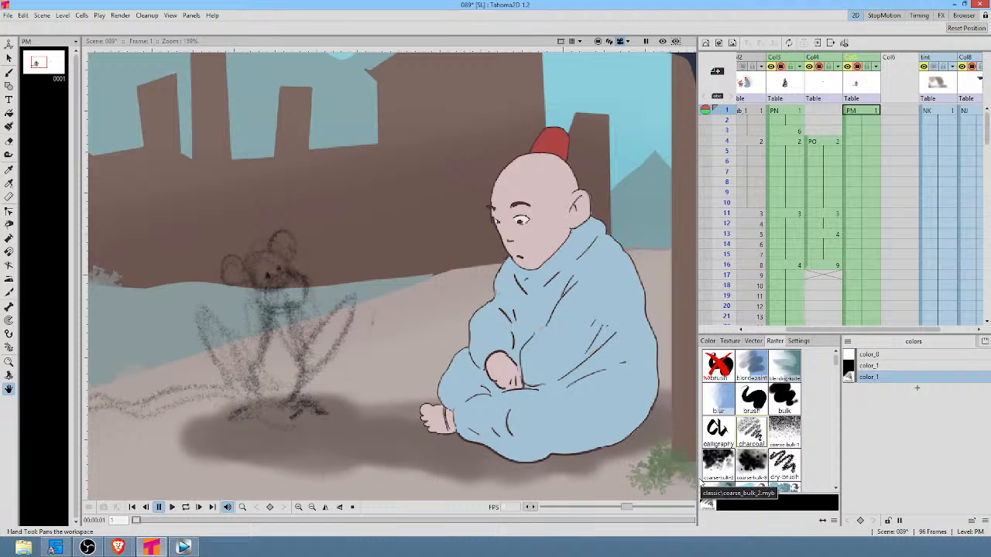
pyautogui.click(876, 109)
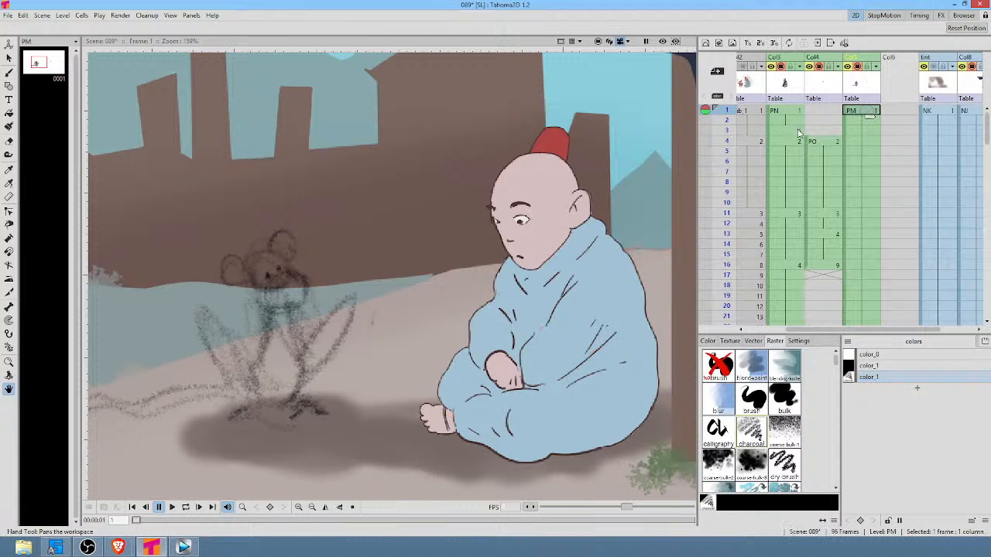
pyautogui.press('b')
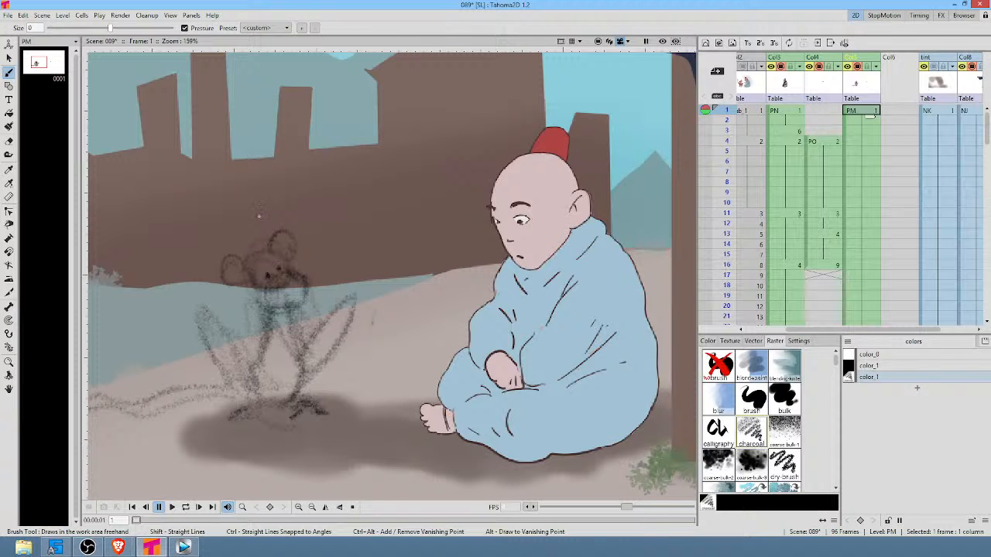
pyautogui.moveTo(274, 251)
pyautogui.mouseDown()
pyautogui.moveTo(246, 269)
pyautogui.moveTo(264, 247)
pyautogui.mouseUp()
pyautogui.moveTo(250, 267)
pyautogui.mouseDown()
pyautogui.moveTo(225, 266)
pyautogui.moveTo(256, 269)
pyautogui.moveTo(284, 231)
pyautogui.moveTo(296, 254)
pyautogui.mouseUp()
pyautogui.moveTo(273, 313)
pyautogui.mouseDown()
pyautogui.moveTo(317, 248)
pyautogui.moveTo(314, 216)
pyautogui.moveTo(301, 288)
pyautogui.mouseUp()
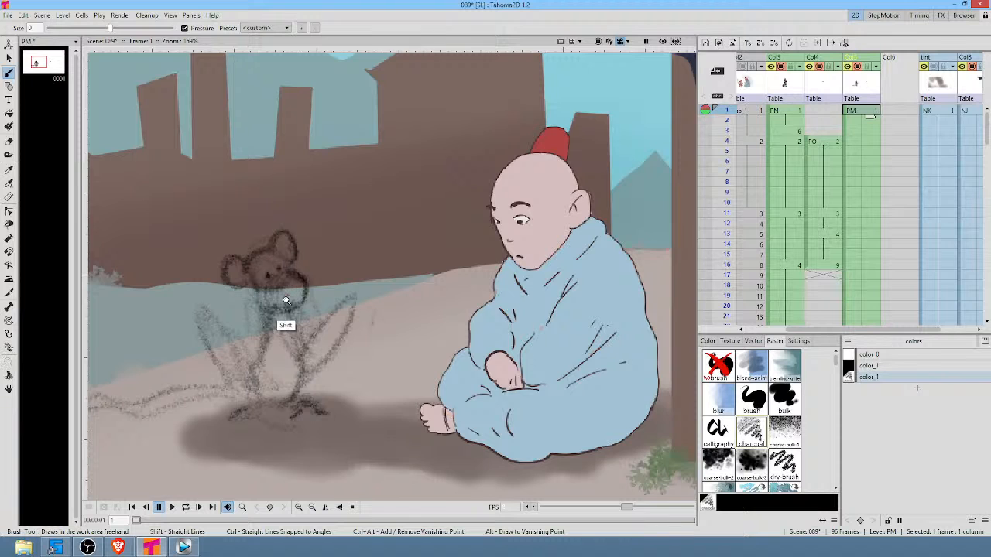
# Darken the monkey's nose and eye area, then strengthen its jaw and brow with charcoal strokes.
pyautogui.scroll(2, 286, 302)
pyautogui.scroll(1, 325, 255)
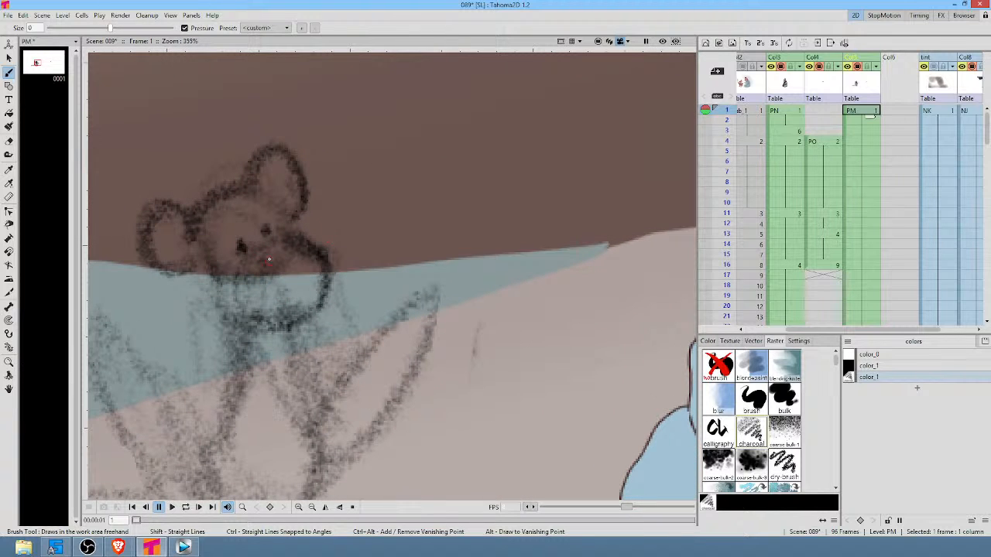
pyautogui.moveTo(268, 259)
pyautogui.mouseDown()
pyautogui.moveTo(301, 240)
pyautogui.moveTo(288, 251)
pyautogui.moveTo(257, 247)
pyautogui.moveTo(256, 271)
pyautogui.mouseUp()
pyautogui.moveTo(288, 237); pyautogui.dragTo(300, 235)
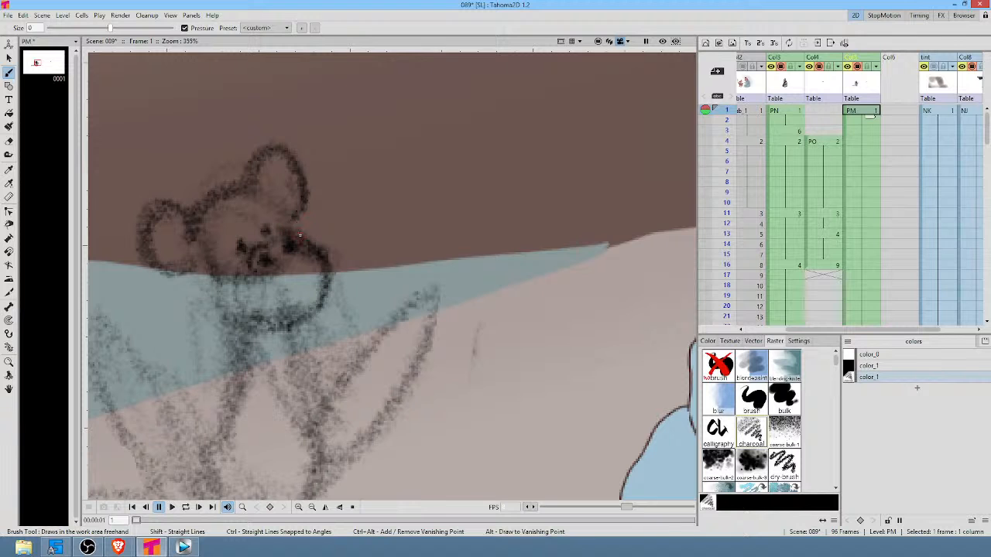
pyautogui.moveTo(386, 234)
pyautogui.mouseDown()
pyautogui.moveTo(402, 224)
pyautogui.moveTo(524, 234)
pyautogui.mouseUp()
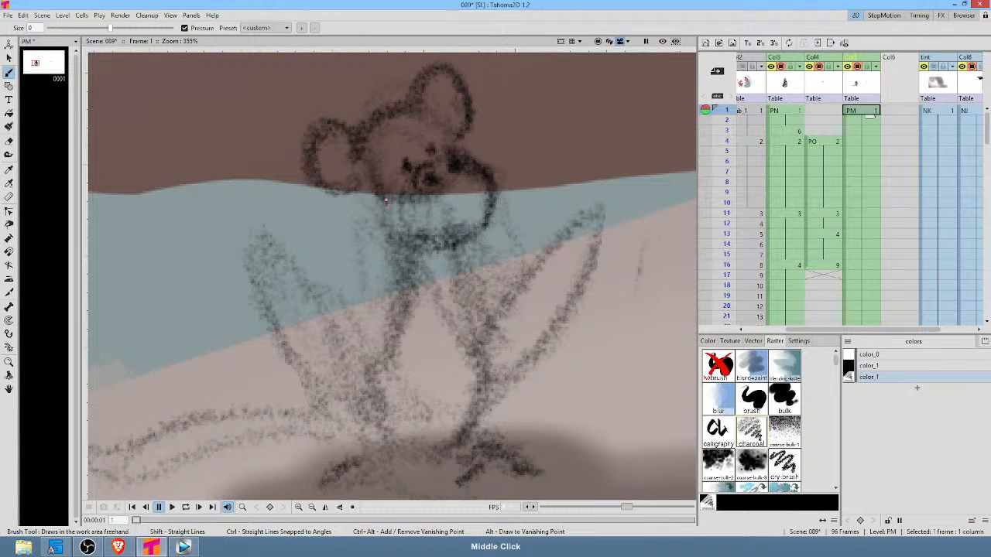
pyautogui.moveTo(385, 202)
pyautogui.mouseDown()
pyautogui.moveTo(397, 251)
pyautogui.moveTo(401, 206)
pyautogui.mouseUp()
pyautogui.moveTo(392, 167)
pyautogui.mouseDown()
pyautogui.moveTo(407, 143)
pyautogui.moveTo(372, 154)
pyautogui.moveTo(411, 150)
pyautogui.moveTo(412, 165)
pyautogui.moveTo(435, 124)
pyautogui.moveTo(422, 122)
pyautogui.moveTo(462, 146)
pyautogui.moveTo(462, 118)
pyautogui.mouseUp()
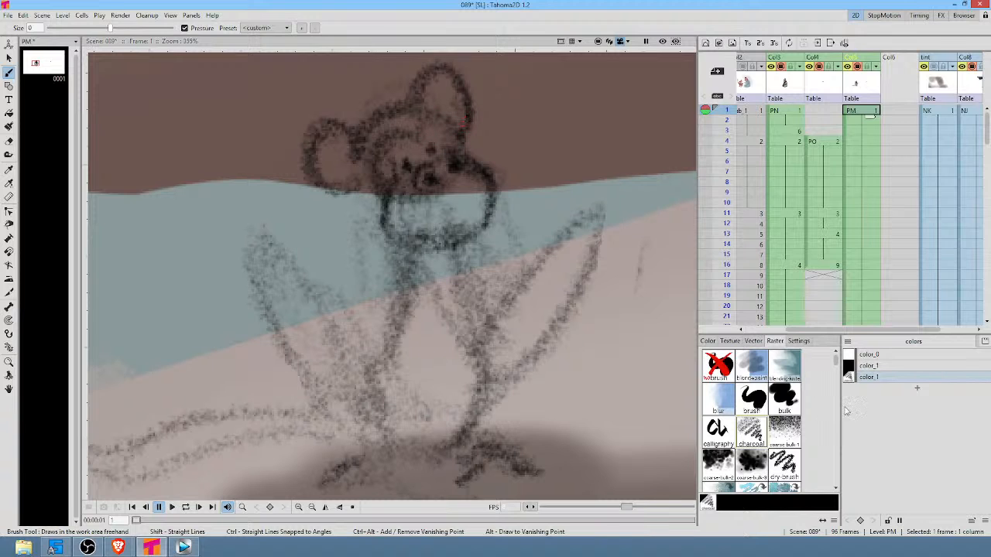
# Change the drawing style to a pencil raster brush and thicken the outlines of the monkey's ears and muzzle.
pyautogui.moveTo(836, 367); pyautogui.dragTo(837, 385)
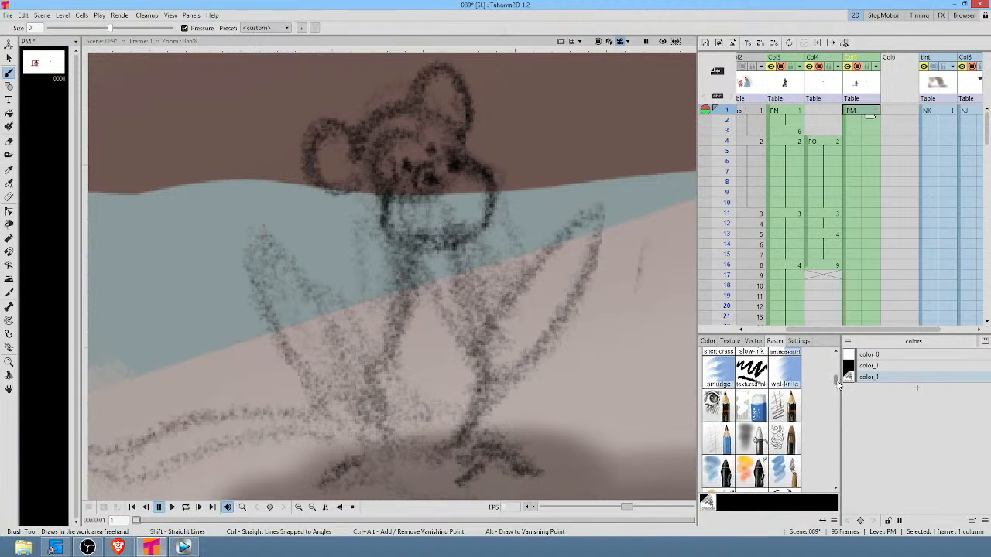
pyautogui.click(717, 402)
pyautogui.moveTo(351, 138); pyautogui.dragTo(338, 151)
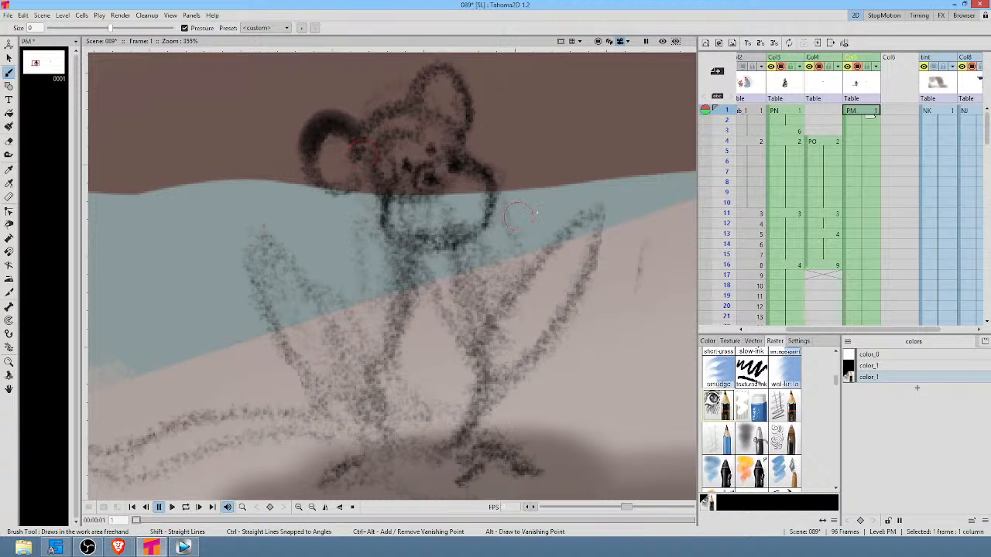
pyautogui.click(794, 410)
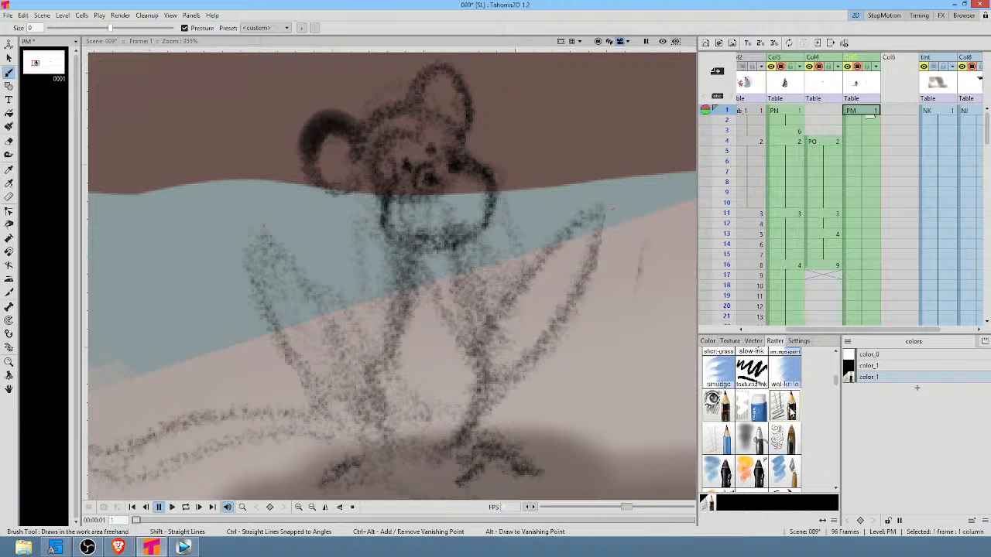
pyautogui.moveTo(427, 74)
pyautogui.mouseDown()
pyautogui.moveTo(471, 82)
pyautogui.moveTo(477, 98)
pyautogui.mouseUp()
pyautogui.moveTo(362, 125)
pyautogui.mouseDown()
pyautogui.moveTo(336, 112)
pyautogui.moveTo(341, 175)
pyautogui.moveTo(323, 134)
pyautogui.moveTo(346, 191)
pyautogui.moveTo(314, 167)
pyautogui.moveTo(379, 179)
pyautogui.moveTo(415, 126)
pyautogui.moveTo(383, 224)
pyautogui.moveTo(395, 198)
pyautogui.moveTo(419, 253)
pyautogui.moveTo(387, 211)
pyautogui.moveTo(476, 246)
pyautogui.moveTo(466, 245)
pyautogui.moveTo(492, 208)
pyautogui.moveTo(474, 162)
pyautogui.moveTo(458, 227)
pyautogui.mouseUp()
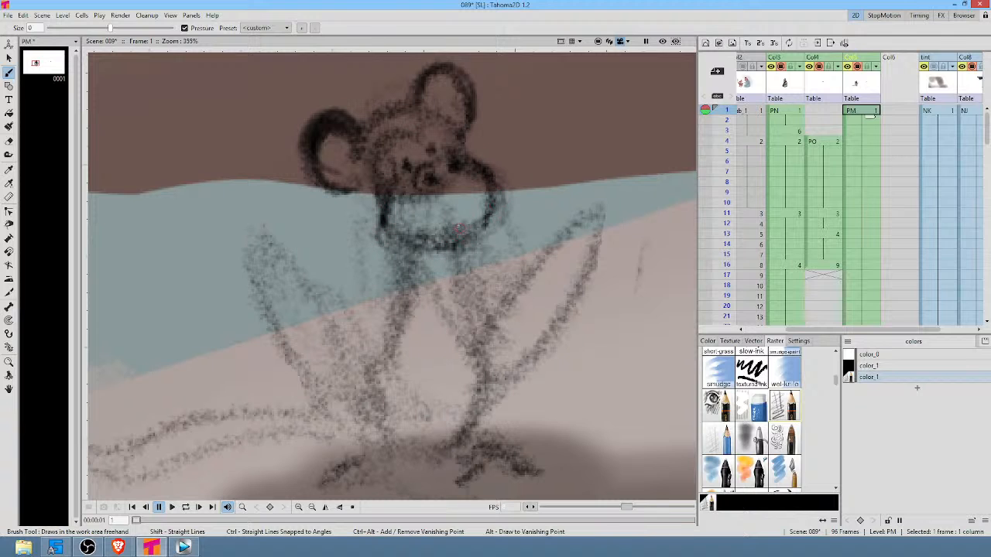
# Isolate the PM drawing, erase the sketch inside the muzzle, and redraw the monkey's small dark mouth and head outline.
pyautogui.hotkey('alt', '1')
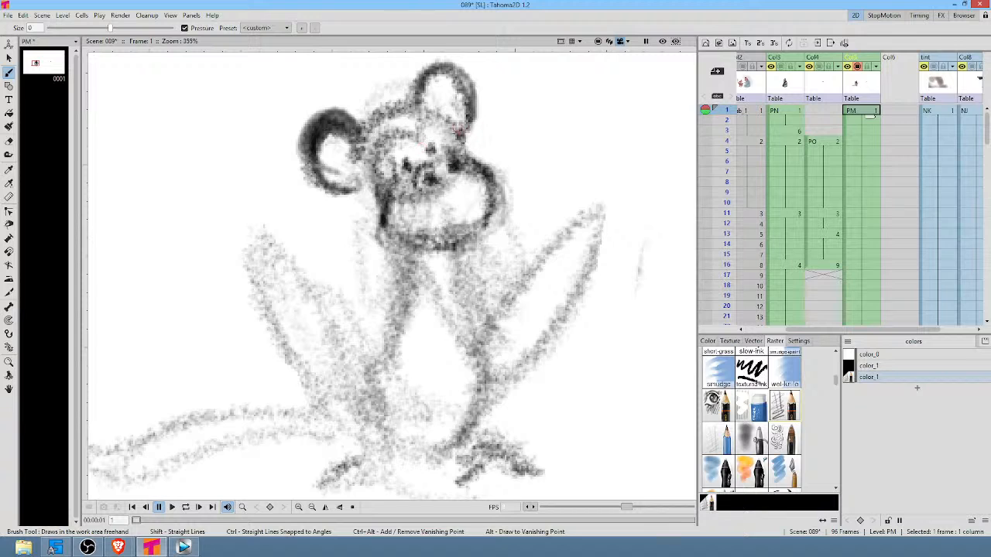
pyautogui.press('a')
pyautogui.moveTo(467, 190)
pyautogui.mouseDown()
pyautogui.moveTo(422, 193)
pyautogui.moveTo(477, 192)
pyautogui.moveTo(407, 219)
pyautogui.moveTo(469, 210)
pyautogui.mouseUp()
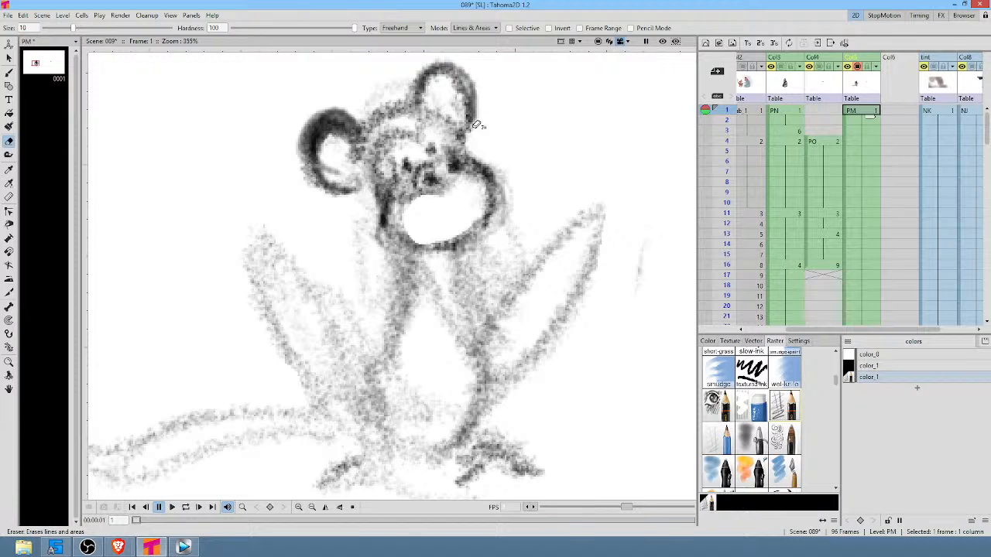
pyautogui.press('b')
pyautogui.moveTo(401, 228)
pyautogui.mouseDown()
pyautogui.moveTo(461, 214)
pyautogui.moveTo(457, 223)
pyautogui.mouseUp()
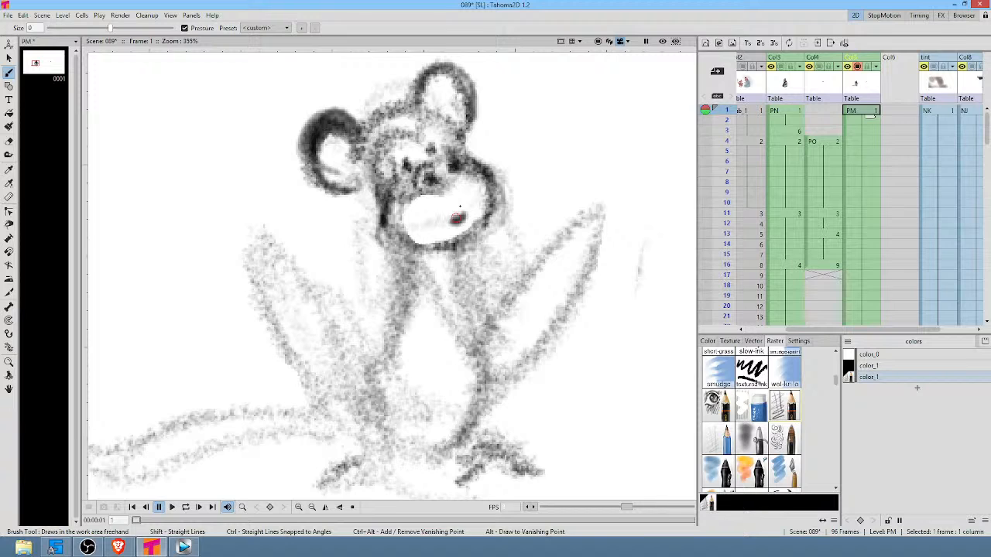
pyautogui.moveTo(422, 102)
pyautogui.mouseDown()
pyautogui.moveTo(458, 99)
pyautogui.moveTo(473, 113)
pyautogui.moveTo(428, 93)
pyautogui.moveTo(355, 168)
pyautogui.moveTo(382, 223)
pyautogui.moveTo(374, 214)
pyautogui.moveTo(426, 259)
pyautogui.moveTo(414, 247)
pyautogui.moveTo(434, 241)
pyautogui.moveTo(402, 259)
pyautogui.mouseUp()
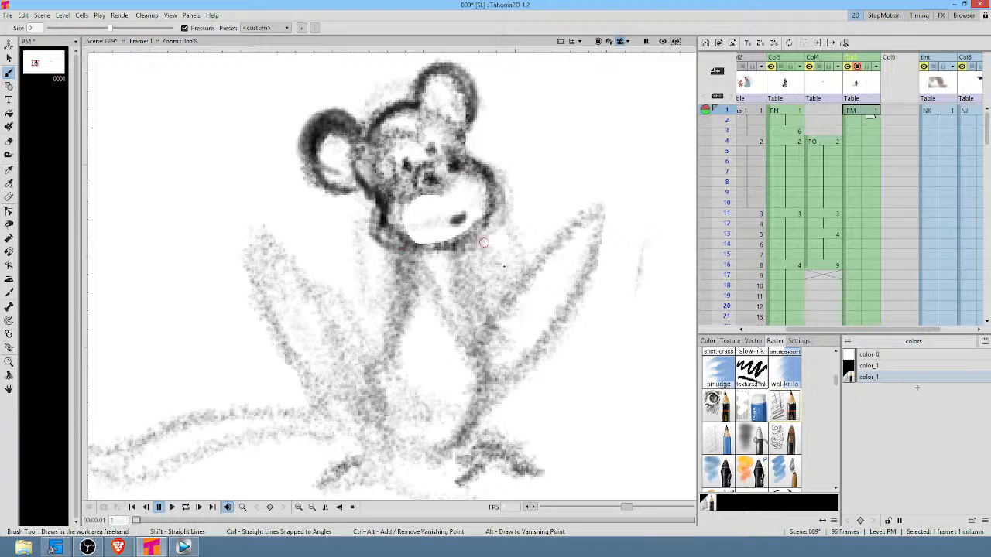
# Redraw the monkey's torso, shoulders and front arm with dark pencil strokes over the rough sketch.
pyautogui.moveTo(473, 316)
pyautogui.mouseDown()
pyautogui.moveTo(480, 300)
pyautogui.moveTo(604, 225)
pyautogui.moveTo(565, 281)
pyautogui.mouseUp()
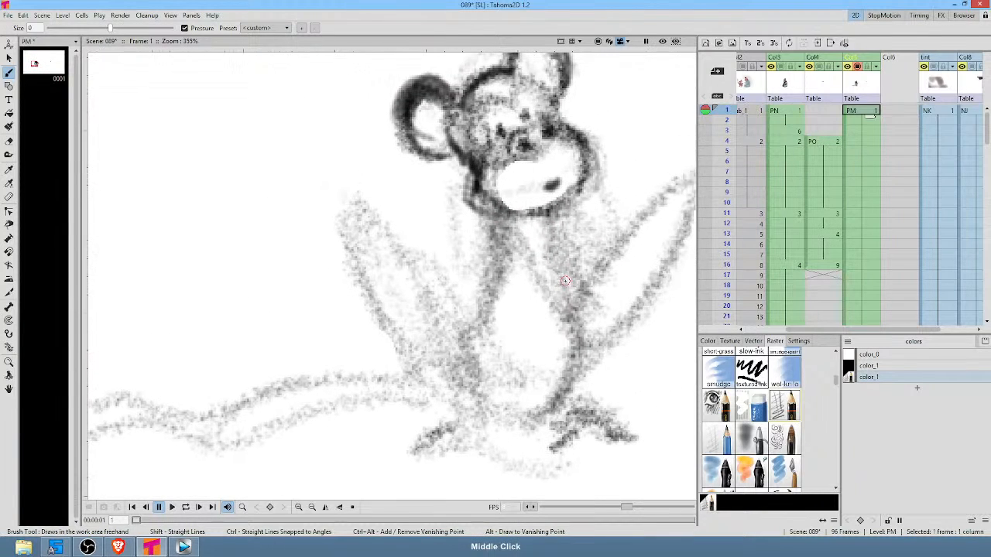
pyautogui.moveTo(501, 226)
pyautogui.mouseDown()
pyautogui.moveTo(488, 246)
pyautogui.moveTo(496, 241)
pyautogui.moveTo(504, 302)
pyautogui.moveTo(537, 375)
pyautogui.moveTo(536, 334)
pyautogui.moveTo(507, 263)
pyautogui.moveTo(516, 281)
pyautogui.moveTo(502, 310)
pyautogui.moveTo(509, 286)
pyautogui.moveTo(544, 398)
pyautogui.mouseUp()
pyautogui.moveTo(518, 308)
pyautogui.mouseDown()
pyautogui.moveTo(544, 404)
pyautogui.moveTo(567, 334)
pyautogui.moveTo(531, 298)
pyautogui.moveTo(516, 417)
pyautogui.moveTo(541, 391)
pyautogui.mouseUp()
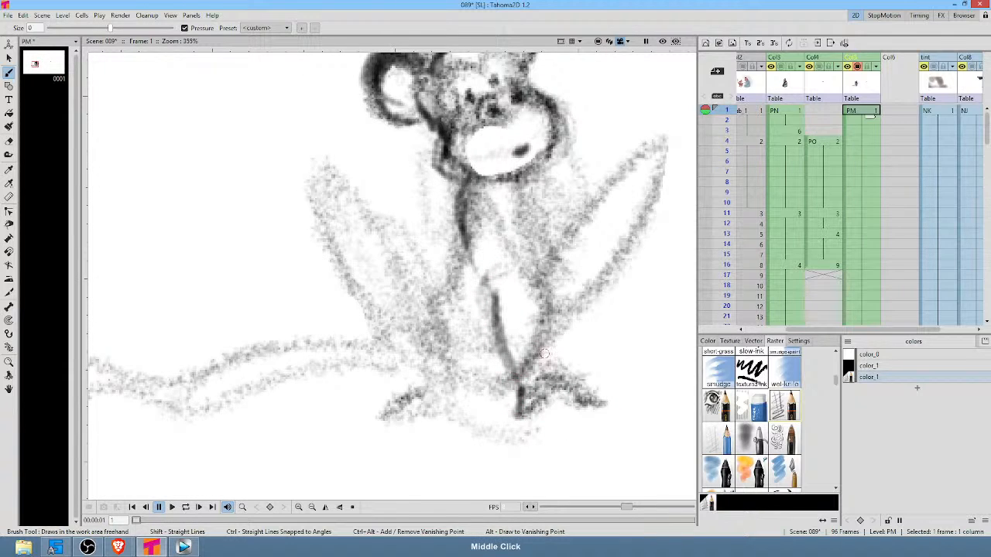
pyautogui.moveTo(493, 208); pyautogui.dragTo(541, 363)
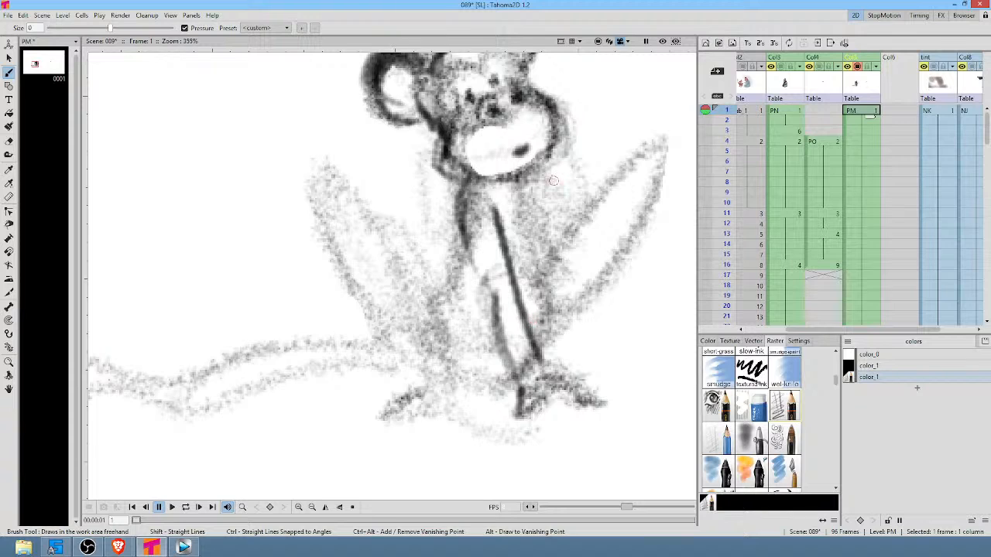
pyautogui.moveTo(548, 175); pyautogui.dragTo(575, 249)
pyautogui.moveTo(571, 195)
pyautogui.mouseDown()
pyautogui.moveTo(570, 257)
pyautogui.moveTo(547, 207)
pyautogui.moveTo(558, 290)
pyautogui.mouseUp()
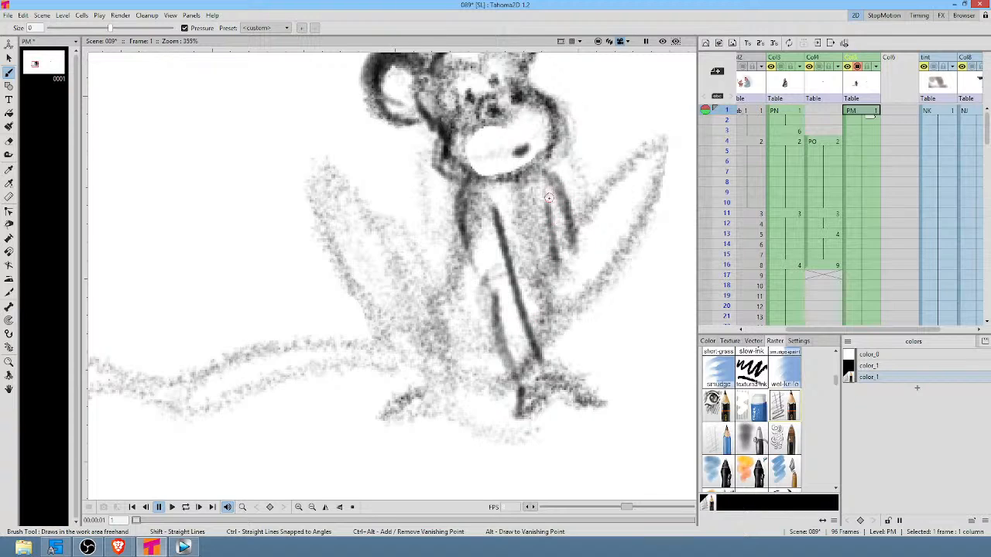
pyautogui.moveTo(548, 198)
pyautogui.mouseDown()
pyautogui.moveTo(547, 265)
pyautogui.moveTo(552, 229)
pyautogui.moveTo(539, 280)
pyautogui.mouseUp()
# Outline the monkey's bent leg on the tail side, including the knee, inner thigh line and foot with toes.
pyautogui.moveTo(464, 222)
pyautogui.mouseDown()
pyautogui.moveTo(454, 263)
pyautogui.moveTo(430, 291)
pyautogui.moveTo(391, 188)
pyautogui.mouseUp()
pyautogui.moveTo(428, 240)
pyautogui.mouseDown()
pyautogui.moveTo(344, 167)
pyautogui.moveTo(434, 253)
pyautogui.moveTo(338, 164)
pyautogui.moveTo(299, 205)
pyautogui.moveTo(332, 214)
pyautogui.mouseUp()
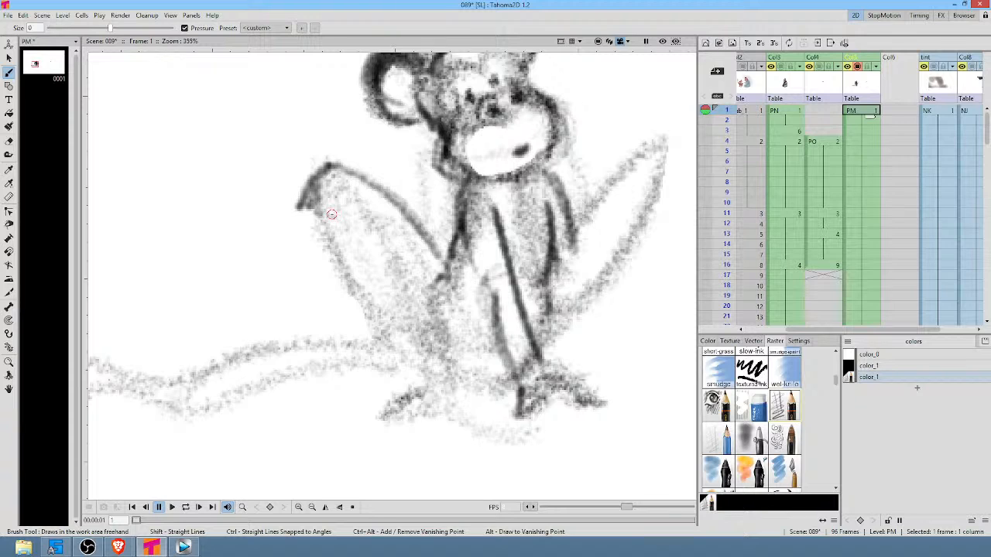
pyautogui.moveTo(325, 194)
pyautogui.mouseDown()
pyautogui.moveTo(338, 263)
pyautogui.moveTo(354, 287)
pyautogui.mouseUp()
pyautogui.moveTo(323, 195); pyautogui.dragTo(385, 329)
pyautogui.moveTo(325, 182); pyautogui.dragTo(353, 282)
pyautogui.moveTo(387, 330); pyautogui.dragTo(404, 344)
pyautogui.moveTo(334, 222)
pyautogui.mouseDown()
pyautogui.moveTo(438, 387)
pyautogui.moveTo(368, 423)
pyautogui.moveTo(404, 419)
pyautogui.moveTo(397, 427)
pyautogui.moveTo(452, 399)
pyautogui.moveTo(461, 418)
pyautogui.moveTo(507, 411)
pyautogui.moveTo(482, 404)
pyautogui.mouseUp()
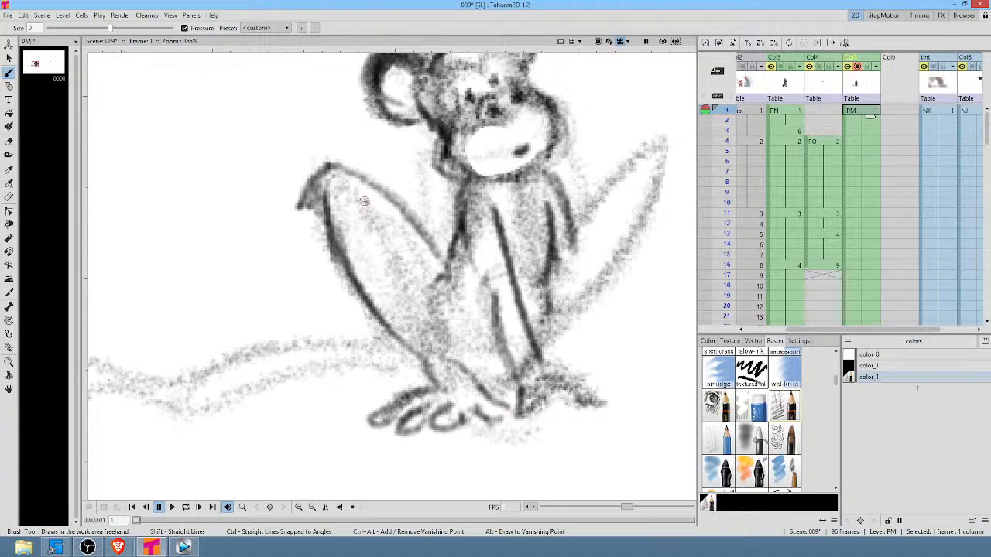
pyautogui.moveTo(363, 194); pyautogui.dragTo(448, 344)
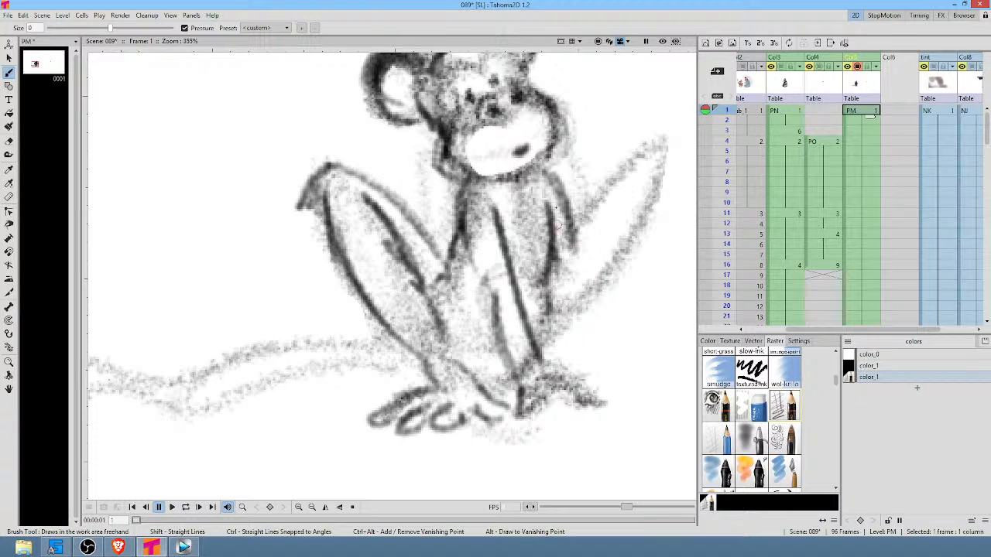
# Draw the fingers of the monkey's front hand, then add the second arm and its hand beside it.
pyautogui.moveTo(540, 401)
pyautogui.mouseDown()
pyautogui.moveTo(541, 428)
pyautogui.moveTo(533, 447)
pyautogui.moveTo(545, 418)
pyautogui.moveTo(561, 423)
pyautogui.moveTo(553, 387)
pyautogui.mouseUp()
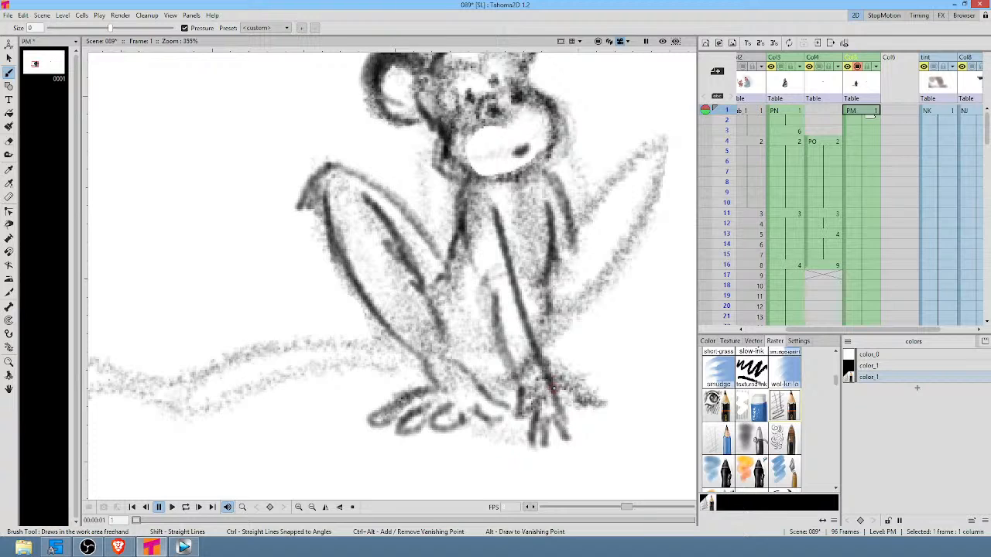
pyautogui.moveTo(573, 226); pyautogui.dragTo(577, 356)
pyautogui.moveTo(574, 313)
pyautogui.mouseDown()
pyautogui.moveTo(600, 437)
pyautogui.moveTo(583, 369)
pyautogui.mouseUp()
pyautogui.moveTo(573, 280)
pyautogui.mouseDown()
pyautogui.moveTo(595, 425)
pyautogui.moveTo(568, 409)
pyautogui.moveTo(582, 447)
pyautogui.mouseUp()
pyautogui.moveTo(572, 404)
pyautogui.mouseDown()
pyautogui.moveTo(586, 445)
pyautogui.moveTo(611, 442)
pyautogui.moveTo(606, 401)
pyautogui.mouseUp()
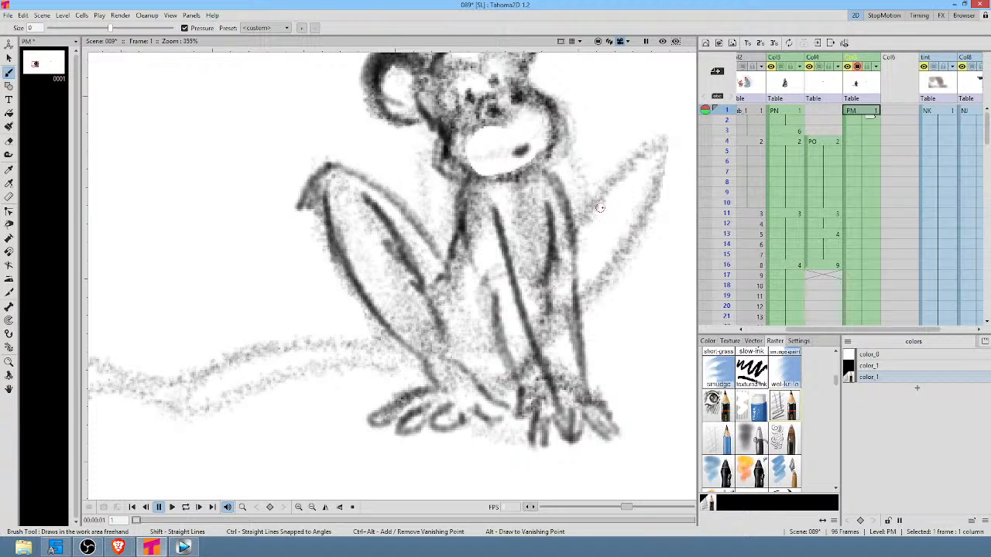
# Outline the monkey's other bent leg with dark strokes, including the knee, inner thigh line and toes beside the hand.
pyautogui.moveTo(492, 332); pyautogui.dragTo(468, 337)
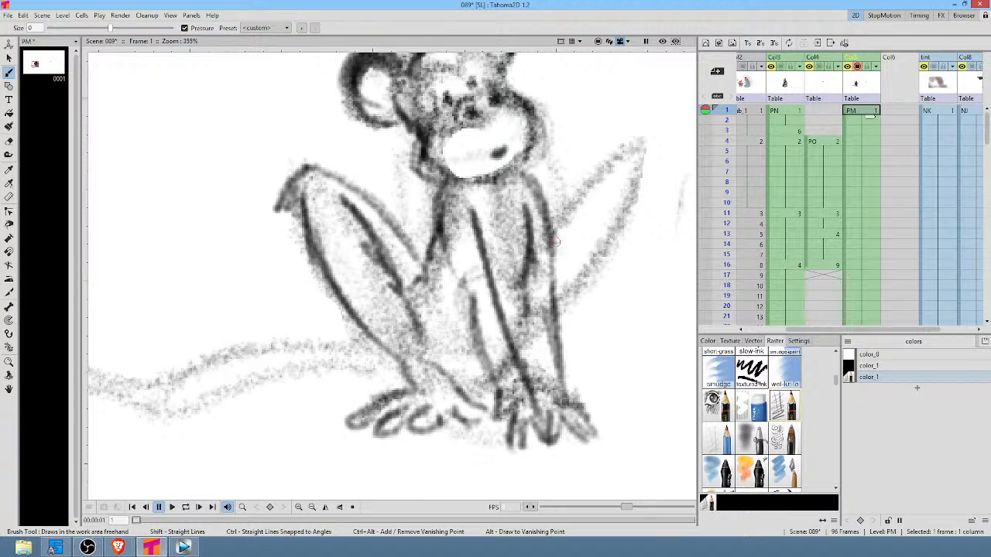
pyautogui.moveTo(556, 241)
pyautogui.mouseDown()
pyautogui.moveTo(620, 182)
pyautogui.moveTo(571, 215)
pyautogui.moveTo(655, 168)
pyautogui.moveTo(631, 174)
pyautogui.moveTo(681, 160)
pyautogui.moveTo(630, 275)
pyautogui.mouseUp()
pyautogui.moveTo(662, 202); pyautogui.dragTo(596, 333)
pyautogui.moveTo(643, 241); pyautogui.dragTo(571, 359)
pyautogui.moveTo(630, 185); pyautogui.dragTo(574, 285)
pyautogui.moveTo(610, 214); pyautogui.dragTo(557, 346)
pyautogui.moveTo(573, 379)
pyautogui.mouseDown()
pyautogui.moveTo(588, 397)
pyautogui.moveTo(632, 393)
pyautogui.mouseUp()
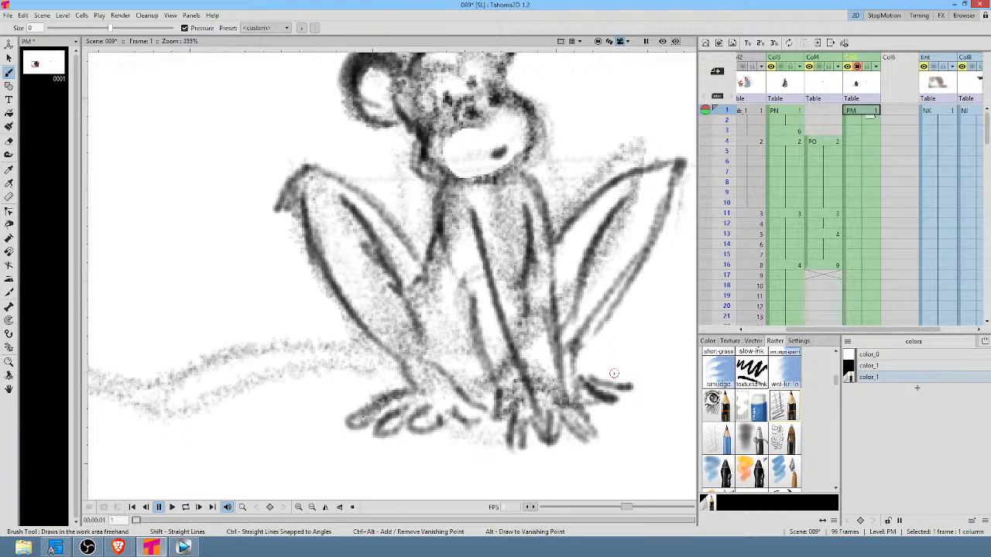
# Trace the upper and lower edges of the monkey's long wavy tail with dark pencil strokes, closing its tip.
pyautogui.moveTo(527, 343); pyautogui.dragTo(662, 335)
pyautogui.moveTo(510, 325); pyautogui.dragTo(385, 325)
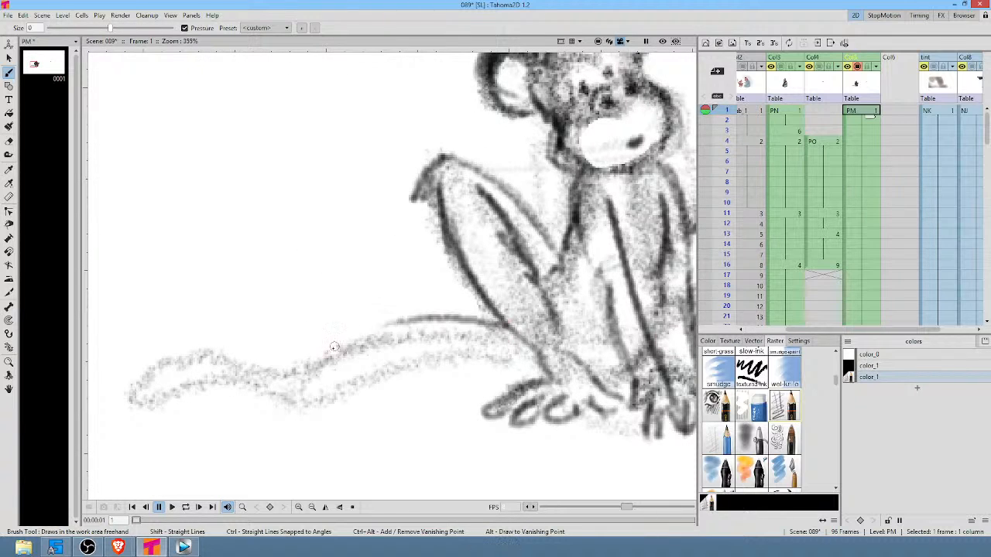
pyautogui.moveTo(465, 324); pyautogui.dragTo(325, 360)
pyautogui.moveTo(412, 317)
pyautogui.mouseDown()
pyautogui.moveTo(302, 364)
pyautogui.moveTo(197, 359)
pyautogui.moveTo(149, 404)
pyautogui.moveTo(198, 383)
pyautogui.moveTo(333, 379)
pyautogui.moveTo(444, 347)
pyautogui.mouseUp()
pyautogui.moveTo(377, 362)
pyautogui.mouseDown()
pyautogui.moveTo(468, 354)
pyautogui.moveTo(551, 364)
pyautogui.moveTo(410, 348)
pyautogui.mouseUp()
pyautogui.moveTo(480, 347)
pyautogui.mouseDown()
pyautogui.moveTo(372, 350)
pyautogui.moveTo(314, 380)
pyautogui.moveTo(329, 341)
pyautogui.moveTo(464, 314)
pyautogui.moveTo(526, 334)
pyautogui.mouseUp()
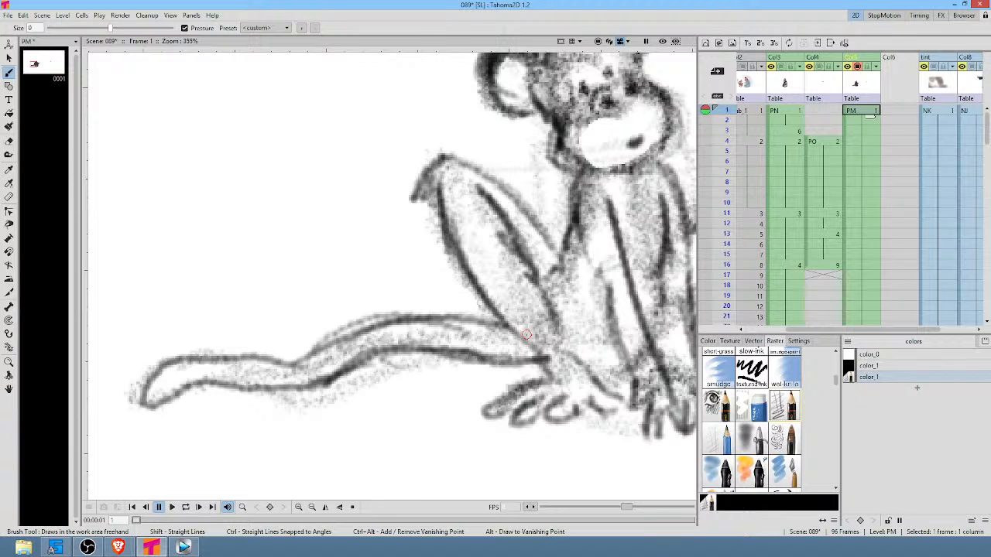
# Select the monkey's raised ear with a freehand outline and reposition it slightly outward on the head.
pyautogui.middleClick(598, 191)
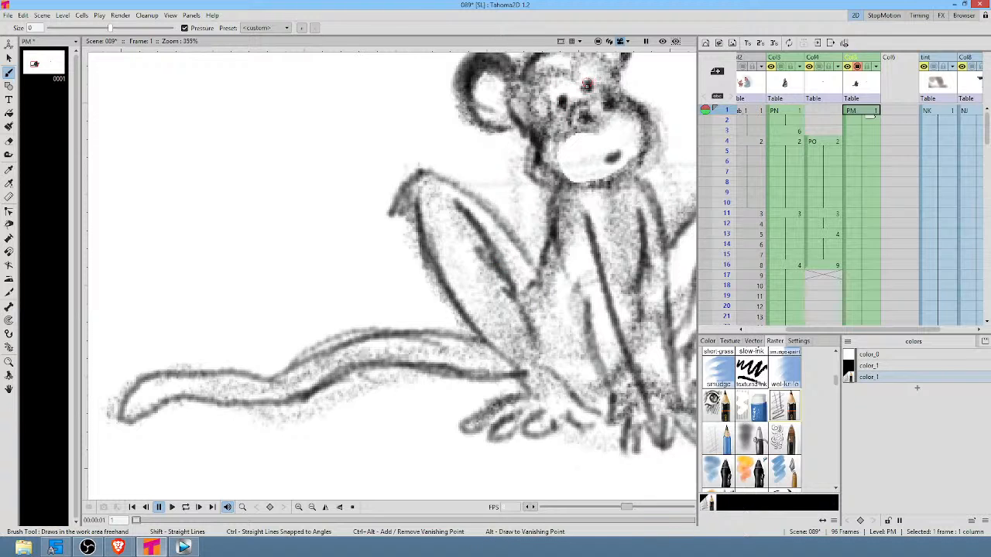
pyautogui.middleClick(598, 75)
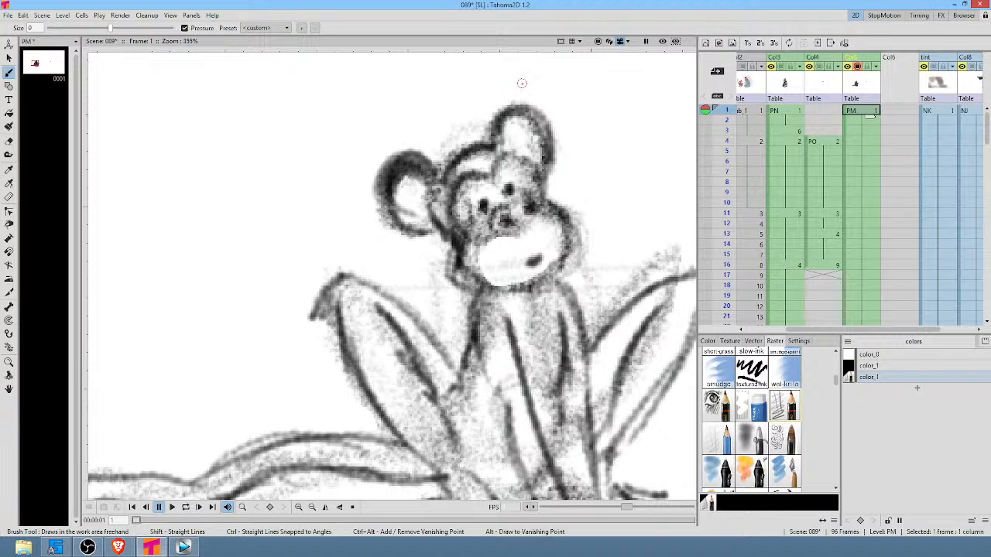
pyautogui.press('s')
pyautogui.moveTo(509, 91)
pyautogui.mouseDown()
pyautogui.moveTo(514, 154)
pyautogui.moveTo(579, 139)
pyautogui.moveTo(560, 83)
pyautogui.mouseUp()
pyautogui.moveTo(547, 126); pyautogui.dragTo(556, 129)
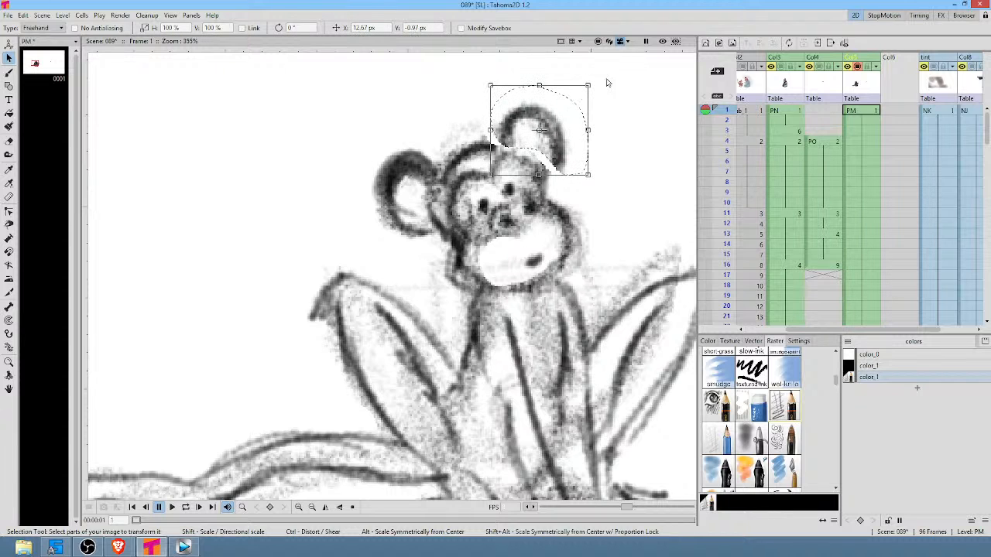
pyautogui.moveTo(599, 77); pyautogui.dragTo(606, 99)
pyautogui.moveTo(557, 128)
pyautogui.mouseDown()
pyautogui.moveTo(488, 140)
pyautogui.moveTo(525, 141)
pyautogui.moveTo(528, 153)
pyautogui.moveTo(540, 133)
pyautogui.moveTo(517, 156)
pyautogui.moveTo(536, 130)
pyautogui.moveTo(525, 158)
pyautogui.moveTo(540, 119)
pyautogui.moveTo(518, 153)
pyautogui.mouseUp()
# Clean the dark shading out of the monkey's tail-side ear and redraw its outline and inner lines.
pyautogui.press('b')
pyautogui.moveTo(410, 186); pyautogui.dragTo(427, 206)
pyautogui.moveTo(425, 202)
pyautogui.mouseDown()
pyautogui.moveTo(414, 151)
pyautogui.moveTo(395, 172)
pyautogui.moveTo(433, 165)
pyautogui.moveTo(432, 196)
pyautogui.moveTo(431, 164)
pyautogui.mouseUp()
pyautogui.press('e')
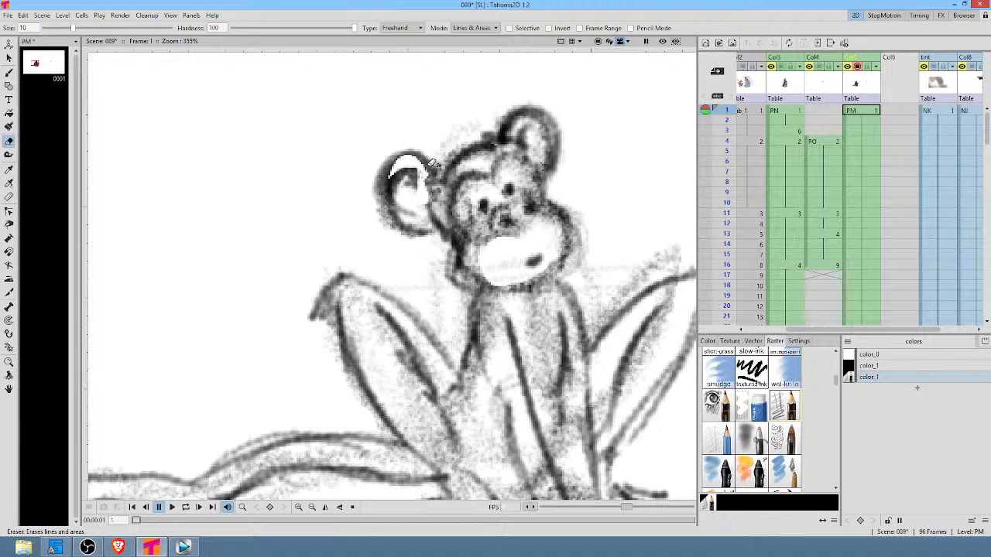
pyautogui.press('b')
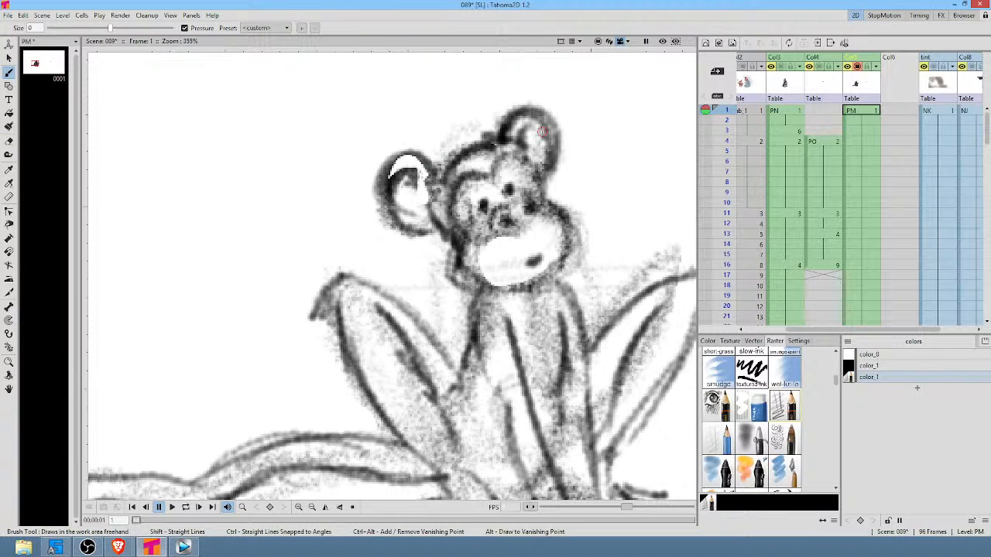
pyautogui.moveTo(438, 178)
pyautogui.mouseDown()
pyautogui.moveTo(424, 158)
pyautogui.moveTo(387, 182)
pyautogui.mouseUp()
pyautogui.moveTo(425, 156)
pyautogui.mouseDown()
pyautogui.moveTo(393, 207)
pyautogui.moveTo(446, 230)
pyautogui.mouseUp()
# Redraw the raised ear with a taller tip, erase the old line inside it, and touch up the inner ear lines.
pyautogui.moveTo(511, 142)
pyautogui.mouseDown()
pyautogui.moveTo(505, 111)
pyautogui.moveTo(530, 115)
pyautogui.moveTo(505, 135)
pyautogui.moveTo(549, 123)
pyautogui.moveTo(524, 113)
pyautogui.moveTo(558, 153)
pyautogui.moveTo(556, 141)
pyautogui.moveTo(543, 185)
pyautogui.moveTo(557, 166)
pyautogui.moveTo(526, 95)
pyautogui.mouseUp()
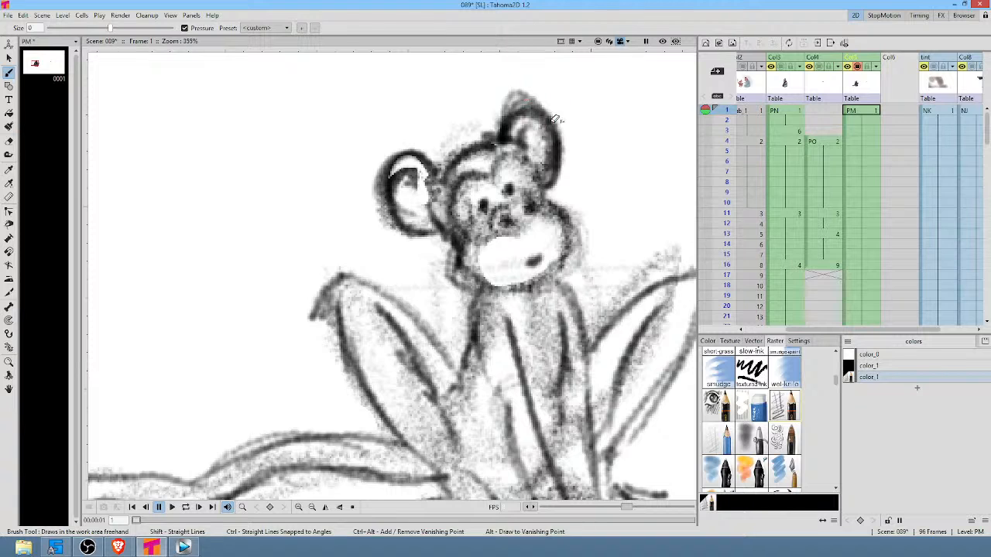
pyautogui.press('a')
pyautogui.moveTo(545, 99)
pyautogui.mouseDown()
pyautogui.moveTo(517, 114)
pyautogui.moveTo(522, 96)
pyautogui.moveTo(533, 103)
pyautogui.moveTo(554, 144)
pyautogui.moveTo(536, 118)
pyautogui.mouseUp()
pyautogui.press('b')
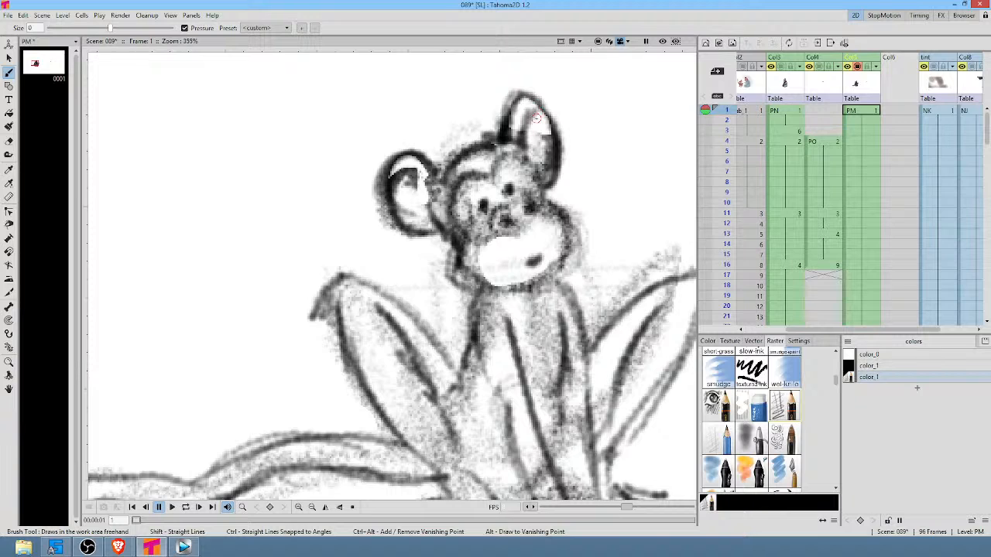
pyautogui.moveTo(405, 176); pyautogui.dragTo(423, 184)
# Erase the sketch around the nose, redraw the nostrils, and move the outer nostril slightly closer to the other one.
pyautogui.press('a')
pyautogui.moveTo(533, 200)
pyautogui.mouseDown()
pyautogui.moveTo(553, 181)
pyautogui.moveTo(511, 222)
pyautogui.moveTo(541, 185)
pyautogui.moveTo(520, 207)
pyautogui.moveTo(528, 191)
pyautogui.moveTo(525, 200)
pyautogui.moveTo(544, 206)
pyautogui.moveTo(528, 205)
pyautogui.moveTo(542, 207)
pyautogui.moveTo(505, 229)
pyautogui.moveTo(531, 218)
pyautogui.mouseUp()
pyautogui.press('b')
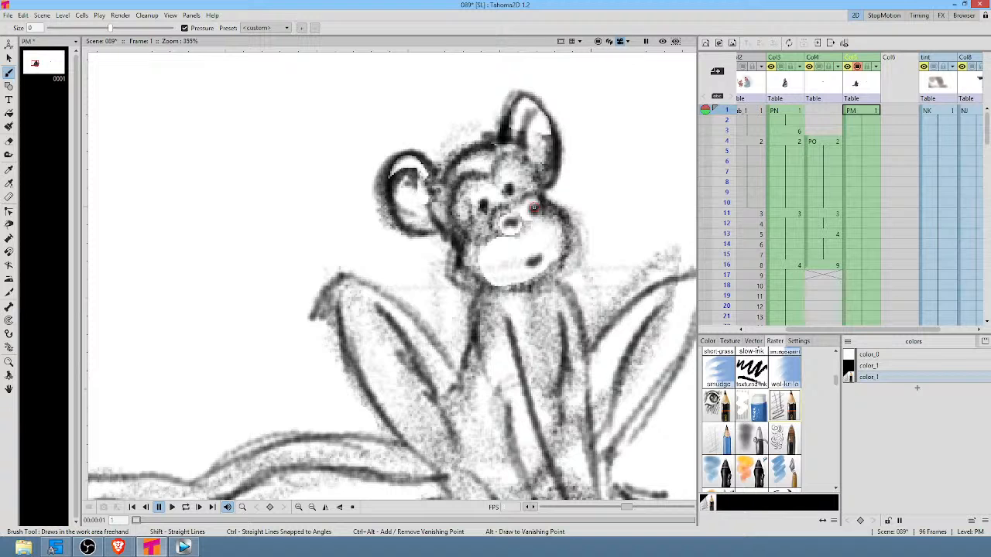
pyautogui.press('s')
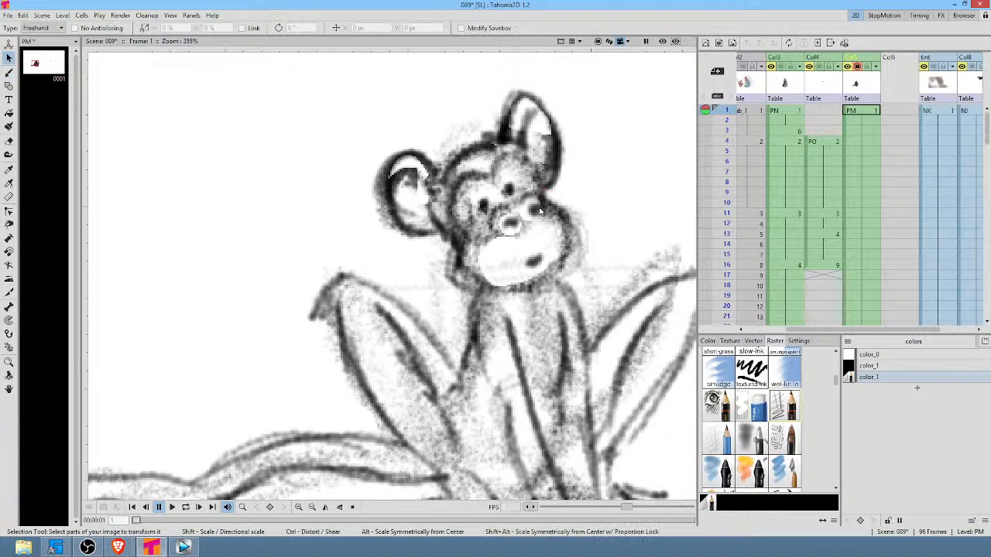
pyautogui.moveTo(524, 199); pyautogui.dragTo(548, 221)
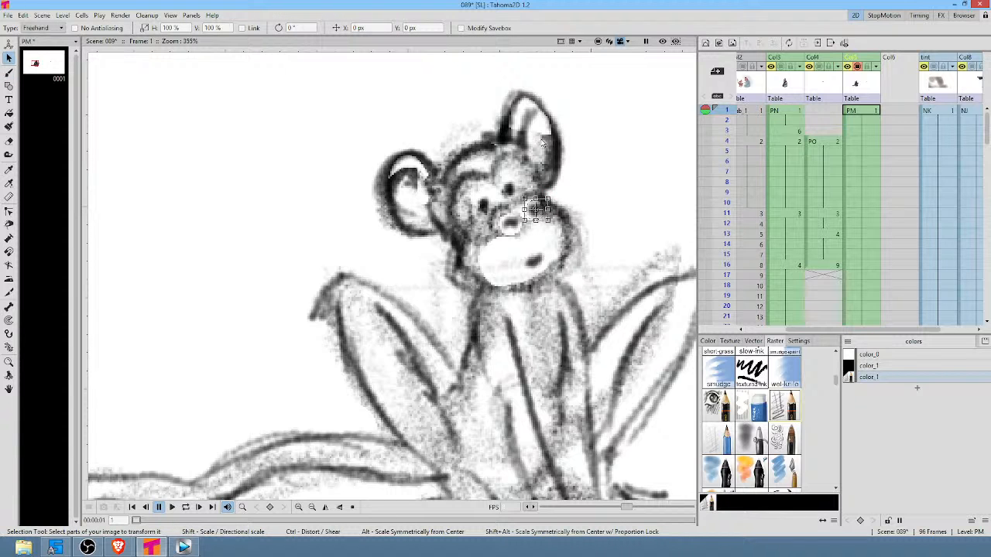
pyautogui.scroll(3, 535, 208)
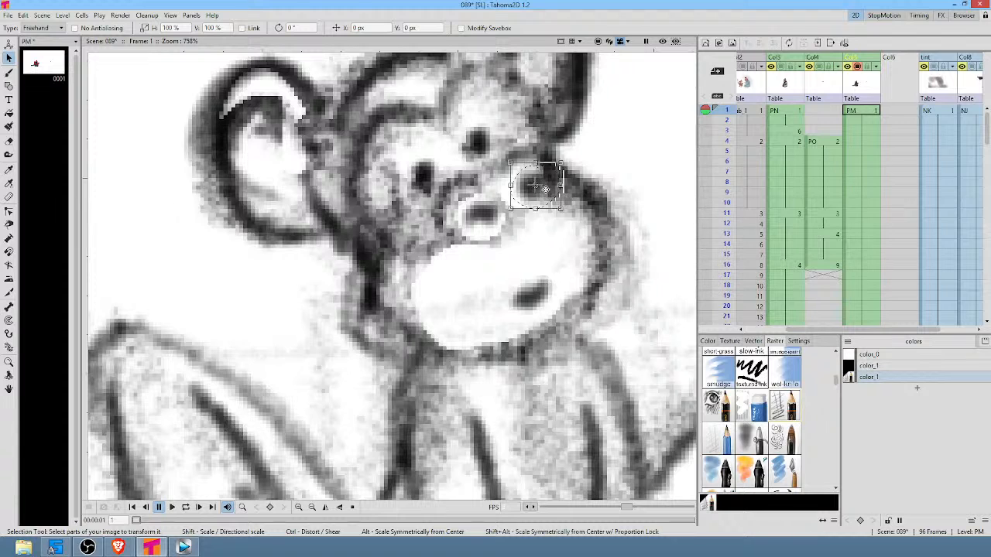
pyautogui.moveTo(545, 190); pyautogui.dragTo(534, 198)
pyautogui.press('b')
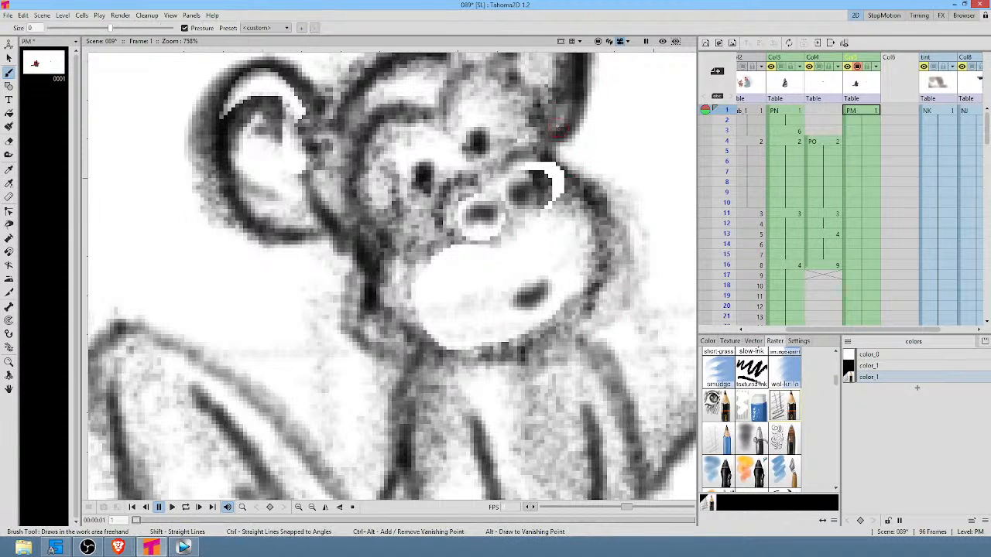
# Darken the monkey's nose bridge, cheek, muzzle and chin outline, and strengthen the small mouth.
pyautogui.moveTo(562, 159)
pyautogui.mouseDown()
pyautogui.moveTo(559, 200)
pyautogui.moveTo(569, 188)
pyautogui.moveTo(560, 159)
pyautogui.mouseUp()
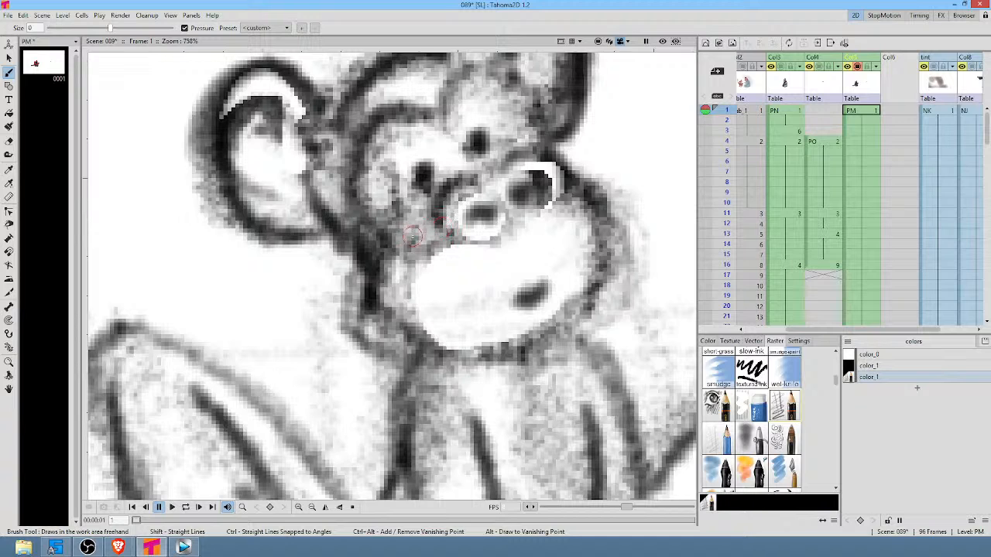
pyautogui.moveTo(412, 237)
pyautogui.mouseDown()
pyautogui.moveTo(410, 322)
pyautogui.moveTo(373, 271)
pyautogui.moveTo(443, 345)
pyautogui.moveTo(459, 333)
pyautogui.moveTo(390, 336)
pyautogui.moveTo(551, 338)
pyautogui.mouseUp()
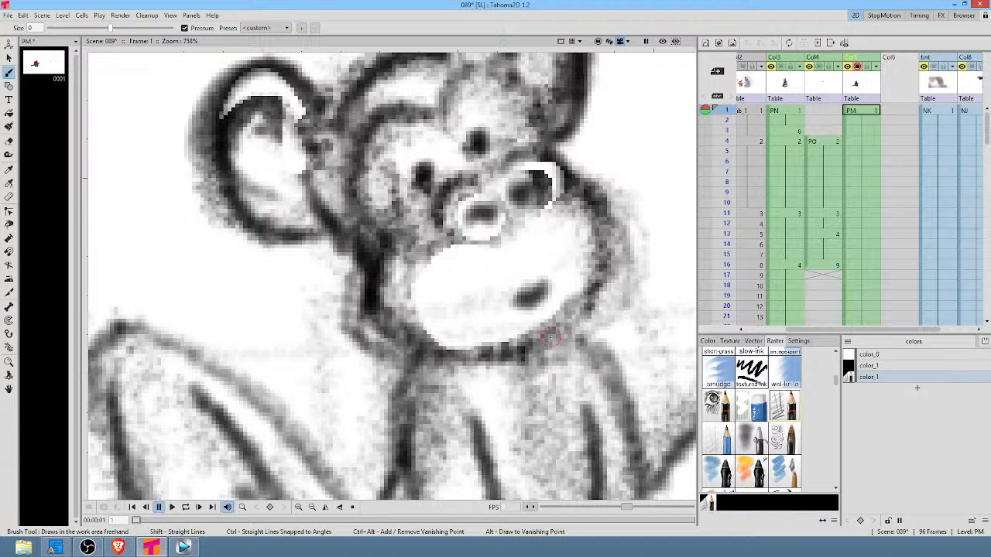
pyautogui.moveTo(573, 167); pyautogui.dragTo(620, 232)
pyautogui.moveTo(590, 185); pyautogui.dragTo(611, 270)
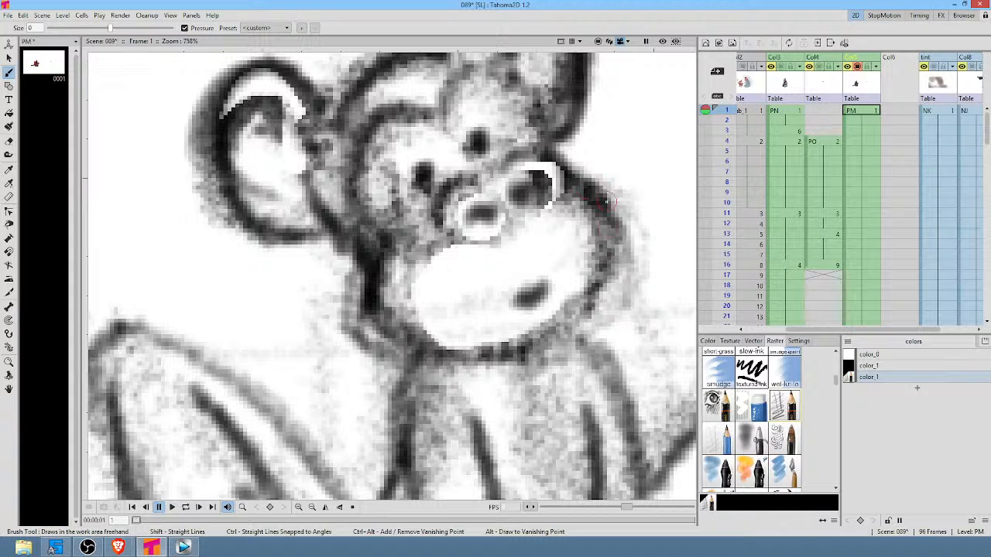
pyautogui.moveTo(603, 201); pyautogui.dragTo(556, 316)
pyautogui.moveTo(618, 250)
pyautogui.mouseDown()
pyautogui.moveTo(588, 311)
pyautogui.moveTo(470, 349)
pyautogui.moveTo(627, 251)
pyautogui.moveTo(512, 338)
pyautogui.mouseUp()
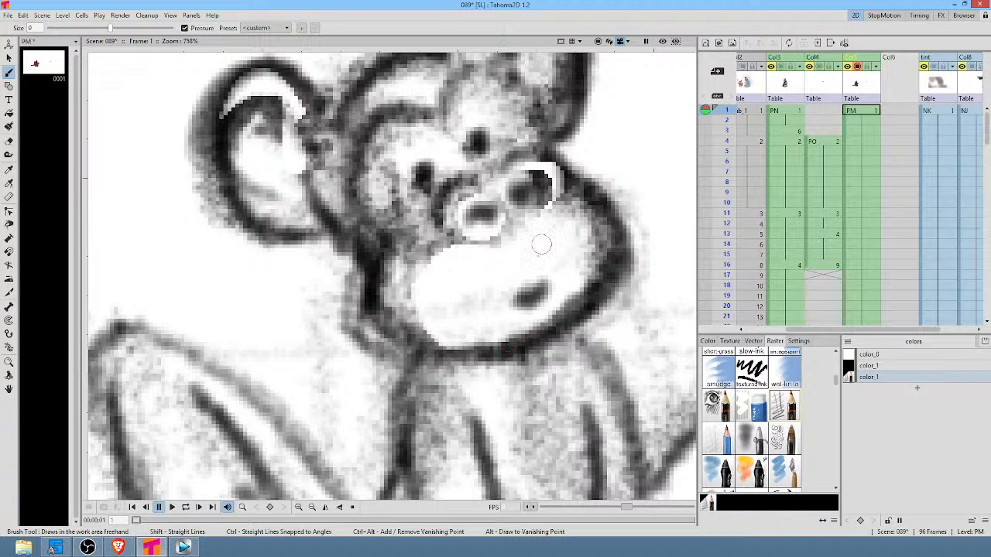
pyautogui.moveTo(540, 292); pyautogui.dragTo(500, 309)
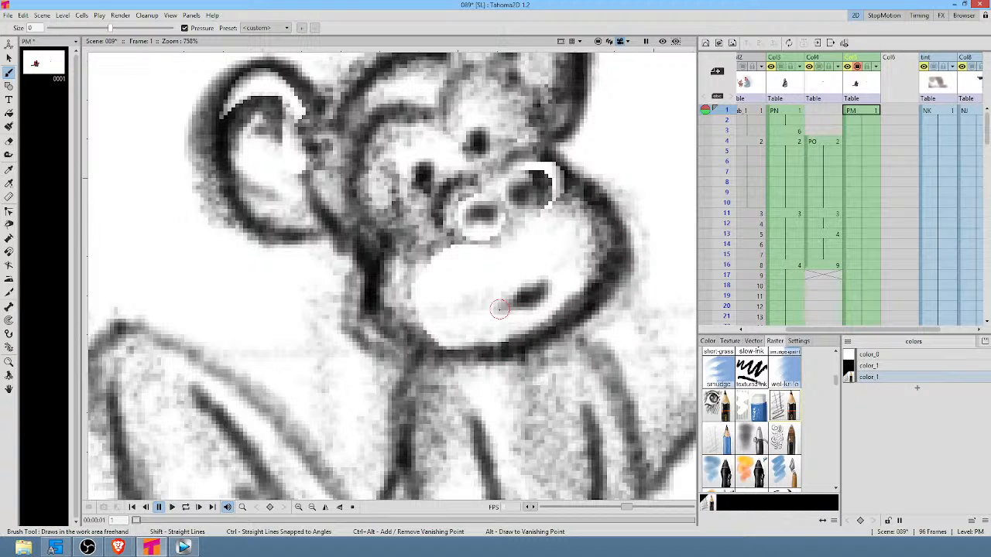
# Strengthen the outlines of both knees, then darken the monkey's belly, arm and shoulder lines.
pyautogui.scroll(-4, 571, 219)
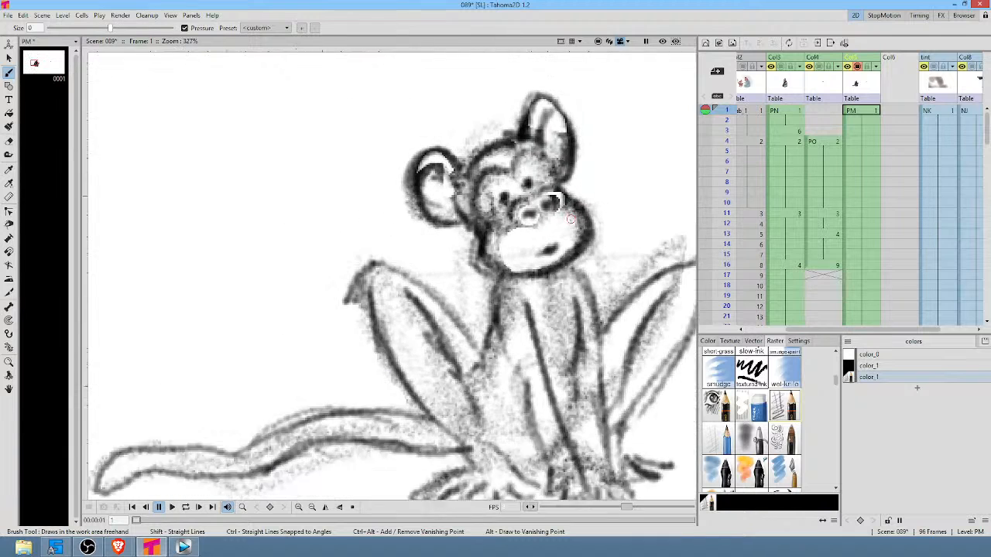
pyautogui.scroll(-2, 571, 220)
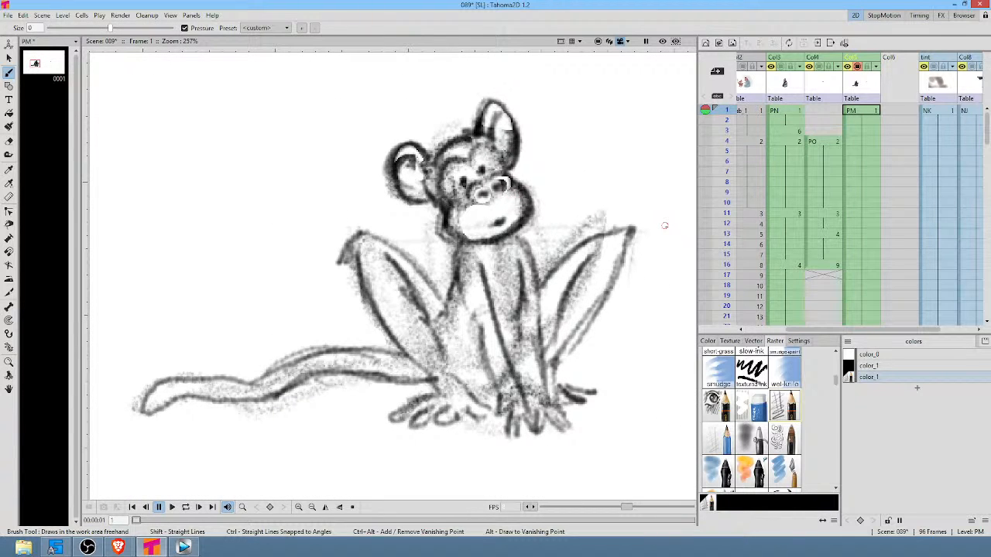
pyautogui.moveTo(553, 279)
pyautogui.mouseDown()
pyautogui.moveTo(576, 243)
pyautogui.moveTo(632, 230)
pyautogui.mouseUp()
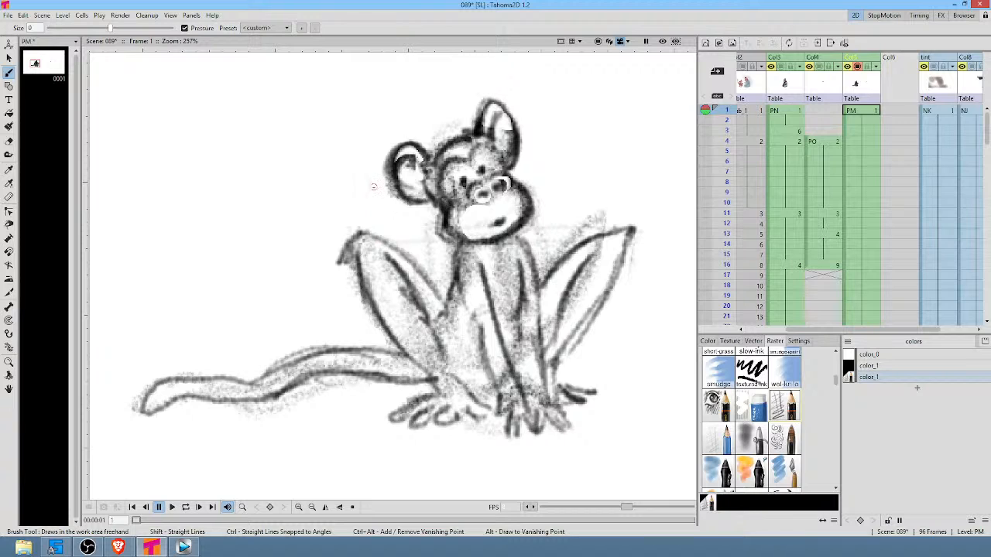
pyautogui.moveTo(375, 235)
pyautogui.mouseDown()
pyautogui.moveTo(343, 234)
pyautogui.moveTo(337, 248)
pyautogui.moveTo(432, 284)
pyautogui.moveTo(468, 343)
pyautogui.mouseUp()
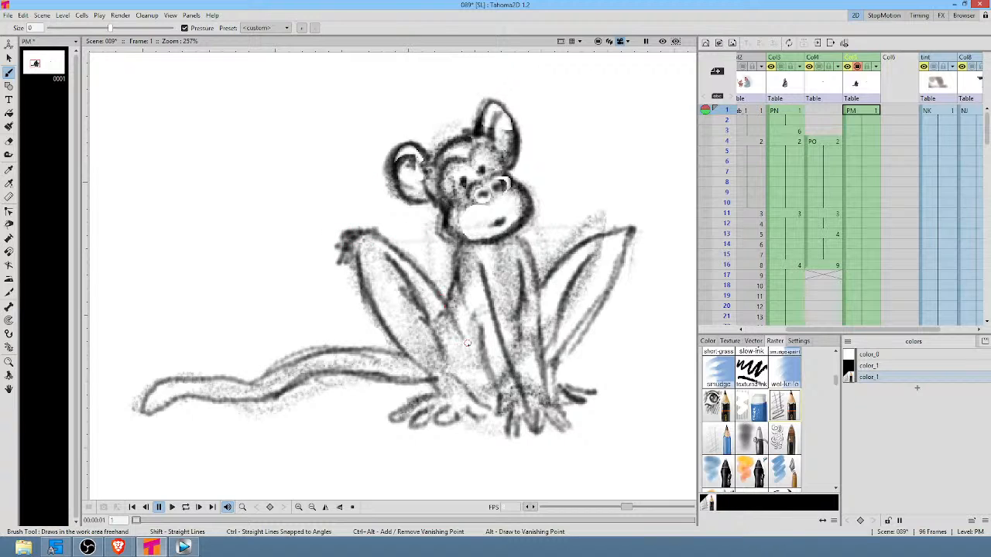
pyautogui.moveTo(446, 307); pyautogui.dragTo(461, 329)
pyautogui.moveTo(536, 280); pyautogui.dragTo(543, 361)
pyautogui.moveTo(477, 316); pyautogui.dragTo(504, 391)
pyautogui.moveTo(476, 317); pyautogui.dragTo(463, 300)
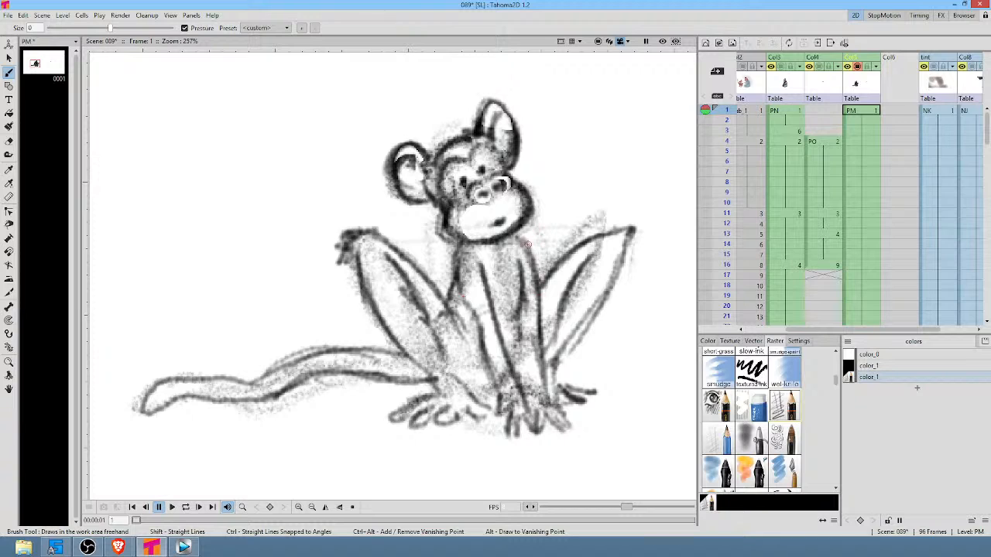
pyautogui.moveTo(516, 237); pyautogui.dragTo(533, 260)
# Darken the shin and thigh lines of both legs and finish the toes and knee on the side away from the tail.
pyautogui.moveTo(606, 242)
pyautogui.mouseDown()
pyautogui.moveTo(638, 227)
pyautogui.moveTo(596, 324)
pyautogui.moveTo(557, 360)
pyautogui.moveTo(580, 334)
pyautogui.moveTo(558, 379)
pyautogui.mouseUp()
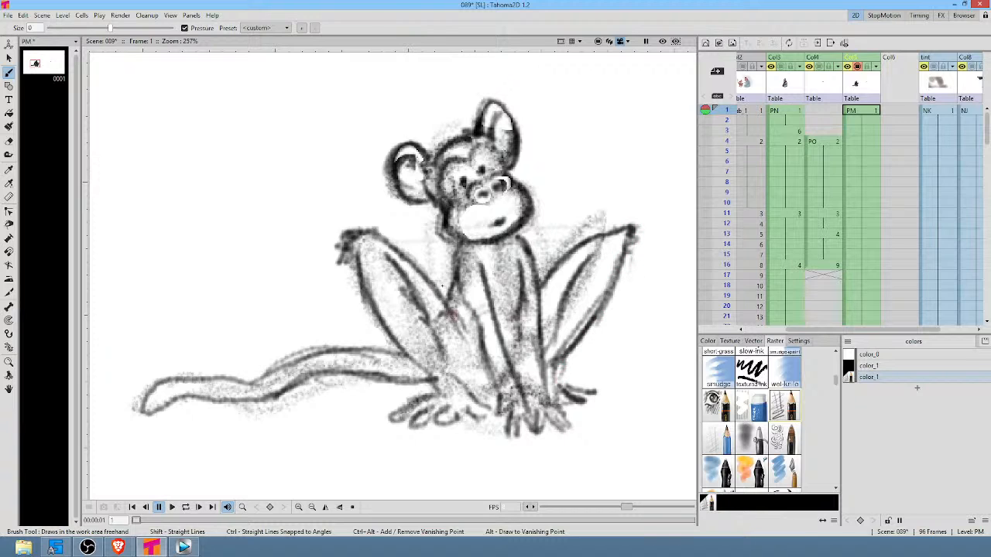
pyautogui.moveTo(451, 315)
pyautogui.mouseDown()
pyautogui.moveTo(454, 364)
pyautogui.moveTo(468, 392)
pyautogui.mouseUp()
pyautogui.moveTo(384, 351); pyautogui.dragTo(406, 349)
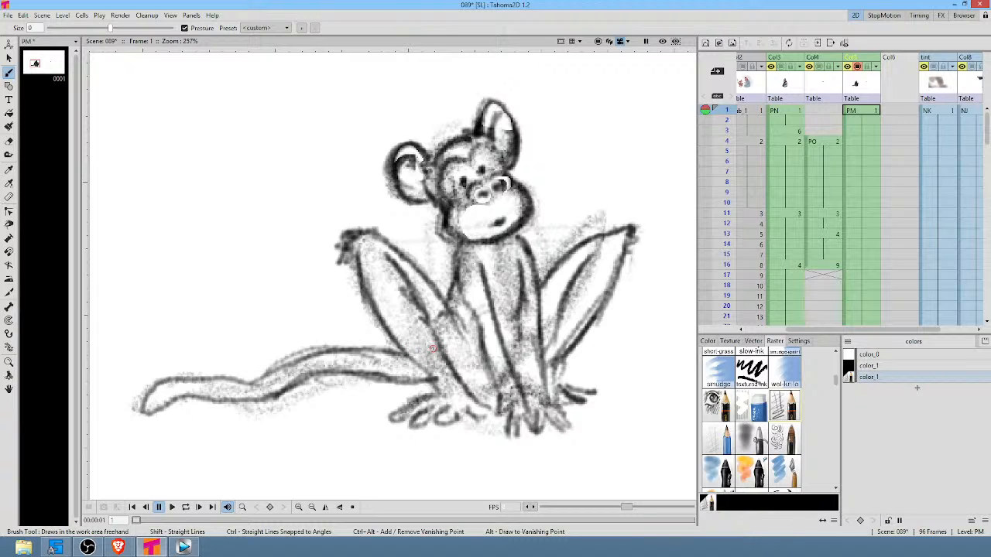
pyautogui.moveTo(572, 254); pyautogui.dragTo(545, 288)
pyautogui.moveTo(573, 343); pyautogui.dragTo(556, 374)
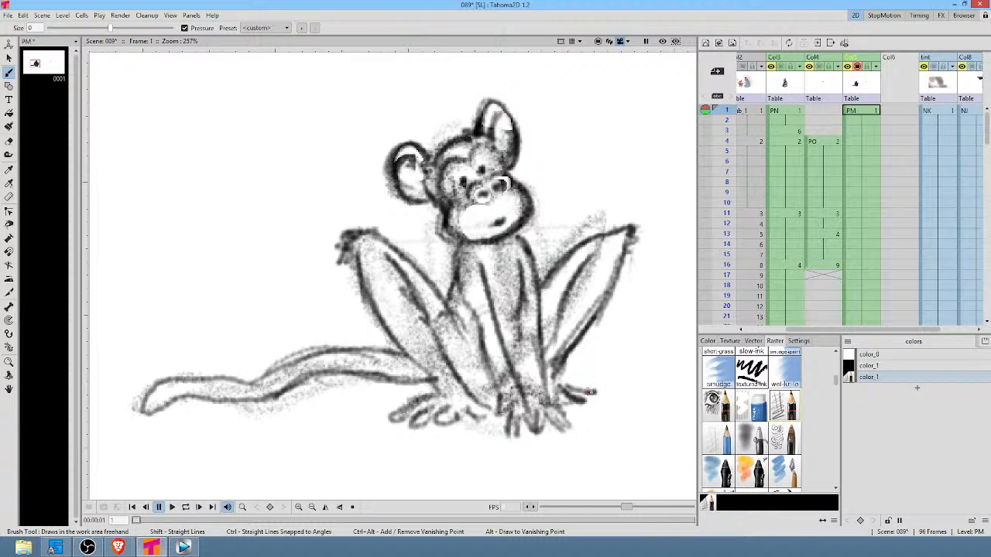
pyautogui.moveTo(589, 391)
pyautogui.mouseDown()
pyautogui.moveTo(600, 401)
pyautogui.moveTo(578, 412)
pyautogui.moveTo(592, 409)
pyautogui.moveTo(561, 376)
pyautogui.moveTo(573, 344)
pyautogui.mouseUp()
pyautogui.moveTo(566, 263)
pyautogui.mouseDown()
pyautogui.moveTo(641, 223)
pyautogui.moveTo(633, 246)
pyautogui.mouseUp()
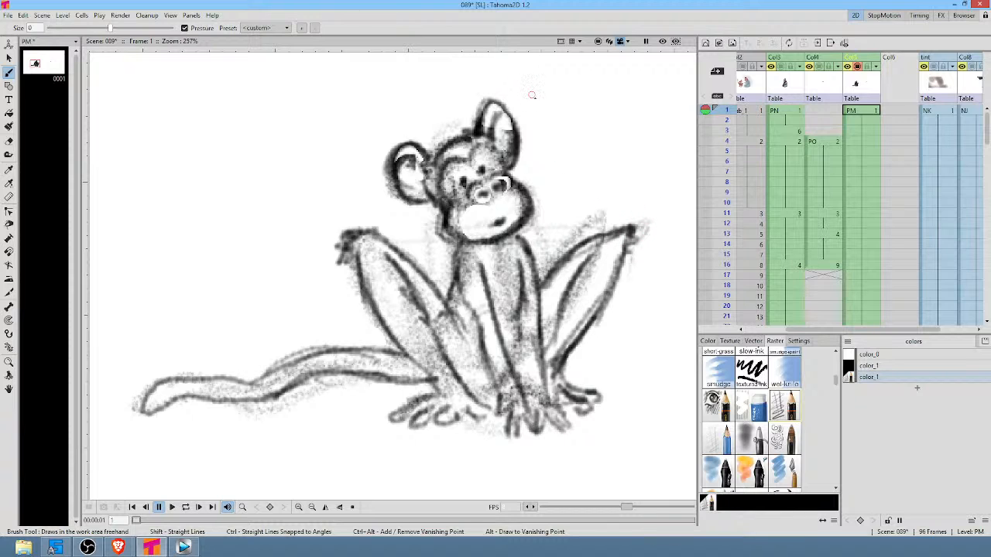
# Erase the monkey's whole head, then sketch light construction circles for a new muzzle and skull with a dark back-of-neck line.
pyautogui.press('a')
pyautogui.moveTo(548, 98)
pyautogui.mouseDown()
pyautogui.moveTo(457, 78)
pyautogui.moveTo(426, 218)
pyautogui.moveTo(552, 224)
pyautogui.moveTo(548, 98)
pyautogui.mouseUp()
pyautogui.press('b')
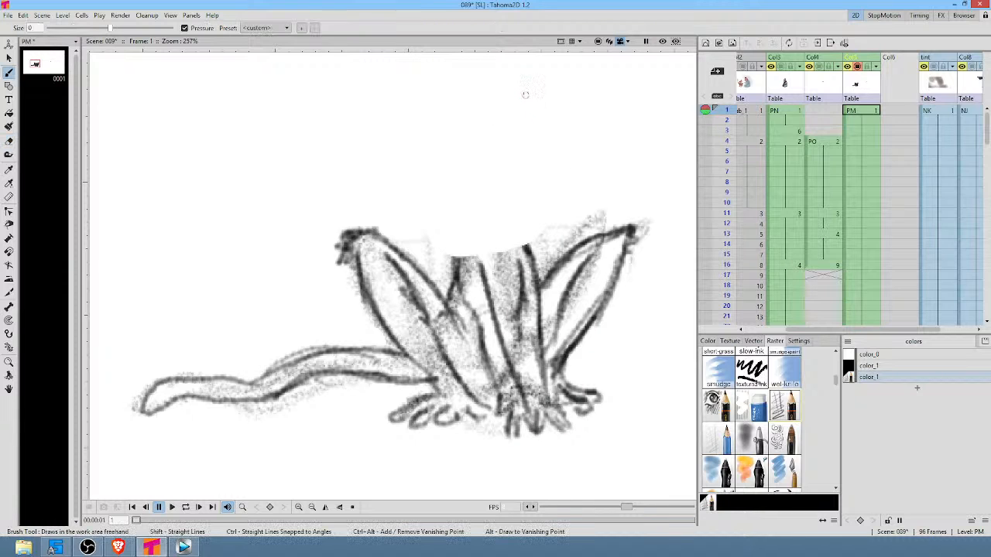
pyautogui.moveTo(491, 198)
pyautogui.mouseDown()
pyautogui.moveTo(446, 212)
pyautogui.moveTo(468, 232)
pyautogui.moveTo(487, 205)
pyautogui.moveTo(512, 244)
pyautogui.moveTo(473, 187)
pyautogui.moveTo(458, 234)
pyautogui.mouseUp()
pyautogui.press('h')
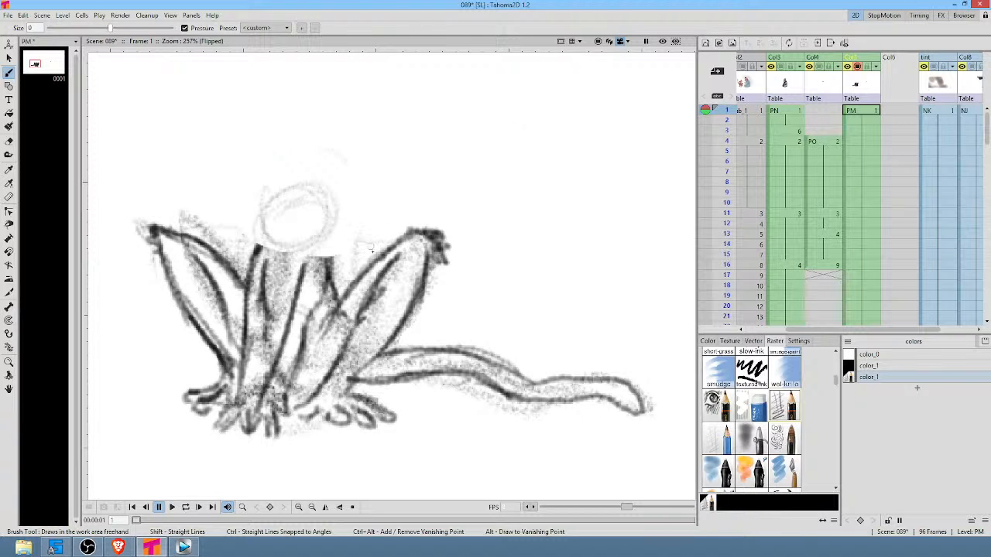
pyautogui.middleClick(396, 264)
pyautogui.moveTo(303, 194)
pyautogui.mouseDown()
pyautogui.moveTo(291, 263)
pyautogui.moveTo(282, 200)
pyautogui.moveTo(325, 253)
pyautogui.moveTo(314, 251)
pyautogui.moveTo(340, 194)
pyautogui.moveTo(332, 188)
pyautogui.moveTo(276, 211)
pyautogui.moveTo(318, 131)
pyautogui.moveTo(310, 194)
pyautogui.moveTo(357, 173)
pyautogui.moveTo(312, 195)
pyautogui.moveTo(356, 202)
pyautogui.moveTo(336, 162)
pyautogui.moveTo(369, 201)
pyautogui.moveTo(371, 167)
pyautogui.moveTo(309, 207)
pyautogui.moveTo(369, 165)
pyautogui.moveTo(363, 161)
pyautogui.moveTo(348, 235)
pyautogui.mouseUp()
pyautogui.moveTo(370, 194)
pyautogui.mouseDown()
pyautogui.moveTo(339, 292)
pyautogui.moveTo(348, 306)
pyautogui.mouseUp()
pyautogui.press('h')
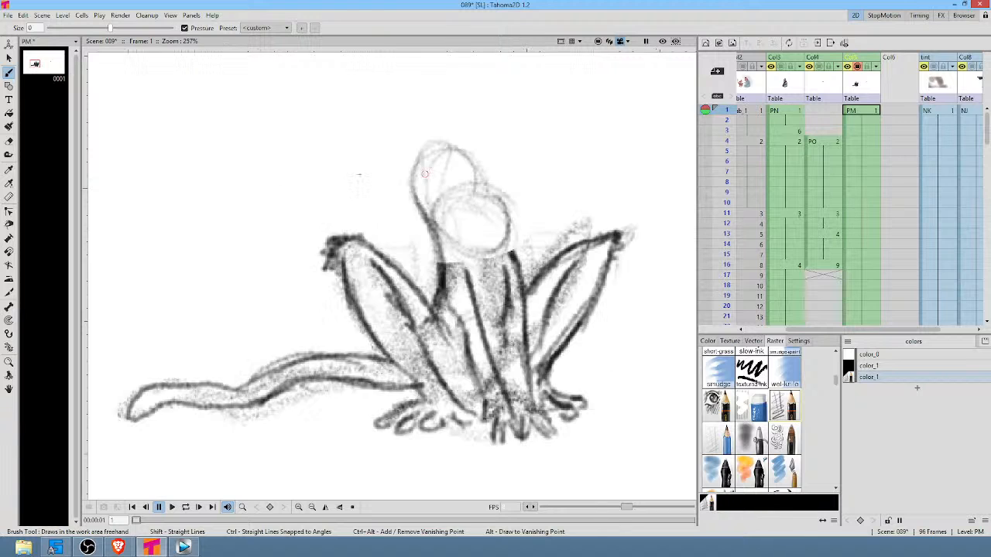
# Draw two dark rounded ears on the new head, then add the eyes, nostrils and muzzle outline.
pyautogui.moveTo(416, 166)
pyautogui.mouseDown()
pyautogui.moveTo(383, 164)
pyautogui.moveTo(379, 201)
pyautogui.mouseUp()
pyautogui.moveTo(377, 167); pyautogui.dragTo(379, 211)
pyautogui.moveTo(415, 164)
pyautogui.mouseDown()
pyautogui.moveTo(392, 157)
pyautogui.moveTo(404, 215)
pyautogui.mouseUp()
pyautogui.moveTo(375, 179)
pyautogui.mouseDown()
pyautogui.moveTo(410, 220)
pyautogui.moveTo(421, 211)
pyautogui.mouseUp()
pyautogui.moveTo(455, 142)
pyautogui.mouseDown()
pyautogui.moveTo(476, 135)
pyautogui.moveTo(503, 163)
pyautogui.moveTo(505, 192)
pyautogui.mouseUp()
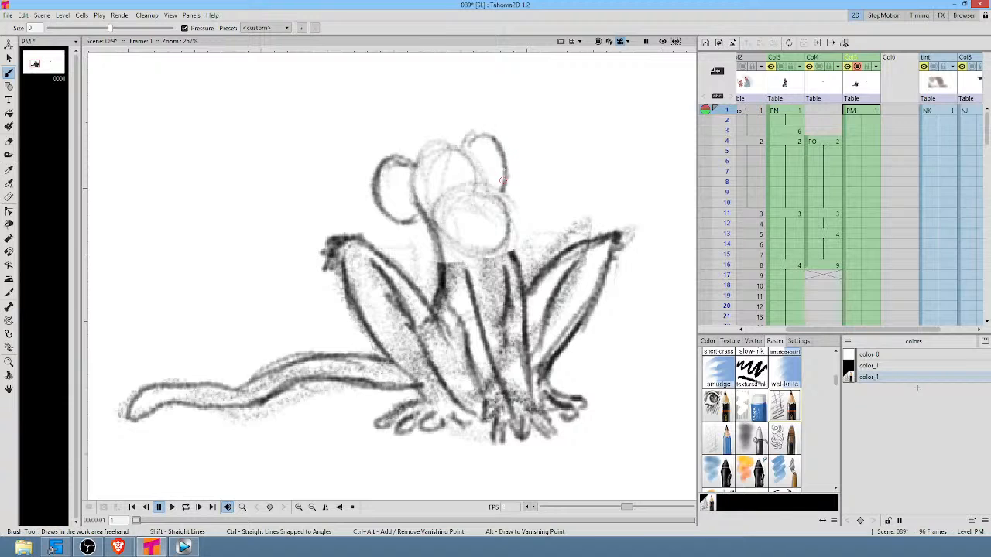
pyautogui.moveTo(494, 141)
pyautogui.mouseDown()
pyautogui.moveTo(503, 185)
pyautogui.moveTo(448, 197)
pyautogui.moveTo(471, 191)
pyautogui.mouseUp()
pyautogui.moveTo(470, 193)
pyautogui.mouseDown()
pyautogui.moveTo(456, 207)
pyautogui.moveTo(500, 199)
pyautogui.moveTo(511, 226)
pyautogui.moveTo(446, 231)
pyautogui.moveTo(478, 249)
pyautogui.moveTo(517, 220)
pyautogui.mouseUp()
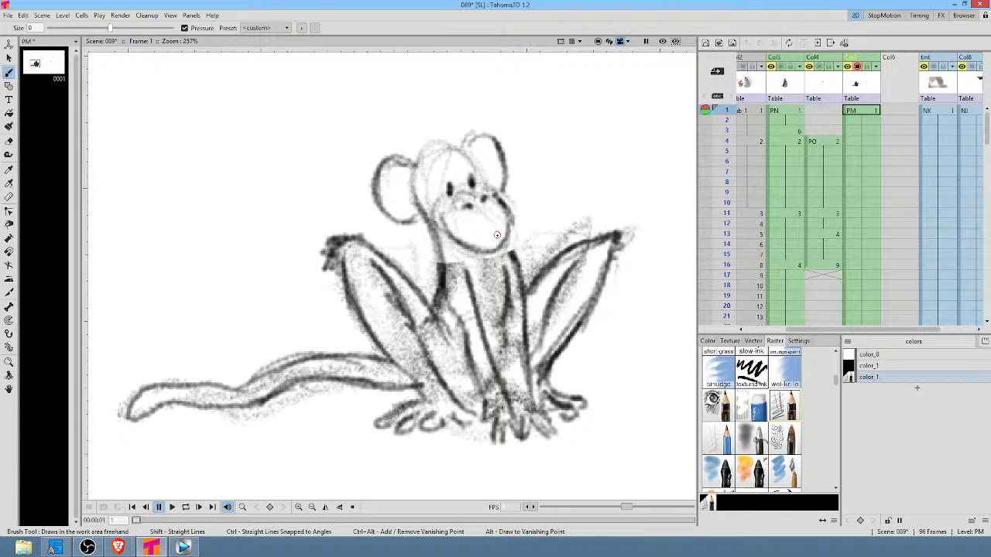
# Add the inner lines of both ears, the forehead lines and a small tuft of hair on the monkey's new head.
pyautogui.moveTo(429, 185); pyautogui.dragTo(439, 202)
pyautogui.moveTo(453, 158)
pyautogui.mouseDown()
pyautogui.moveTo(433, 158)
pyautogui.moveTo(439, 140)
pyautogui.moveTo(431, 143)
pyautogui.moveTo(467, 136)
pyautogui.moveTo(472, 155)
pyautogui.moveTo(499, 142)
pyautogui.moveTo(507, 176)
pyautogui.mouseUp()
pyautogui.moveTo(484, 144); pyautogui.dragTo(484, 167)
pyautogui.moveTo(393, 176)
pyautogui.mouseDown()
pyautogui.moveTo(389, 199)
pyautogui.moveTo(414, 196)
pyautogui.mouseUp()
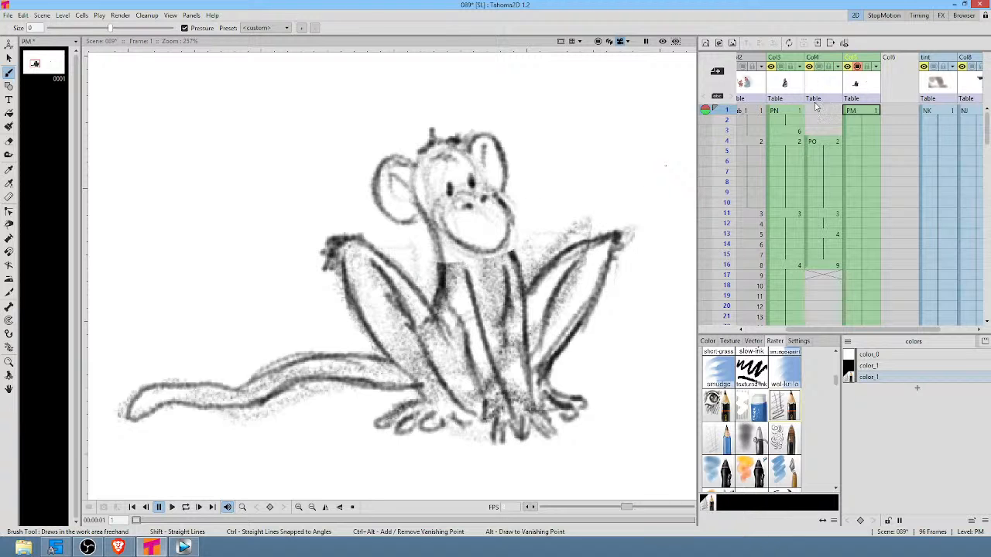
# Bring the other scene columns back into view and hide the painted monkey in column Col2.
pyautogui.press('a')
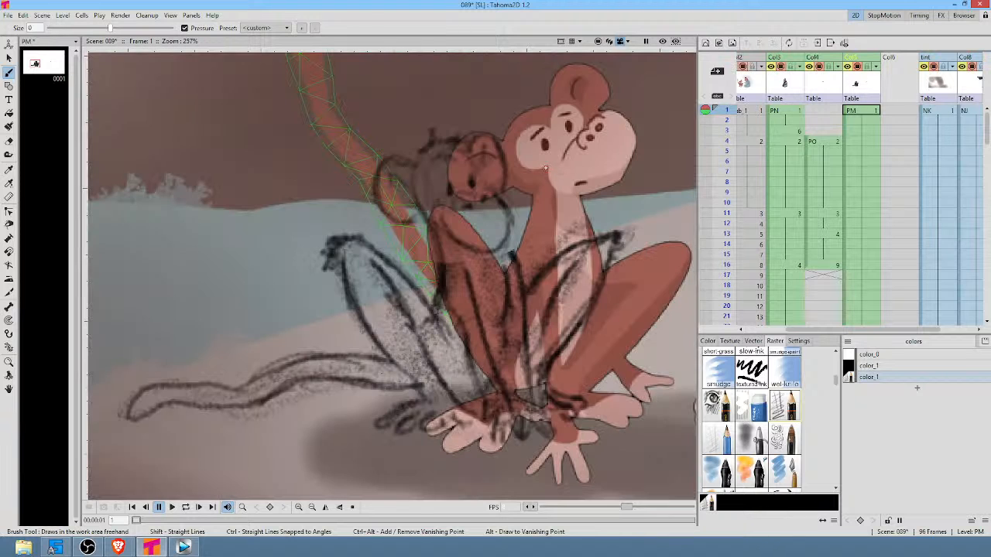
pyautogui.scroll(-3, 611, 140)
pyautogui.scroll(-2, 870, 123)
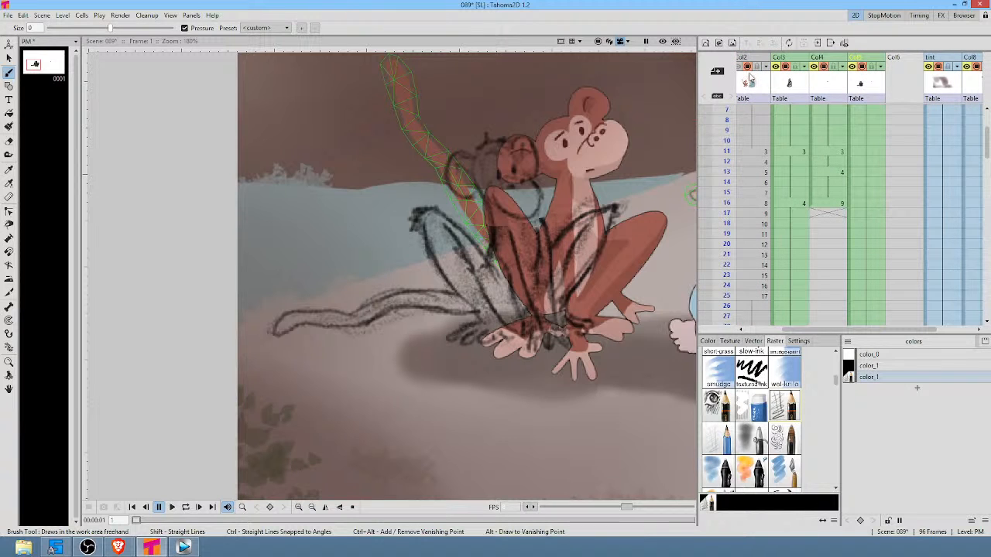
pyautogui.click(749, 72)
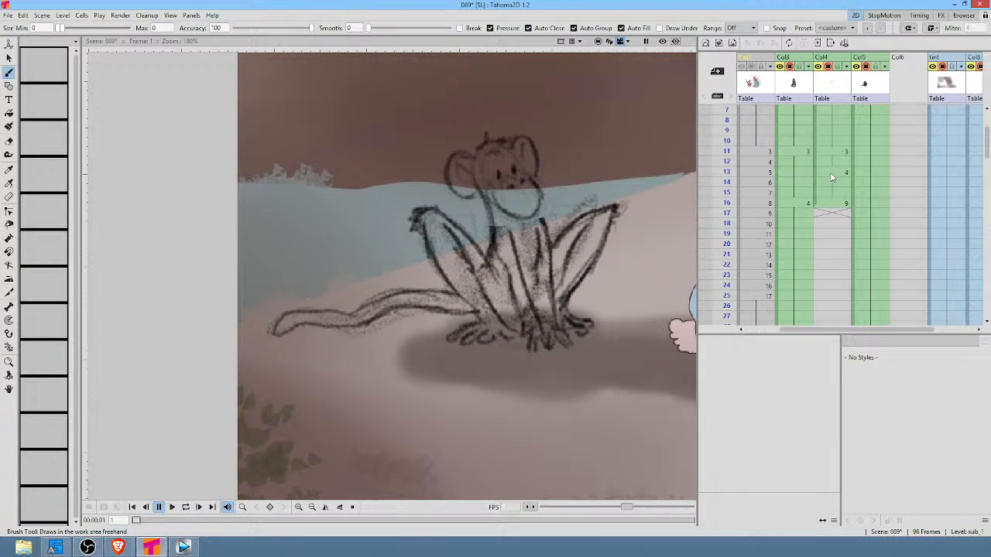
# Examine the rough monkey sketch within the full scene, both beside the seated monk and up close.
pyautogui.scroll(1, 766, 139)
pyautogui.scroll(-2, 542, 219)
pyautogui.moveTo(591, 201); pyautogui.dragTo(383, 262)
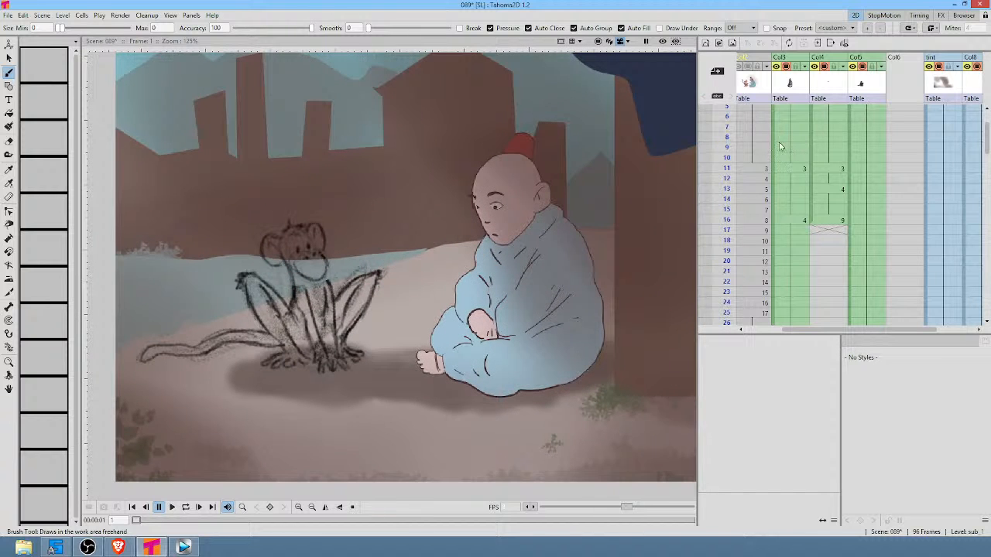
pyautogui.scroll(2, 896, 124)
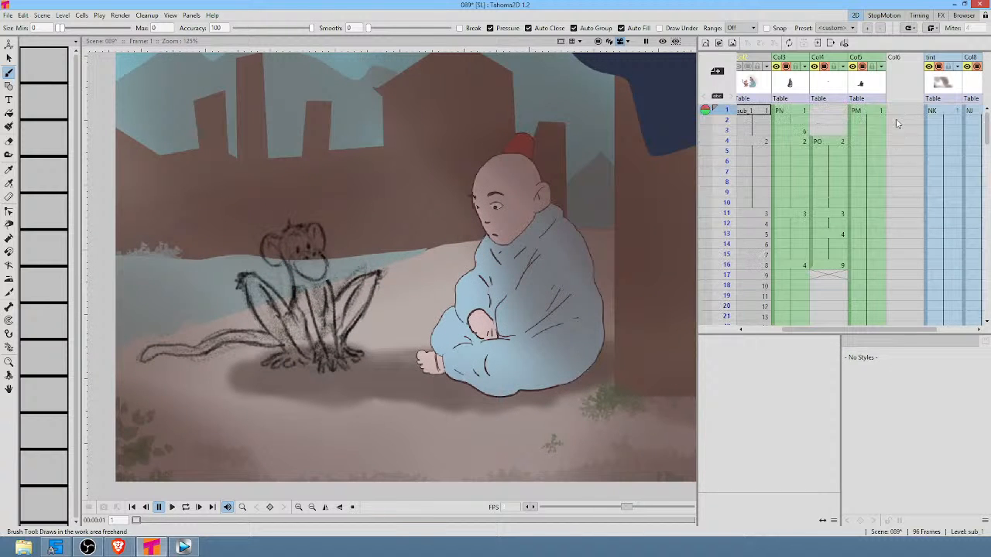
pyautogui.click(901, 112)
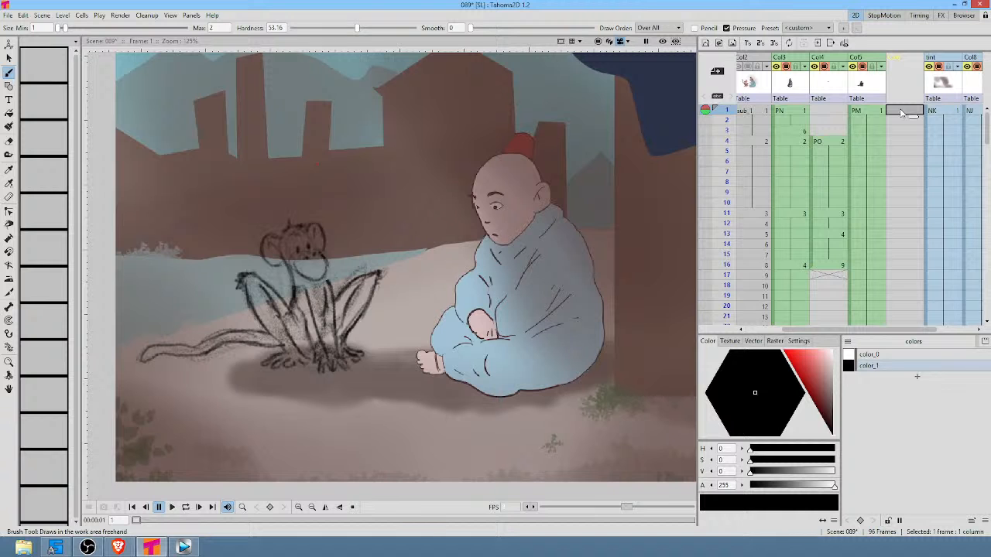
pyautogui.moveTo(385, 214)
pyautogui.mouseDown()
pyautogui.moveTo(580, 212)
pyautogui.moveTo(421, 212)
pyautogui.mouseUp()
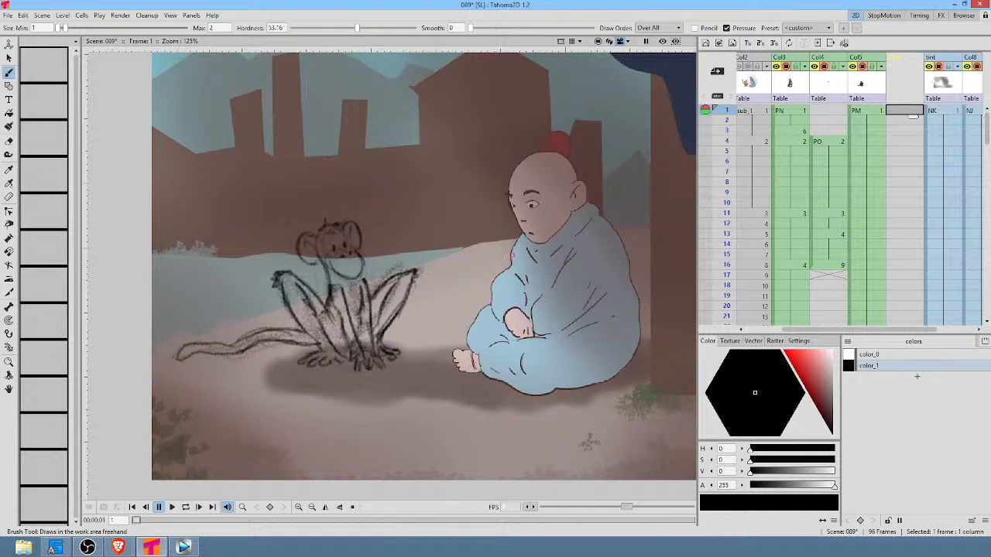
pyautogui.moveTo(342, 248); pyautogui.dragTo(489, 253)
pyautogui.scroll(1, 489, 254)
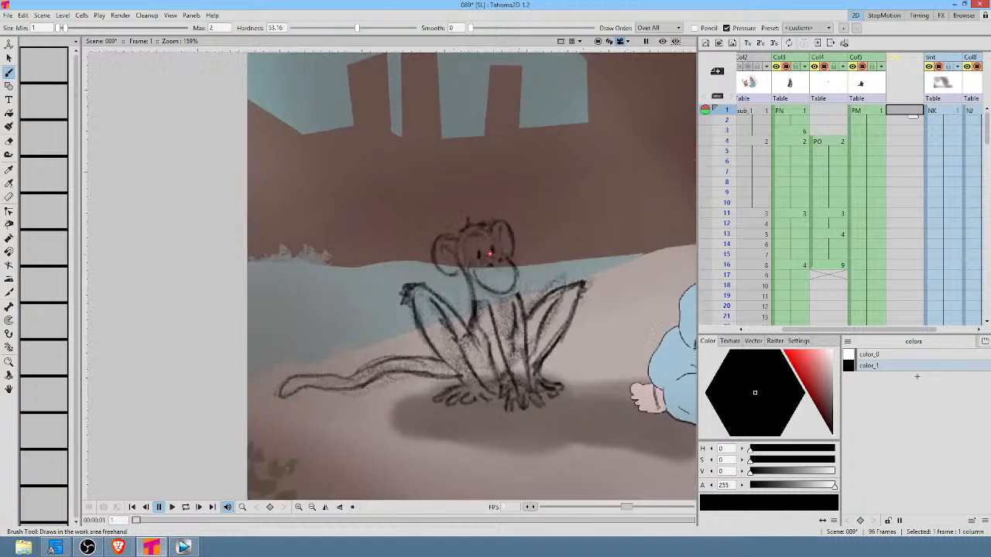
pyautogui.scroll(2, 489, 254)
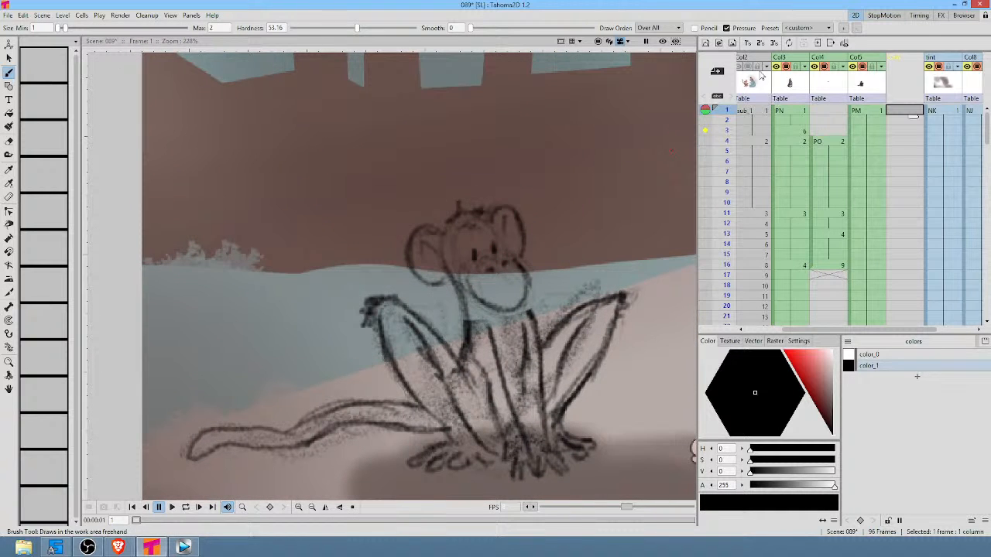
# Hide the background in column Col1 and delete the painted monkey's sub_1 column.
pyautogui.hscroll(-1, 760, 74)
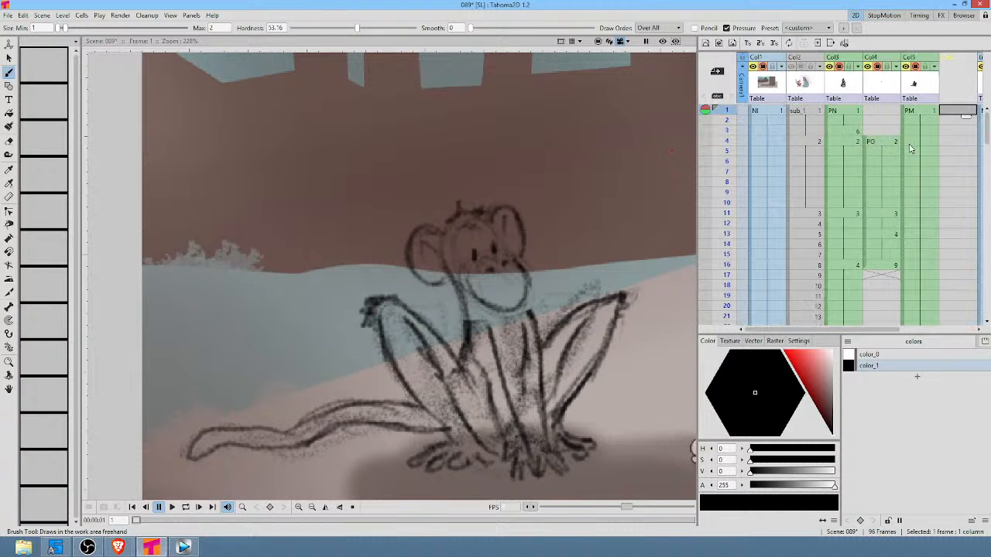
pyautogui.click(755, 68)
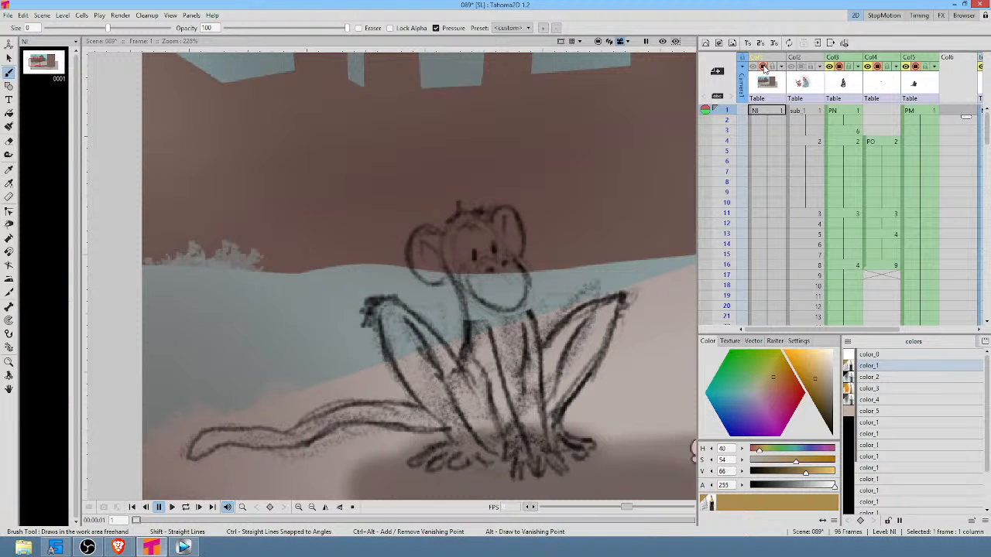
pyautogui.click(762, 67)
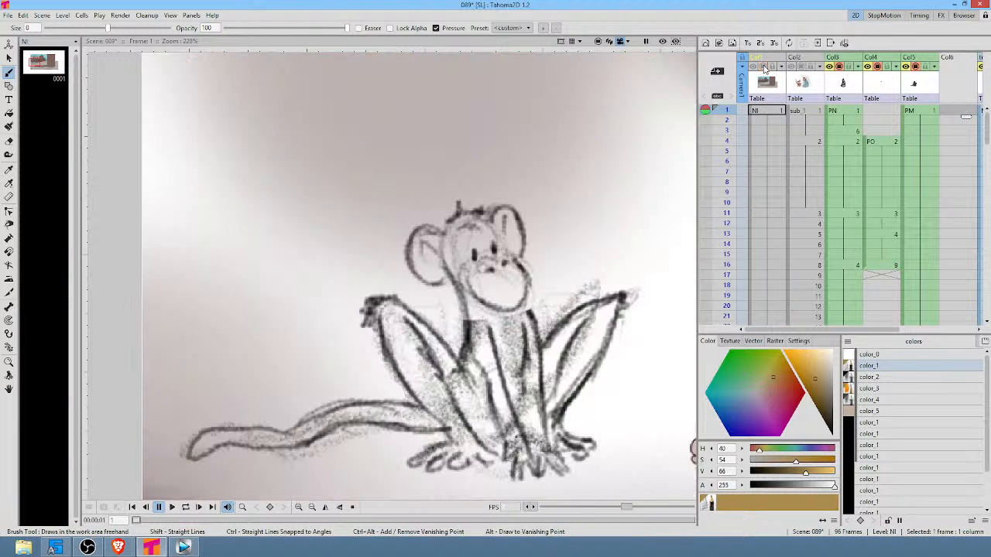
pyautogui.click(804, 82)
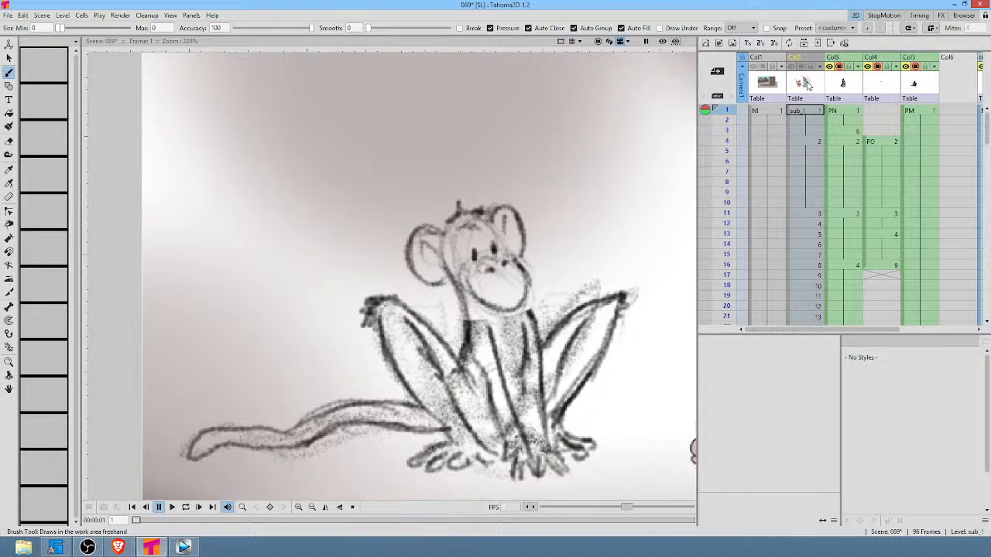
pyautogui.press('Delete')
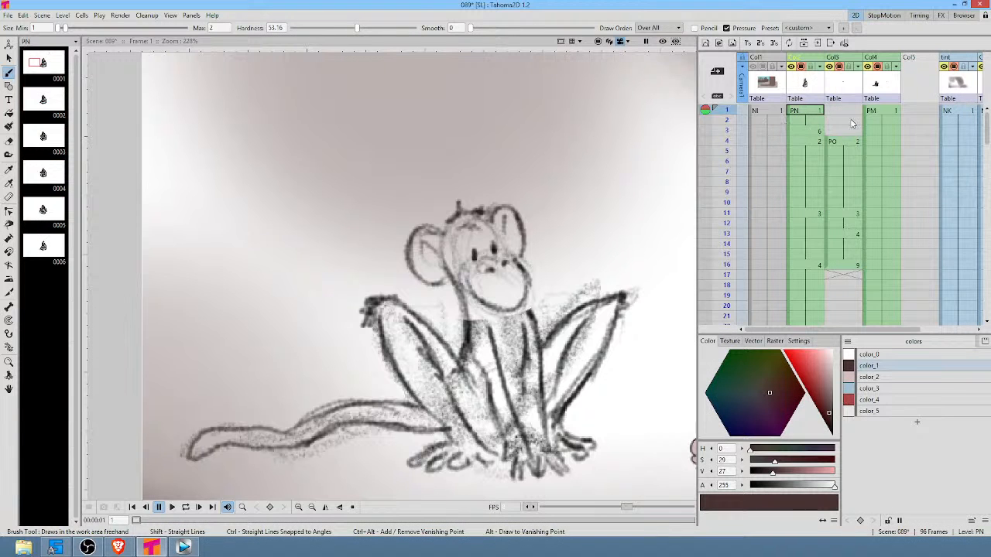
# Preview the scene with the background column Col1 made visible in the preview.
pyautogui.click(731, 151)
pyautogui.moveTo(735, 165)
pyautogui.mouseDown()
pyautogui.moveTo(730, 235)
pyautogui.moveTo(739, 85)
pyautogui.mouseUp()
pyautogui.moveTo(938, 139); pyautogui.dragTo(872, 156)
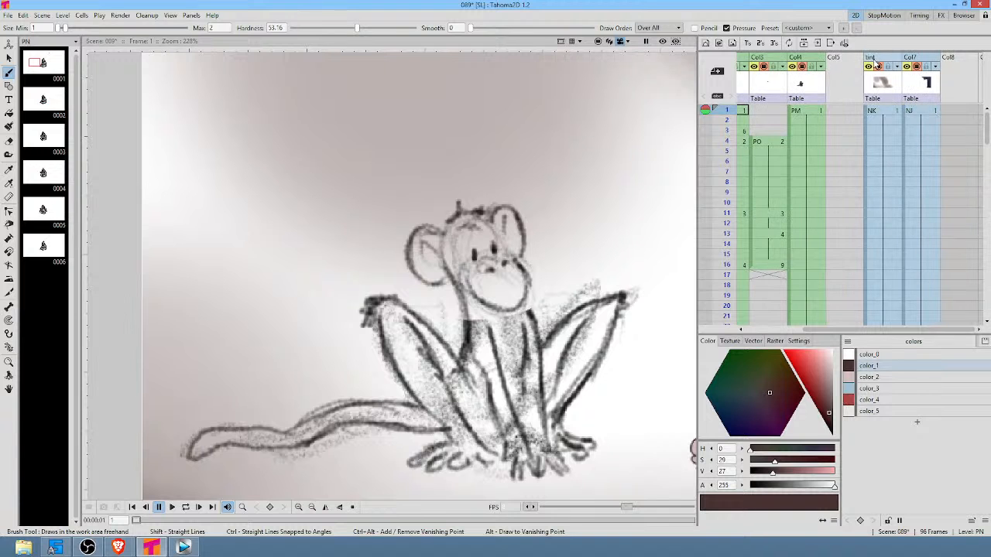
pyautogui.click(882, 90)
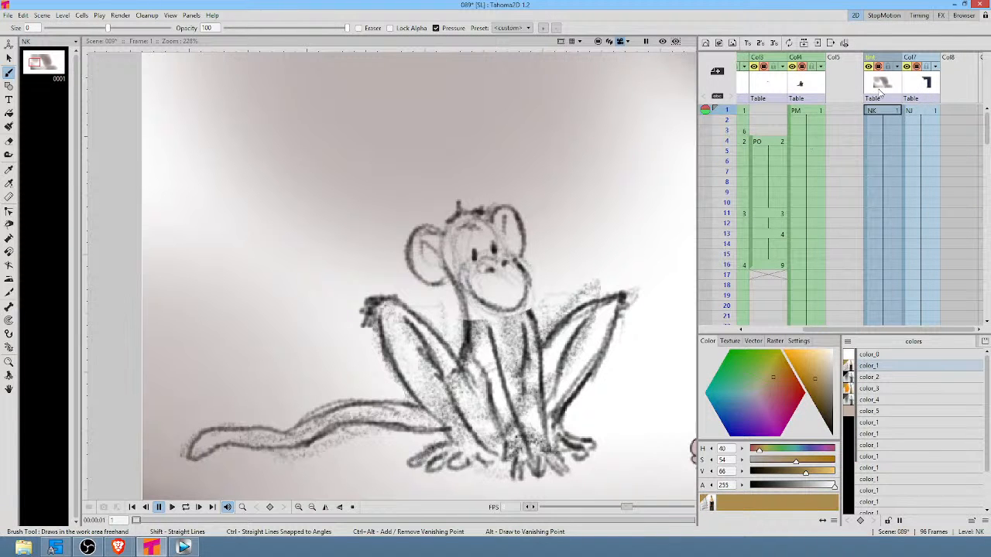
pyautogui.click(662, 41)
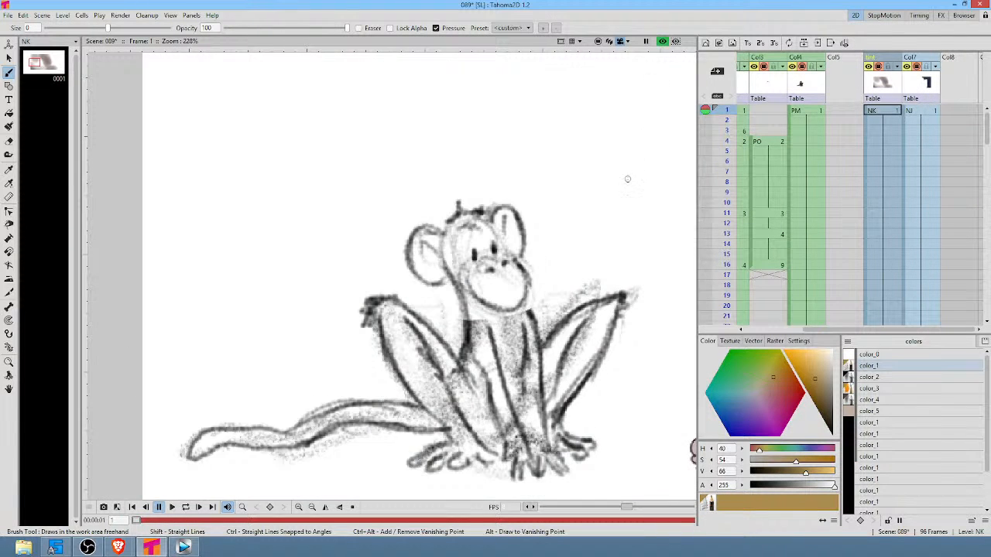
pyautogui.scroll(-5, 630, 180)
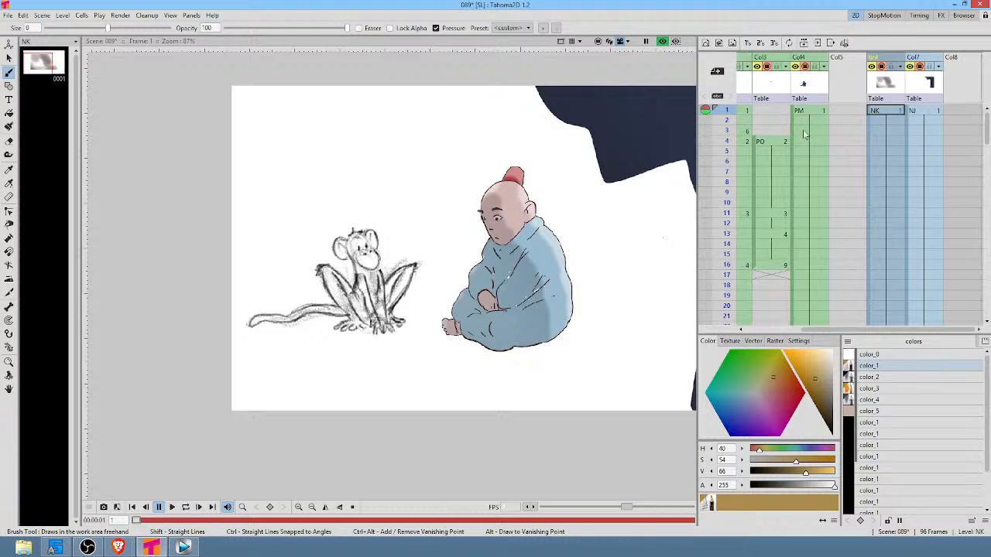
pyautogui.hscroll(-2, 745, 116)
pyautogui.click(753, 66)
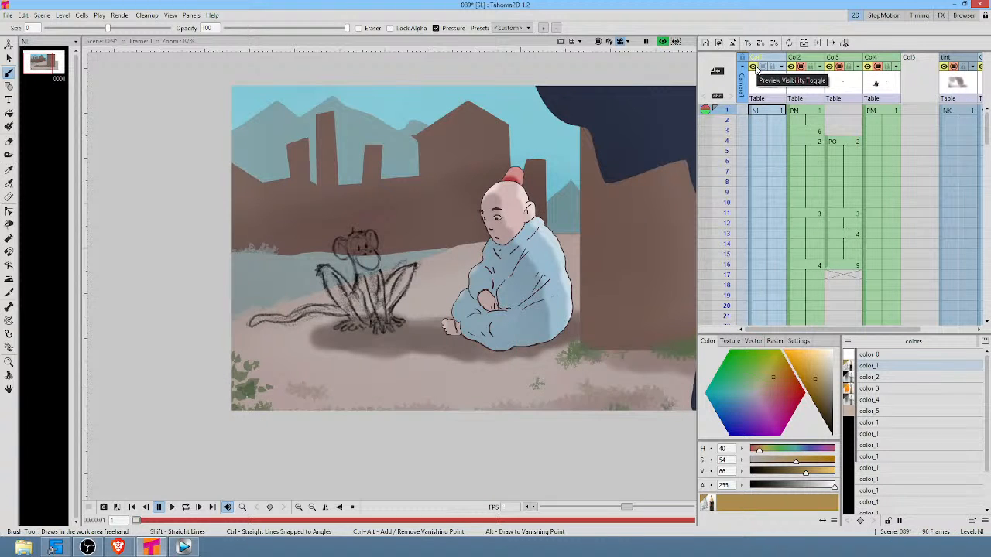
# Delete the tint column and save the scene.
pyautogui.click(944, 66)
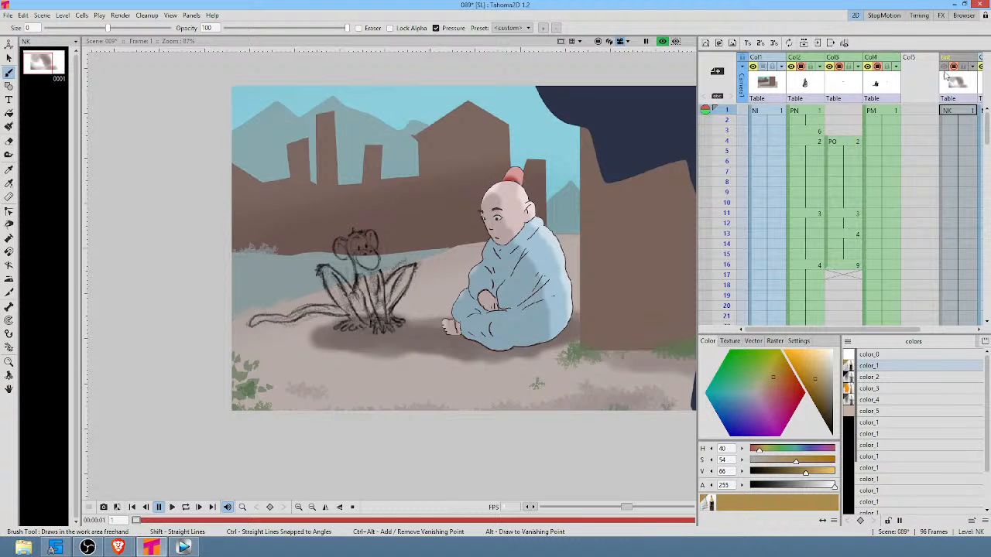
pyautogui.press('Delete')
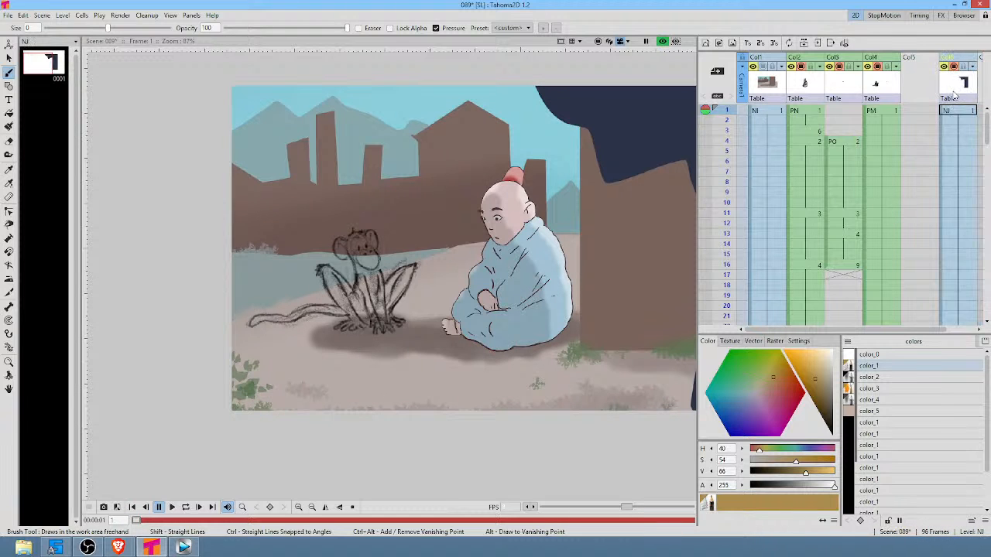
pyautogui.moveTo(954, 91); pyautogui.dragTo(925, 116)
pyautogui.click(7, 16)
pyautogui.click(21, 50)
# Hide the background from the preview and lower the opacity of the rough sketch column PM to 21%.
pyautogui.click(925, 110)
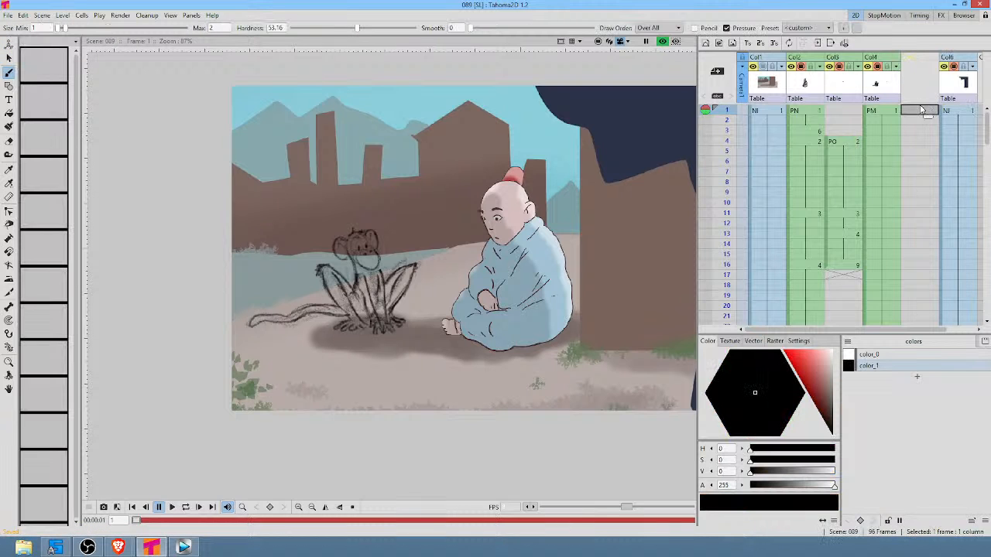
pyautogui.click(752, 67)
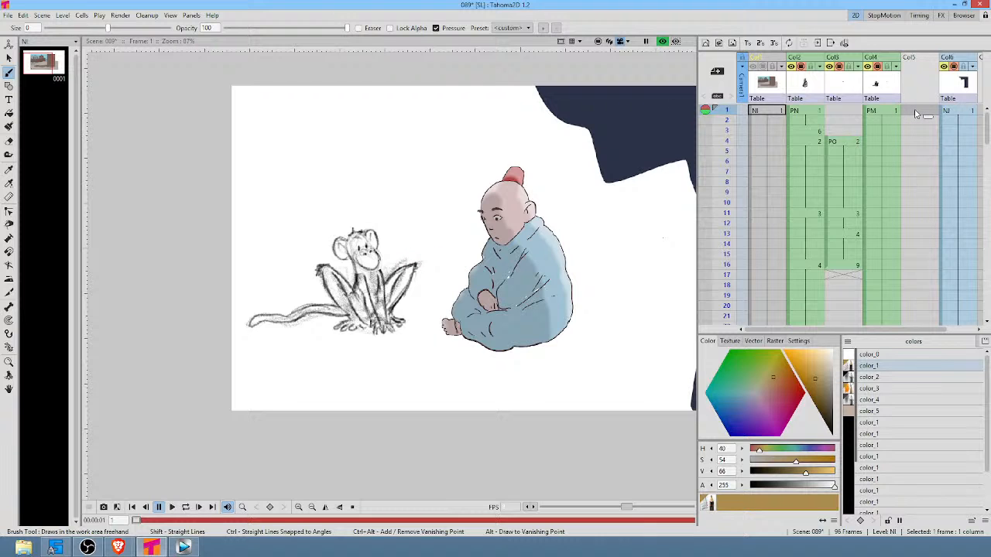
pyautogui.moveTo(990, 0)
pyautogui.click(896, 67)
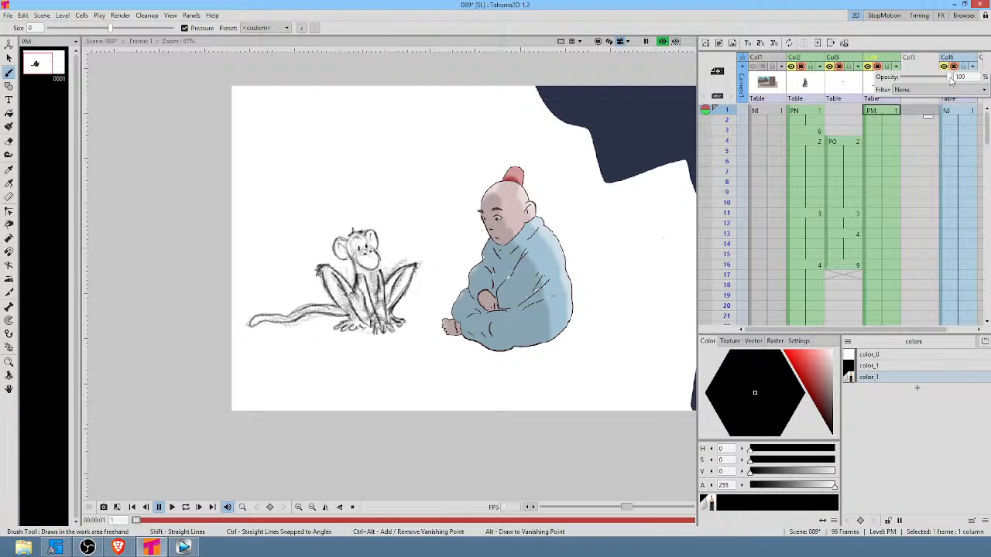
pyautogui.moveTo(950, 81); pyautogui.dragTo(912, 84)
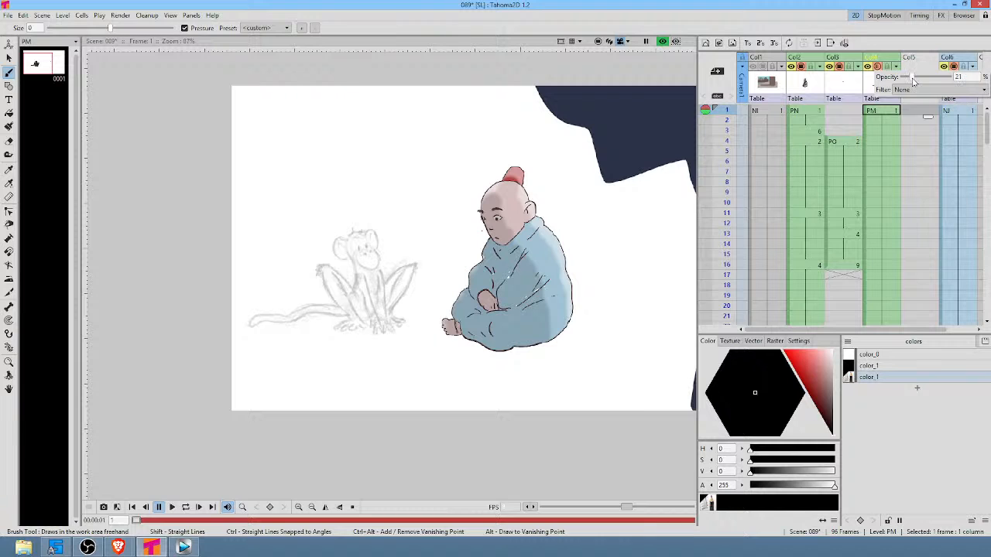
# In frame 1 of the empty column Col5, ink the outline of the ear on the monkey's tail side, replacing the angular first stroke.
pyautogui.click(926, 113)
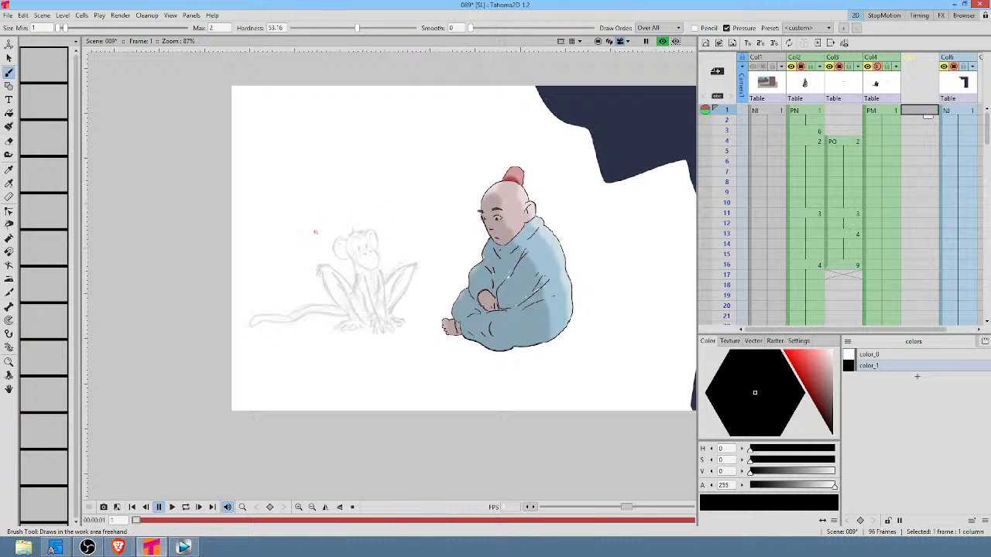
pyautogui.scroll(4, 325, 236)
pyautogui.moveTo(347, 238); pyautogui.dragTo(493, 203)
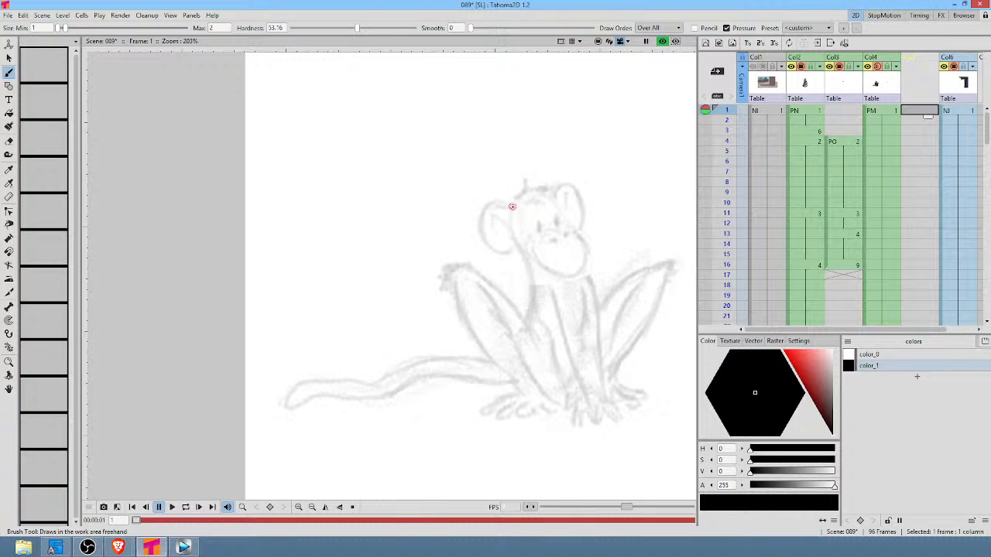
pyautogui.moveTo(511, 206); pyautogui.dragTo(507, 249)
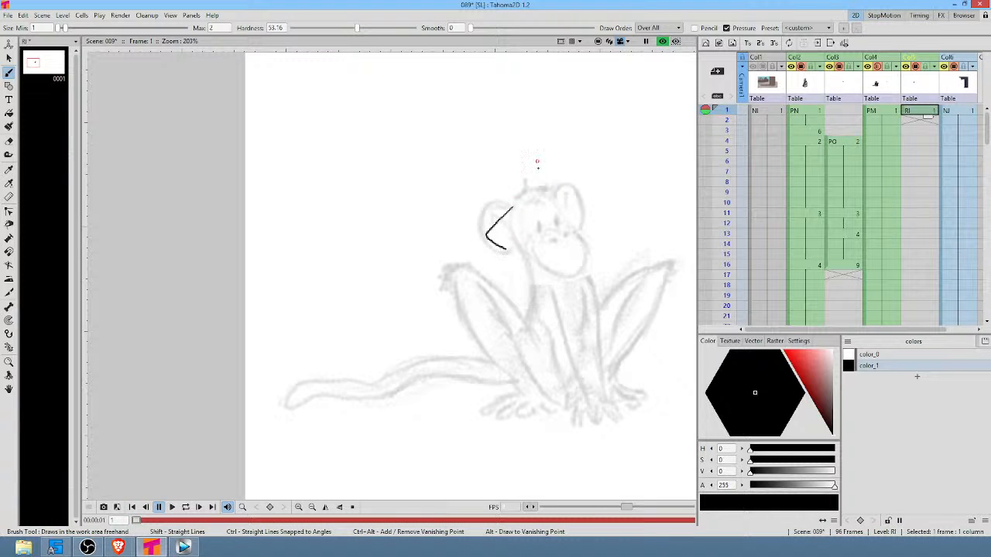
pyautogui.press('e')
pyautogui.moveTo(518, 197); pyautogui.dragTo(521, 184)
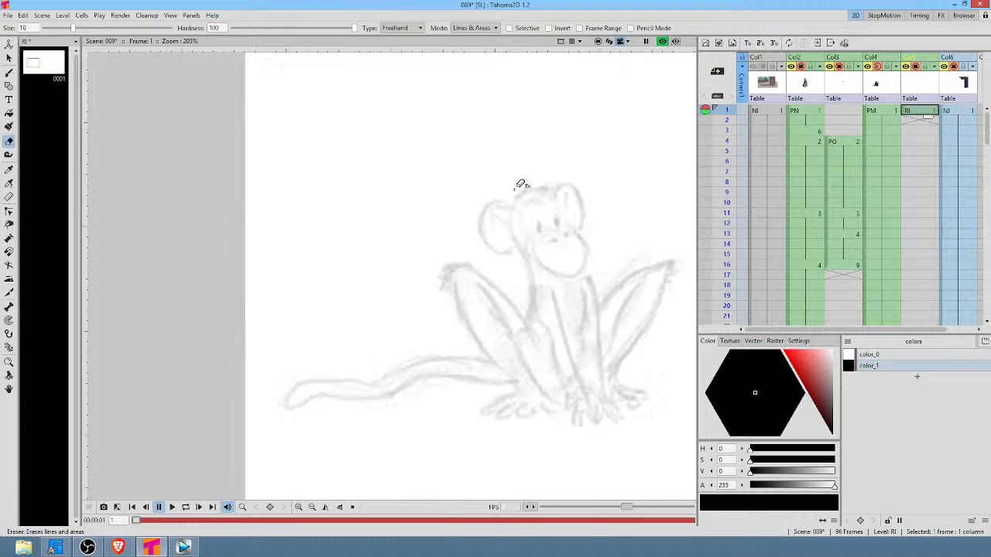
pyautogui.press('b')
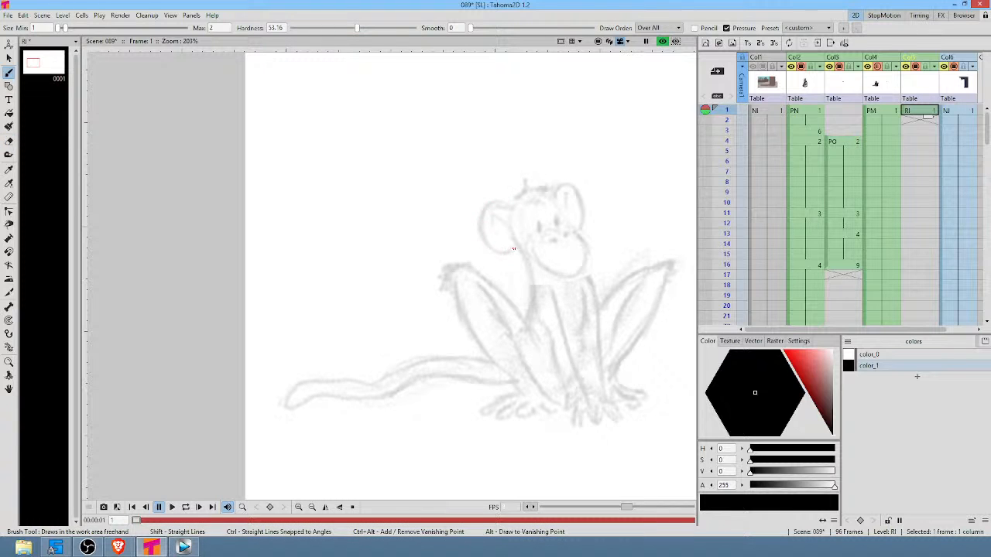
pyautogui.moveTo(512, 205); pyautogui.dragTo(518, 249)
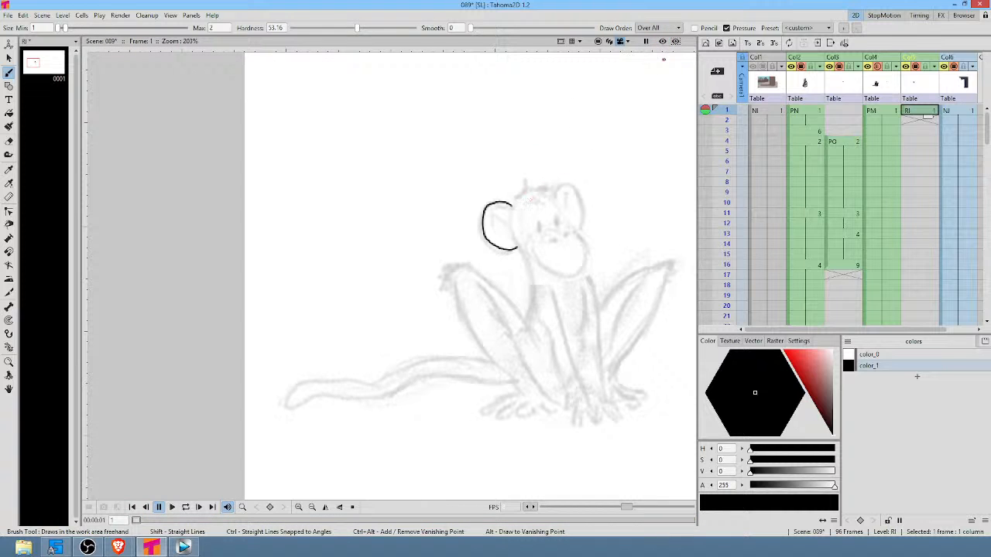
# Check the inked ear with the preview mode on and off.
pyautogui.click(663, 42)
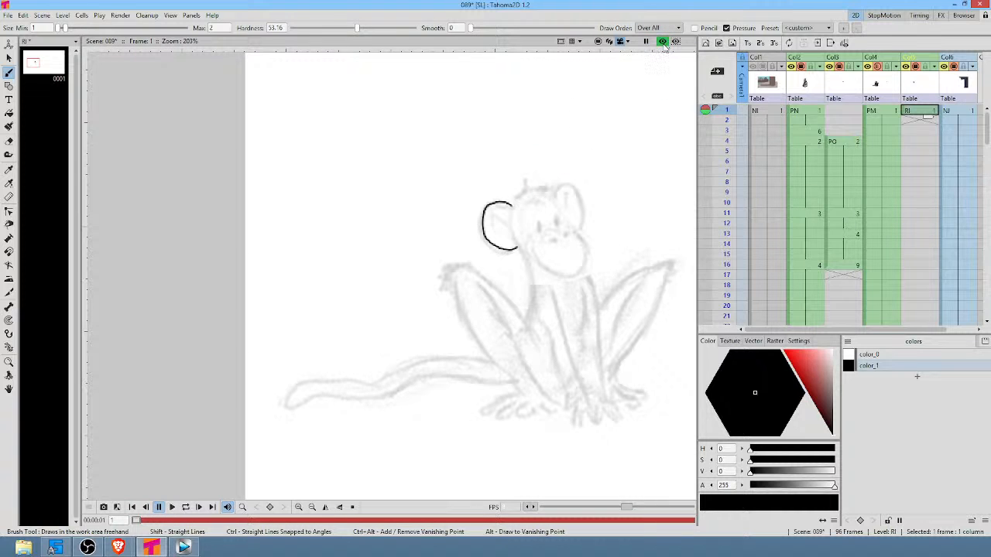
pyautogui.click(663, 43)
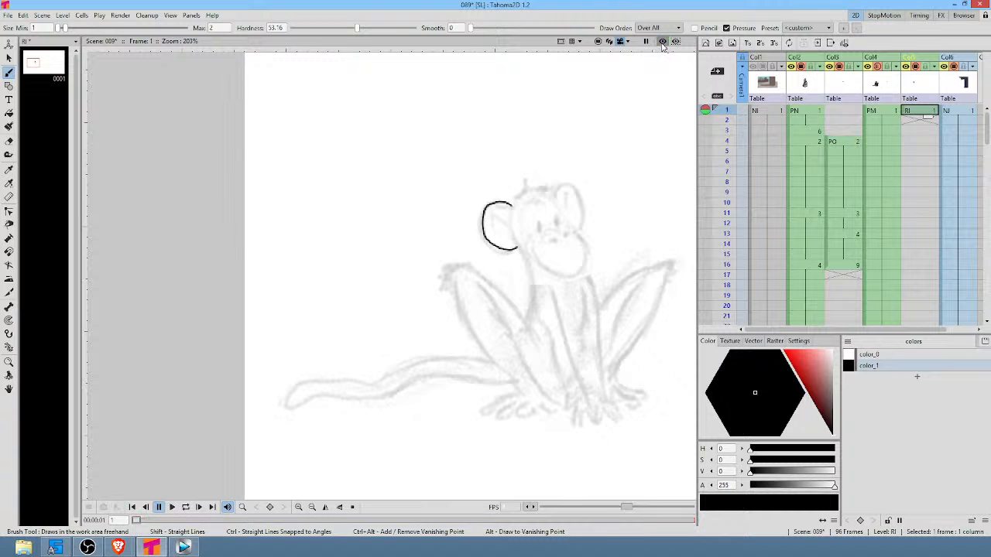
pyautogui.scroll(4, 558, 207)
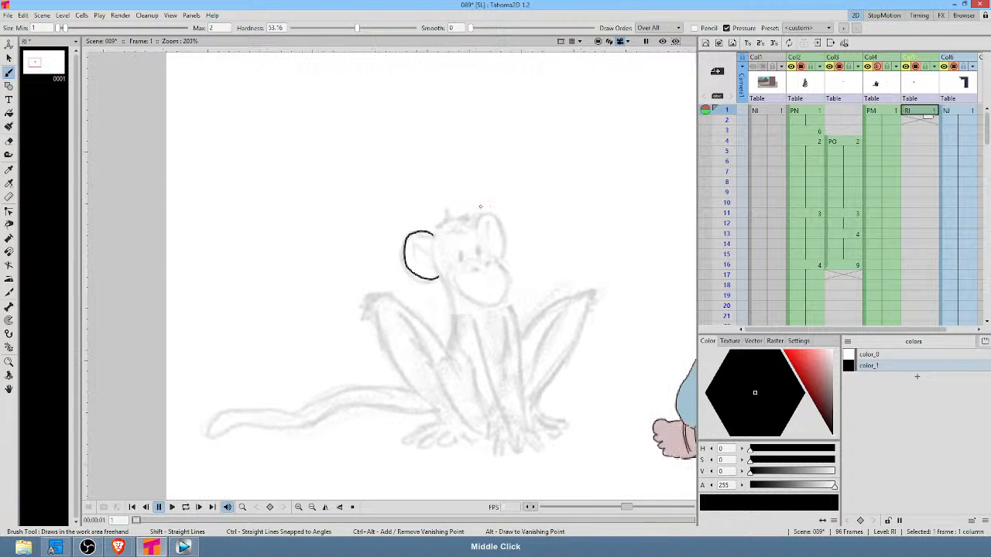
# Ink the top of the monkey's head with jagged hair tufts, the outline of the other ear, and both solid black eyes.
pyautogui.middleClick(538, 161)
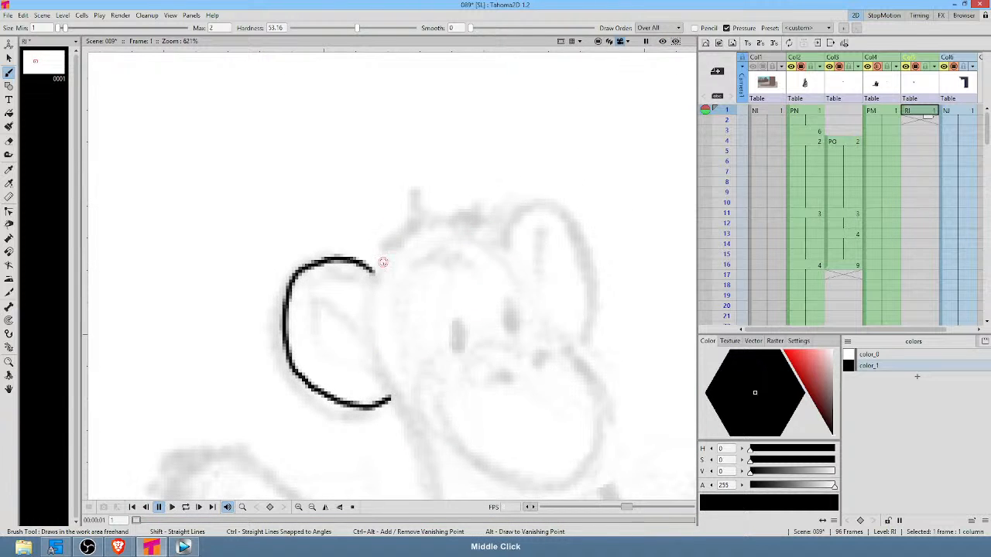
pyautogui.moveTo(373, 271)
pyautogui.mouseDown()
pyautogui.moveTo(390, 244)
pyautogui.moveTo(455, 196)
pyautogui.moveTo(437, 218)
pyautogui.moveTo(505, 186)
pyautogui.moveTo(481, 206)
pyautogui.moveTo(511, 209)
pyautogui.moveTo(528, 229)
pyautogui.moveTo(554, 208)
pyautogui.moveTo(565, 210)
pyautogui.moveTo(586, 240)
pyautogui.moveTo(582, 344)
pyautogui.mouseUp()
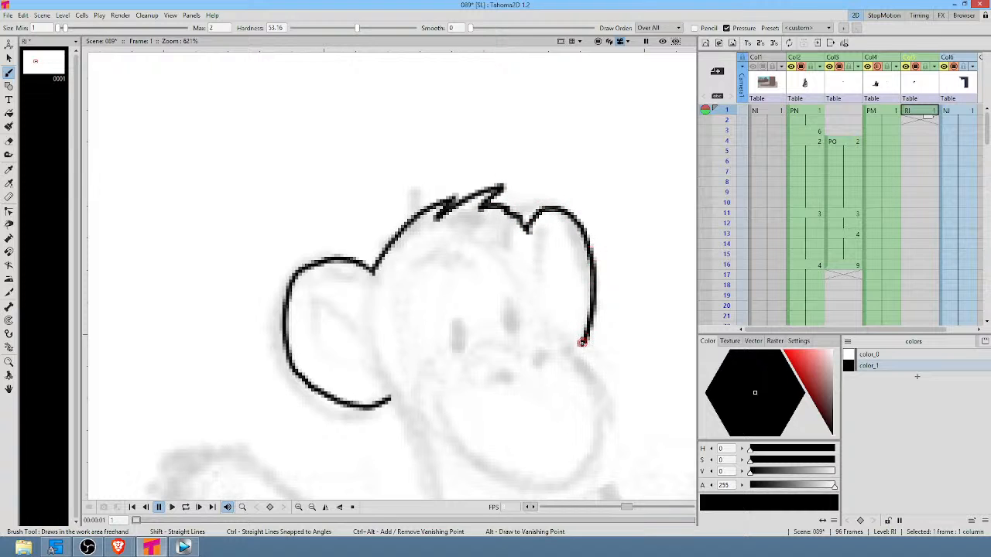
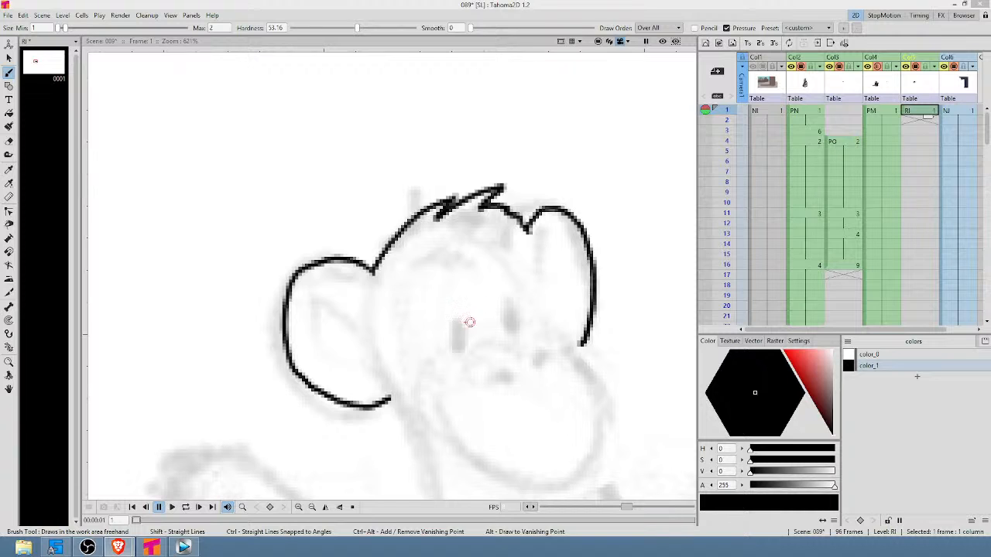
pyautogui.moveTo(469, 325); pyautogui.dragTo(461, 329)
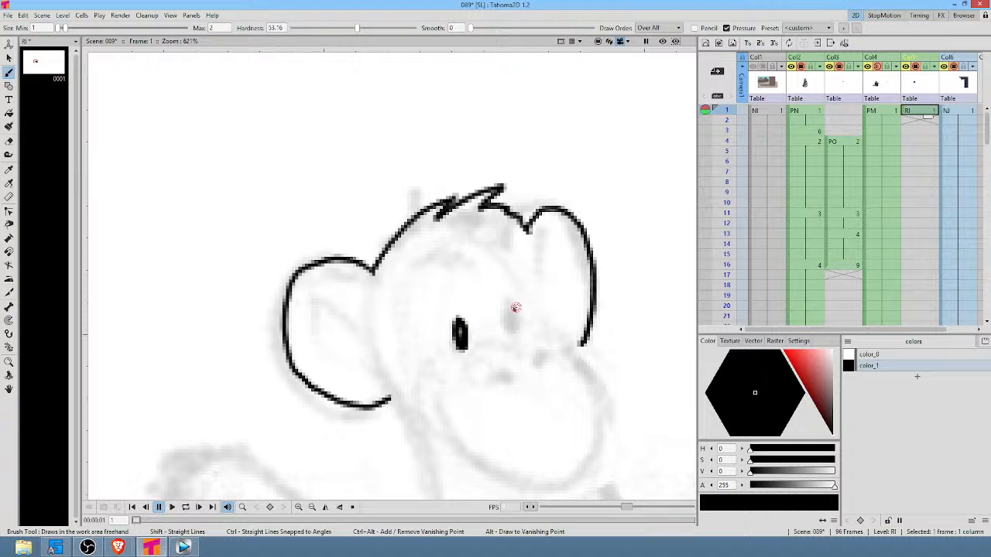
pyautogui.moveTo(512, 310)
pyautogui.mouseDown()
pyautogui.moveTo(520, 325)
pyautogui.moveTo(521, 302)
pyautogui.mouseUp()
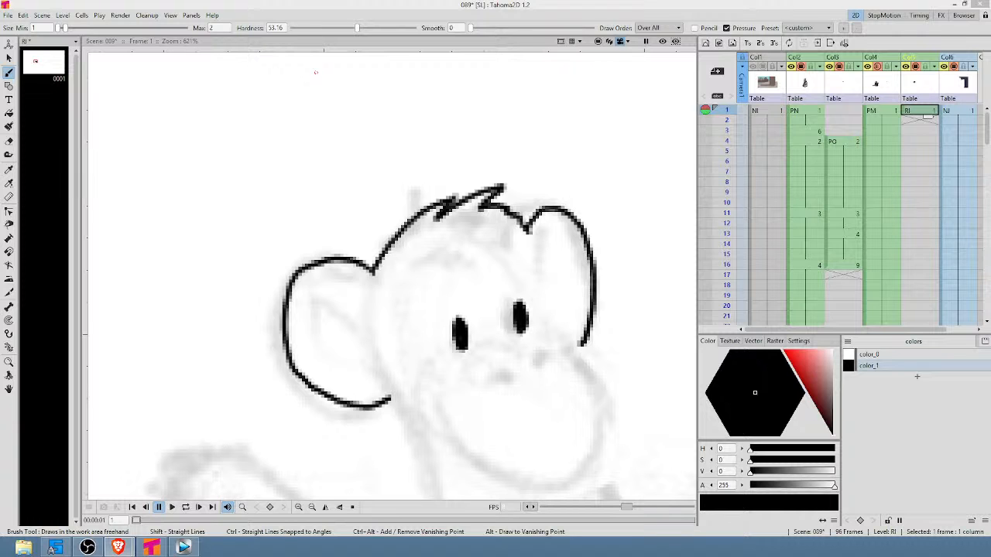
# Switch to the browser, watch the video "VoidZ 1: Tying Loose Ends" full screen from near its start, and close the browser.
pyautogui.moveTo(257, 0); pyautogui.dragTo(407, 140)
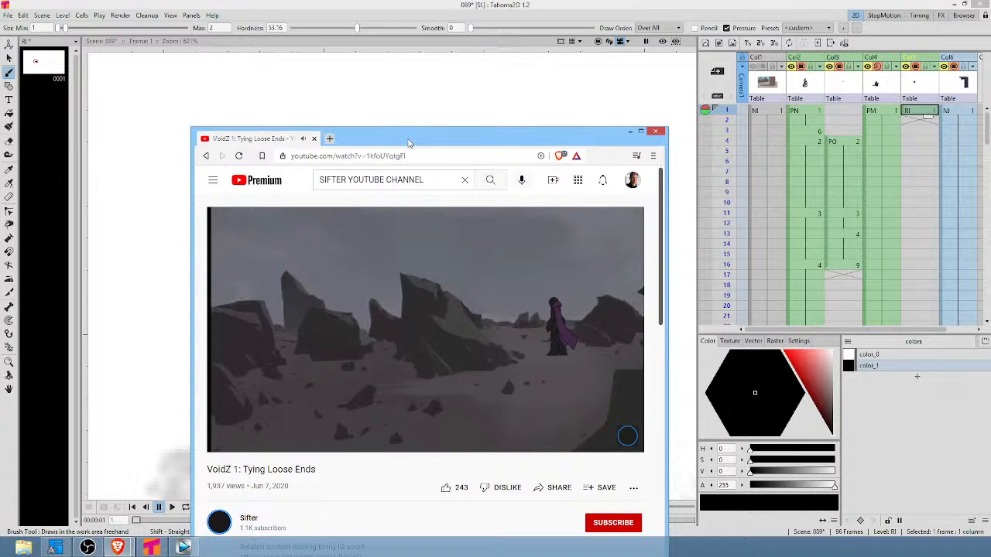
pyautogui.doubleClick(407, 141)
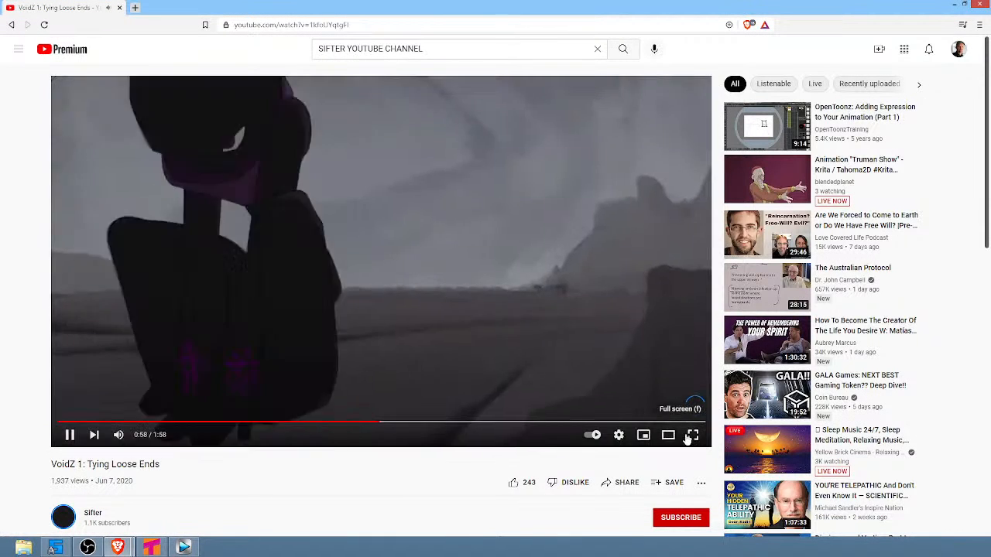
pyautogui.click(691, 435)
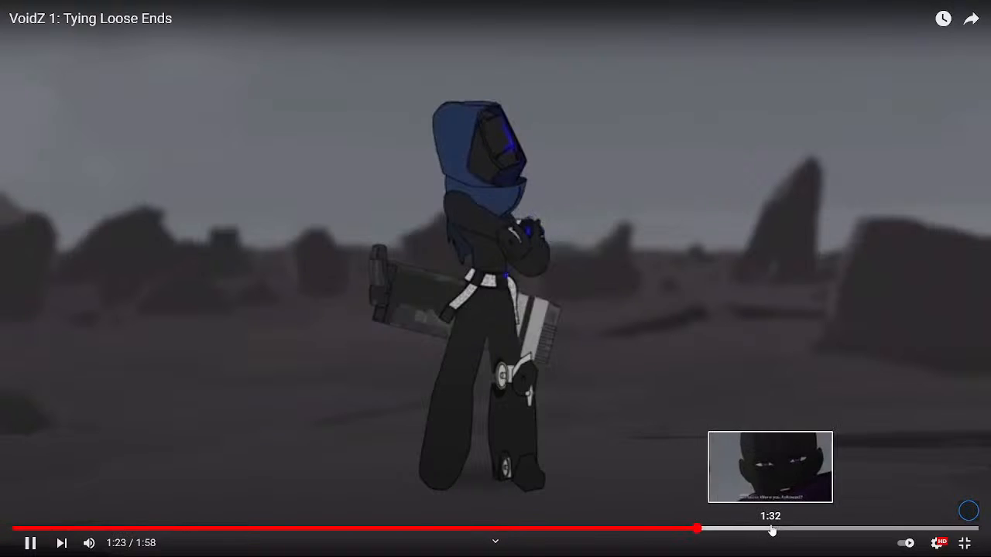
pyautogui.click(769, 529)
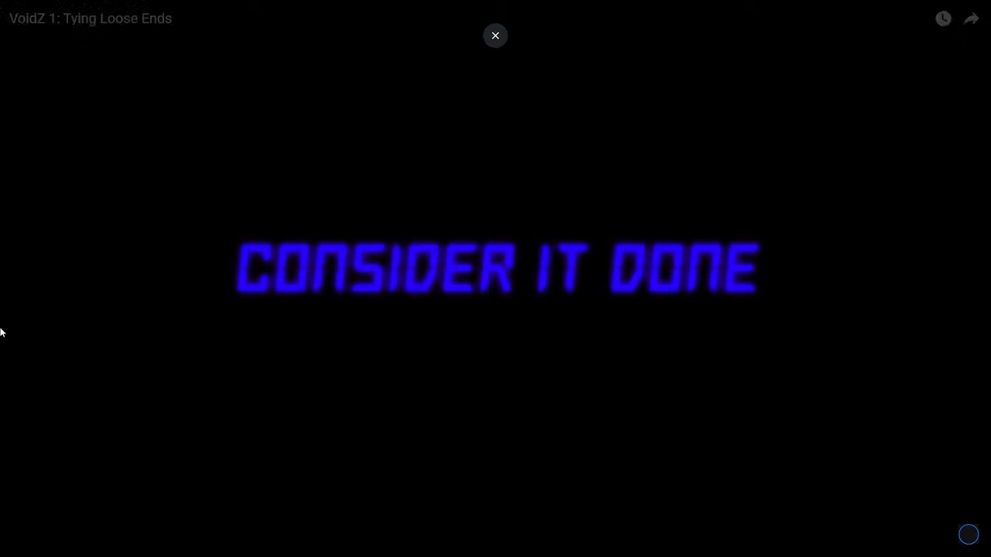
pyautogui.click(83, 528)
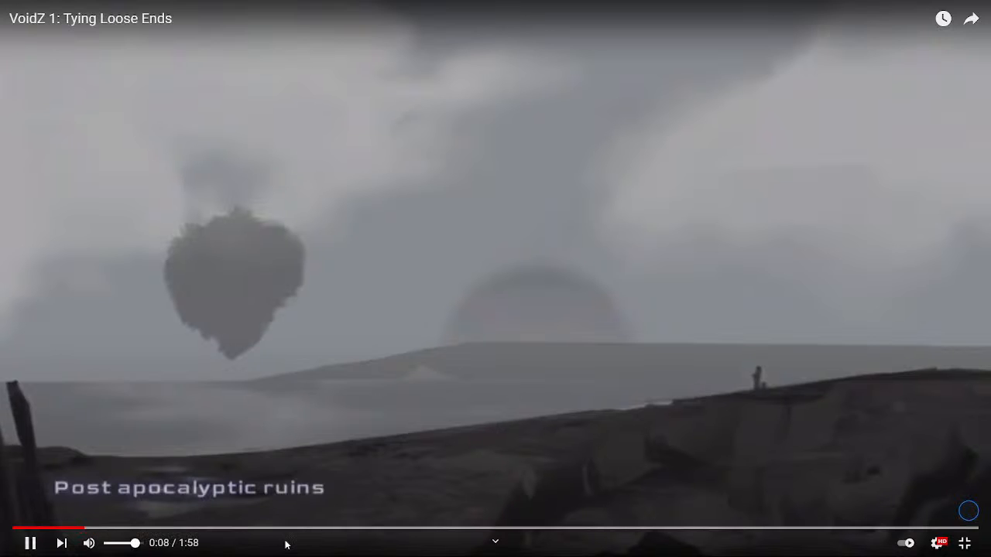
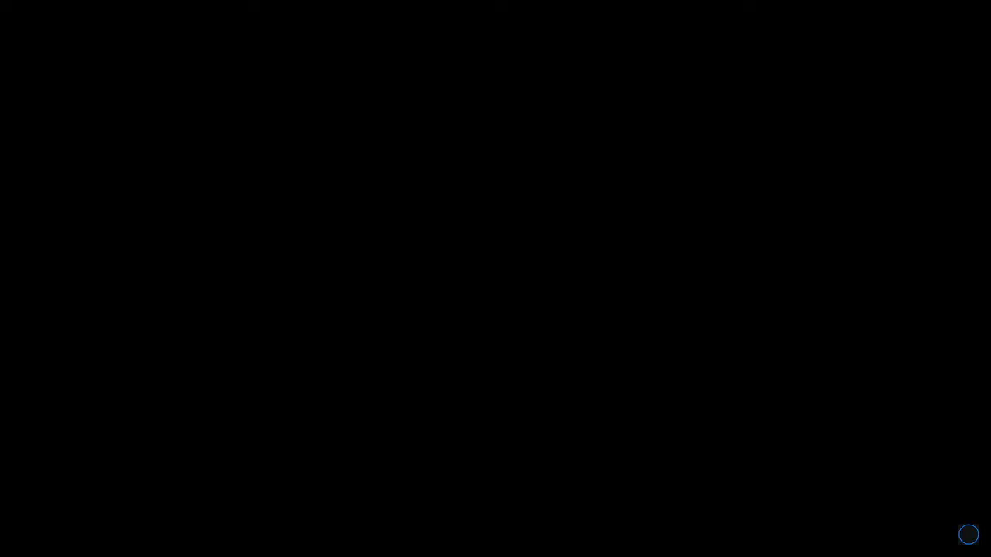
pyautogui.moveTo(401, 76)
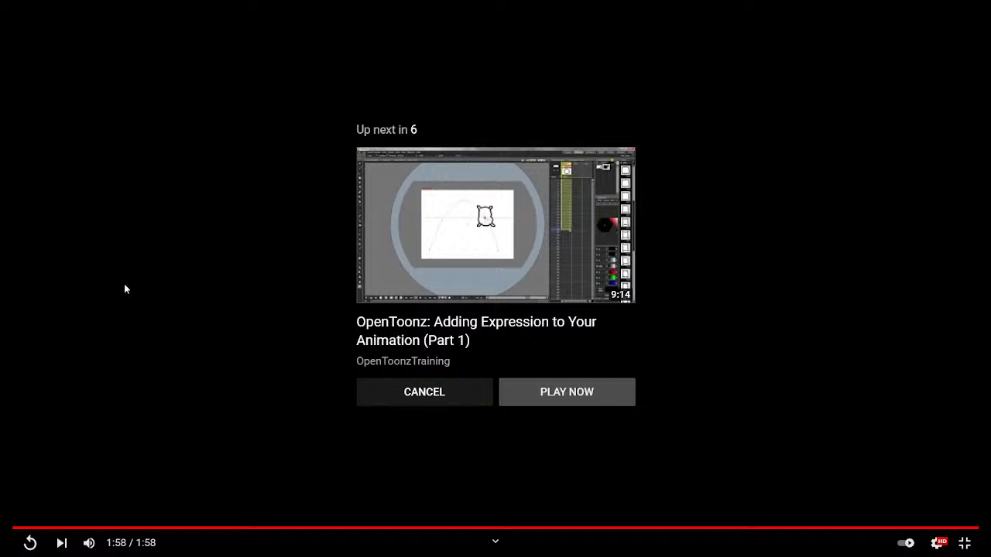
pyautogui.click(61, 529)
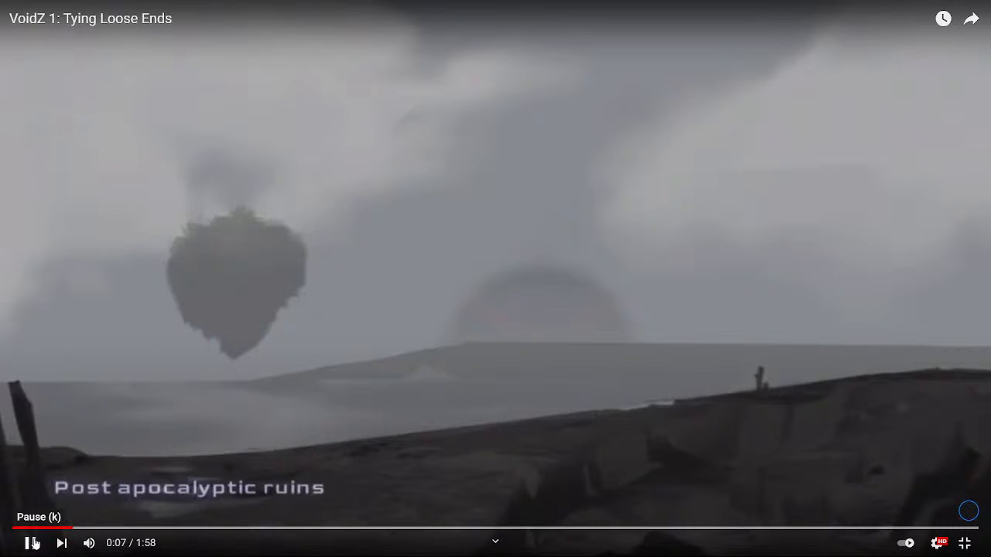
pyautogui.click(965, 544)
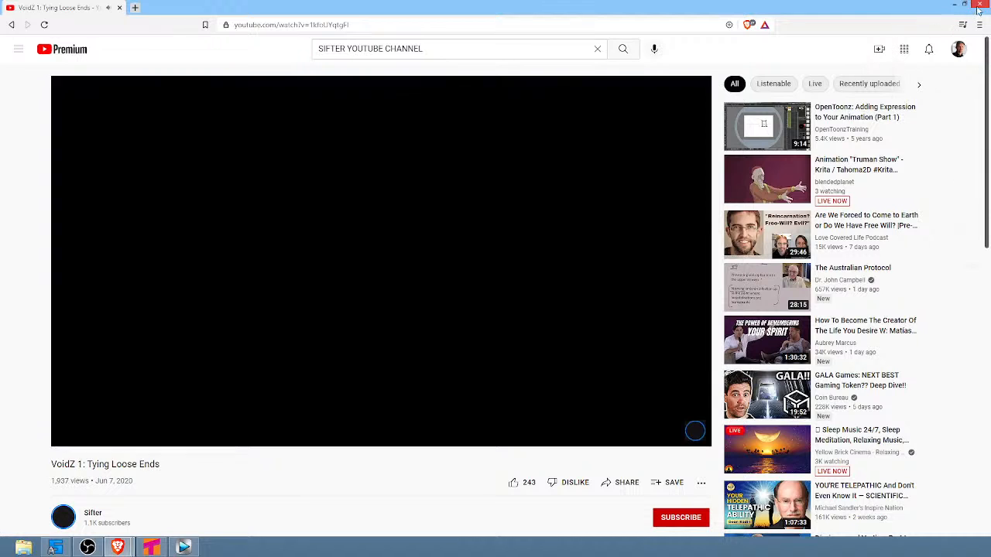
pyautogui.click(979, 5)
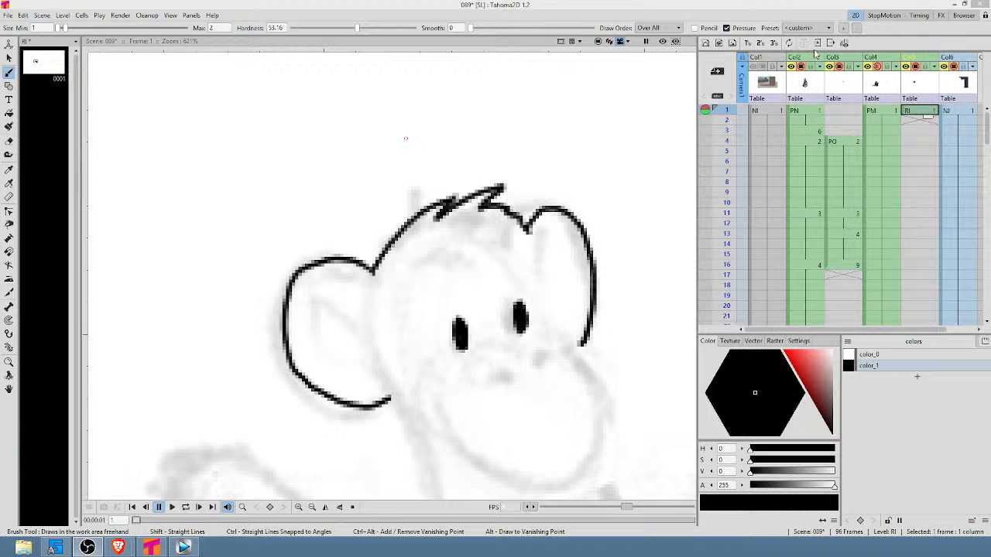
# Ink the inner folds of both ears, the nose with its nostrils, and the outer edge of the muzzle over the sketch.
pyautogui.moveTo(321, 293)
pyautogui.mouseDown()
pyautogui.moveTo(362, 308)
pyautogui.moveTo(381, 340)
pyautogui.moveTo(368, 321)
pyautogui.moveTo(362, 358)
pyautogui.mouseUp()
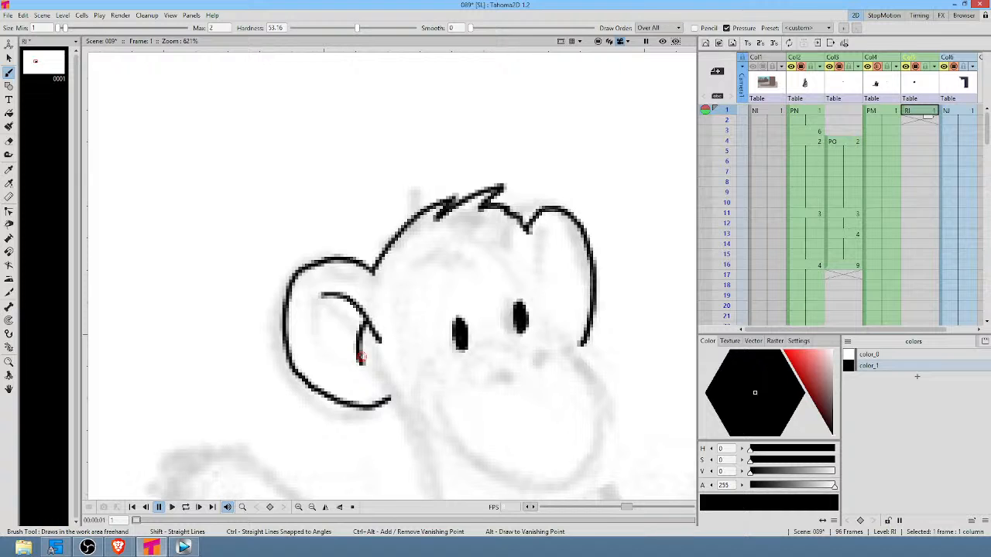
pyautogui.moveTo(558, 237); pyautogui.dragTo(567, 303)
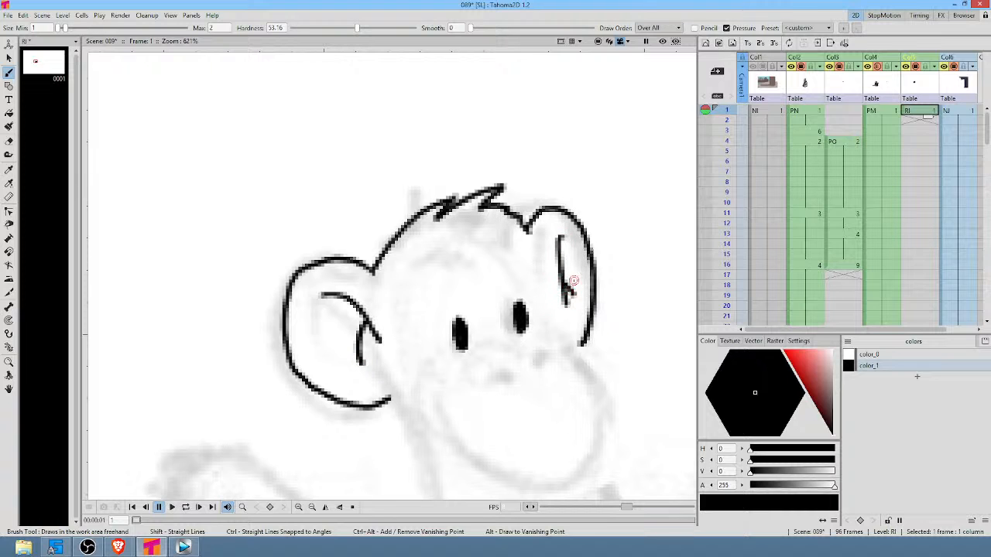
pyautogui.moveTo(503, 354)
pyautogui.mouseDown()
pyautogui.moveTo(478, 392)
pyautogui.moveTo(496, 383)
pyautogui.mouseUp()
pyautogui.moveTo(540, 356)
pyautogui.mouseDown()
pyautogui.moveTo(542, 332)
pyautogui.moveTo(586, 342)
pyautogui.moveTo(568, 342)
pyautogui.moveTo(603, 383)
pyautogui.moveTo(601, 464)
pyautogui.mouseUp()
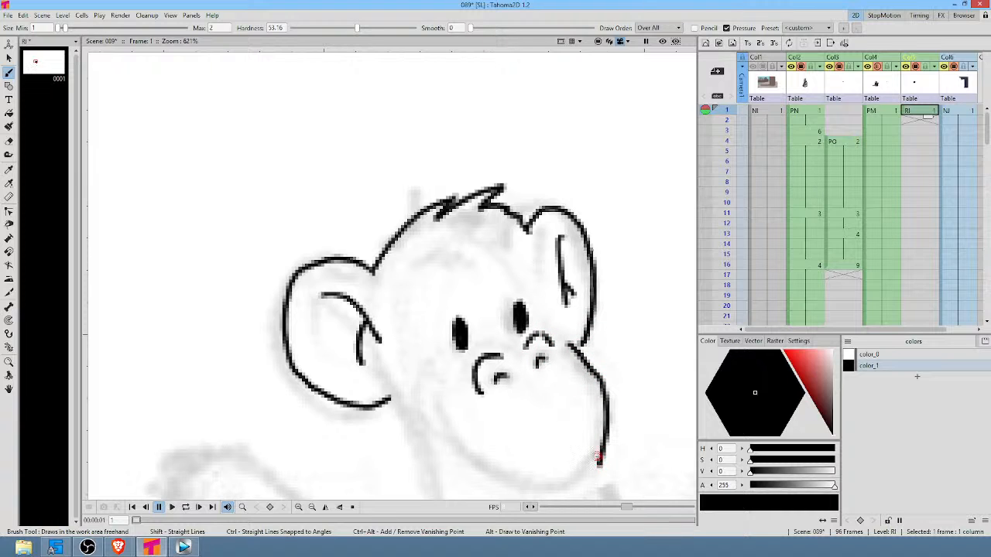
# Ink the furry back of the neck down to the shoulder, and the smiling mouth with its corner crease and chin line.
pyautogui.moveTo(448, 402)
pyautogui.mouseDown()
pyautogui.moveTo(419, 243)
pyautogui.moveTo(409, 288)
pyautogui.moveTo(436, 374)
pyautogui.moveTo(422, 473)
pyautogui.mouseUp()
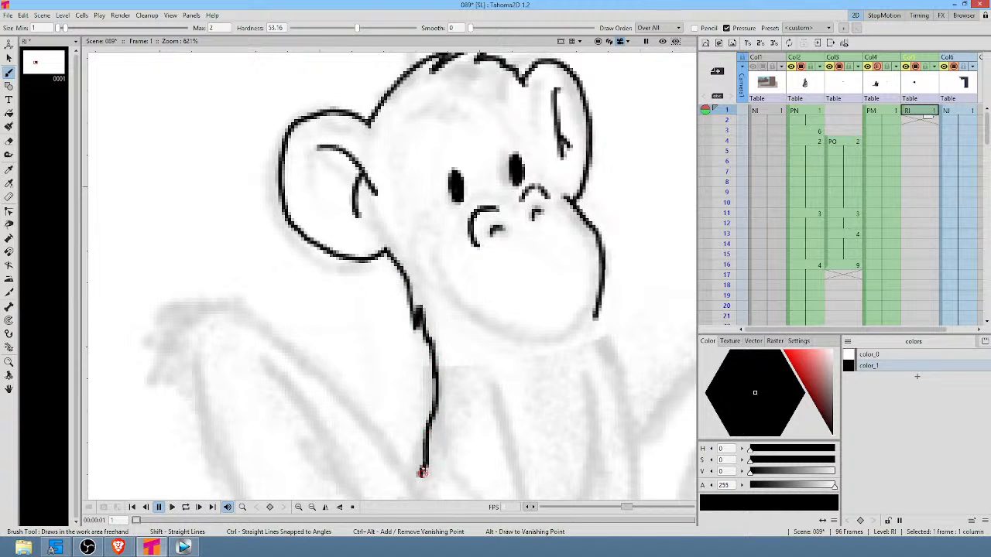
pyautogui.moveTo(430, 246)
pyautogui.mouseDown()
pyautogui.moveTo(465, 302)
pyautogui.moveTo(520, 325)
pyautogui.moveTo(583, 322)
pyautogui.moveTo(597, 297)
pyautogui.mouseUp()
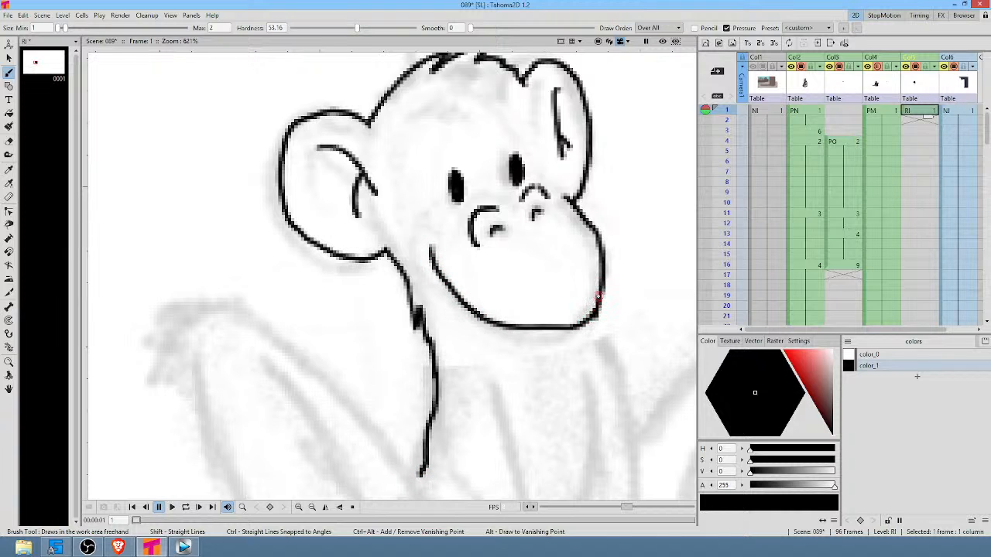
pyautogui.moveTo(436, 236); pyautogui.dragTo(425, 258)
pyautogui.moveTo(442, 303)
pyautogui.mouseDown()
pyautogui.moveTo(471, 325)
pyautogui.moveTo(544, 339)
pyautogui.moveTo(576, 326)
pyautogui.mouseUp()
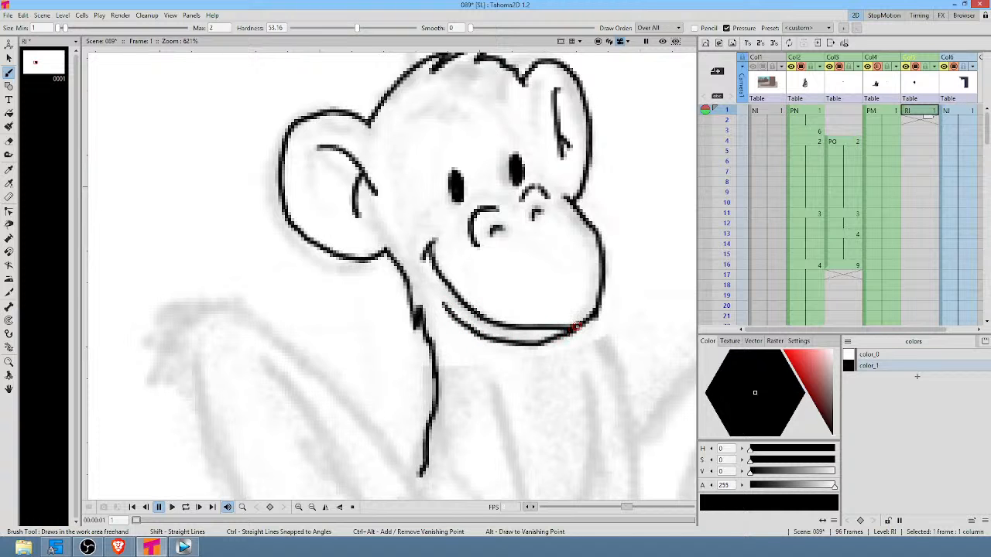
# Ink the outer edges of both front arms, from the shoulder below the chin and from the tail-side elbow to the wrists.
pyautogui.moveTo(626, 347)
pyautogui.mouseDown()
pyautogui.moveTo(626, 193)
pyautogui.moveTo(605, 194)
pyautogui.mouseUp()
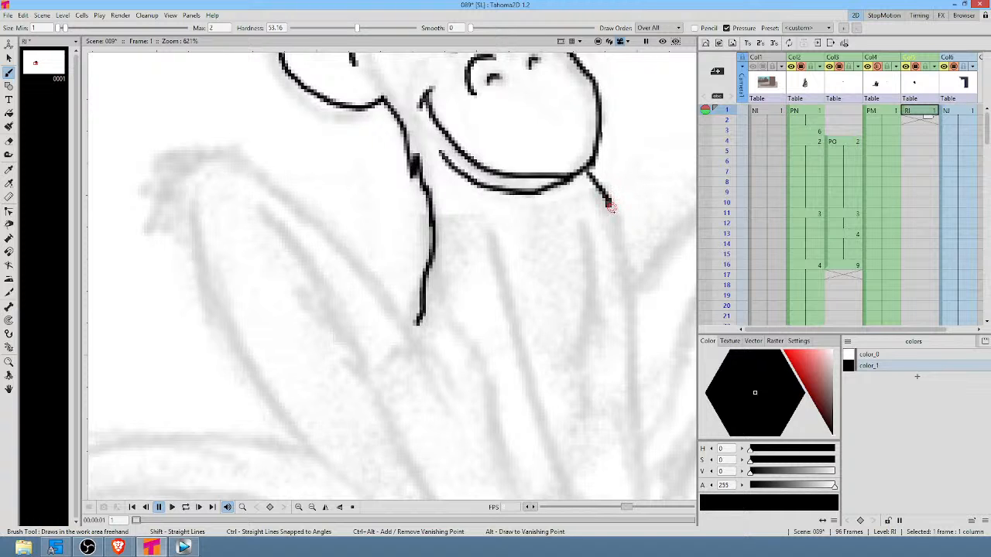
pyautogui.moveTo(609, 203); pyautogui.dragTo(632, 311)
pyautogui.middleClick(647, 301)
pyautogui.moveTo(599, 174); pyautogui.dragTo(627, 399)
pyautogui.moveTo(422, 182)
pyautogui.mouseDown()
pyautogui.moveTo(458, 246)
pyautogui.moveTo(469, 319)
pyautogui.moveTo(529, 457)
pyautogui.mouseUp()
pyautogui.middleClick(593, 369)
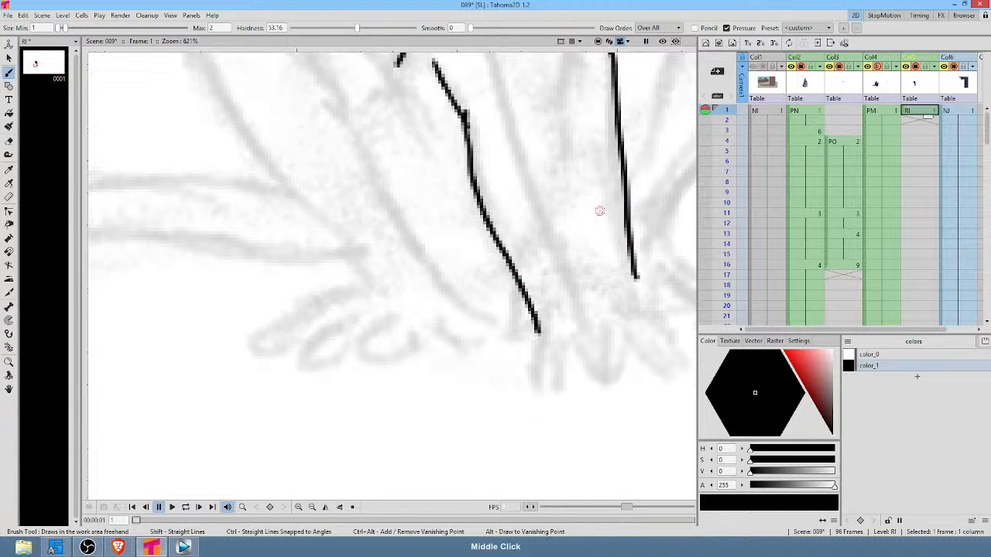
# Ink the tail-side arm's hand with its spread fingers and the arm's long inner edge down to the wrist.
pyautogui.moveTo(539, 319)
pyautogui.mouseDown()
pyautogui.moveTo(487, 397)
pyautogui.moveTo(528, 379)
pyautogui.mouseUp()
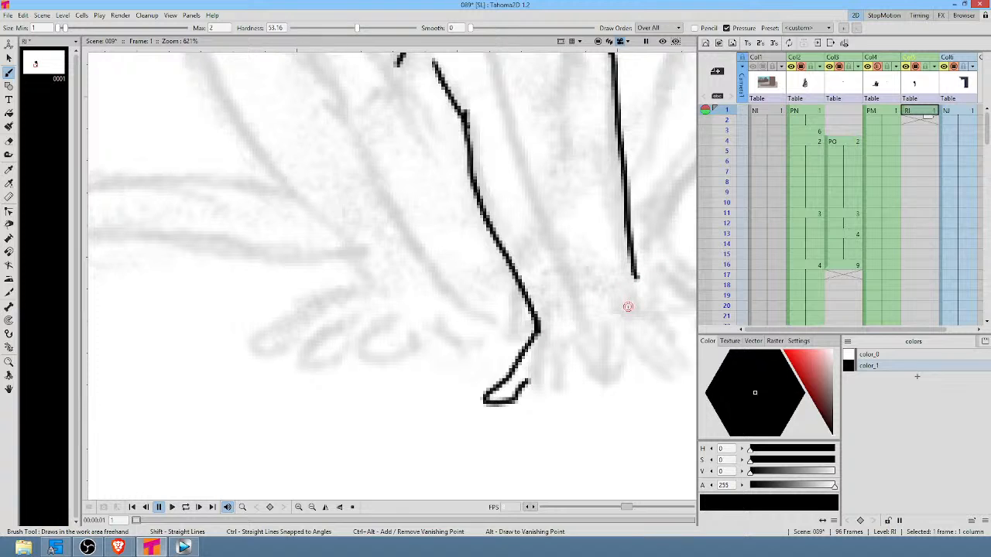
pyautogui.moveTo(532, 370)
pyautogui.mouseDown()
pyautogui.moveTo(521, 419)
pyautogui.moveTo(544, 429)
pyautogui.moveTo(553, 375)
pyautogui.mouseUp()
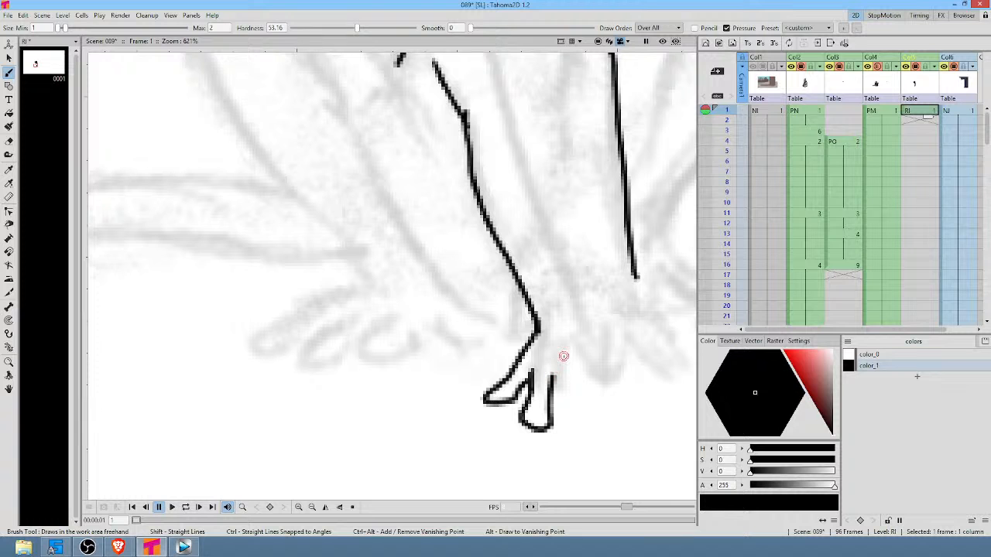
pyautogui.moveTo(616, 328); pyautogui.dragTo(580, 396)
pyautogui.moveTo(544, 216); pyautogui.dragTo(585, 318)
pyautogui.moveTo(481, 145); pyautogui.dragTo(542, 364)
pyautogui.moveTo(617, 330); pyautogui.dragTo(599, 140)
pyautogui.moveTo(529, 170); pyautogui.dragTo(569, 325)
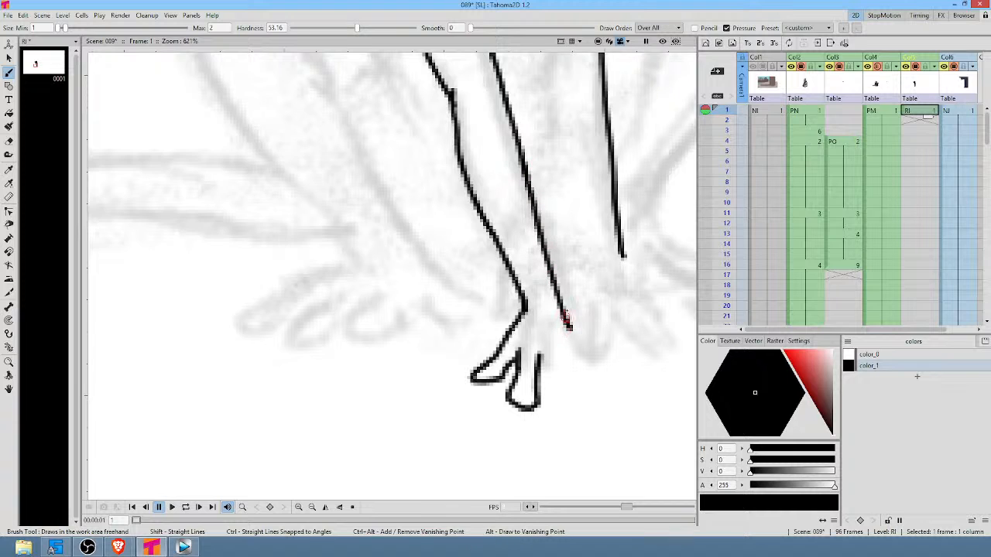
pyautogui.moveTo(548, 369)
pyautogui.mouseDown()
pyautogui.moveTo(548, 404)
pyautogui.moveTo(568, 398)
pyautogui.moveTo(561, 360)
pyautogui.moveTo(592, 402)
pyautogui.moveTo(578, 404)
pyautogui.moveTo(576, 381)
pyautogui.mouseUp()
pyautogui.moveTo(575, 325)
pyautogui.mouseDown()
pyautogui.moveTo(602, 376)
pyautogui.moveTo(589, 385)
pyautogui.mouseUp()
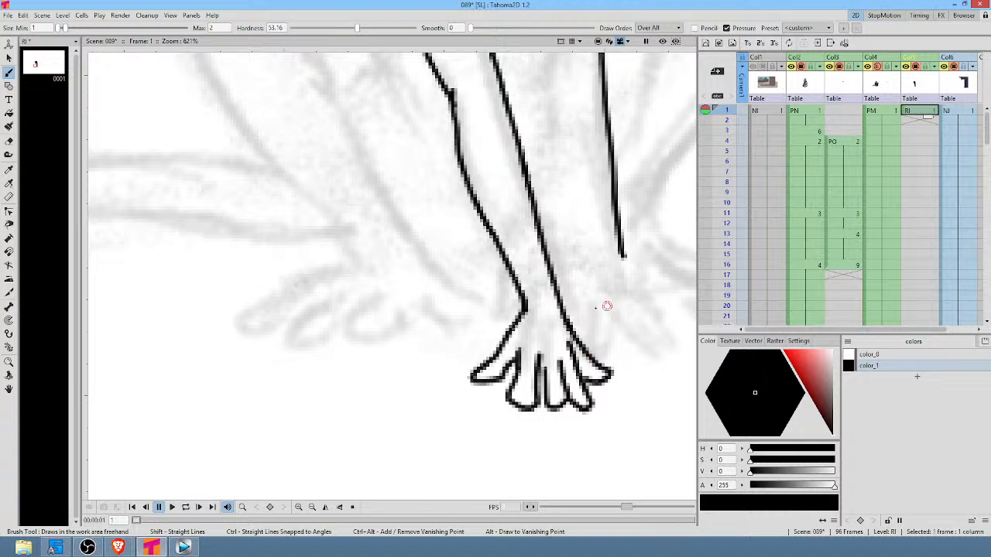
# Ink the chest and belly line between the two arms, with a small fur tuft partway down.
pyautogui.moveTo(587, 264); pyautogui.dragTo(591, 295)
pyautogui.moveTo(584, 349)
pyautogui.mouseDown()
pyautogui.moveTo(535, 375)
pyautogui.moveTo(562, 380)
pyautogui.moveTo(581, 433)
pyautogui.mouseUp()
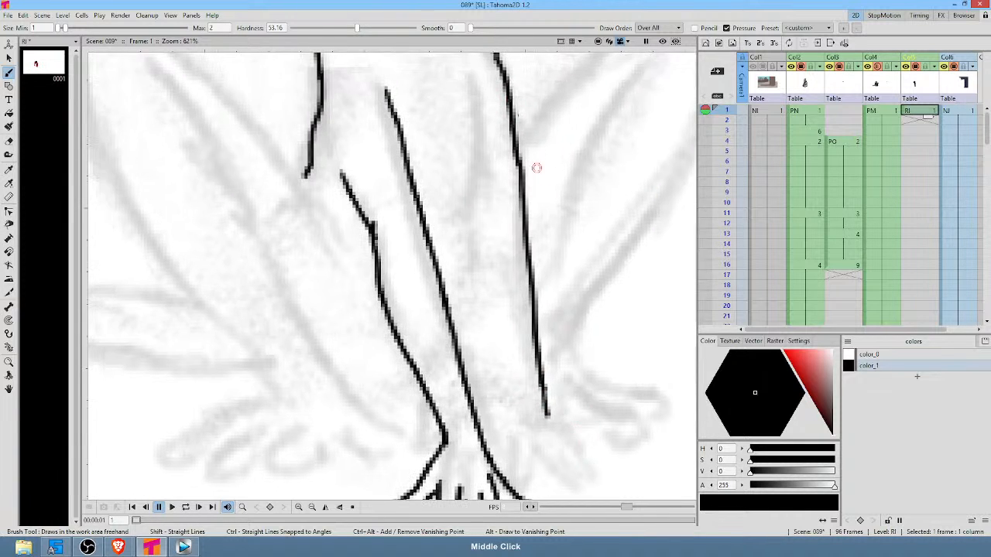
pyautogui.moveTo(478, 84); pyautogui.dragTo(469, 325)
pyautogui.moveTo(478, 264); pyautogui.dragTo(480, 242)
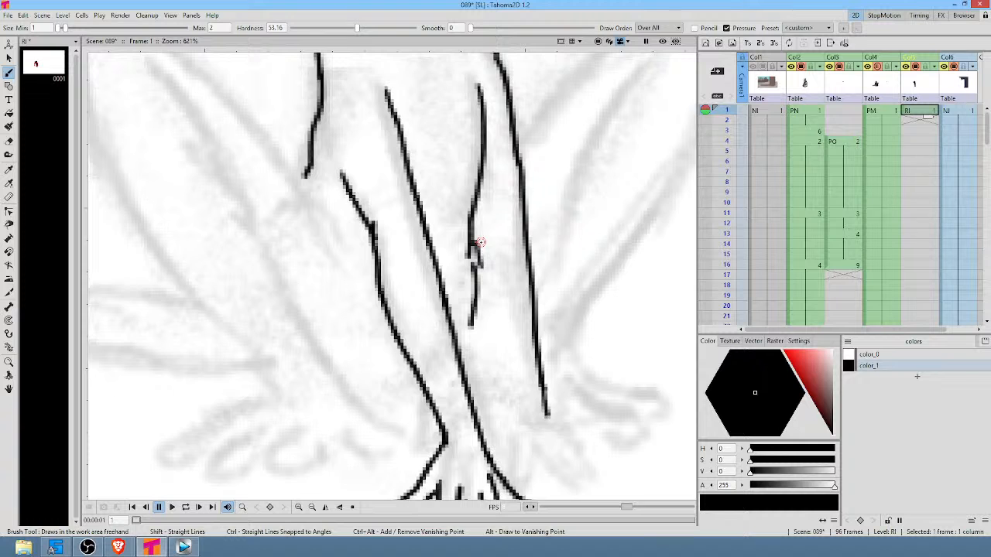
# Ink the other arm's hand with its fingers behind the first hand, and the inner edge of that forearm.
pyautogui.moveTo(607, 340); pyautogui.dragTo(625, 186)
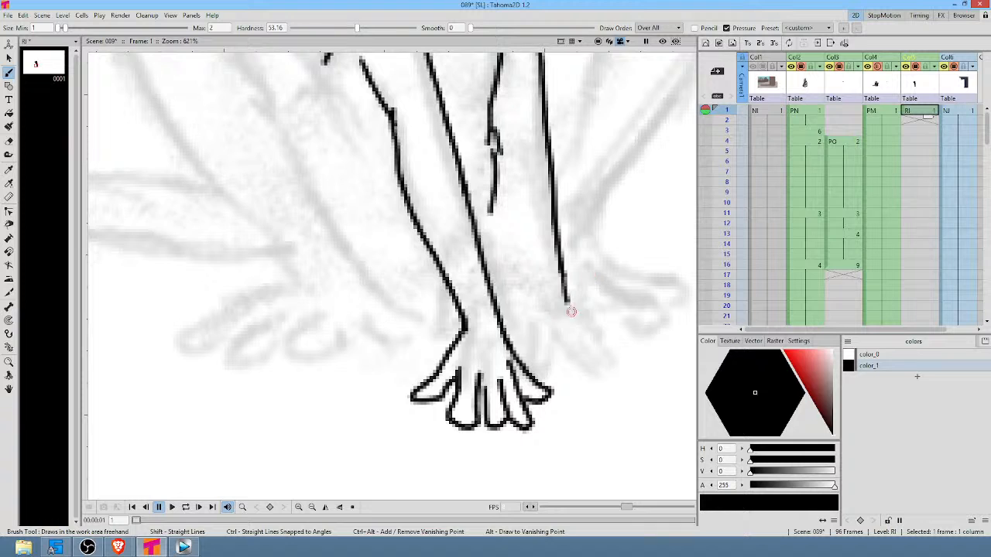
pyautogui.moveTo(567, 301); pyautogui.dragTo(594, 345)
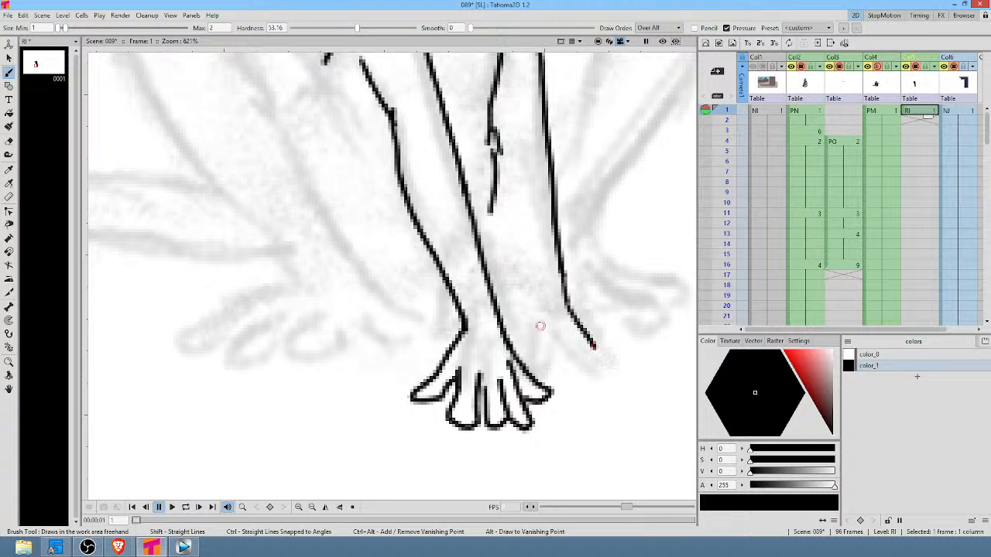
pyautogui.moveTo(533, 315)
pyautogui.mouseDown()
pyautogui.moveTo(516, 353)
pyautogui.moveTo(526, 363)
pyautogui.moveTo(537, 356)
pyautogui.moveTo(562, 395)
pyautogui.moveTo(588, 403)
pyautogui.moveTo(581, 385)
pyautogui.moveTo(606, 398)
pyautogui.moveTo(622, 384)
pyautogui.moveTo(595, 341)
pyautogui.mouseUp()
pyautogui.moveTo(624, 263); pyautogui.dragTo(637, 362)
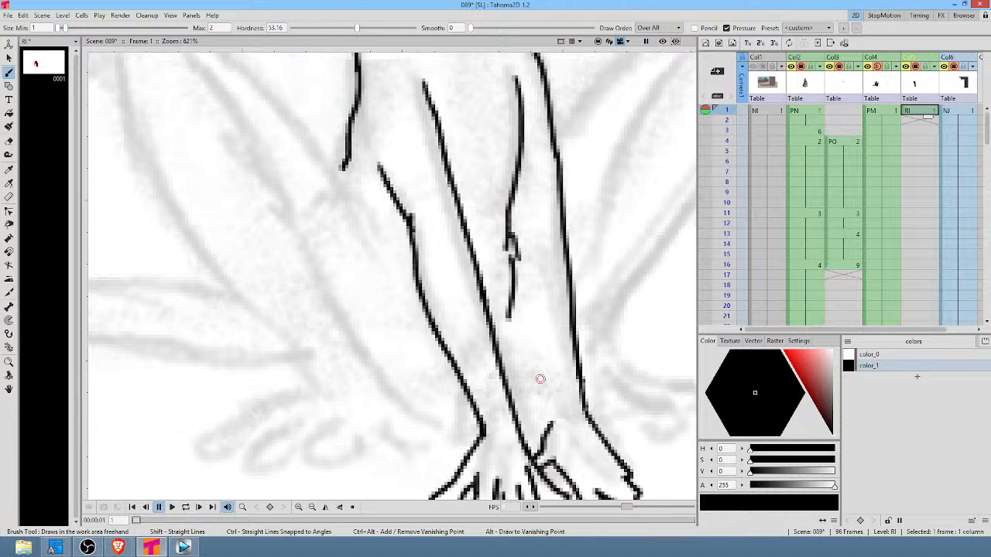
pyautogui.moveTo(526, 281); pyautogui.dragTo(556, 421)
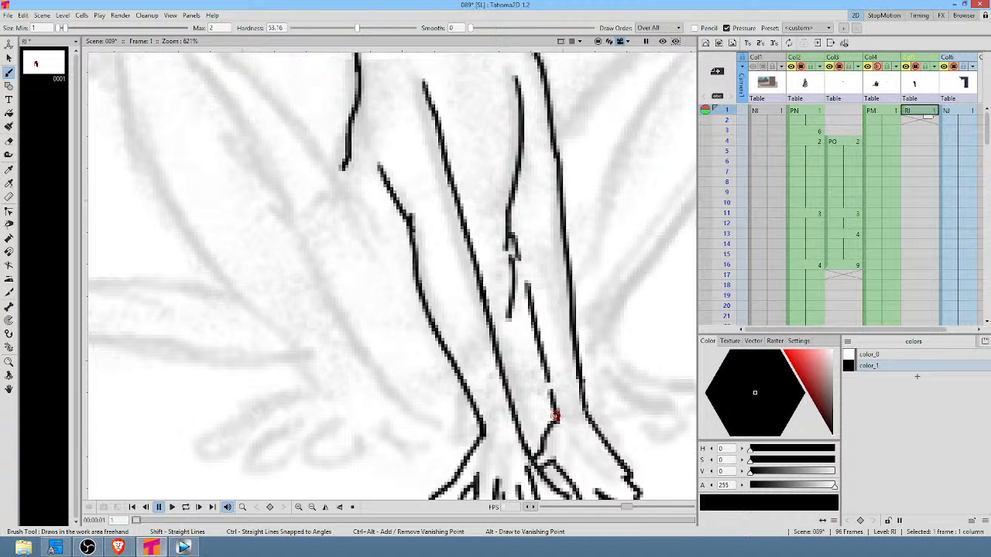
# Ink the leg opposite the tail: the upper thigh edge, furry knee, inner thigh line and outer shin down to the heel.
pyautogui.moveTo(607, 235); pyautogui.dragTo(449, 413)
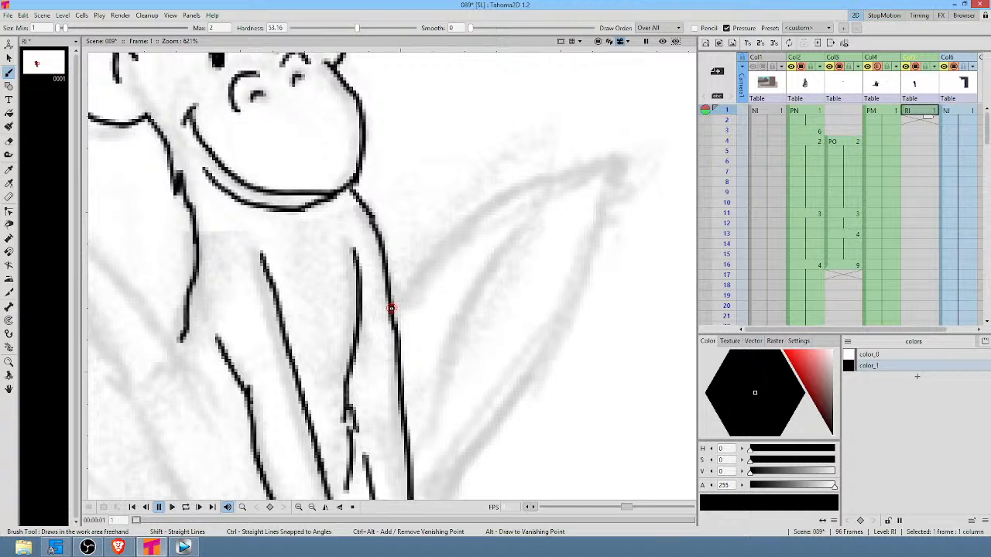
pyautogui.moveTo(392, 302)
pyautogui.mouseDown()
pyautogui.moveTo(426, 257)
pyautogui.moveTo(549, 174)
pyautogui.moveTo(608, 171)
pyautogui.moveTo(615, 187)
pyautogui.moveTo(601, 187)
pyautogui.moveTo(598, 221)
pyautogui.mouseUp()
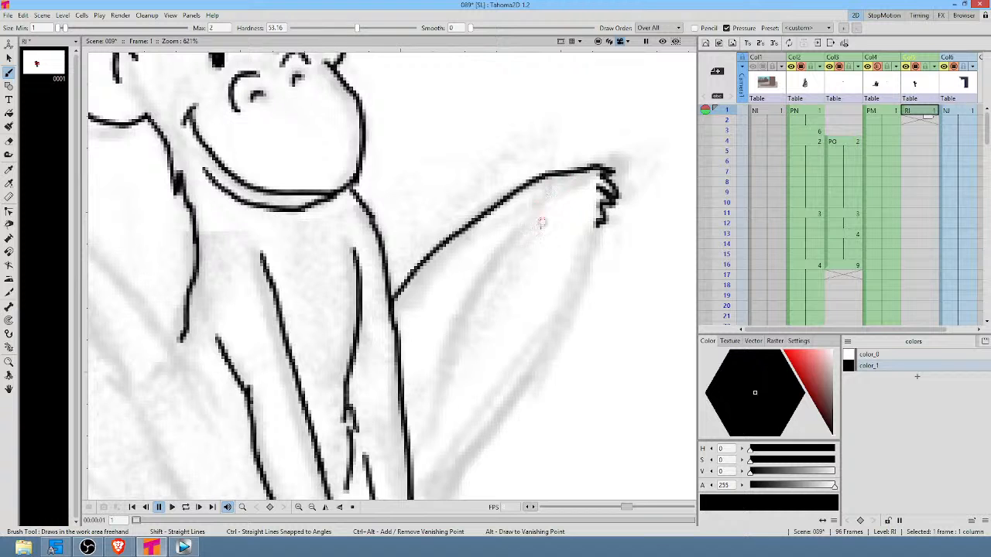
pyautogui.moveTo(540, 214)
pyautogui.mouseDown()
pyautogui.moveTo(465, 310)
pyautogui.moveTo(452, 346)
pyautogui.mouseUp()
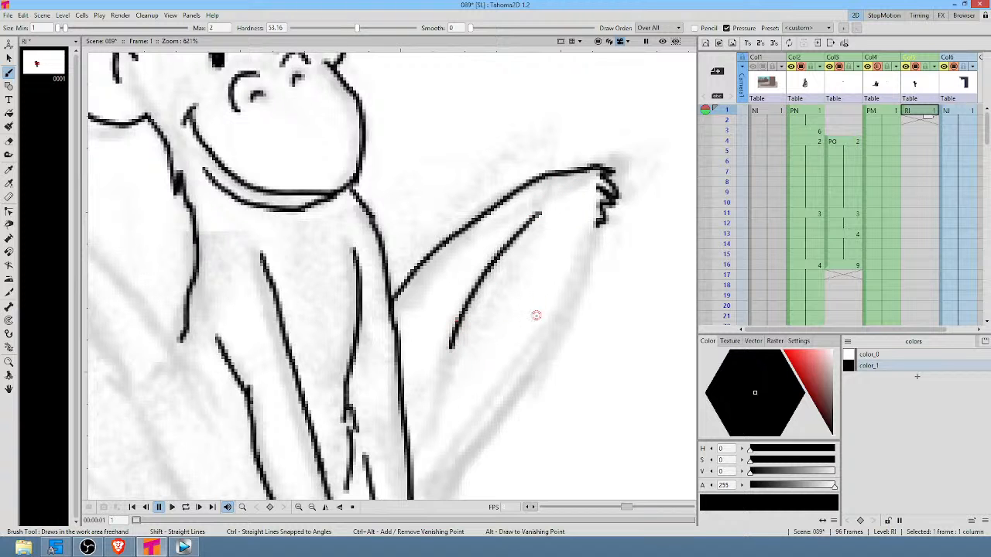
pyautogui.moveTo(535, 316)
pyautogui.mouseDown()
pyautogui.moveTo(545, 283)
pyautogui.moveTo(609, 179)
pyautogui.mouseUp()
pyautogui.moveTo(518, 229); pyautogui.dragTo(489, 325)
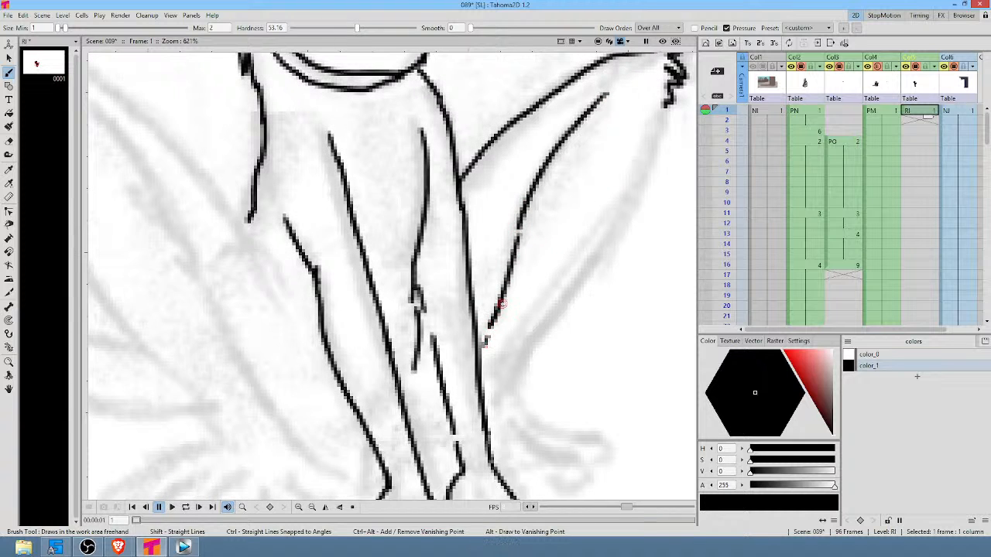
pyautogui.moveTo(666, 89)
pyautogui.mouseDown()
pyautogui.moveTo(647, 160)
pyautogui.moveTo(496, 376)
pyautogui.moveTo(503, 420)
pyautogui.moveTo(526, 437)
pyautogui.mouseUp()
# Ink that leg's foot with its toes, tucked behind the neighbouring hand.
pyautogui.middleClick(596, 360)
pyautogui.moveTo(596, 359); pyautogui.dragTo(588, 295)
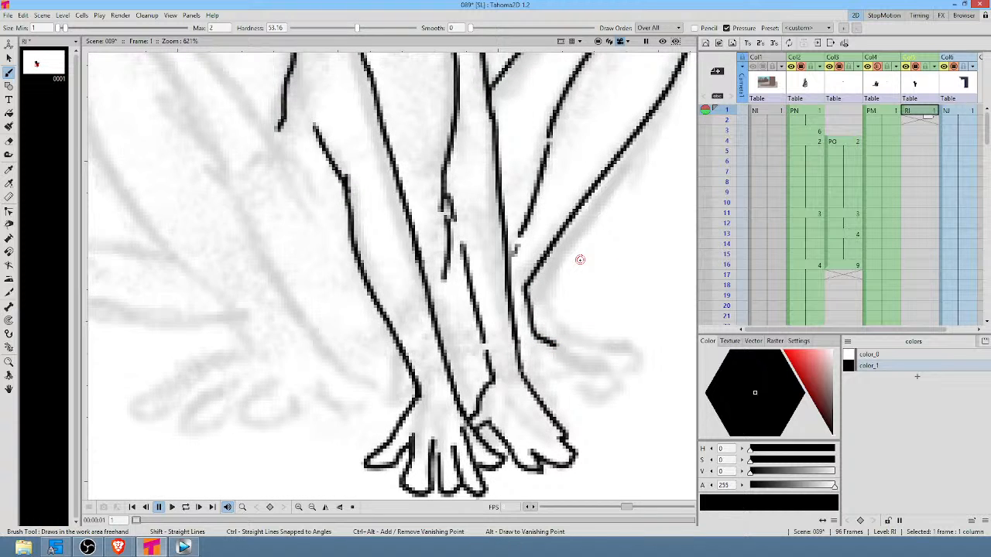
pyautogui.moveTo(537, 339)
pyautogui.mouseDown()
pyautogui.moveTo(598, 352)
pyautogui.moveTo(608, 372)
pyautogui.moveTo(588, 370)
pyautogui.moveTo(609, 402)
pyautogui.mouseUp()
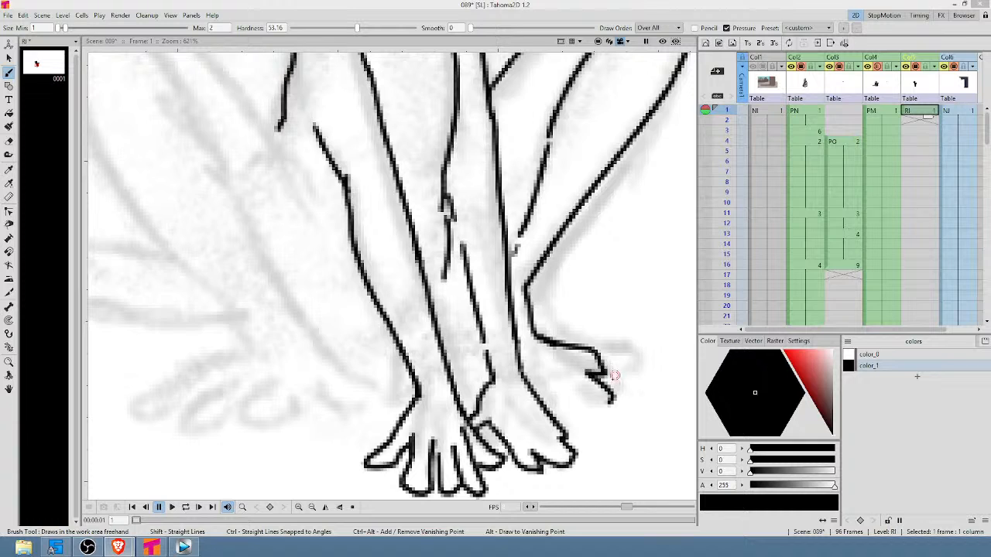
pyautogui.moveTo(569, 392)
pyautogui.mouseDown()
pyautogui.moveTo(613, 402)
pyautogui.moveTo(565, 392)
pyautogui.moveTo(583, 413)
pyautogui.moveTo(568, 423)
pyautogui.moveTo(548, 402)
pyautogui.mouseUp()
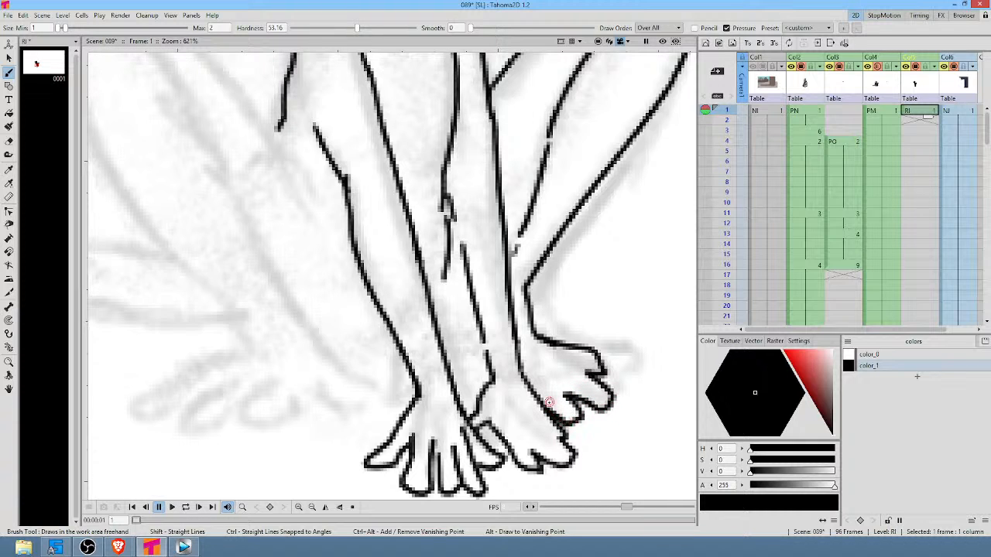
# Ink the tail-side foot with its toes and the body's bottom line to the wrist, plus that leg's outline with a furry knee.
pyautogui.moveTo(496, 357); pyautogui.dragTo(687, 320)
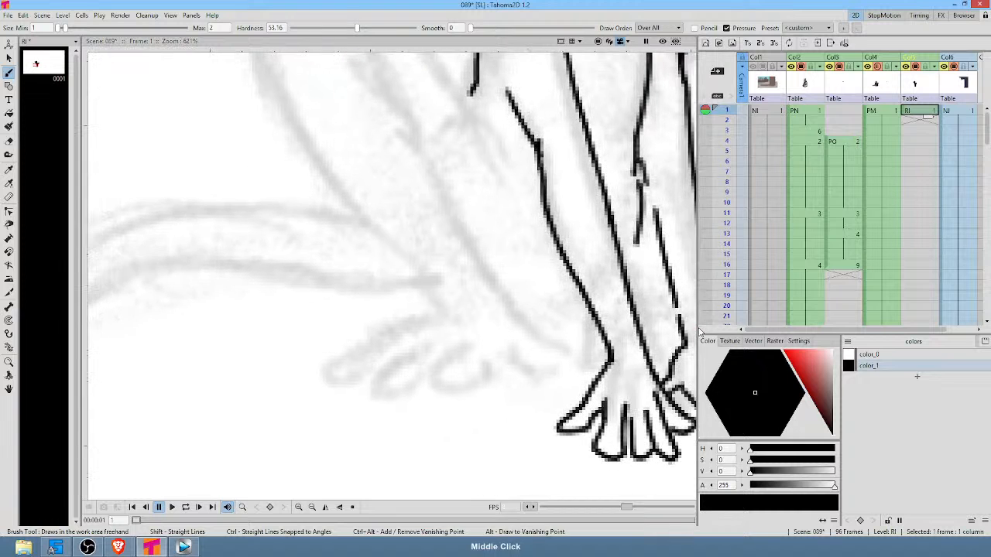
pyautogui.moveTo(437, 280)
pyautogui.mouseDown()
pyautogui.moveTo(421, 317)
pyautogui.moveTo(335, 365)
pyautogui.moveTo(334, 379)
pyautogui.moveTo(388, 374)
pyautogui.moveTo(398, 362)
pyautogui.moveTo(374, 405)
pyautogui.moveTo(388, 408)
pyautogui.moveTo(417, 381)
pyautogui.moveTo(430, 405)
pyautogui.moveTo(446, 406)
pyautogui.moveTo(455, 382)
pyautogui.moveTo(459, 406)
pyautogui.moveTo(481, 407)
pyautogui.moveTo(484, 343)
pyautogui.moveTo(515, 370)
pyautogui.moveTo(539, 359)
pyautogui.moveTo(495, 310)
pyautogui.moveTo(563, 353)
pyautogui.moveTo(608, 351)
pyautogui.mouseUp()
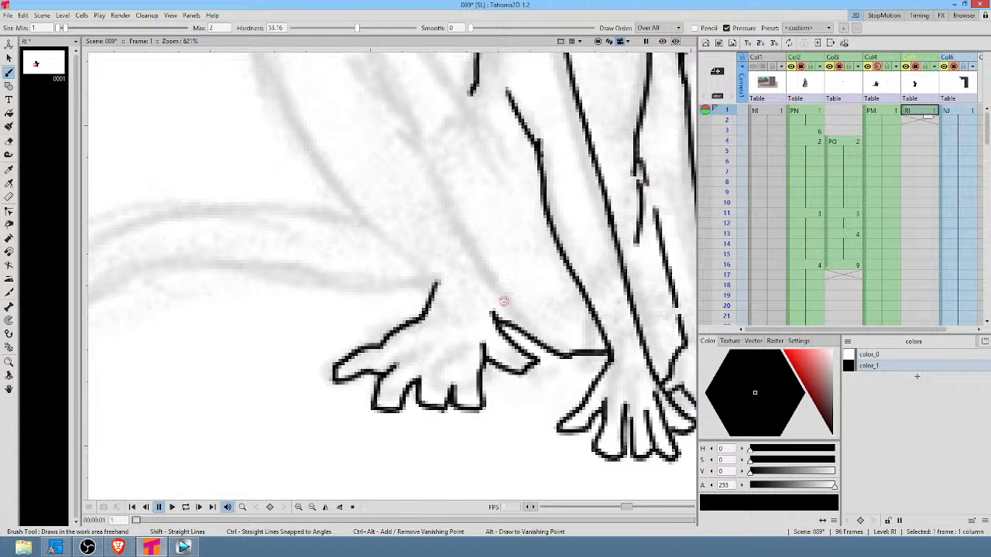
pyautogui.moveTo(512, 219); pyautogui.dragTo(586, 407)
pyautogui.moveTo(552, 297)
pyautogui.mouseDown()
pyautogui.moveTo(351, 110)
pyautogui.moveTo(329, 103)
pyautogui.moveTo(287, 128)
pyautogui.moveTo(308, 129)
pyautogui.moveTo(292, 150)
pyautogui.moveTo(313, 171)
pyautogui.moveTo(360, 304)
pyautogui.moveTo(416, 393)
pyautogui.moveTo(487, 465)
pyautogui.mouseUp()
# Erase the tail-side ankle line and redraw it curving closer to the end of the shin.
pyautogui.moveTo(546, 364)
pyautogui.mouseDown()
pyautogui.moveTo(576, 348)
pyautogui.moveTo(571, 199)
pyautogui.mouseUp()
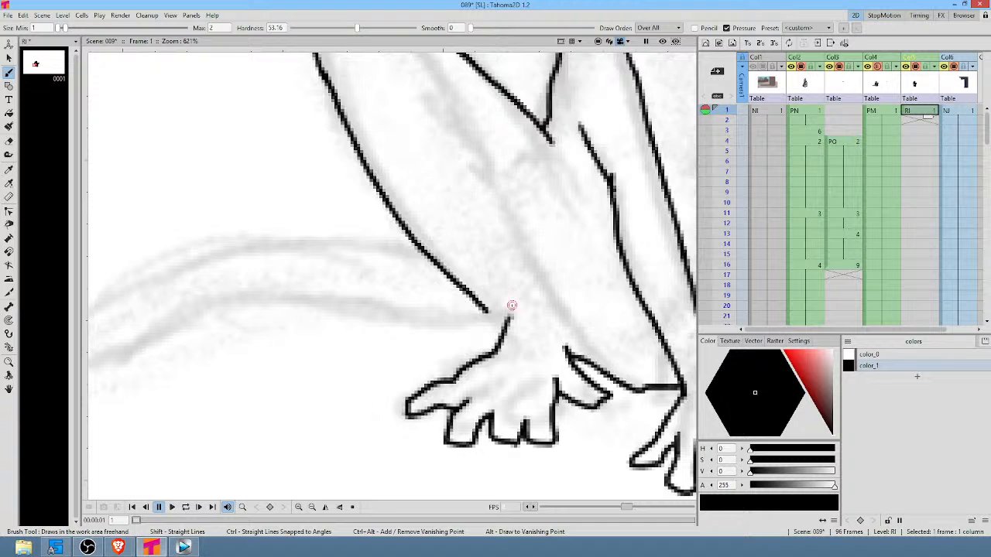
pyautogui.press('a')
pyautogui.moveTo(519, 291); pyautogui.dragTo(534, 276)
pyautogui.press('b')
pyautogui.moveTo(500, 338); pyautogui.dragTo(492, 318)
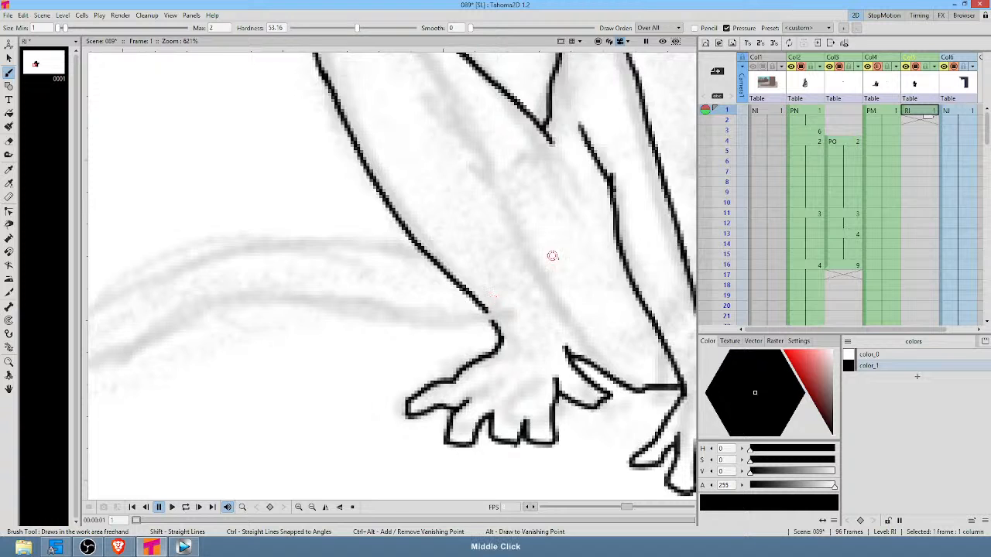
# Ink the inner line of the tail-side leg from below the knee to the ankle, with jagged fur tufts midway.
pyautogui.middleClick(493, 300)
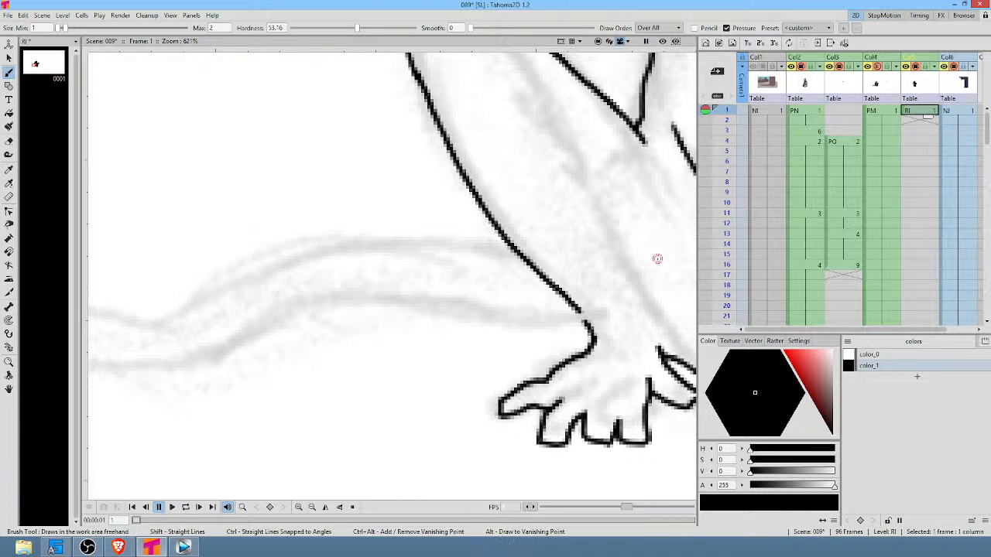
pyautogui.middleClick(604, 284)
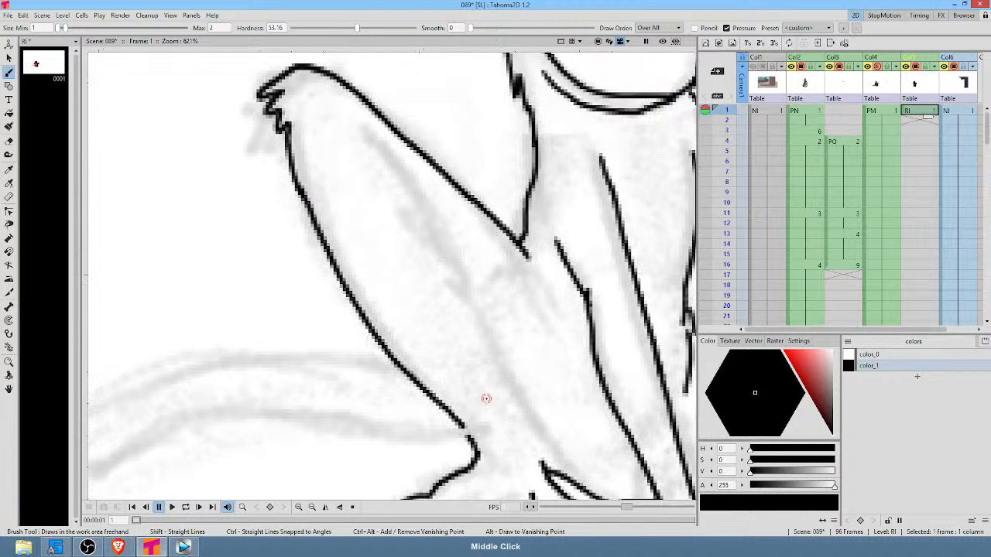
pyautogui.moveTo(356, 126)
pyautogui.mouseDown()
pyautogui.moveTo(432, 209)
pyautogui.moveTo(474, 287)
pyautogui.moveTo(477, 339)
pyautogui.mouseUp()
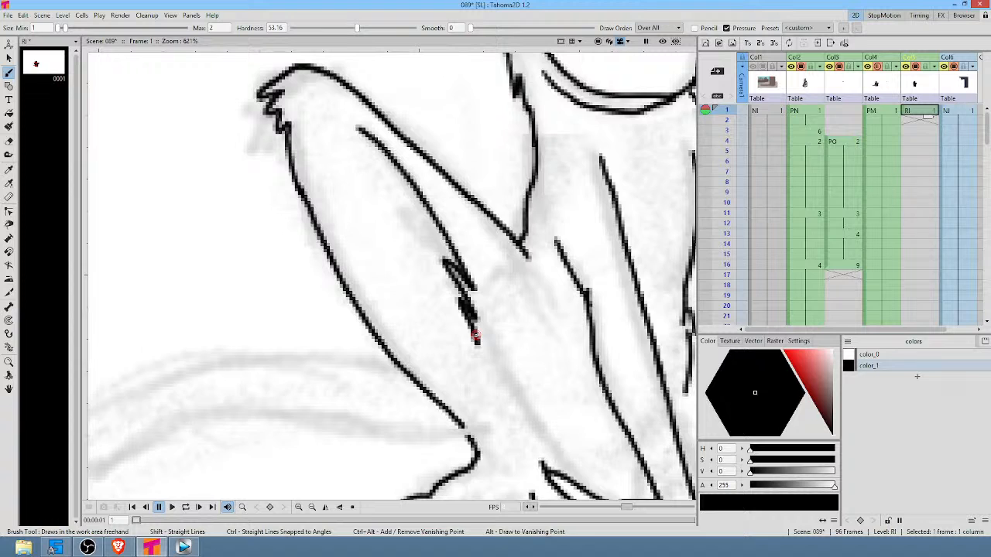
pyautogui.moveTo(478, 350); pyautogui.dragTo(528, 438)
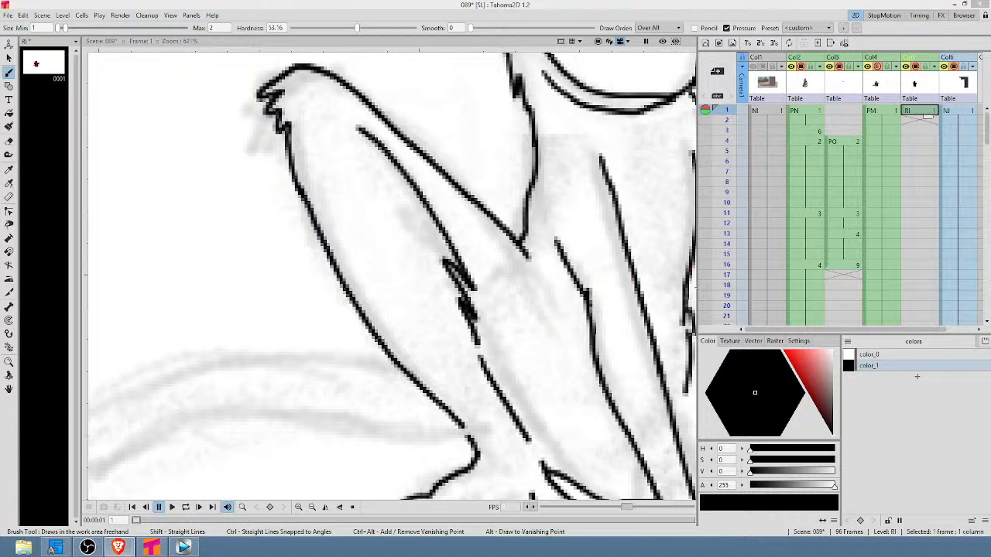
# Ink the short bottom line of the body between the two wrists.
pyautogui.middleClick(630, 358)
pyautogui.moveTo(628, 354); pyautogui.dragTo(436, 327)
pyautogui.moveTo(588, 373); pyautogui.dragTo(610, 201)
pyautogui.moveTo(498, 308); pyautogui.dragTo(541, 282)
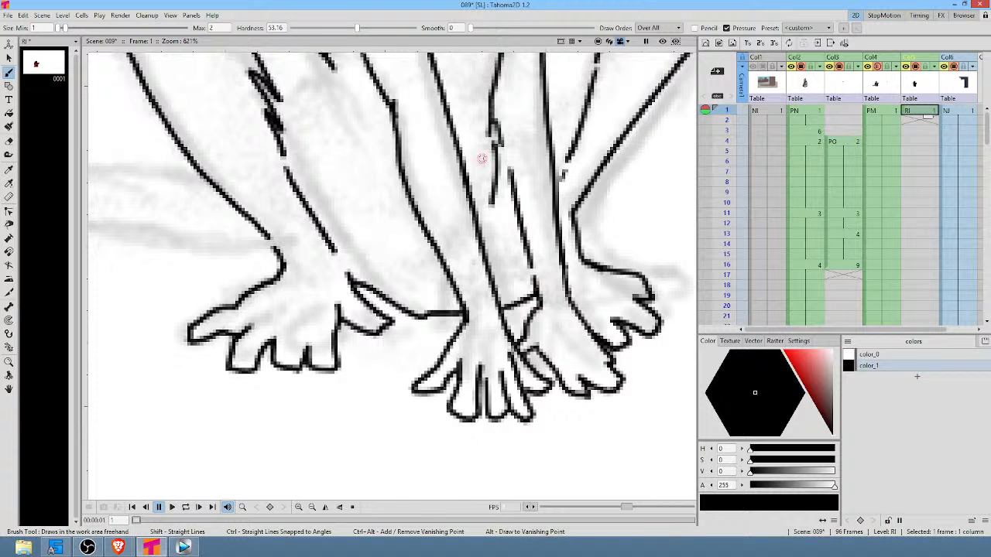
# Ink the face patch outline with two brow arches, cheek tufts and broken side edges, and thicken the far nostril.
pyautogui.moveTo(500, 194); pyautogui.dragTo(613, 340)
pyautogui.moveTo(554, 198); pyautogui.dragTo(513, 456)
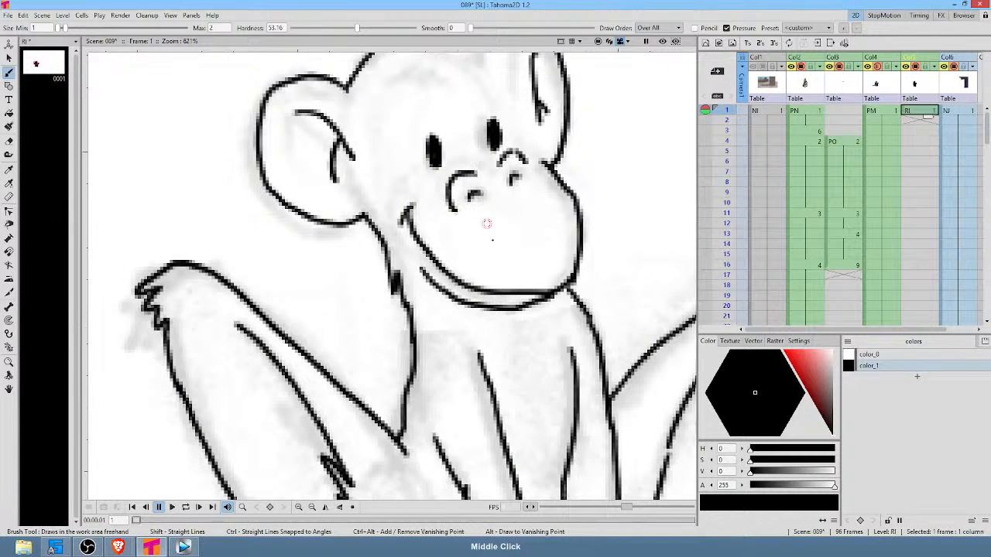
pyautogui.moveTo(488, 224); pyautogui.dragTo(526, 202)
pyautogui.moveTo(416, 228)
pyautogui.mouseDown()
pyautogui.moveTo(475, 160)
pyautogui.moveTo(495, 178)
pyautogui.moveTo(525, 157)
pyautogui.moveTo(547, 157)
pyautogui.moveTo(568, 179)
pyautogui.moveTo(572, 206)
pyautogui.mouseUp()
pyautogui.moveTo(422, 250); pyautogui.dragTo(433, 265)
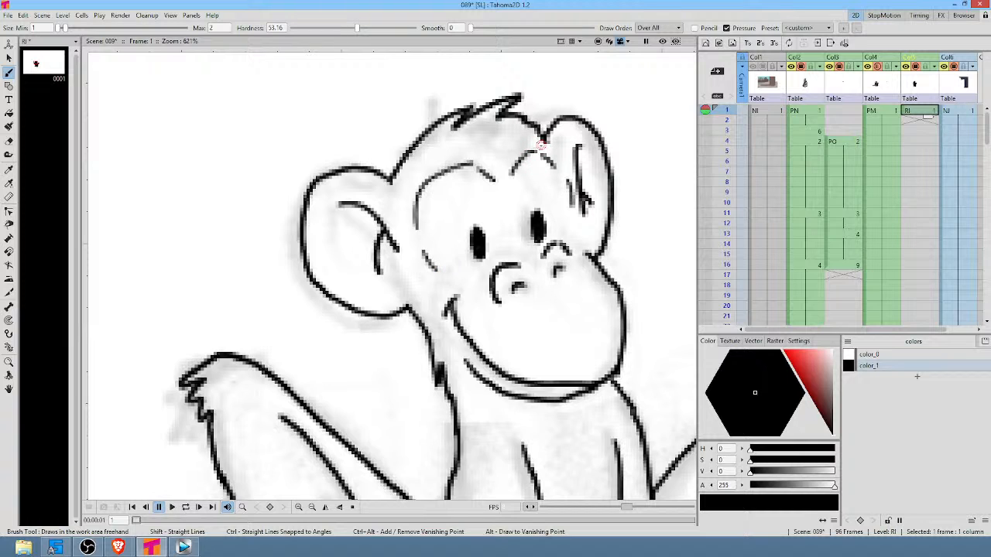
pyautogui.moveTo(575, 219); pyautogui.dragTo(589, 251)
pyautogui.moveTo(432, 279); pyautogui.dragTo(423, 290)
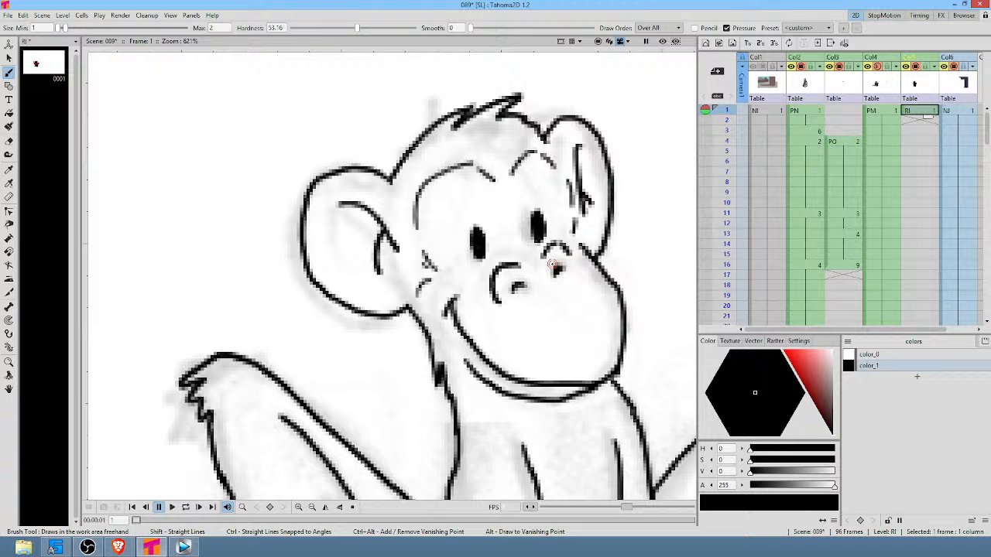
pyautogui.moveTo(517, 287); pyautogui.dragTo(532, 291)
# Inspect the inked body and legs up close and the whole monkey at a wider view.
pyautogui.moveTo(619, 297); pyautogui.dragTo(527, 159)
pyautogui.moveTo(596, 280); pyautogui.dragTo(578, 247)
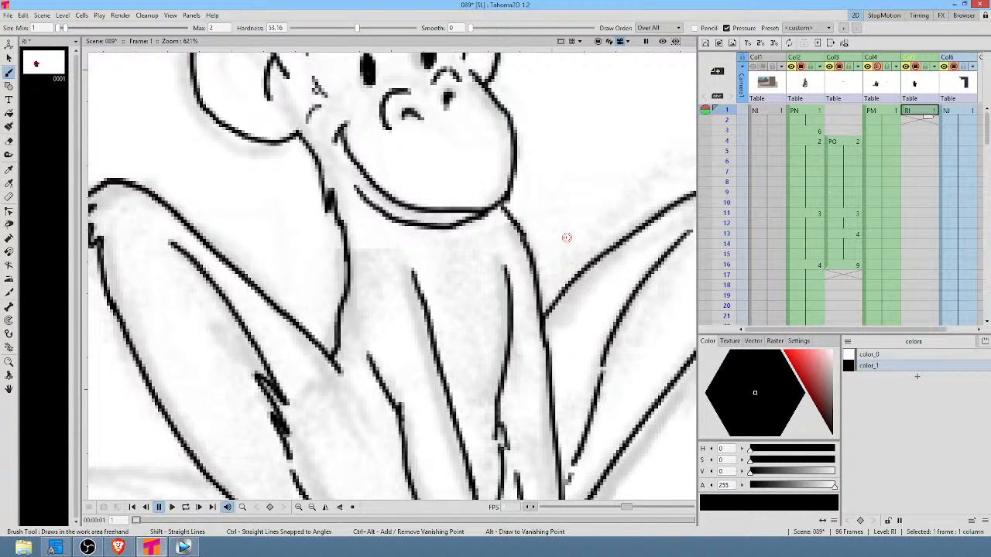
pyautogui.moveTo(593, 266); pyautogui.dragTo(564, 191)
pyautogui.moveTo(601, 283)
pyautogui.mouseDown()
pyautogui.moveTo(586, 205)
pyautogui.moveTo(636, 219)
pyautogui.moveTo(567, 263)
pyautogui.mouseUp()
pyautogui.moveTo(610, 214); pyautogui.dragTo(596, 290)
pyautogui.scroll(-7, 372, 230)
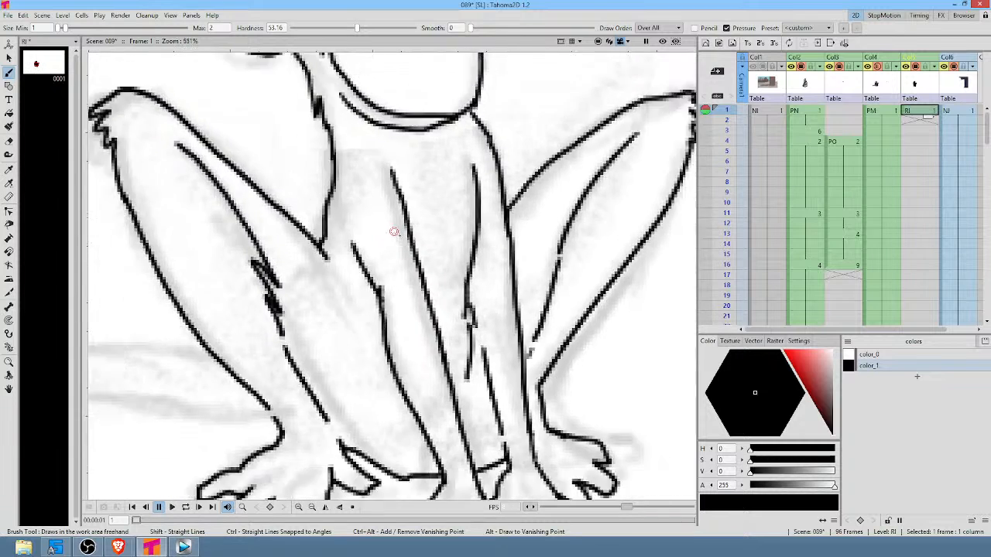
pyautogui.moveTo(420, 225); pyautogui.dragTo(454, 244)
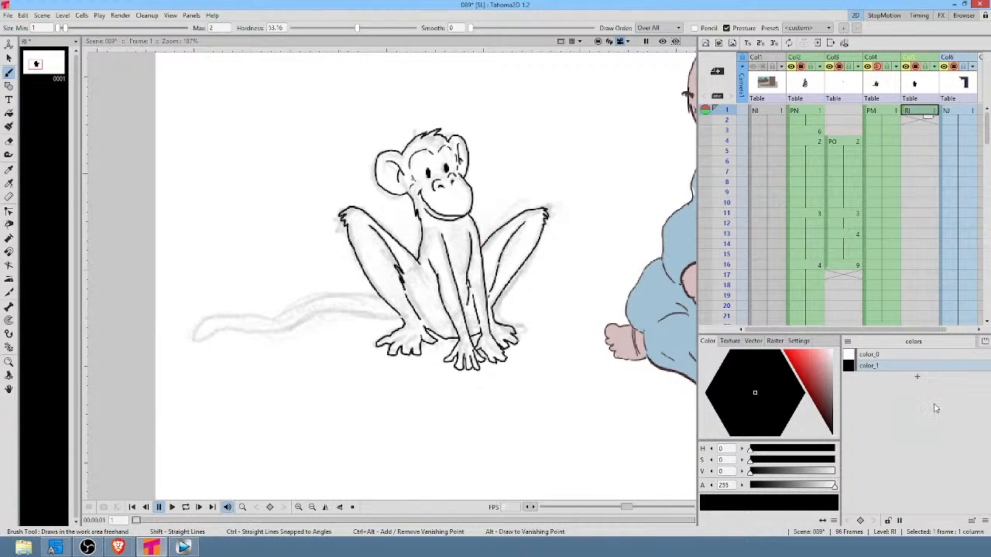
# Add two palette colours: a muted red and a pale pink with hue 0, saturation 13 and value 88.
pyautogui.click(814, 381)
pyautogui.click(917, 387)
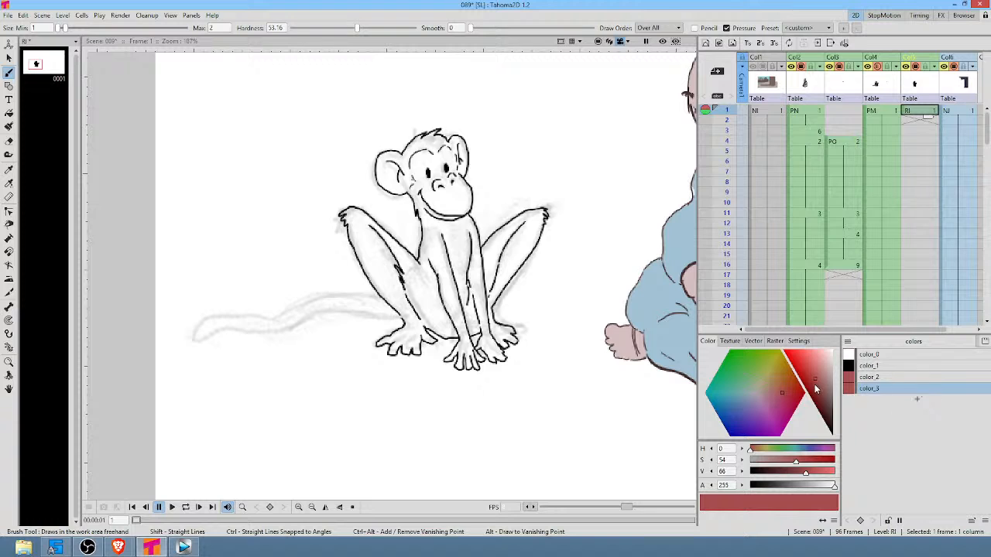
pyautogui.moveTo(813, 374)
pyautogui.mouseDown()
pyautogui.moveTo(810, 358)
pyautogui.moveTo(827, 360)
pyautogui.mouseUp()
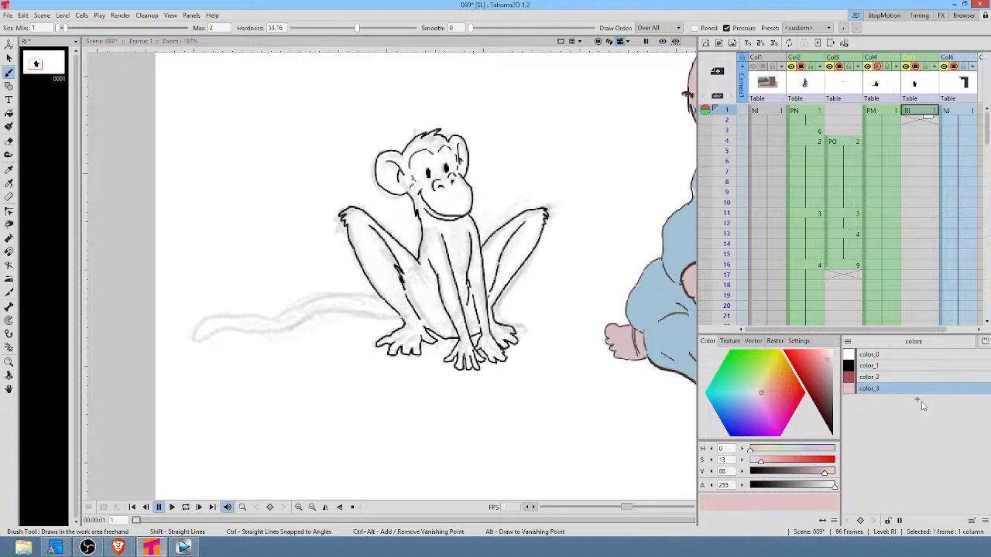
# Close the gaps in the face patch outline along the brows, cheek, chin and far side using the pale pink color_3.
pyautogui.click(900, 377)
pyautogui.scroll(5, 420, 172)
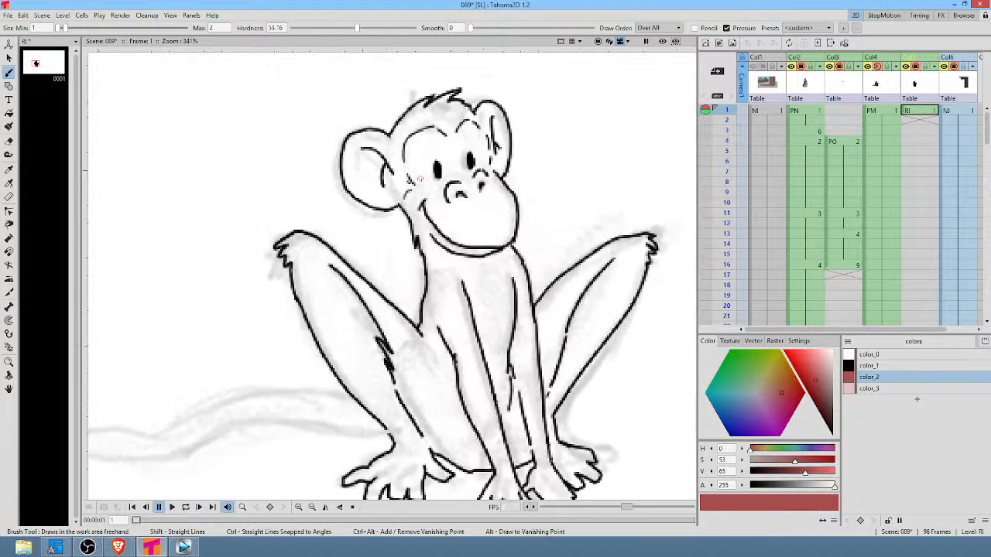
pyautogui.click(890, 389)
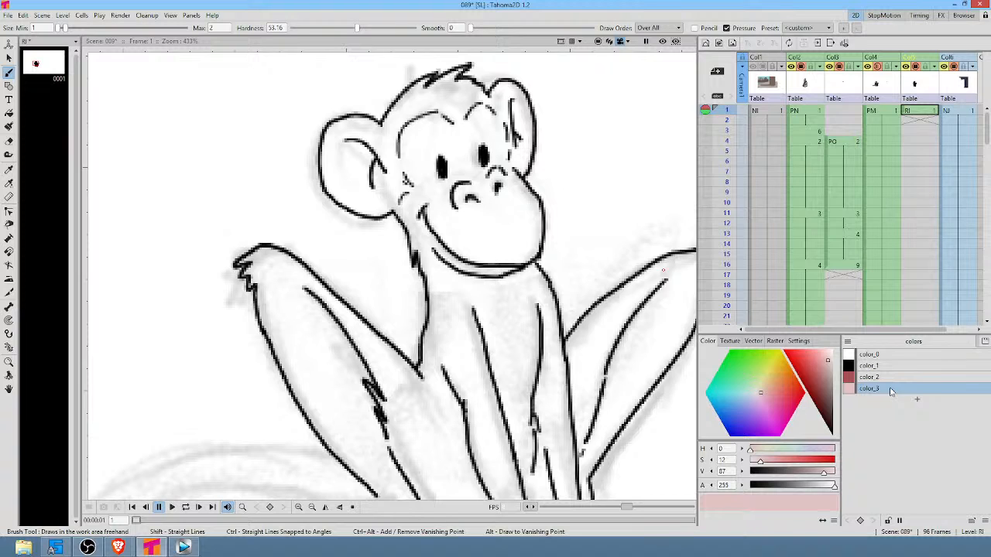
pyautogui.moveTo(466, 116)
pyautogui.mouseDown()
pyautogui.moveTo(459, 126)
pyautogui.moveTo(437, 112)
pyautogui.mouseUp()
pyautogui.moveTo(398, 149)
pyautogui.mouseDown()
pyautogui.moveTo(421, 192)
pyautogui.moveTo(407, 191)
pyautogui.moveTo(399, 212)
pyautogui.moveTo(441, 258)
pyautogui.mouseUp()
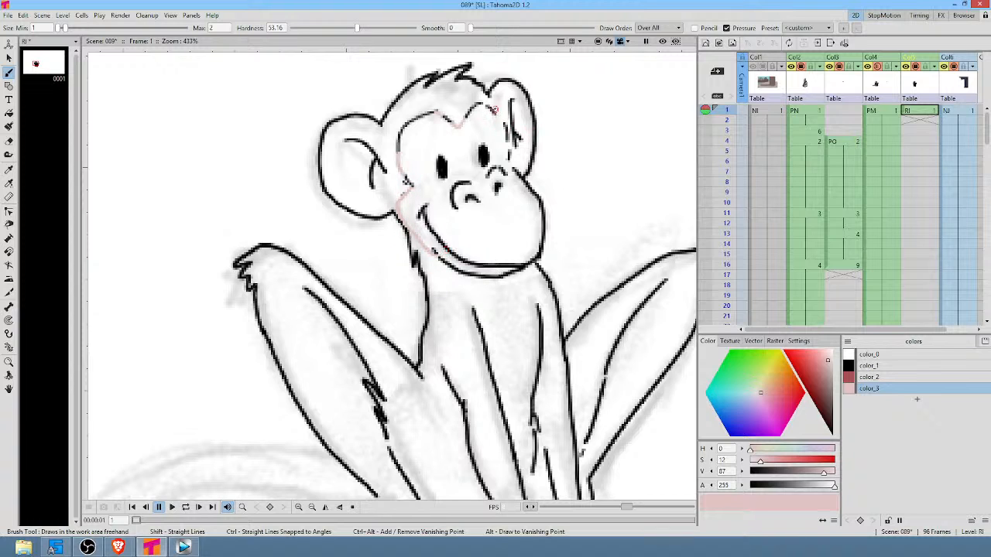
pyautogui.moveTo(496, 113)
pyautogui.mouseDown()
pyautogui.moveTo(519, 129)
pyautogui.moveTo(516, 152)
pyautogui.mouseUp()
# Set the Fill tool's type to Normal and fill the monkey's face and muzzle with pale pink.
pyautogui.press('f')
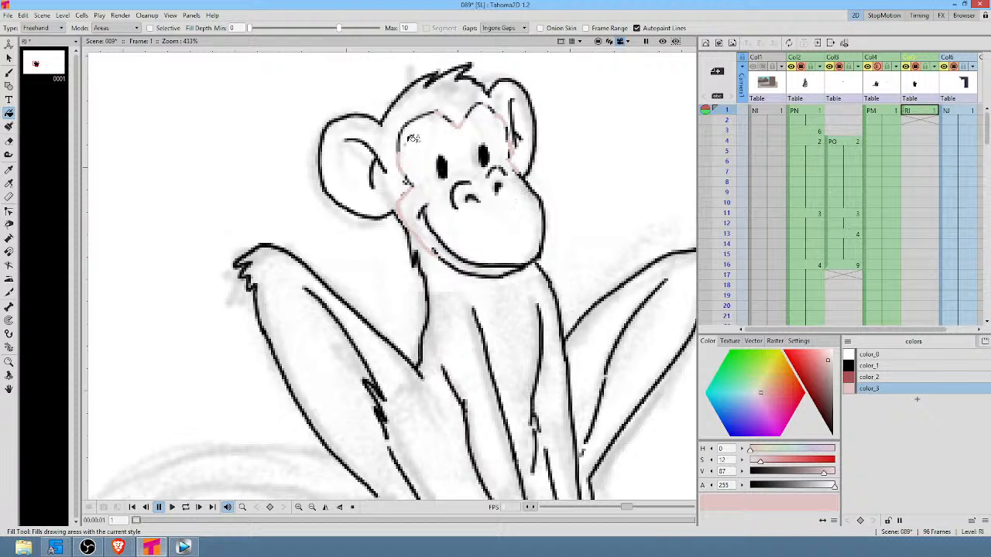
pyautogui.click(57, 28)
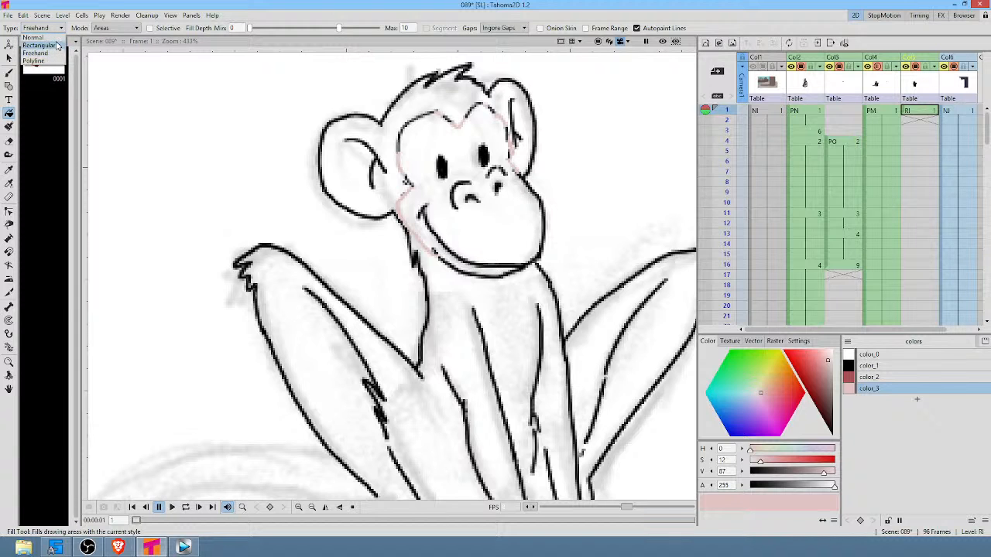
pyautogui.click(33, 37)
pyautogui.click(512, 206)
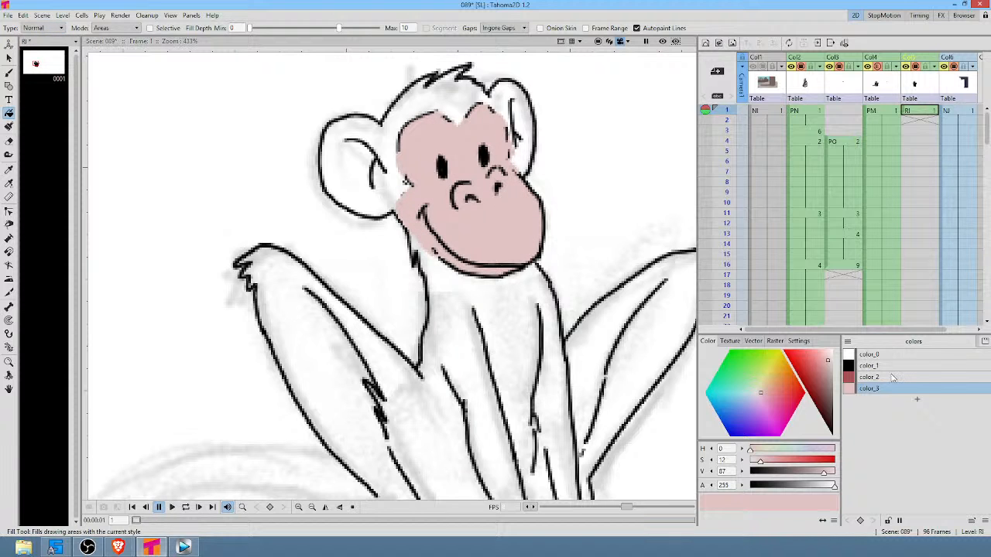
# Fill the monkey's body, head, ears and legs with the muted red color_2.
pyautogui.click(891, 376)
pyautogui.click(507, 312)
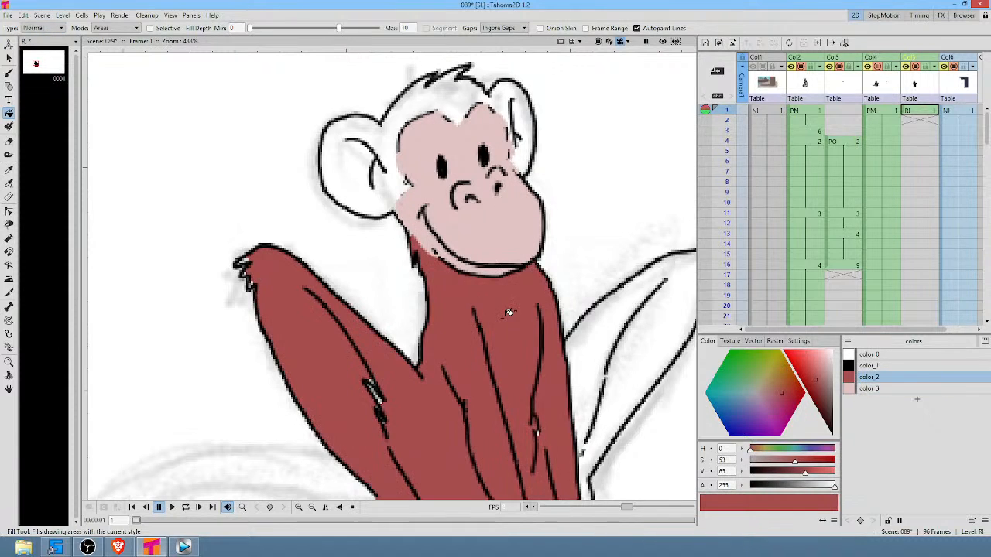
pyautogui.click(366, 164)
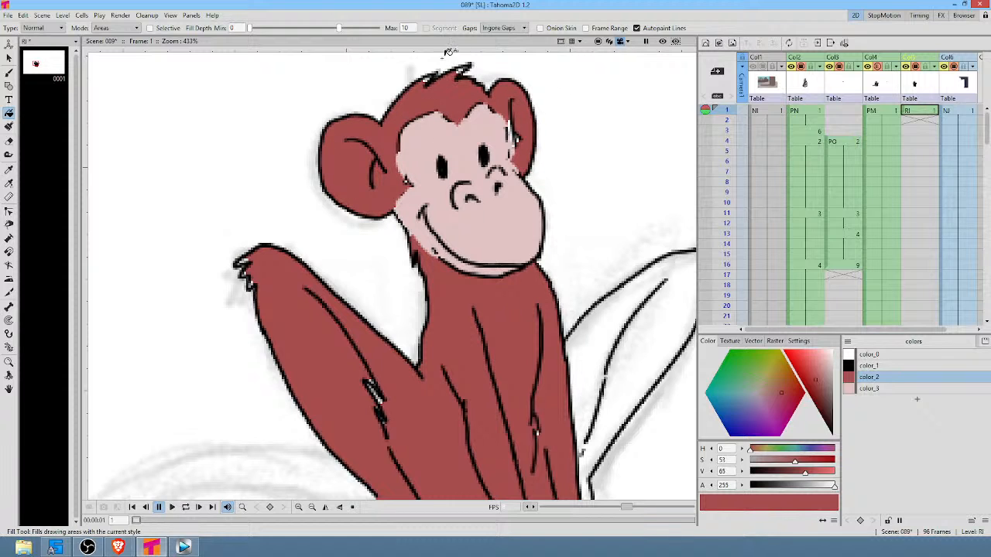
pyautogui.click(658, 328)
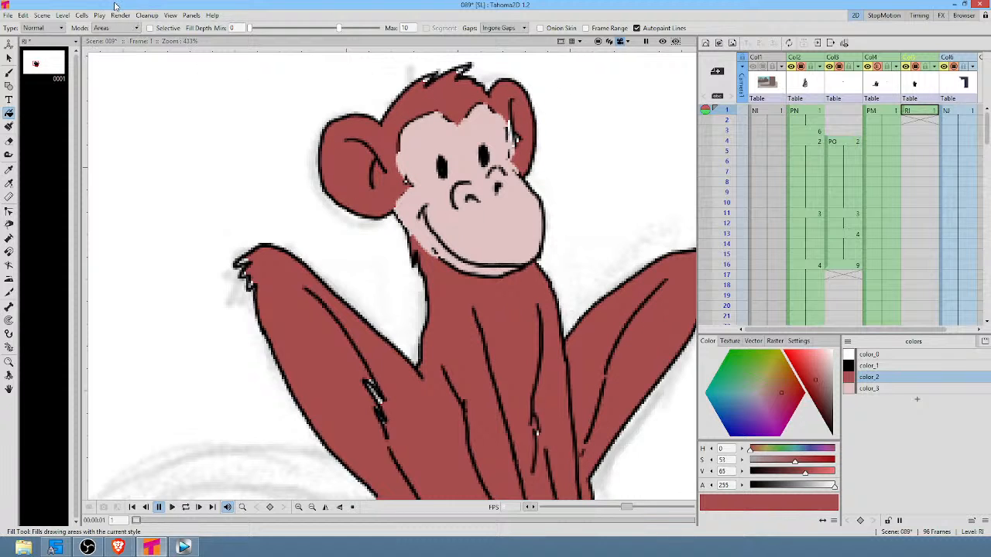
# Change the fill type to Freehand and fill the unpainted gaps in the tail-side knee's fur tuft with muted red.
pyautogui.click(42, 28)
pyautogui.click(35, 53)
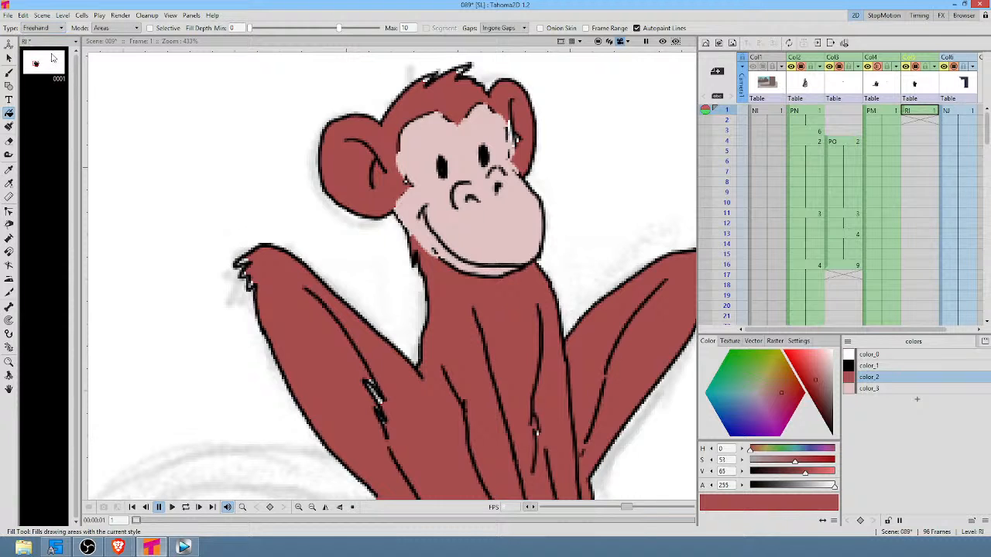
pyautogui.moveTo(254, 232)
pyautogui.mouseDown()
pyautogui.moveTo(275, 296)
pyautogui.moveTo(257, 240)
pyautogui.mouseUp()
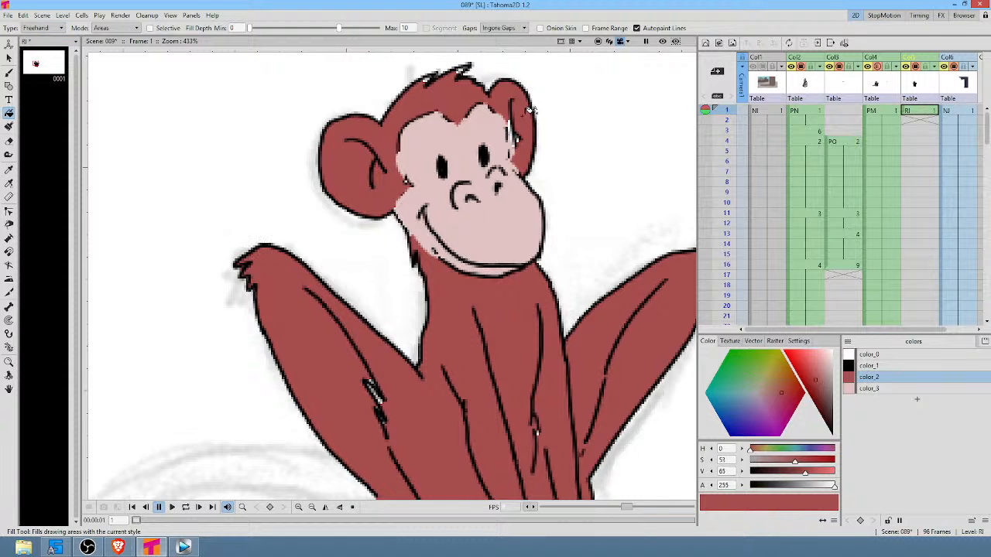
# Fill the unpainted gaps beside the far ear and in the tail-side thigh's fur tuft with muted red color_2 using Freehand fill.
pyautogui.moveTo(512, 117)
pyautogui.mouseDown()
pyautogui.moveTo(537, 88)
pyautogui.moveTo(517, 84)
pyautogui.moveTo(538, 103)
pyautogui.mouseUp()
pyautogui.moveTo(609, 270); pyautogui.dragTo(595, 131)
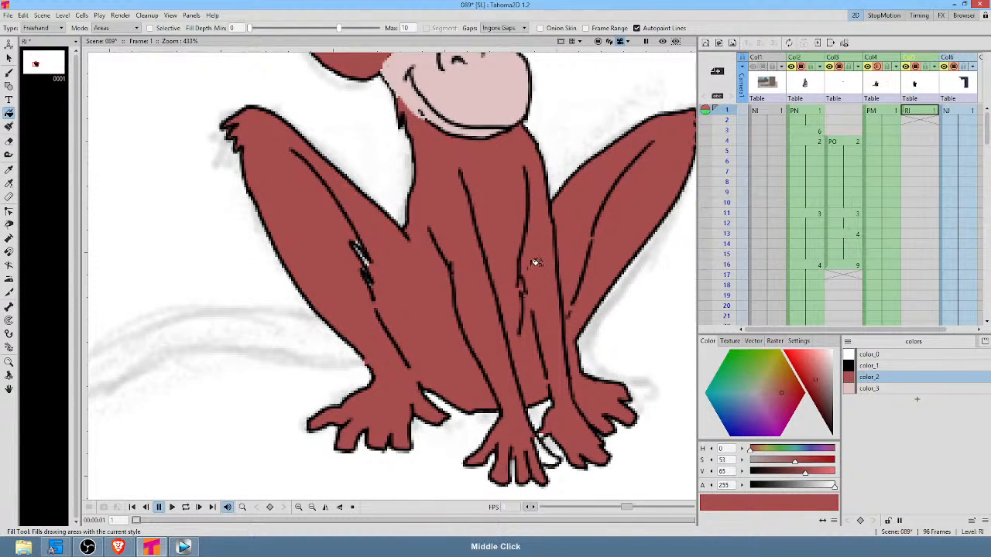
pyautogui.moveTo(359, 216); pyautogui.dragTo(340, 217)
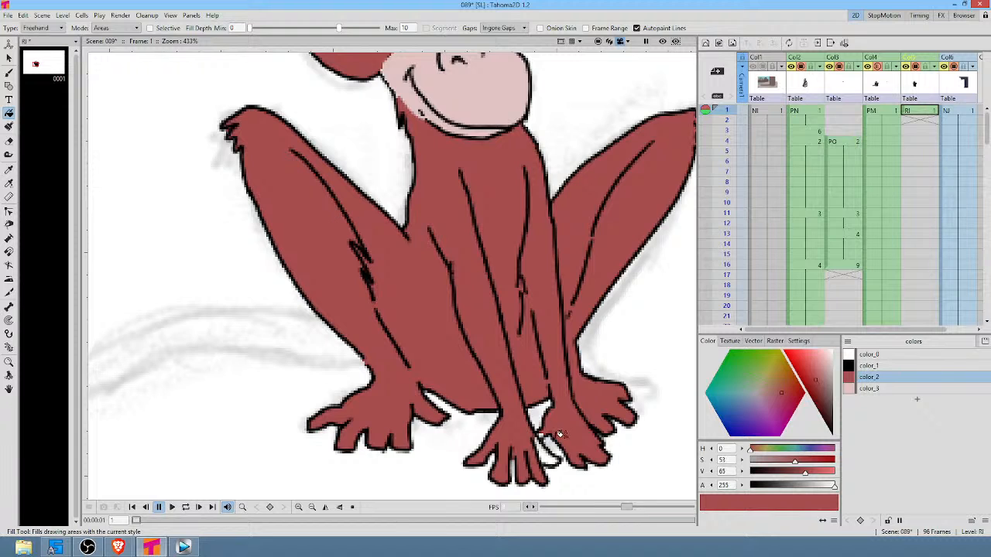
# Undo the freehand fill between the front hands, set the fill type to Normal and fill the unpainted finger there with muted red.
pyautogui.moveTo(557, 417)
pyautogui.mouseDown()
pyautogui.moveTo(539, 437)
pyautogui.moveTo(563, 416)
pyautogui.moveTo(560, 441)
pyautogui.moveTo(534, 436)
pyautogui.moveTo(558, 467)
pyautogui.moveTo(570, 451)
pyautogui.moveTo(549, 434)
pyautogui.mouseUp()
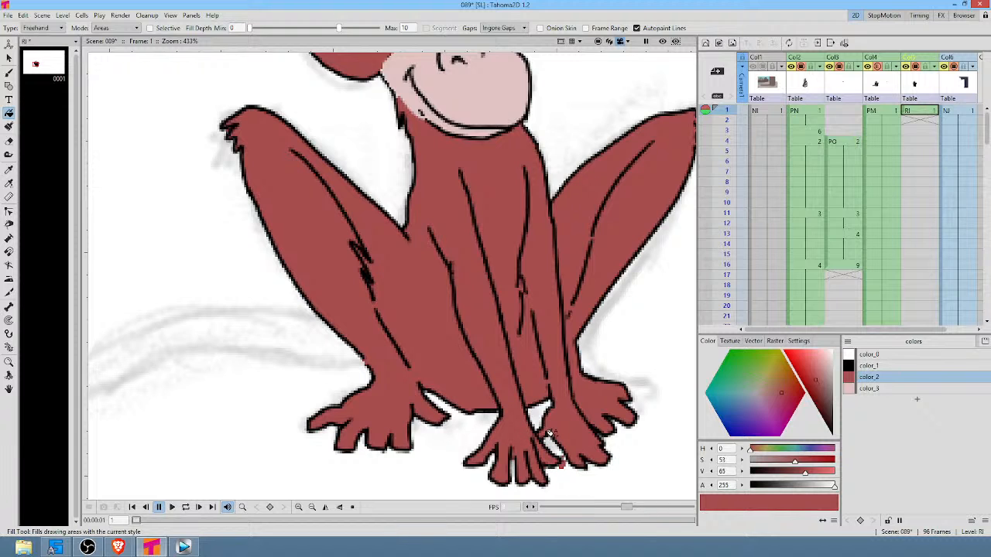
pyautogui.hotkey('ctrl', 'z')
pyautogui.click(47, 28)
pyautogui.click(53, 36)
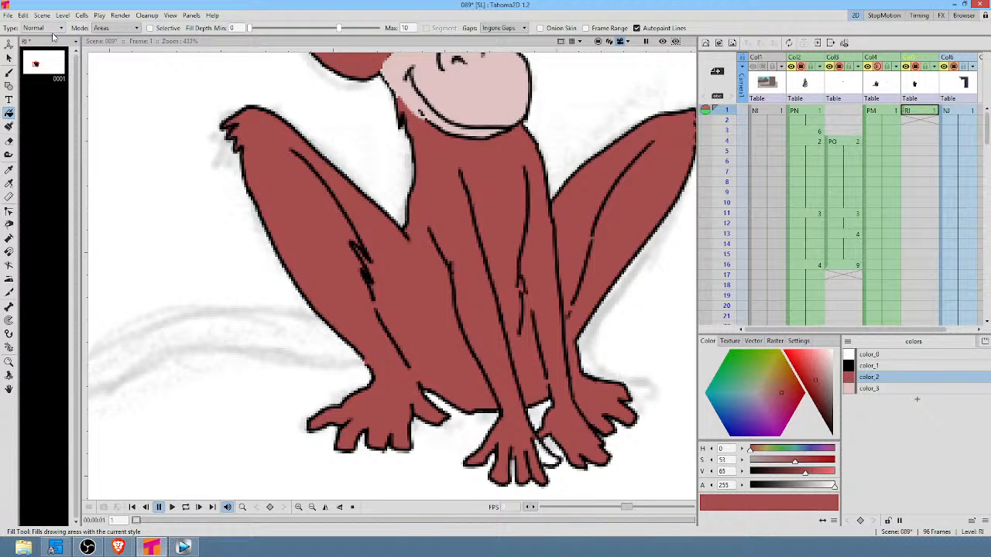
pyautogui.click(551, 447)
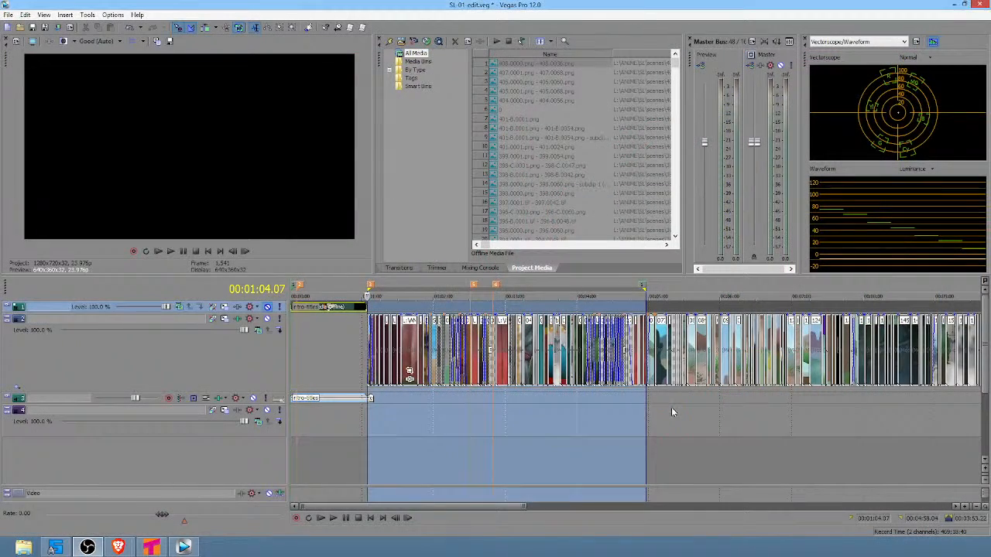
# Switch to the Vegas Pro edit and mark the scenes from about 00:05:25 to 00:05:49 on the timeline for review.
pyautogui.click(671, 412)
pyautogui.scroll(5, 671, 407)
pyautogui.moveTo(674, 407); pyautogui.dragTo(844, 425)
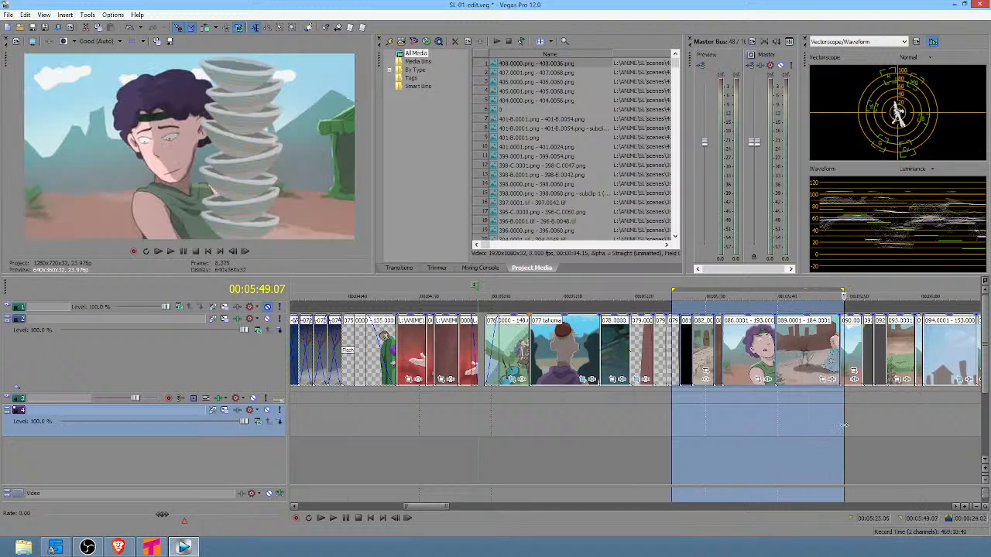
pyautogui.click(820, 424)
pyautogui.hscroll(3, 859, 431)
pyautogui.hscroll(2, 859, 432)
# Review the following stretches of the film by marking successive timeline ranges, including about 00:08:56 to 00:11:56.
pyautogui.moveTo(527, 415); pyautogui.dragTo(780, 440)
pyautogui.hscroll(2, 772, 447)
pyautogui.hscroll(4, 771, 447)
pyautogui.moveTo(320, 415); pyautogui.dragTo(836, 432)
pyautogui.scroll(-5, 841, 434)
pyautogui.moveTo(692, 431); pyautogui.dragTo(852, 430)
pyautogui.hscroll(6, 721, 431)
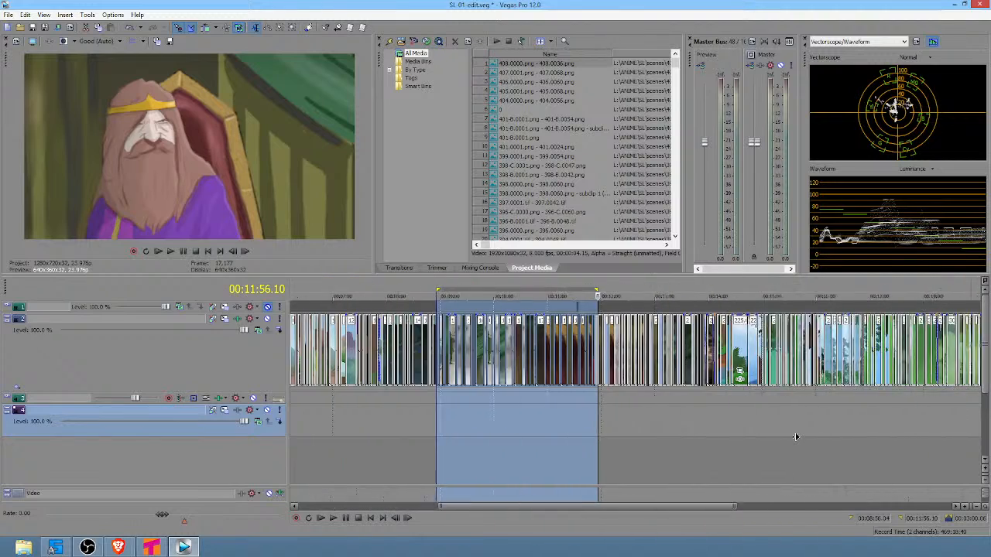
# Mark the timeline from about 00:14:06 to 00:16:22, and examine the shorter riverside stretch of scenes 240 to 242.
pyautogui.moveTo(409, 422); pyautogui.dragTo(531, 420)
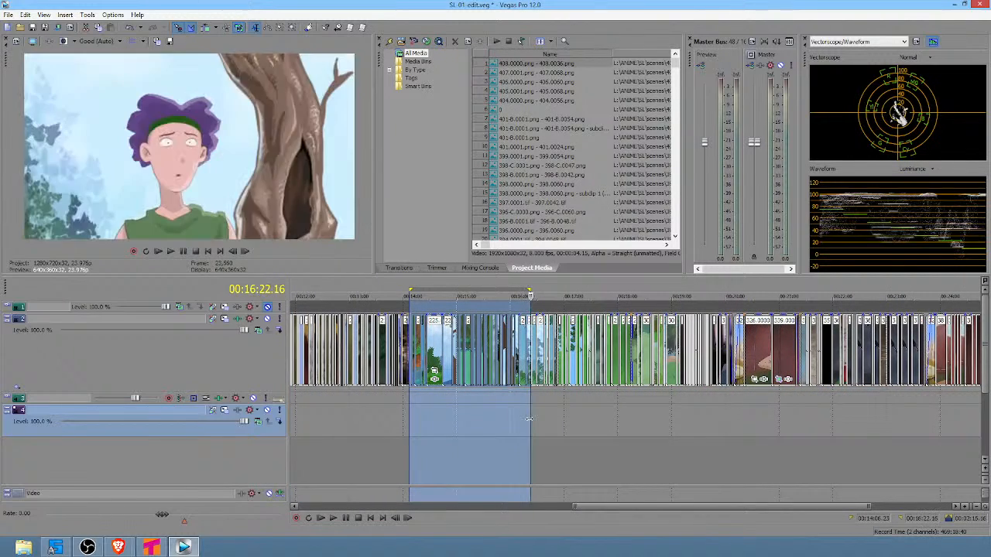
pyautogui.scroll(5, 529, 419)
pyautogui.moveTo(388, 419); pyautogui.dragTo(442, 428)
pyautogui.hscroll(-3, 454, 435)
pyautogui.moveTo(341, 426); pyautogui.dragTo(380, 430)
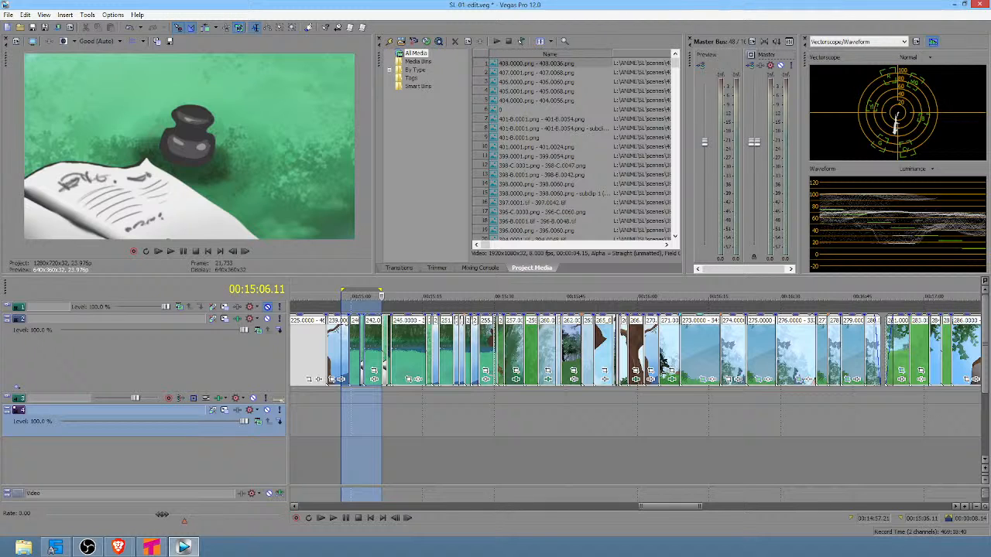
pyautogui.hotkey('alt', 'Tab')
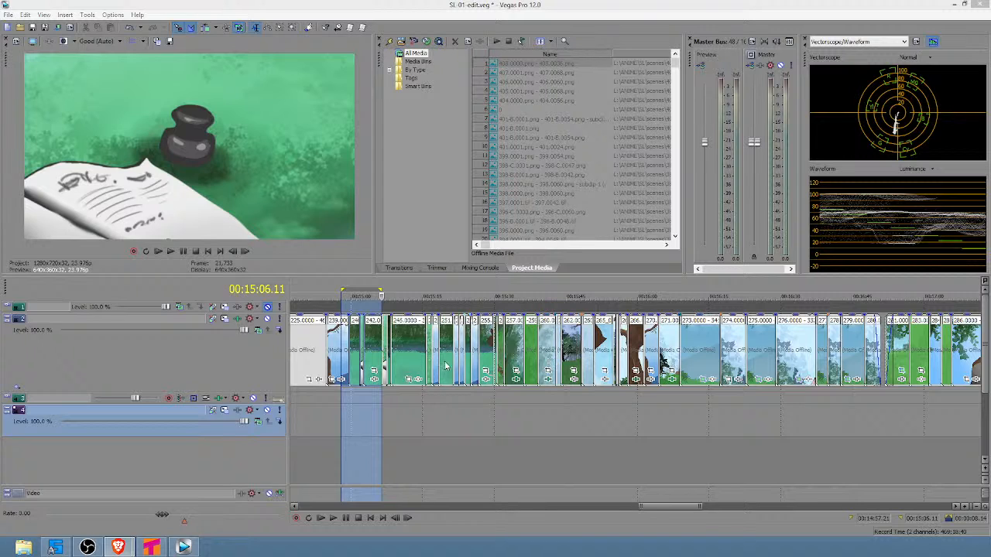
pyautogui.moveTo(379, 410)
pyautogui.mouseDown()
pyautogui.moveTo(395, 410)
pyautogui.moveTo(377, 411)
pyautogui.mouseUp()
pyautogui.scroll(5, 370, 408)
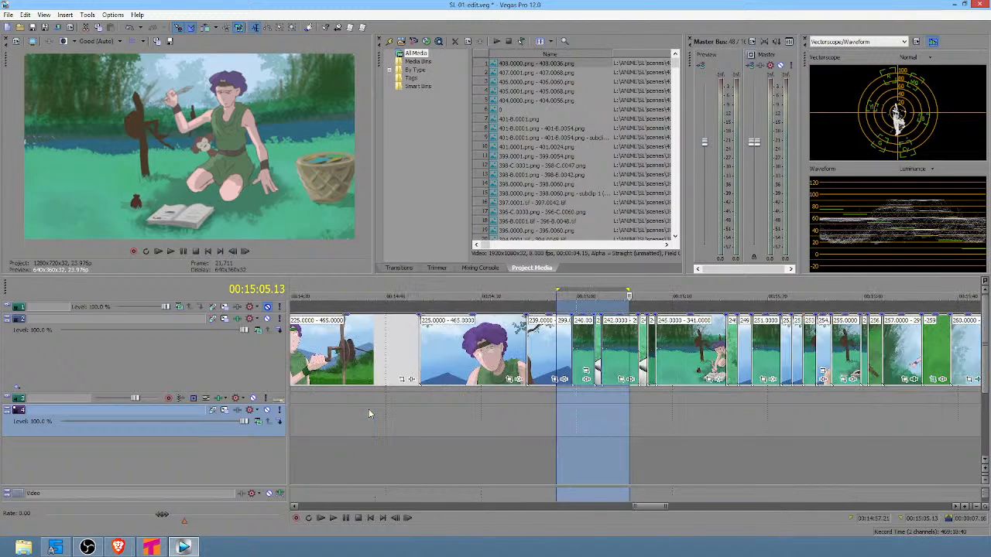
pyautogui.moveTo(567, 398); pyautogui.dragTo(610, 400)
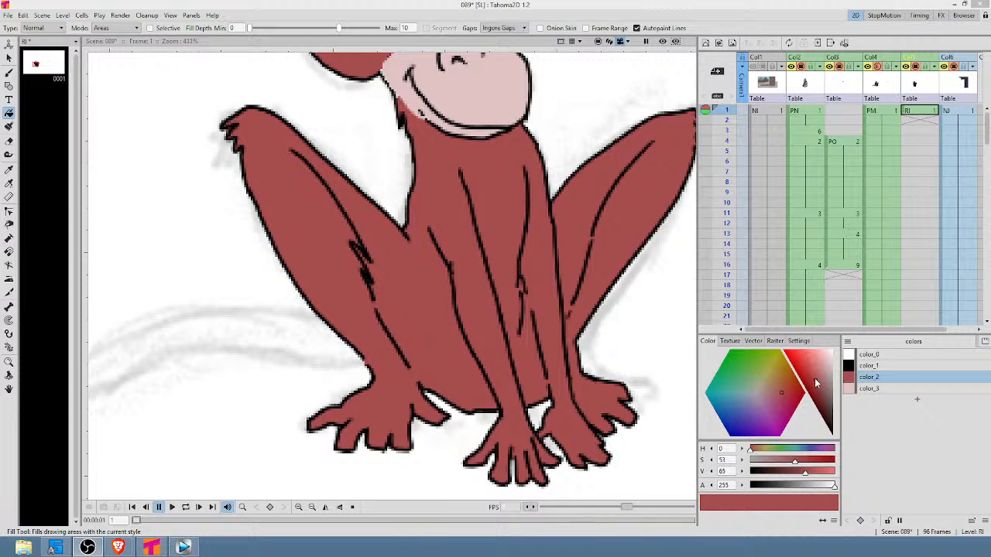
# Switch back to Tahoma2D and change the monkey's fur style color_2 to a duller reddish brown, about H 0, S 33, V 54.
pyautogui.moveTo(817, 380); pyautogui.dragTo(824, 388)
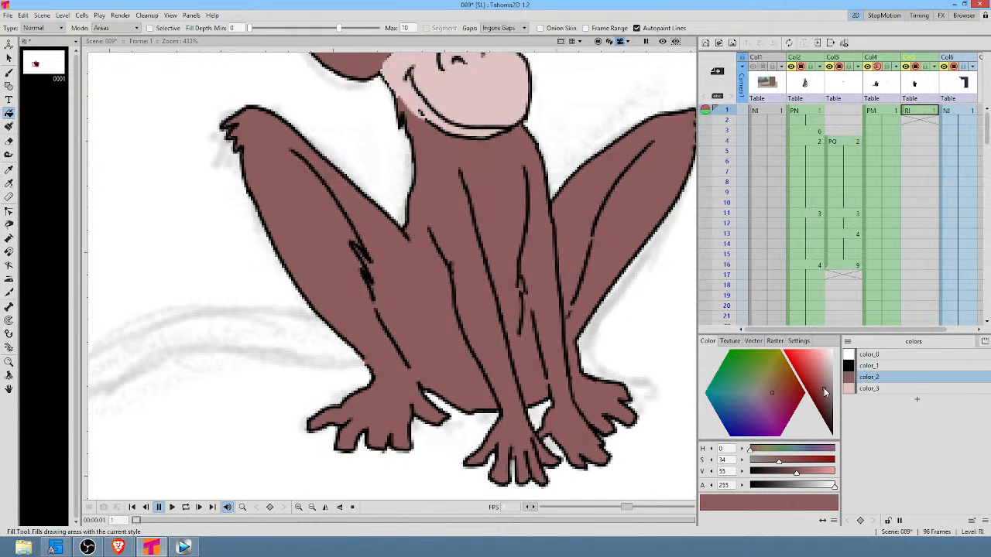
pyautogui.click(869, 389)
pyautogui.moveTo(479, 149); pyautogui.dragTo(452, 261)
pyautogui.scroll(-5, 453, 261)
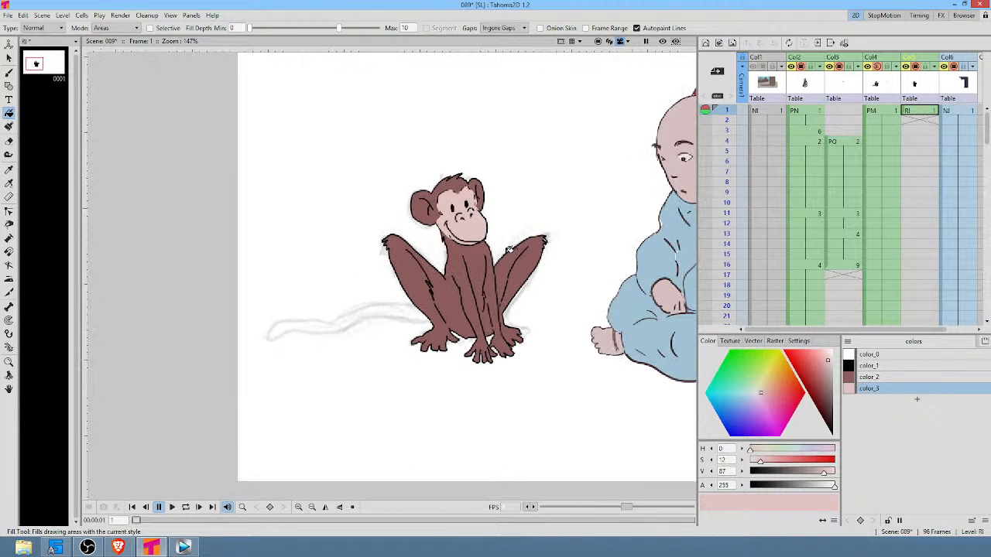
pyautogui.scroll(-15, 921, 155)
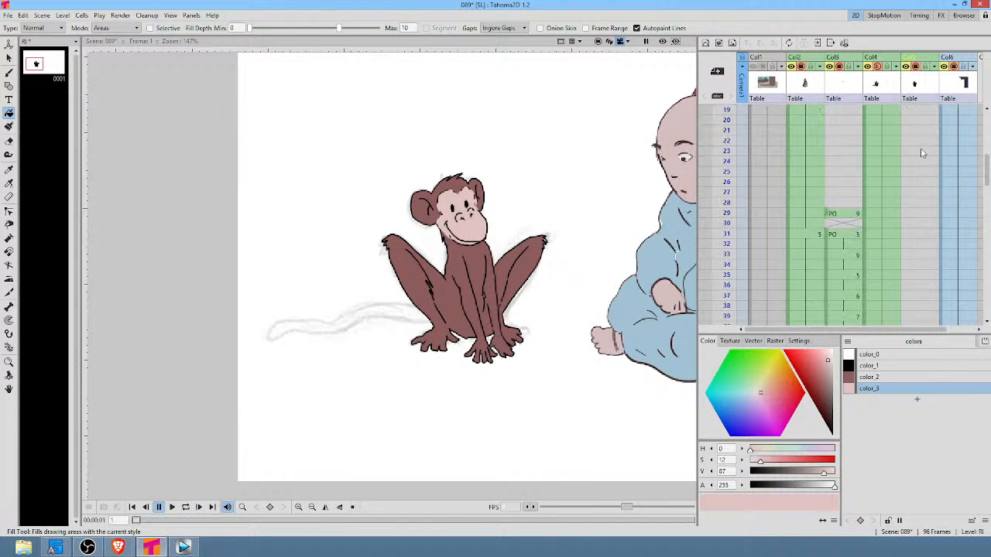
pyautogui.scroll(15, 922, 157)
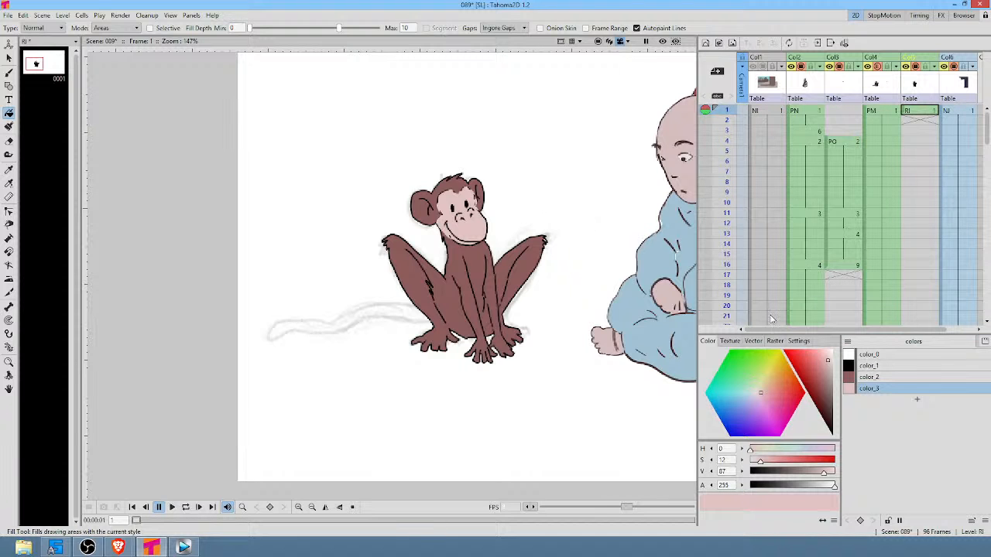
# Lighten the outline style color_1 from black to a dark grey with V 26 and inspect the monkey's face.
pyautogui.click(889, 366)
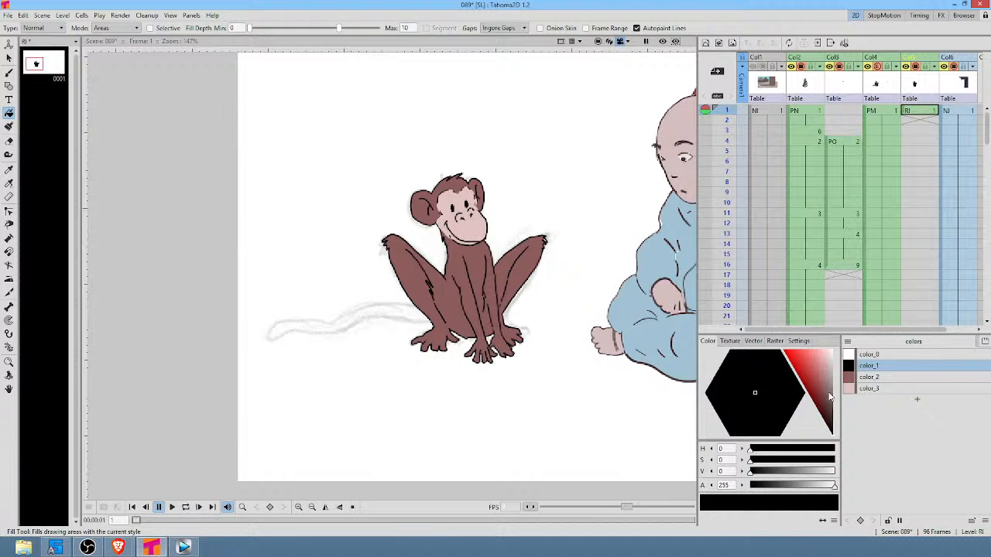
pyautogui.click(834, 422)
pyautogui.moveTo(834, 423); pyautogui.dragTo(835, 413)
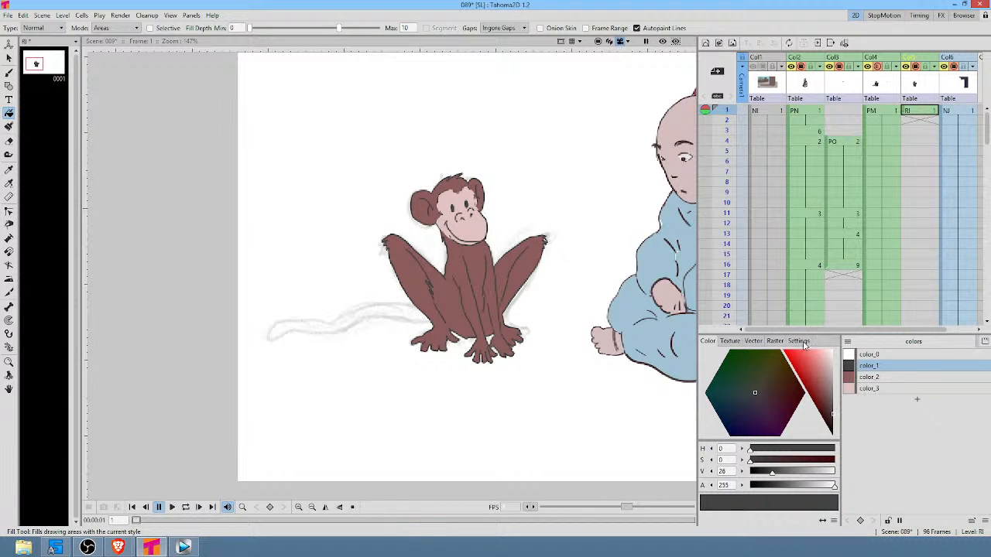
pyautogui.scroll(2, 455, 210)
pyautogui.scroll(1, 456, 209)
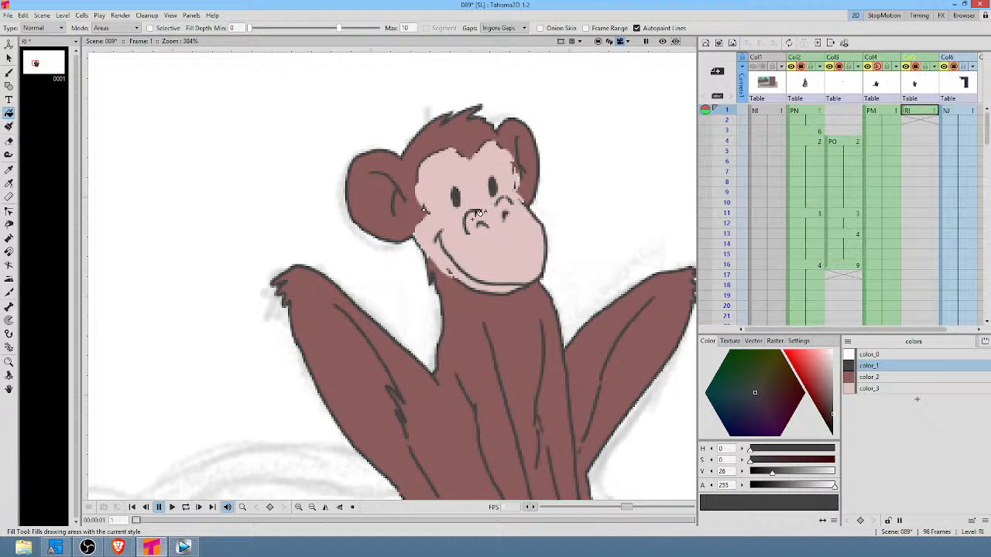
pyautogui.scroll(2, 546, 211)
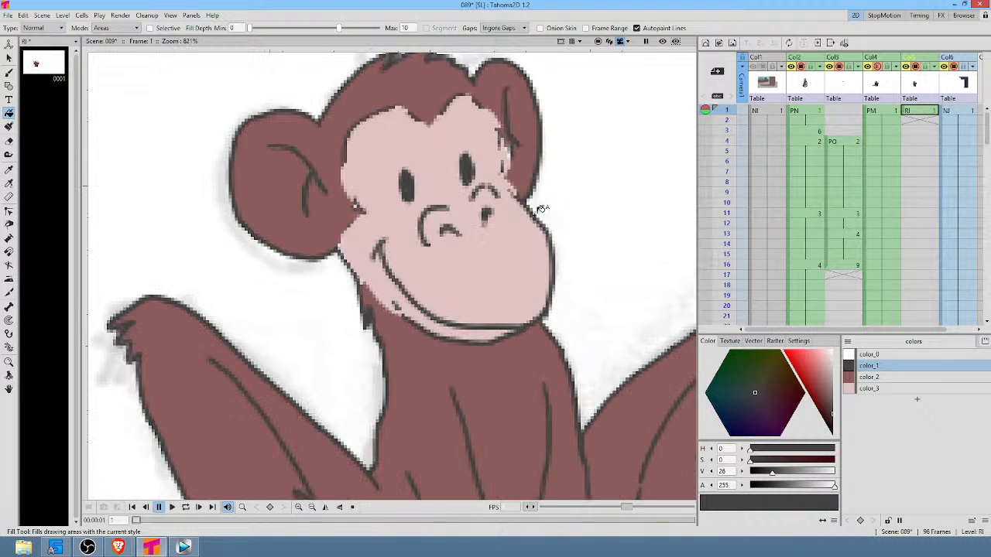
pyautogui.scroll(-2, 488, 196)
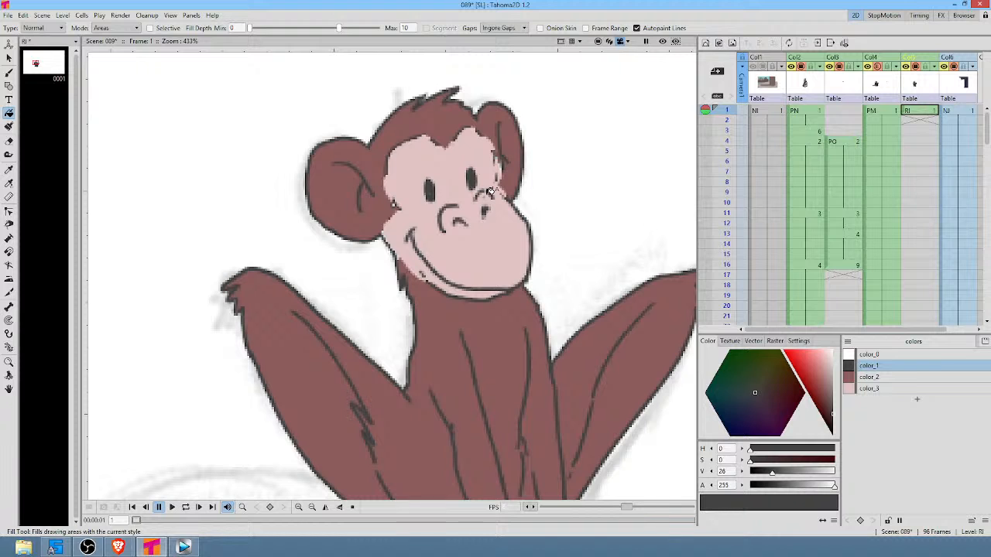
# Paint over the curved smile line on the muzzle with pale pink color_3, using the size 8 Smart Raster Painter on Lines & Areas.
pyautogui.click(907, 389)
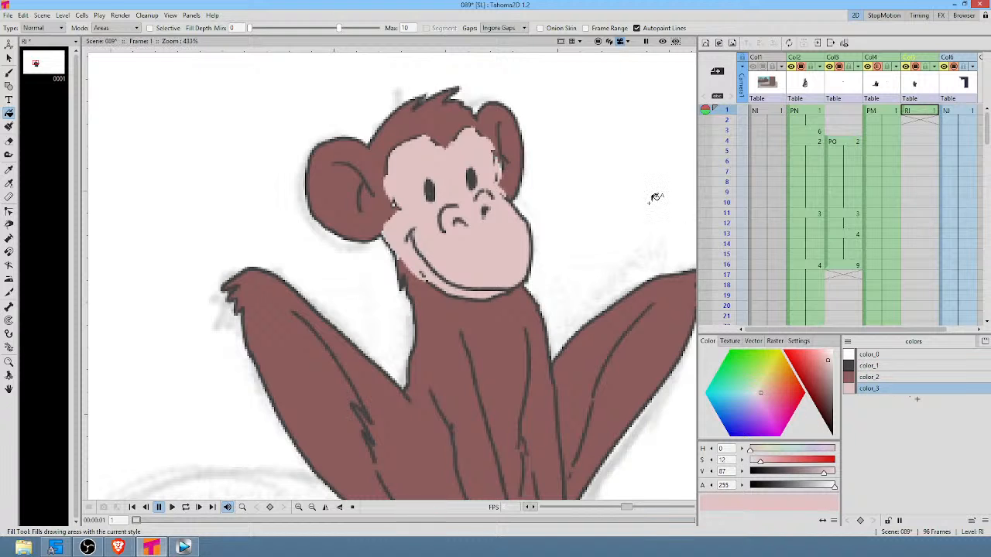
pyautogui.press('j')
pyautogui.moveTo(421, 228)
pyautogui.mouseDown()
pyautogui.moveTo(408, 226)
pyautogui.moveTo(447, 277)
pyautogui.moveTo(421, 267)
pyautogui.moveTo(457, 277)
pyautogui.moveTo(463, 266)
pyautogui.mouseUp()
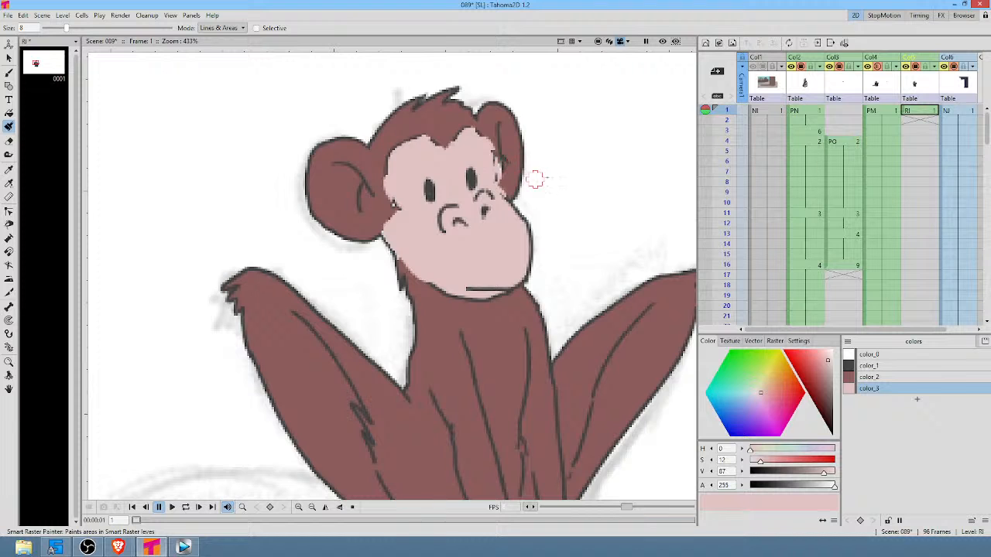
pyautogui.scroll(-3, 493, 182)
pyautogui.scroll(2, 490, 183)
pyautogui.scroll(1, 491, 184)
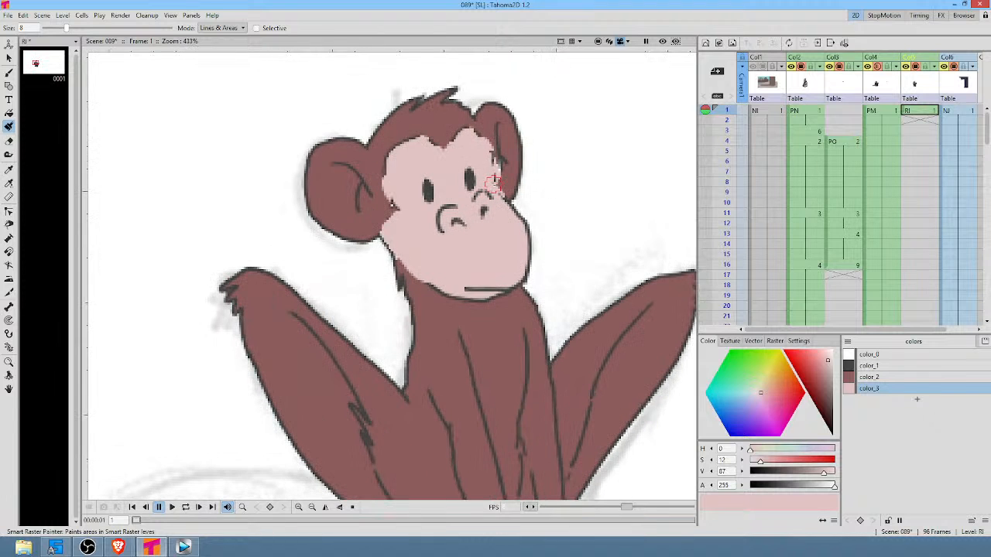
# Clean up the face patch edge beside the far ear with brown color_2, reducing the painter size to 3.
pyautogui.click(869, 376)
pyautogui.click(495, 172)
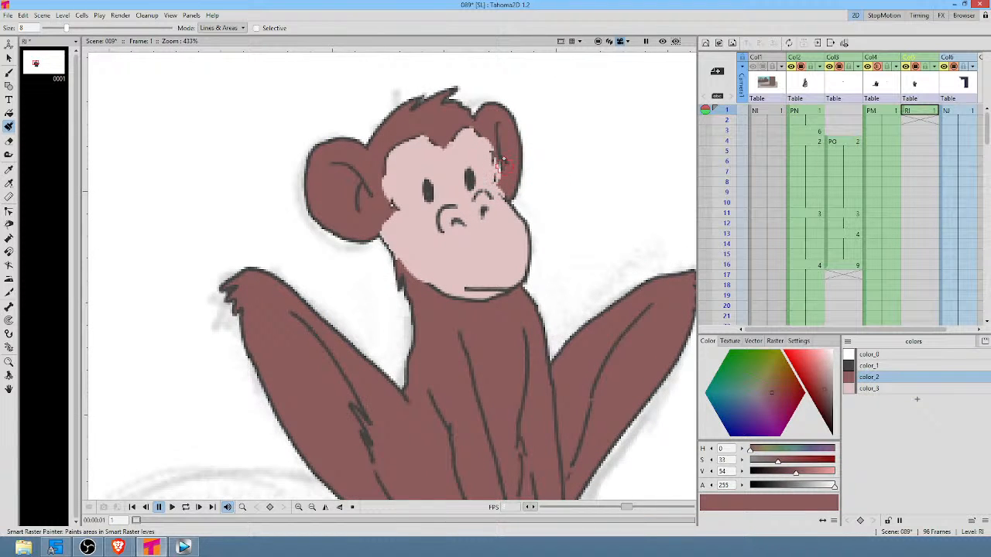
pyautogui.moveTo(502, 170); pyautogui.dragTo(500, 164)
pyautogui.click(502, 172)
pyautogui.moveTo(66, 28); pyautogui.dragTo(56, 28)
pyautogui.moveTo(57, 28); pyautogui.dragTo(54, 26)
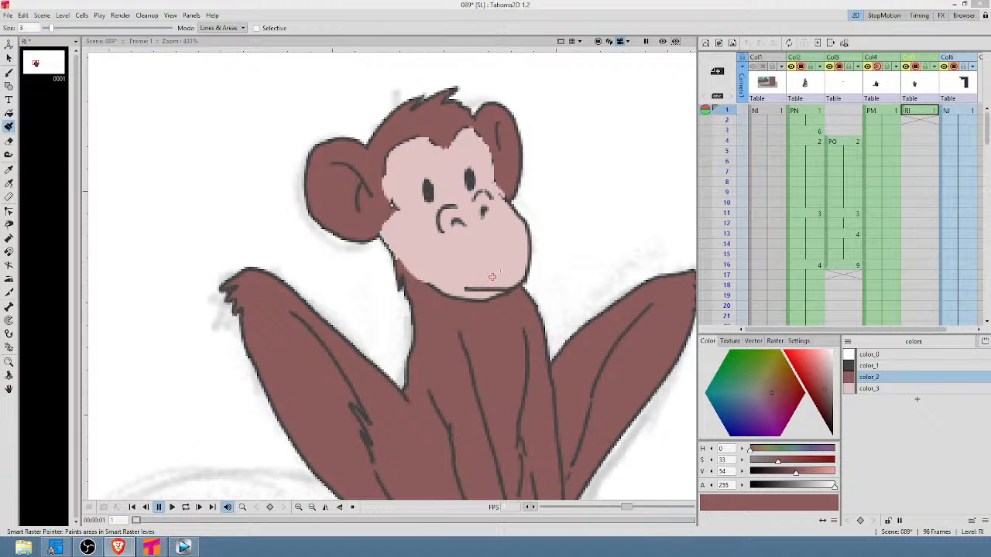
# Extend the monkey drawing RI in Col5 down through all 96 frames of the scene.
pyautogui.click(926, 115)
pyautogui.moveTo(927, 119); pyautogui.dragTo(926, 233)
pyautogui.scroll(10, 910, 173)
pyautogui.scroll(6, 909, 169)
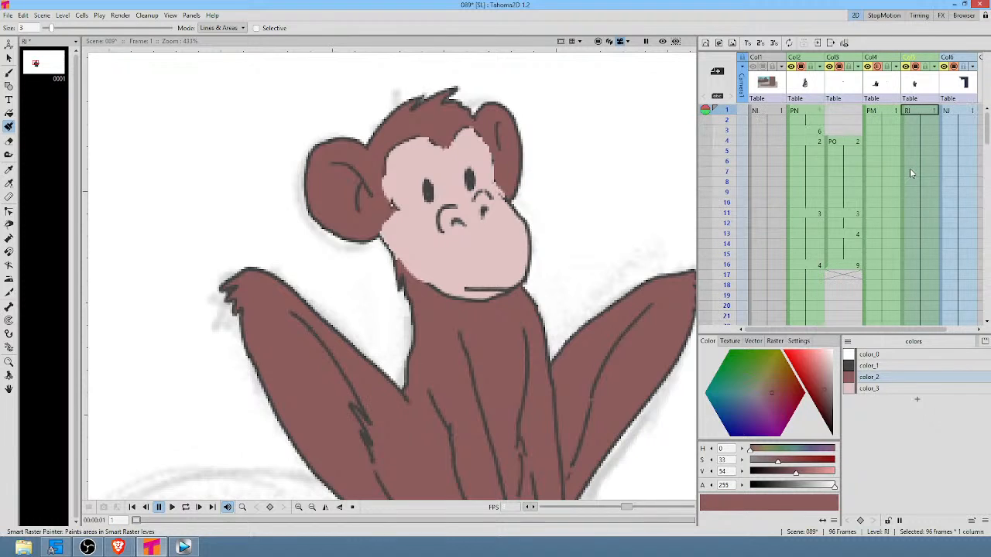
# Insert an empty column between the PM and RI columns and draw a short black brush stroke on its first frame.
pyautogui.click(875, 85)
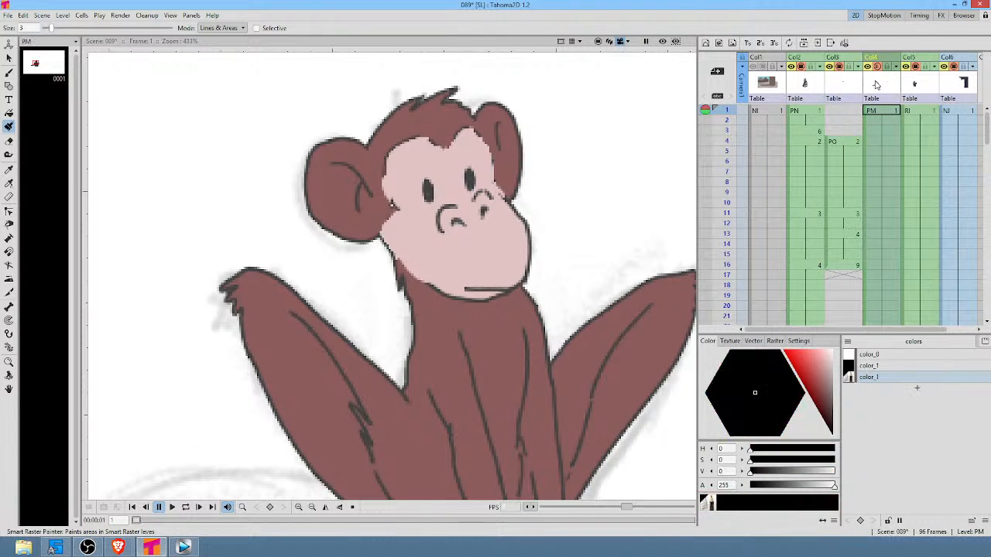
pyautogui.press('Insert')
pyautogui.click(919, 112)
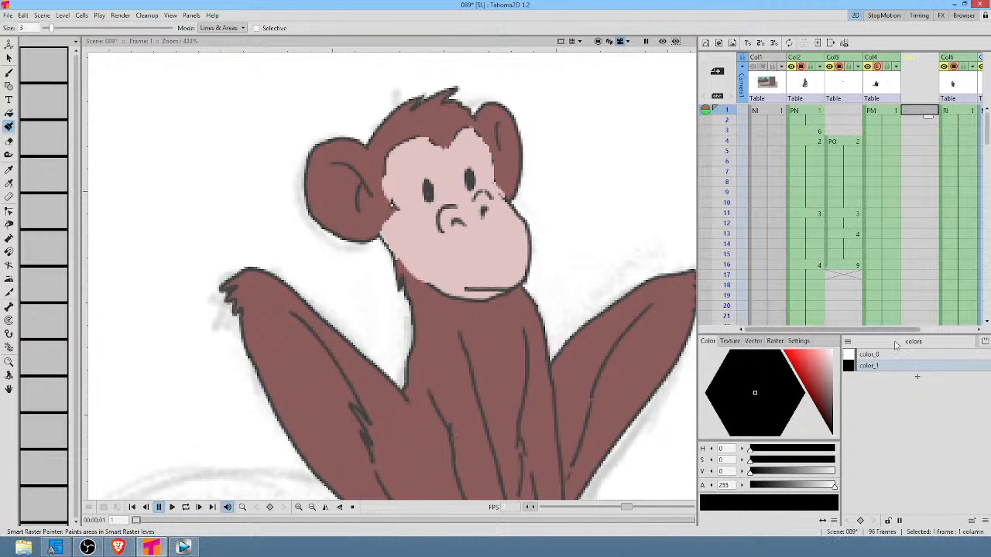
pyautogui.click(965, 112)
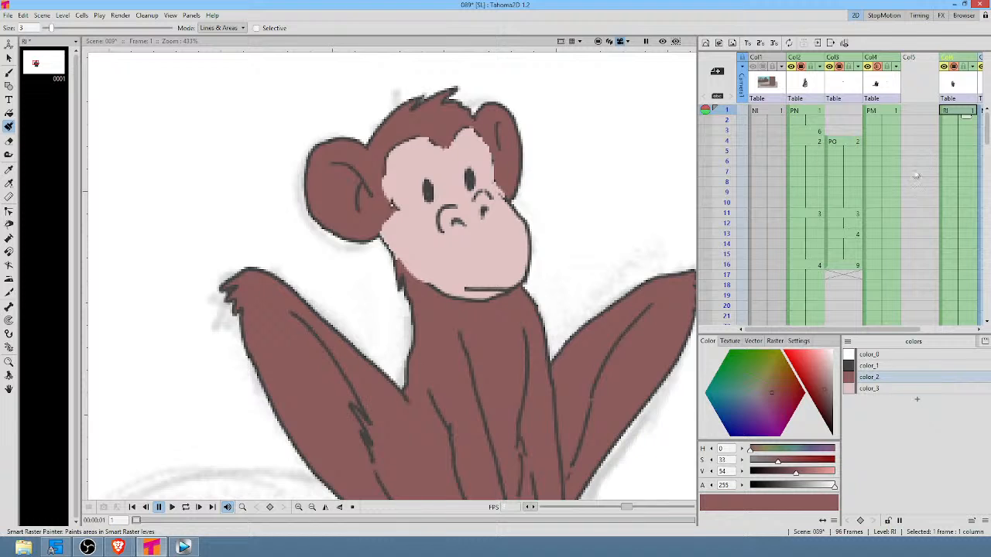
pyautogui.click(918, 113)
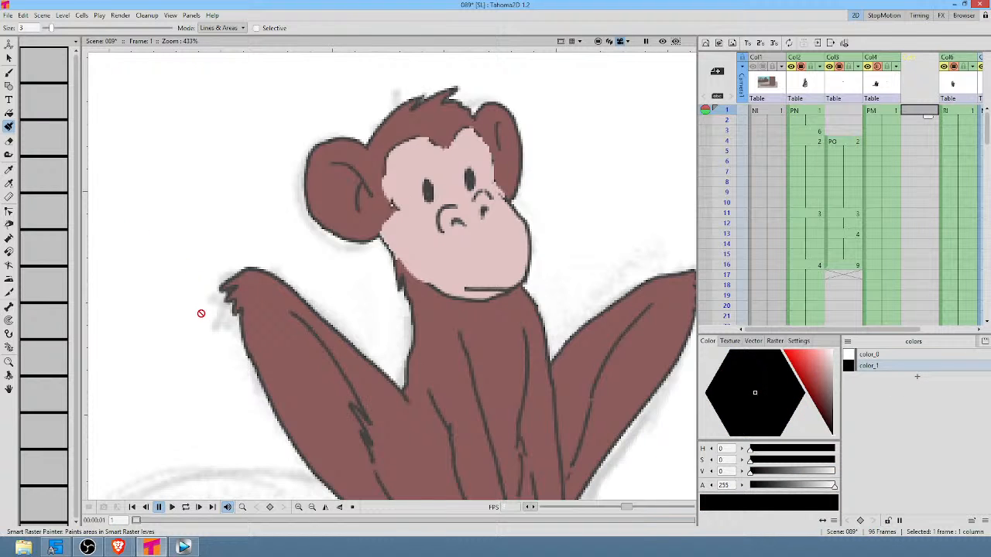
pyautogui.press('b')
pyautogui.moveTo(170, 326); pyautogui.dragTo(133, 349)
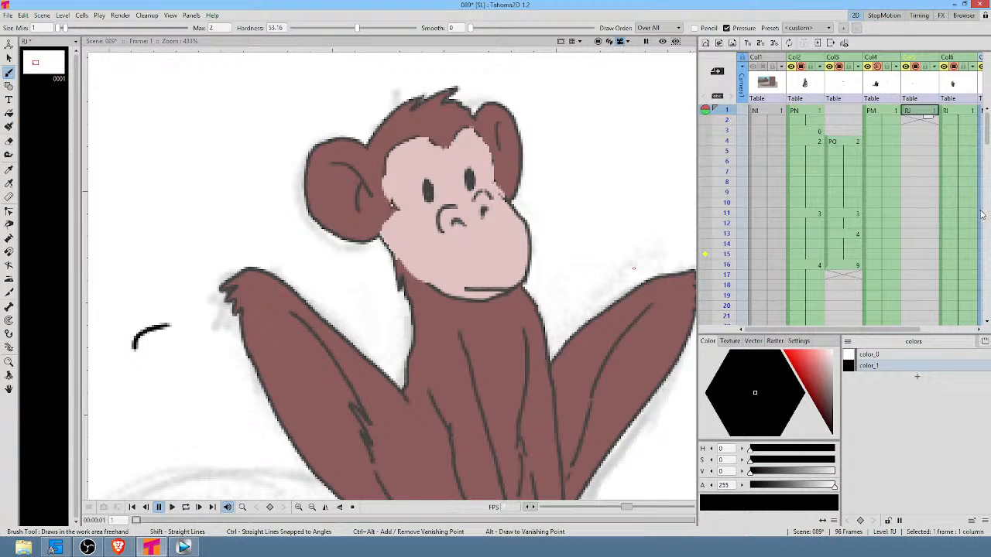
pyautogui.click(957, 112)
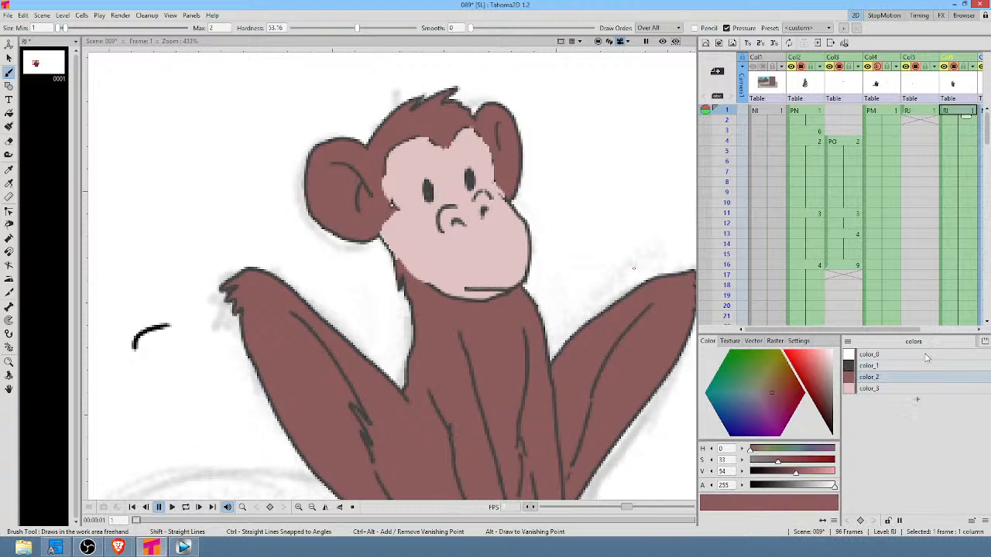
pyautogui.click(896, 367)
pyautogui.keyDown('shift'); pyautogui.click(888, 390); pyautogui.keyUp('shift')
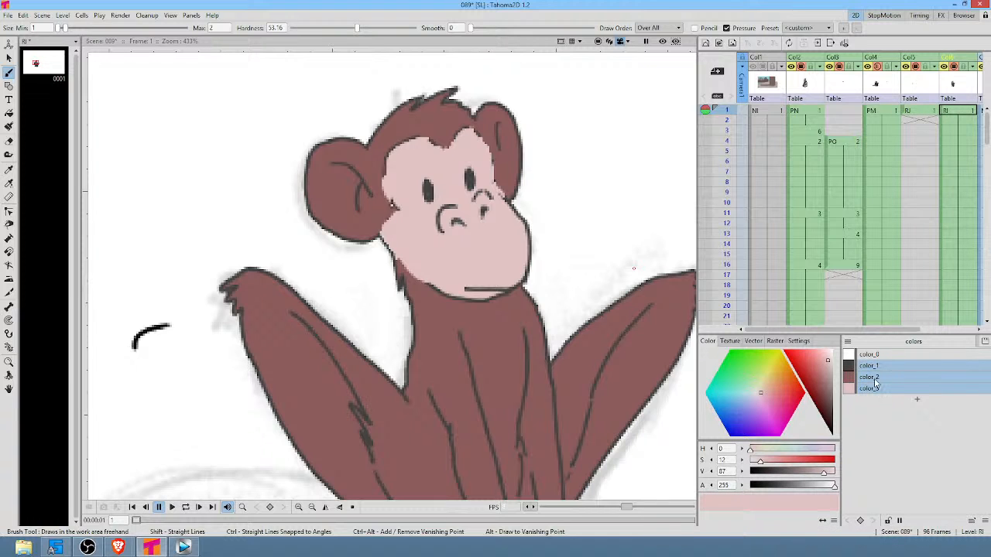
pyautogui.click(916, 112)
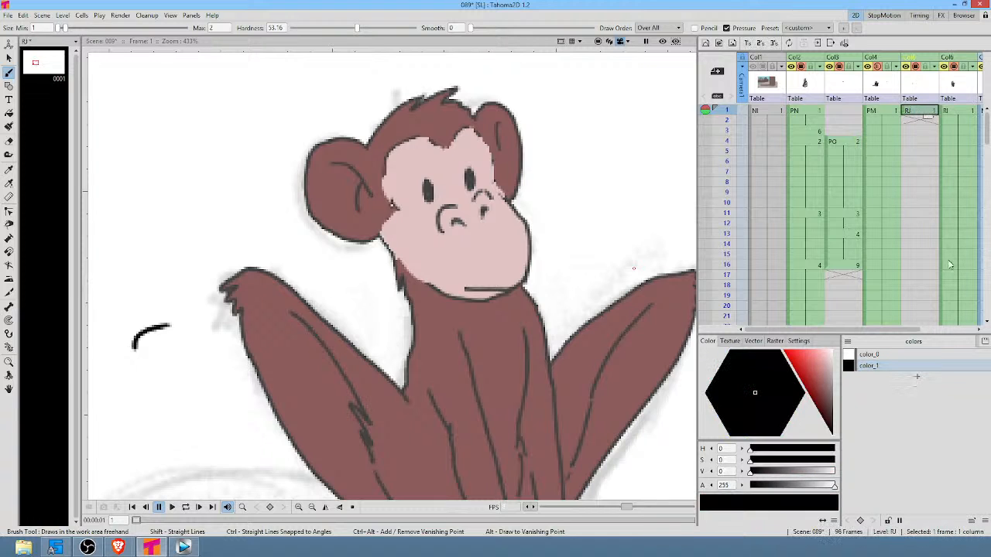
# Copy the color_2 and color_3 styles from the RI level's palette and paste them into the RJ level's palette.
pyautogui.click(959, 114)
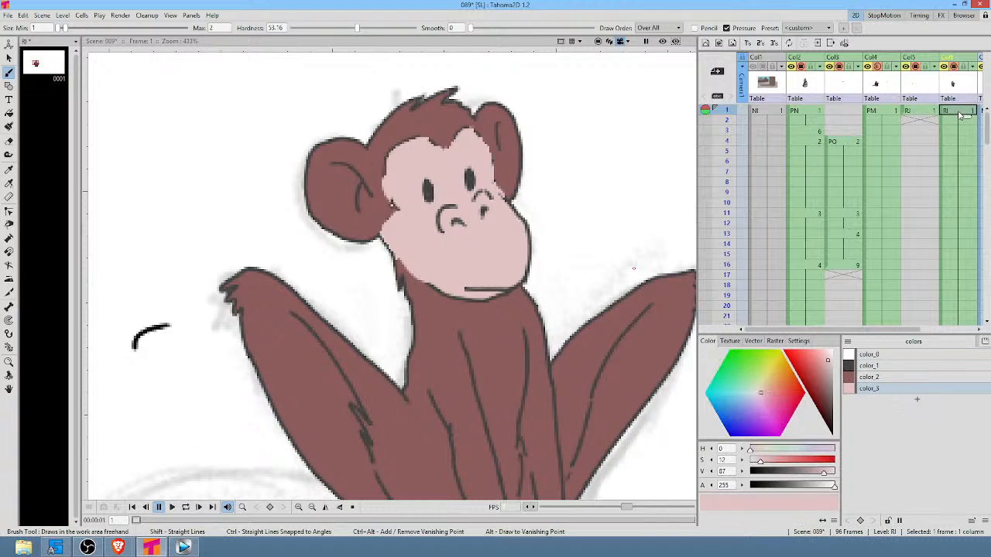
pyautogui.click(898, 378)
pyautogui.keyDown('shift'); pyautogui.click(892, 391); pyautogui.keyUp('shift')
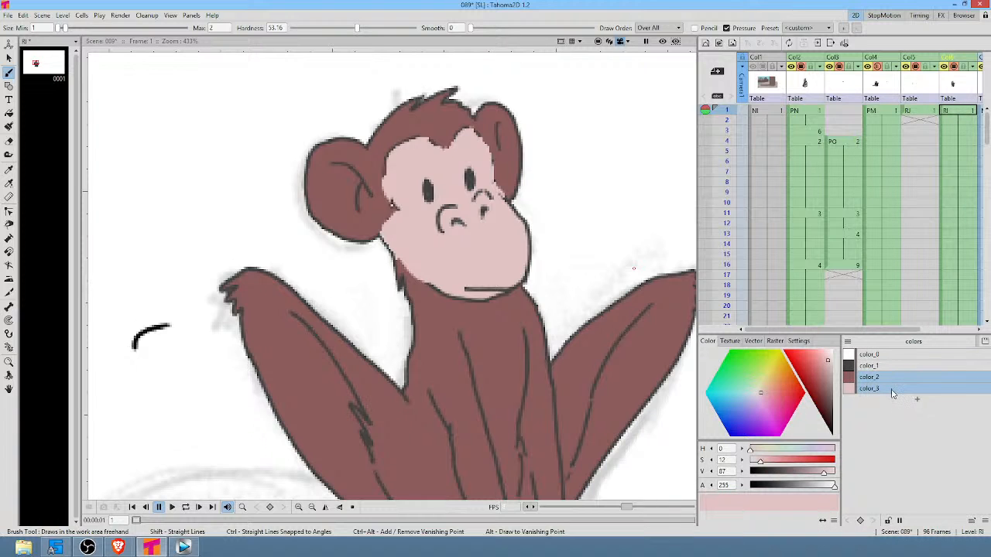
pyautogui.click(917, 113)
pyautogui.click(887, 466)
pyautogui.hotkey('ctrl', 'v')
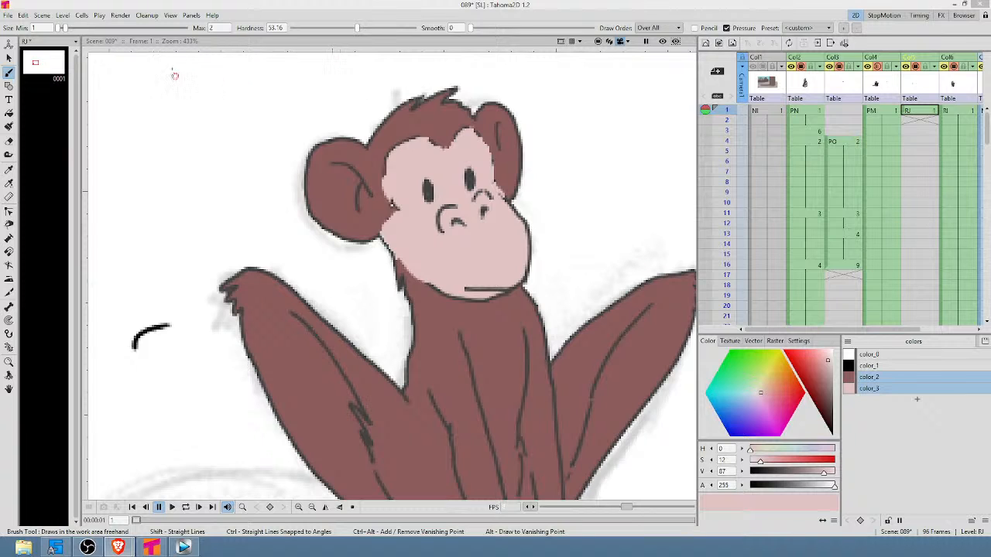
# Compare color_1 on the RJ and RI levels and change RJ's color_1 to dark grey with a value of 30.
pyautogui.moveTo(576, 321); pyautogui.dragTo(625, 166)
pyautogui.click(923, 113)
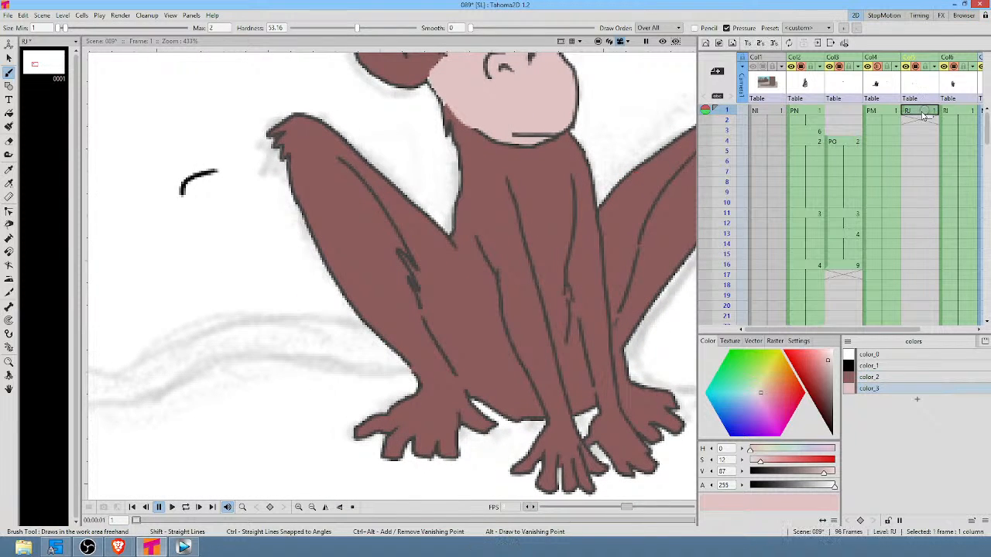
pyautogui.click(882, 367)
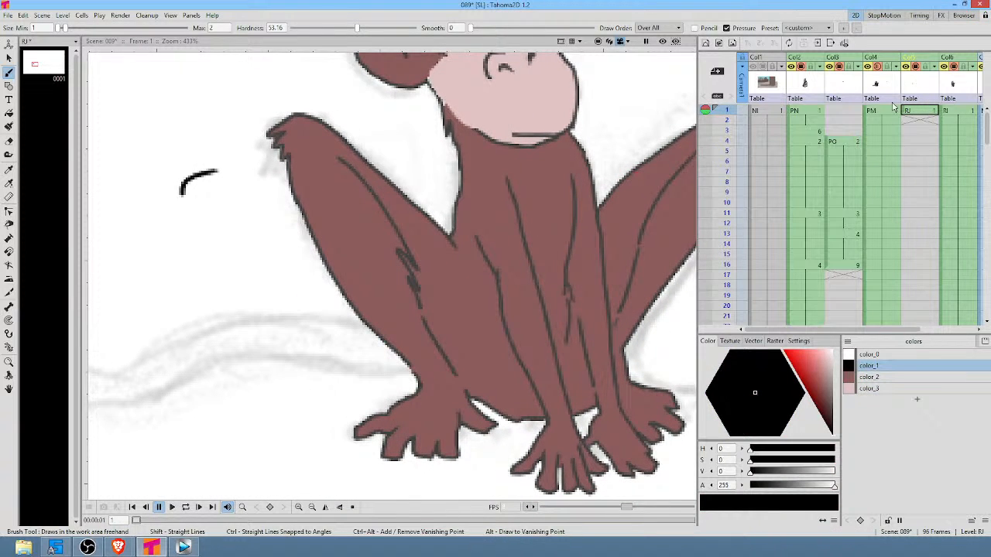
pyautogui.click(957, 113)
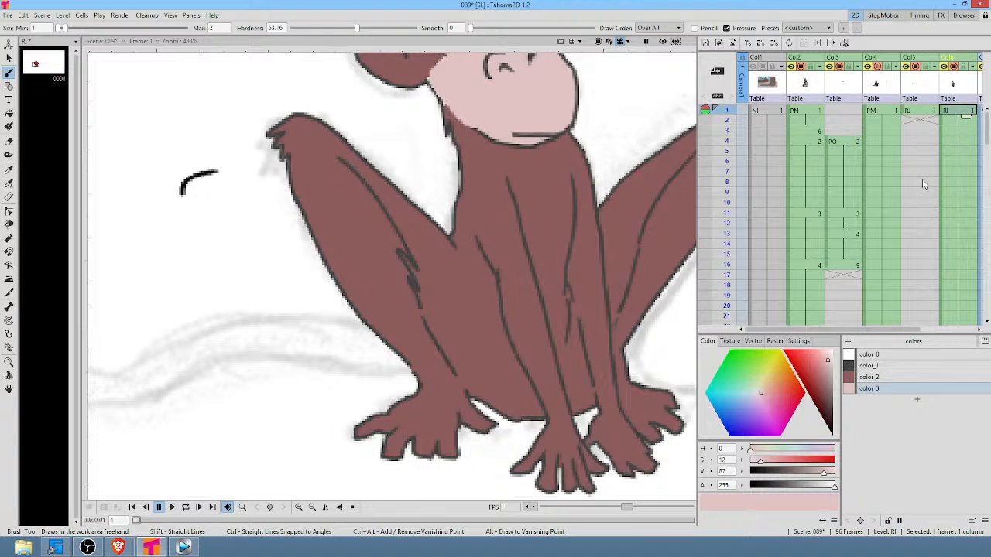
pyautogui.click(891, 364)
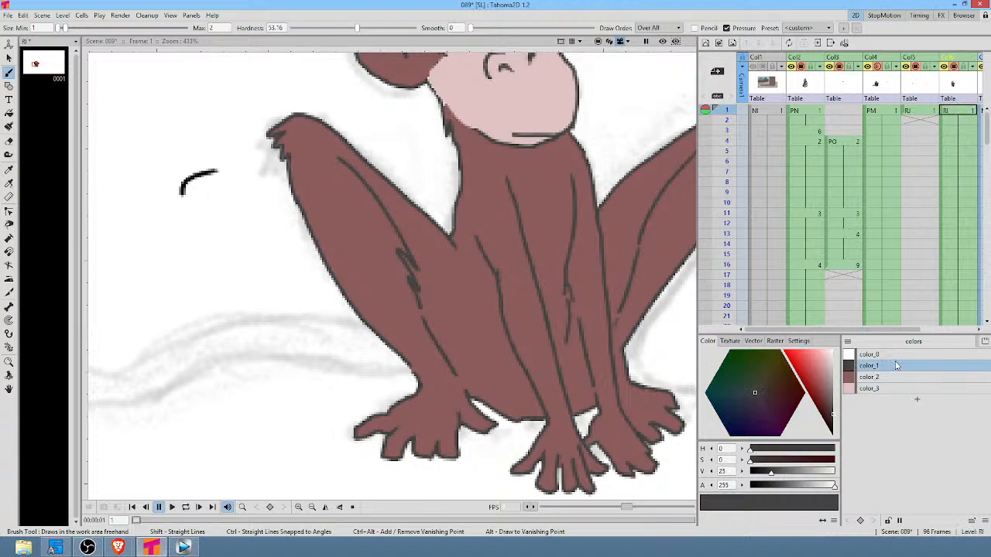
pyautogui.click(916, 113)
pyautogui.click(888, 367)
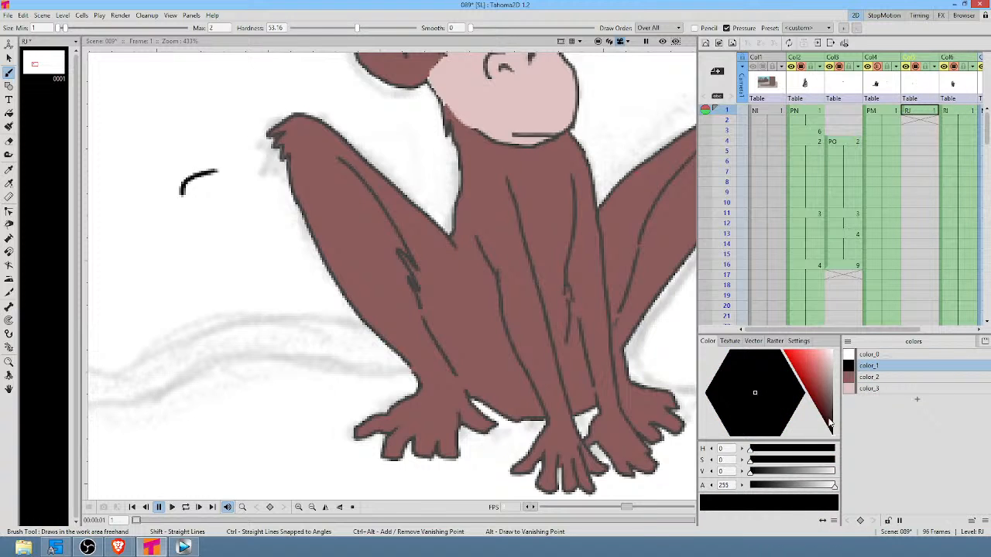
pyautogui.click(831, 416)
# Draw the monkey's tail outline on RJ, move the RJ column after RI, and close the tail's base over the body.
pyautogui.moveTo(422, 364); pyautogui.dragTo(606, 240)
pyautogui.moveTo(586, 277)
pyautogui.mouseDown()
pyautogui.moveTo(436, 267)
pyautogui.moveTo(334, 306)
pyautogui.moveTo(205, 313)
pyautogui.moveTo(145, 334)
pyautogui.moveTo(131, 361)
pyautogui.moveTo(140, 378)
pyautogui.moveTo(197, 348)
pyautogui.moveTo(311, 349)
pyautogui.moveTo(409, 314)
pyautogui.moveTo(472, 307)
pyautogui.moveTo(607, 328)
pyautogui.mouseUp()
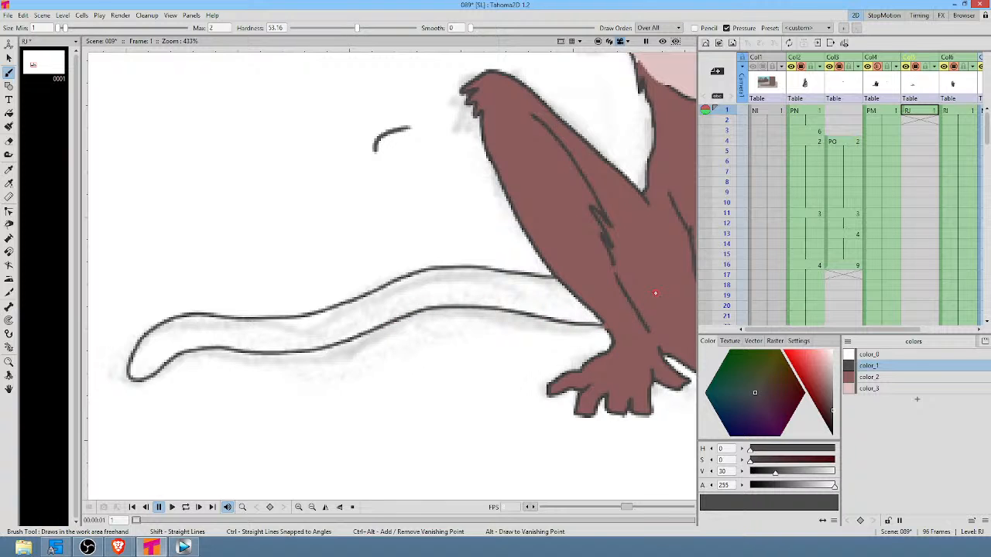
pyautogui.moveTo(919, 58); pyautogui.dragTo(944, 68)
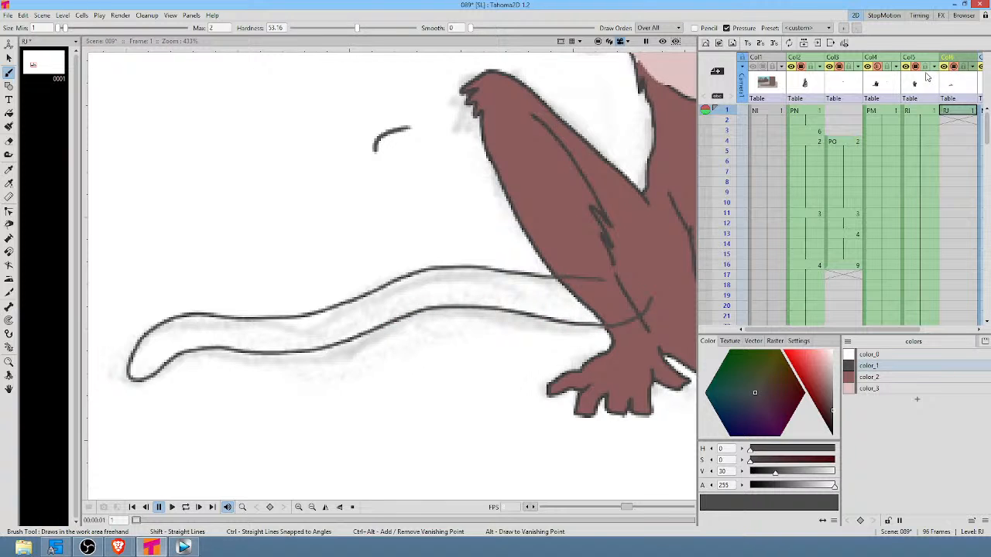
pyautogui.moveTo(594, 277); pyautogui.dragTo(652, 315)
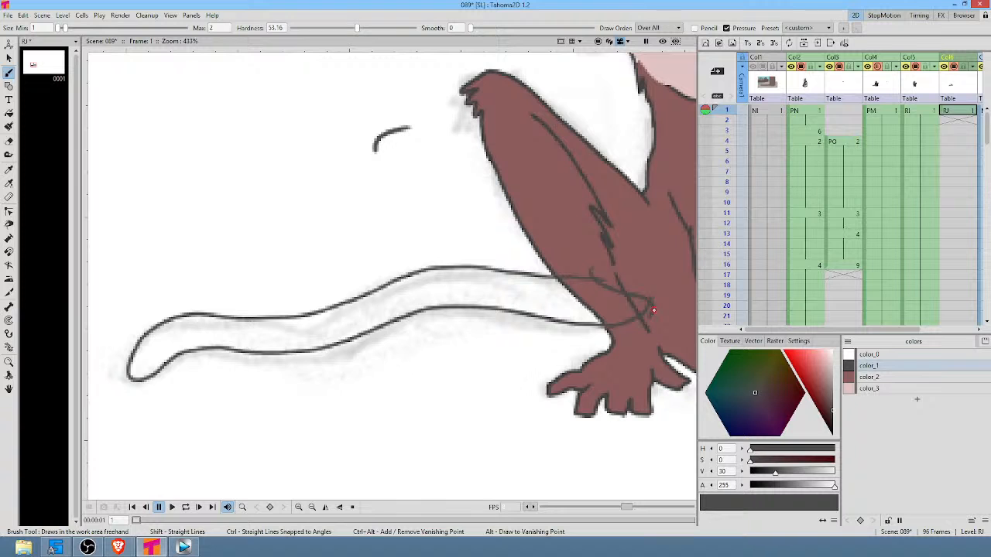
# Erase the stray brush stroke above the tail and fill the tail with brown color_2.
pyautogui.press('a')
pyautogui.moveTo(410, 101); pyautogui.dragTo(387, 111)
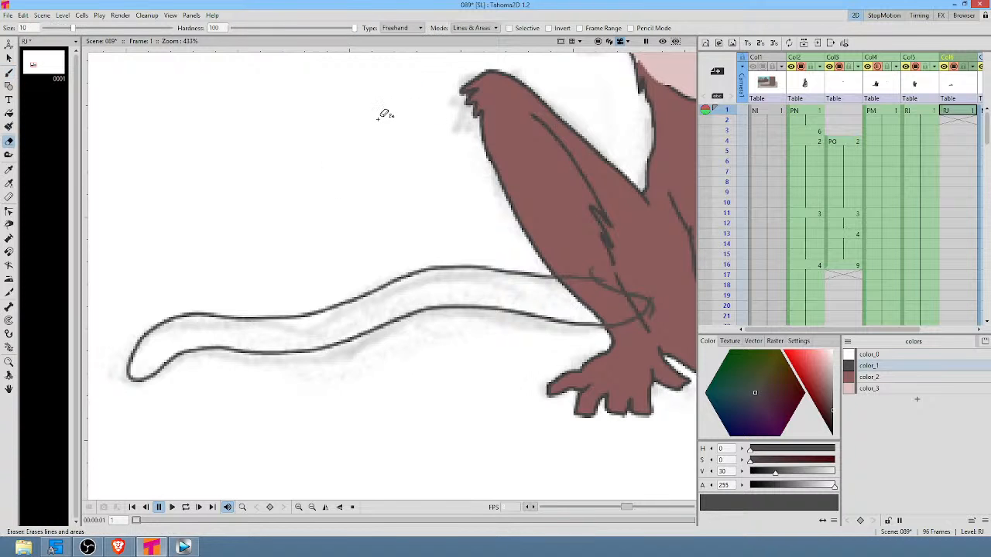
pyautogui.click(868, 377)
pyautogui.press('f')
pyautogui.click(494, 283)
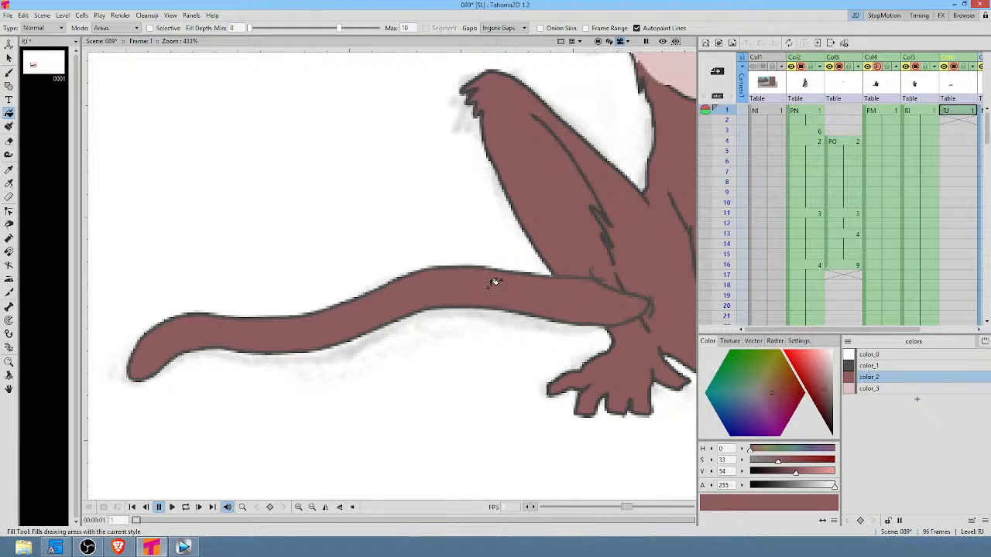
# Extend the tail drawing RJ in Col6 down through all 96 frames of the scene.
pyautogui.moveTo(906, 172); pyautogui.dragTo(745, 176)
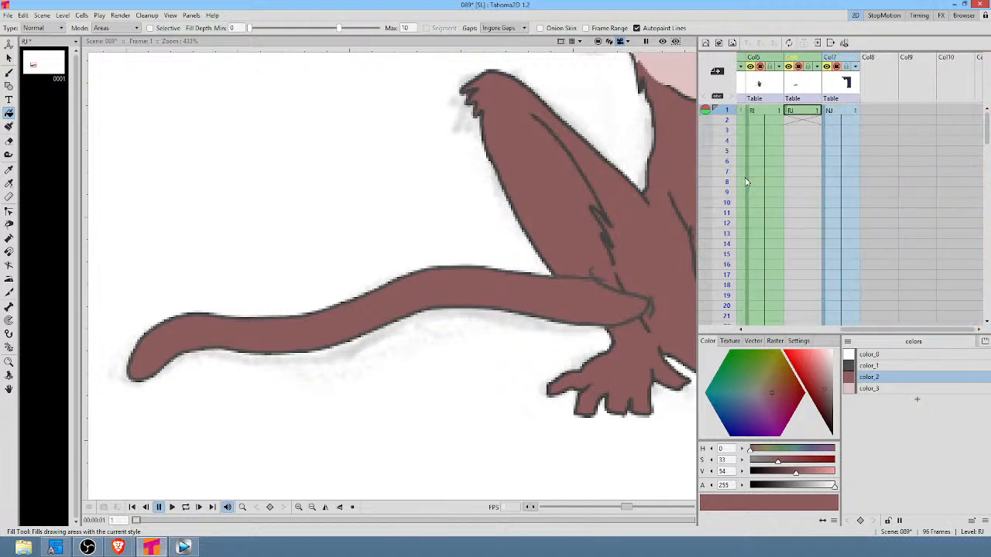
pyautogui.click(816, 113)
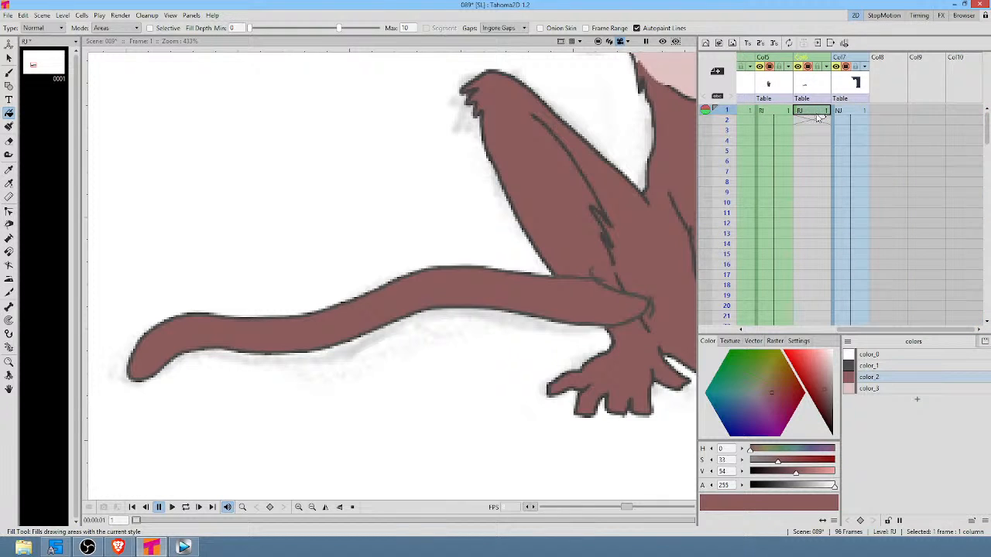
pyautogui.moveTo(819, 116); pyautogui.dragTo(818, 245)
pyautogui.scroll(-11, 449, 226)
pyautogui.moveTo(537, 206); pyautogui.dragTo(399, 250)
pyautogui.scroll(-2, 398, 249)
pyautogui.scroll(1, 495, 234)
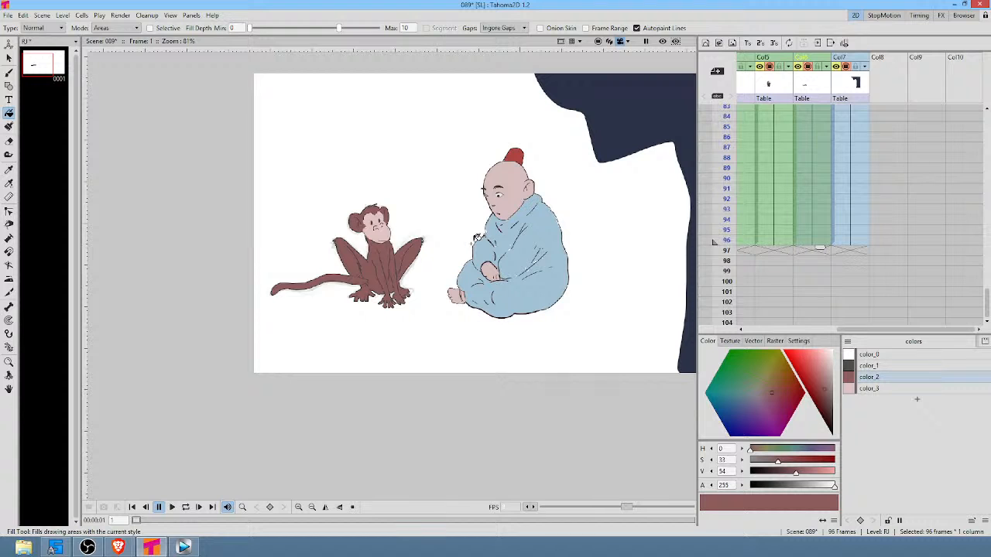
# Play the scene to check the monkey and its tail beside the seated figure, and stop playback.
pyautogui.press('l')
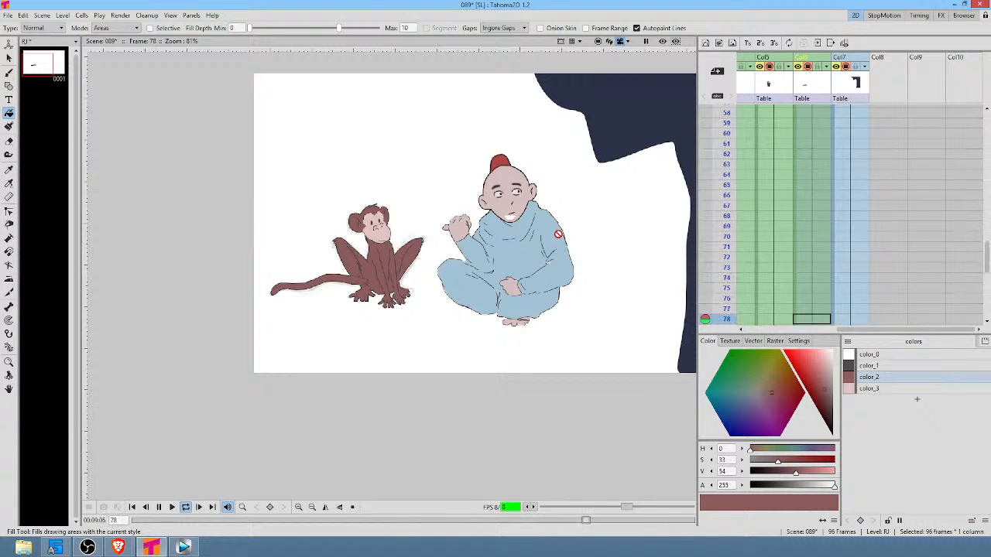
pyautogui.press('p')
pyautogui.scroll(10, 800, 150)
pyautogui.scroll(1, 804, 152)
# Create a Plastic mesh from the tail drawing RJ on frame 1 using the default mesh settings.
pyautogui.click(805, 111)
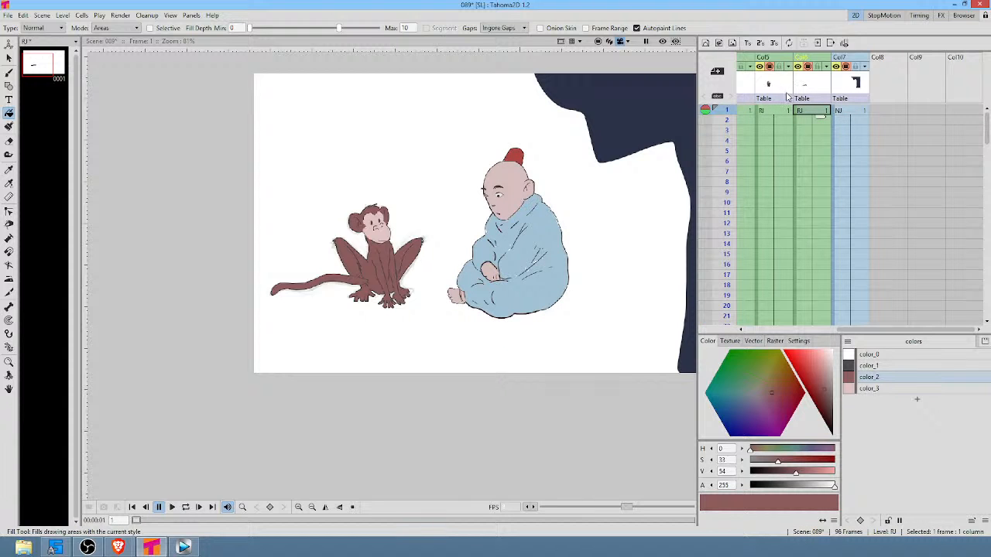
pyautogui.scroll(3, 366, 259)
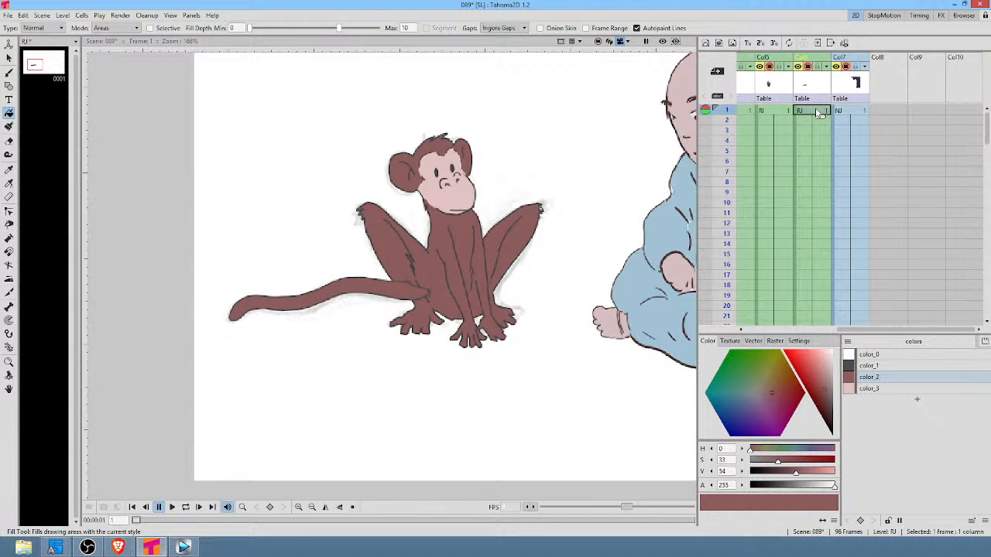
pyautogui.press('x')
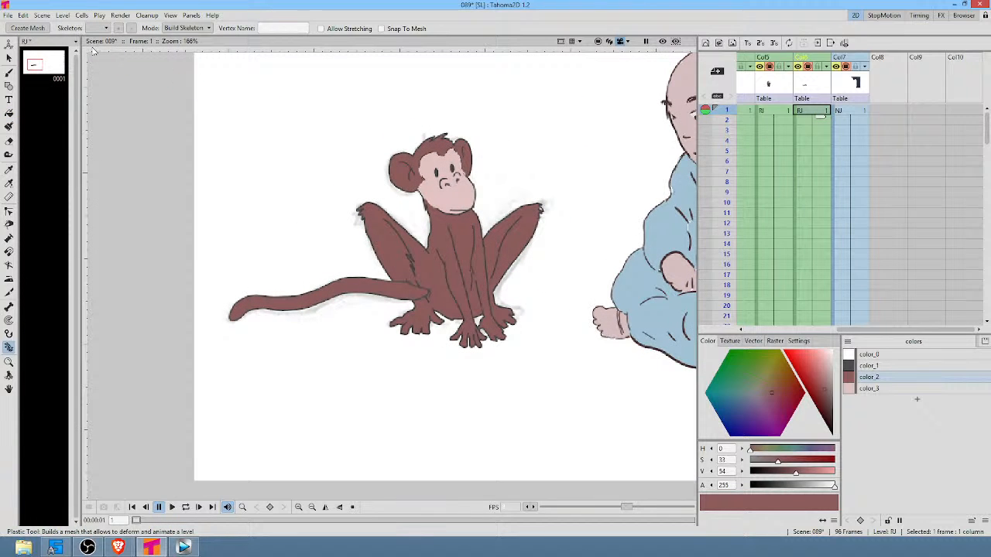
pyautogui.click(30, 29)
pyautogui.click(422, 440)
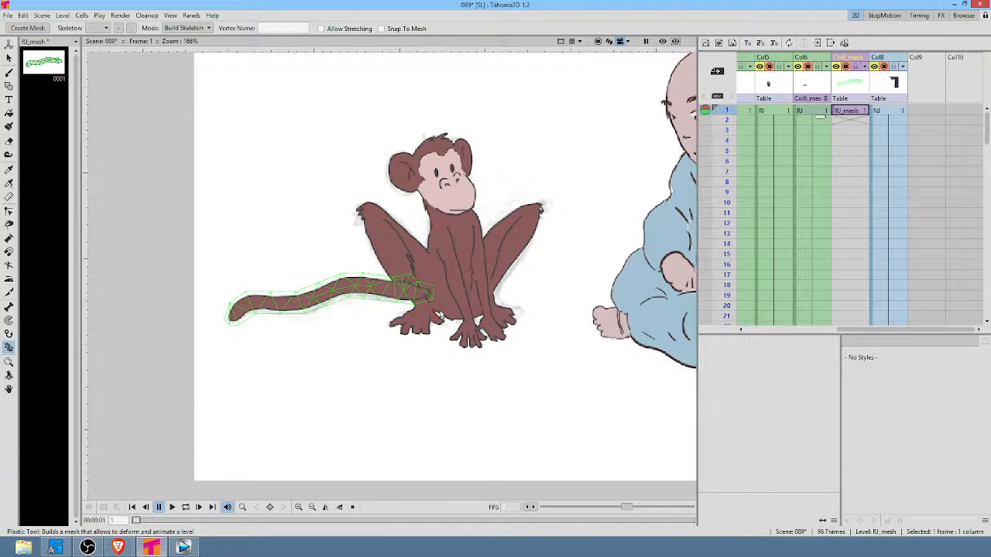
# Build a skeleton of eleven vertices along the middle of the tail mesh, from its base at the body to the tip.
pyautogui.click(439, 294)
pyautogui.click(415, 290)
pyautogui.click(396, 289)
pyautogui.click(375, 285)
pyautogui.click(353, 285)
pyautogui.click(328, 288)
pyautogui.click(305, 297)
pyautogui.click(287, 301)
pyautogui.click(262, 301)
pyautogui.click(246, 299)
pyautogui.click(237, 309)
# Switch the Plastic tool to Animate mode and extend the RJ_mesh cell down through all 96 frames.
pyautogui.click(186, 28)
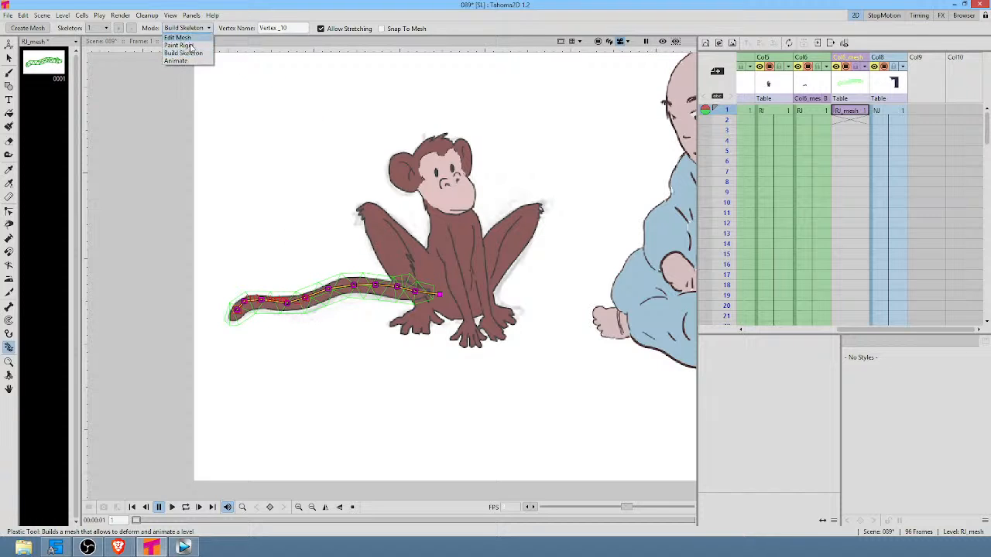
pyautogui.click(187, 61)
pyautogui.click(859, 115)
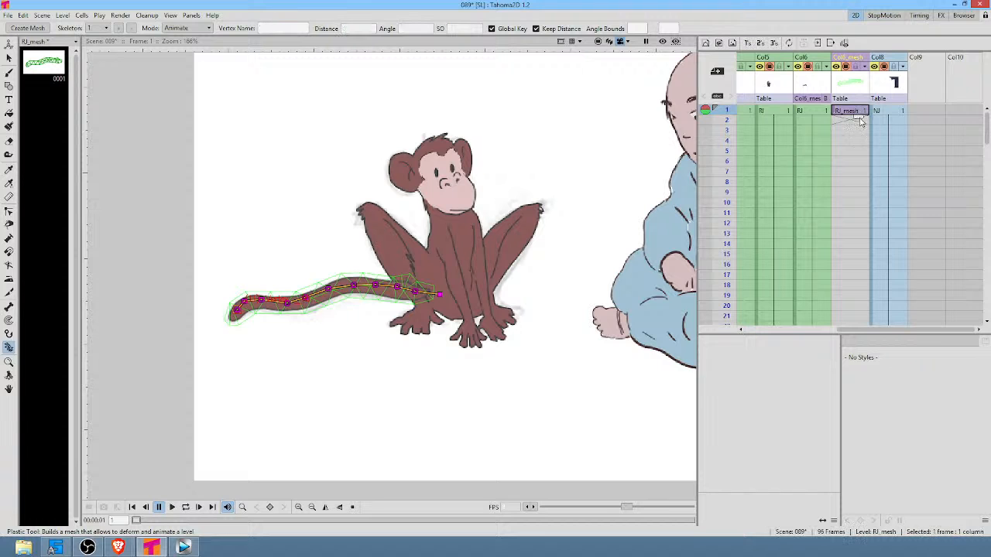
pyautogui.moveTo(858, 115); pyautogui.dragTo(875, 214)
pyautogui.scroll(15, 875, 212)
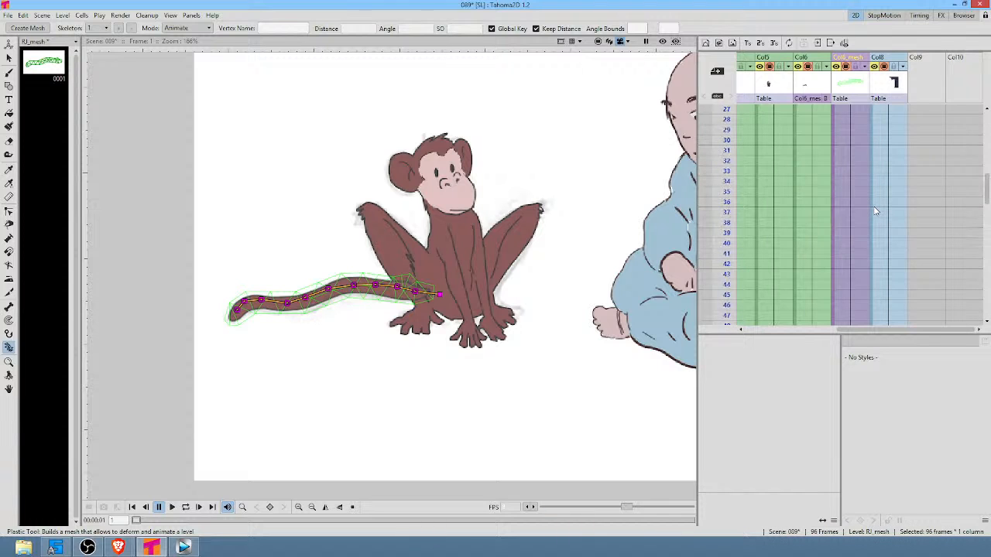
pyautogui.scroll(1, 875, 212)
pyautogui.moveTo(835, 198); pyautogui.dragTo(866, 177)
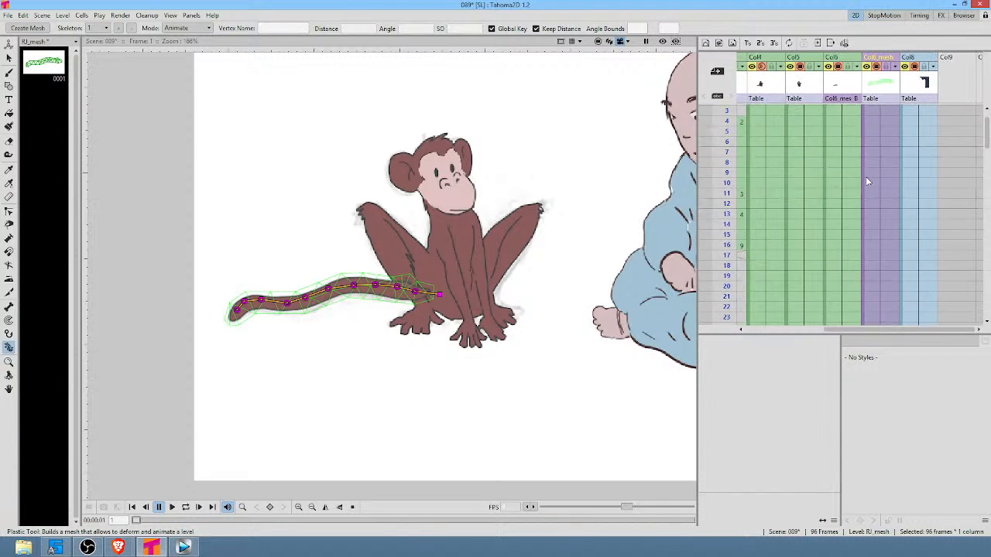
# Scrub through the seated figure's movement to frame 19 and bend the tail down about 7° at Vertex __2.
pyautogui.click(722, 123)
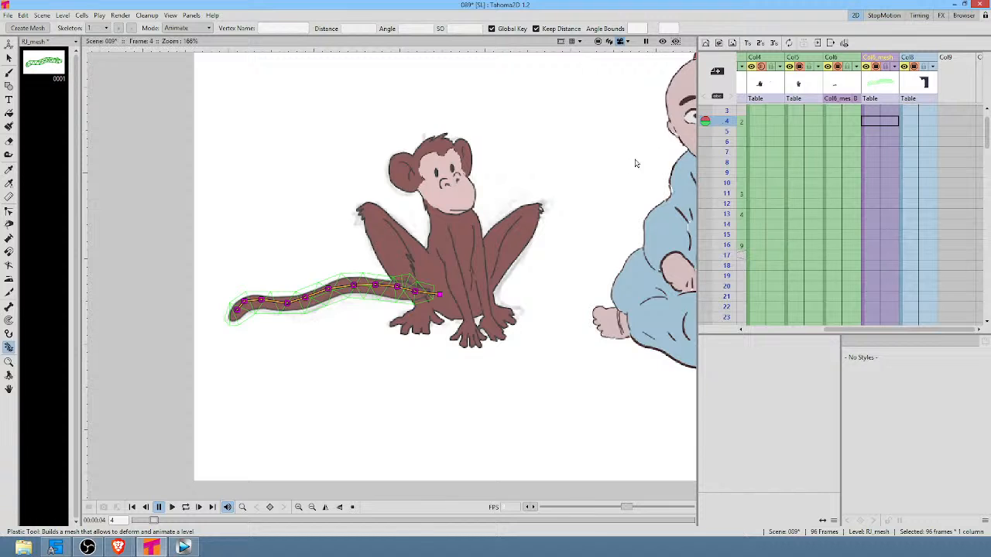
pyautogui.scroll(-2, 635, 164)
pyautogui.moveTo(643, 168); pyautogui.dragTo(473, 190)
pyautogui.moveTo(730, 130); pyautogui.dragTo(722, 213)
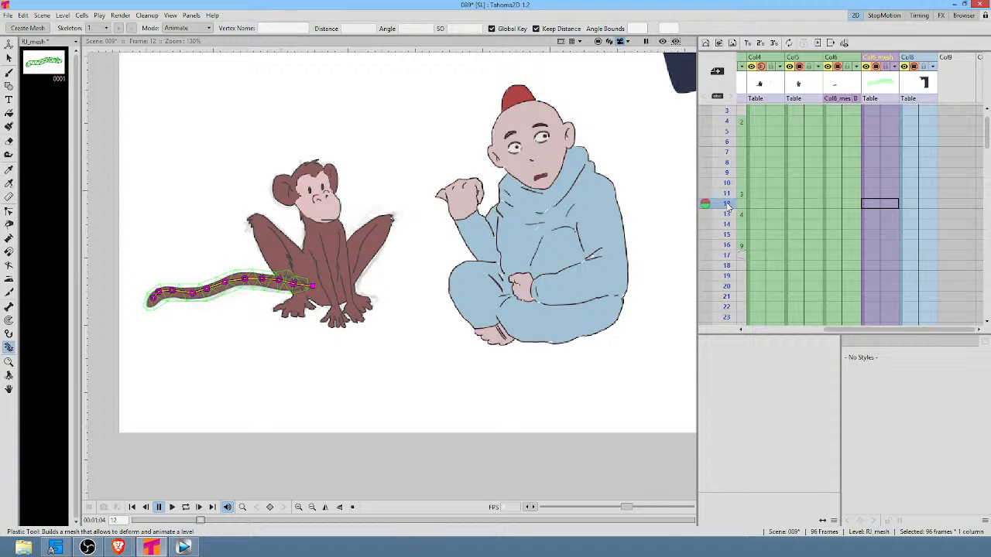
pyautogui.moveTo(726, 193); pyautogui.dragTo(741, 271)
pyautogui.press('Down')
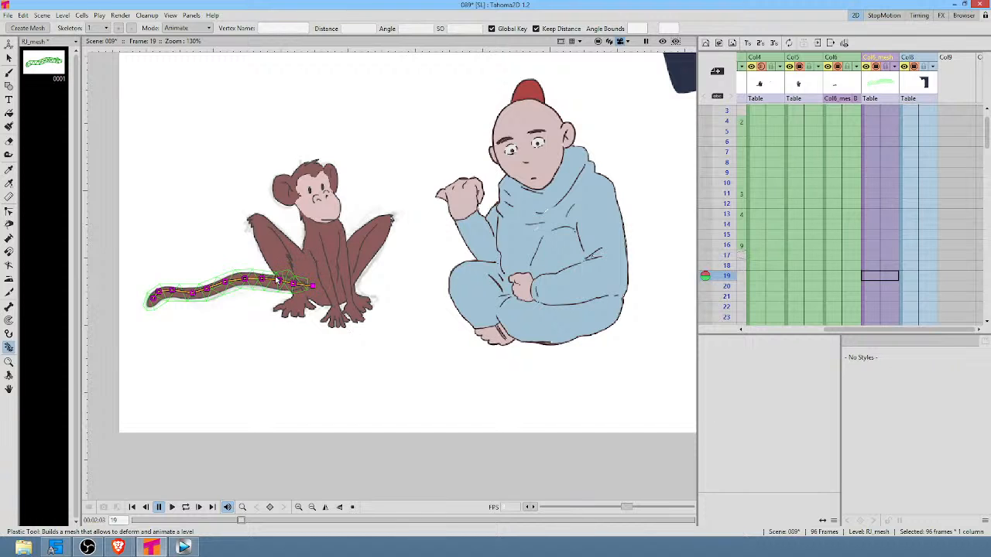
pyautogui.moveTo(279, 283); pyautogui.dragTo(275, 288)
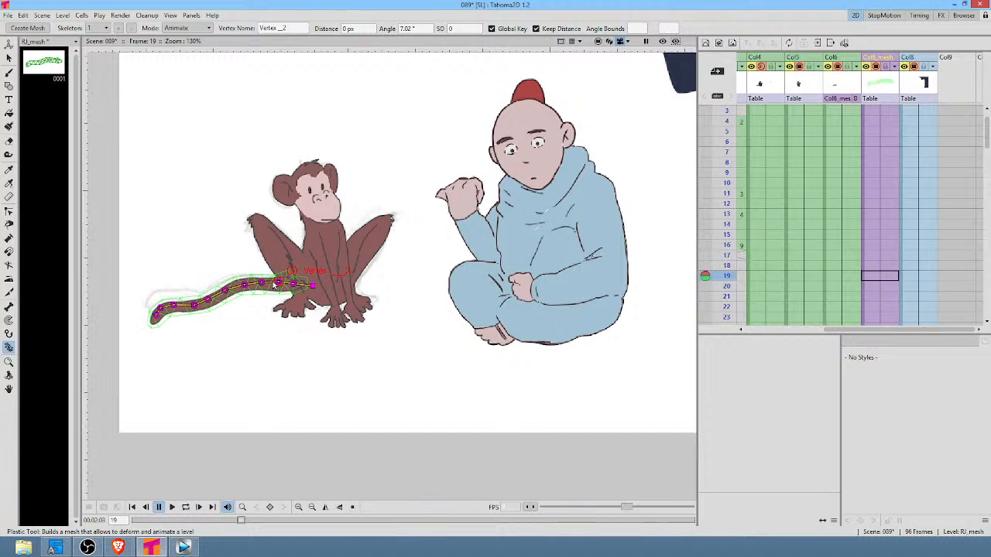
# Return to the tail's keyframe on frame 19 and lower the tail by rotating Vertex __1 to about 2.74°.
pyautogui.scroll(-3, 884, 206)
pyautogui.click(891, 192)
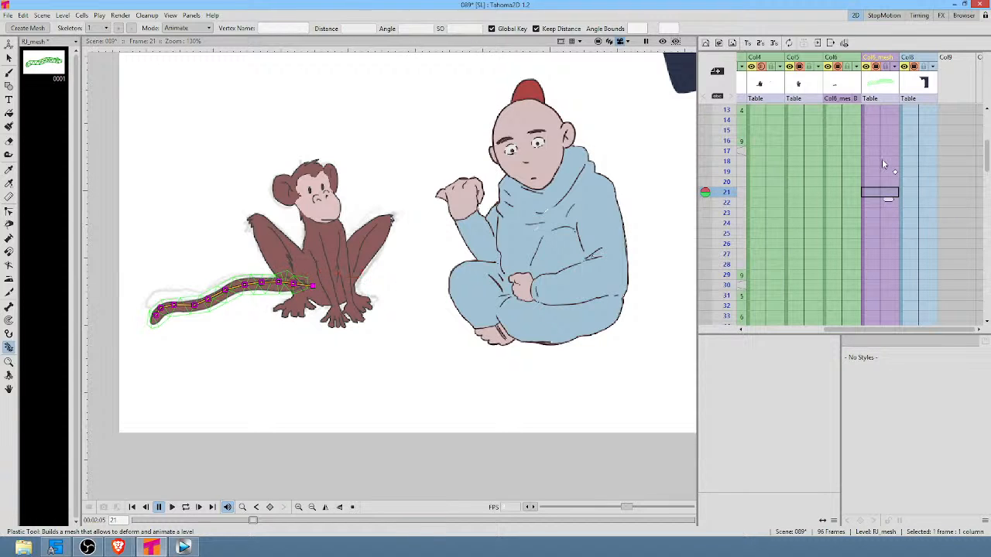
pyautogui.click(881, 171)
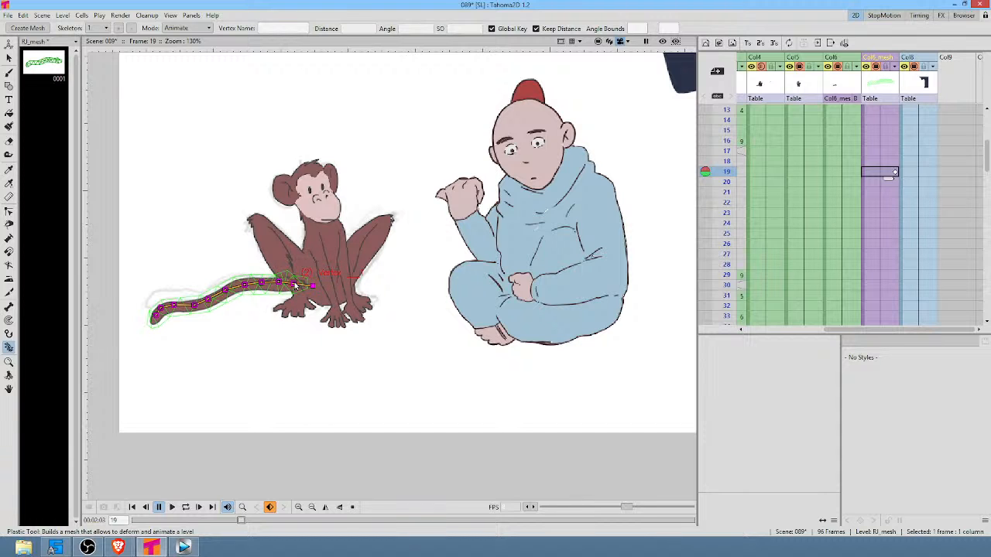
pyautogui.moveTo(294, 284); pyautogui.dragTo(295, 287)
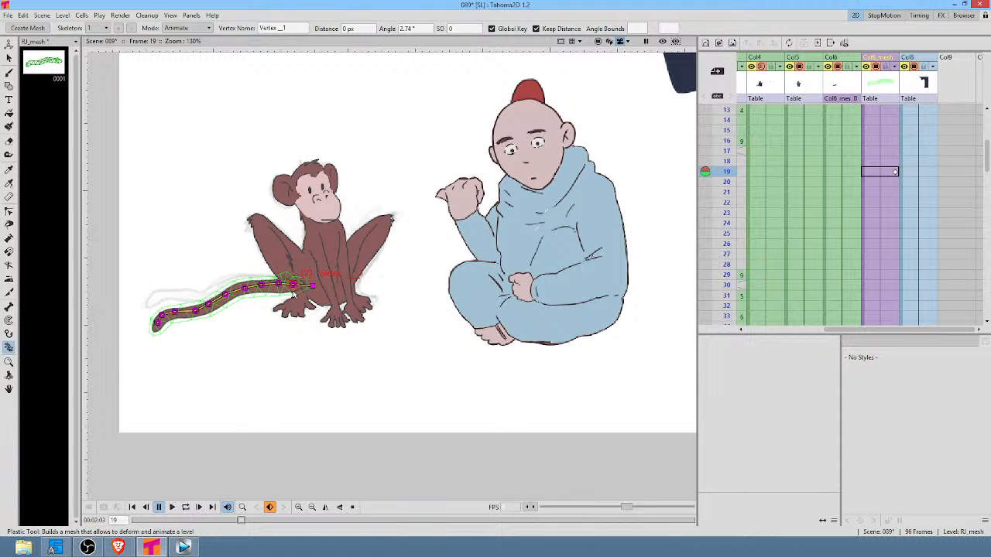
# Key the tail's swing at Vertex __1 with a rotation of about -13.93° on frame 21 and -0.29° on frame 23.
pyautogui.click(888, 194)
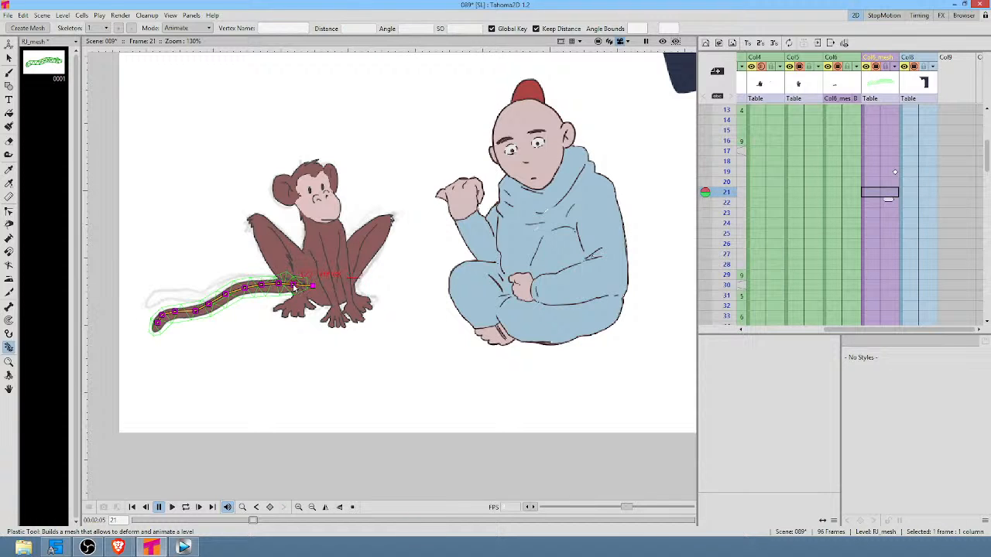
pyautogui.moveTo(294, 287); pyautogui.dragTo(297, 284)
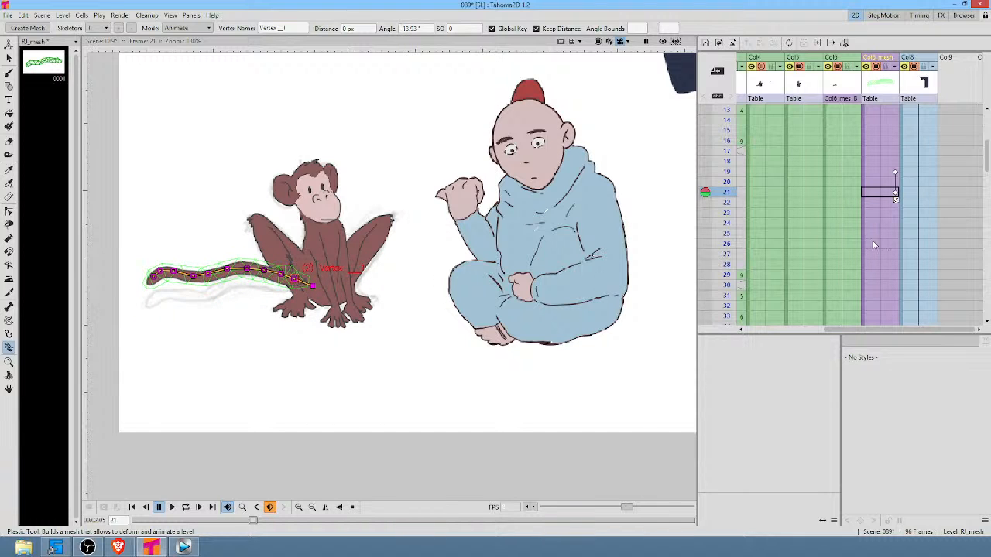
pyautogui.click(887, 214)
pyautogui.moveTo(297, 283); pyautogui.dragTo(296, 285)
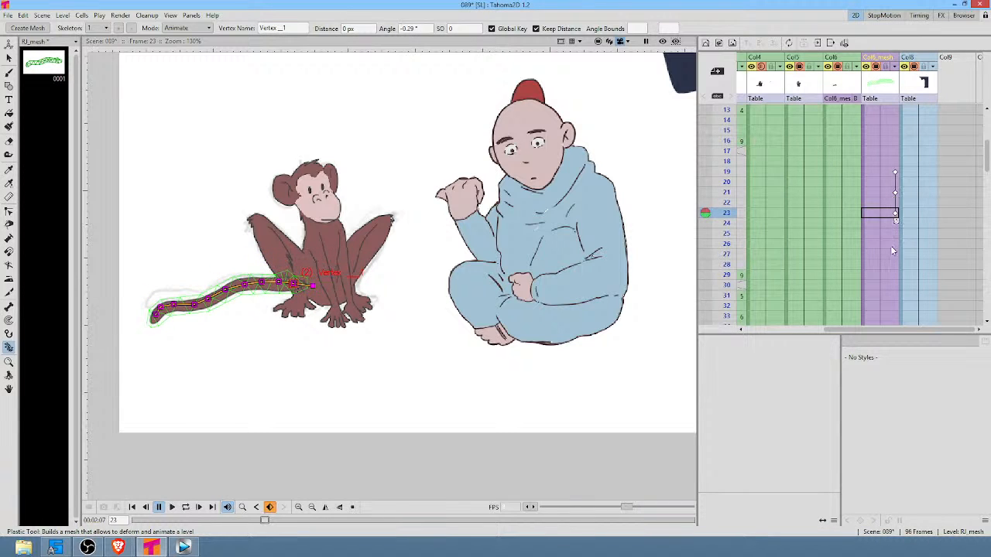
# Continue the tail's swing by rotating Vertex __1 to about -9.07° on frame 25 and -3.63° on frame 27.
pyautogui.click(890, 233)
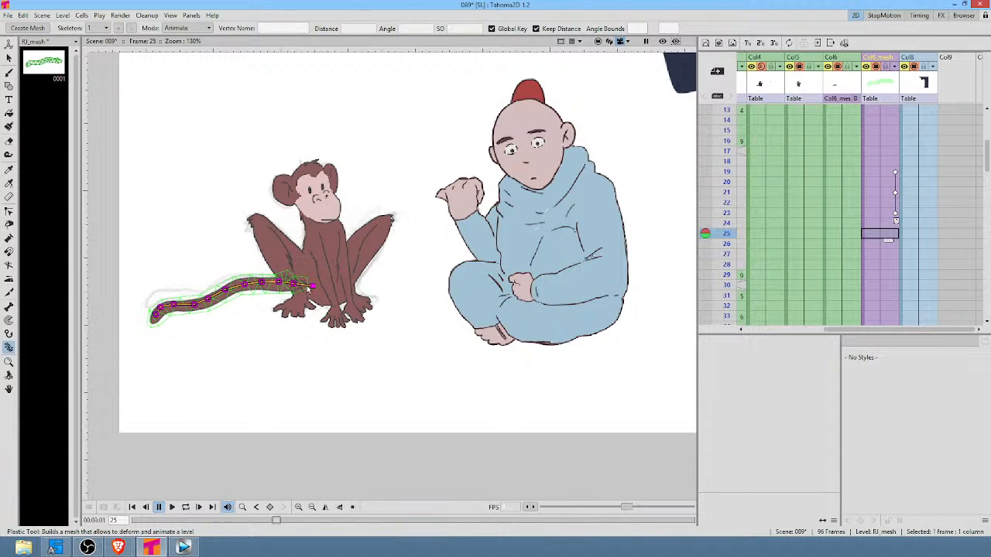
pyautogui.moveTo(294, 285); pyautogui.dragTo(294, 279)
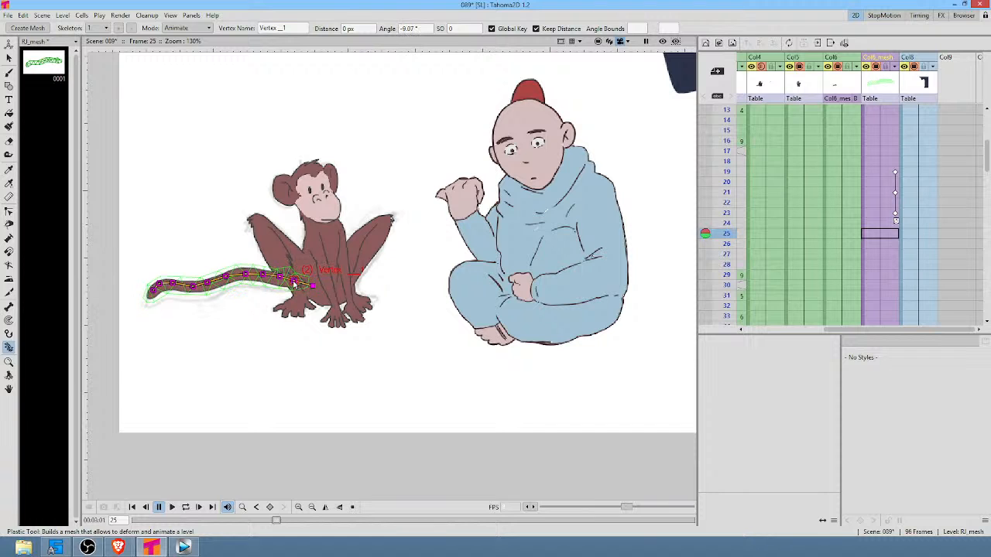
pyautogui.click(887, 254)
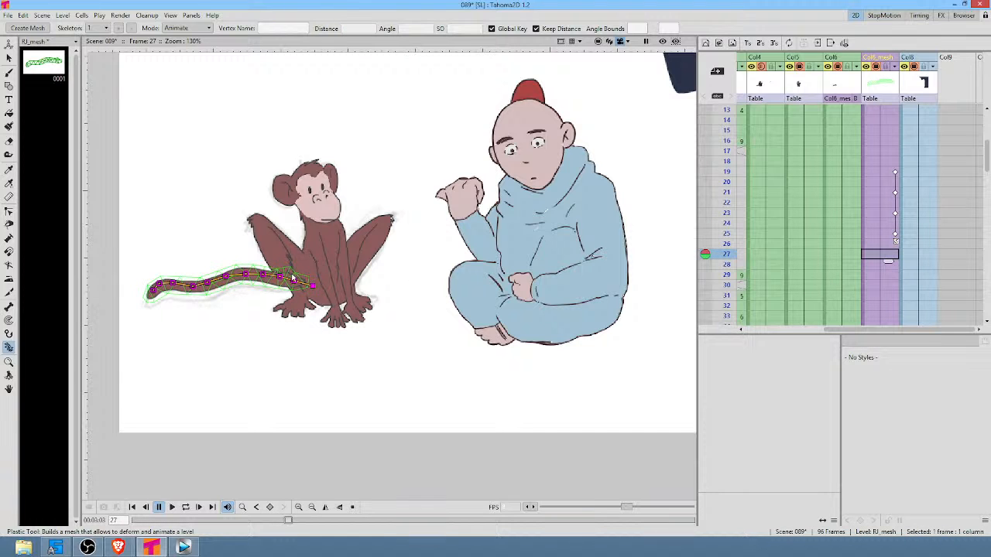
pyautogui.moveTo(294, 283); pyautogui.dragTo(294, 285)
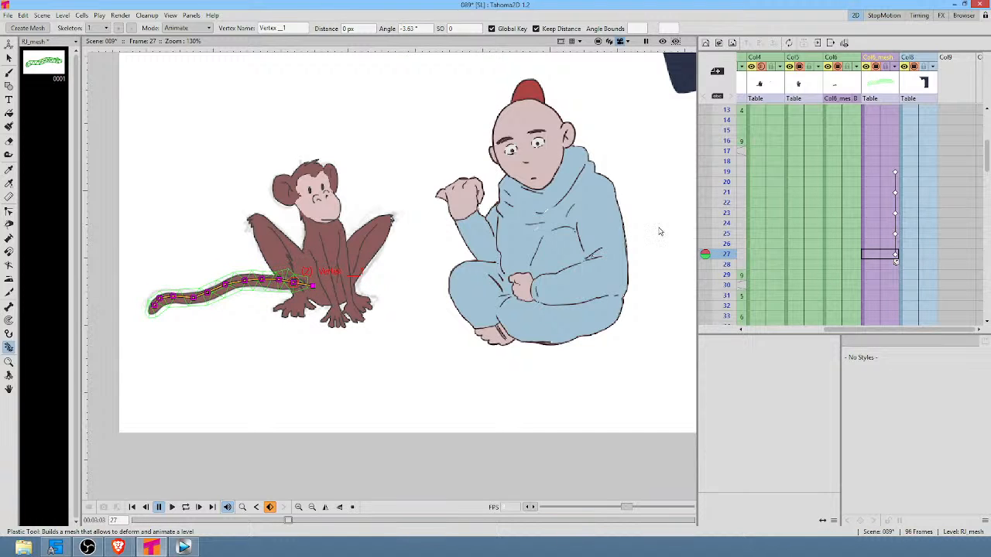
# Compare the tail poses on frames 19 and 21, and bend the tail down at Vertex __4 to about 14.16° on frame 21.
pyautogui.moveTo(726, 230); pyautogui.dragTo(712, 193)
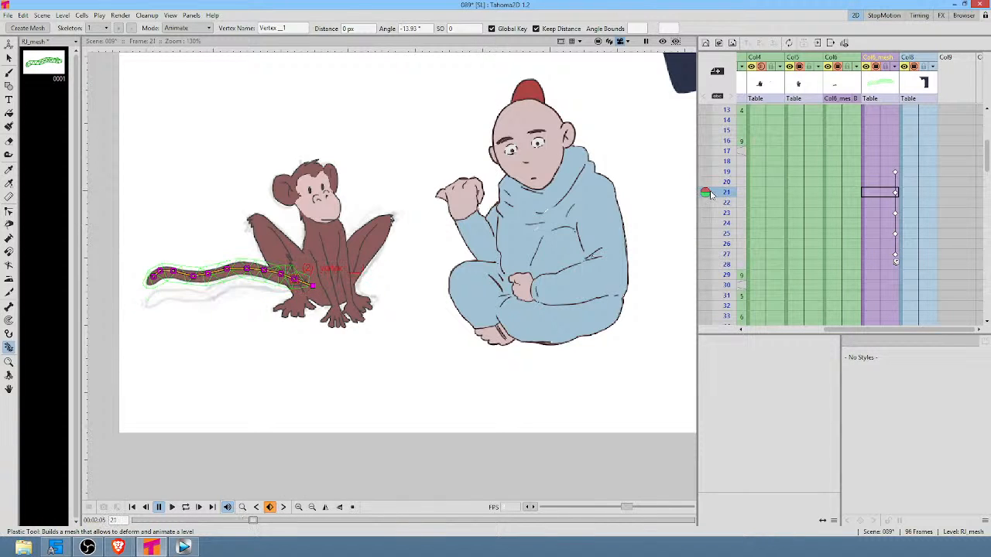
pyautogui.click(879, 172)
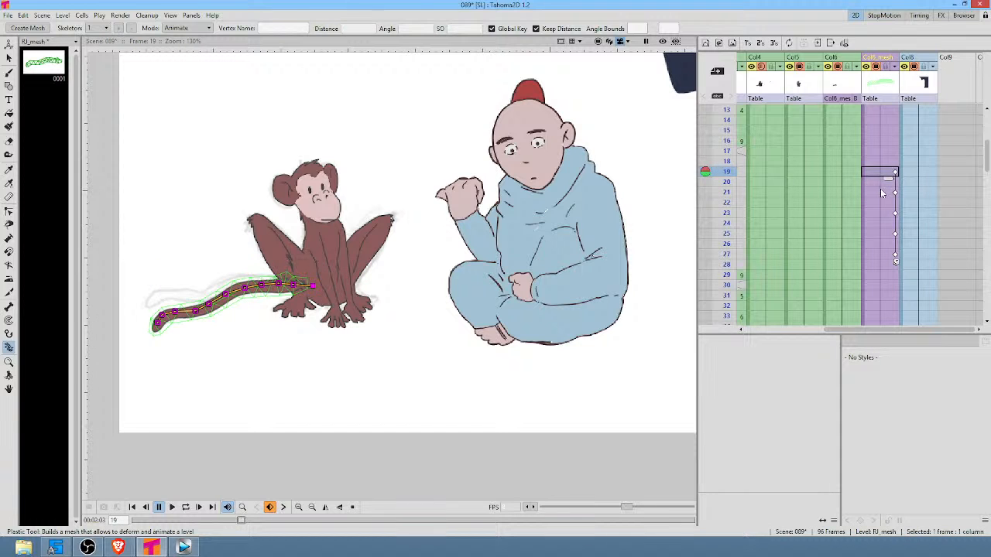
pyautogui.click(882, 192)
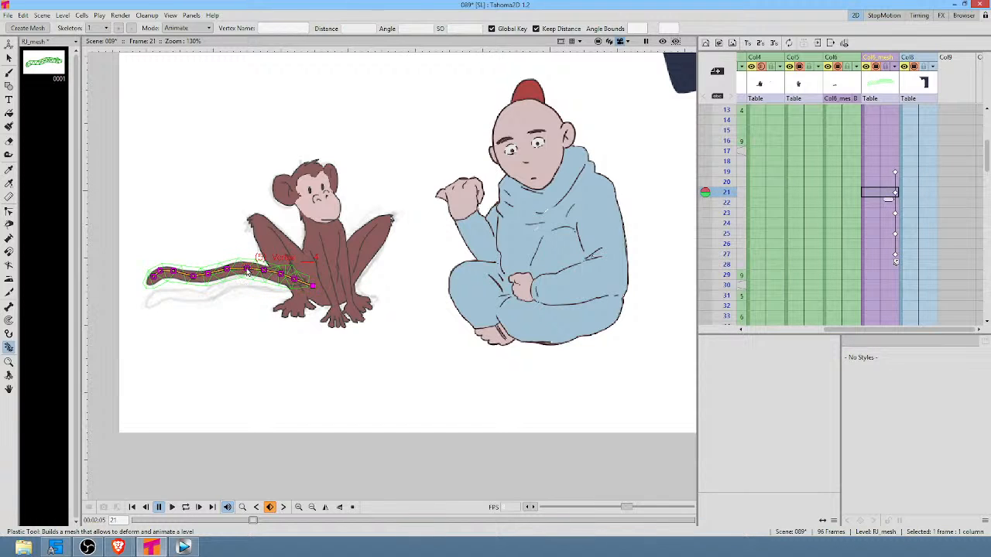
pyautogui.moveTo(246, 271); pyautogui.dragTo(246, 273)
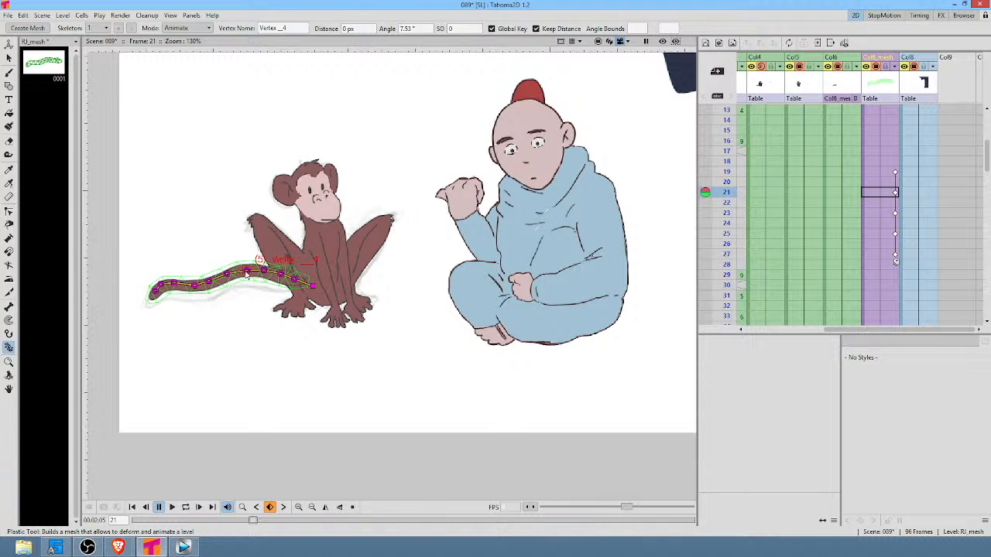
pyautogui.click(887, 194)
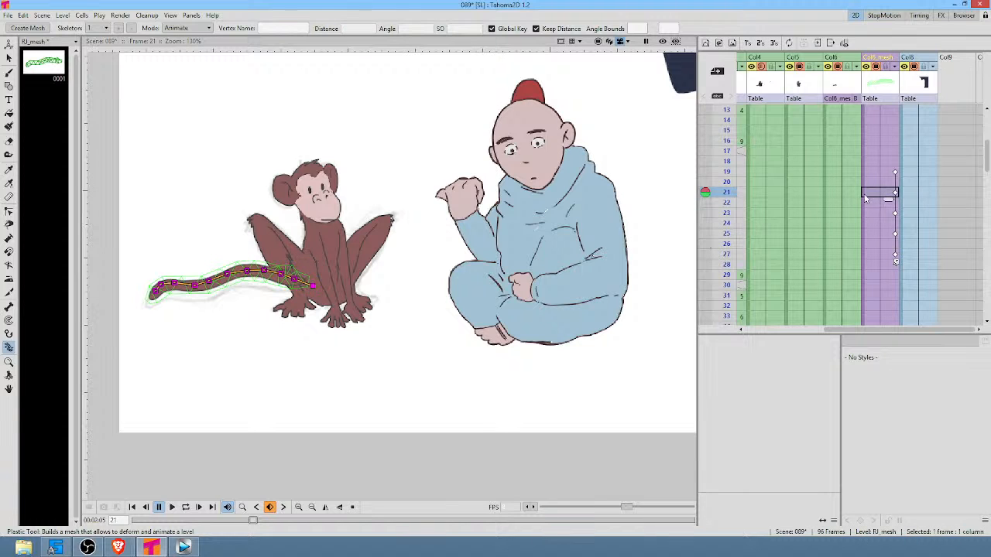
pyautogui.click(882, 172)
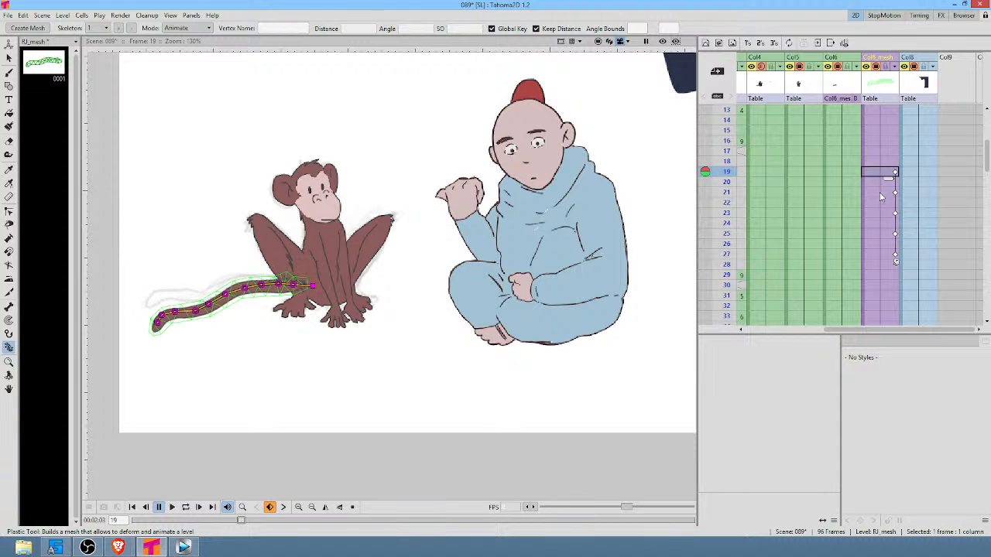
pyautogui.click(880, 193)
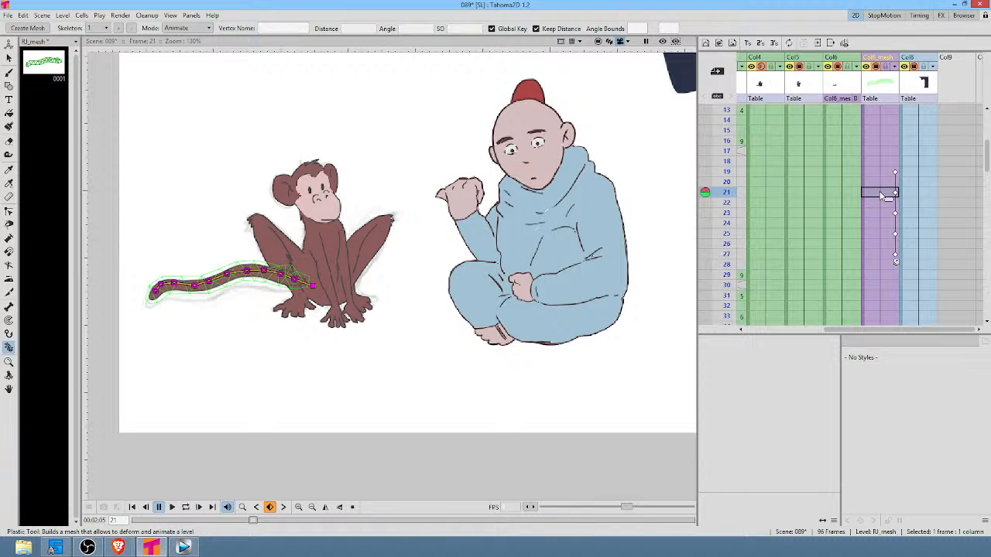
pyautogui.click(867, 200)
pyautogui.press('Up')
pyautogui.press('Up')
pyautogui.press('Up')
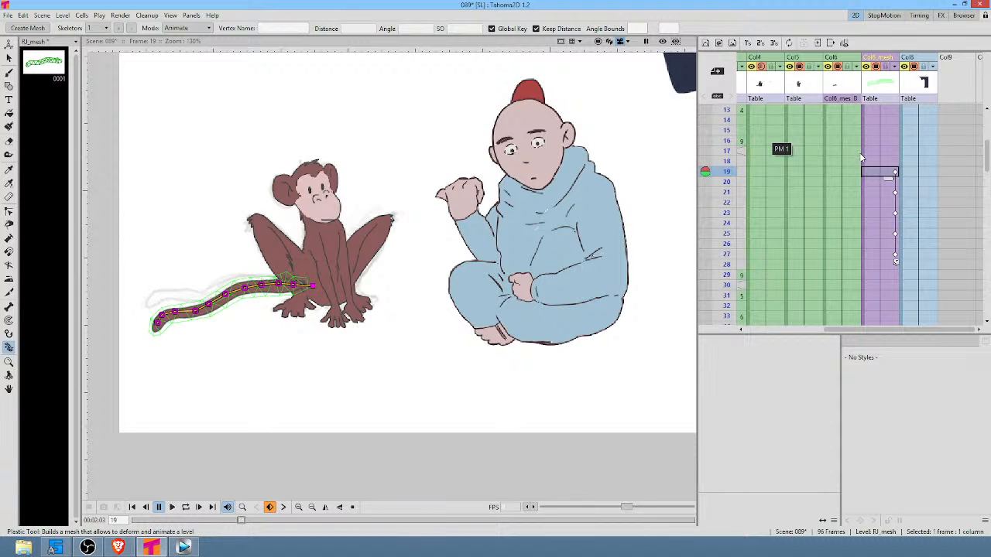
pyautogui.click(879, 190)
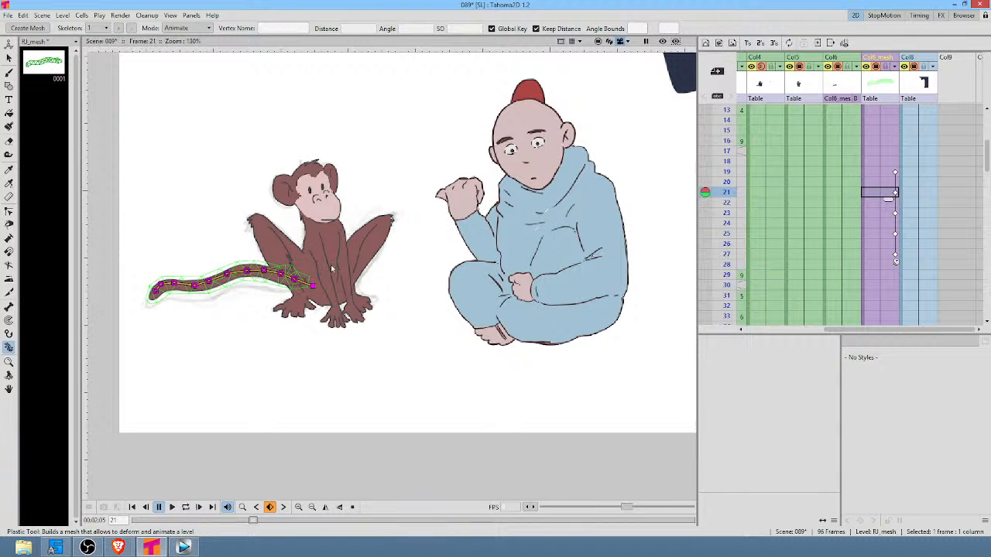
pyautogui.moveTo(250, 273); pyautogui.dragTo(250, 277)
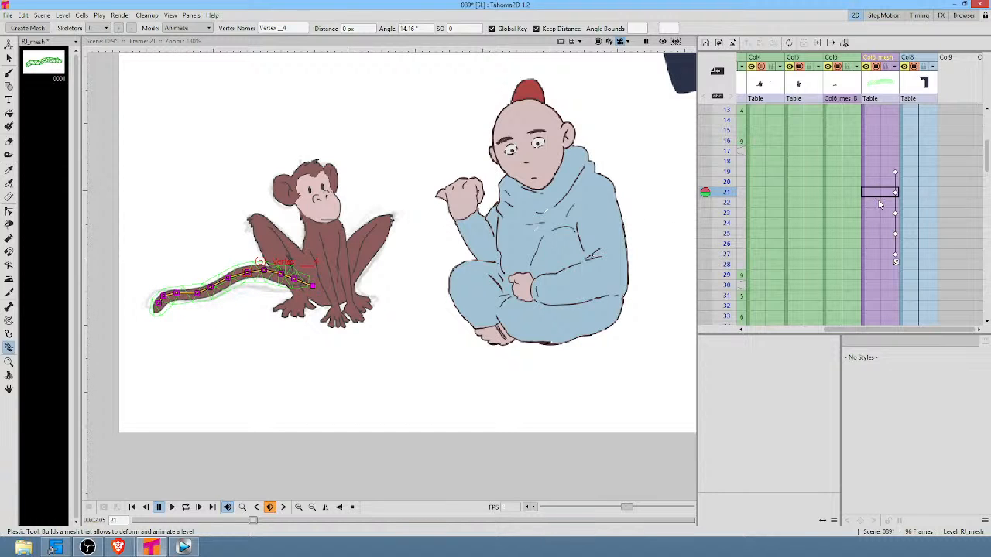
# Raise the outer tail by rotating Vertex __4 to about -6.49° on frame 22, and curve it upward on frame 23.
pyautogui.click(879, 203)
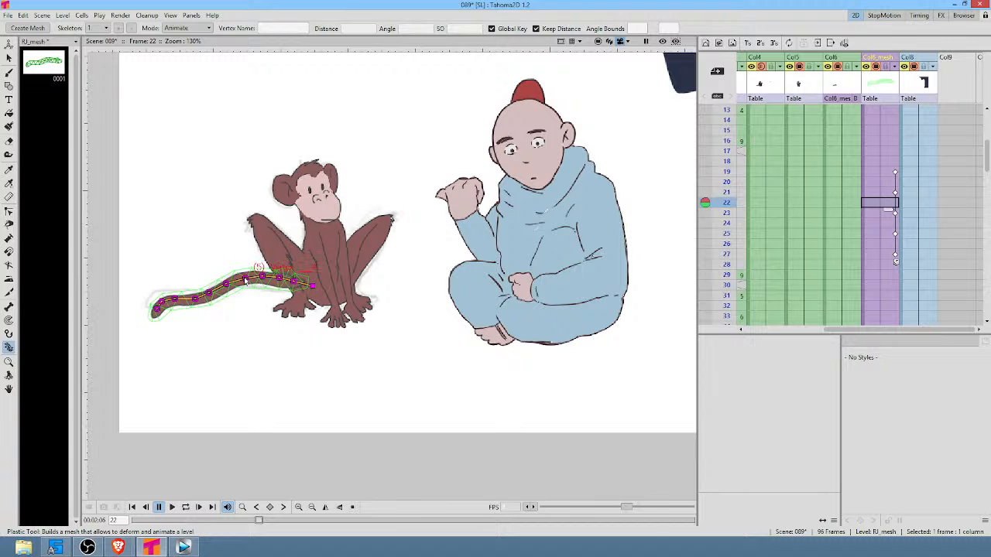
pyautogui.click(864, 194)
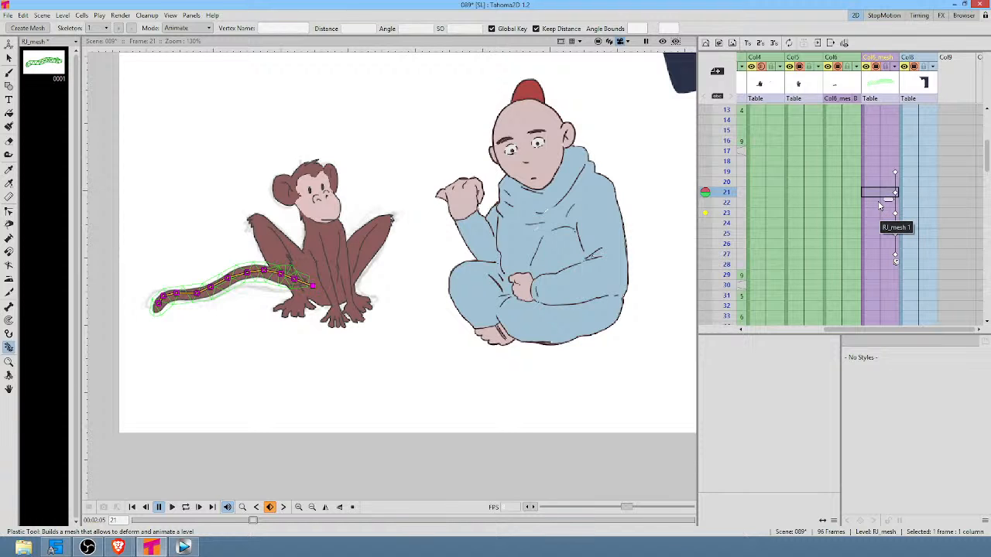
pyautogui.click(879, 203)
pyautogui.moveTo(247, 280); pyautogui.dragTo(245, 277)
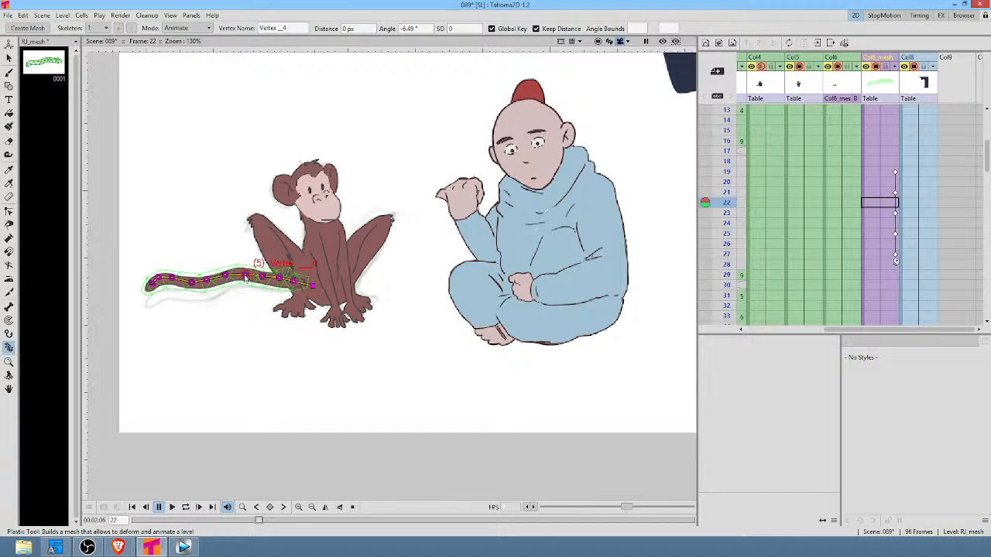
pyautogui.press('.')
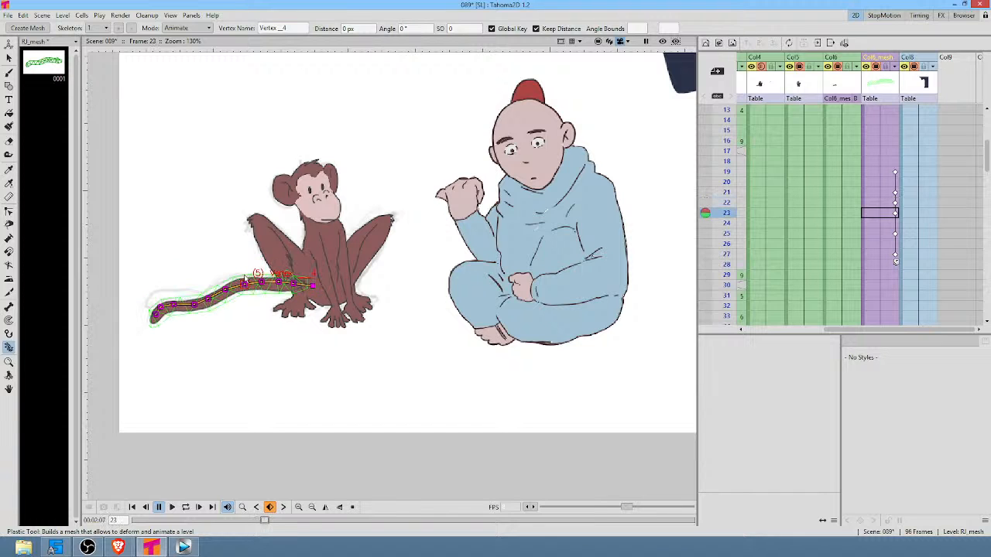
pyautogui.moveTo(245, 290); pyautogui.dragTo(208, 284)
# On frame 24, curl the tail's end upward by rotating Vertex __9 to about -14.18° and Vertex __7 to about -1.87°.
pyautogui.moveTo(153, 265); pyautogui.dragTo(162, 263)
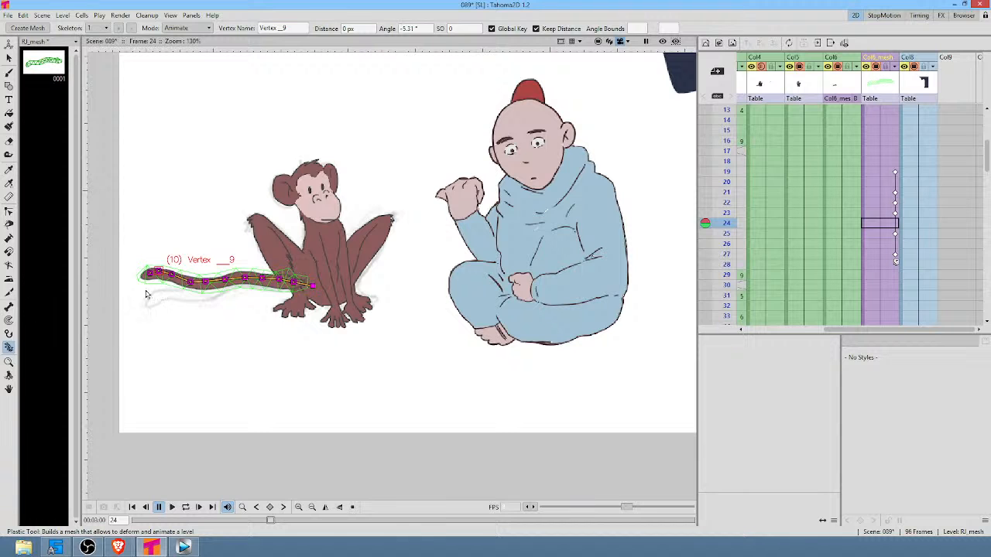
pyautogui.click(149, 276)
pyautogui.moveTo(148, 274); pyautogui.dragTo(177, 255)
pyautogui.scroll(2, 155, 267)
pyautogui.scroll(2, 156, 267)
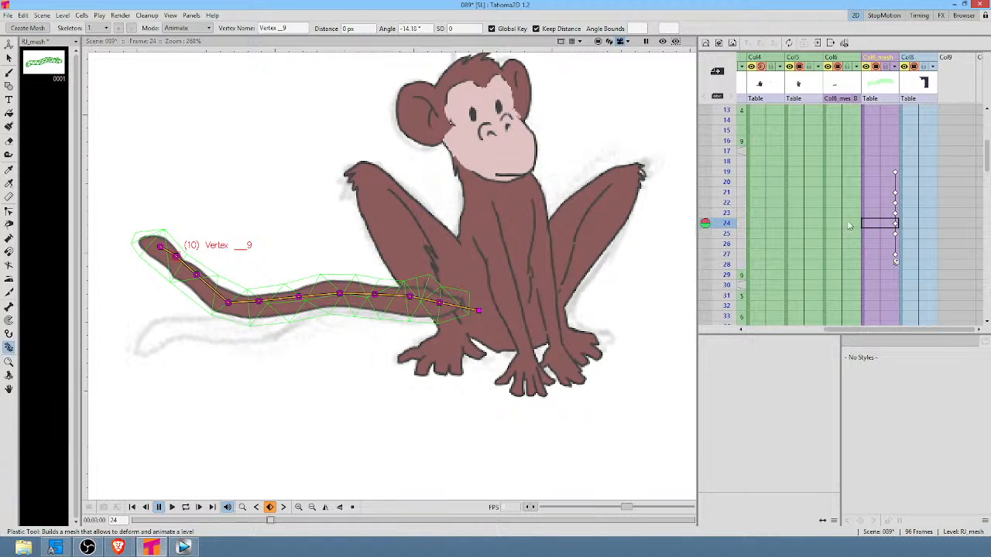
pyautogui.moveTo(229, 303); pyautogui.dragTo(228, 301)
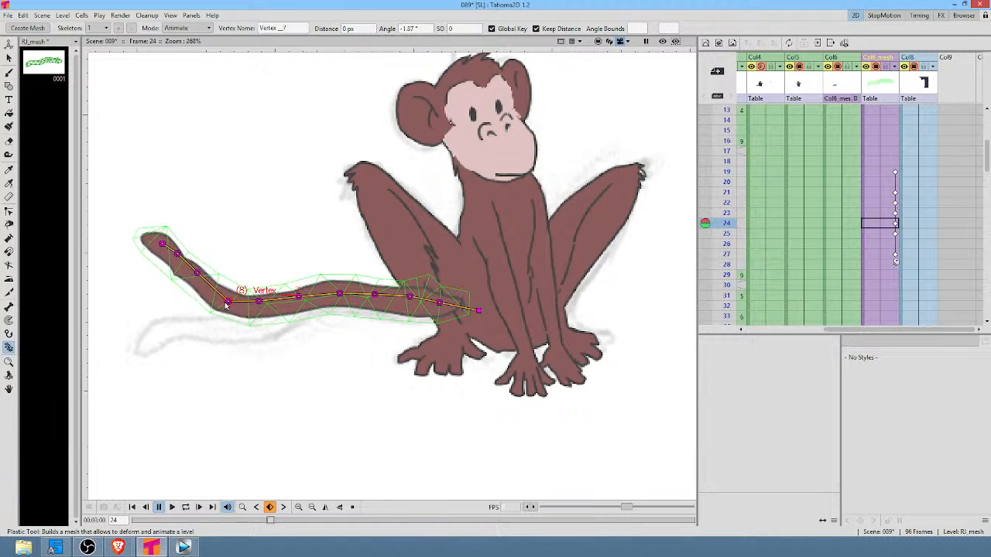
# Review the tail movement from frame 19 and straighten the tip on frame 27 by rotating Vertex _10 to about -36.35°.
pyautogui.click(887, 214)
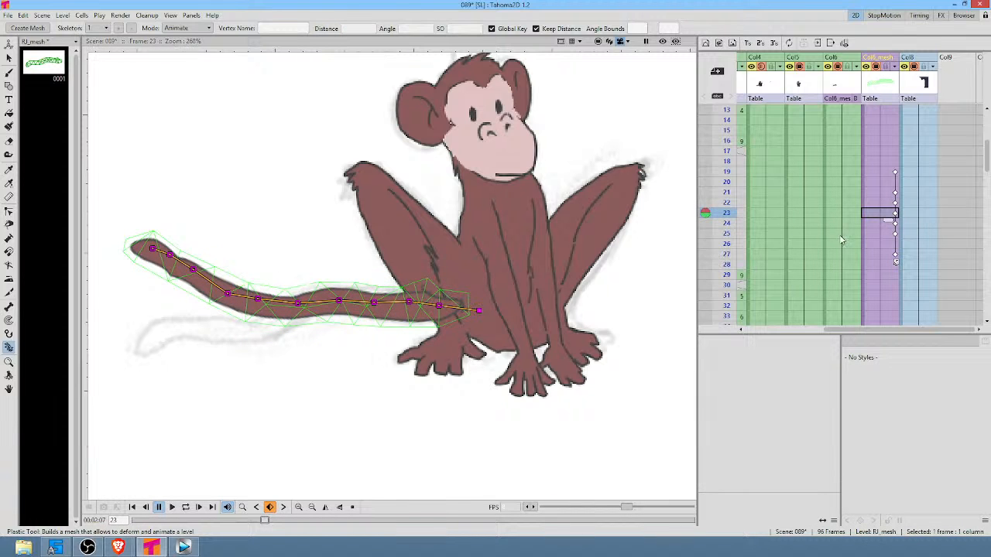
pyautogui.click(725, 172)
pyautogui.moveTo(725, 182); pyautogui.dragTo(694, 256)
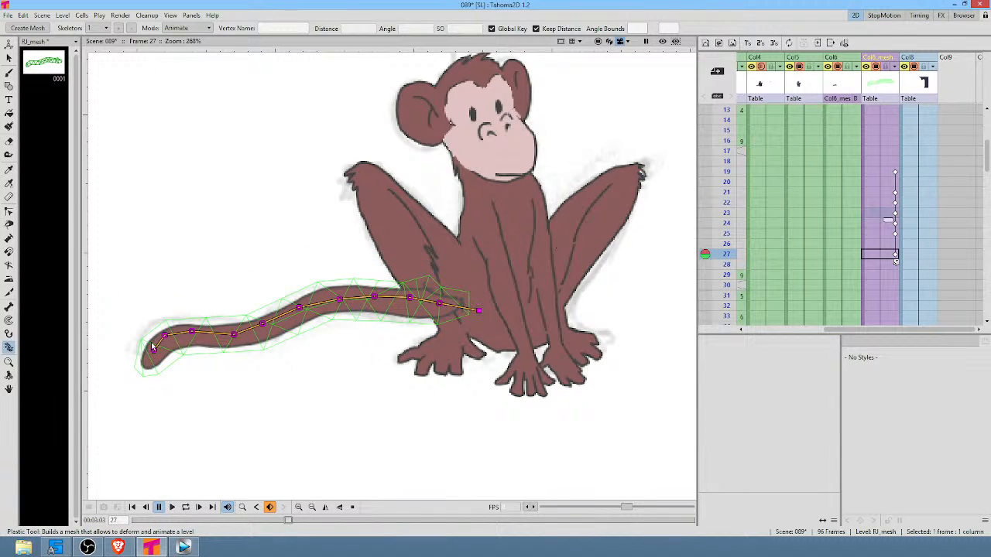
pyautogui.moveTo(154, 358); pyautogui.dragTo(145, 346)
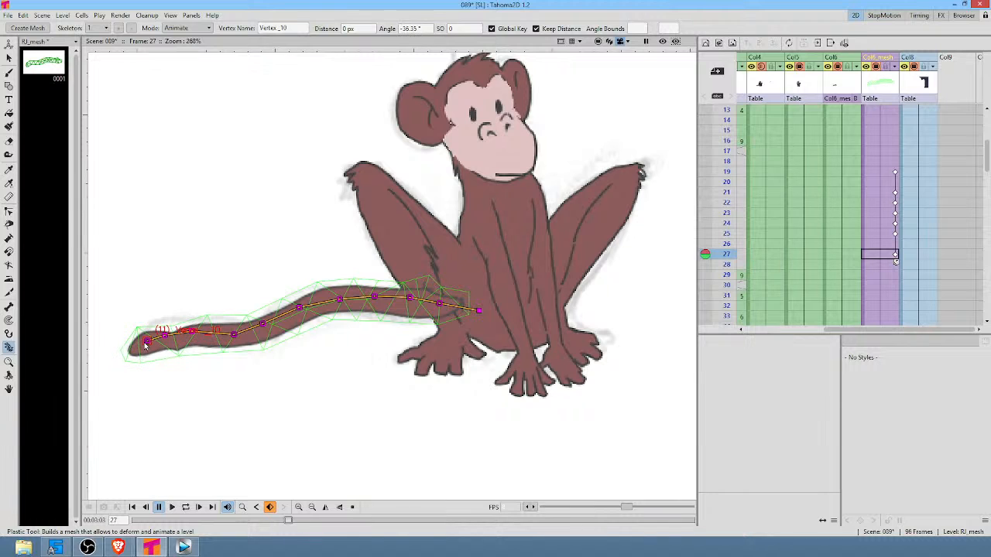
# Reposition Vertex __9 near the tail tip in Build Skeleton mode, and rotate it to about -11.92° in Animate mode on frame 27.
pyautogui.click(186, 28)
pyautogui.click(184, 52)
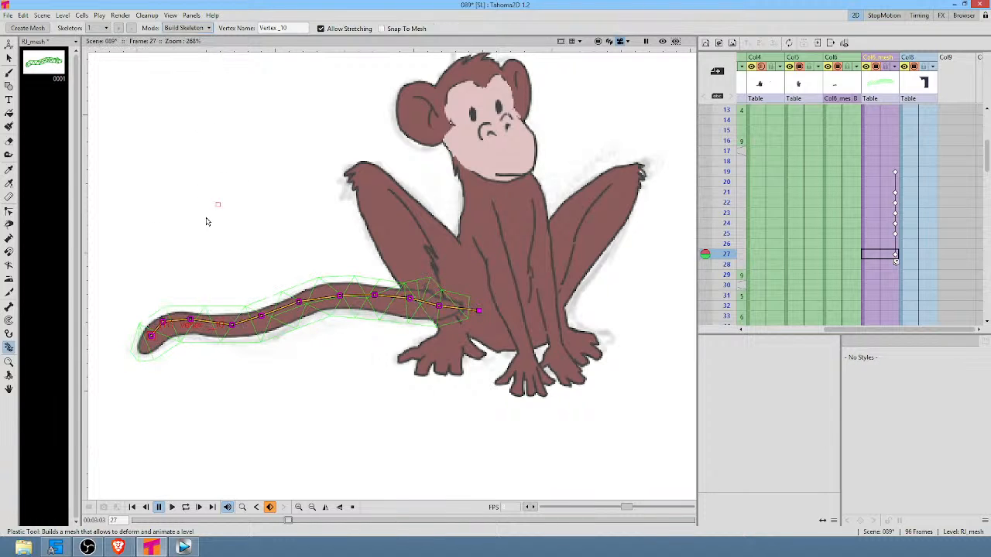
pyautogui.moveTo(162, 321); pyautogui.dragTo(171, 328)
pyautogui.click(185, 28)
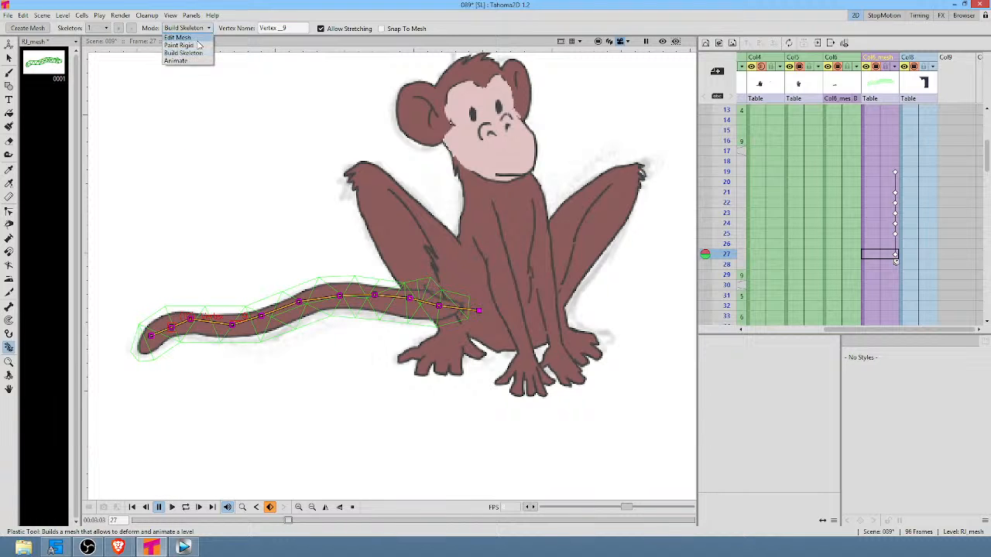
pyautogui.click(192, 63)
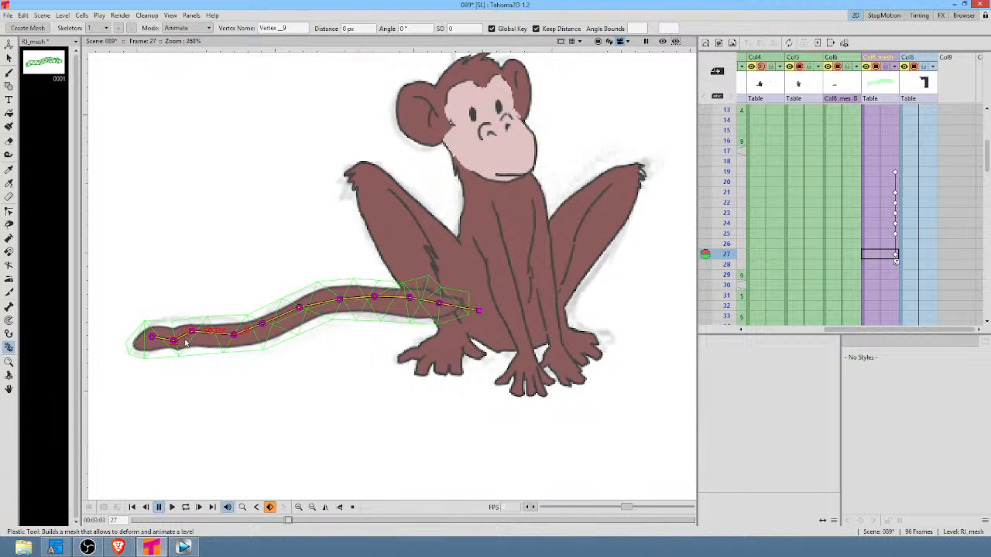
pyautogui.moveTo(178, 341); pyautogui.dragTo(174, 336)
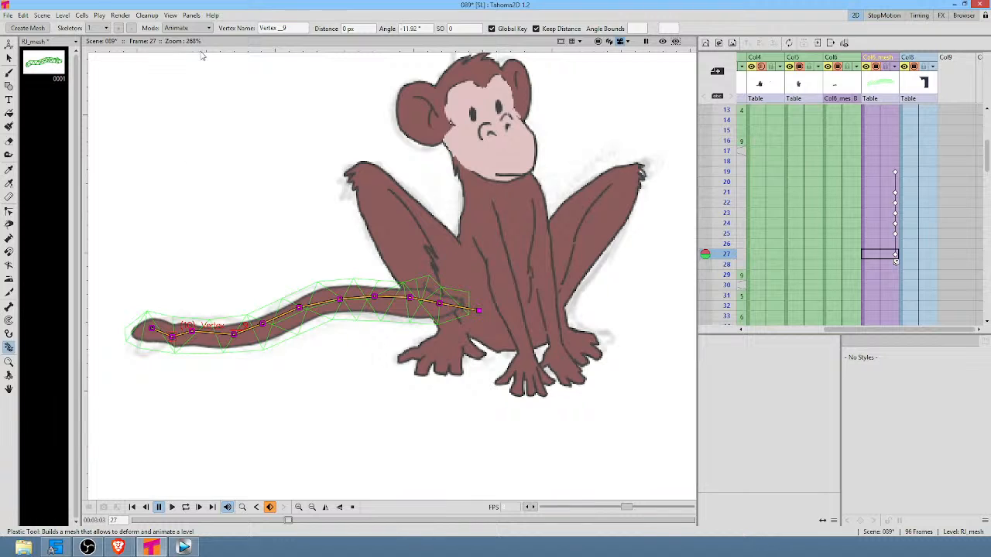
# Delete Vertex __9 from the tail skeleton, return to Animate mode, and scrub the tail movement to frame 28.
pyautogui.click(186, 28)
pyautogui.click(190, 54)
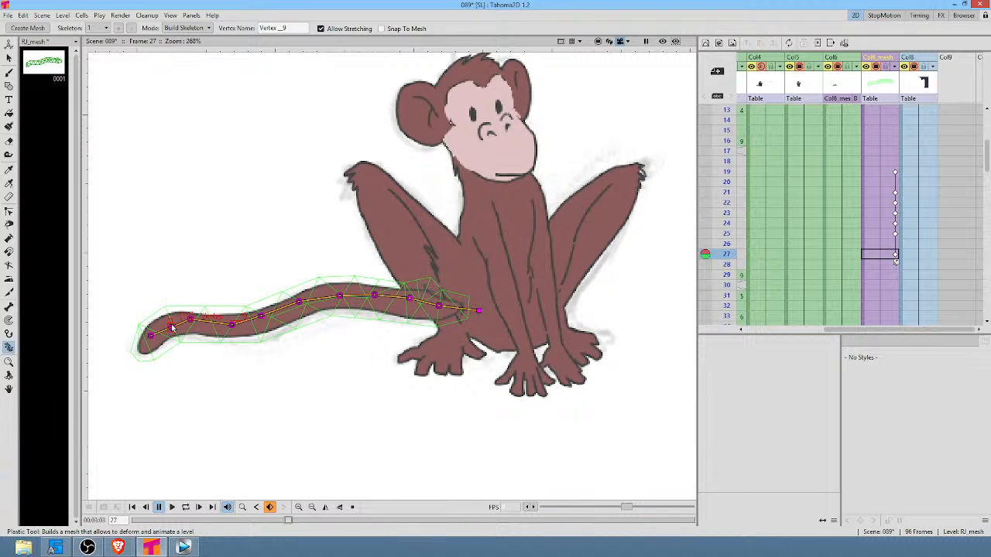
pyautogui.press('Delete')
pyautogui.click(186, 28)
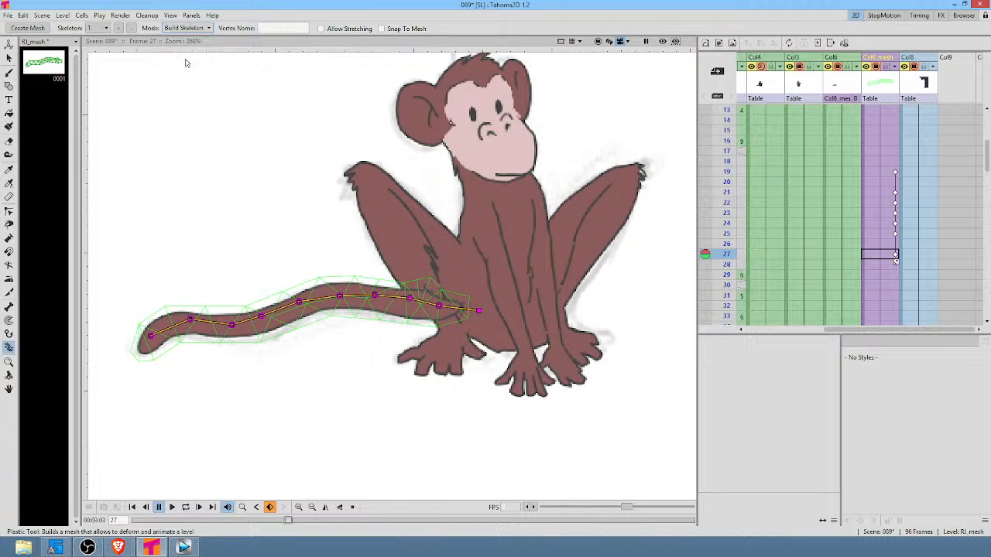
pyautogui.click(175, 60)
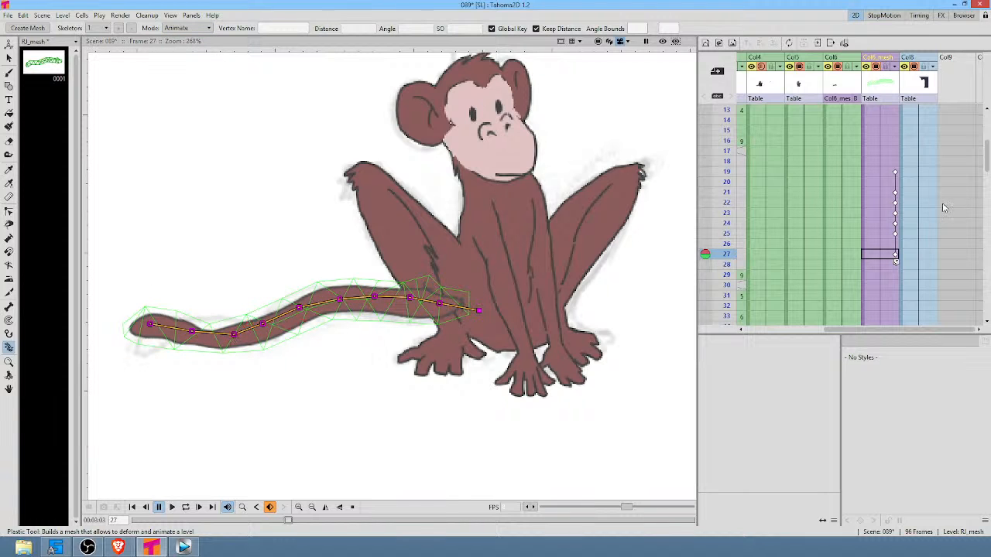
pyautogui.moveTo(718, 187); pyautogui.dragTo(725, 265)
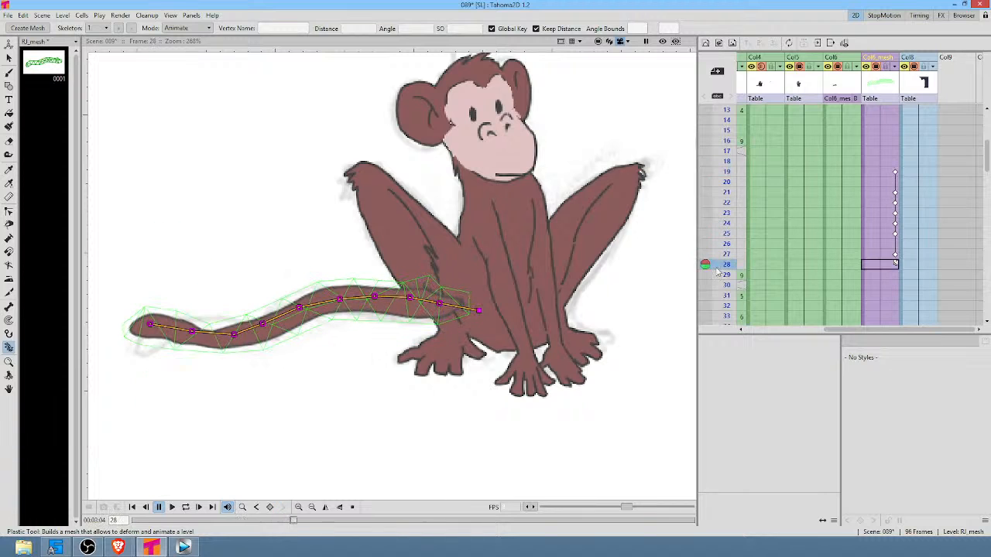
# On frame 25, raise the tail's tip by rotating Vertex _10 to about -27.64°.
pyautogui.click(890, 246)
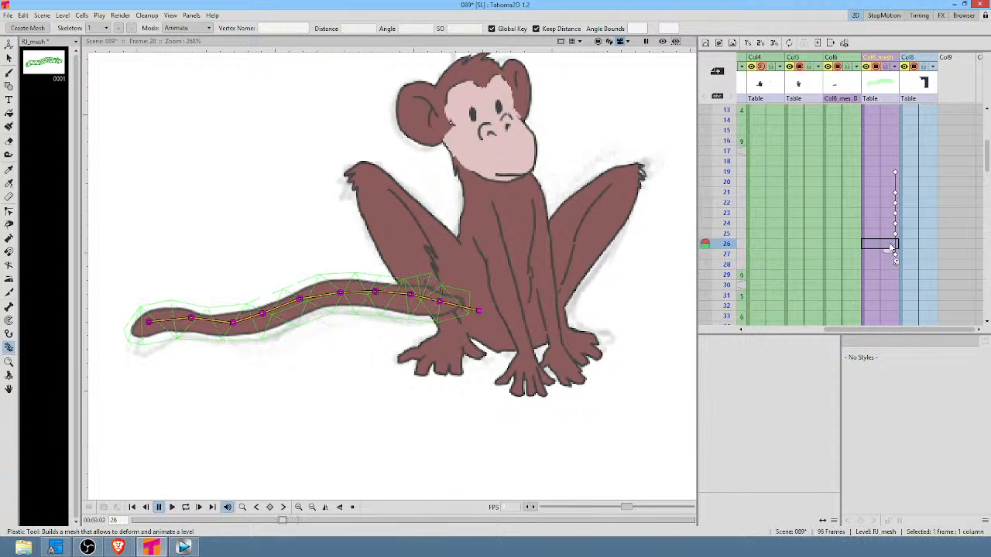
pyautogui.click(874, 233)
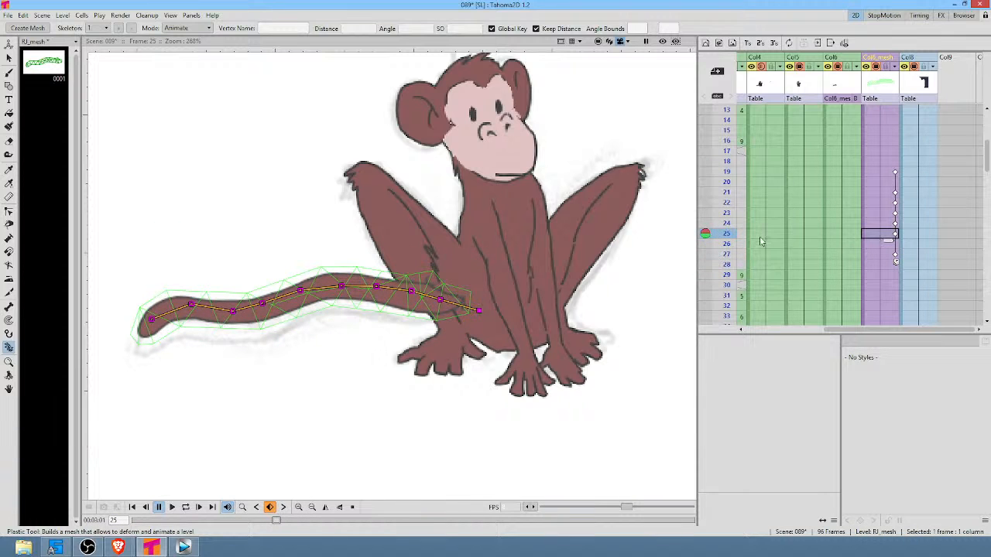
pyautogui.moveTo(725, 237)
pyautogui.mouseDown()
pyautogui.moveTo(725, 224)
pyautogui.moveTo(721, 237)
pyautogui.mouseUp()
pyautogui.moveTo(151, 320); pyautogui.dragTo(154, 302)
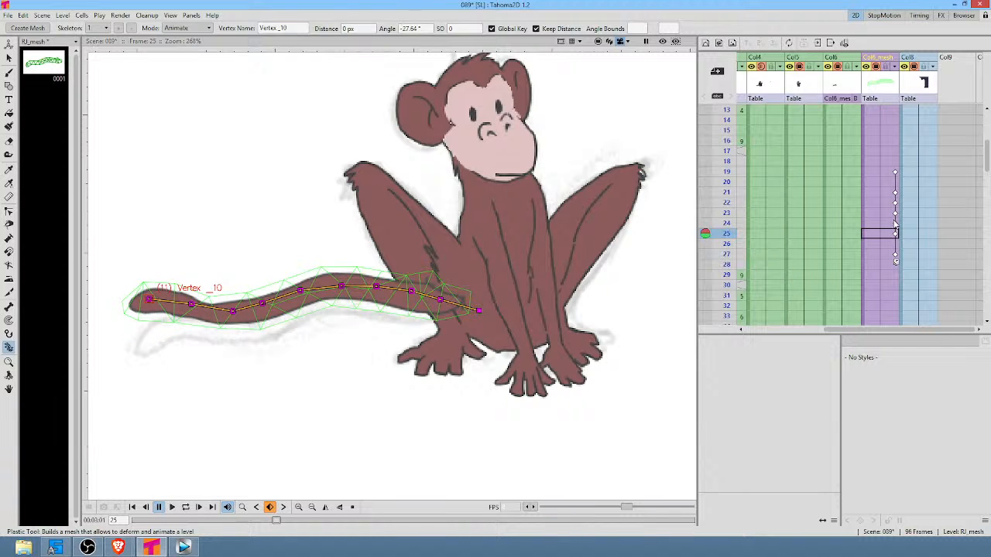
# Adjust the tail's tip at Vertex _10 on frames 26 and 27, rotating it to about -28.86° on frame 27.
pyautogui.click(889, 254)
pyautogui.click(889, 244)
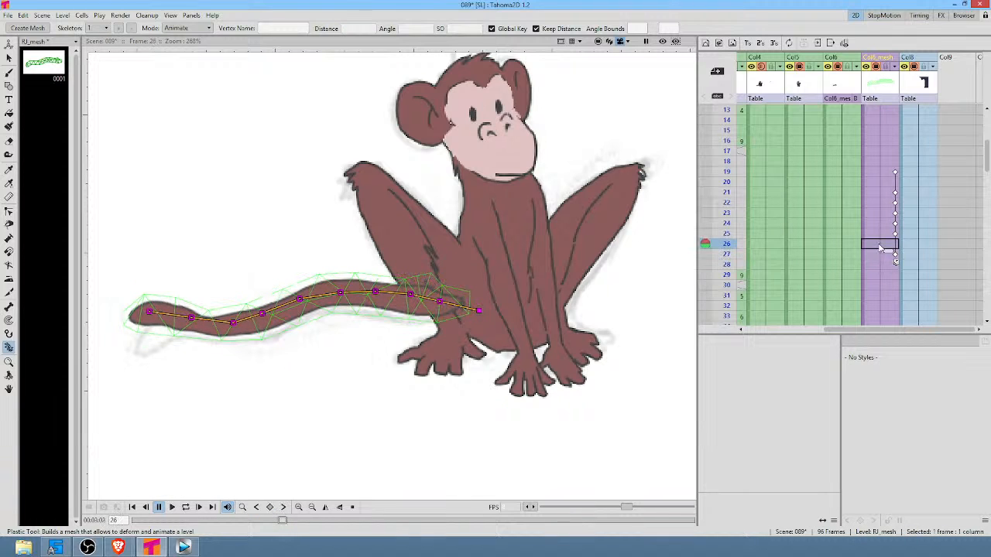
pyautogui.click(150, 311)
pyautogui.moveTo(150, 311); pyautogui.dragTo(192, 325)
pyautogui.click(877, 254)
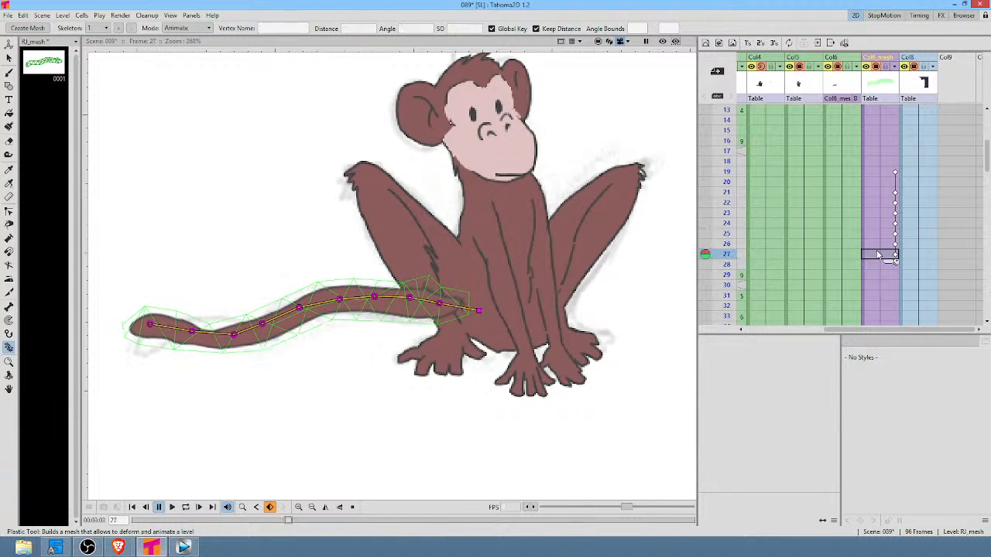
pyautogui.moveTo(150, 325); pyautogui.dragTo(151, 345)
# Play the scene from frame 17 with both characters in view to review the tail movement.
pyautogui.scroll(-5, 329, 232)
pyautogui.moveTo(337, 224); pyautogui.dragTo(208, 241)
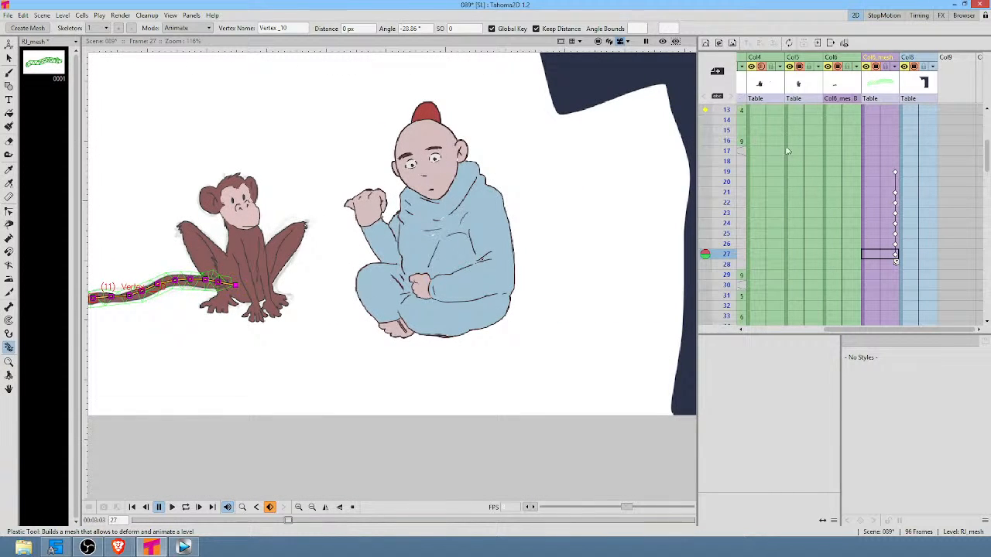
pyautogui.click(727, 151)
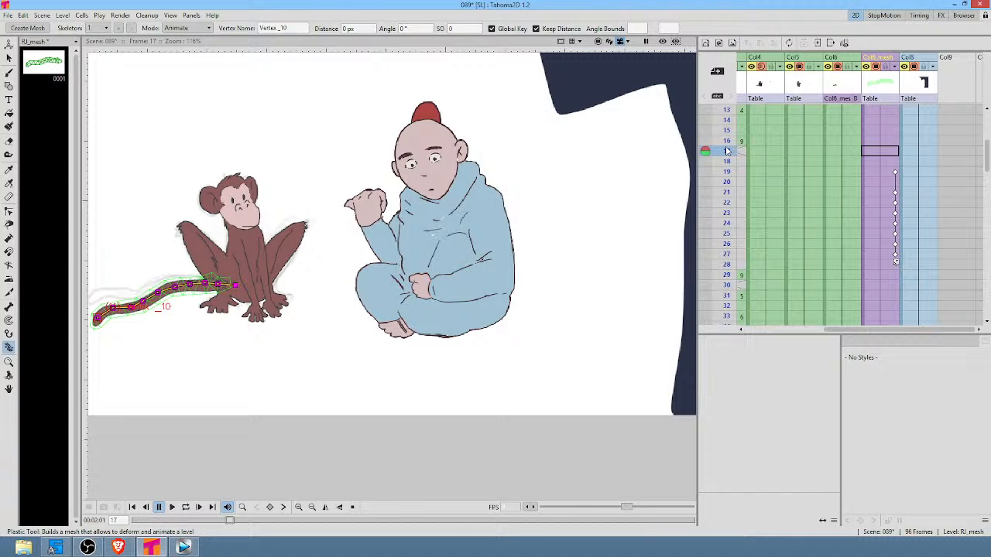
pyautogui.press('l')
pyautogui.scroll(-3, 434, 220)
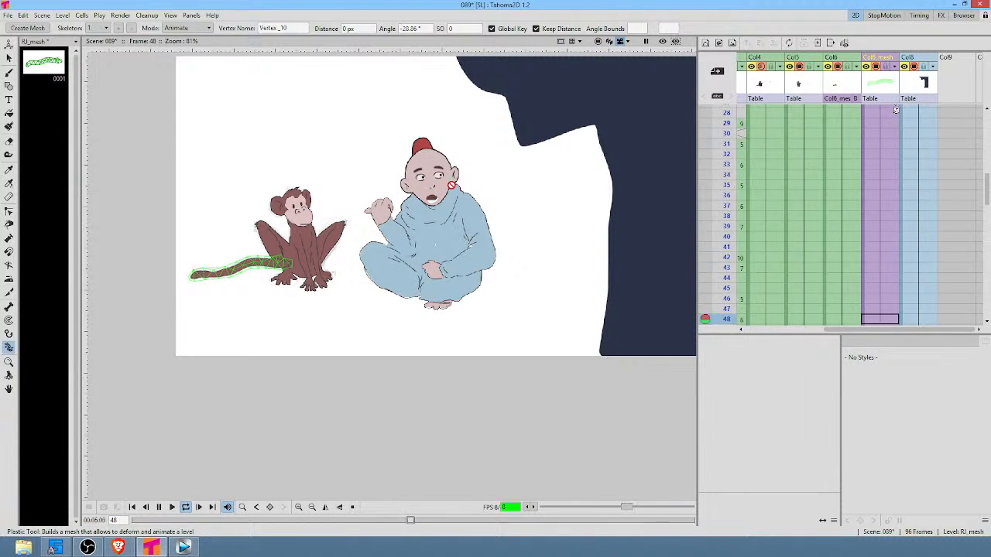
pyautogui.press('l')
pyautogui.scroll(5, 720, 99)
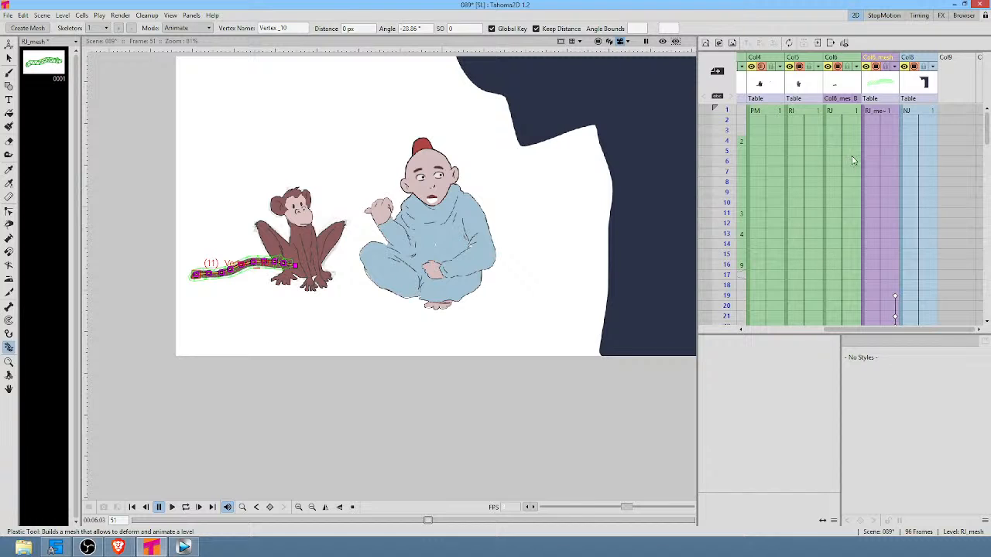
# Move the monkey's body and tail columns ahead of the PM column, and select the PM drawing on frame 1.
pyautogui.click(846, 57)
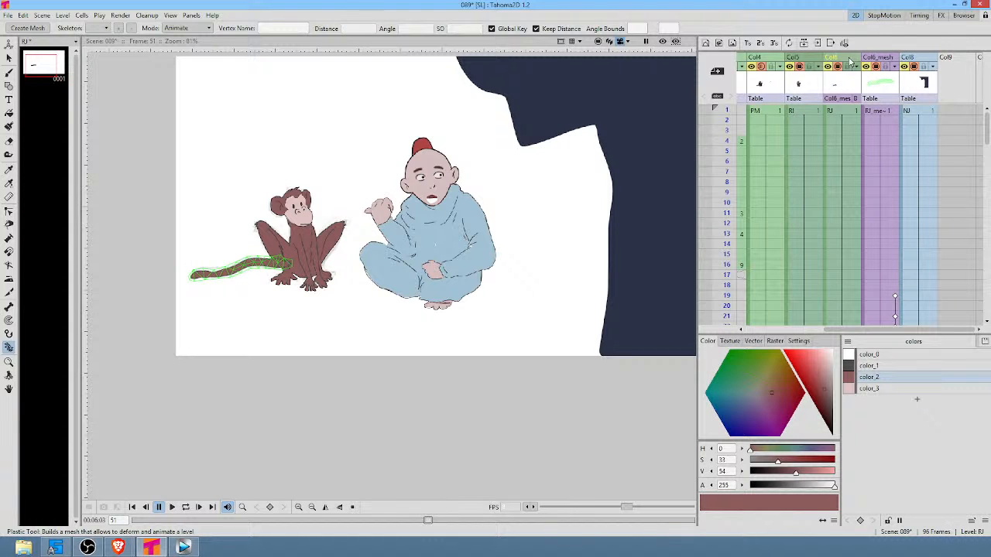
pyautogui.moveTo(849, 59); pyautogui.dragTo(803, 63)
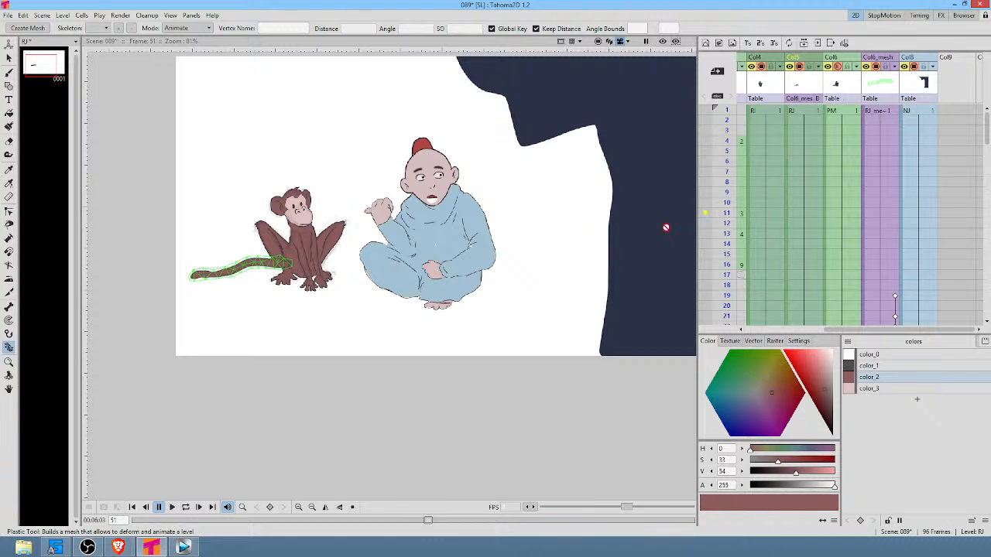
pyautogui.click(847, 111)
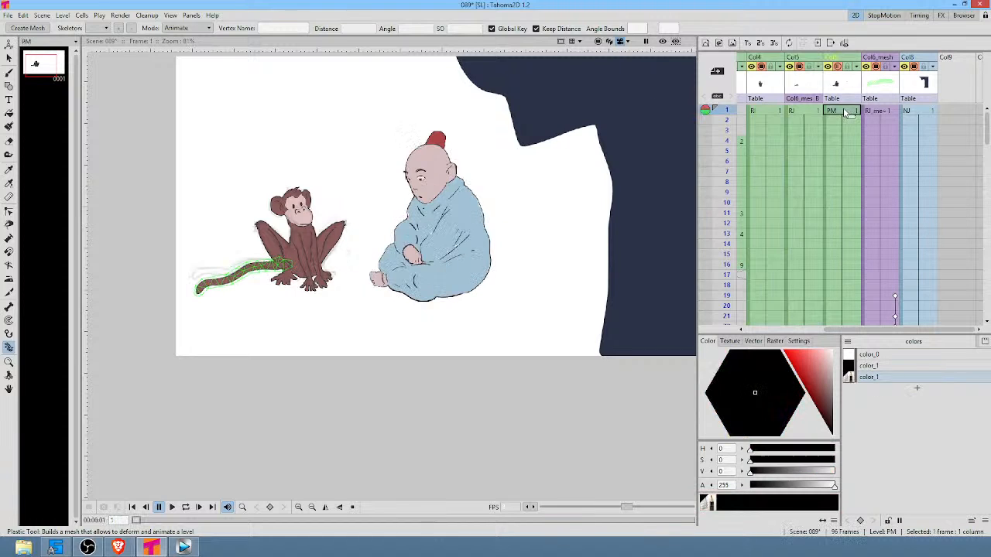
# Move the tail's mesh column ahead of the PM column and check the monkey in the preview.
pyautogui.moveTo(886, 62); pyautogui.dragTo(853, 66)
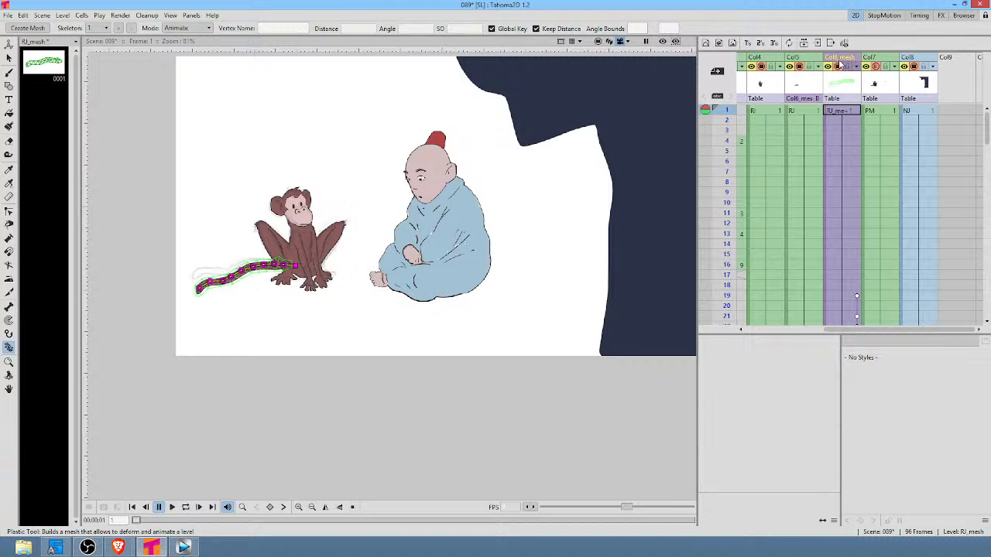
pyautogui.click(806, 114)
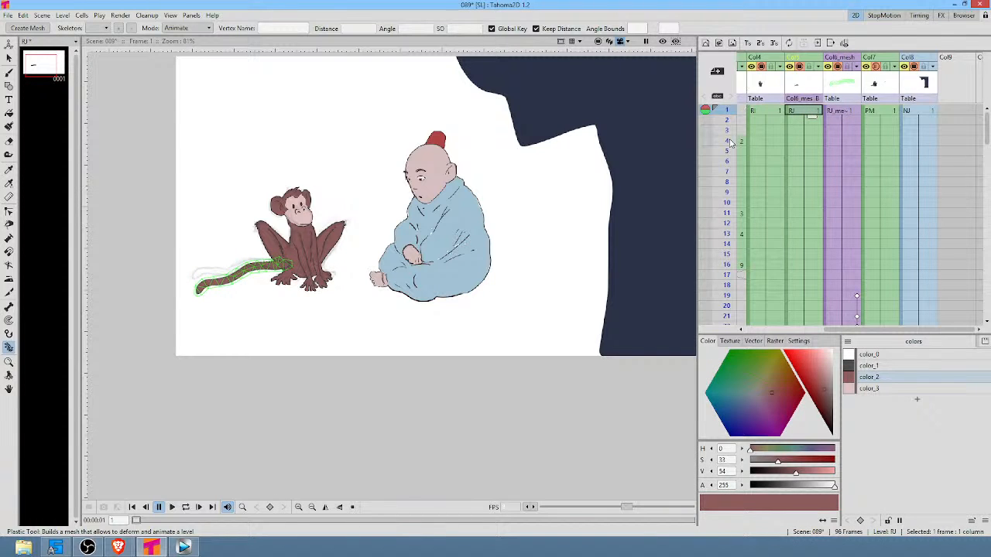
pyautogui.scroll(4, 220, 271)
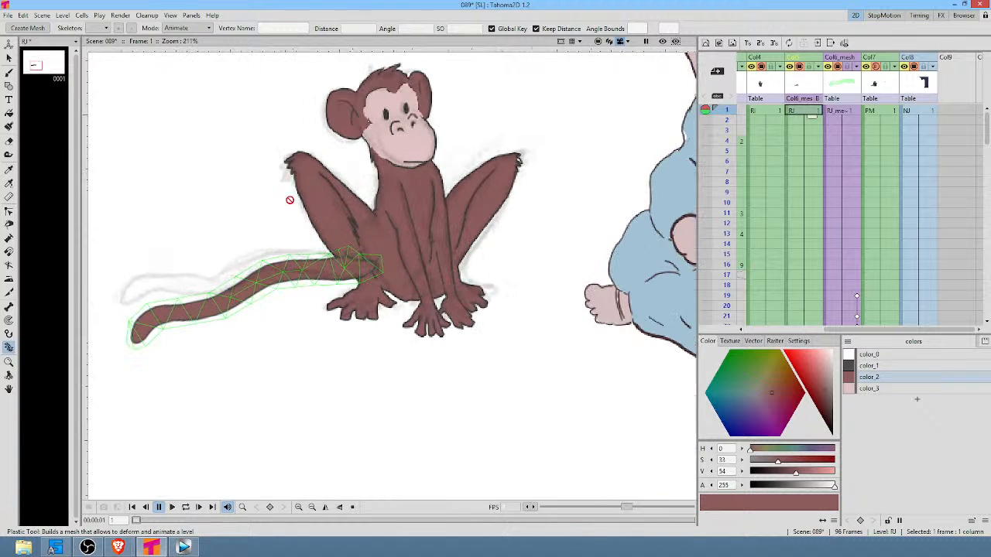
pyautogui.click(661, 42)
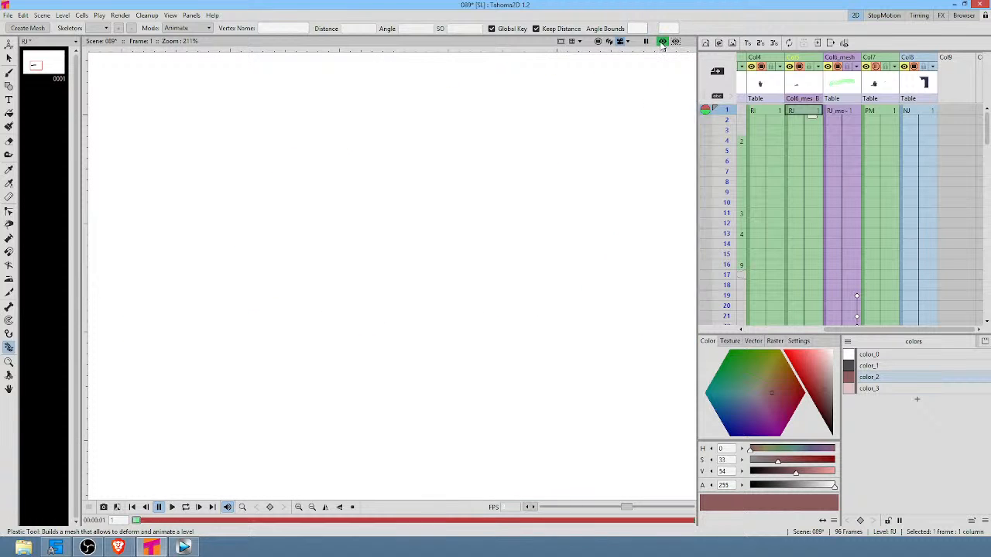
pyautogui.click(661, 42)
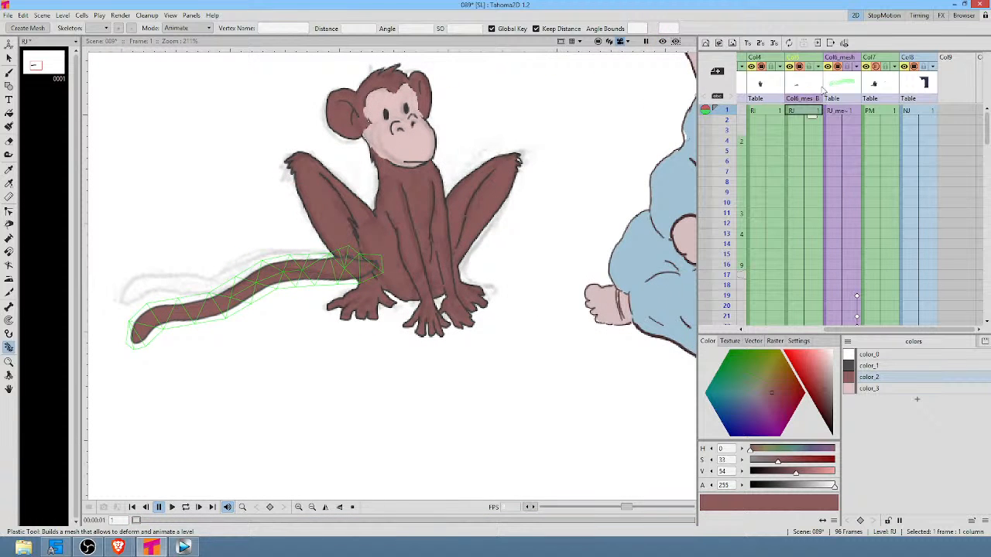
# Move the monkey's body column (RI) to directly after the tail's mesh column so the body overlaps the tail.
pyautogui.click(772, 85)
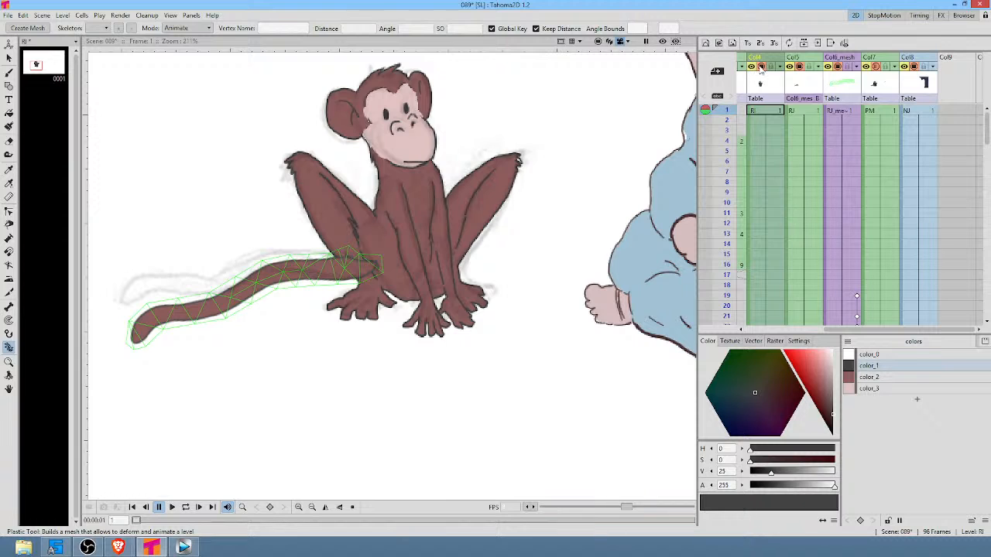
pyautogui.click(761, 67)
pyautogui.click(762, 68)
pyautogui.moveTo(774, 58); pyautogui.dragTo(836, 59)
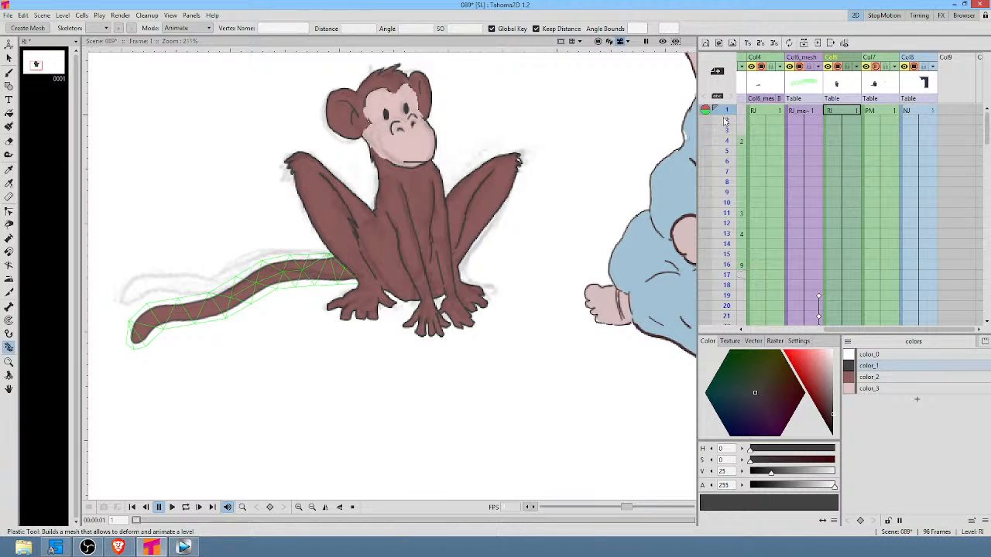
# Scrub through frames 1 to 26 to examine how the tail moves behind the monkey's body.
pyautogui.moveTo(726, 113); pyautogui.dragTo(727, 162)
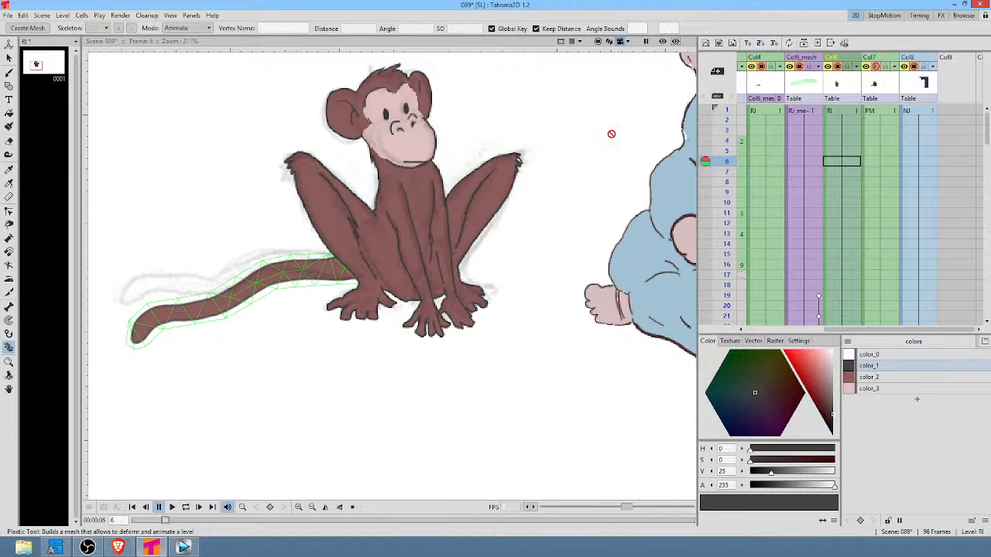
pyautogui.click(729, 113)
pyautogui.moveTo(727, 110); pyautogui.dragTo(726, 265)
pyautogui.scroll(-3, 751, 185)
pyautogui.moveTo(727, 120)
pyautogui.mouseDown()
pyautogui.moveTo(721, 243)
pyautogui.moveTo(723, 107)
pyautogui.moveTo(724, 238)
pyautogui.mouseUp()
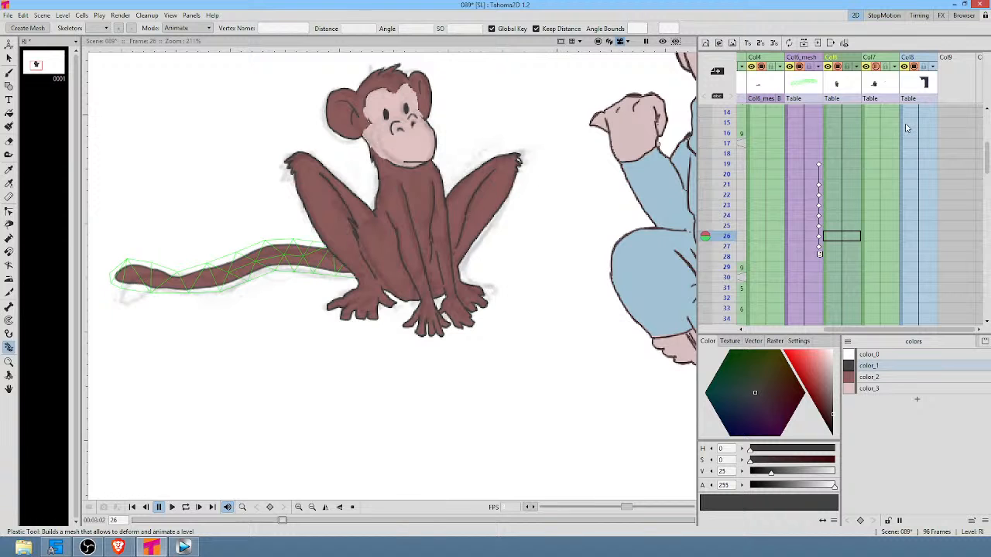
pyautogui.scroll(5, 855, 132)
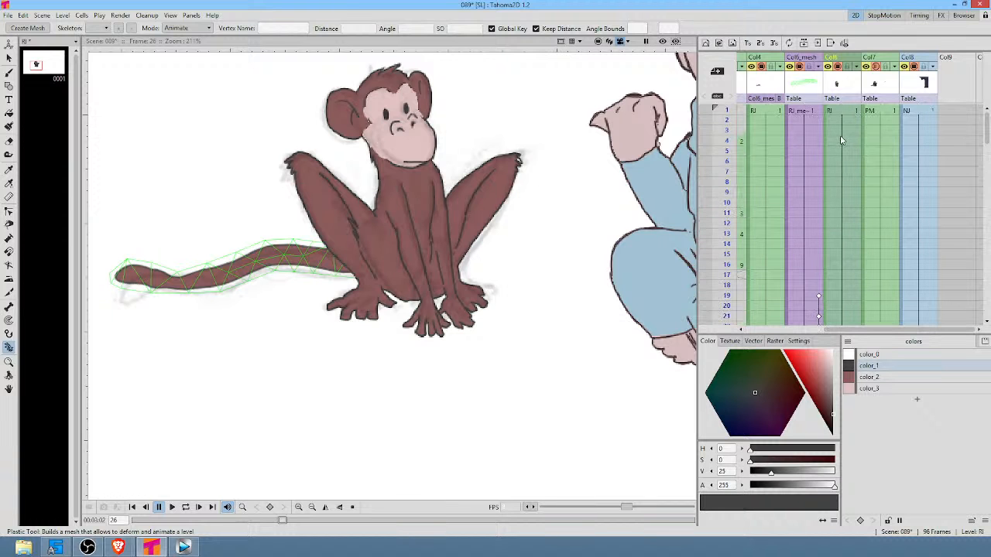
pyautogui.scroll(-5, 533, 180)
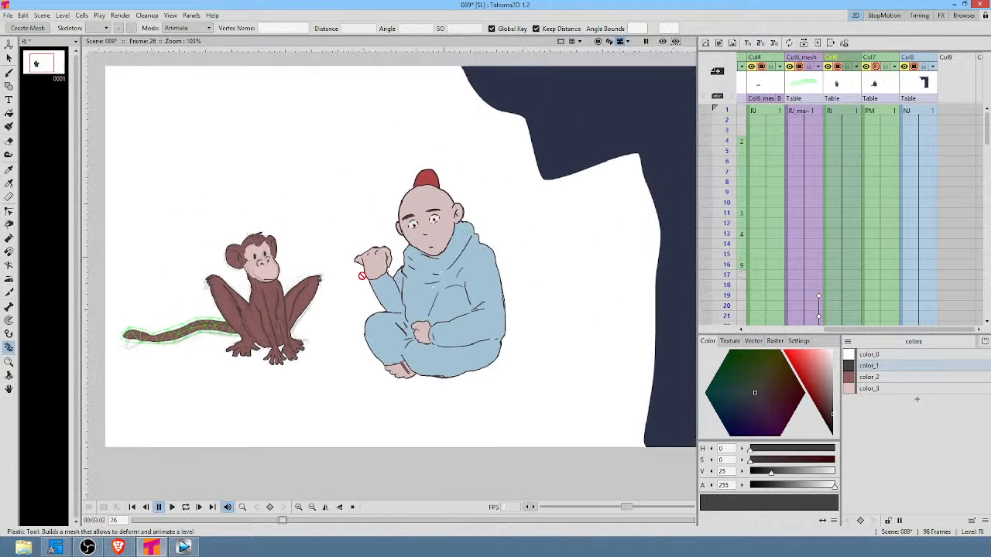
# Turn on preview and camera stand visibility for the NI background column and save the scene with all its levels.
pyautogui.hscroll(-3, 902, 170)
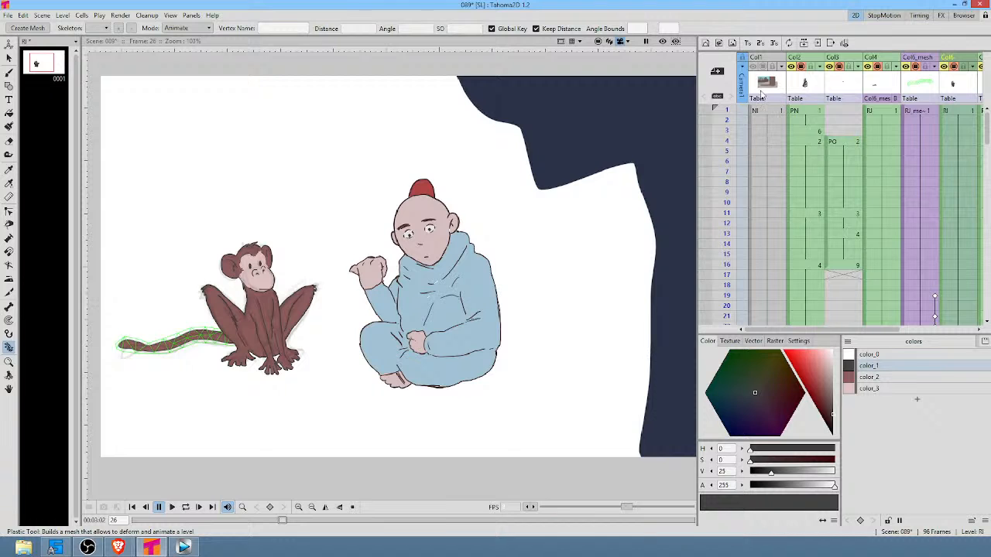
pyautogui.click(763, 66)
pyautogui.click(752, 75)
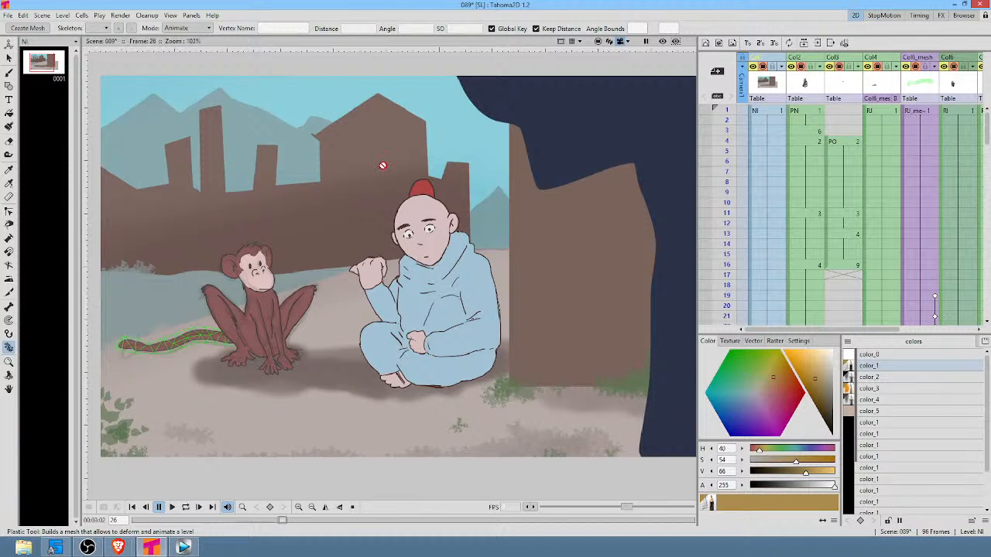
pyautogui.click(8, 16)
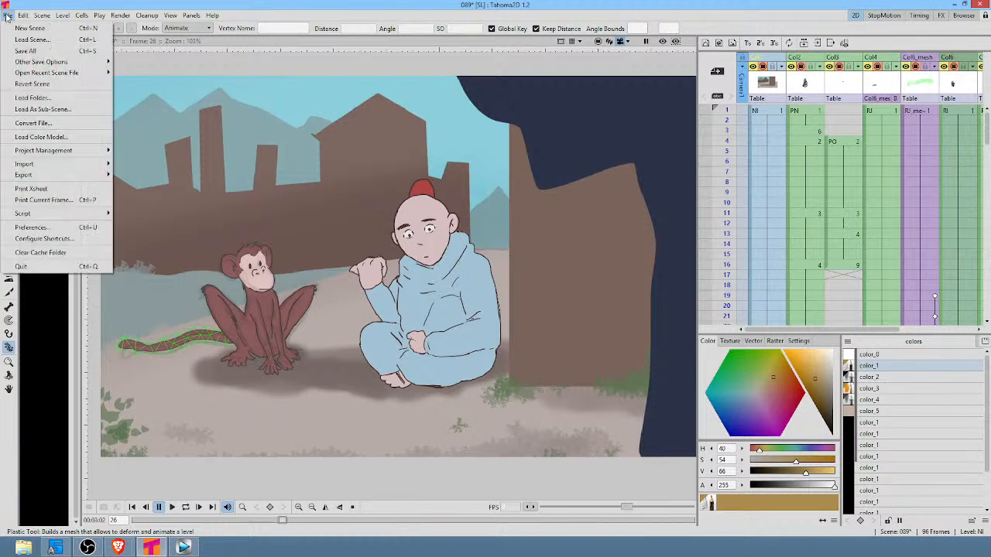
pyautogui.click(25, 51)
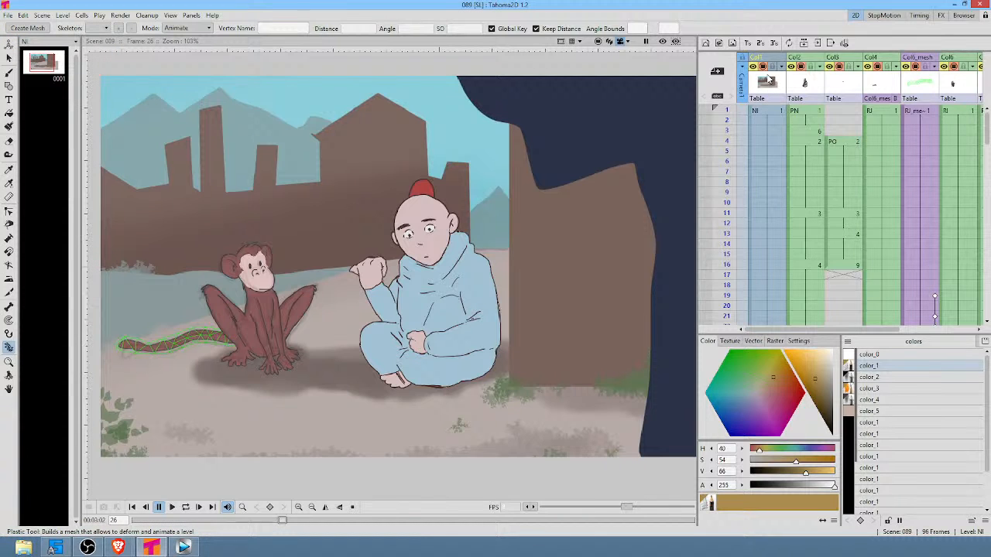
# Collapse the NI background column into a sub-scene and open that sub-scene.
pyautogui.hotkey('alt', 'c')
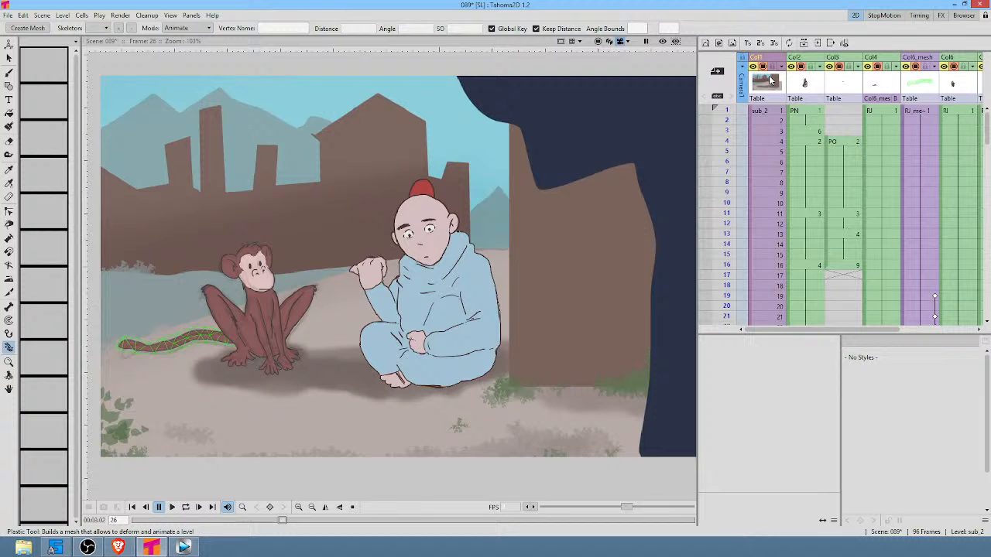
pyautogui.hotkey('alt', 'o')
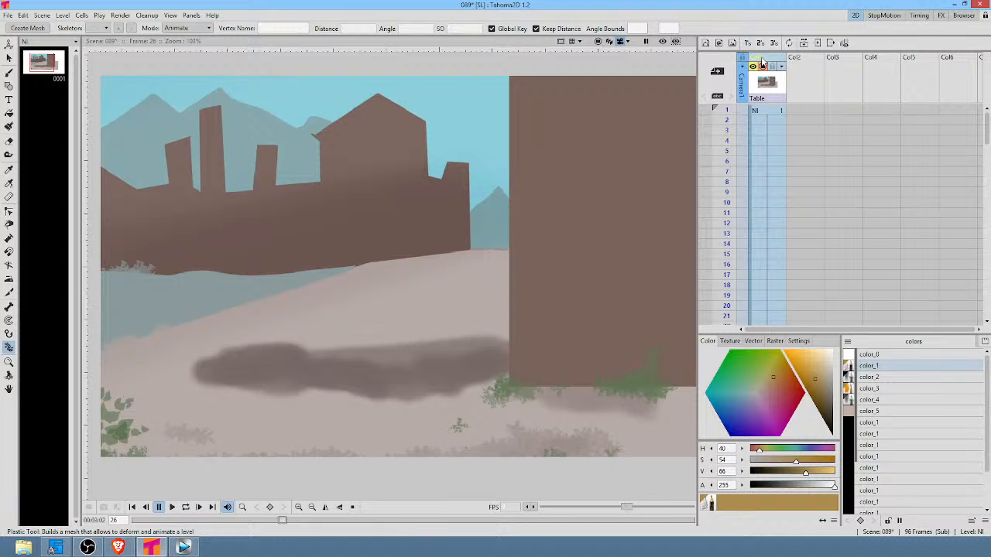
pyautogui.click(762, 61)
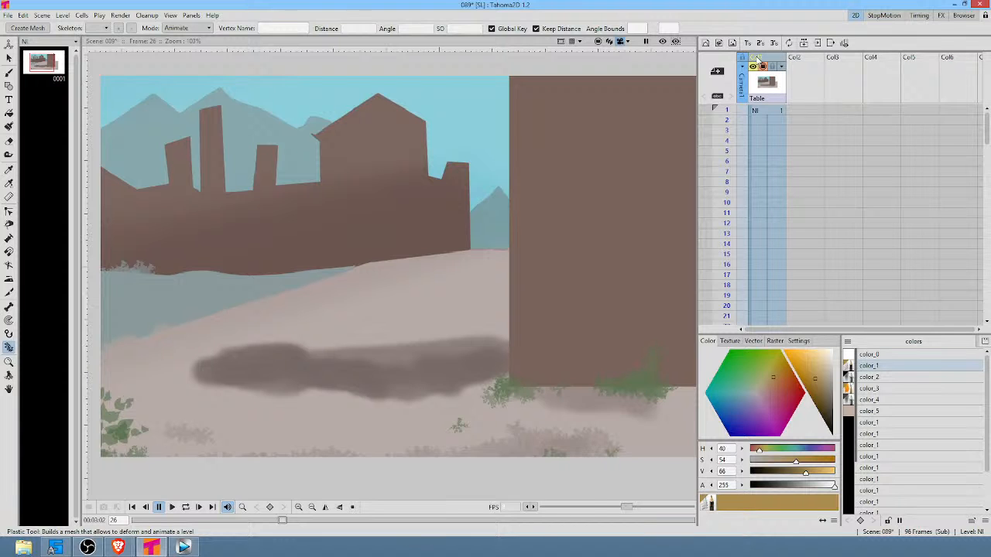
# Switch between the main scene and the background sub-scene twice to compare them, ending inside the sub-scene.
pyautogui.hotkey('ctrl', 'w')
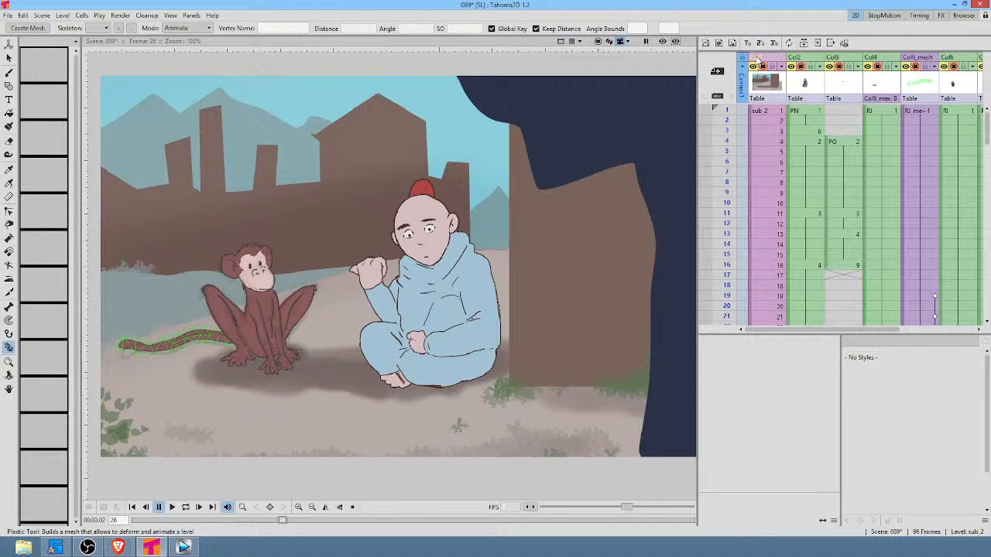
pyautogui.hotkey('ctrl', 'e')
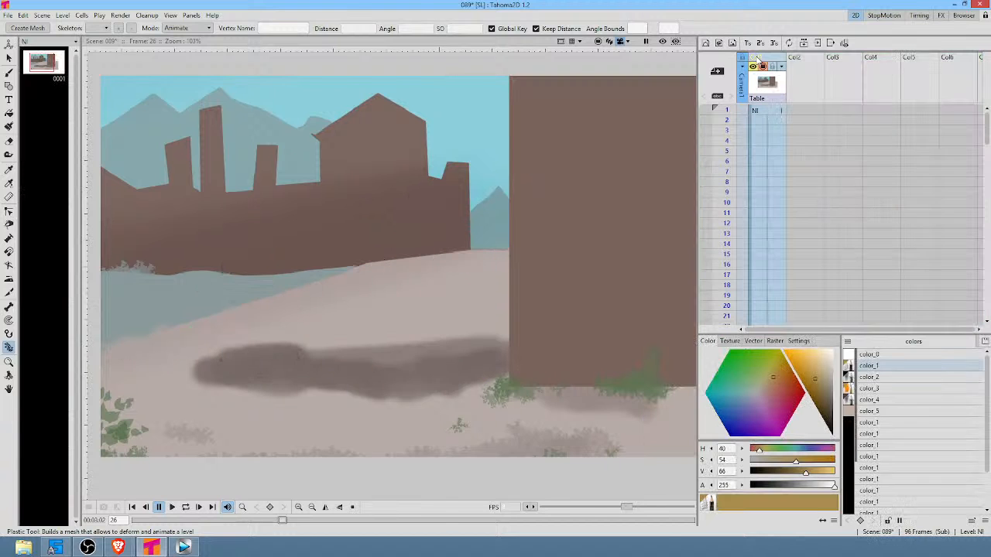
pyautogui.hotkey('ctrl', 'w')
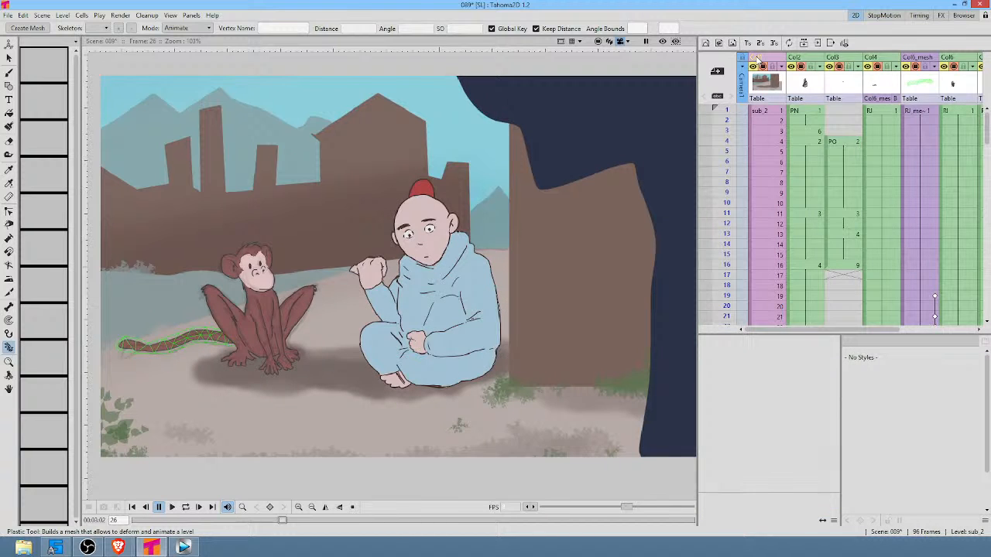
pyautogui.hotkey('ctrl', 'e')
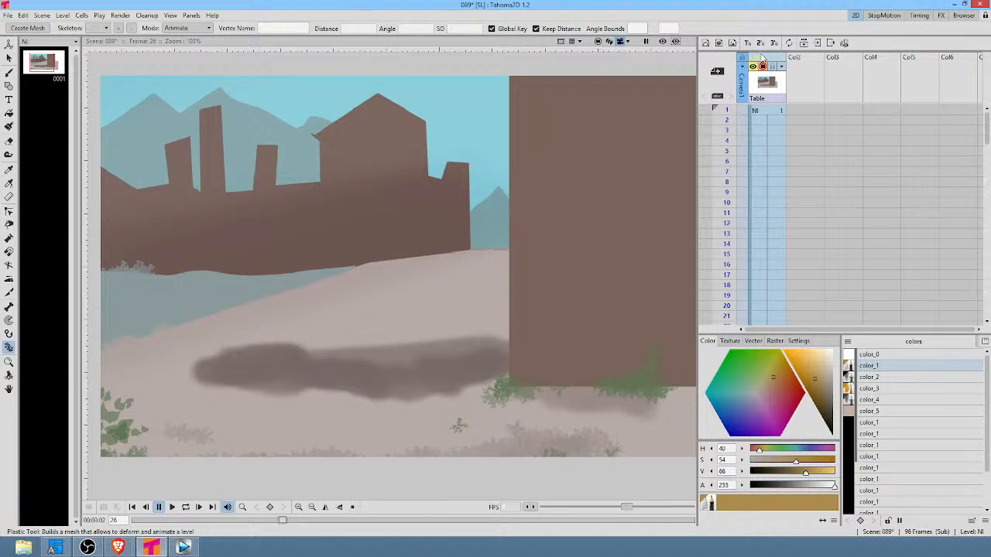
# Move the NI background level to the second column of the sub-scene and back to the first.
pyautogui.moveTo(763, 61); pyautogui.dragTo(791, 61)
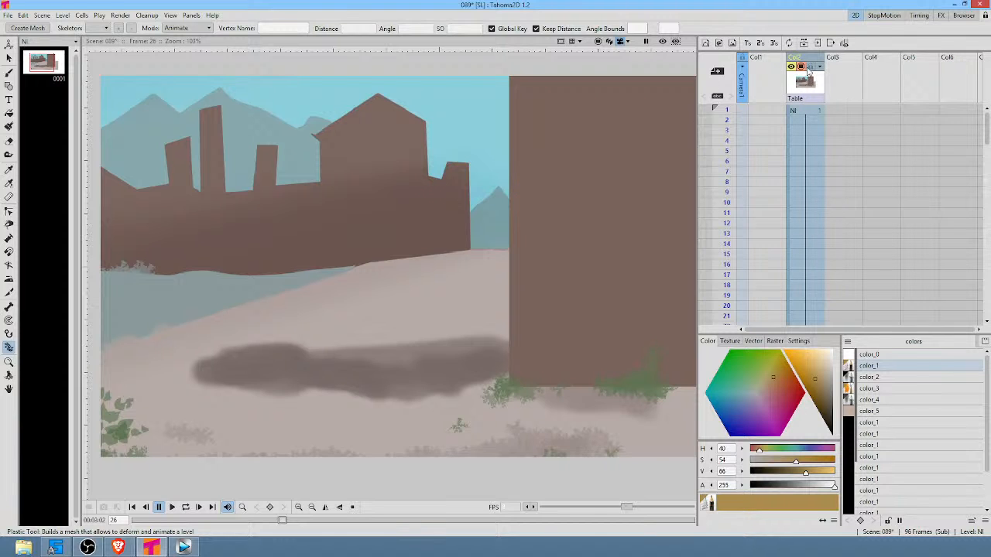
pyautogui.moveTo(808, 62); pyautogui.dragTo(769, 62)
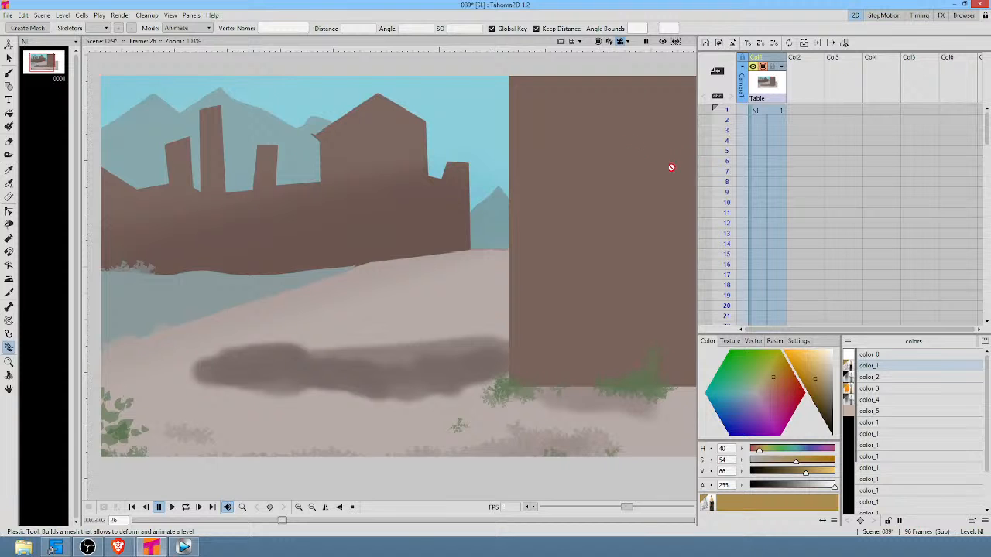
pyautogui.moveTo(625, 181)
pyautogui.mouseDown()
pyautogui.moveTo(592, 184)
pyautogui.moveTo(634, 162)
pyautogui.moveTo(630, 176)
pyautogui.mouseUp()
pyautogui.scroll(-2, 592, 183)
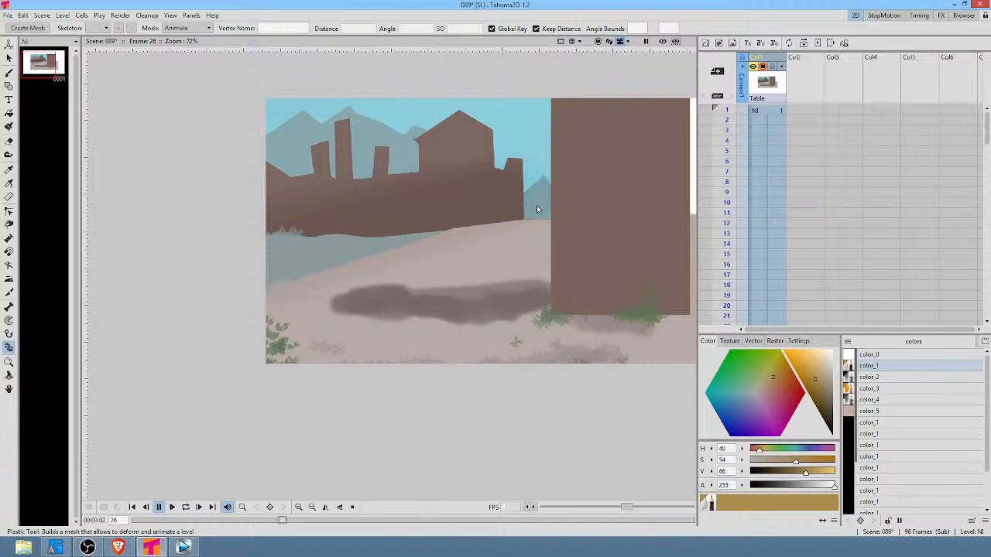
# Compare the background artwork with the full scene by leaving and reopening the sub-scene, examining the area beside the brown wall.
pyautogui.hotkey('ctrl', 'z')
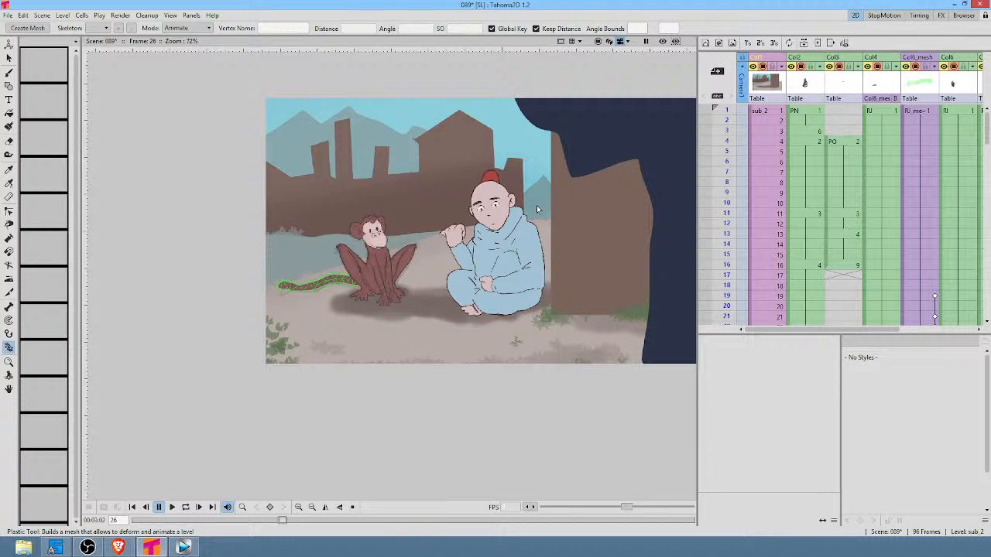
pyautogui.hotkey('ctrl', 'y')
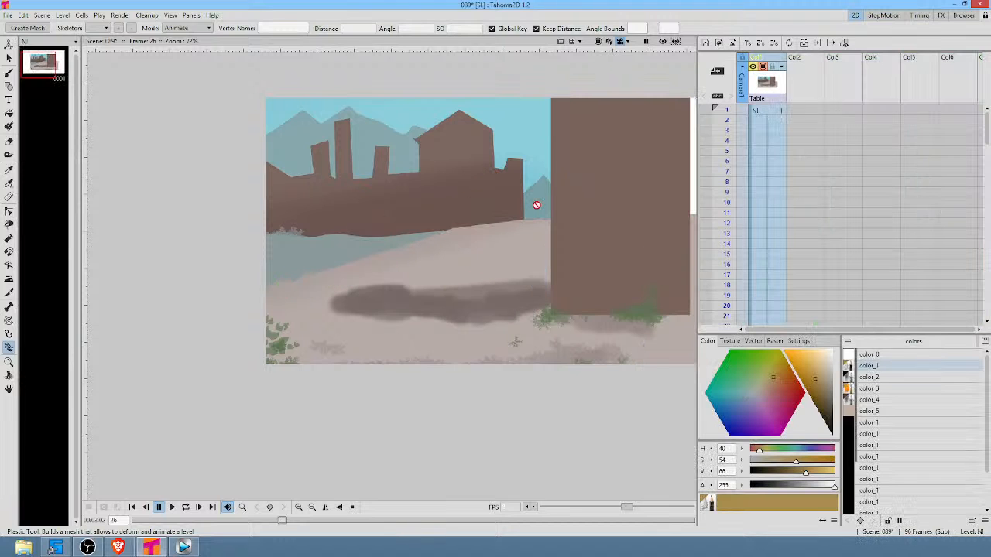
pyautogui.click(752, 111)
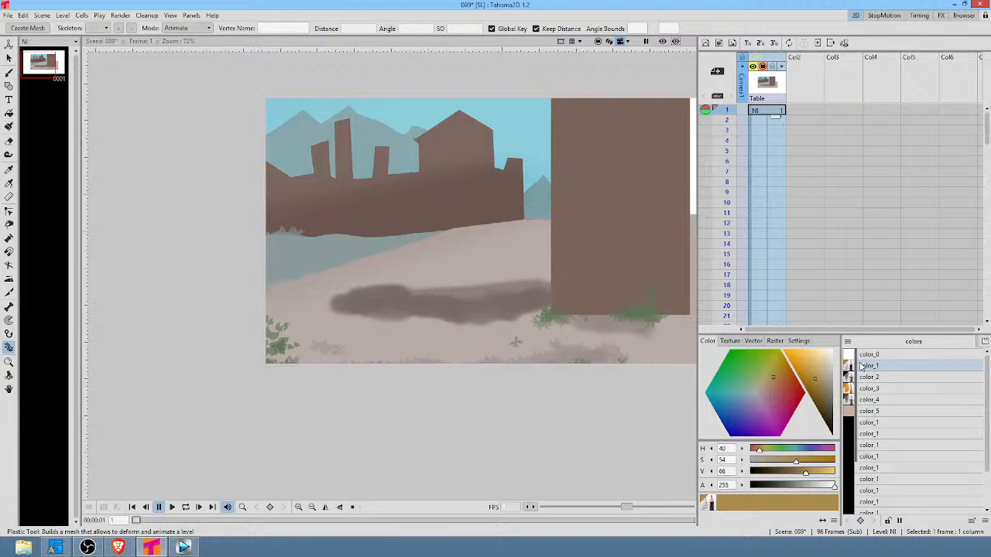
pyautogui.moveTo(617, 309); pyautogui.dragTo(531, 314)
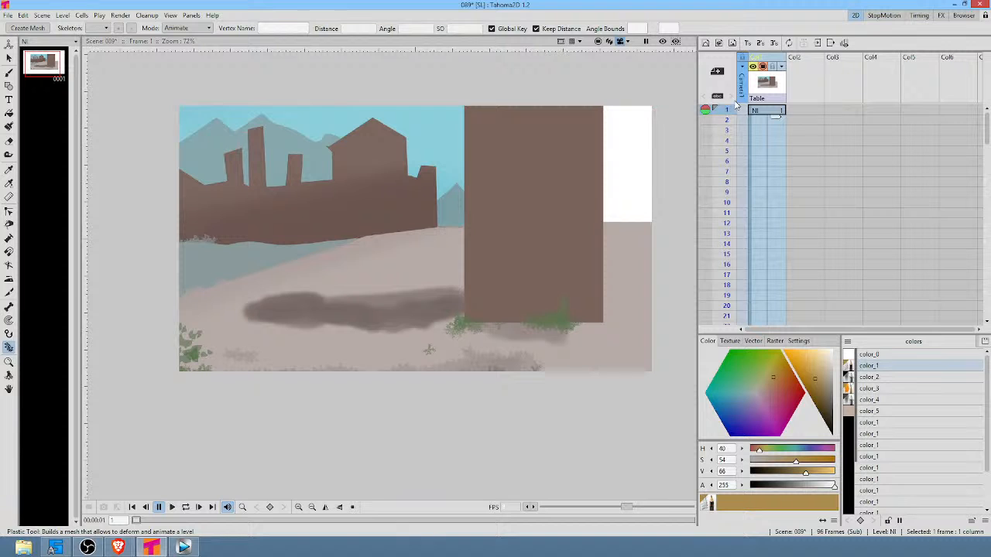
pyautogui.hotkey('ctrl', 'z')
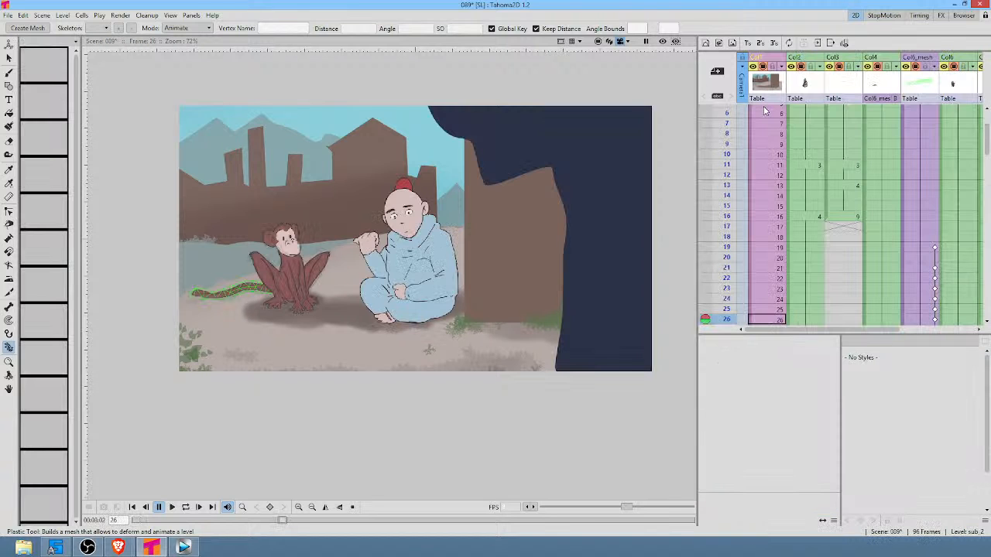
pyautogui.hotkey('ctrl', 'y')
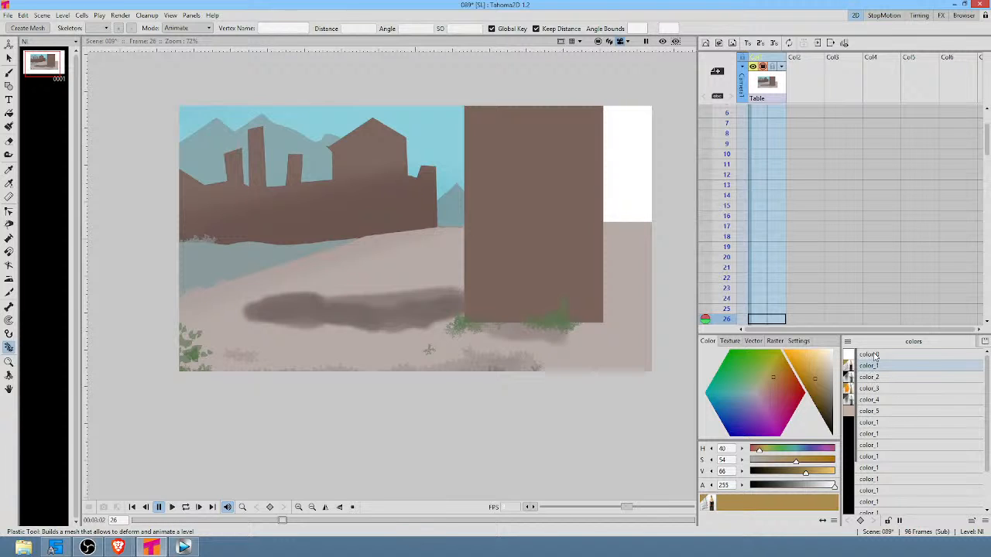
# Give color_5 a black marker-style raster brush and select frame 1 of the NI level.
pyautogui.click(875, 412)
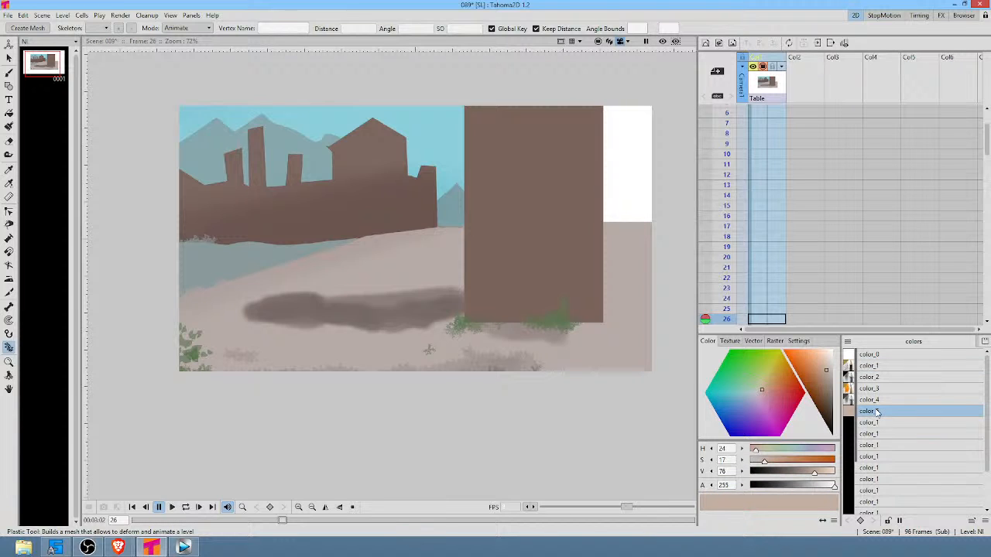
pyautogui.click(775, 342)
pyautogui.scroll(-5, 759, 412)
pyautogui.click(784, 447)
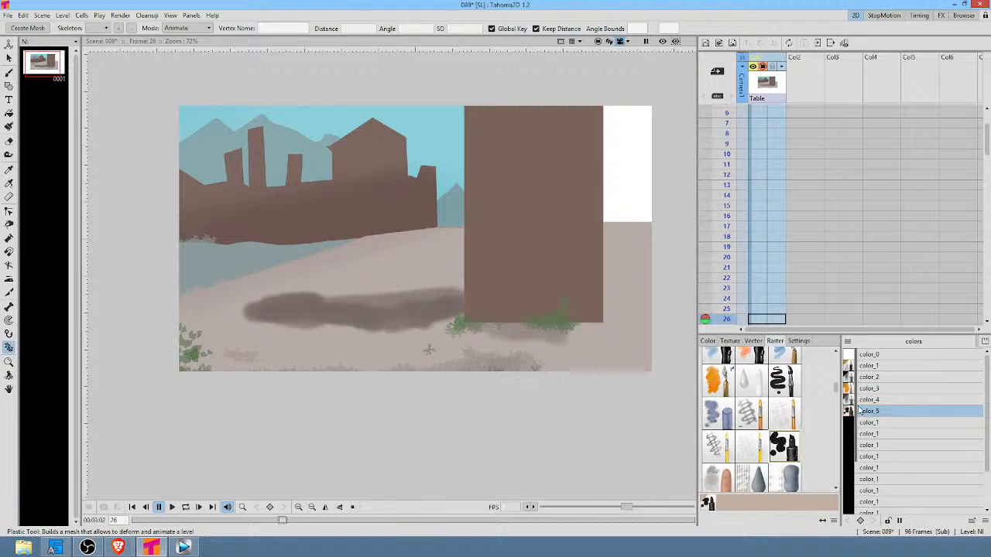
pyautogui.click(707, 341)
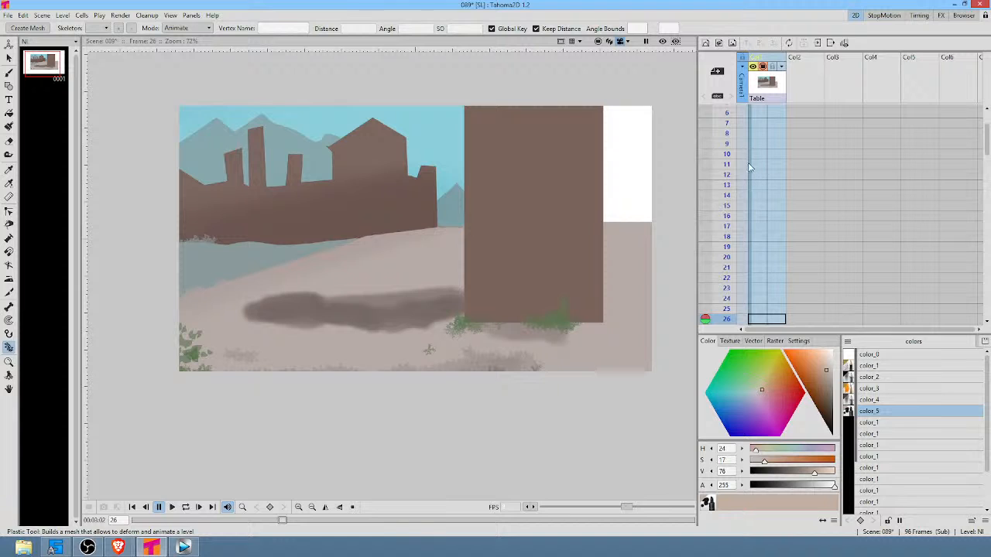
pyautogui.scroll(2, 762, 178)
pyautogui.click(766, 111)
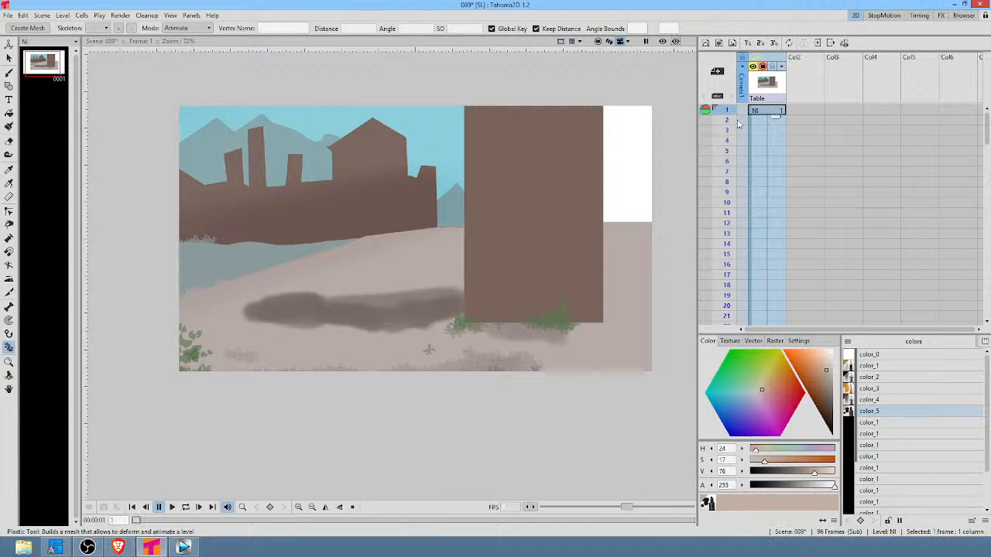
# Extend the brown wall to the artwork's right edge in its own picked colour, filling the white and ground gaps and covering the leftover seams.
pyautogui.press('r')
pyautogui.click(560, 168)
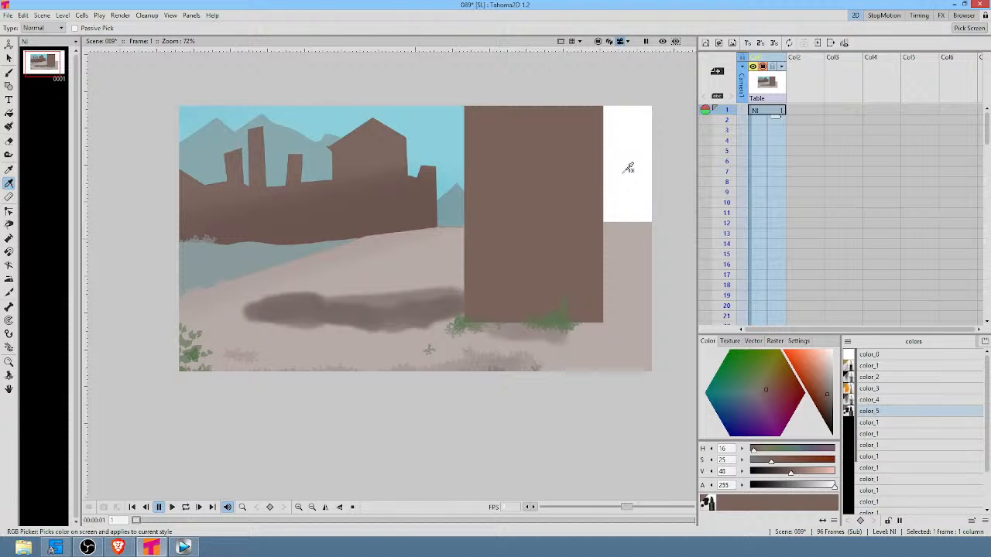
pyautogui.press('b')
pyautogui.moveTo(612, 308)
pyautogui.mouseDown()
pyautogui.moveTo(651, 313)
pyautogui.moveTo(601, 304)
pyautogui.moveTo(634, 305)
pyautogui.moveTo(650, 292)
pyautogui.moveTo(636, 108)
pyautogui.mouseUp()
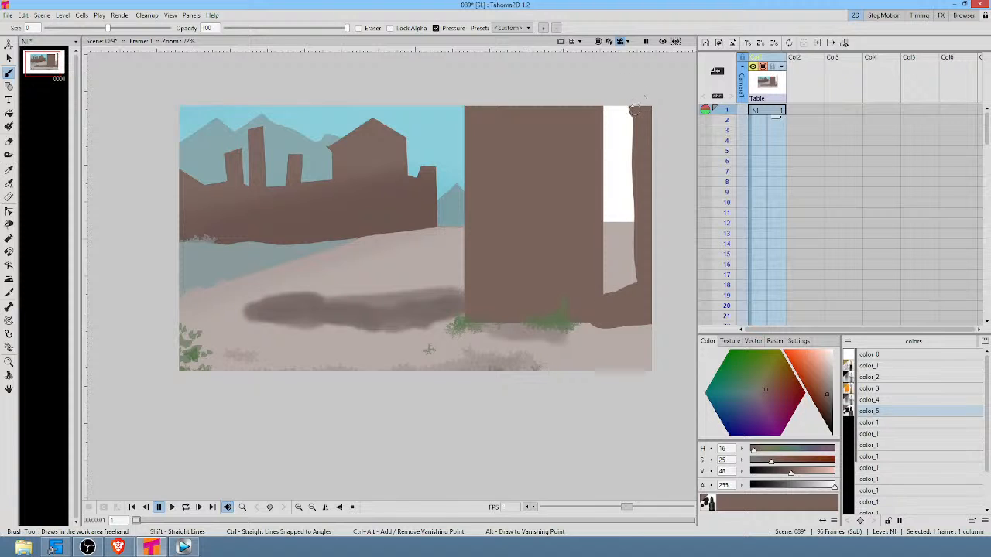
pyautogui.press('f')
pyautogui.click(621, 124)
pyautogui.click(625, 235)
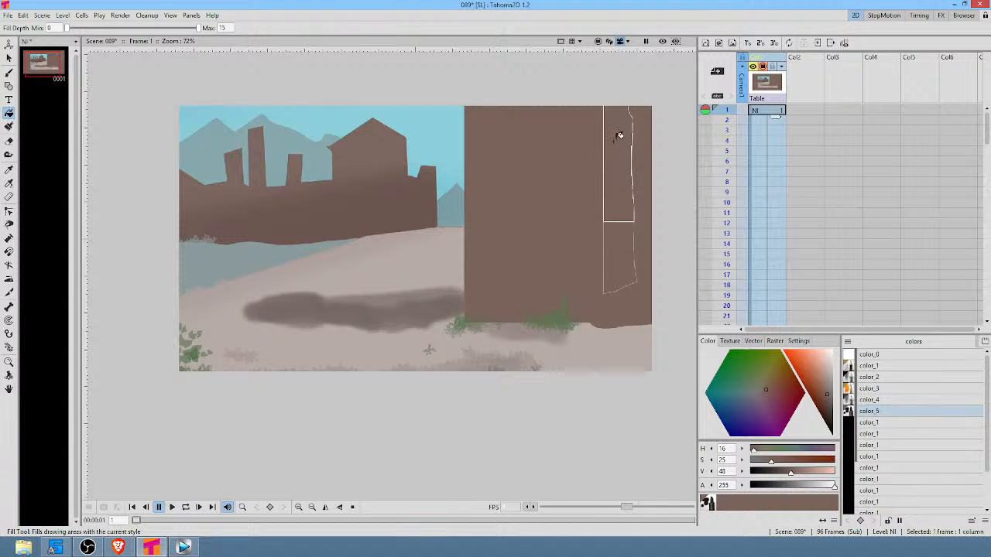
pyautogui.press('b')
pyautogui.moveTo(628, 108)
pyautogui.mouseDown()
pyautogui.moveTo(633, 277)
pyautogui.moveTo(613, 295)
pyautogui.moveTo(600, 265)
pyautogui.moveTo(613, 223)
pyautogui.moveTo(601, 223)
pyautogui.moveTo(608, 112)
pyautogui.mouseUp()
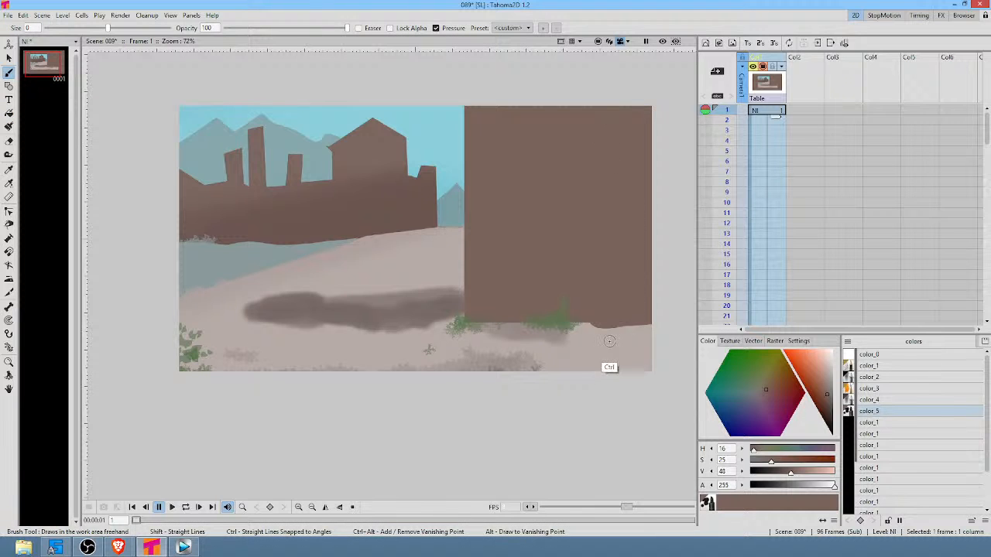
# Pick the ground colour beneath the extended wall and repaint the ground along the wall's lower right edge.
pyautogui.press('r')
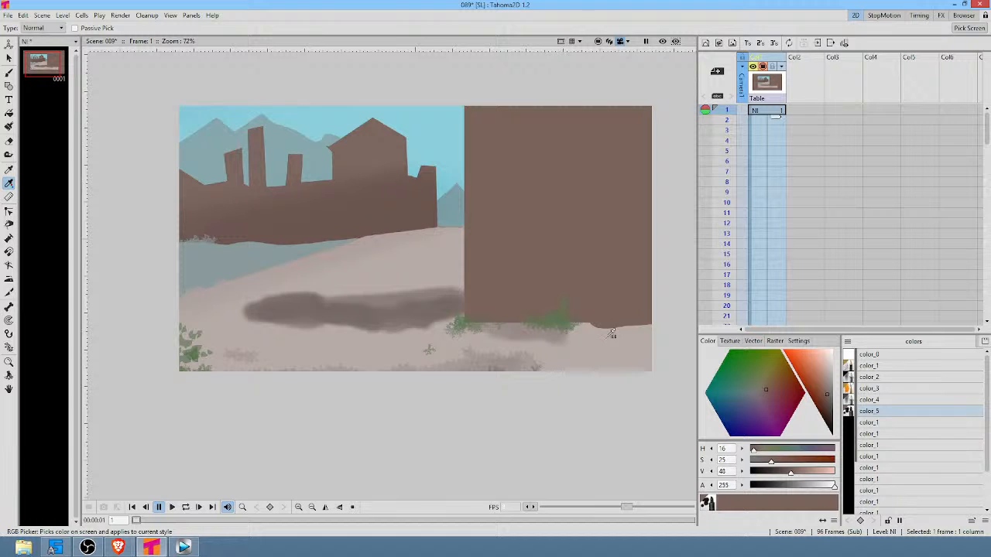
pyautogui.click(610, 336)
pyautogui.press('b')
pyautogui.moveTo(594, 333); pyautogui.dragTo(652, 330)
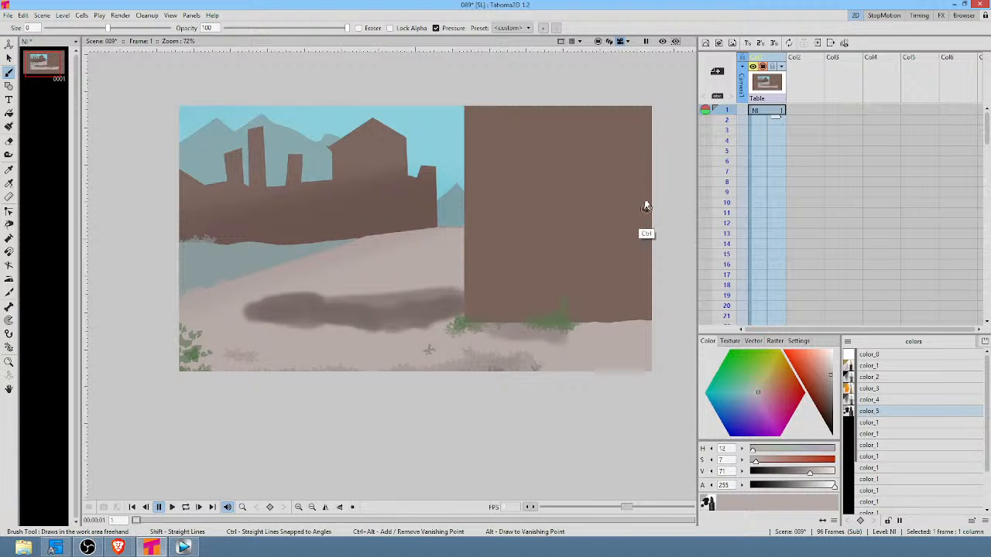
pyautogui.moveTo(657, 203); pyautogui.dragTo(582, 83)
pyautogui.moveTo(533, 142); pyautogui.dragTo(499, 234)
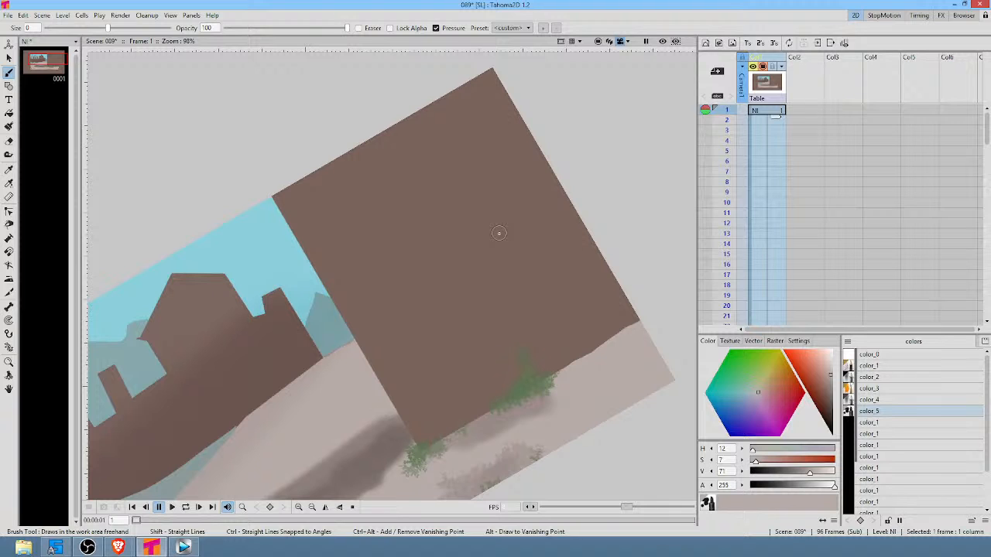
pyautogui.hotkey('alt', '0')
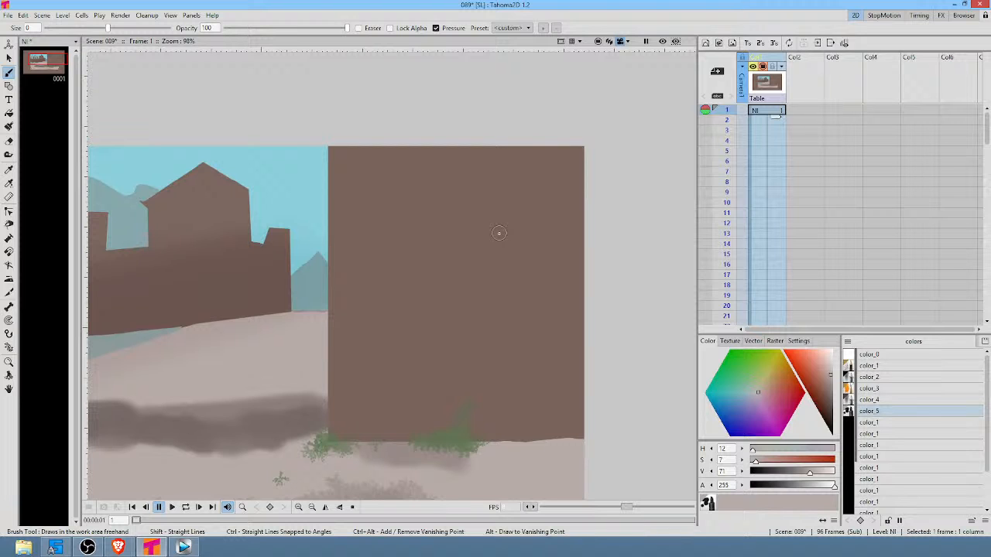
pyautogui.moveTo(472, 278); pyautogui.dragTo(581, 225)
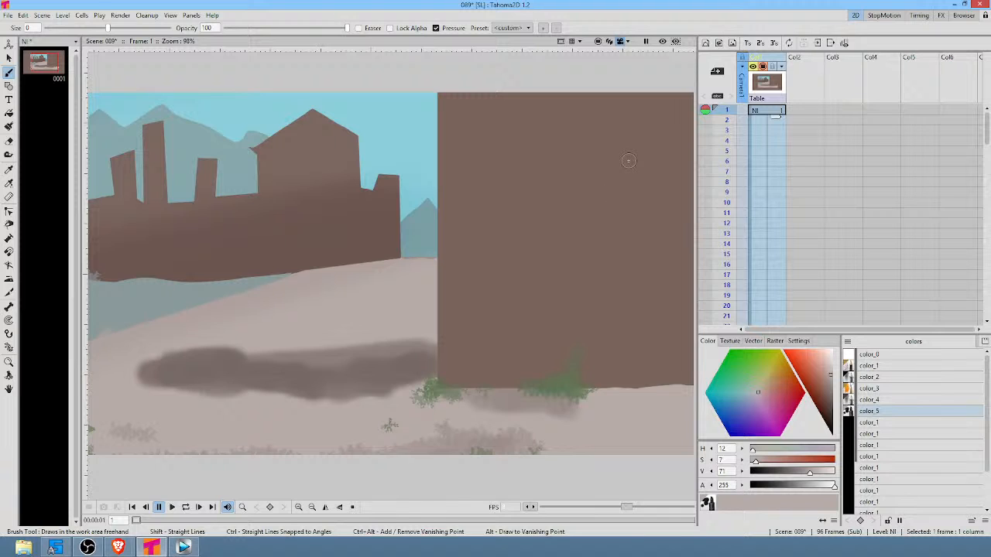
# Create a new vector level named FZ at frame 1 of the second column.
pyautogui.click(804, 109)
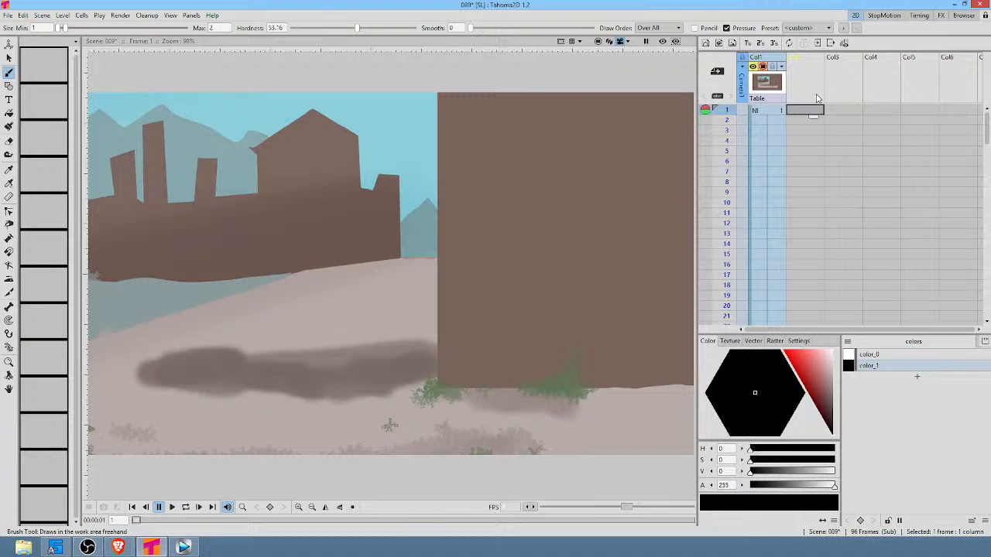
pyautogui.click(705, 43)
pyautogui.click(503, 375)
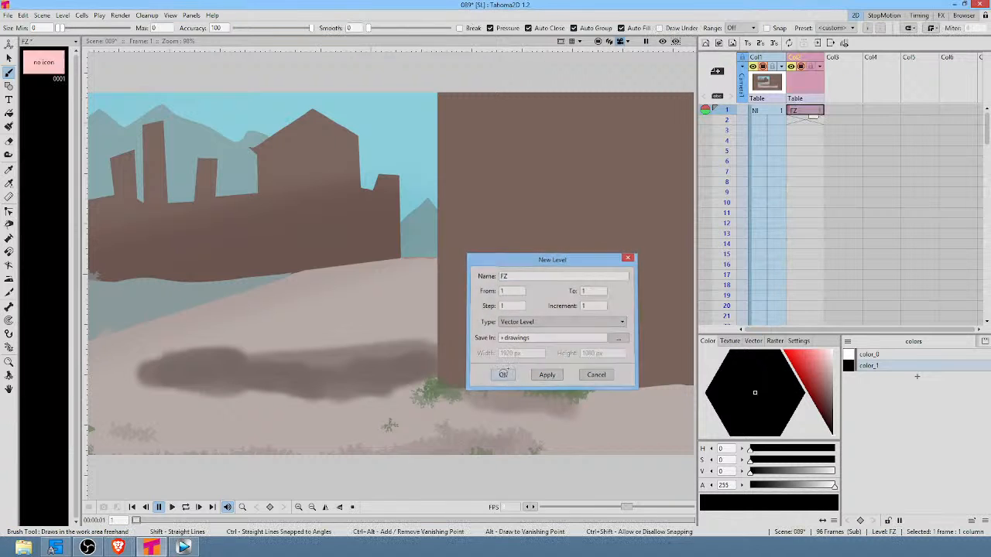
pyautogui.moveTo(812, 117); pyautogui.dragTo(807, 210)
pyautogui.moveTo(801, 140); pyautogui.dragTo(843, 349)
pyautogui.moveTo(808, 131); pyautogui.dragTo(836, 335)
pyautogui.click(809, 112)
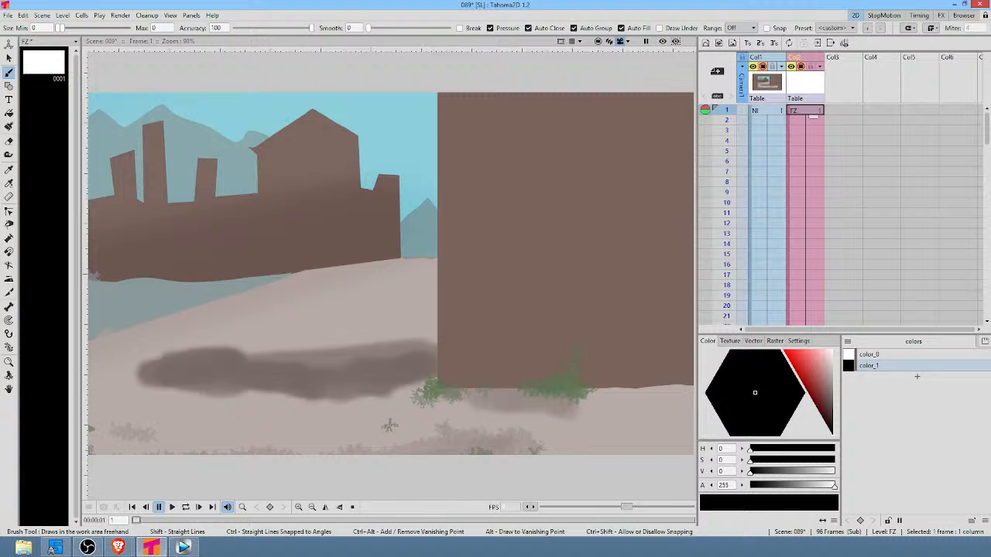
# Add color_2 to the FZ level's palette and make it white with an alpha of 20.
pyautogui.click(9, 86)
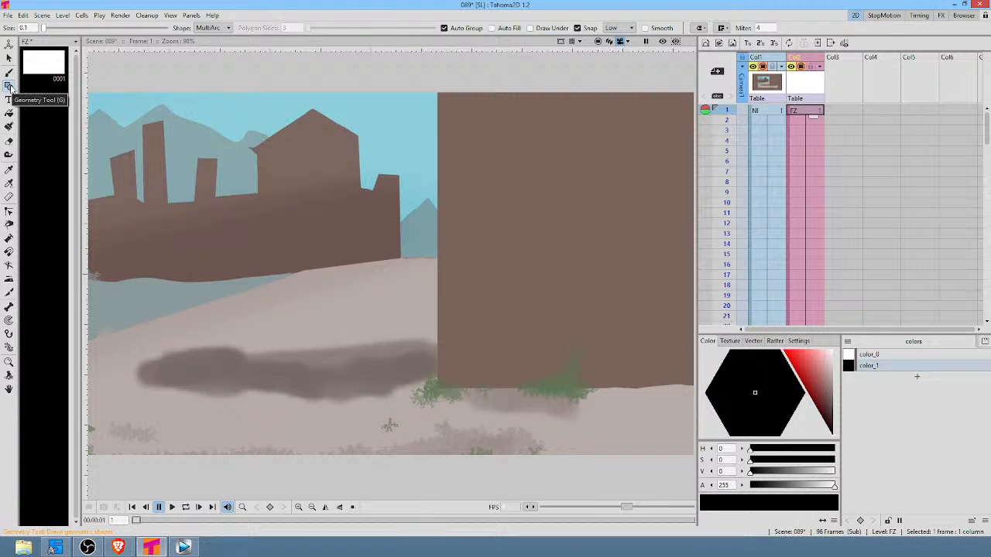
pyautogui.click(916, 377)
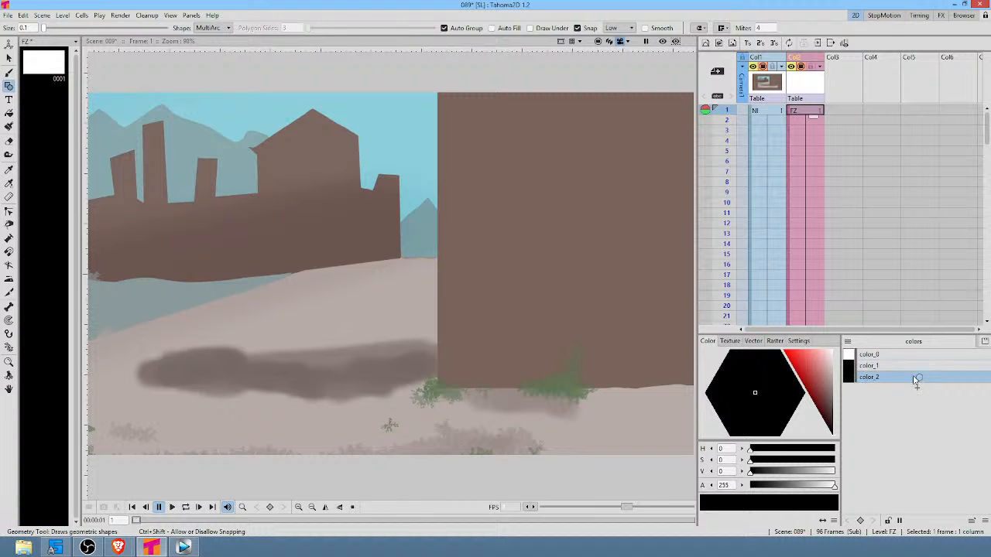
pyautogui.press('r')
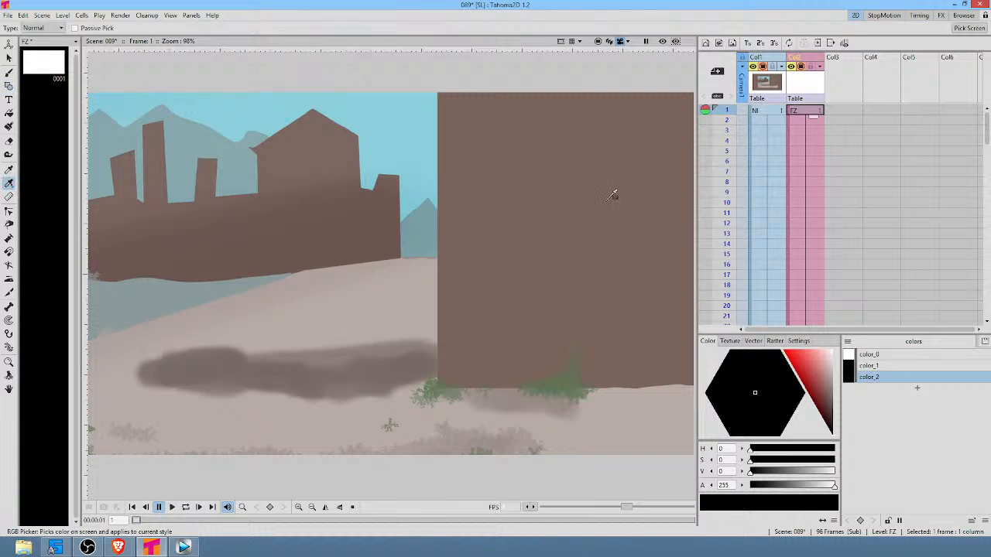
pyautogui.click(613, 194)
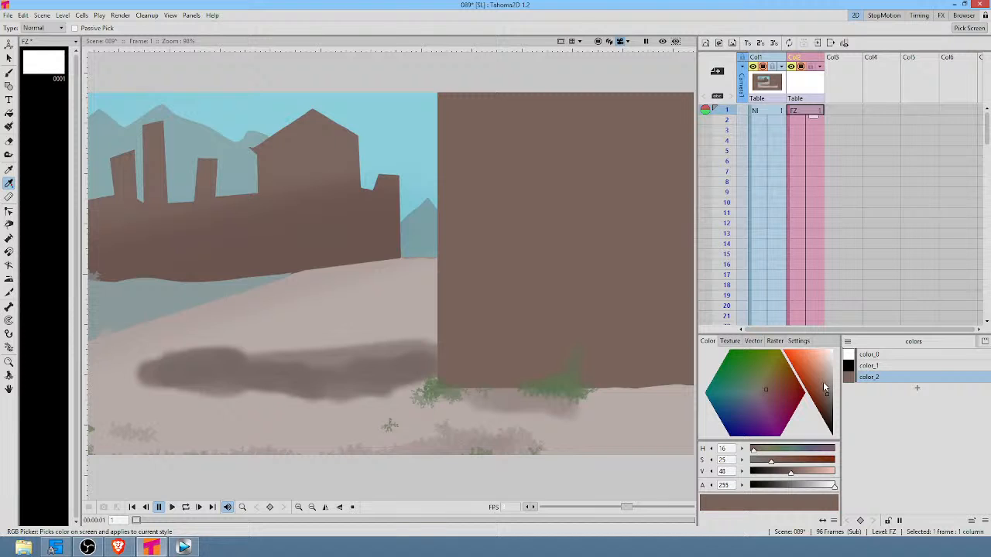
pyautogui.moveTo(824, 387); pyautogui.dragTo(832, 351)
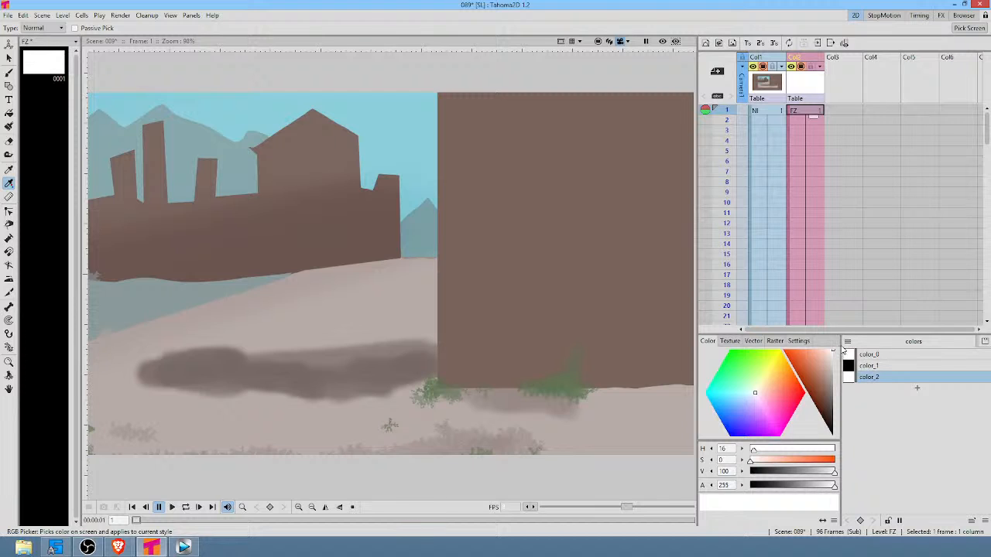
pyautogui.click(731, 485)
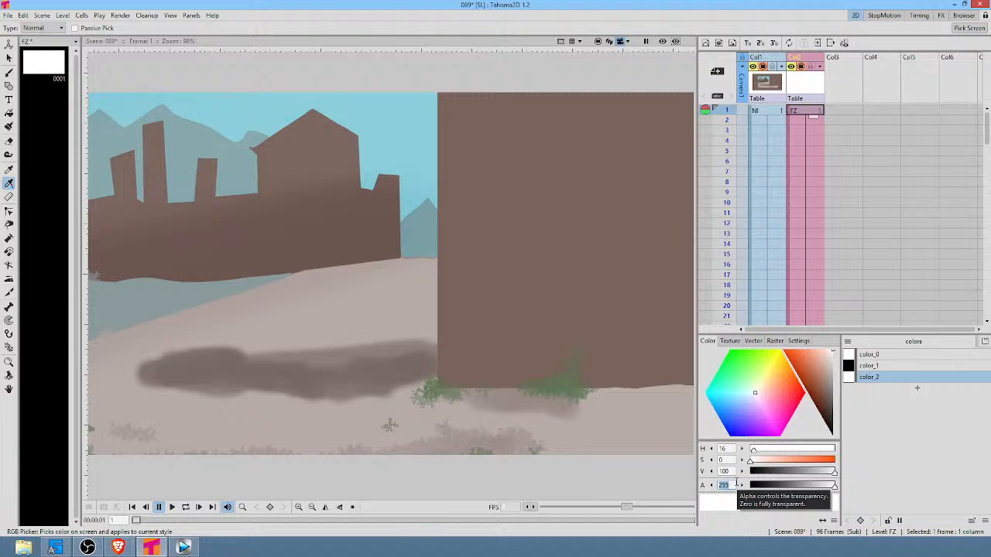
pyautogui.write('20')
pyautogui.press('Return')
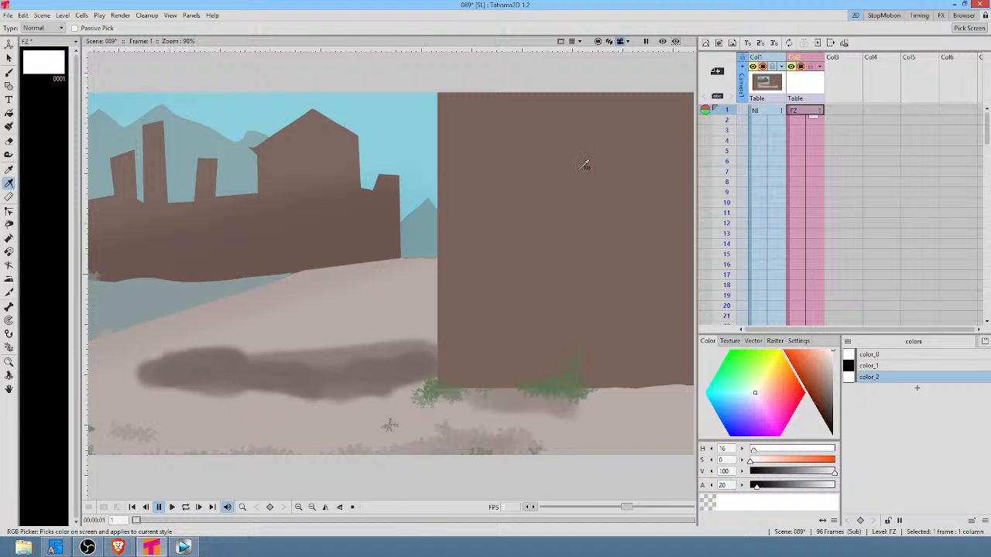
# Try the translucent white on the brown wall with a filled freehand oval, and undo it.
pyautogui.press('b')
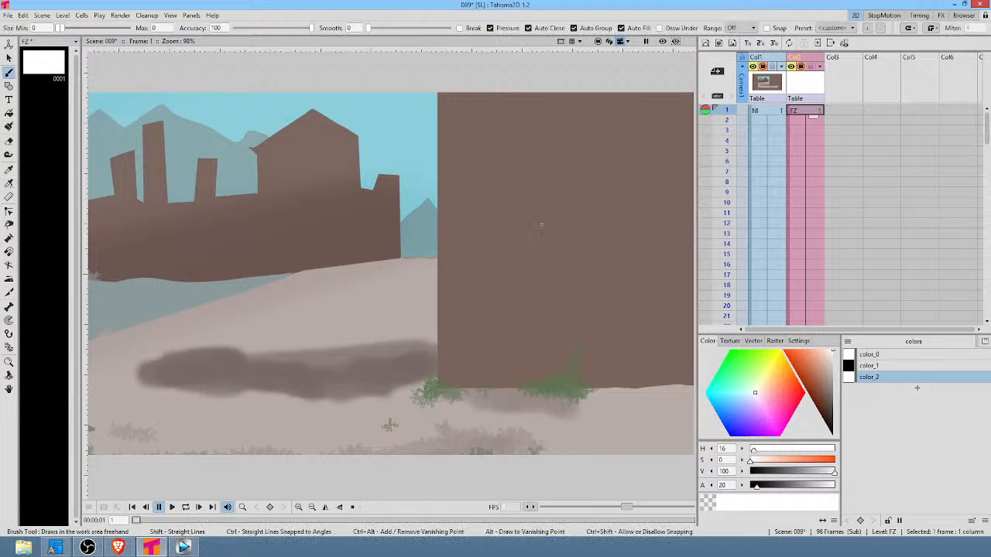
pyautogui.moveTo(617, 163)
pyautogui.mouseDown()
pyautogui.moveTo(585, 175)
pyautogui.moveTo(585, 266)
pyautogui.moveTo(647, 168)
pyautogui.mouseUp()
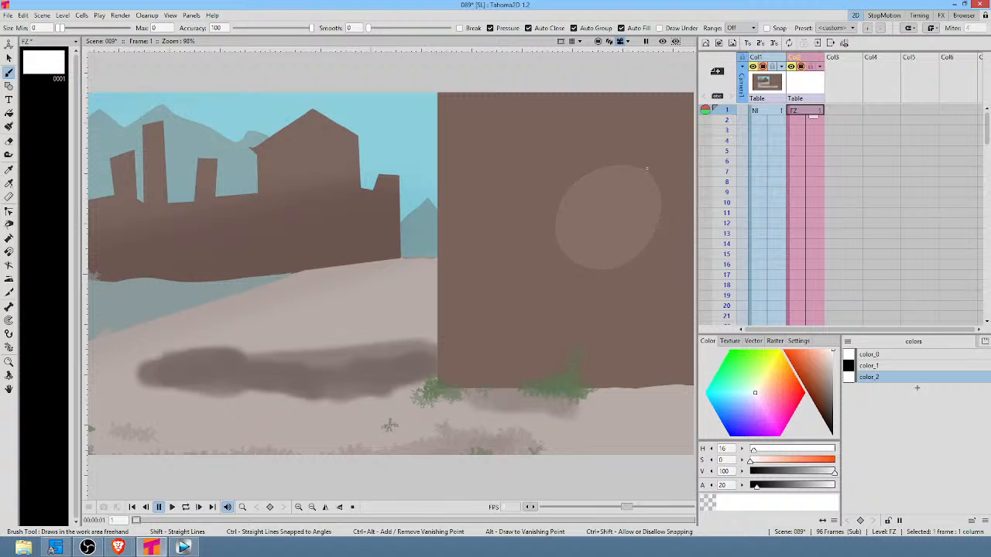
pyautogui.hotkey('ctrl', 'z')
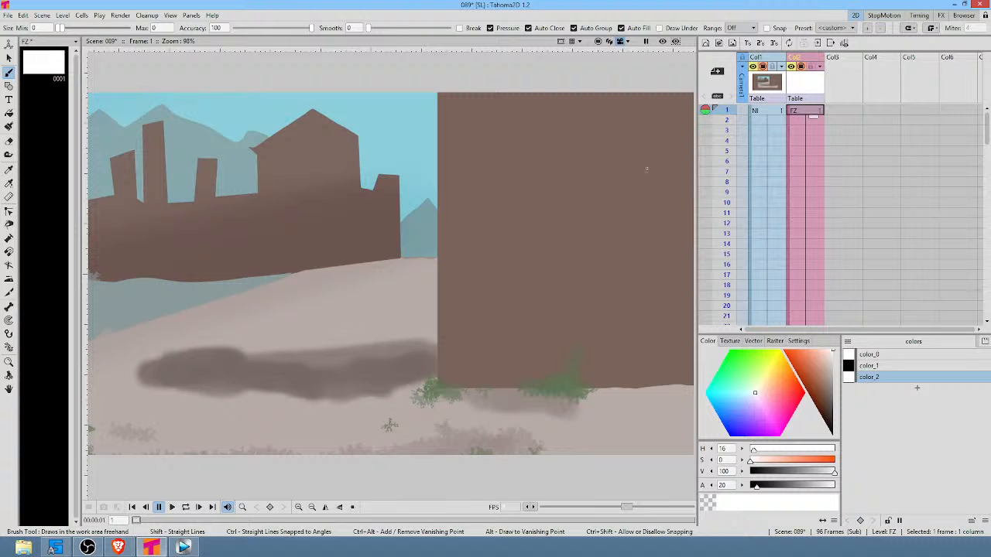
# Add a black color_3 with an alpha of 20 to the palette and reselect color_2 for drawing.
pyautogui.click(902, 368)
pyautogui.click(917, 387)
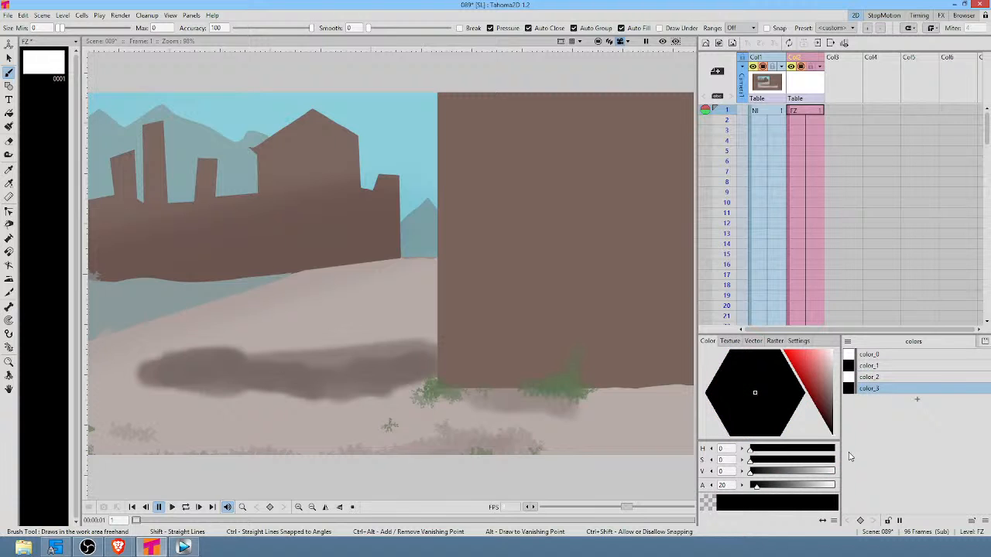
pyautogui.click(885, 377)
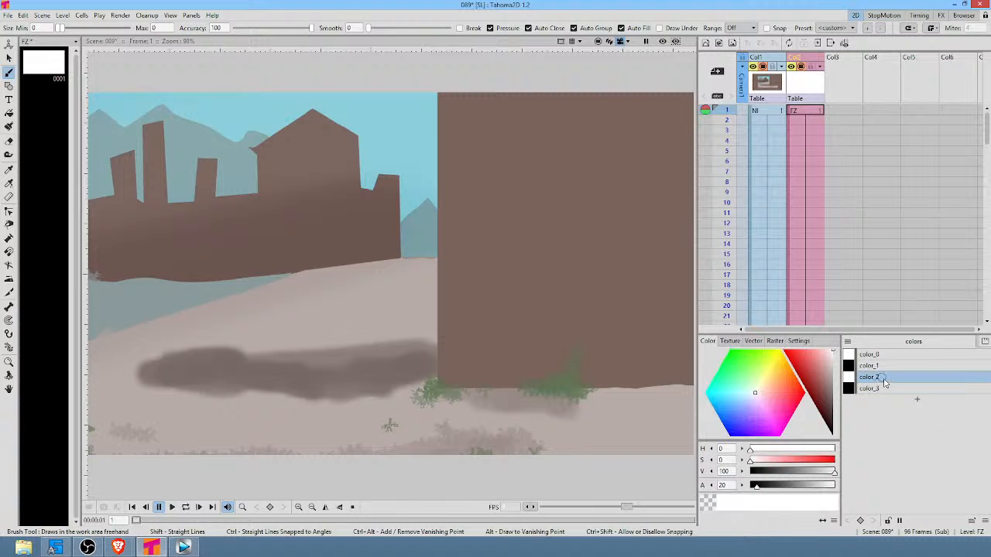
pyautogui.click(883, 389)
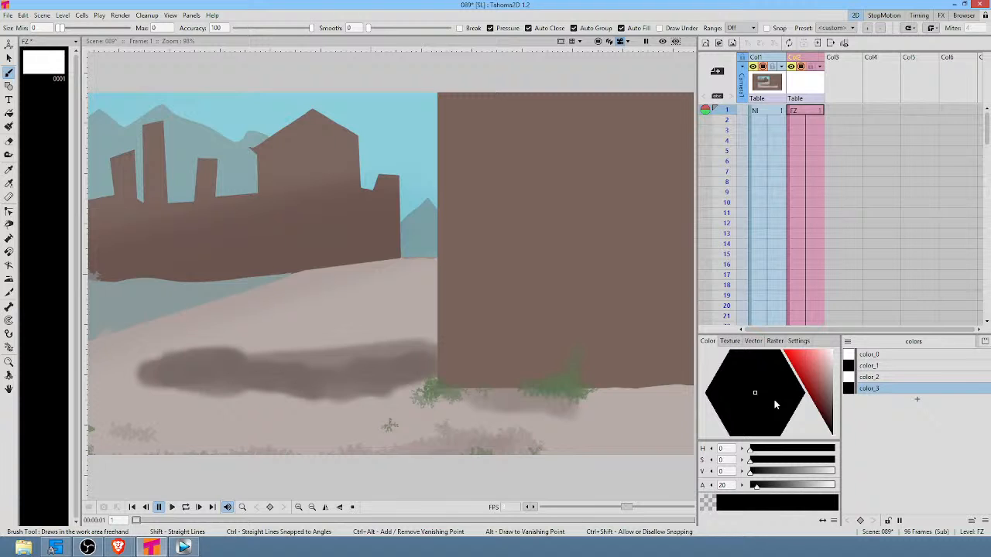
pyautogui.click(890, 377)
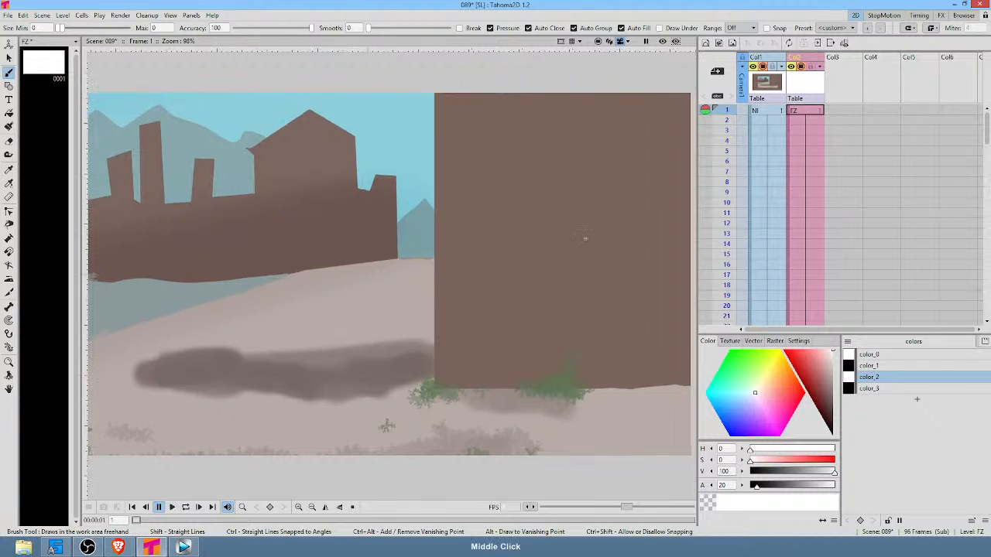
# Set the Geometry tool to the Rectangle shape, try a rectangle on the wall, and enable Auto Fill.
pyautogui.middleClick(588, 237)
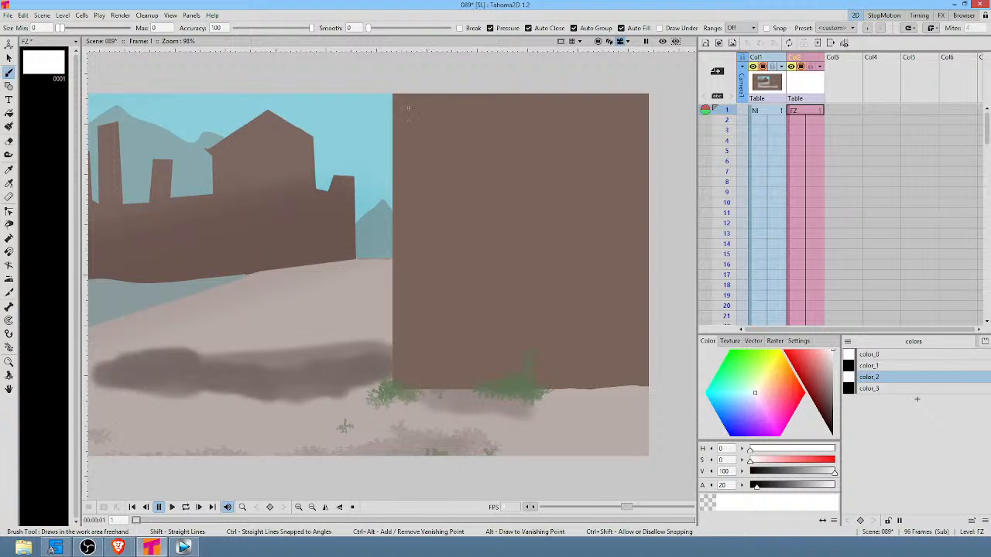
pyautogui.click(11, 86)
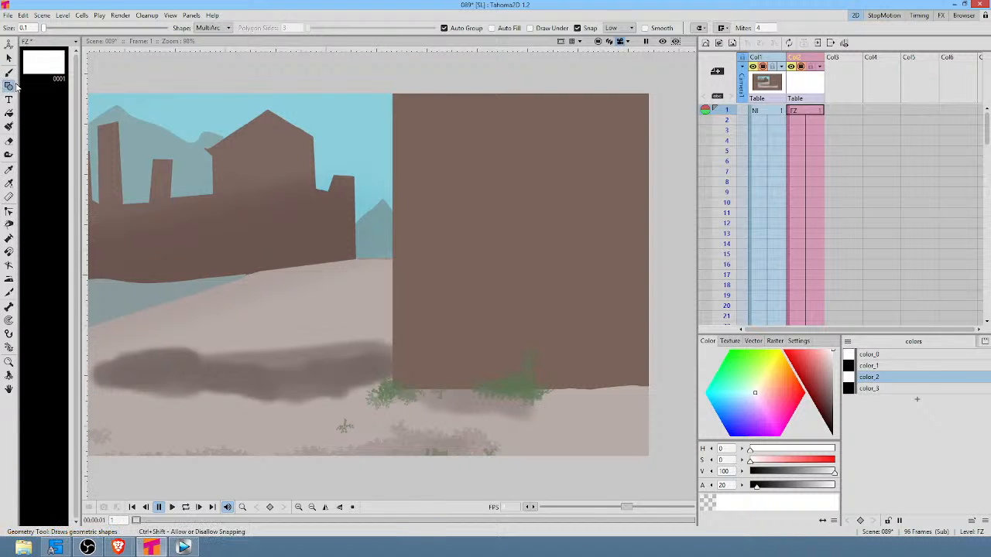
pyautogui.click(220, 28)
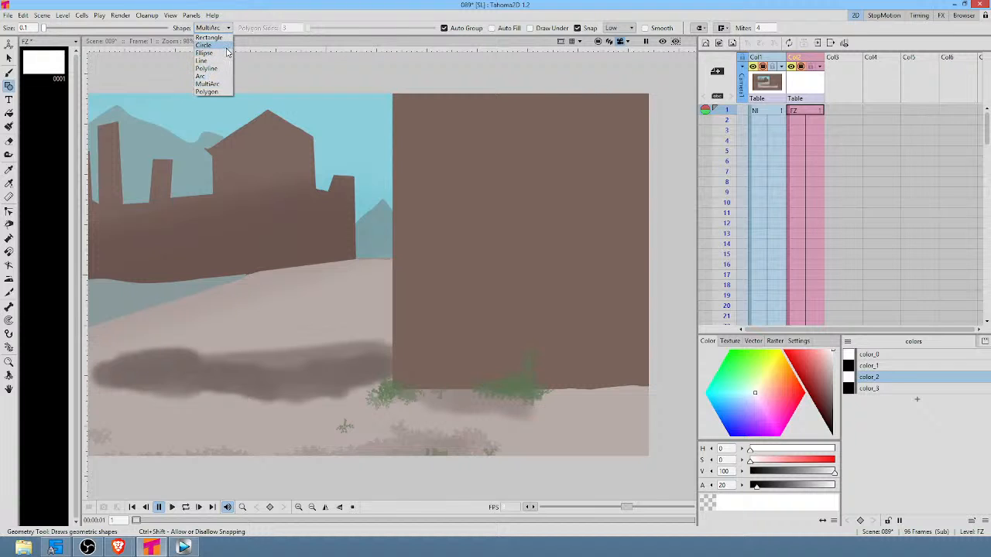
pyautogui.click(209, 37)
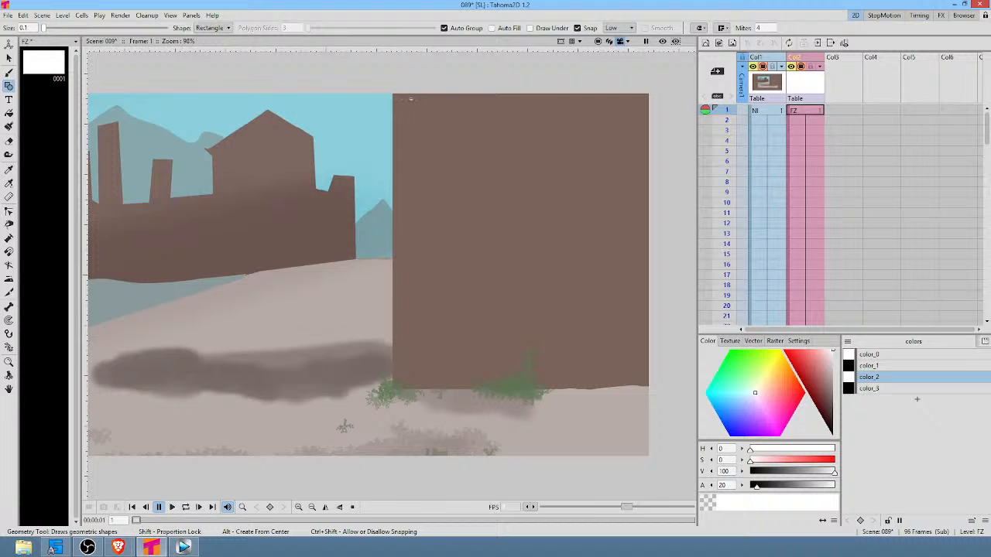
pyautogui.moveTo(403, 103); pyautogui.dragTo(460, 116)
pyautogui.click(491, 28)
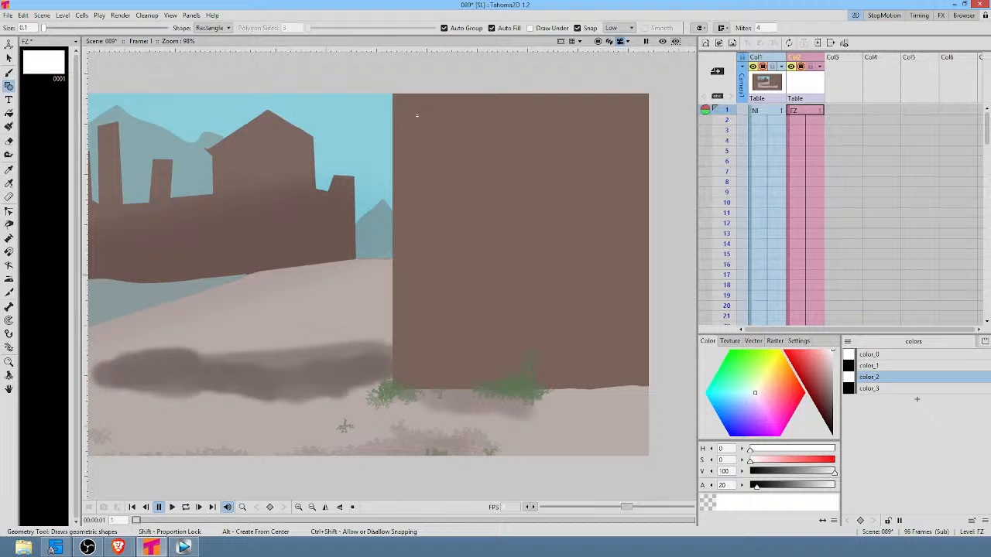
# Draw three uneven rows of translucent white brick rectangles of varied sizes across the upper part of the brown wall.
pyautogui.moveTo(408, 103); pyautogui.dragTo(657, 123)
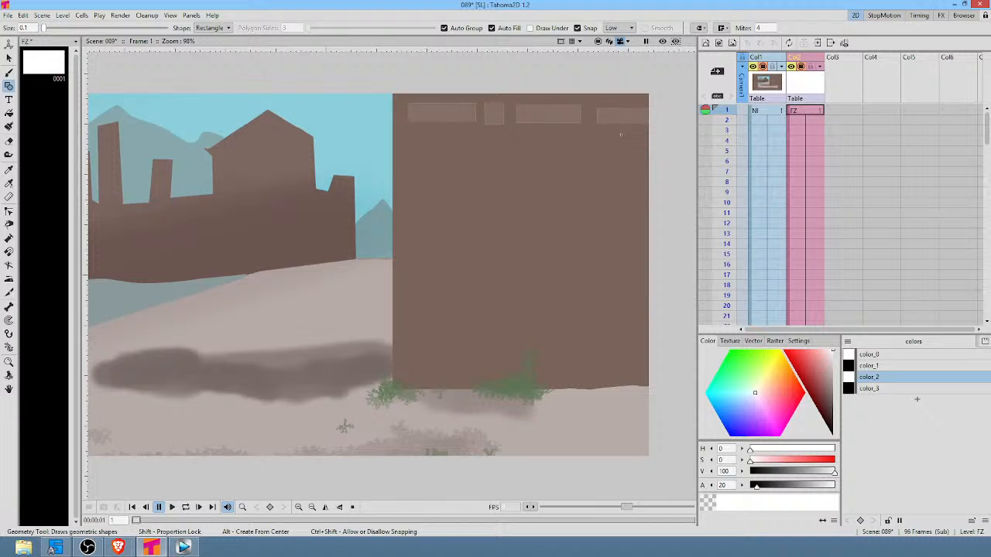
pyautogui.moveTo(623, 134); pyautogui.dragTo(491, 169)
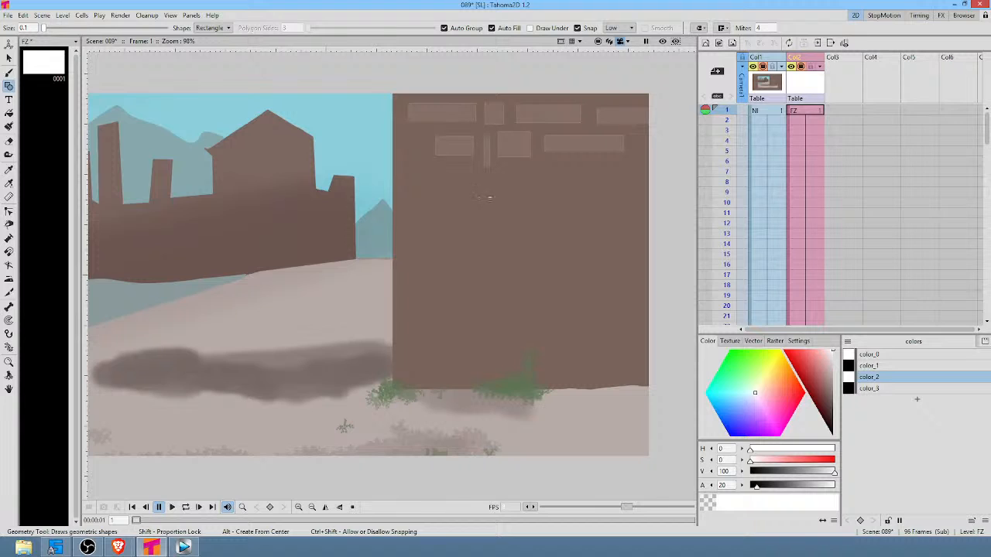
pyautogui.moveTo(408, 136); pyautogui.dragTo(588, 194)
pyautogui.moveTo(551, 162); pyautogui.dragTo(667, 196)
pyautogui.moveTo(627, 160); pyautogui.dragTo(666, 172)
pyautogui.moveTo(633, 139); pyautogui.dragTo(664, 150)
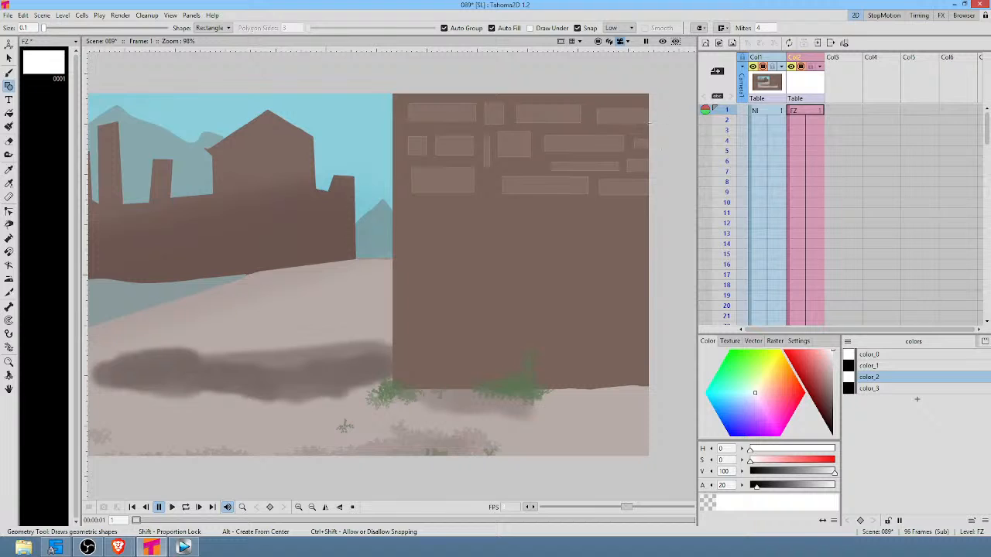
# Draw thin brick strips in the gaps between the rows and one long brick below the third row.
pyautogui.moveTo(554, 129); pyautogui.dragTo(666, 132)
pyautogui.moveTo(499, 165); pyautogui.dragTo(547, 167)
pyautogui.moveTo(414, 205); pyautogui.dragTo(548, 223)
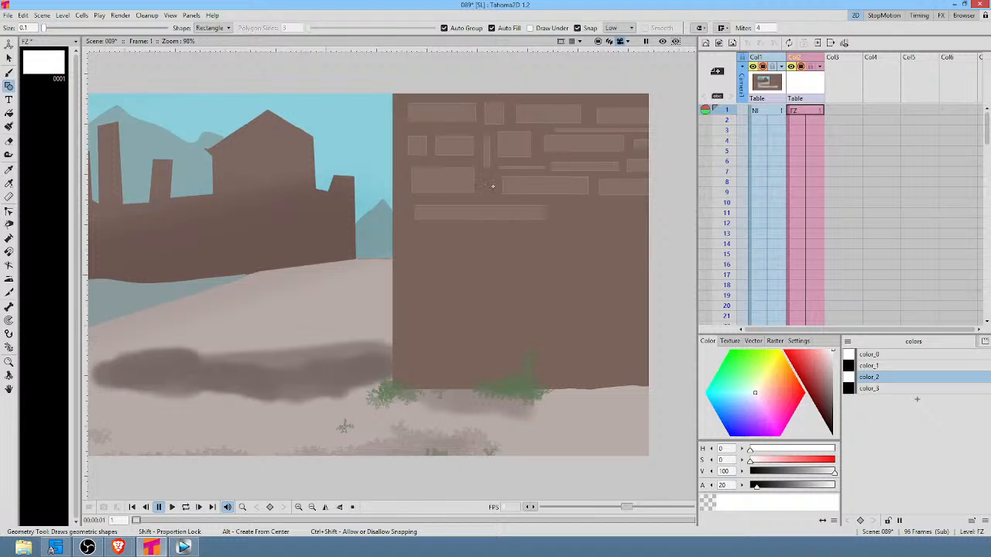
# Fill the third row's gap with a small brick, complete the fourth row, and draw three bricks forming a fifth row.
pyautogui.moveTo(485, 179); pyautogui.dragTo(498, 195)
pyautogui.moveTo(585, 183); pyautogui.dragTo(640, 217)
pyautogui.moveTo(573, 221); pyautogui.dragTo(655, 237)
pyautogui.moveTo(557, 228); pyautogui.dragTo(477, 237)
pyautogui.moveTo(405, 230); pyautogui.dragTo(464, 243)
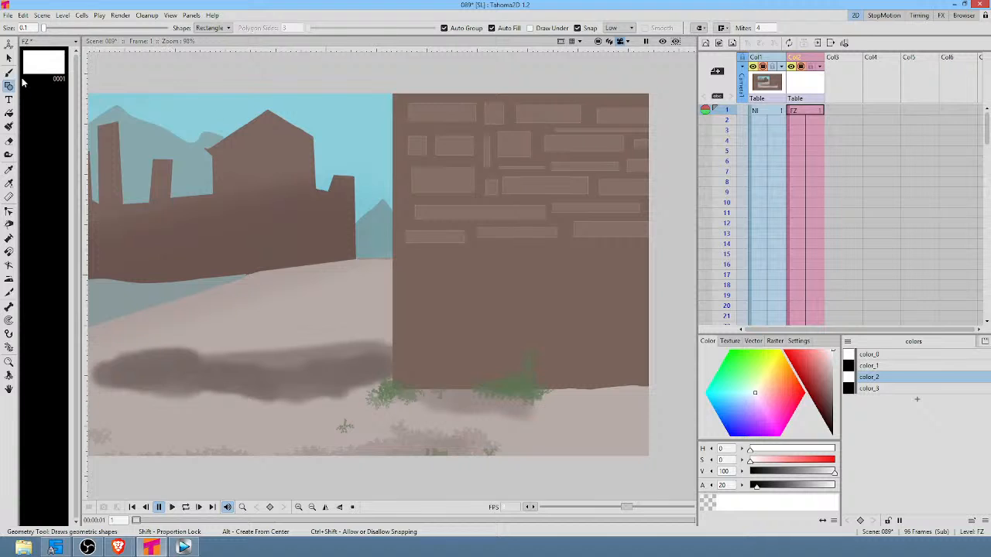
# Brush irregular translucent stones below the fifth brick row and add small stones in the gaps of the upper rows.
pyautogui.click(8, 73)
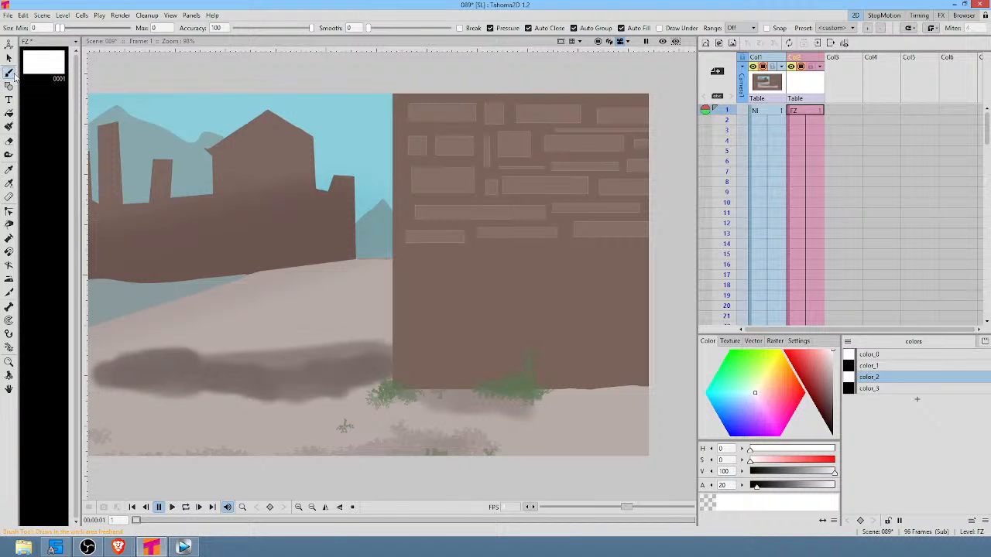
pyautogui.moveTo(639, 247)
pyautogui.mouseDown()
pyautogui.moveTo(585, 248)
pyautogui.moveTo(578, 267)
pyautogui.moveTo(620, 274)
pyautogui.moveTo(639, 249)
pyautogui.mouseUp()
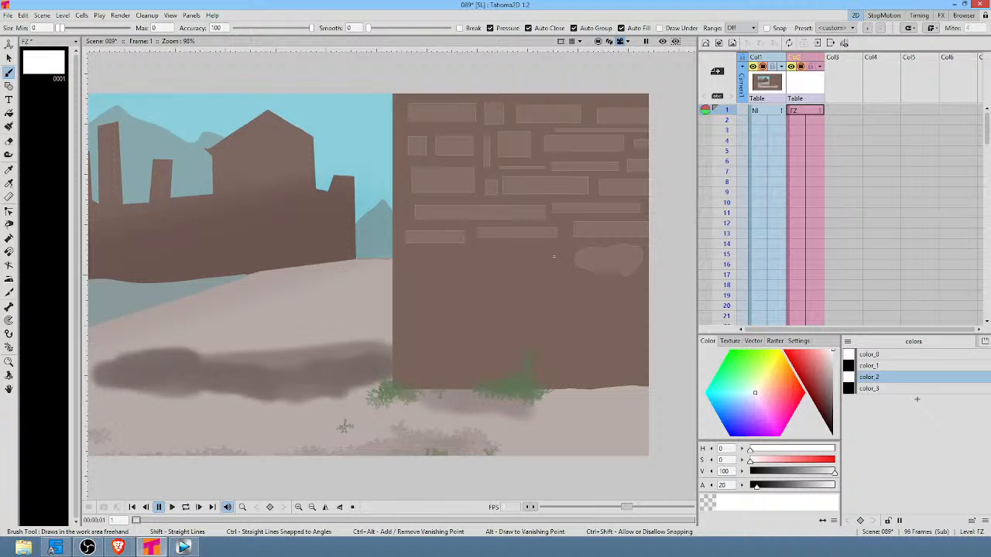
pyautogui.moveTo(566, 250)
pyautogui.mouseDown()
pyautogui.moveTo(556, 244)
pyautogui.moveTo(550, 259)
pyautogui.moveTo(575, 240)
pyautogui.mouseUp()
pyautogui.moveTo(433, 255)
pyautogui.mouseDown()
pyautogui.moveTo(408, 261)
pyautogui.moveTo(431, 274)
pyautogui.moveTo(435, 251)
pyautogui.mouseUp()
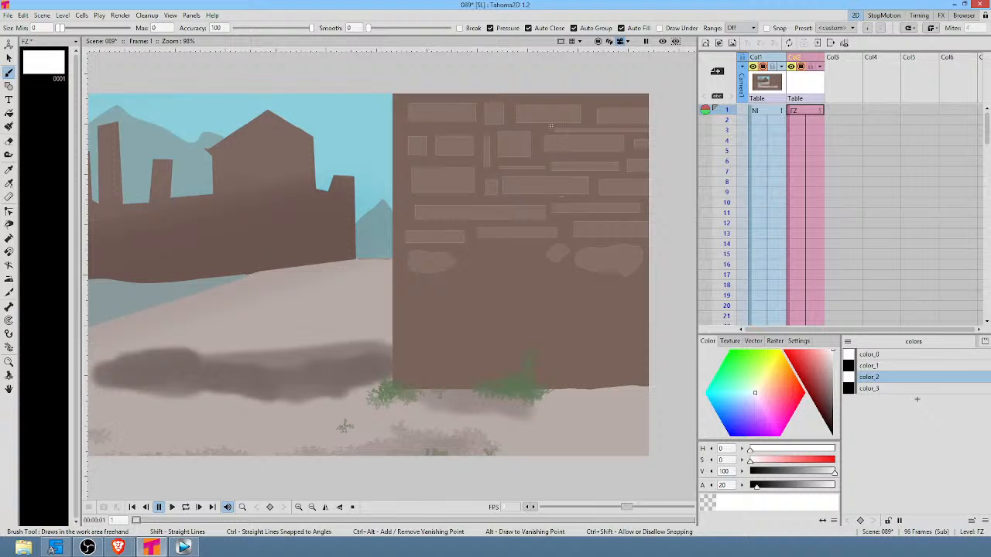
pyautogui.moveTo(540, 154); pyautogui.dragTo(540, 154)
pyautogui.moveTo(590, 111); pyautogui.dragTo(589, 113)
pyautogui.moveTo(572, 156)
pyautogui.mouseDown()
pyautogui.moveTo(585, 158)
pyautogui.moveTo(573, 158)
pyautogui.mouseUp()
# Set color_2's alpha to 17 and draw rectangular bricks of varied sizes across the lower part of the wall.
pyautogui.moveTo(756, 488); pyautogui.dragTo(751, 492)
pyautogui.moveTo(754, 493); pyautogui.dragTo(755, 492)
pyautogui.press('g')
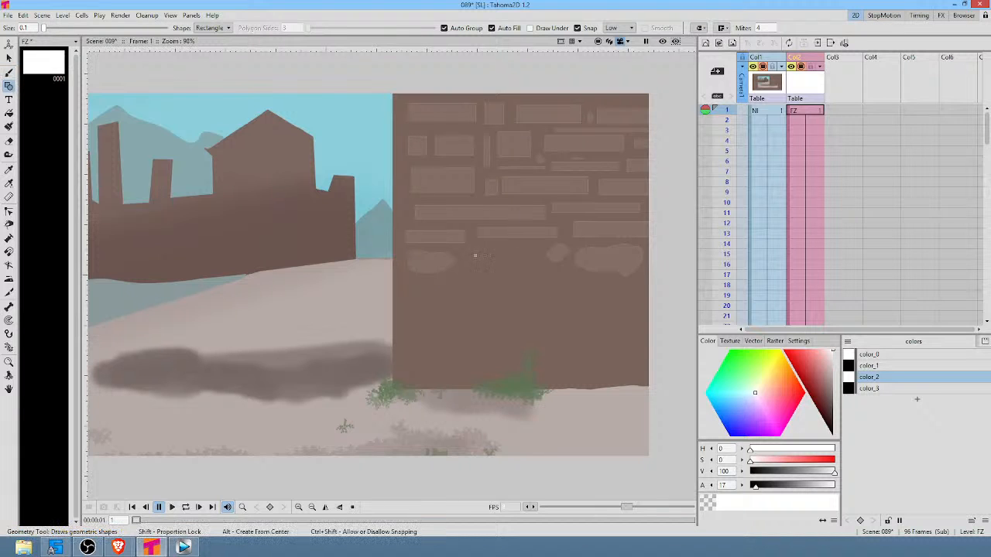
pyautogui.moveTo(465, 250); pyautogui.dragTo(531, 267)
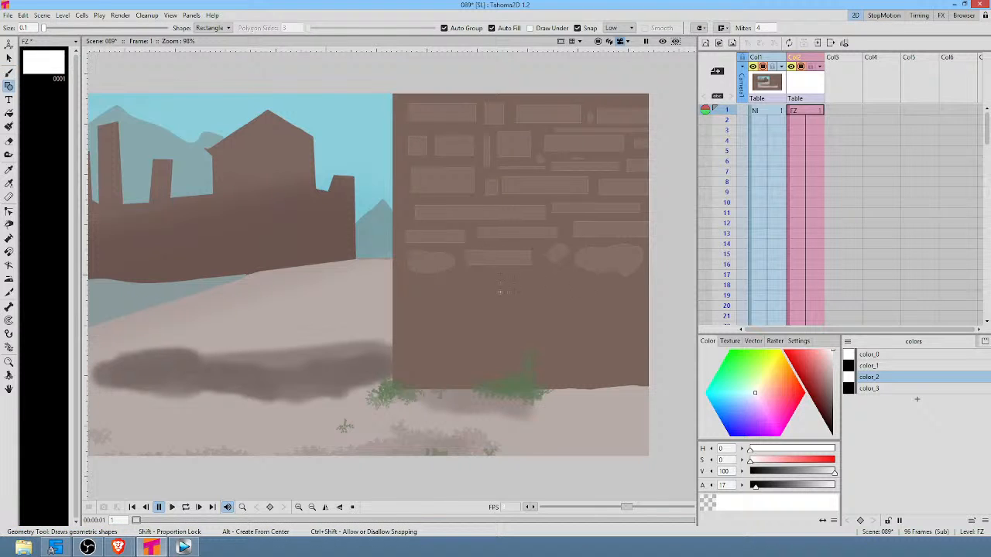
pyautogui.moveTo(418, 295); pyautogui.dragTo(494, 311)
pyautogui.moveTo(551, 322); pyautogui.dragTo(631, 337)
pyautogui.moveTo(514, 282); pyautogui.dragTo(587, 302)
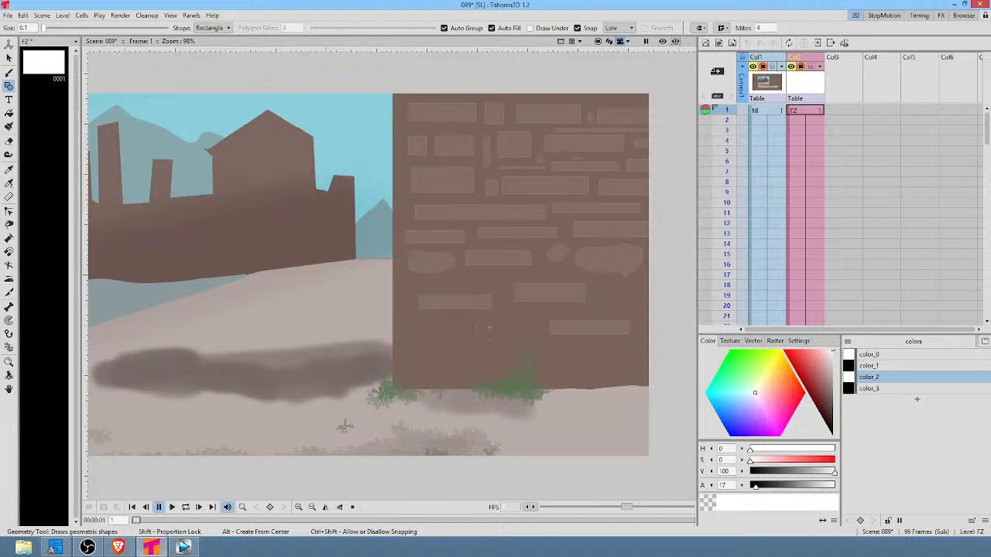
pyautogui.moveTo(407, 346); pyautogui.dragTo(486, 356)
pyautogui.moveTo(469, 321); pyautogui.dragTo(537, 322)
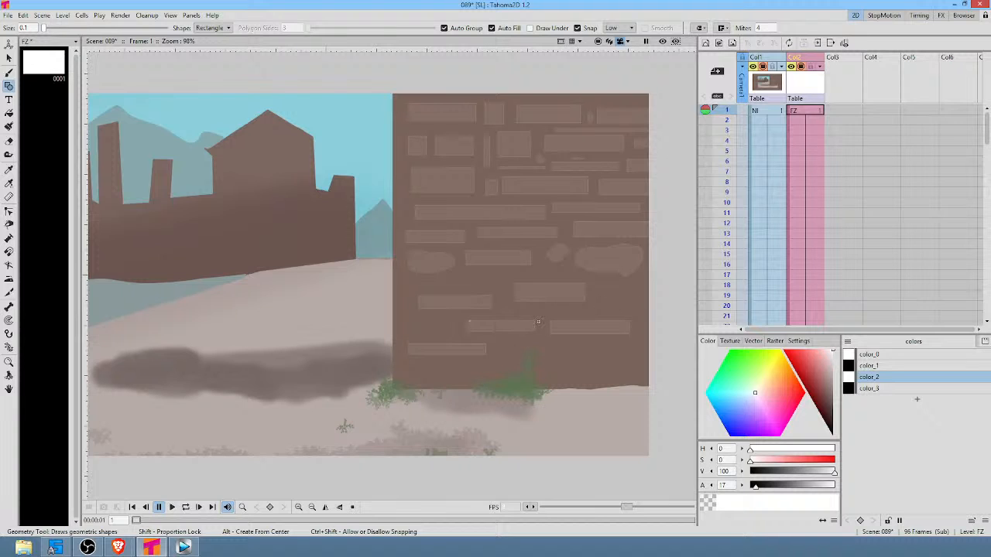
pyautogui.moveTo(605, 291); pyautogui.dragTo(648, 302)
pyautogui.moveTo(564, 356); pyautogui.dragTo(654, 371)
# Brush irregular stones and small pebbles into the gaps between the lower bricks.
pyautogui.click(8, 73)
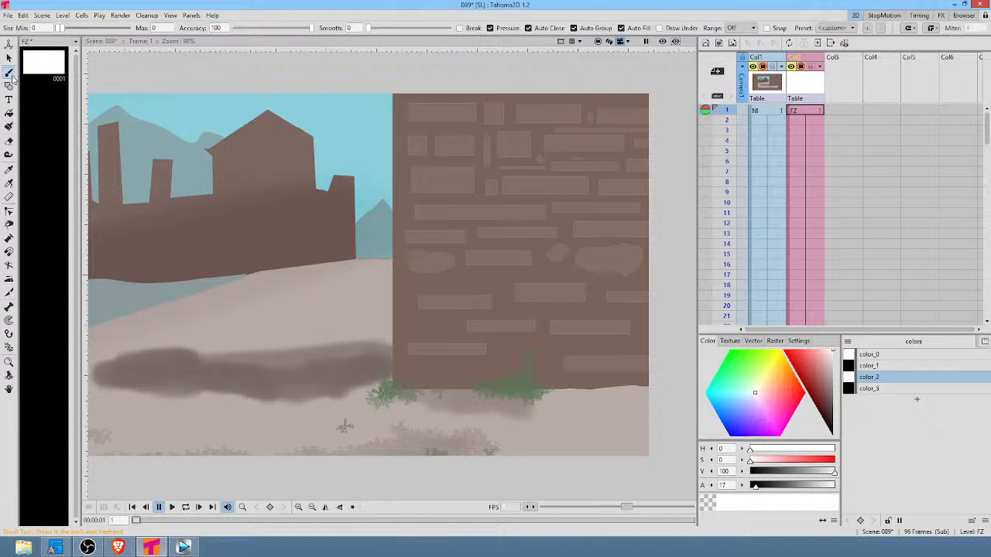
pyautogui.moveTo(447, 320)
pyautogui.mouseDown()
pyautogui.moveTo(416, 318)
pyautogui.moveTo(429, 335)
pyautogui.moveTo(455, 333)
pyautogui.mouseUp()
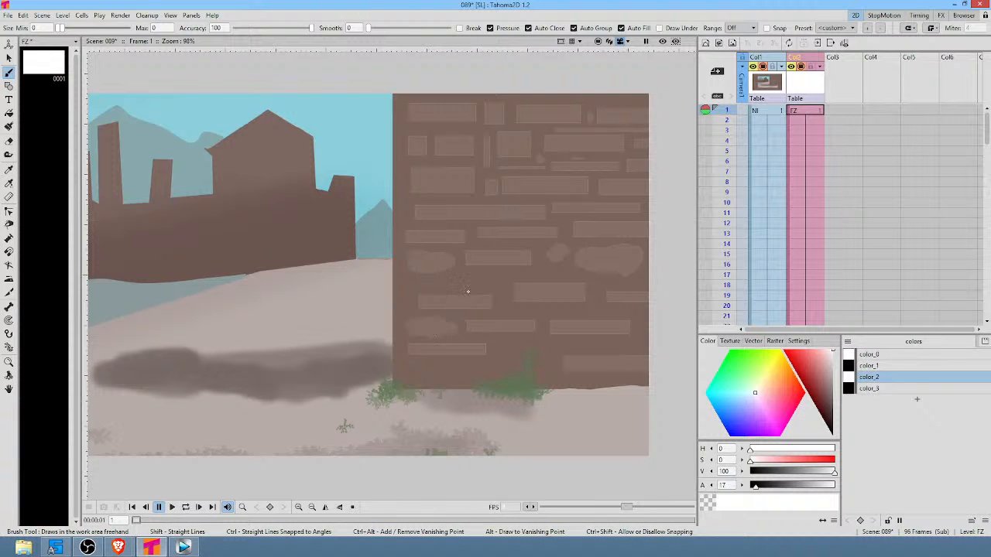
pyautogui.moveTo(488, 278)
pyautogui.mouseDown()
pyautogui.moveTo(472, 292)
pyautogui.moveTo(511, 280)
pyautogui.moveTo(489, 277)
pyautogui.moveTo(515, 308)
pyautogui.mouseUp()
pyautogui.moveTo(543, 270); pyautogui.dragTo(539, 270)
pyautogui.moveTo(590, 310)
pyautogui.mouseDown()
pyautogui.moveTo(535, 312)
pyautogui.moveTo(564, 310)
pyautogui.mouseUp()
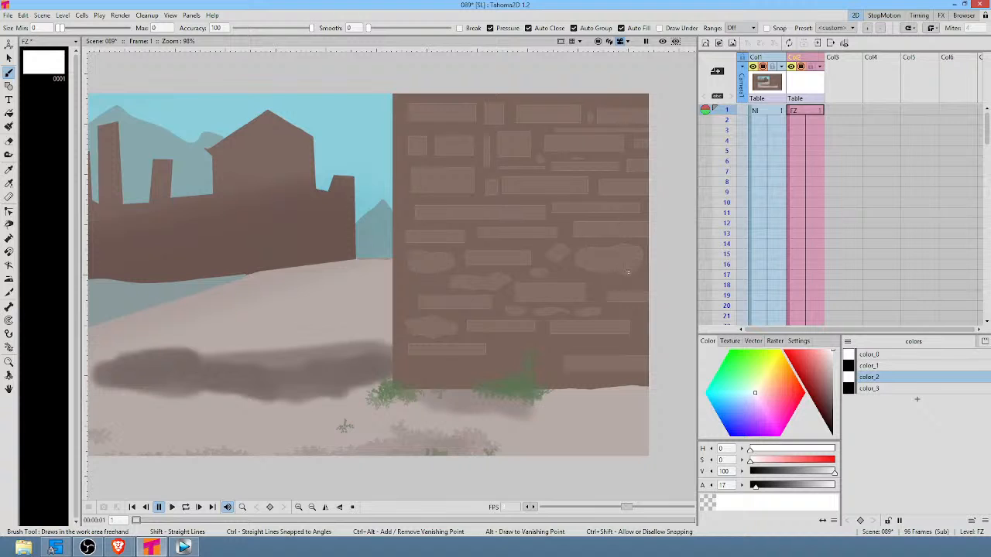
pyautogui.moveTo(585, 341)
pyautogui.mouseDown()
pyautogui.moveTo(534, 339)
pyautogui.moveTo(510, 349)
pyautogui.moveTo(609, 349)
pyautogui.moveTo(584, 342)
pyautogui.mouseUp()
pyautogui.hotkey('ctrl', 'z')
pyautogui.moveTo(645, 339)
pyautogui.mouseDown()
pyautogui.moveTo(615, 350)
pyautogui.moveTo(655, 345)
pyautogui.mouseUp()
pyautogui.moveTo(581, 343)
pyautogui.mouseDown()
pyautogui.moveTo(511, 348)
pyautogui.moveTo(572, 352)
pyautogui.moveTo(575, 343)
pyautogui.mouseUp()
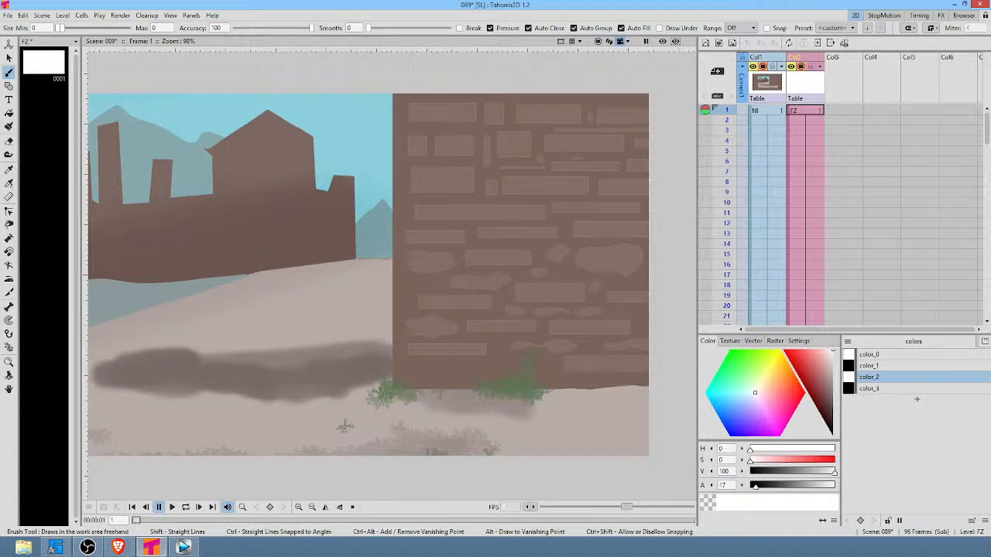
# Paint uneven highlights along the top edges of the first-row bricks and one second-row brick, and raise color_2's alpha slightly.
pyautogui.moveTo(473, 102)
pyautogui.mouseDown()
pyautogui.moveTo(409, 104)
pyautogui.moveTo(506, 102)
pyautogui.mouseUp()
pyautogui.moveTo(577, 105)
pyautogui.mouseDown()
pyautogui.moveTo(517, 102)
pyautogui.moveTo(584, 104)
pyautogui.mouseUp()
pyautogui.moveTo(648, 109)
pyautogui.mouseDown()
pyautogui.moveTo(601, 109)
pyautogui.moveTo(642, 113)
pyautogui.moveTo(648, 101)
pyautogui.mouseUp()
pyautogui.moveTo(622, 135)
pyautogui.mouseDown()
pyautogui.moveTo(548, 135)
pyautogui.moveTo(624, 137)
pyautogui.mouseUp()
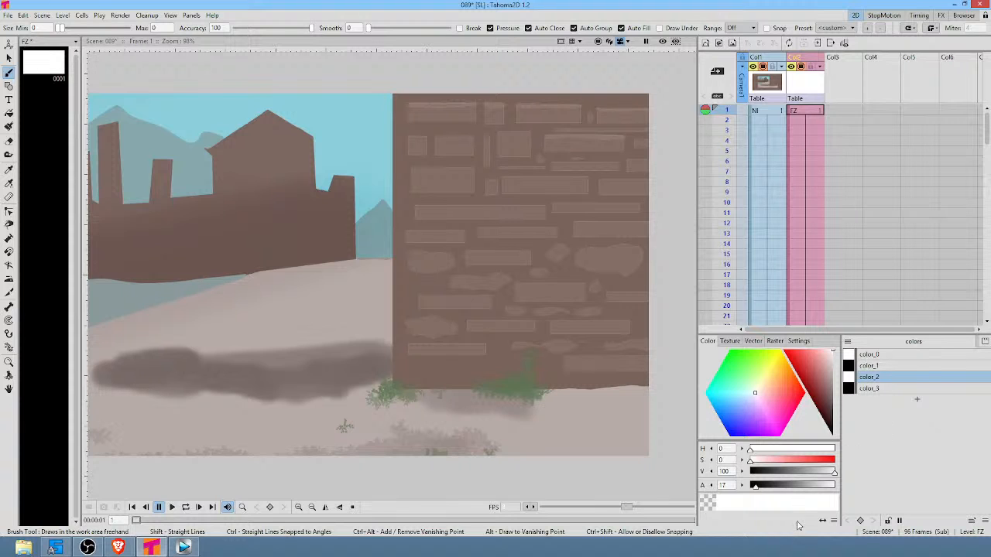
pyautogui.moveTo(757, 489); pyautogui.dragTo(759, 489)
# Shade the undersides and sides of the first-row bricks with color_3 at alpha 46, and lower its alpha to 35.
pyautogui.click(868, 387)
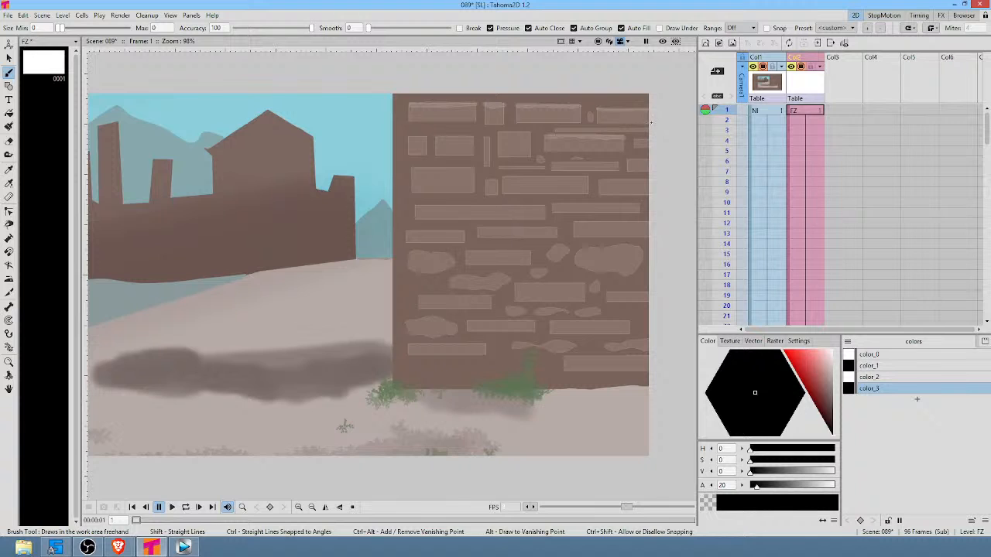
pyautogui.moveTo(650, 121)
pyautogui.mouseDown()
pyautogui.moveTo(600, 121)
pyautogui.moveTo(644, 124)
pyautogui.moveTo(517, 119)
pyautogui.moveTo(569, 126)
pyautogui.mouseUp()
pyautogui.hotkey('ctrl', 'z')
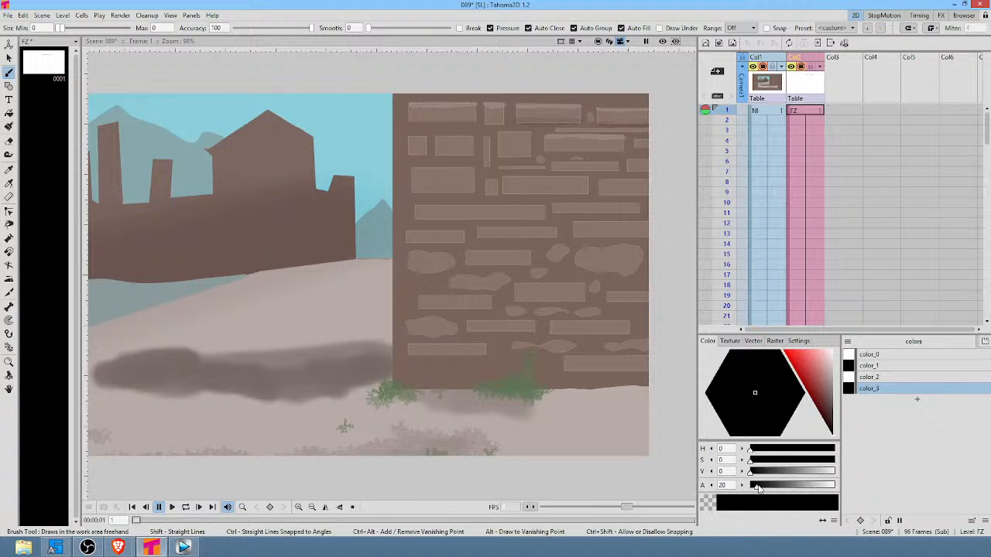
pyautogui.moveTo(757, 488); pyautogui.dragTo(765, 488)
pyautogui.moveTo(582, 105)
pyautogui.mouseDown()
pyautogui.moveTo(582, 121)
pyautogui.moveTo(585, 106)
pyautogui.mouseUp()
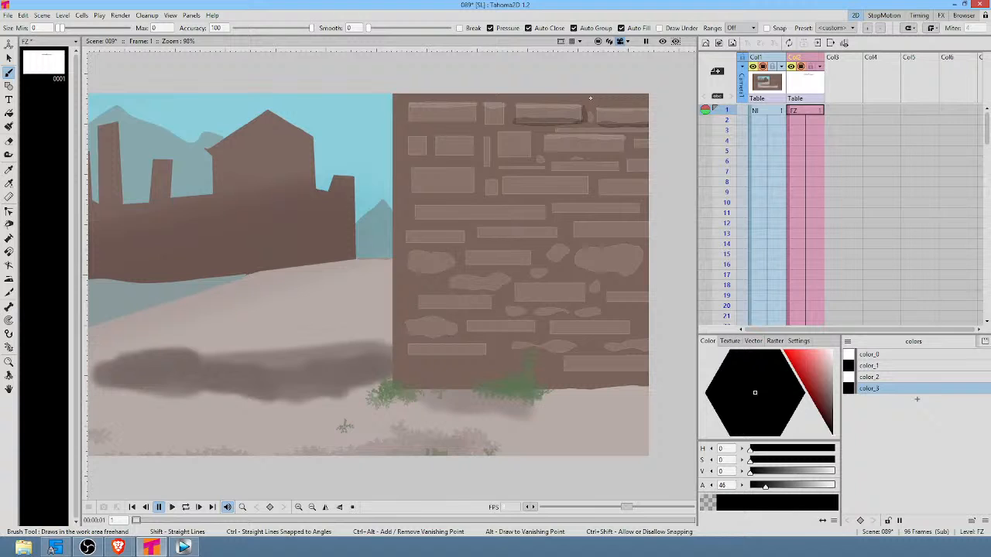
pyautogui.moveTo(502, 106)
pyautogui.mouseDown()
pyautogui.moveTo(505, 124)
pyautogui.moveTo(488, 126)
pyautogui.moveTo(511, 110)
pyautogui.moveTo(425, 122)
pyautogui.moveTo(480, 124)
pyautogui.moveTo(471, 114)
pyautogui.moveTo(410, 117)
pyautogui.moveTo(468, 133)
pyautogui.moveTo(650, 123)
pyautogui.moveTo(585, 112)
pyautogui.moveTo(482, 119)
pyautogui.moveTo(476, 106)
pyautogui.mouseUp()
pyautogui.hotkey('ctrl', 'z')
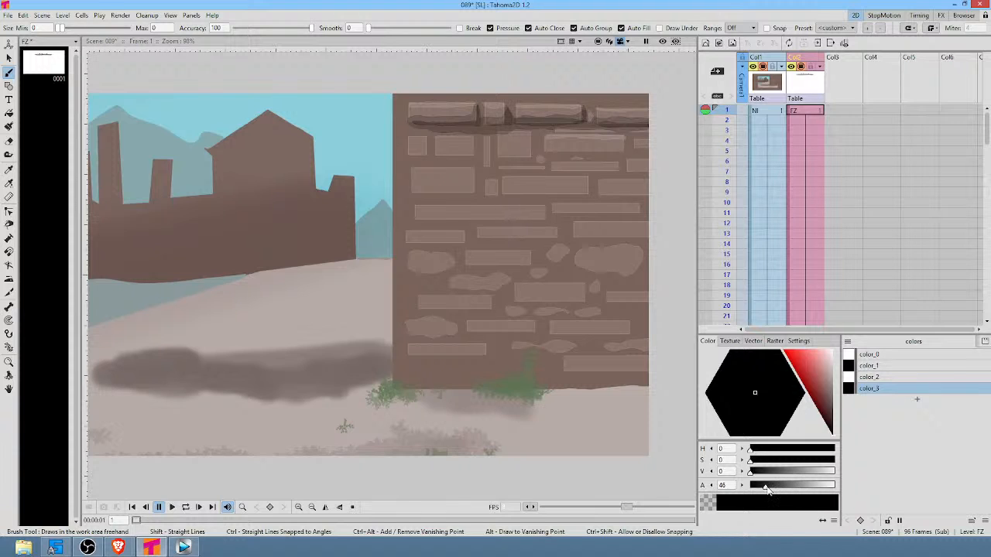
pyautogui.moveTo(764, 487); pyautogui.dragTo(762, 488)
# Examine the brick wall behind the characters in the main scene and reopen the sub_2 background sub-scene.
pyautogui.click(779, 111)
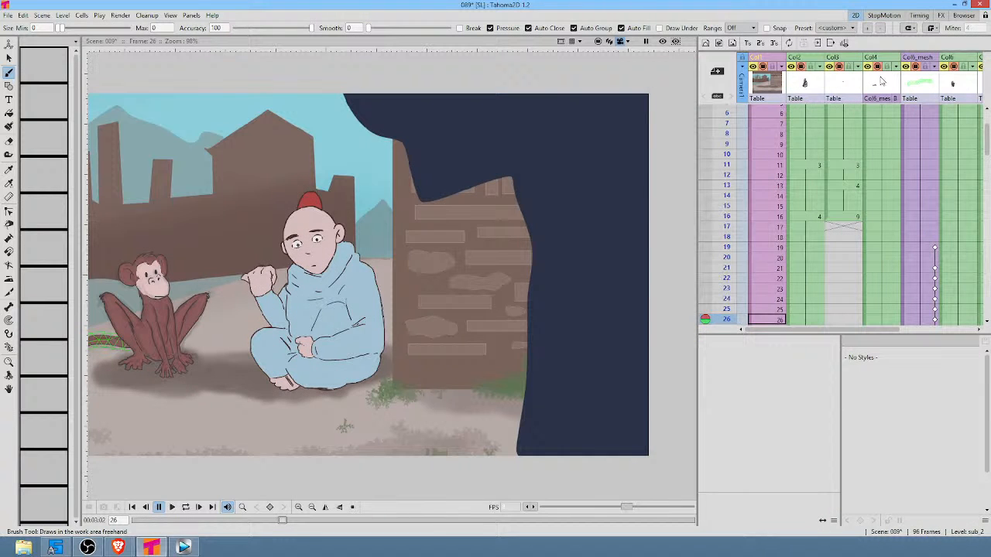
pyautogui.scroll(2, 790, 120)
pyautogui.click(763, 114)
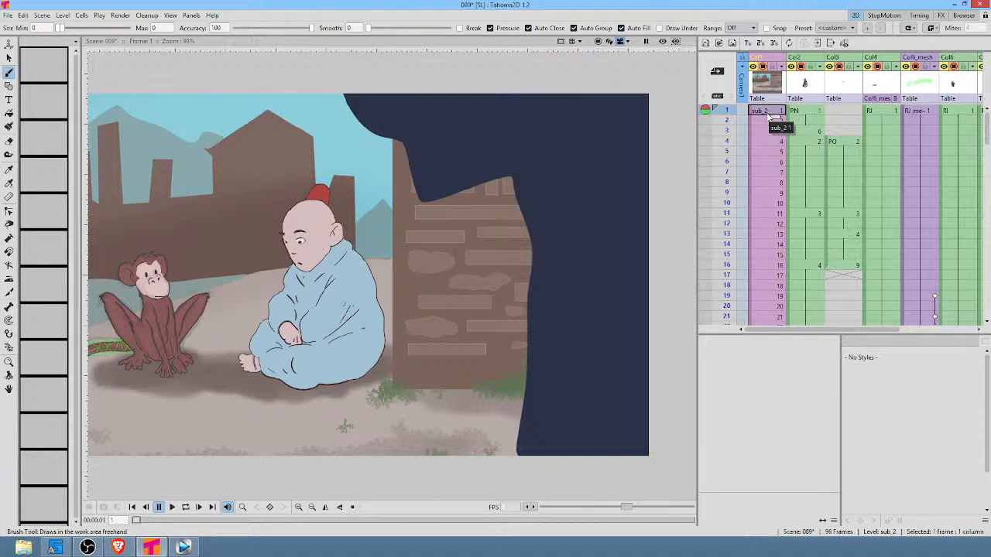
pyautogui.hotkey('alt', '1')
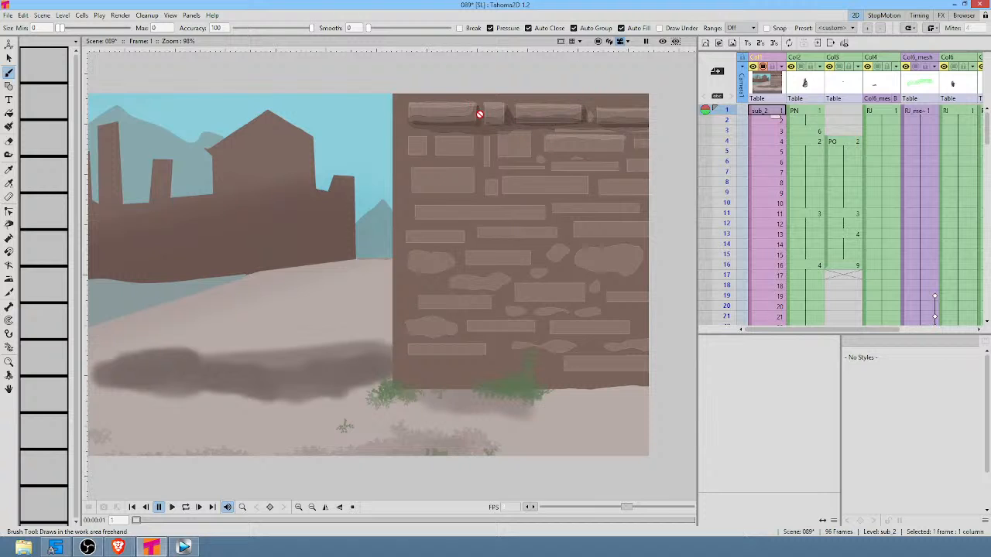
pyautogui.hotkey('alt', '1')
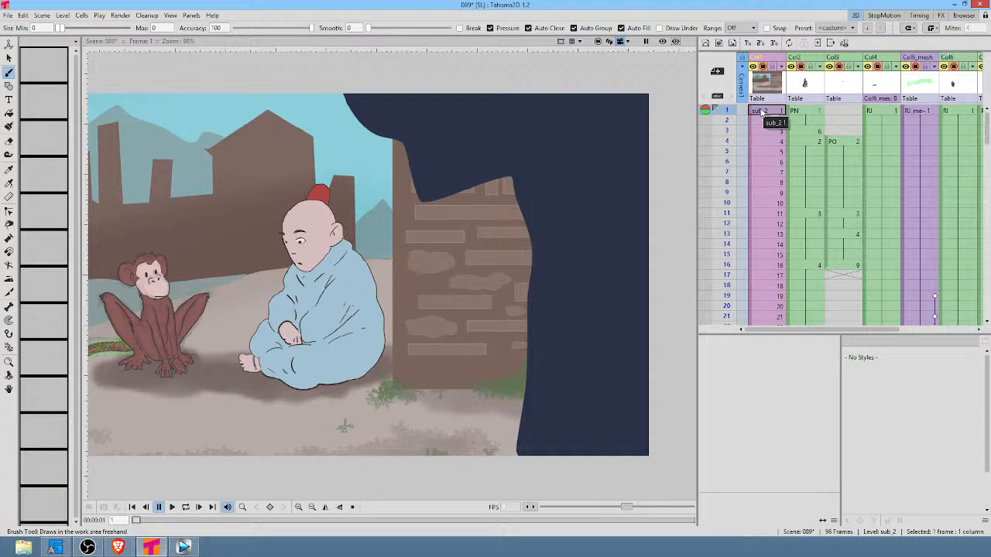
pyautogui.moveTo(729, 115)
pyautogui.mouseDown()
pyautogui.moveTo(733, 212)
pyautogui.moveTo(727, 108)
pyautogui.mouseUp()
pyautogui.doubleClick(763, 112)
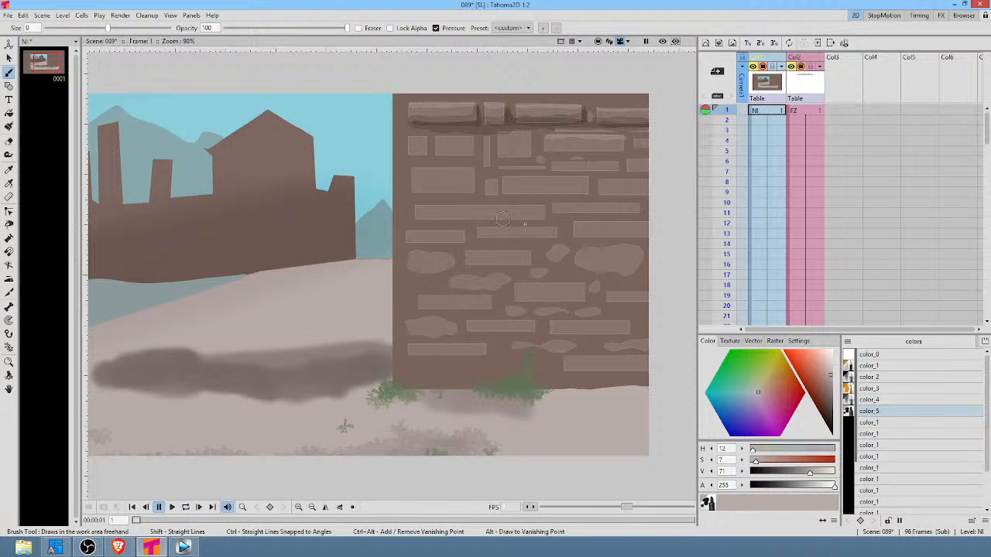
pyautogui.hotkey('ctrl', 'z')
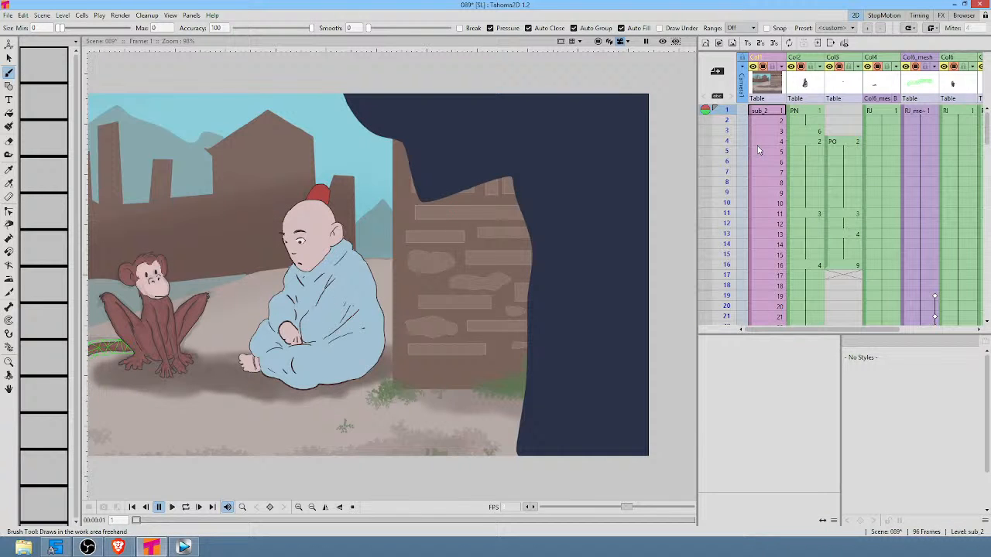
pyautogui.hotkey('ctrl', 'y')
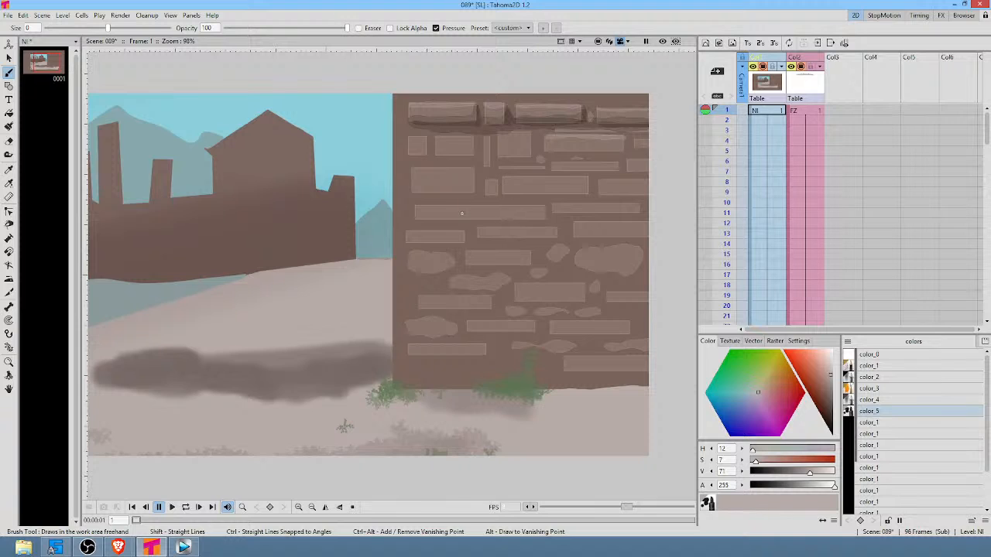
pyautogui.moveTo(474, 170)
pyautogui.mouseDown()
pyautogui.moveTo(473, 192)
pyautogui.moveTo(474, 181)
pyautogui.mouseUp()
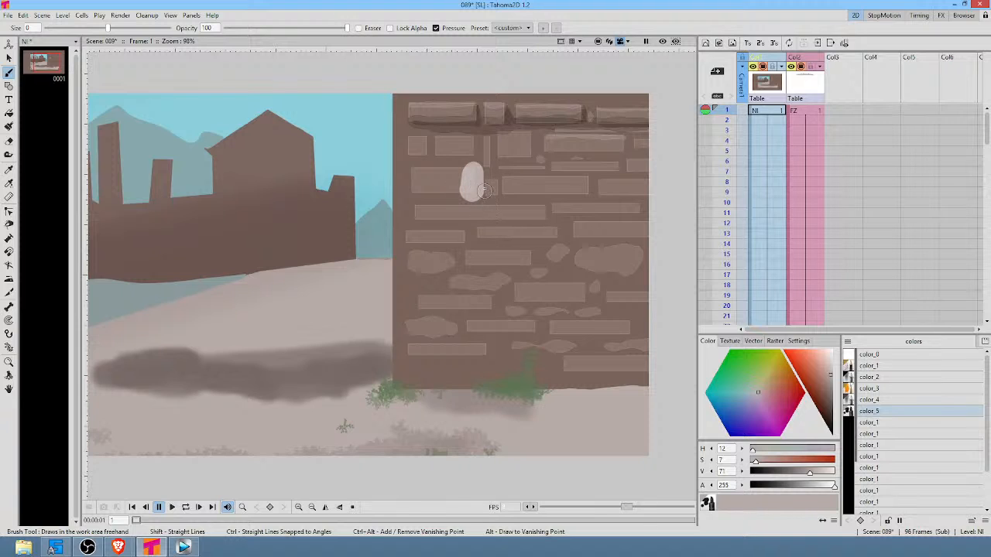
pyautogui.hotkey('ctrl', 'z')
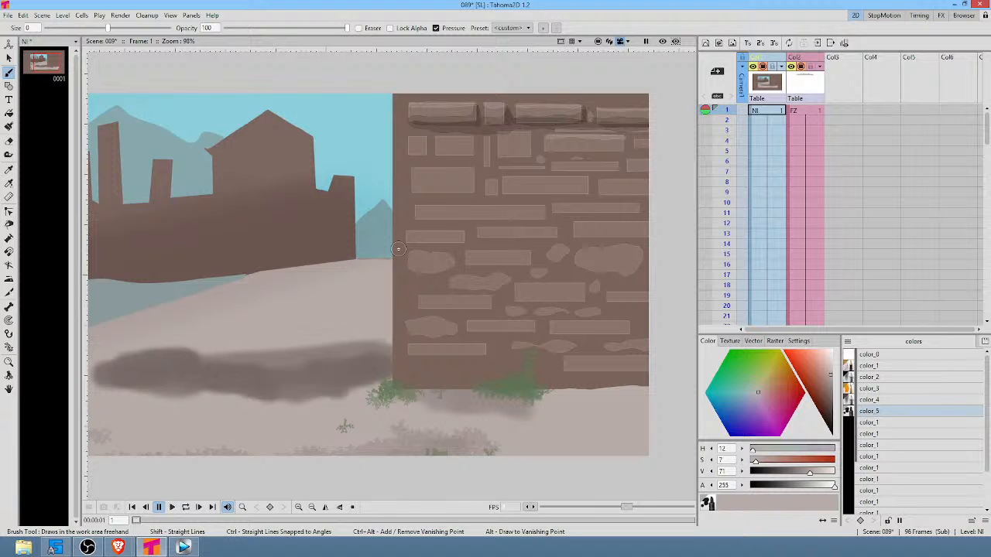
# Select the FZ level's drawing and paint color_3 shadows under the large third-row brick and the fourth- and fifth-row bricks.
pyautogui.click(806, 111)
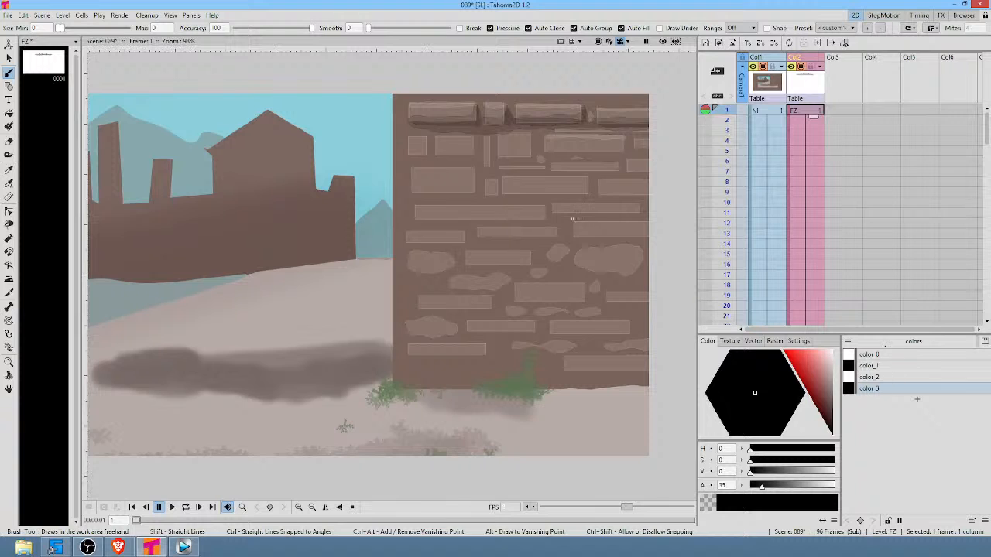
pyautogui.moveTo(424, 191); pyautogui.dragTo(475, 183)
pyautogui.moveTo(546, 218)
pyautogui.mouseDown()
pyautogui.moveTo(416, 219)
pyautogui.moveTo(548, 219)
pyautogui.mouseUp()
pyautogui.moveTo(646, 212)
pyautogui.mouseDown()
pyautogui.moveTo(555, 210)
pyautogui.moveTo(641, 212)
pyautogui.moveTo(629, 233)
pyautogui.moveTo(580, 235)
pyautogui.moveTo(651, 237)
pyautogui.mouseUp()
pyautogui.moveTo(562, 233)
pyautogui.mouseDown()
pyautogui.moveTo(476, 237)
pyautogui.moveTo(540, 239)
pyautogui.mouseUp()
pyautogui.moveTo(465, 239)
pyautogui.mouseDown()
pyautogui.moveTo(407, 239)
pyautogui.moveTo(470, 240)
pyautogui.mouseUp()
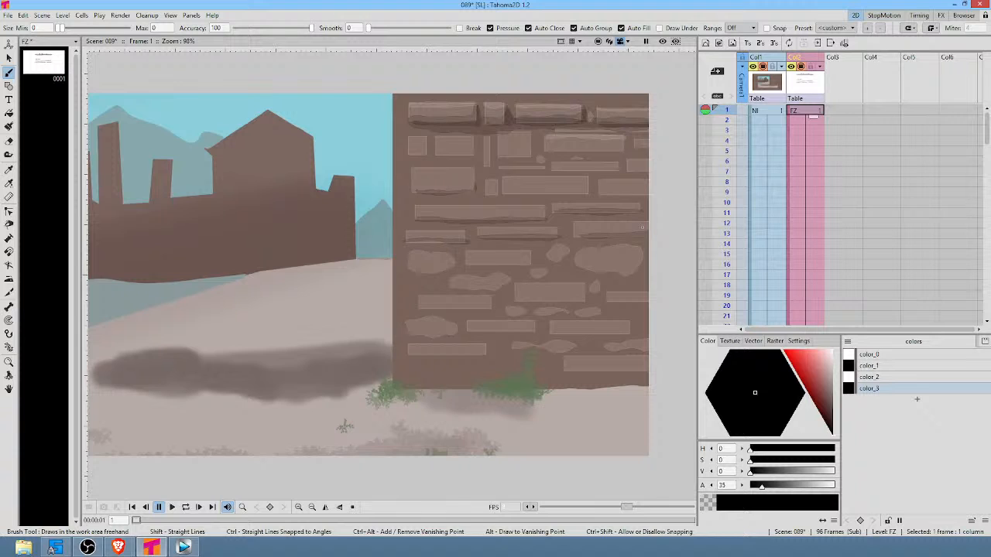
# Paint color_3 shadows under the irregular stones and bricks in the two rows beneath the fifth row.
pyautogui.moveTo(448, 245)
pyautogui.mouseDown()
pyautogui.moveTo(408, 242)
pyautogui.moveTo(448, 244)
pyautogui.moveTo(438, 268)
pyautogui.moveTo(405, 268)
pyautogui.mouseUp()
pyautogui.hotkey('ctrl', 'z')
pyautogui.moveTo(530, 263)
pyautogui.mouseDown()
pyautogui.moveTo(467, 265)
pyautogui.moveTo(531, 266)
pyautogui.mouseUp()
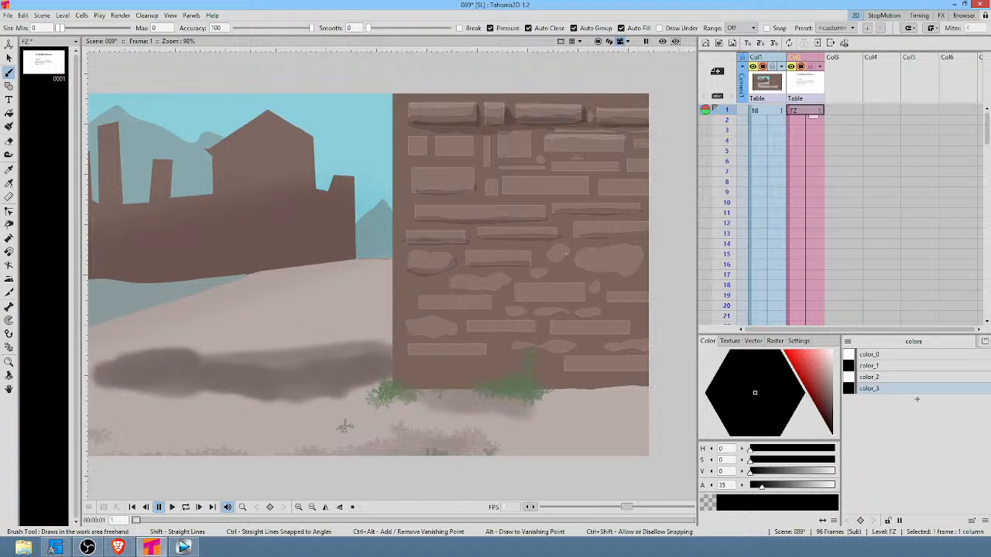
pyautogui.hotkey('ctrl', 'z')
pyautogui.moveTo(639, 260); pyautogui.dragTo(582, 266)
pyautogui.hotkey('ctrl', 'z')
pyautogui.moveTo(646, 301)
pyautogui.mouseDown()
pyautogui.moveTo(518, 300)
pyautogui.moveTo(576, 304)
pyautogui.mouseUp()
pyautogui.hotkey('ctrl', 'z')
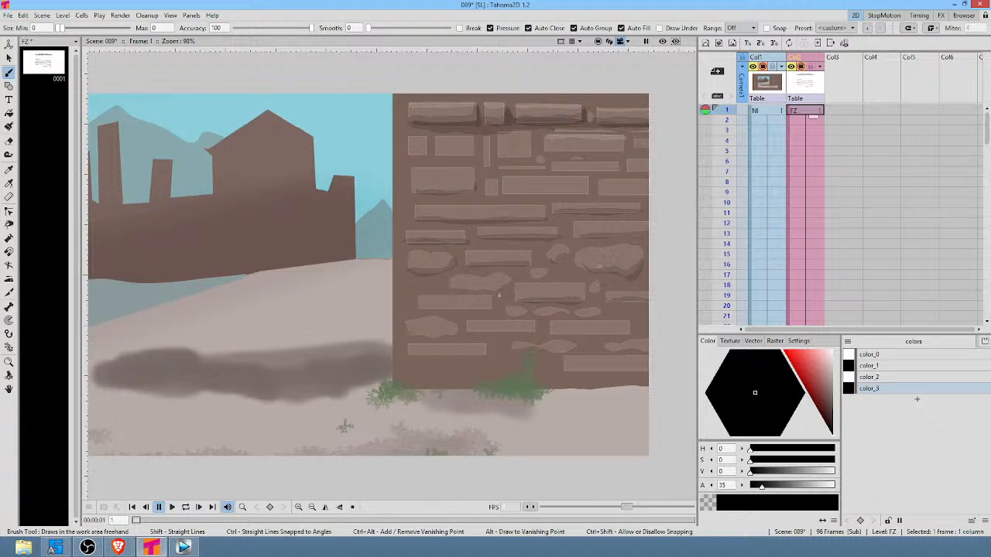
pyautogui.moveTo(486, 305)
pyautogui.mouseDown()
pyautogui.moveTo(420, 305)
pyautogui.moveTo(494, 308)
pyautogui.moveTo(486, 287)
pyautogui.moveTo(457, 287)
pyautogui.moveTo(512, 284)
pyautogui.moveTo(515, 313)
pyautogui.moveTo(581, 290)
pyautogui.moveTo(565, 311)
pyautogui.mouseUp()
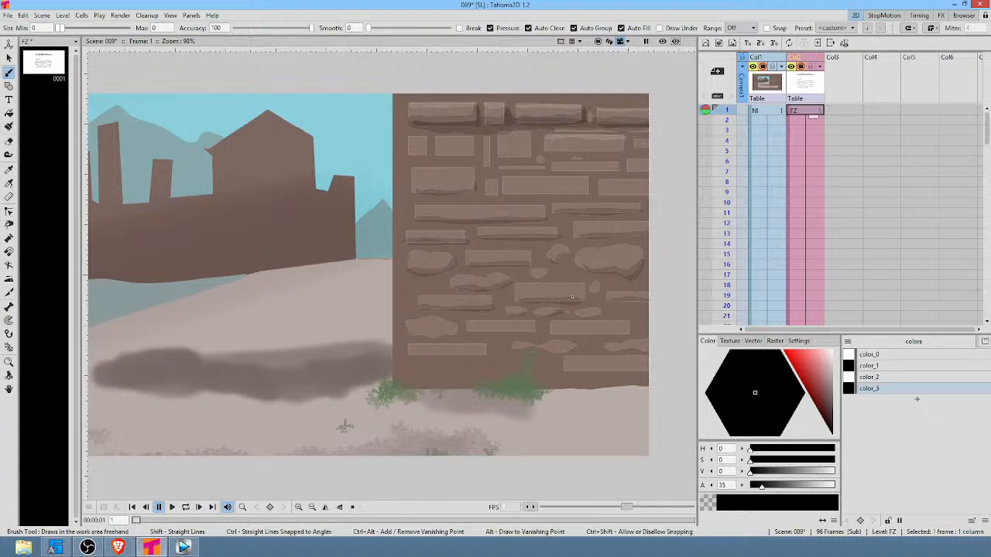
# Paint color_3 shadows under the bricks and irregular stones in the lowest rows of the wall.
pyautogui.moveTo(453, 330)
pyautogui.mouseDown()
pyautogui.moveTo(413, 331)
pyautogui.moveTo(457, 331)
pyautogui.mouseUp()
pyautogui.hotkey('ctrl', 'z')
pyautogui.moveTo(531, 328)
pyautogui.mouseDown()
pyautogui.moveTo(469, 331)
pyautogui.moveTo(538, 333)
pyautogui.mouseUp()
pyautogui.moveTo(628, 328)
pyautogui.mouseDown()
pyautogui.moveTo(557, 332)
pyautogui.moveTo(619, 333)
pyautogui.mouseUp()
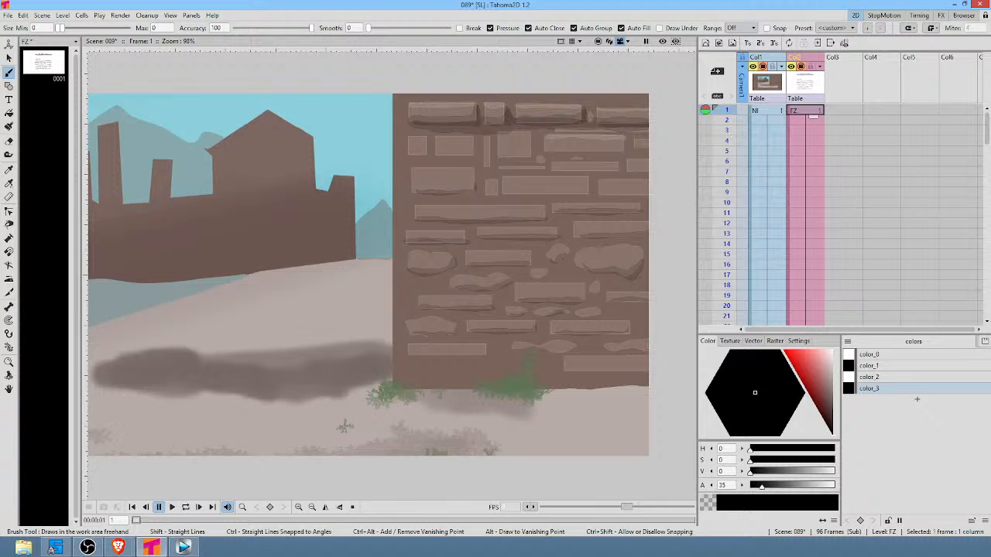
pyautogui.moveTo(574, 349)
pyautogui.mouseDown()
pyautogui.moveTo(526, 347)
pyautogui.moveTo(573, 343)
pyautogui.mouseUp()
pyautogui.moveTo(648, 369)
pyautogui.mouseDown()
pyautogui.moveTo(568, 370)
pyautogui.moveTo(647, 372)
pyautogui.mouseUp()
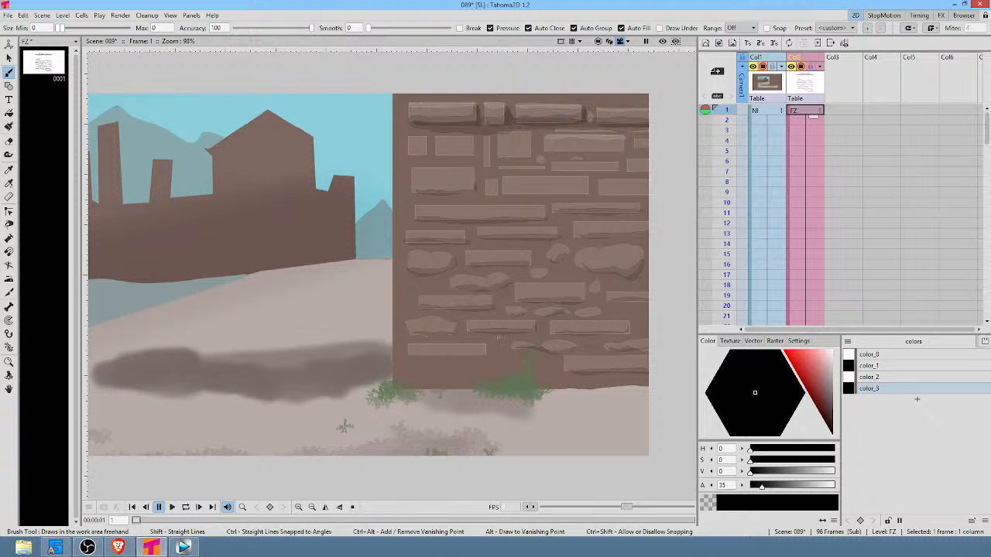
pyautogui.moveTo(485, 352)
pyautogui.mouseDown()
pyautogui.moveTo(418, 355)
pyautogui.moveTo(486, 356)
pyautogui.mouseUp()
# Paint color_3 shadows beneath the right-edge bricks, the rounded stones and the bricks across the middle rows of the wall.
pyautogui.moveTo(649, 209)
pyautogui.mouseDown()
pyautogui.moveTo(560, 209)
pyautogui.moveTo(542, 220)
pyautogui.moveTo(426, 214)
pyautogui.moveTo(413, 217)
pyautogui.moveTo(466, 230)
pyautogui.moveTo(654, 216)
pyautogui.moveTo(644, 229)
pyautogui.moveTo(409, 245)
pyautogui.moveTo(459, 254)
pyautogui.moveTo(666, 241)
pyautogui.moveTo(640, 261)
pyautogui.moveTo(593, 265)
pyautogui.moveTo(618, 288)
pyautogui.moveTo(659, 280)
pyautogui.moveTo(664, 257)
pyautogui.mouseUp()
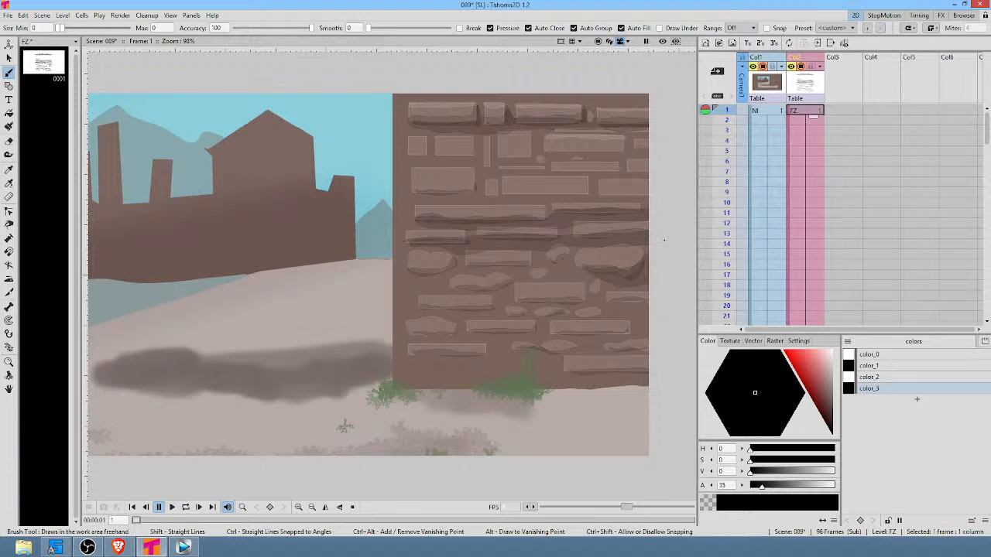
pyautogui.moveTo(580, 263)
pyautogui.mouseDown()
pyautogui.moveTo(549, 267)
pyautogui.moveTo(572, 269)
pyautogui.moveTo(576, 254)
pyautogui.moveTo(465, 265)
pyautogui.moveTo(527, 272)
pyautogui.moveTo(539, 265)
pyautogui.moveTo(534, 253)
pyautogui.moveTo(529, 272)
pyautogui.moveTo(558, 274)
pyautogui.mouseUp()
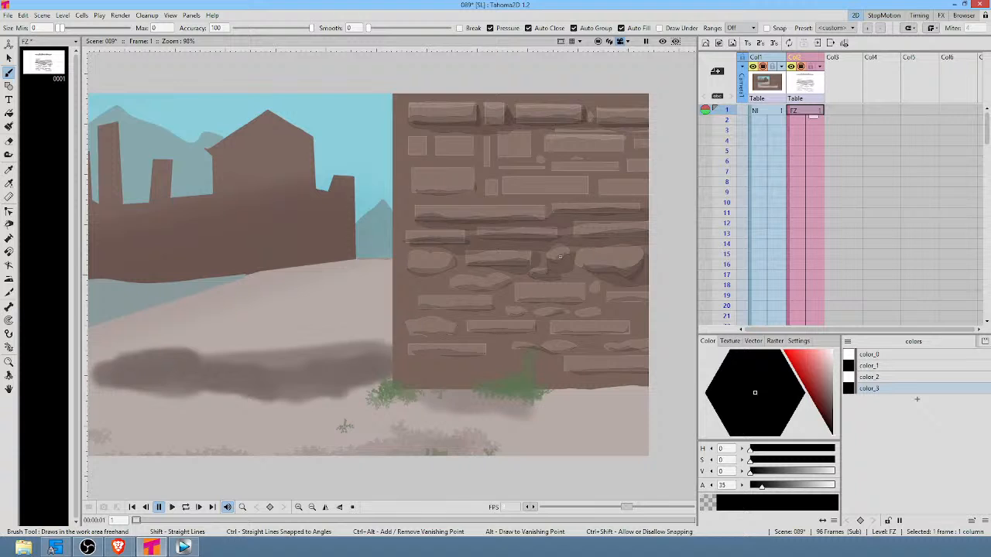
pyautogui.moveTo(443, 264)
pyautogui.mouseDown()
pyautogui.moveTo(415, 272)
pyautogui.moveTo(452, 279)
pyautogui.moveTo(447, 263)
pyautogui.mouseUp()
pyautogui.moveTo(507, 282)
pyautogui.mouseDown()
pyautogui.moveTo(454, 291)
pyautogui.moveTo(502, 305)
pyautogui.moveTo(511, 280)
pyautogui.mouseUp()
pyautogui.moveTo(585, 285)
pyautogui.mouseDown()
pyautogui.moveTo(575, 298)
pyautogui.moveTo(530, 300)
pyautogui.moveTo(595, 307)
pyautogui.moveTo(585, 286)
pyautogui.mouseUp()
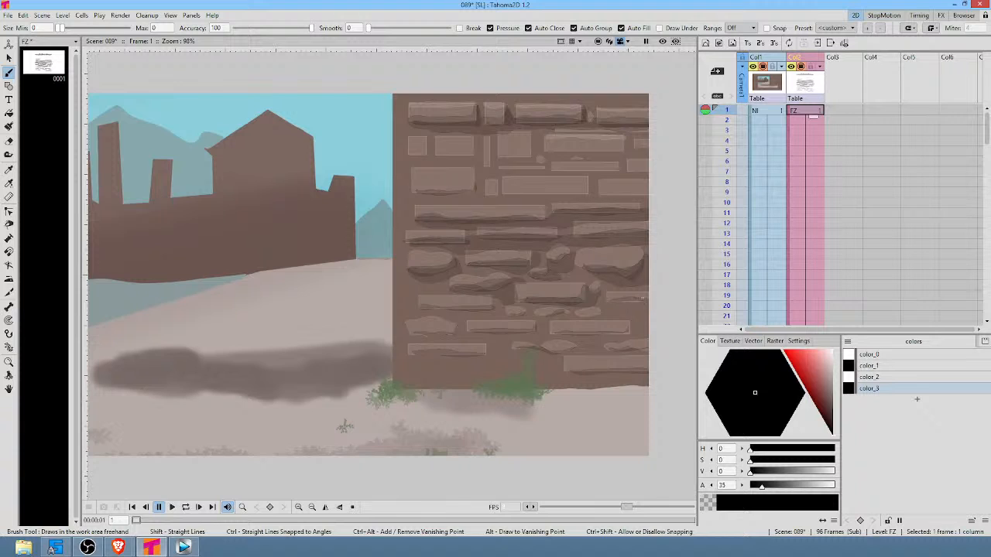
pyautogui.moveTo(647, 299)
pyautogui.mouseDown()
pyautogui.moveTo(607, 305)
pyautogui.moveTo(630, 314)
pyautogui.moveTo(658, 299)
pyautogui.mouseUp()
pyautogui.hotkey('ctrl', 'z')
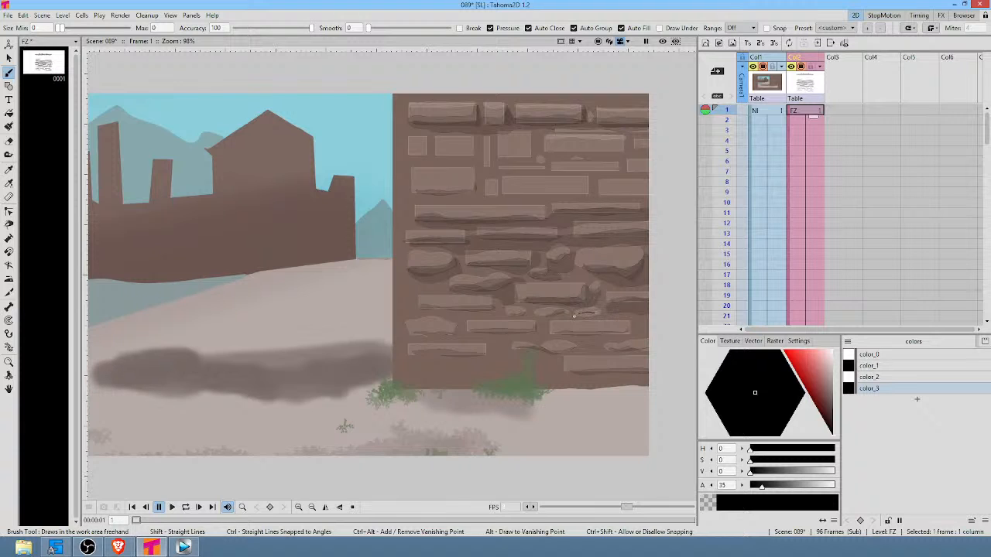
# Paint color_3 shadows under the small irregular stones and bricks in the right and central part of the wall's lower rows.
pyautogui.moveTo(567, 311)
pyautogui.mouseDown()
pyautogui.moveTo(543, 314)
pyautogui.moveTo(544, 327)
pyautogui.mouseUp()
pyautogui.hotkey('ctrl', 'z')
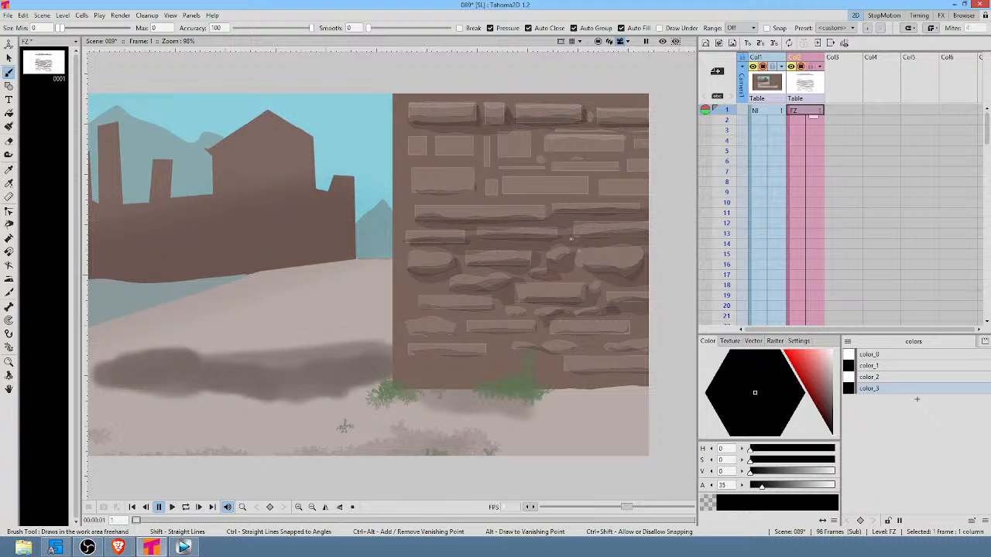
pyautogui.moveTo(535, 320)
pyautogui.mouseDown()
pyautogui.moveTo(473, 325)
pyautogui.moveTo(506, 344)
pyautogui.moveTo(540, 338)
pyautogui.moveTo(539, 323)
pyautogui.moveTo(561, 348)
pyautogui.moveTo(524, 345)
pyautogui.moveTo(567, 362)
pyautogui.mouseUp()
pyautogui.hotkey('ctrl', 'z')
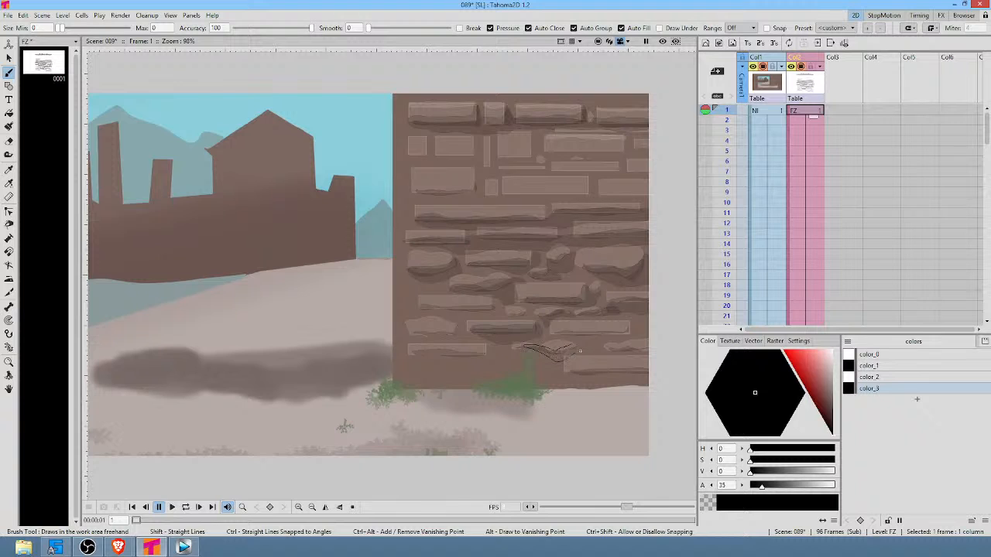
pyautogui.hotkey('ctrl', 'z')
pyautogui.moveTo(646, 367)
pyautogui.mouseDown()
pyautogui.moveTo(572, 374)
pyautogui.moveTo(640, 377)
pyautogui.moveTo(650, 363)
pyautogui.mouseUp()
pyautogui.hotkey('ctrl', 'z')
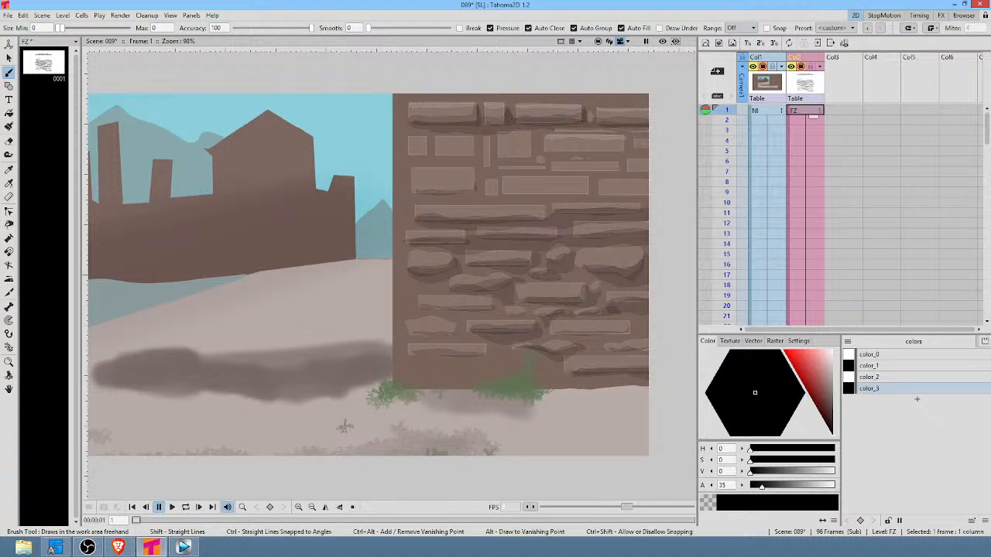
# Paint color_3 shadows under the left-hand bricks and the irregular stone in the wall's lowest rows.
pyautogui.moveTo(484, 354)
pyautogui.mouseDown()
pyautogui.moveTo(413, 349)
pyautogui.moveTo(418, 362)
pyautogui.moveTo(489, 362)
pyautogui.moveTo(488, 348)
pyautogui.moveTo(453, 325)
pyautogui.moveTo(410, 328)
pyautogui.moveTo(460, 330)
pyautogui.mouseUp()
pyautogui.hotkey('ctrl', 'z')
pyautogui.hotkey('ctrl', 'z')
pyautogui.moveTo(491, 302)
pyautogui.mouseDown()
pyautogui.moveTo(420, 303)
pyautogui.moveTo(486, 318)
pyautogui.moveTo(499, 308)
pyautogui.mouseUp()
pyautogui.hotkey('ctrl', 'z')
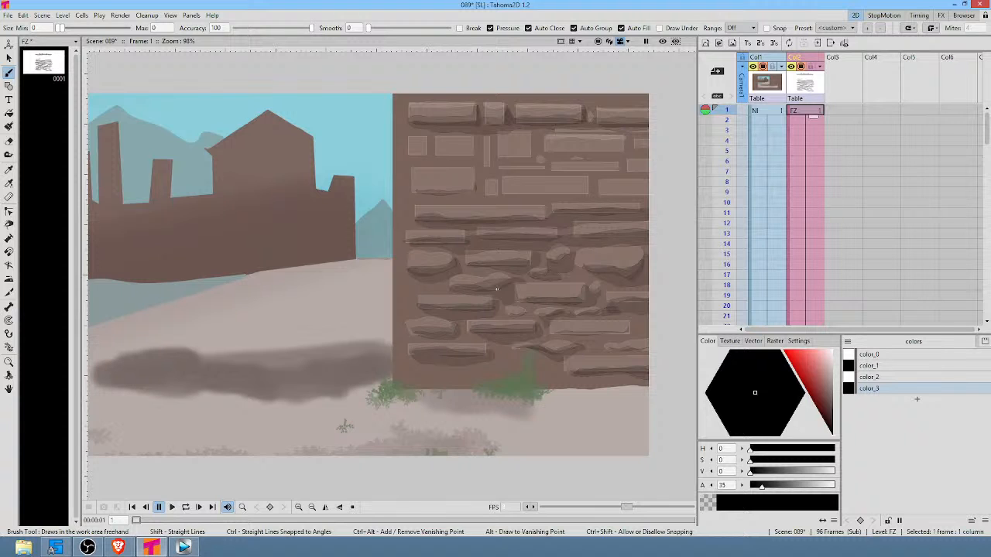
# Lower the opacity of the color_3 style slightly to soften all the brick shadows.
pyautogui.click(883, 376)
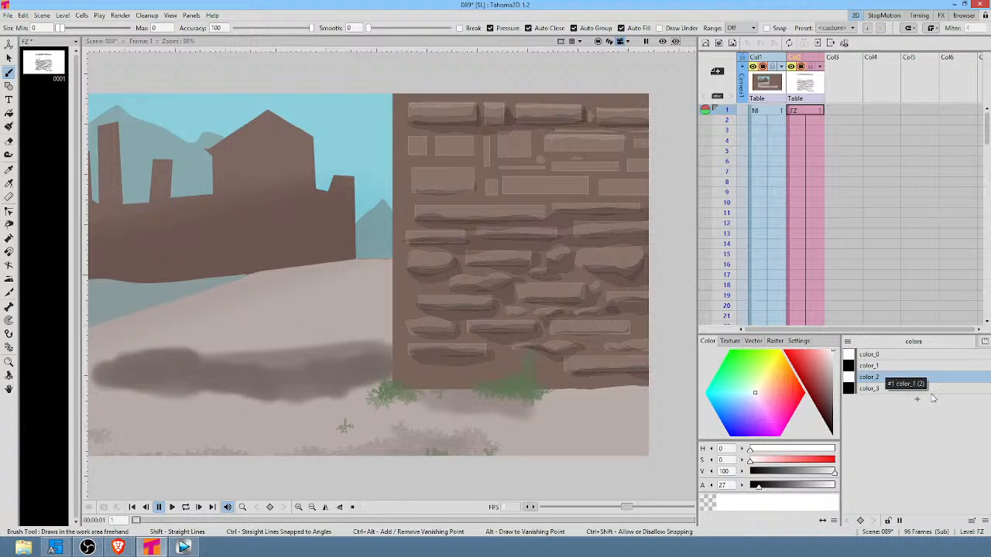
pyautogui.click(871, 388)
pyautogui.moveTo(763, 490); pyautogui.dragTo(759, 488)
# Paint color_2 highlights on the upper faces of the rounded stones and bricks in the wall's middle rows.
pyautogui.click(888, 379)
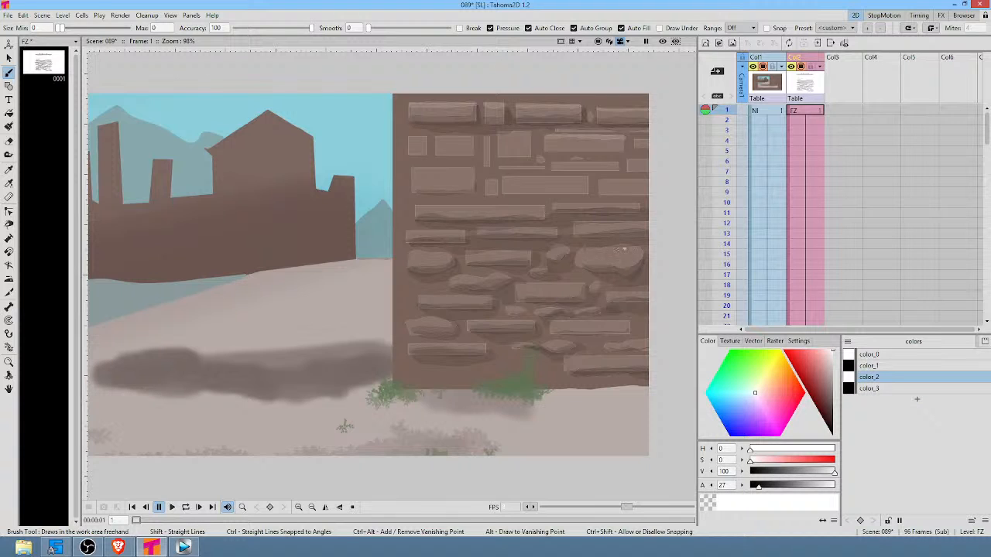
pyautogui.moveTo(611, 246)
pyautogui.mouseDown()
pyautogui.moveTo(579, 261)
pyautogui.moveTo(633, 252)
pyautogui.mouseUp()
pyautogui.moveTo(523, 252)
pyautogui.mouseDown()
pyautogui.moveTo(468, 253)
pyautogui.moveTo(525, 252)
pyautogui.mouseUp()
pyautogui.moveTo(451, 249)
pyautogui.mouseDown()
pyautogui.moveTo(413, 264)
pyautogui.moveTo(439, 258)
pyautogui.moveTo(472, 280)
pyautogui.mouseUp()
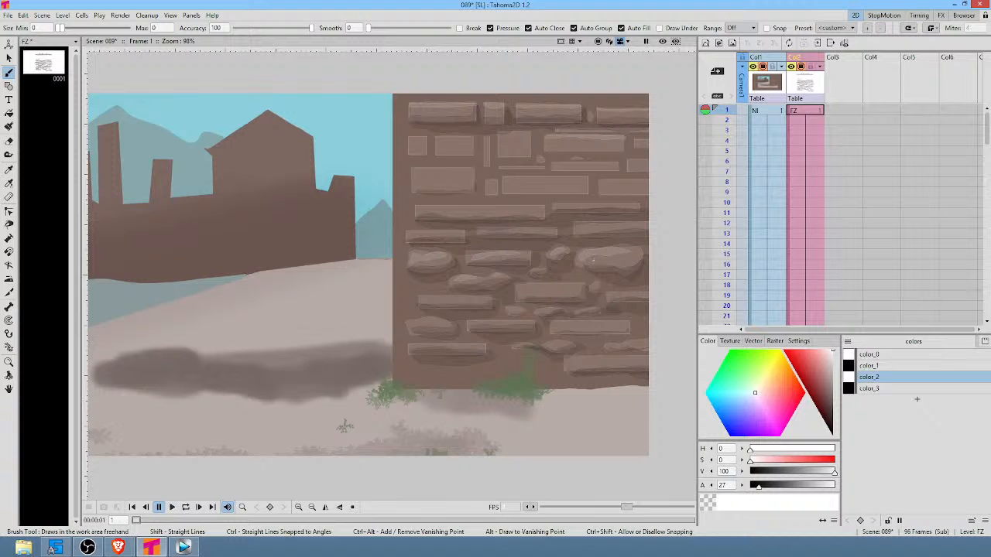
pyautogui.moveTo(489, 297)
pyautogui.mouseDown()
pyautogui.moveTo(423, 298)
pyautogui.moveTo(578, 288)
pyautogui.moveTo(525, 291)
pyautogui.mouseUp()
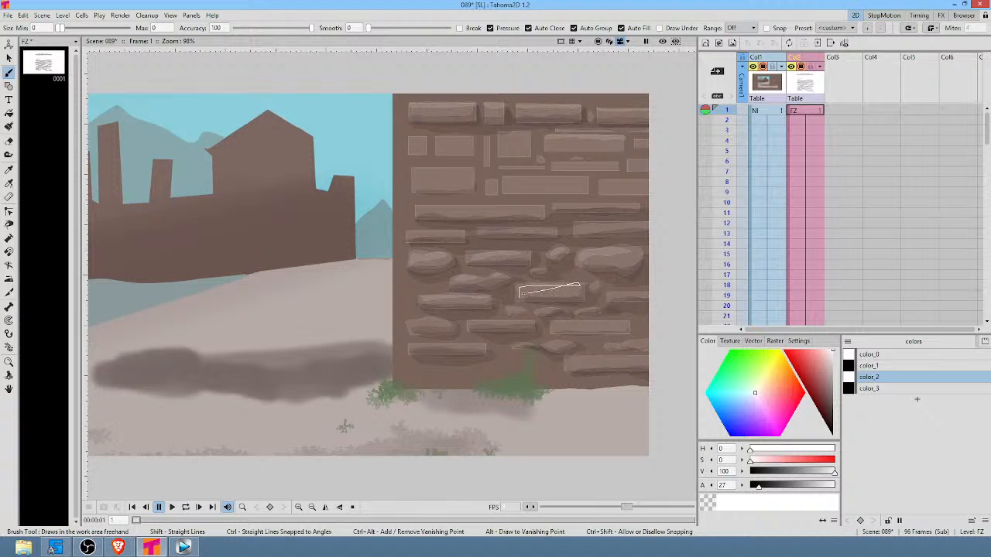
# Paint color_2 highlights along the tops of the bricks and stones in the wall's lower rows.
pyautogui.moveTo(645, 293)
pyautogui.mouseDown()
pyautogui.moveTo(608, 293)
pyautogui.moveTo(647, 293)
pyautogui.mouseUp()
pyautogui.moveTo(615, 322)
pyautogui.mouseDown()
pyautogui.moveTo(563, 328)
pyautogui.moveTo(622, 324)
pyautogui.mouseUp()
pyautogui.moveTo(508, 321)
pyautogui.mouseDown()
pyautogui.moveTo(470, 325)
pyautogui.moveTo(526, 324)
pyautogui.mouseUp()
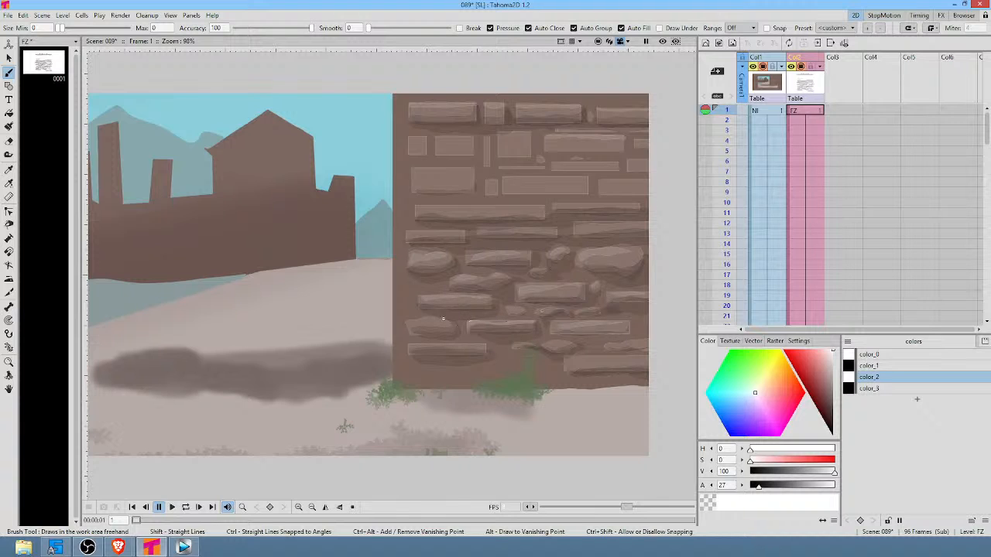
pyautogui.moveTo(430, 318)
pyautogui.mouseDown()
pyautogui.moveTo(412, 320)
pyautogui.moveTo(449, 324)
pyautogui.moveTo(418, 344)
pyautogui.moveTo(485, 348)
pyautogui.mouseUp()
pyautogui.moveTo(630, 362)
pyautogui.mouseDown()
pyautogui.moveTo(567, 361)
pyautogui.moveTo(628, 364)
pyautogui.mouseUp()
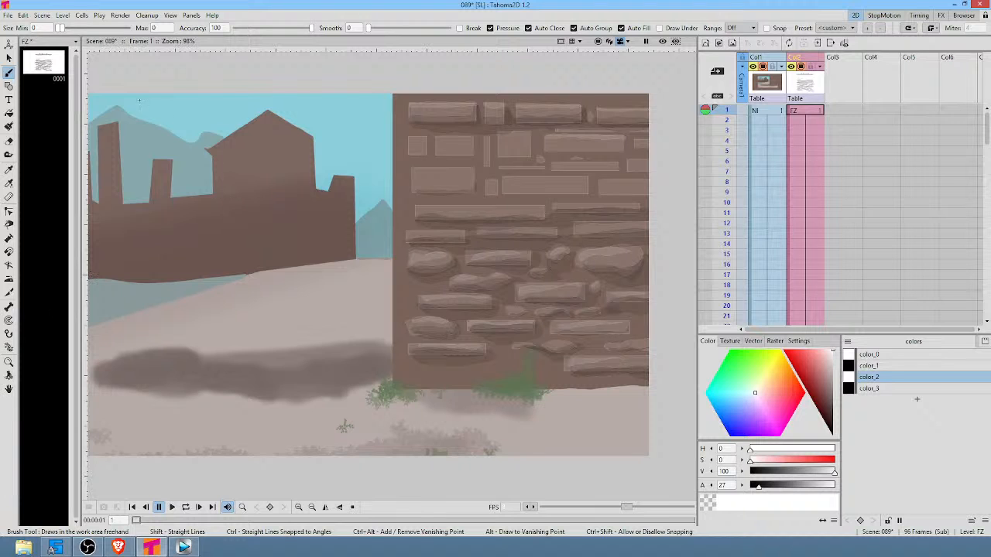
# Save all the work and create a 1920 x 1080 px raster level named OZ at frame 1 of the empty third column.
pyautogui.click(8, 15)
pyautogui.click(23, 51)
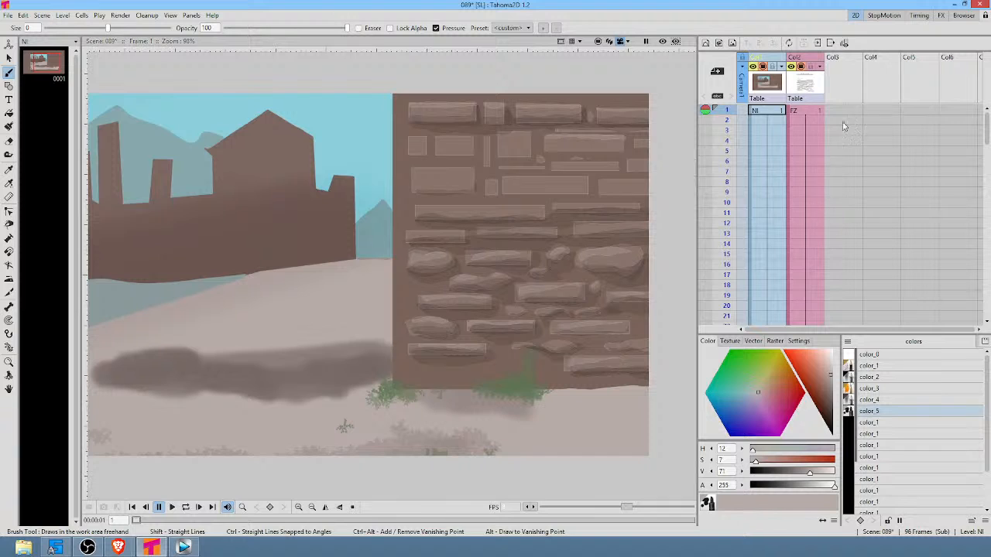
pyautogui.click(839, 112)
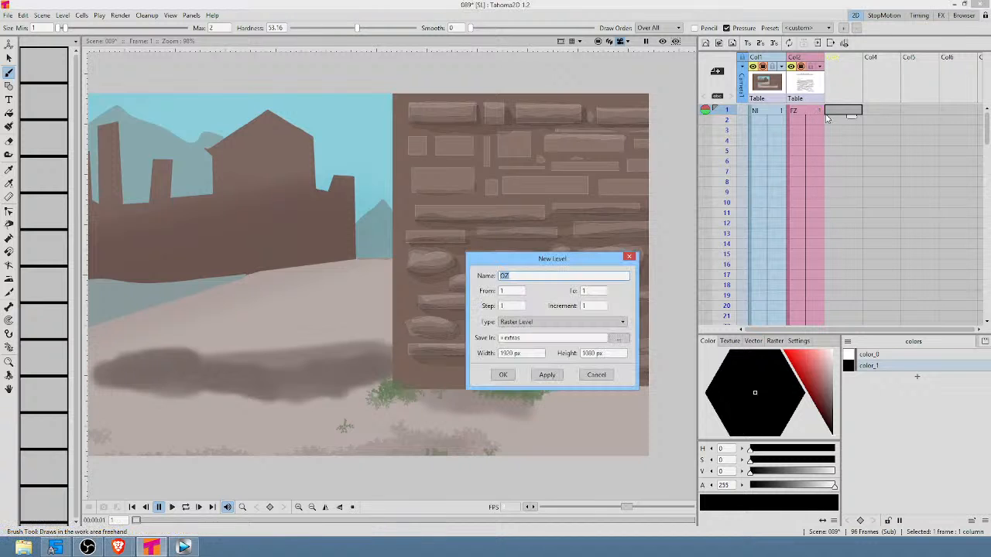
pyautogui.click(502, 374)
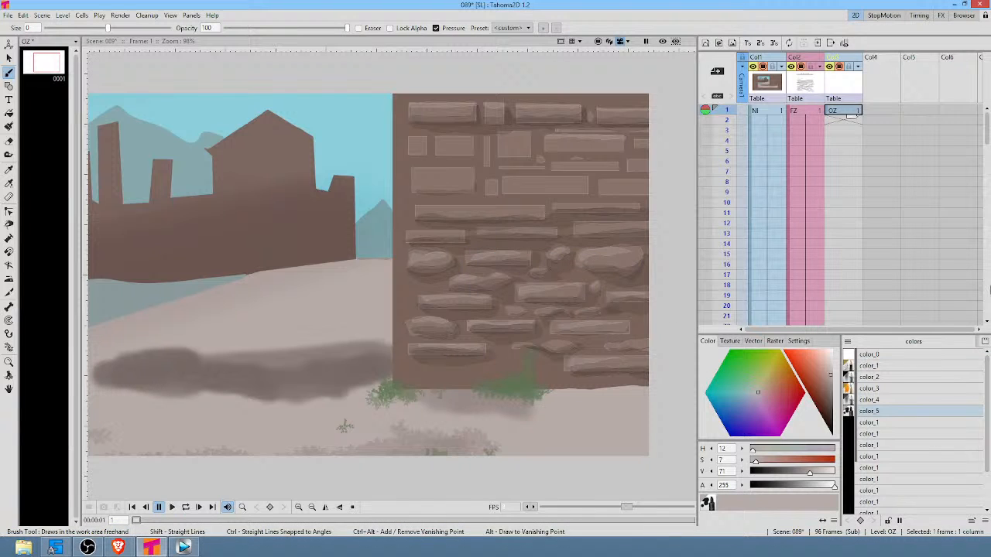
# Select the color_4 style and extend the OZ drawing's exposure to frame 96.
pyautogui.click(887, 400)
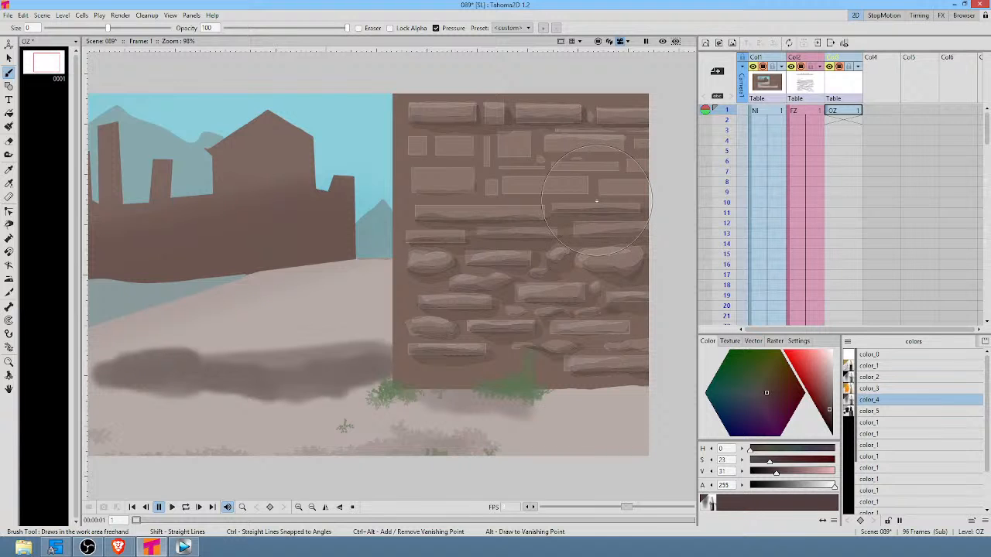
pyautogui.click(857, 114)
pyautogui.moveTo(854, 117); pyautogui.dragTo(857, 261)
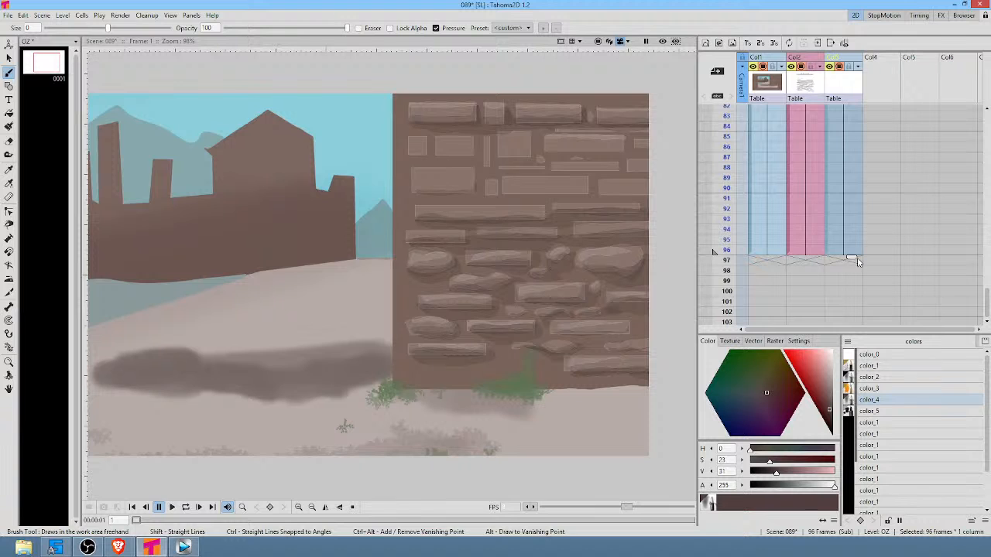
# Delete frames 2 to 96 from the NI, FZ and OZ columns, leaving the sub-scene one frame long.
pyautogui.click(856, 251)
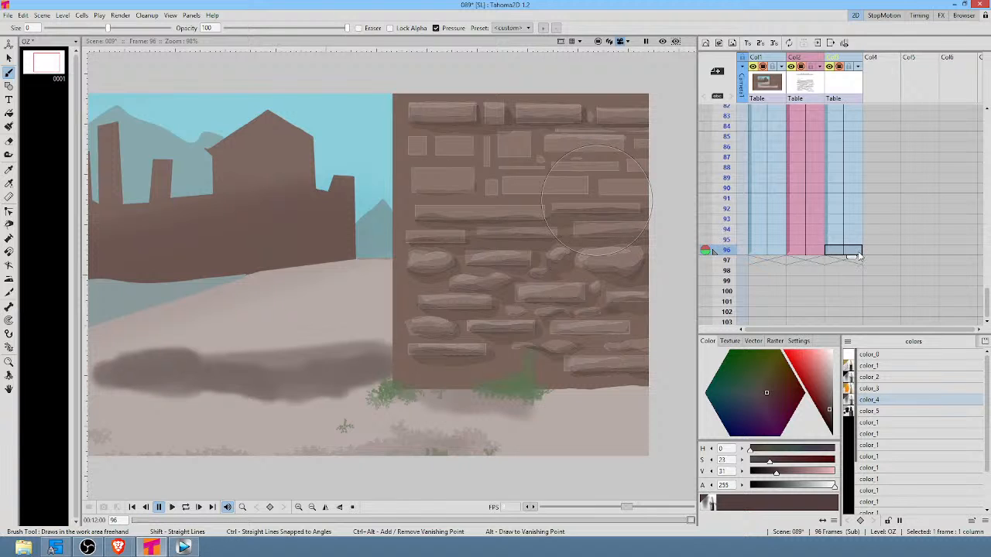
pyautogui.scroll(14, 857, 252)
pyautogui.keyDown('shift'); pyautogui.click(753, 120); pyautogui.keyUp('shift')
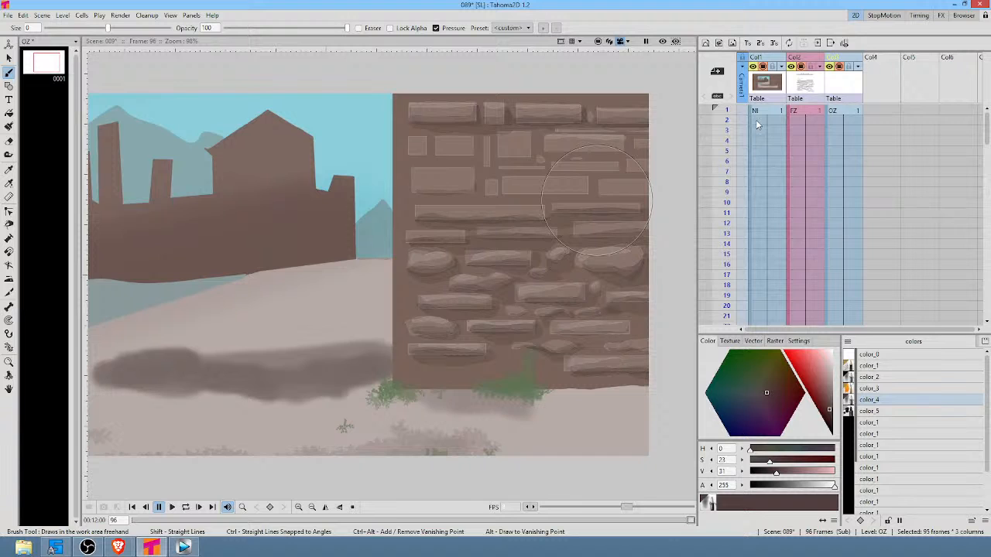
pyautogui.press('Delete')
pyautogui.click(773, 113)
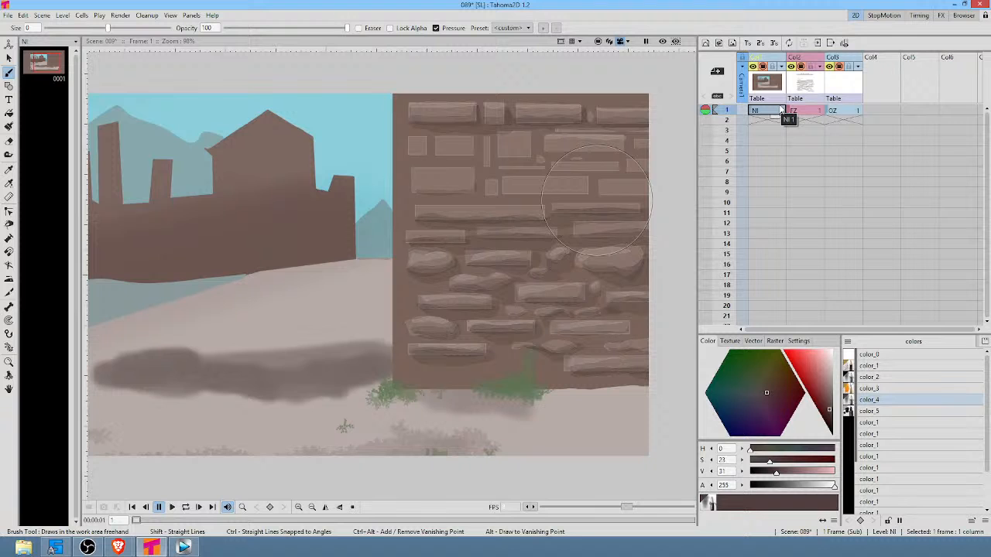
# Return to the main scene and delete the sub_2 background cells from frame 2 to frame 96.
pyautogui.hotkey('ctrl', 'Up')
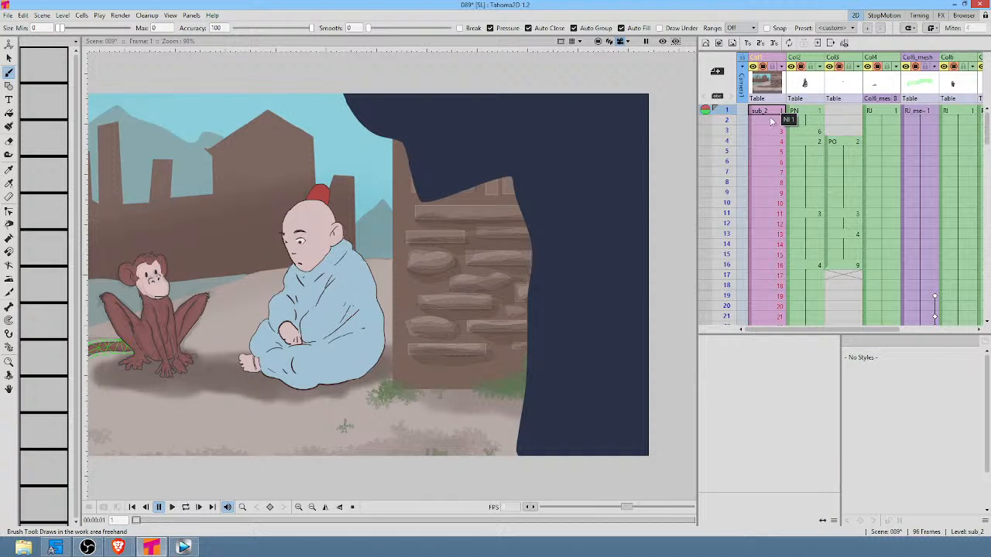
pyautogui.click(766, 122)
pyautogui.scroll(-15, 767, 170)
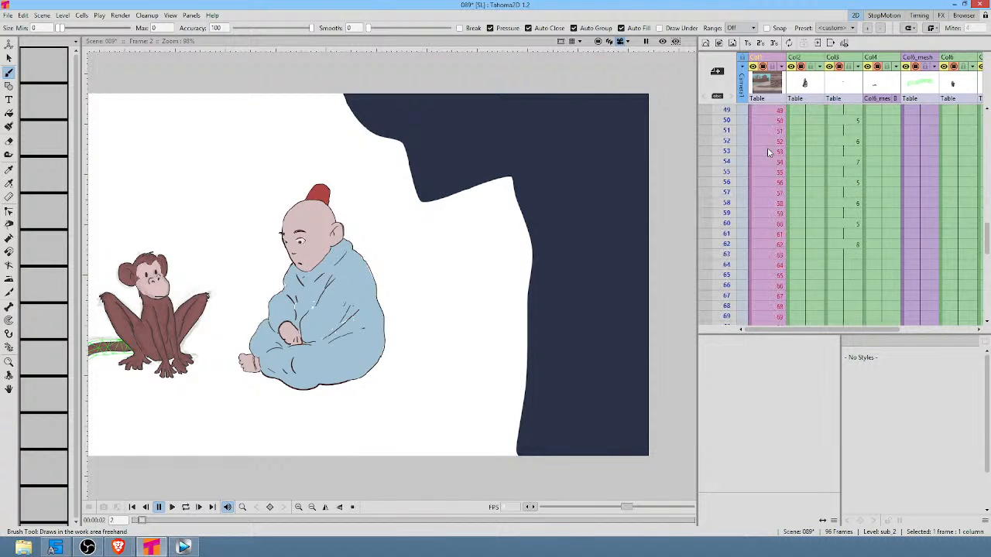
pyautogui.scroll(-5, 772, 196)
pyautogui.scroll(3, 774, 186)
pyautogui.keyDown('shift'); pyautogui.click(773, 227); pyautogui.keyUp('shift')
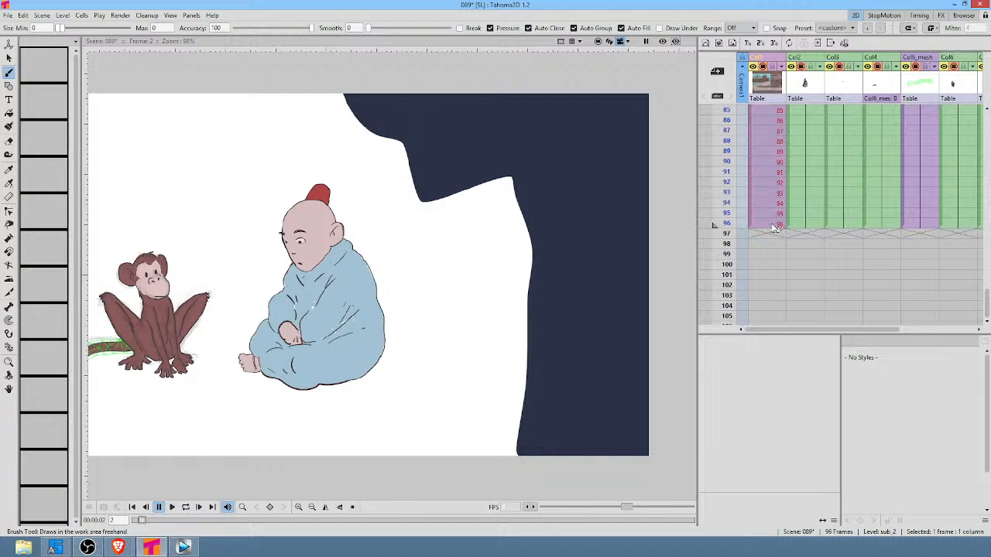
pyautogui.press('Delete')
pyautogui.scroll(17, 762, 209)
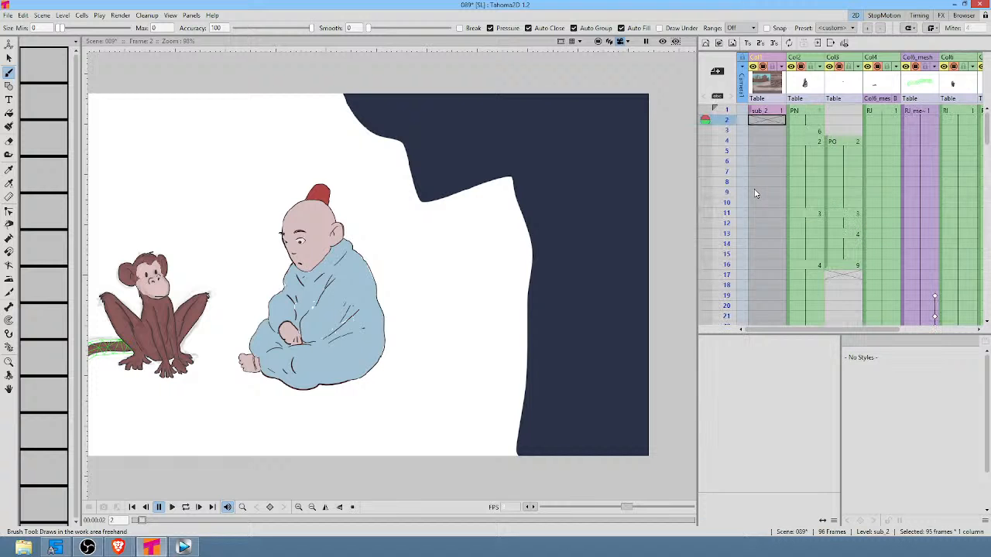
# Extend the first sub_2 cell to frame 96 so the single background frame is held throughout the scene.
pyautogui.click(761, 112)
pyautogui.moveTo(776, 120); pyautogui.dragTo(781, 231)
pyautogui.scroll(6, 774, 167)
pyautogui.scroll(10, 774, 165)
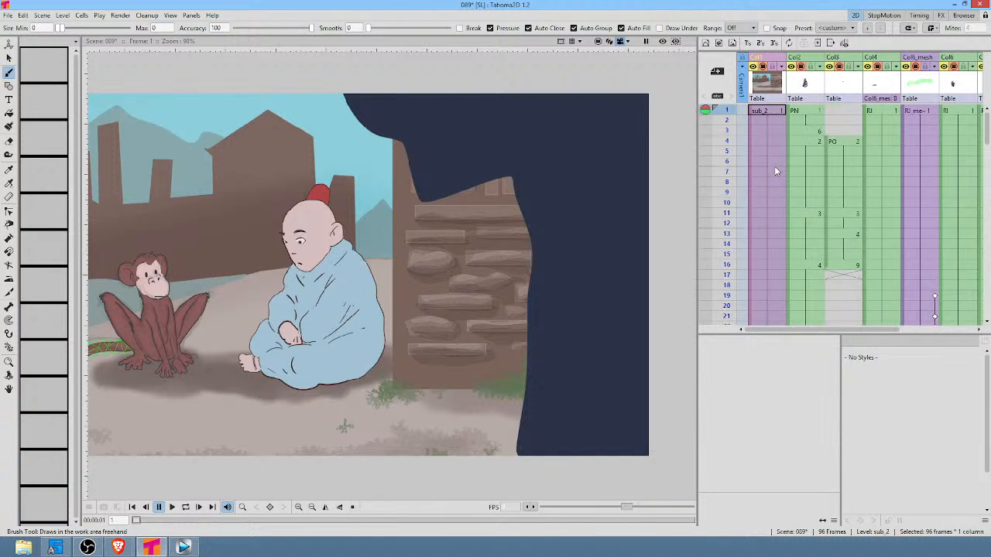
# Open the sub_2 sub-scene, check the background once more in the main scene, and go back into the sub-scene.
pyautogui.click(765, 112)
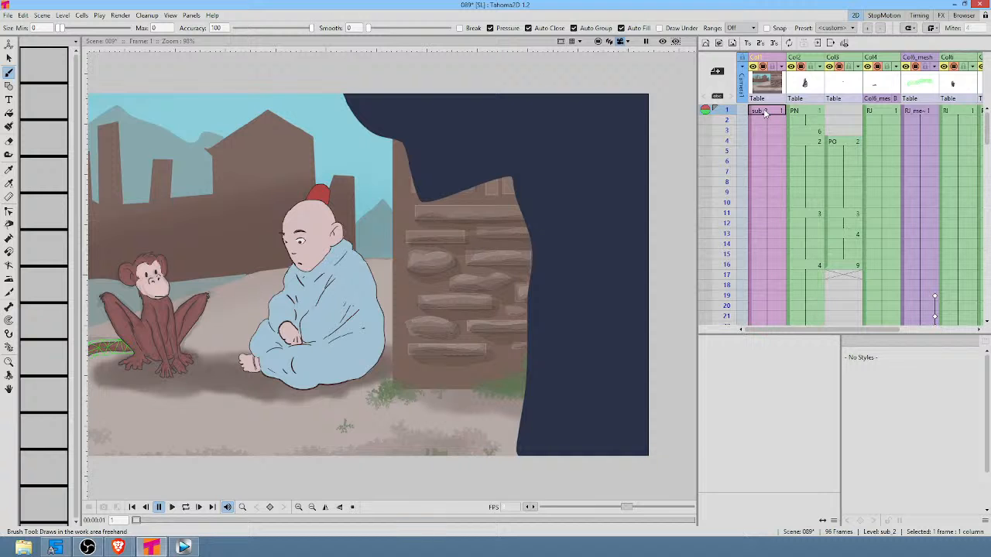
pyautogui.doubleClick(765, 113)
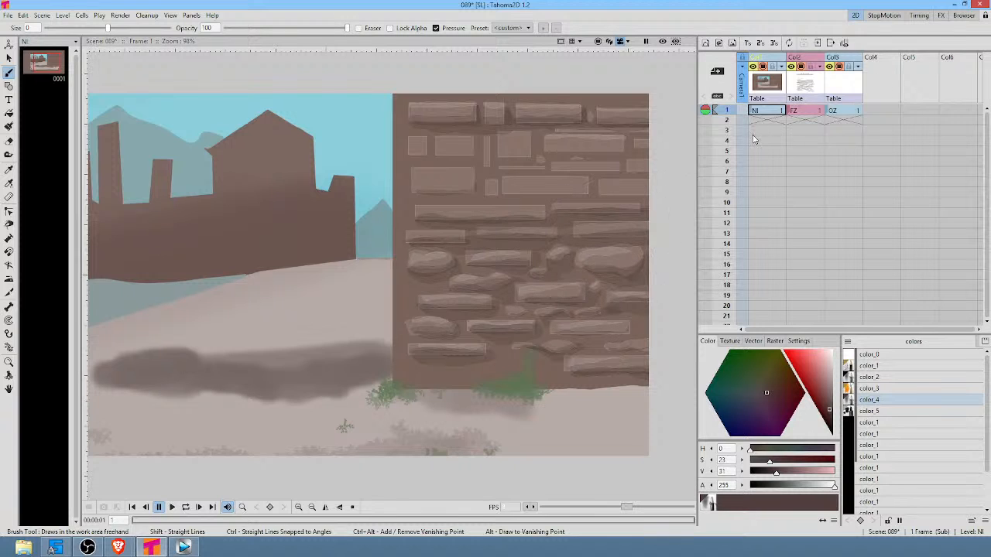
pyautogui.hotkey('ctrl', 'Up')
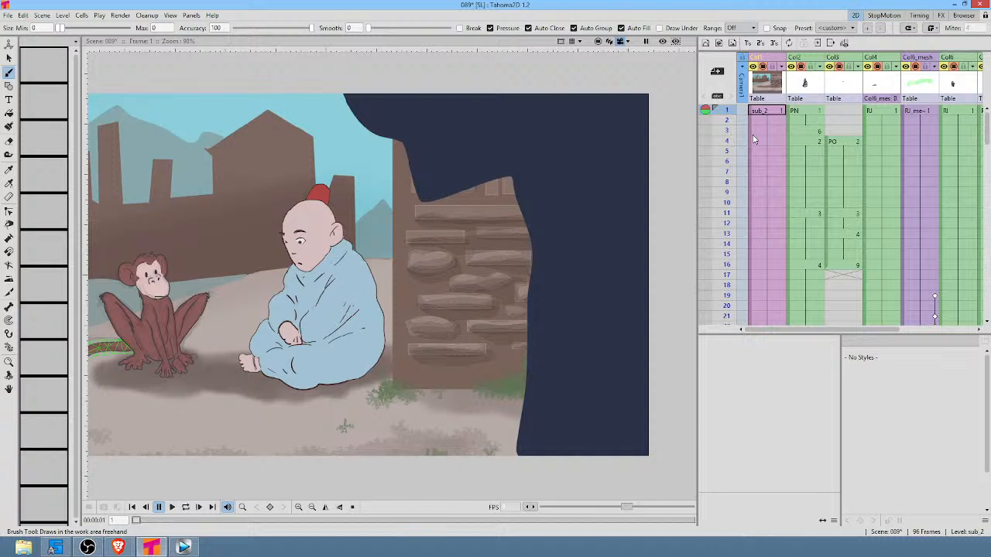
pyautogui.hotkey('ctrl', 'Down')
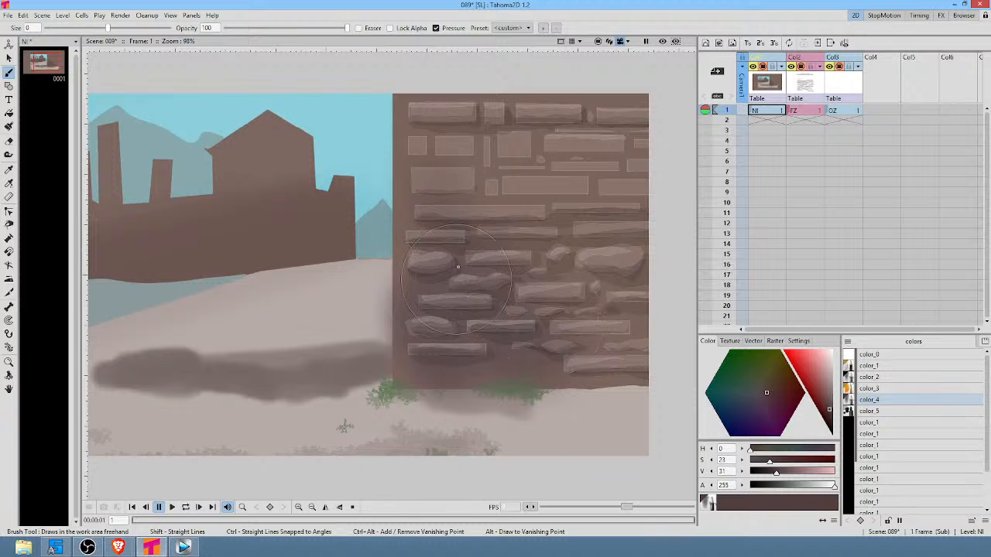
# Set the color_4 soft brush to white (value 100) and brush soft light over the right half of the brick wall on the NI level.
pyautogui.click(833, 352)
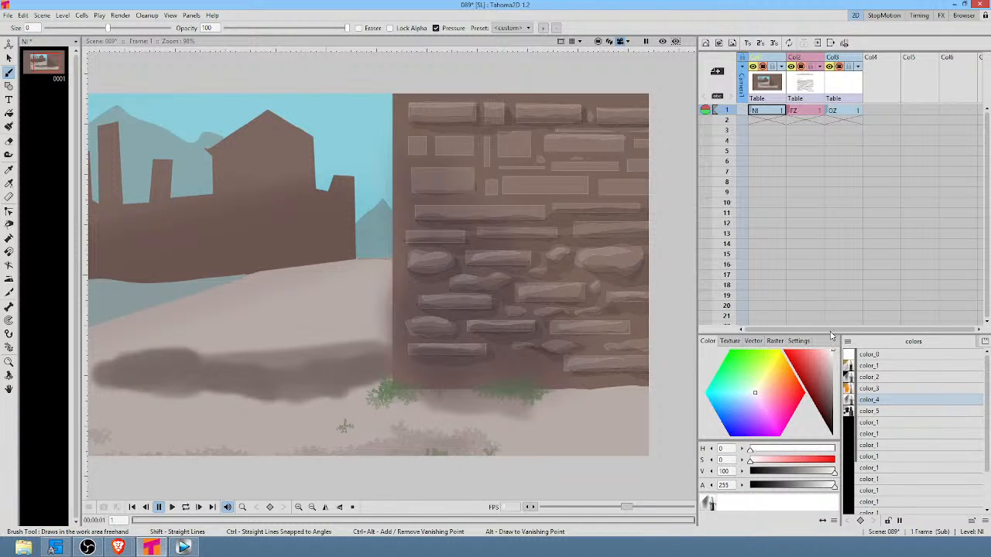
pyautogui.moveTo(582, 201); pyautogui.dragTo(638, 232)
pyautogui.moveTo(611, 116); pyautogui.dragTo(641, 213)
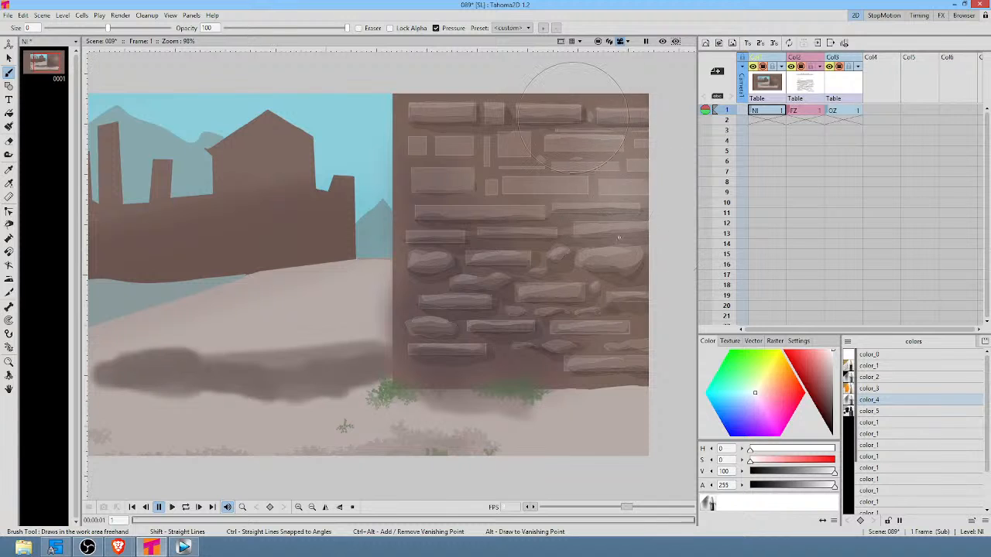
pyautogui.moveTo(576, 131); pyautogui.dragTo(623, 238)
pyautogui.moveTo(553, 167); pyautogui.dragTo(625, 250)
pyautogui.moveTo(532, 229)
pyautogui.mouseDown()
pyautogui.moveTo(634, 317)
pyautogui.moveTo(600, 329)
pyautogui.mouseUp()
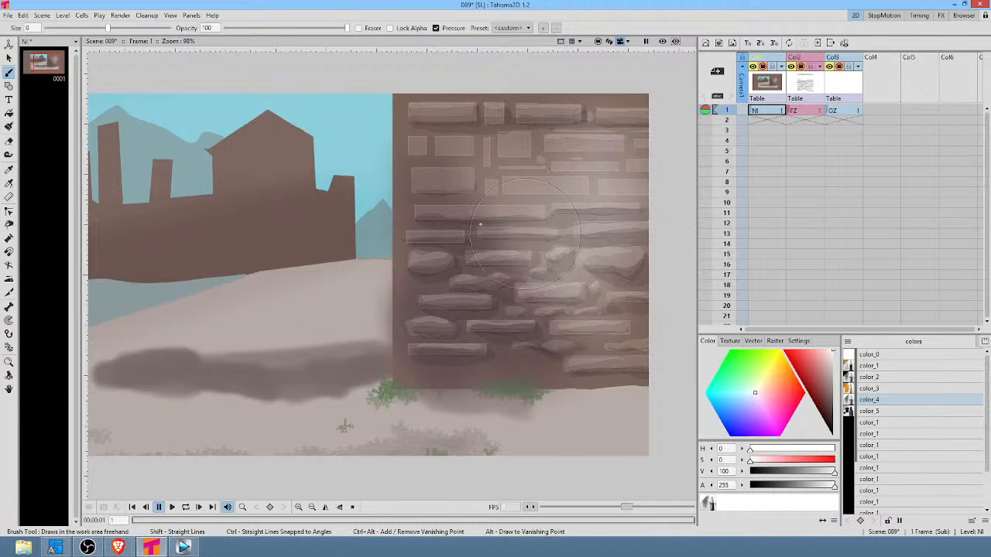
pyautogui.moveTo(485, 221); pyautogui.dragTo(569, 337)
pyautogui.moveTo(593, 199); pyautogui.dragTo(655, 288)
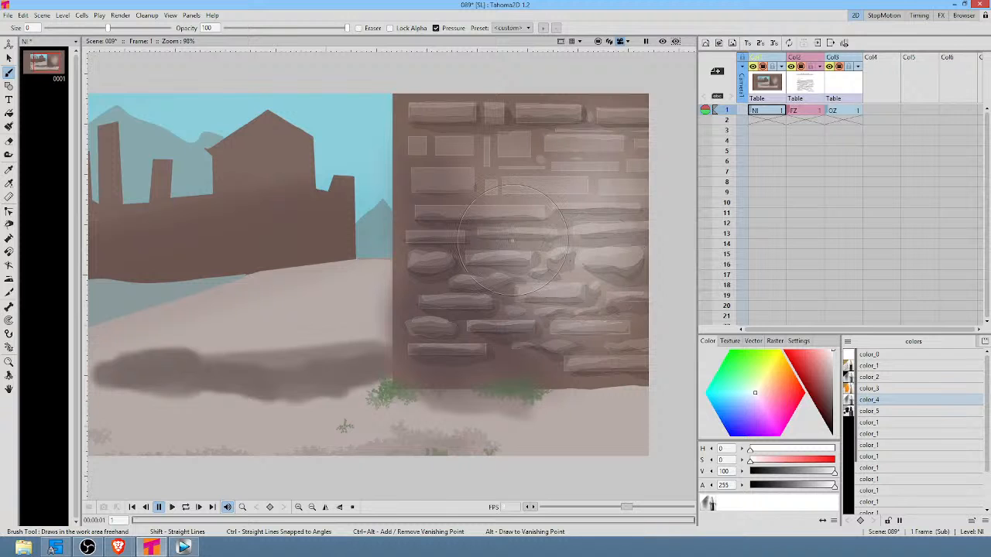
# Undo the recent soft brush strokes on the NI level and go back into the sub_2 sub-scene.
pyautogui.hotkey('ctrl', 'z')
pyautogui.hotkey('ctrl', 'z')
pyautogui.hotkey('ctrl', 'z')
pyautogui.hotkey('ctrl', 'z')
pyautogui.hotkey('ctrl', 'z')
pyautogui.hotkey('ctrl', 'z')
pyautogui.hotkey('ctrl', 'z')
pyautogui.hotkey('ctrl', 'z')
pyautogui.hotkey('ctrl', 'z')
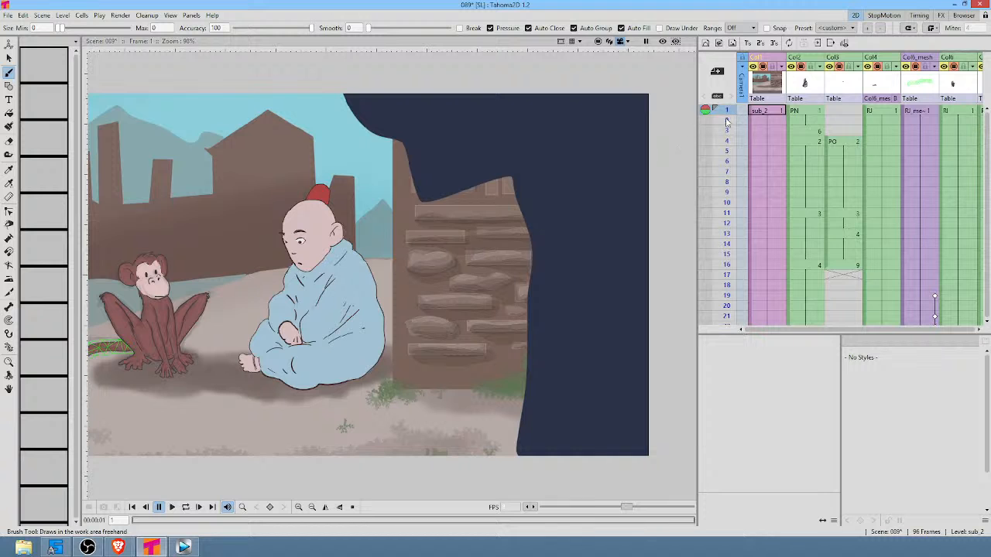
pyautogui.click(764, 111)
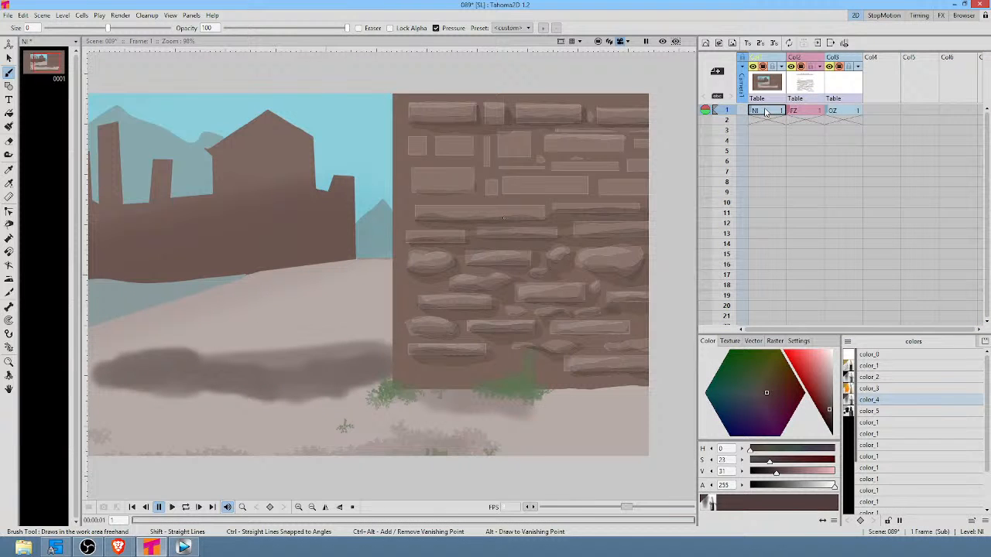
pyautogui.click(766, 112)
# On the OZ level, brush soft dark shade over the brick wall's lower left, and white (value 100) light over its right half with color_4.
pyautogui.click(846, 112)
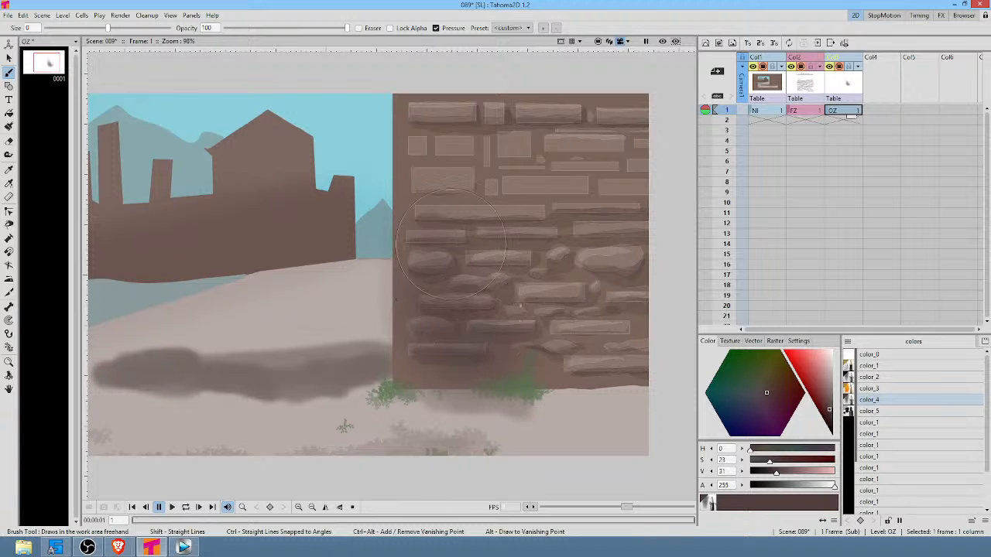
pyautogui.click(833, 349)
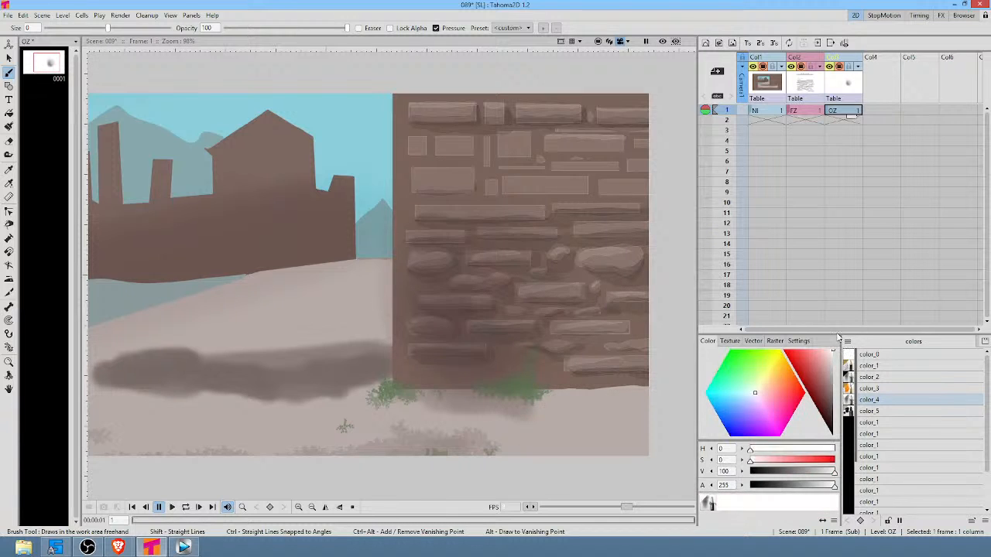
pyautogui.moveTo(561, 254)
pyautogui.mouseDown()
pyautogui.moveTo(496, 247)
pyautogui.moveTo(480, 224)
pyautogui.moveTo(580, 186)
pyautogui.moveTo(612, 209)
pyautogui.mouseUp()
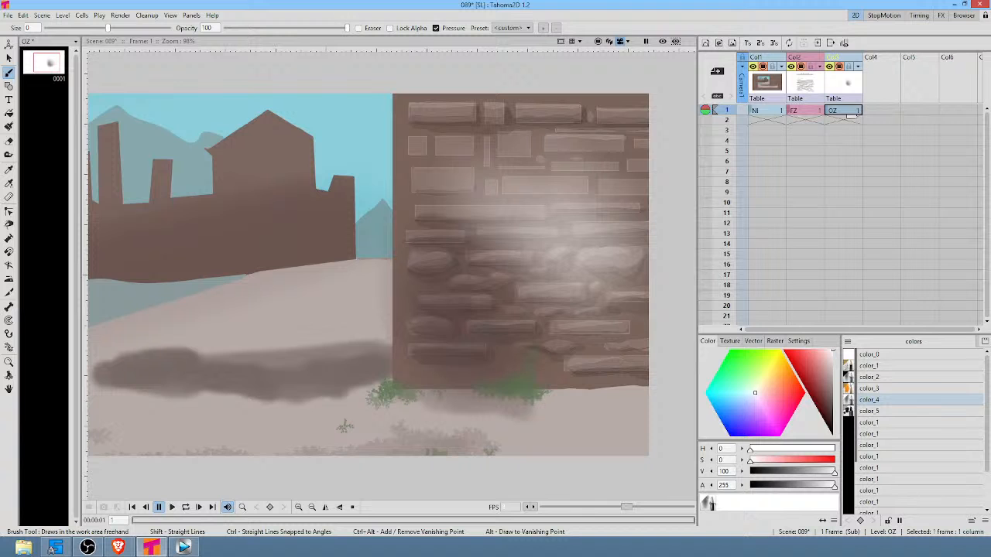
# Open the FX Schematic and spread out the Output, Scene, FZ and OZ nodes to make room for an effect.
pyautogui.moveTo(457, 0); pyautogui.dragTo(544, 52)
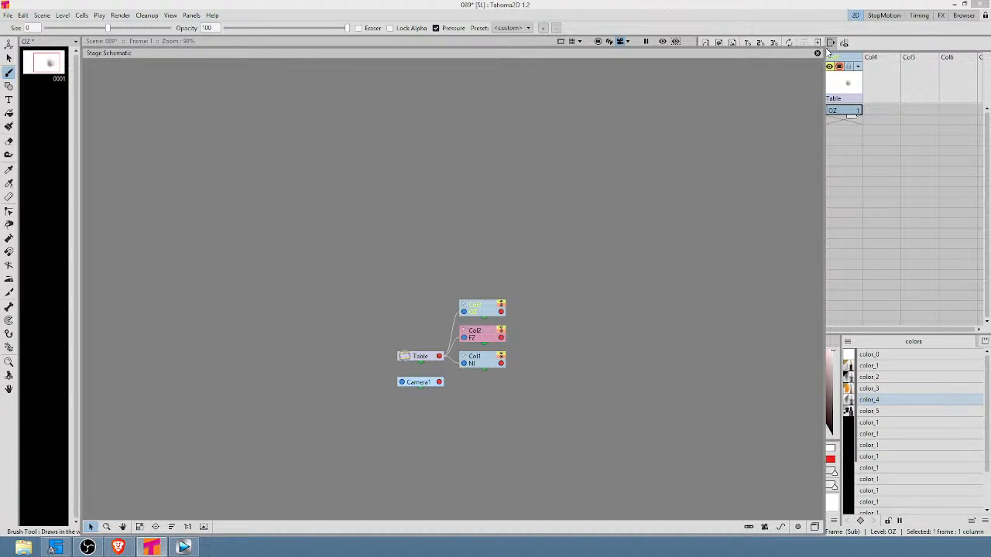
pyautogui.moveTo(826, 44)
pyautogui.mouseDown()
pyautogui.moveTo(800, 69)
pyautogui.moveTo(416, 115)
pyautogui.moveTo(516, 261)
pyautogui.moveTo(563, 250)
pyautogui.mouseUp()
pyautogui.moveTo(420, 366); pyautogui.dragTo(420, 366)
pyautogui.moveTo(498, 457); pyautogui.dragTo(340, 282)
pyautogui.click(552, 527)
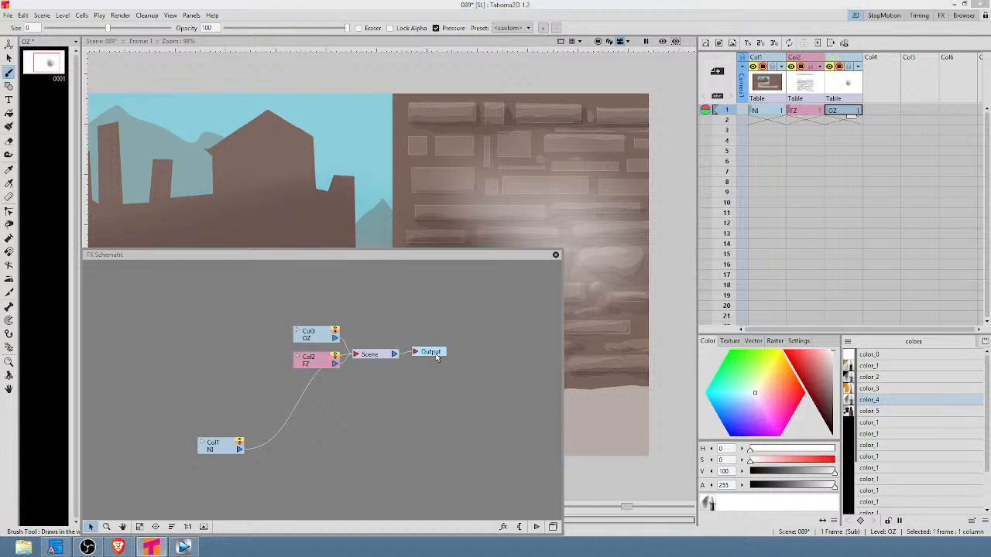
pyautogui.moveTo(442, 357); pyautogui.dragTo(495, 362)
pyautogui.moveTo(370, 356); pyautogui.dragTo(416, 371)
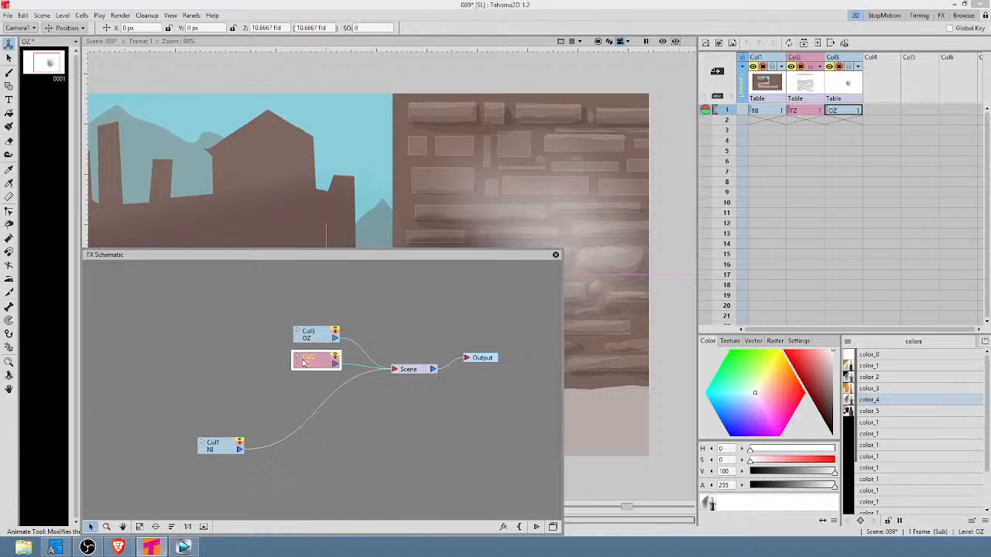
pyautogui.moveTo(312, 362); pyautogui.dragTo(220, 357)
pyautogui.moveTo(333, 337); pyautogui.dragTo(265, 295)
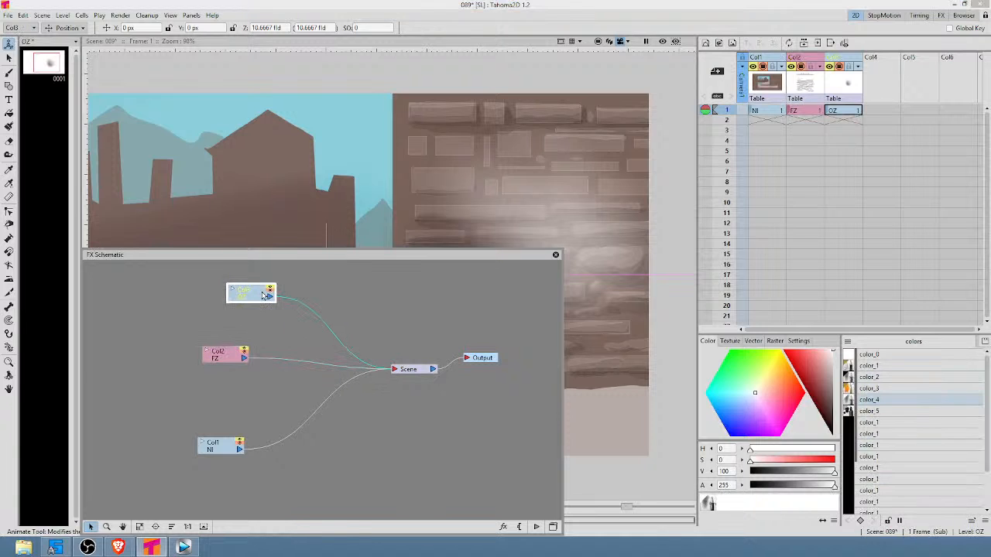
# Insert an Overlay Ino effect after the OZ column node and place it between the Scene and Output nodes.
pyautogui.rightClick(307, 310)
pyautogui.moveTo(331, 317)
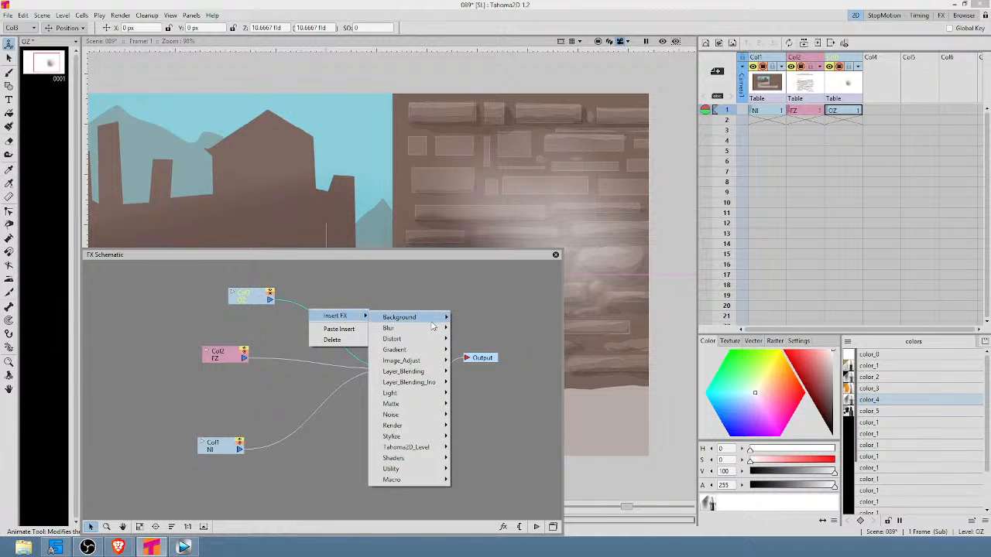
pyautogui.moveTo(436, 382)
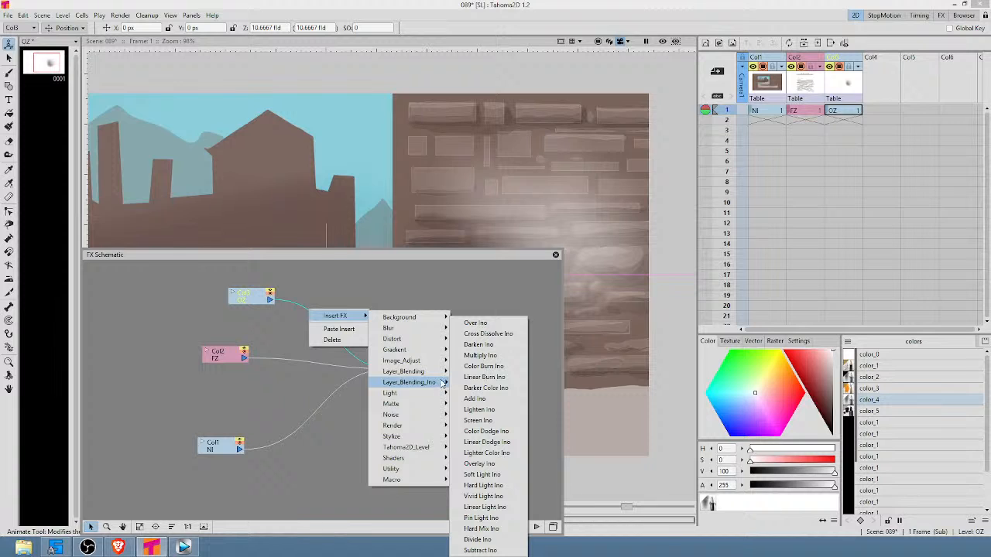
pyautogui.click(501, 464)
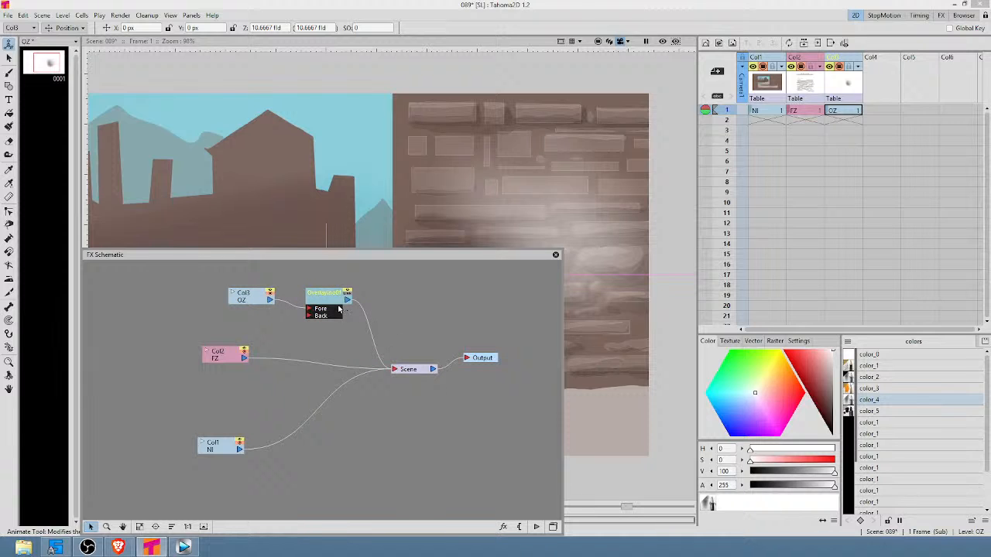
pyautogui.moveTo(326, 299); pyautogui.dragTo(425, 303)
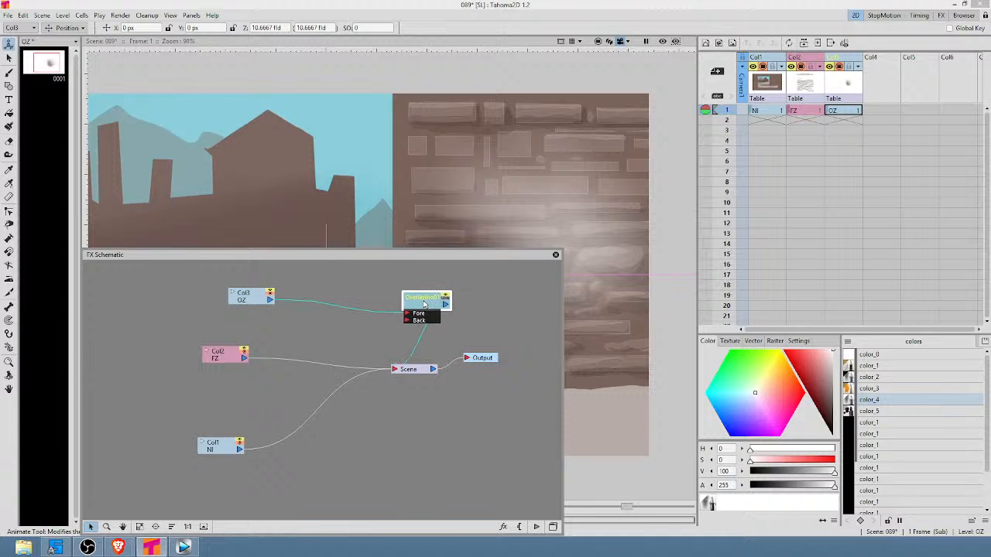
pyautogui.moveTo(468, 358); pyautogui.dragTo(512, 357)
pyautogui.moveTo(432, 307); pyautogui.dragTo(464, 320)
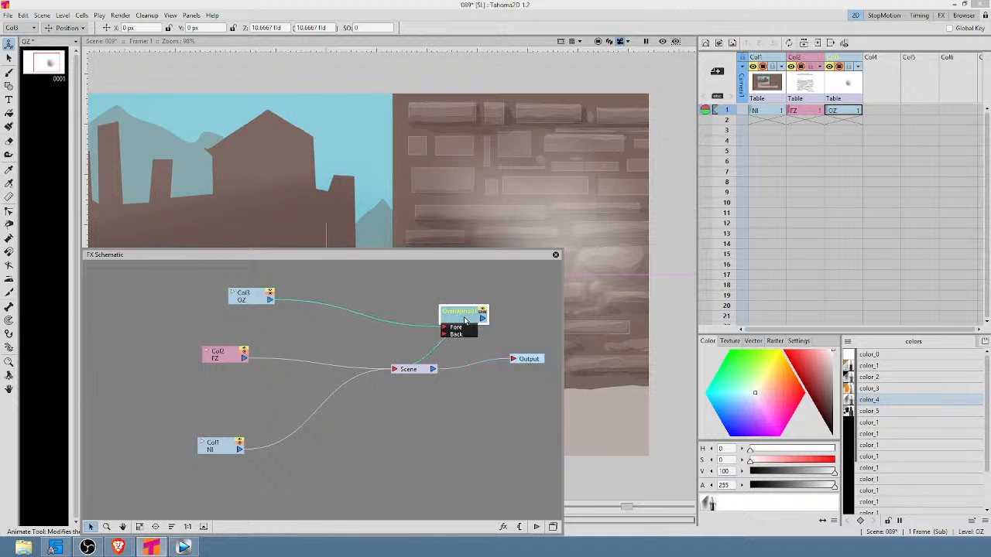
# Rewire the schematic so Scene feeds the Overlay effect's Back input and the effect feeds Output, and close the schematic.
pyautogui.click(434, 369)
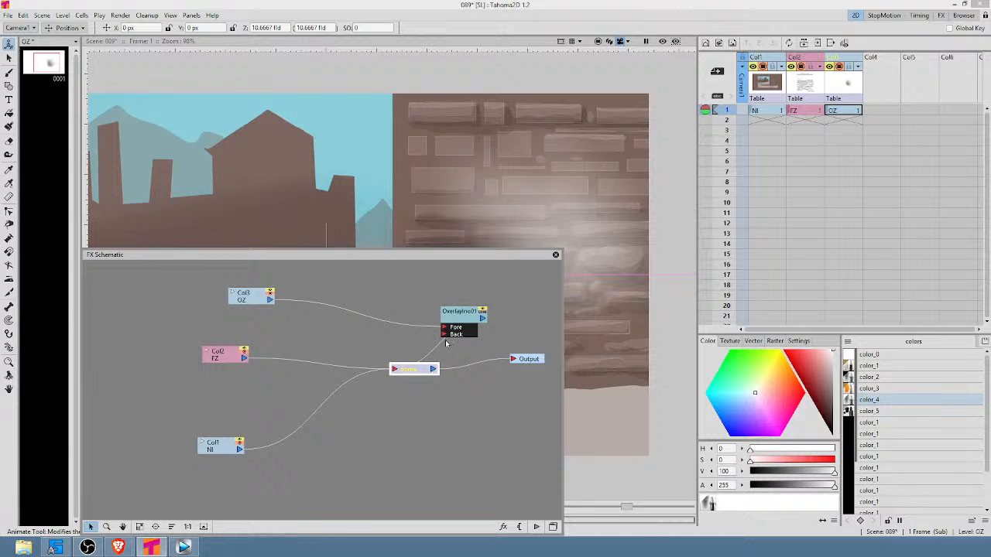
pyautogui.moveTo(430, 372); pyautogui.dragTo(373, 368)
pyautogui.click(391, 357)
pyautogui.press('Delete')
pyautogui.click(374, 369)
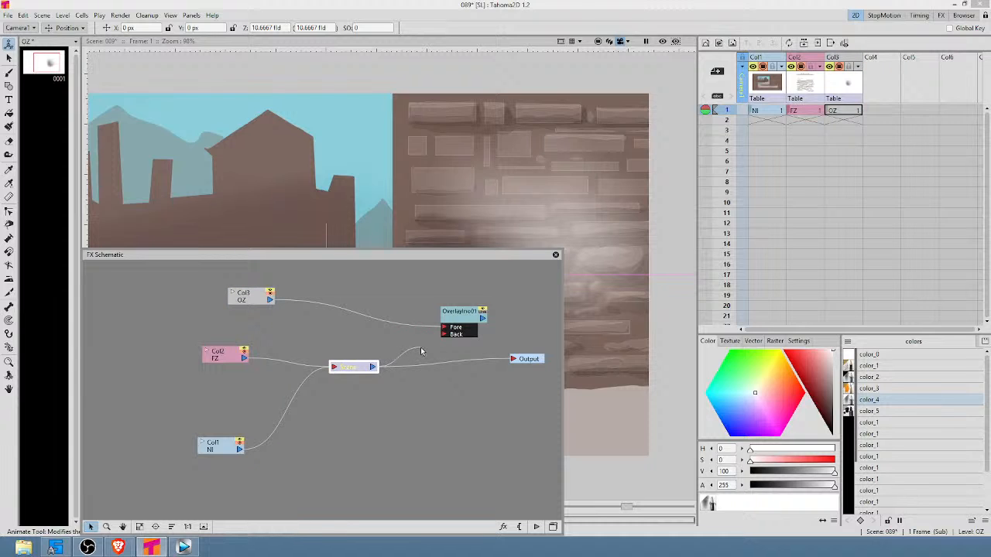
pyautogui.click(477, 326)
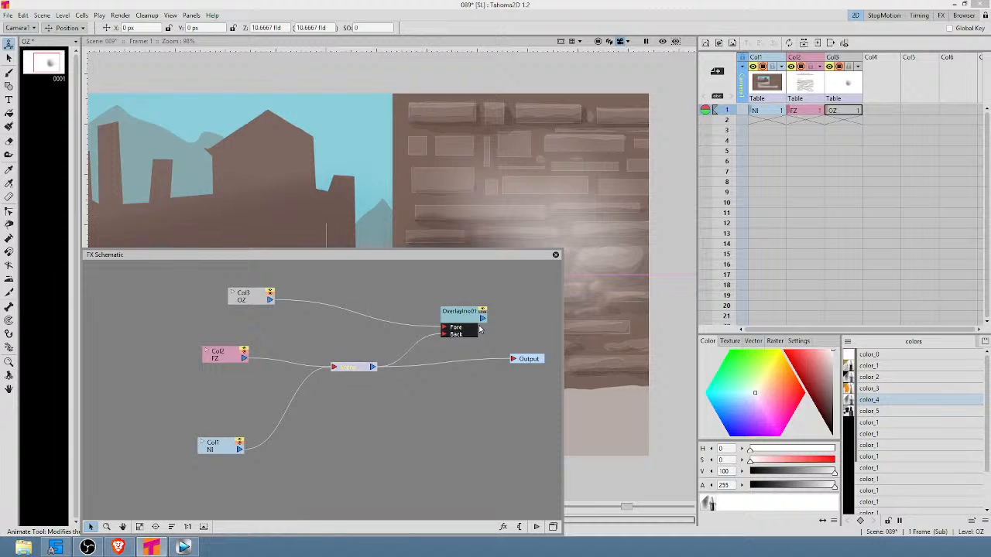
pyautogui.moveTo(482, 318); pyautogui.dragTo(513, 359)
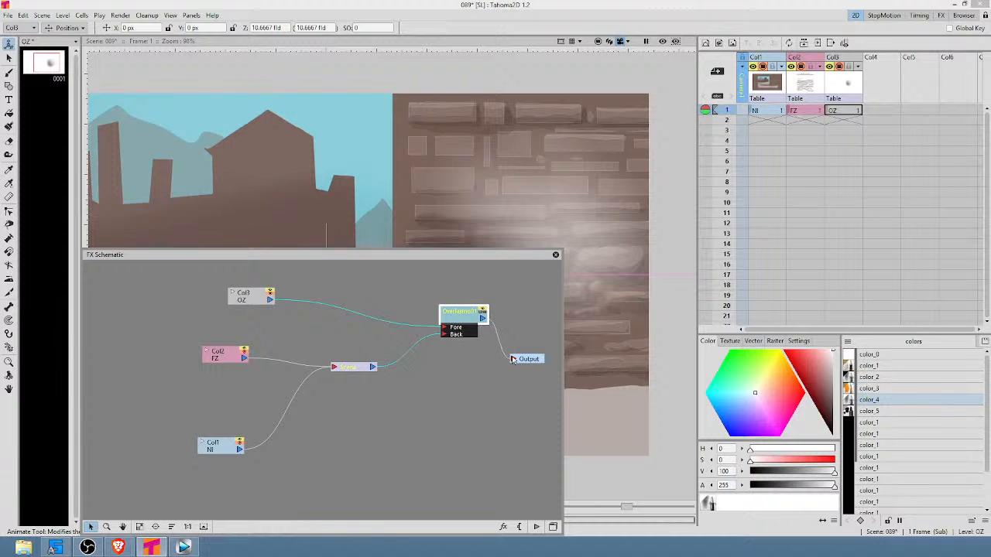
pyautogui.moveTo(474, 319); pyautogui.dragTo(475, 347)
pyautogui.moveTo(258, 294)
pyautogui.mouseDown()
pyautogui.moveTo(258, 281)
pyautogui.moveTo(258, 301)
pyautogui.mouseUp()
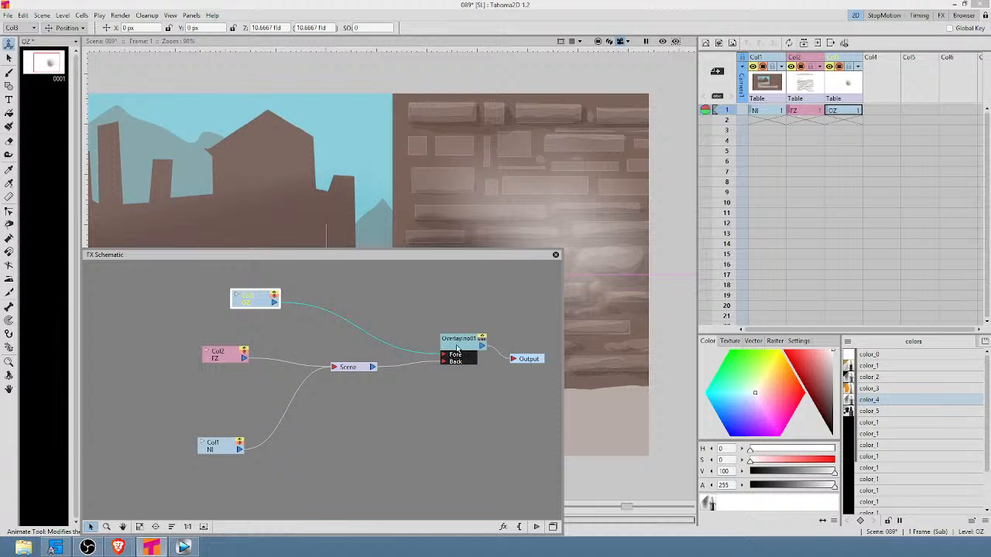
pyautogui.click(554, 256)
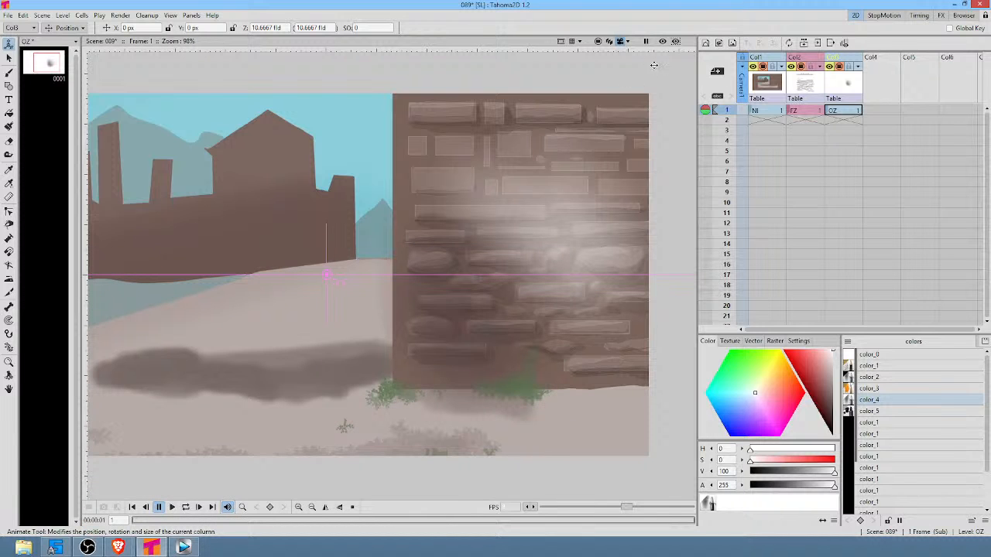
# Turn on the preview and brush more soft light on the OZ level's wall, adding shade with color_4 set to black (value 0).
pyautogui.click(664, 41)
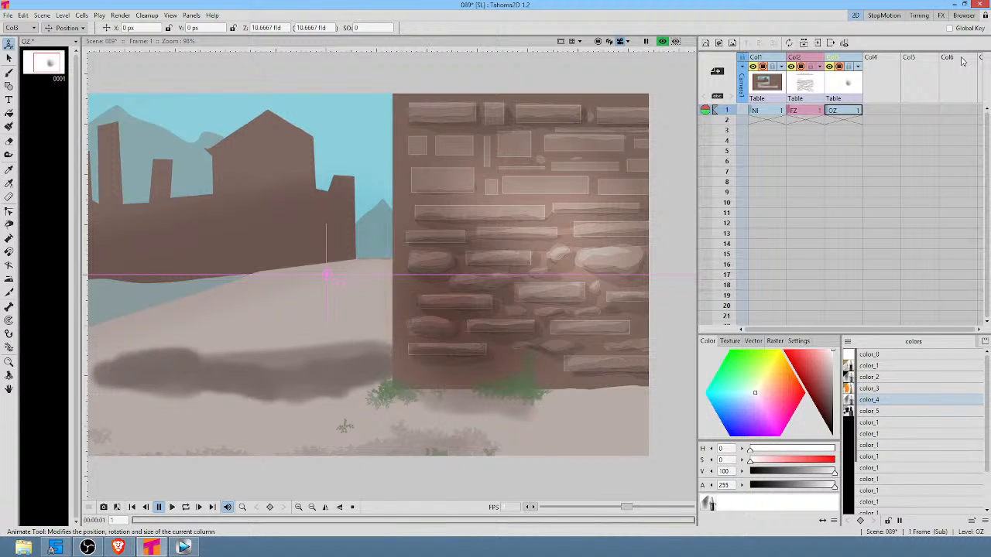
pyautogui.click(850, 112)
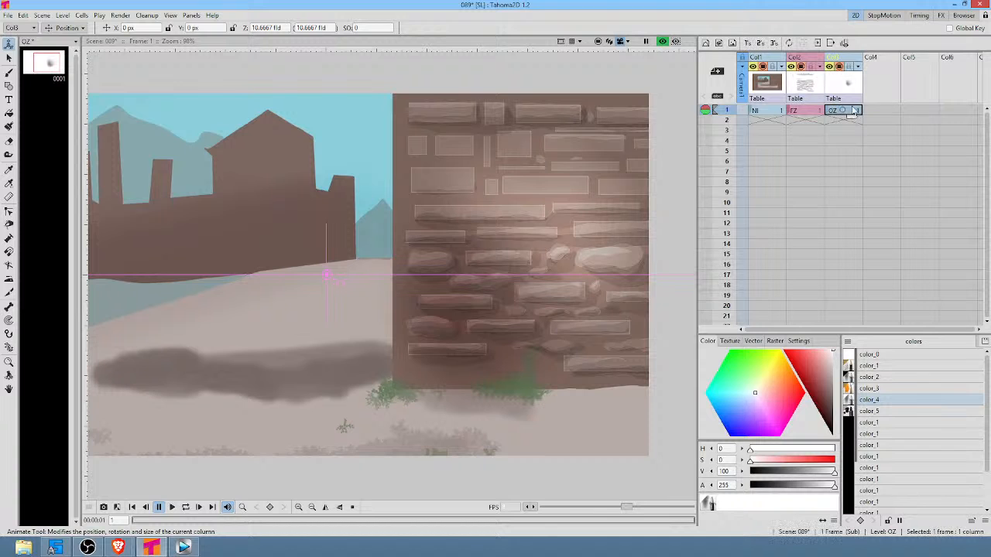
pyautogui.press('b')
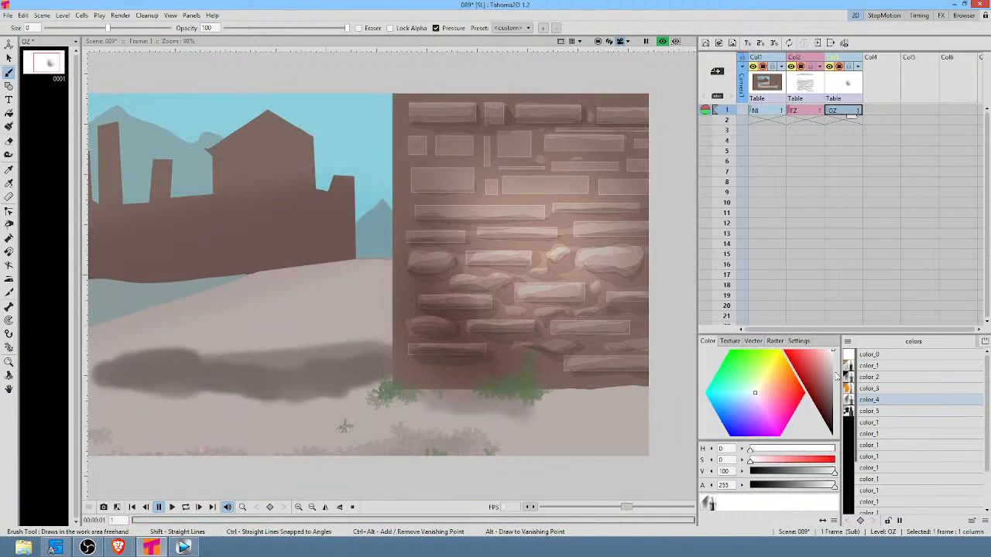
pyautogui.click(834, 378)
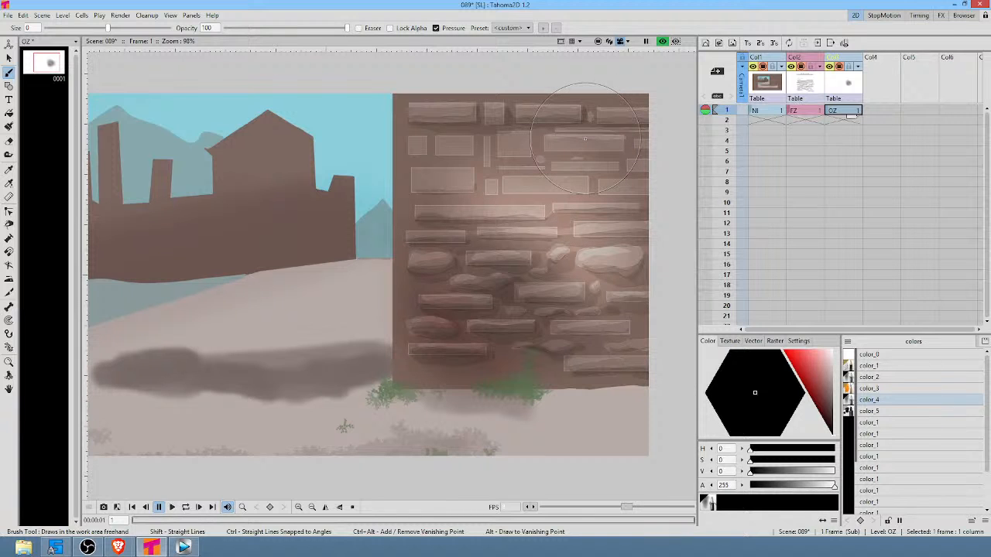
# Check the lighting in the main scene and brush more black soft shade over the wall's left and lower bricks on the OZ level.
pyautogui.hotkey('ctrl', 'Up')
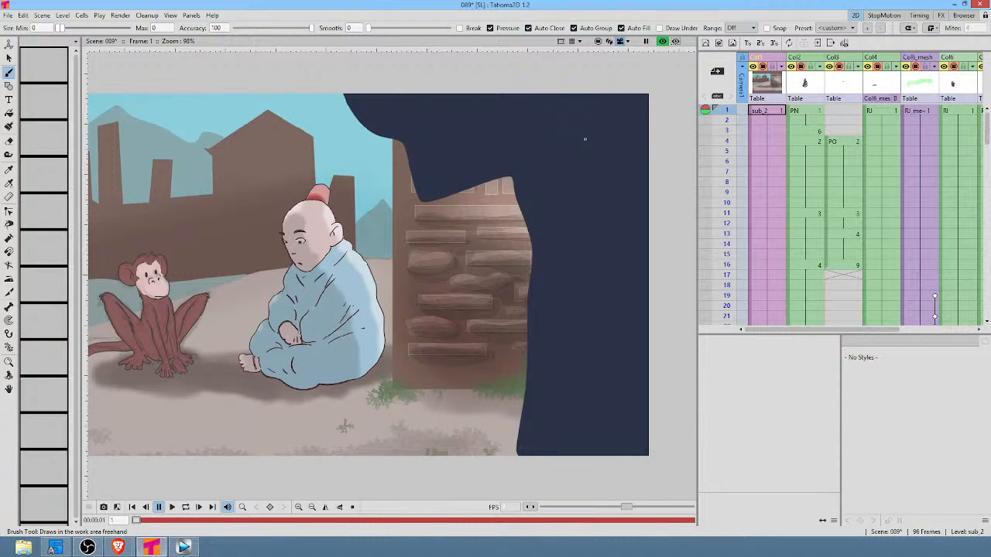
pyautogui.hotkey('ctrl', 'Down')
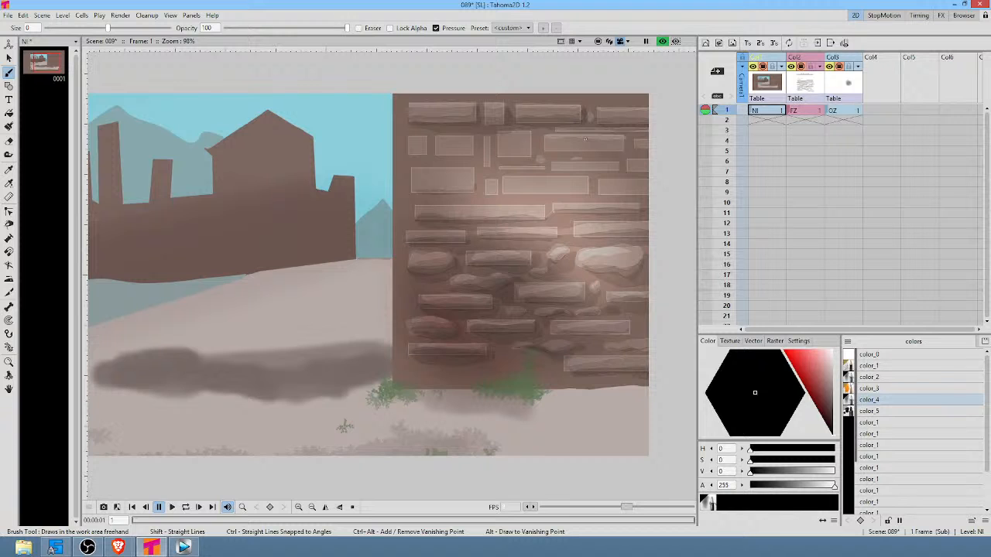
pyautogui.click(847, 113)
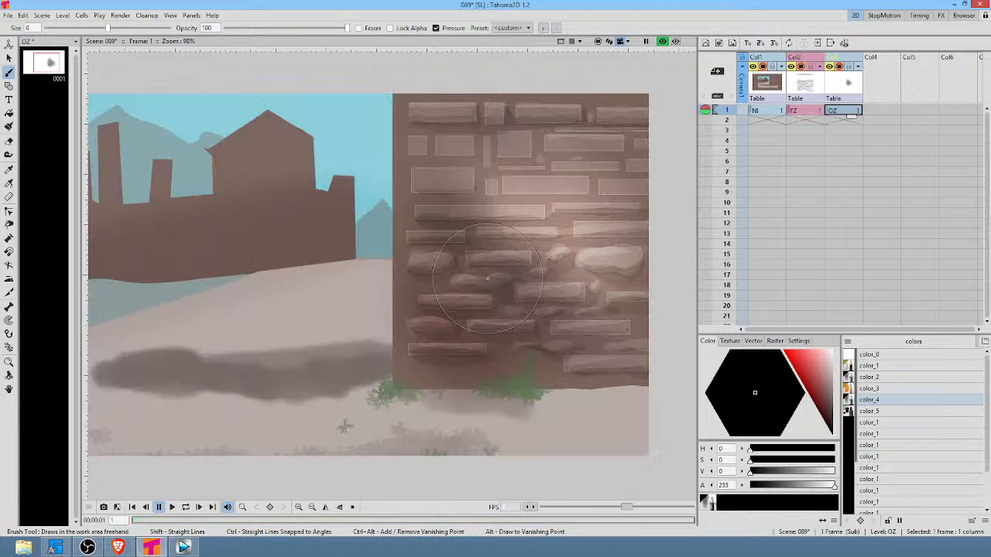
pyautogui.moveTo(483, 189)
pyautogui.mouseDown()
pyautogui.moveTo(618, 328)
pyautogui.moveTo(589, 294)
pyautogui.mouseUp()
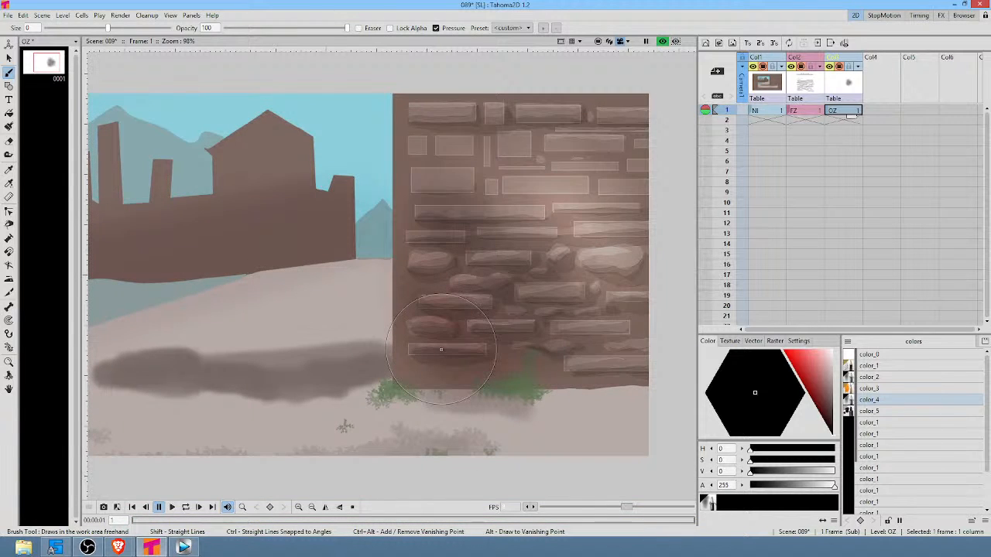
pyautogui.moveTo(484, 325); pyautogui.dragTo(528, 317)
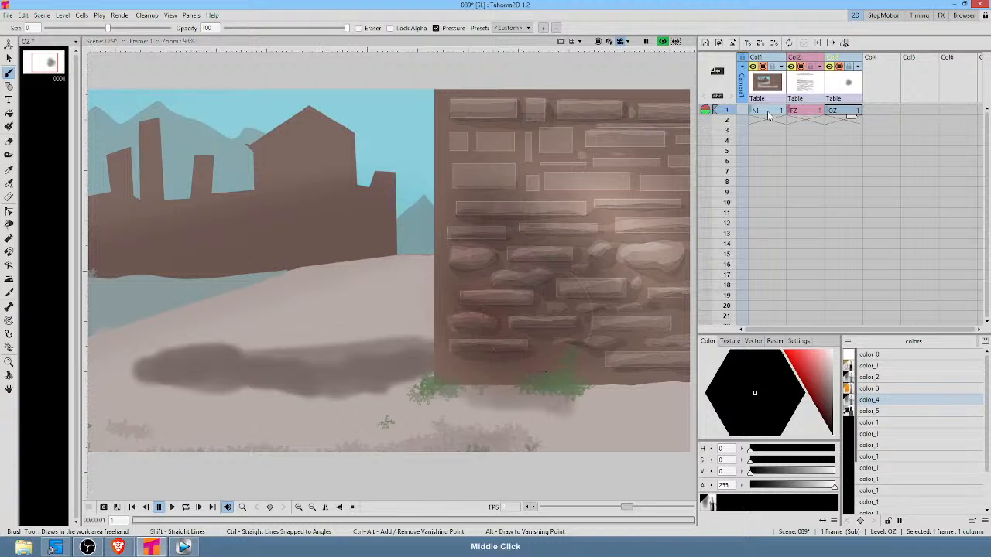
# Touch up the wall's stones on the NI level with the color_3 brush and check the result in the main scene.
pyautogui.click(777, 109)
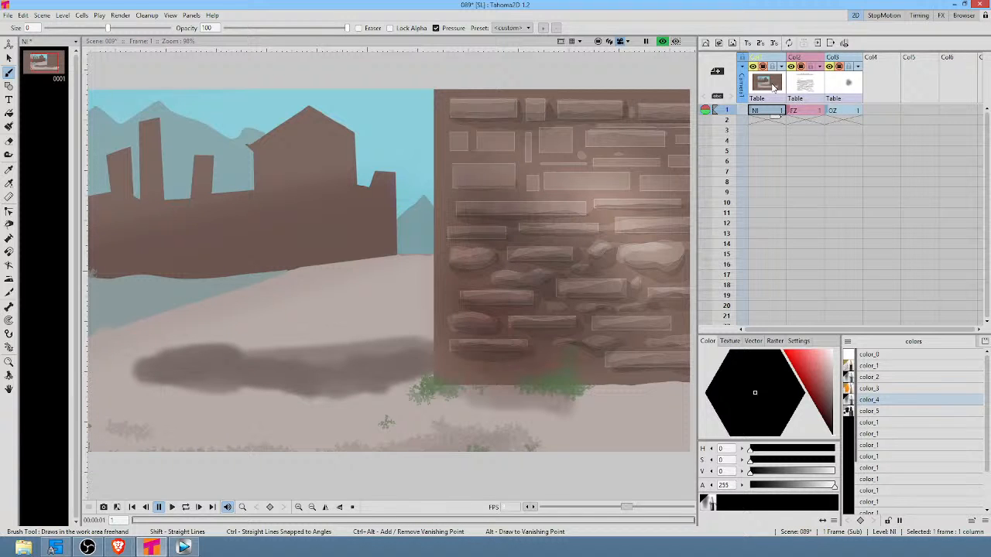
pyautogui.click(871, 389)
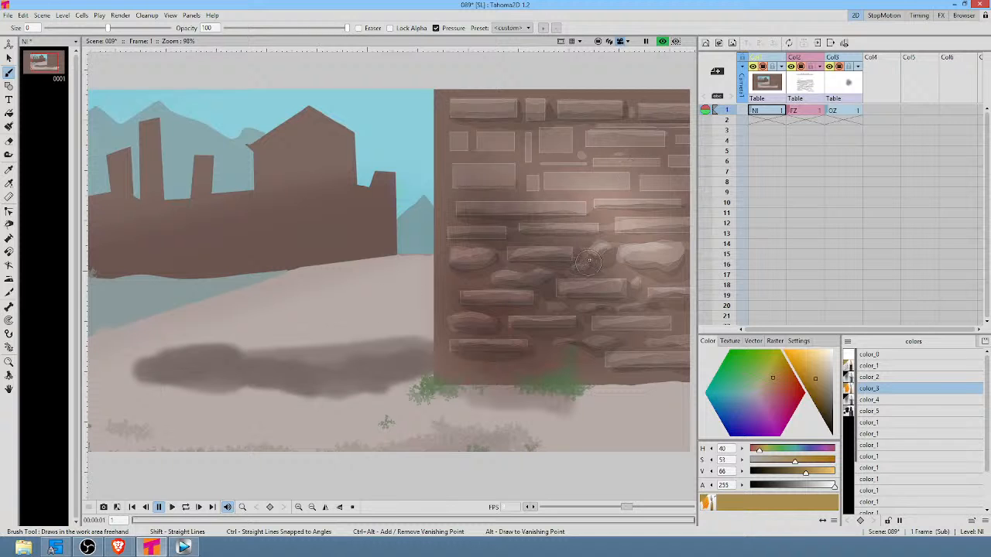
pyautogui.moveTo(590, 257); pyautogui.dragTo(533, 261)
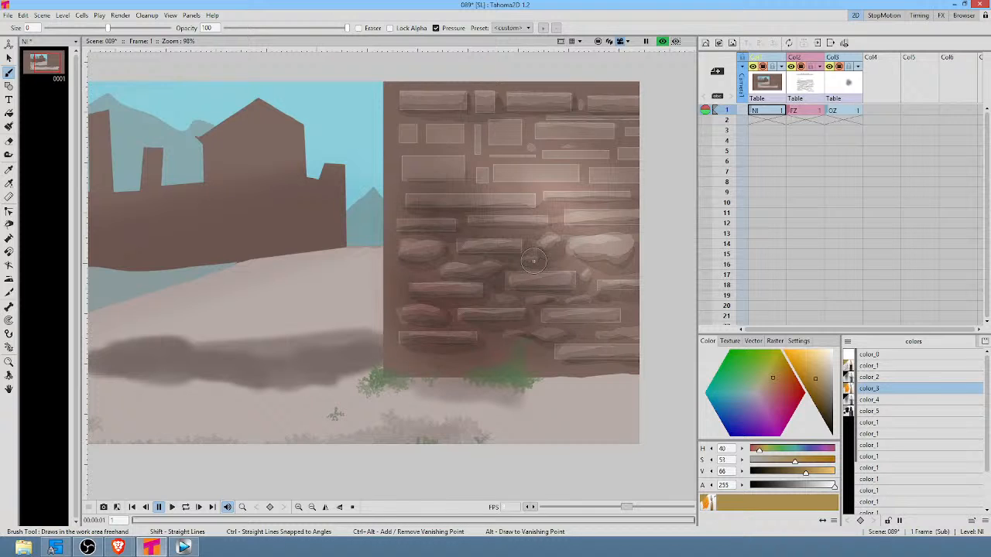
pyautogui.moveTo(440, 350); pyautogui.dragTo(481, 347)
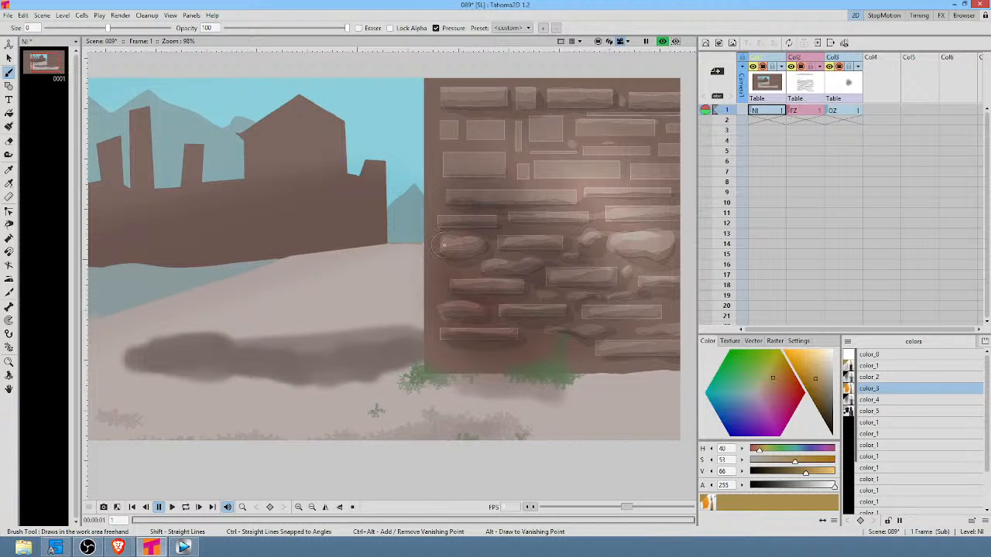
pyautogui.hotkey('ctrl', 'Up')
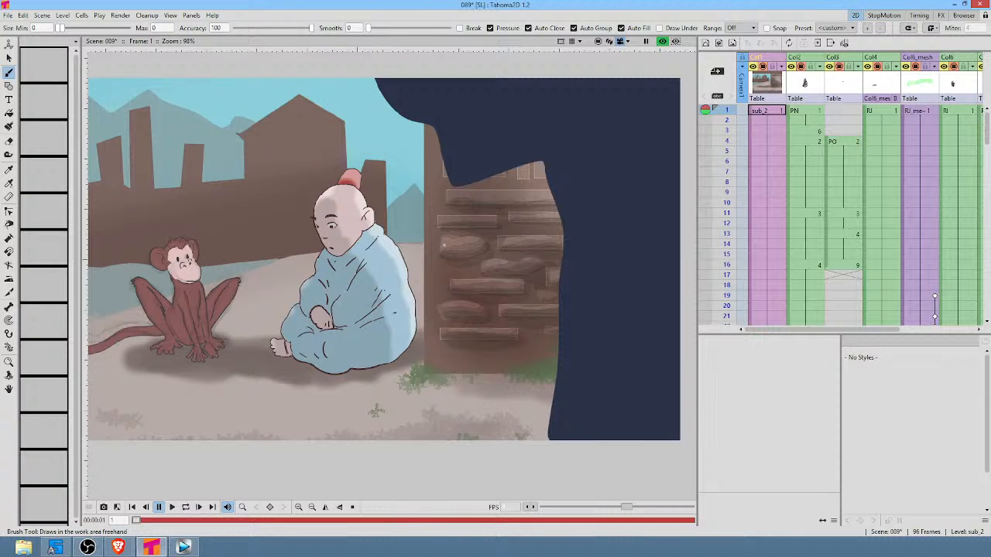
pyautogui.hotkey('ctrl', 'Down')
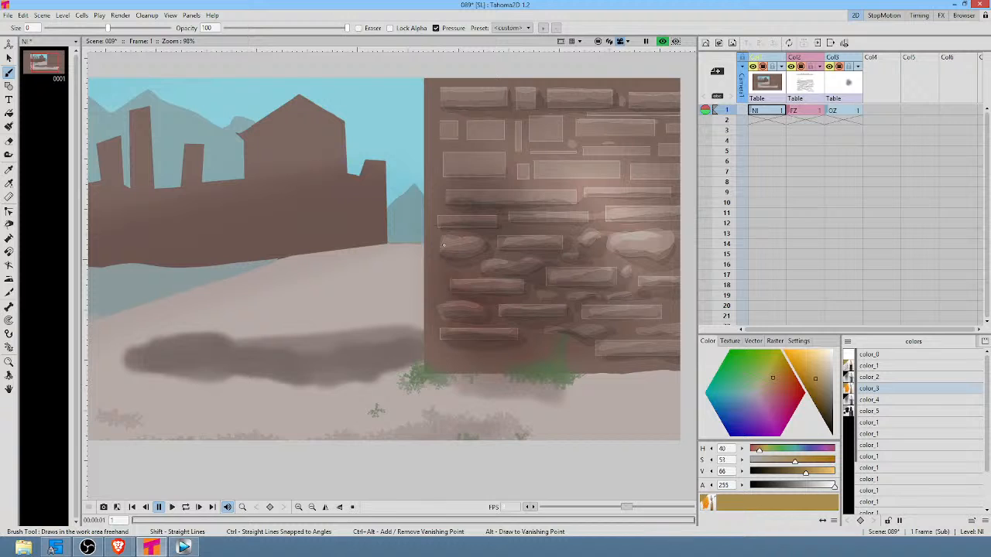
# Pick the ground shadow's color into color_3 and brush it along the shadow's lower edge near the wall on the NI level.
pyautogui.press('r')
pyautogui.click(392, 348)
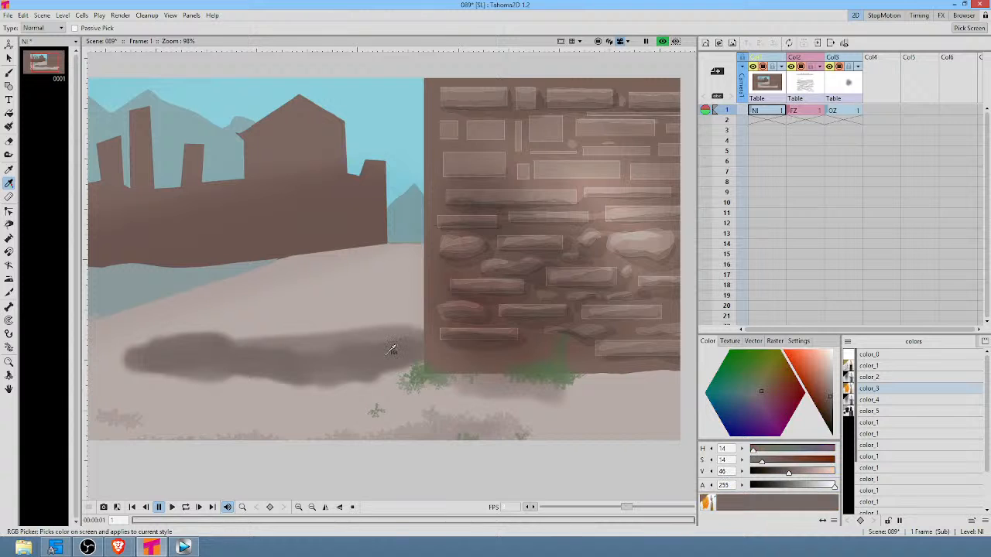
pyautogui.press('b')
pyautogui.moveTo(384, 374)
pyautogui.mouseDown()
pyautogui.moveTo(373, 391)
pyautogui.moveTo(391, 373)
pyautogui.mouseUp()
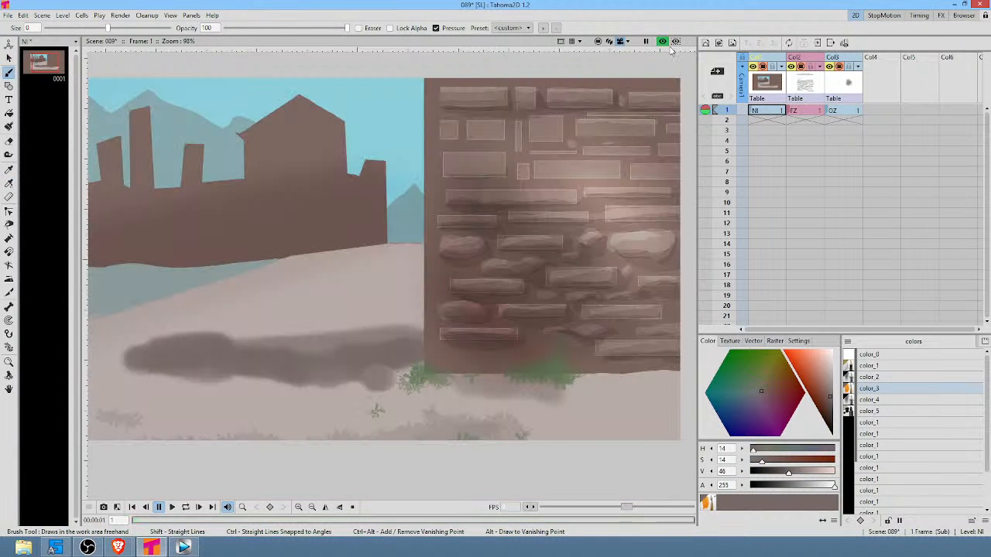
# Turn off the preview, hide the OZ level in the viewer and reshape the NI ground shadow's edges with a size -1.03 brush.
pyautogui.click(662, 41)
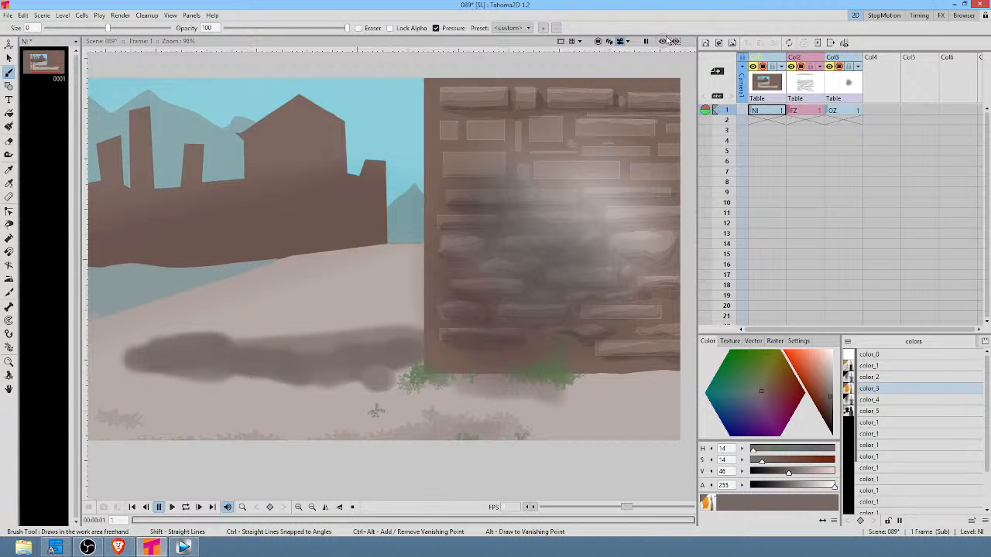
pyautogui.click(843, 75)
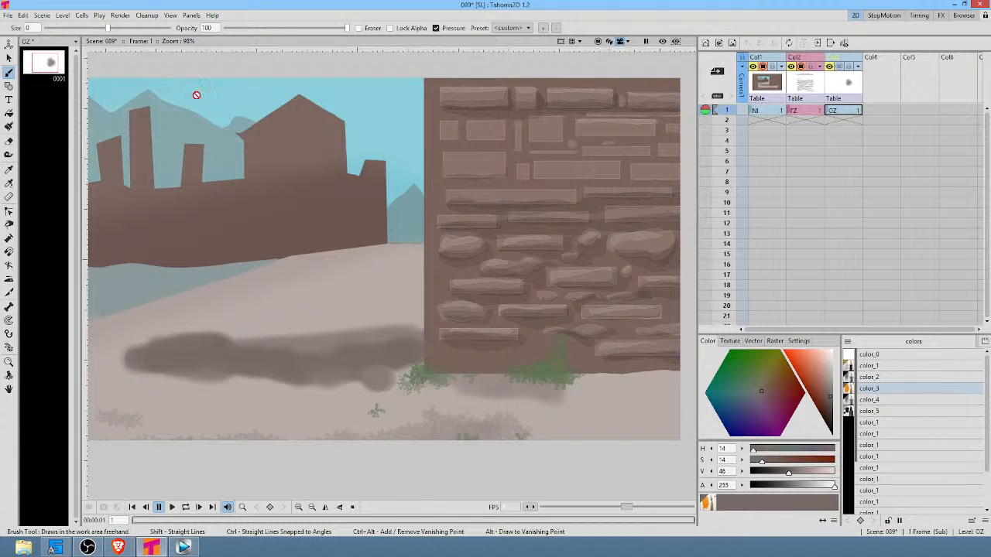
pyautogui.moveTo(109, 29); pyautogui.dragTo(86, 29)
pyautogui.click(766, 110)
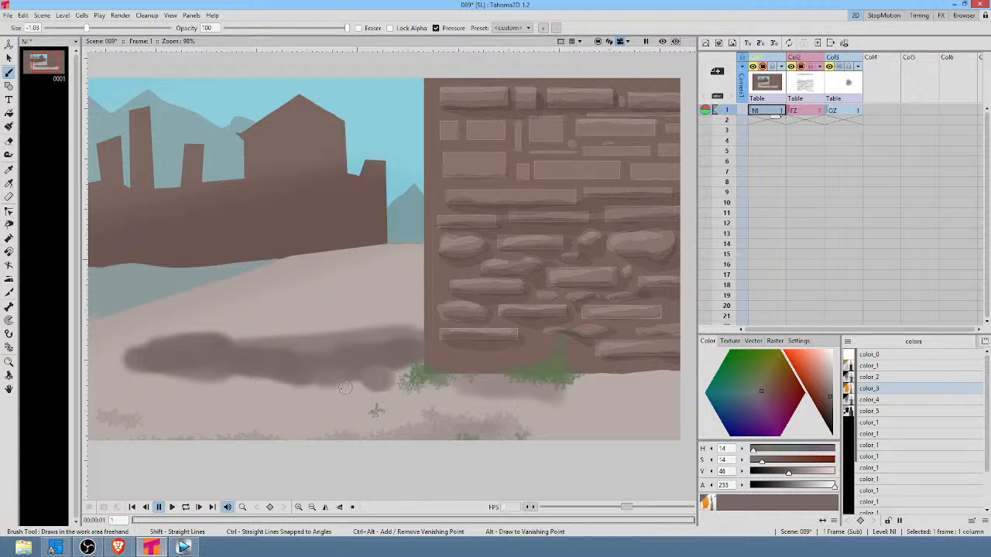
pyautogui.moveTo(353, 379)
pyautogui.mouseDown()
pyautogui.moveTo(401, 370)
pyautogui.moveTo(278, 382)
pyautogui.moveTo(267, 336)
pyautogui.moveTo(269, 382)
pyautogui.moveTo(214, 376)
pyautogui.moveTo(261, 373)
pyautogui.mouseUp()
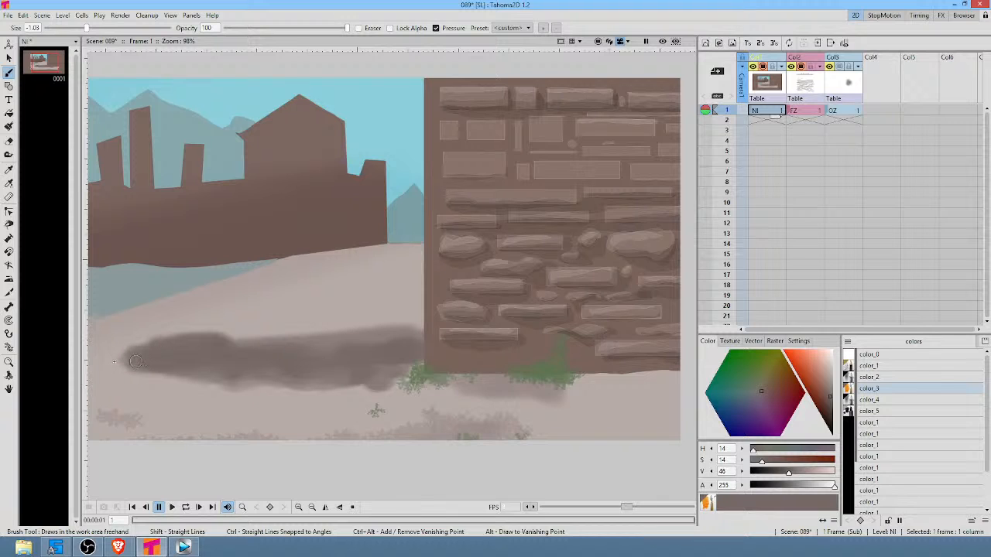
pyautogui.moveTo(142, 353); pyautogui.dragTo(125, 351)
pyautogui.moveTo(253, 345); pyautogui.dragTo(339, 344)
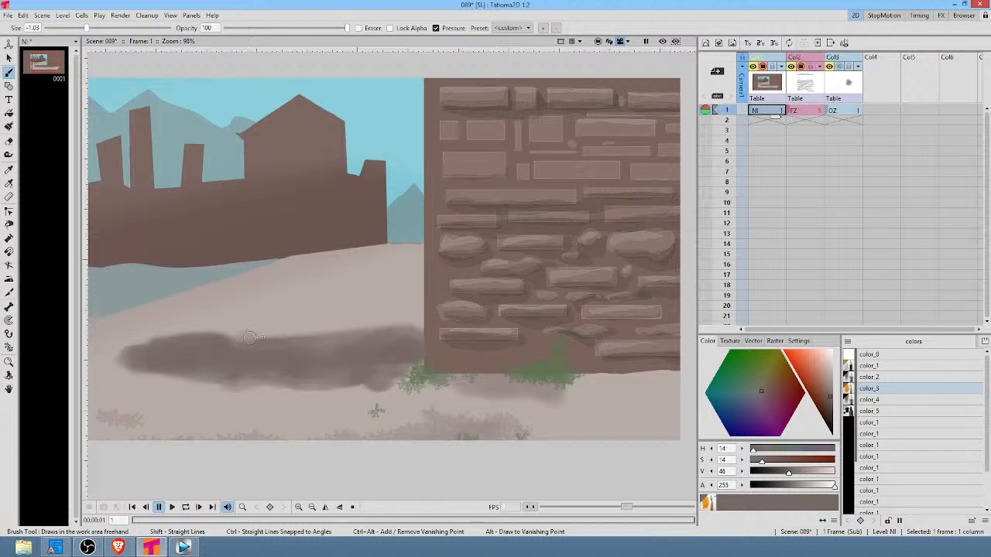
pyautogui.moveTo(263, 336)
pyautogui.mouseDown()
pyautogui.moveTo(353, 333)
pyautogui.moveTo(178, 332)
pyautogui.moveTo(319, 327)
pyautogui.moveTo(286, 346)
pyautogui.mouseUp()
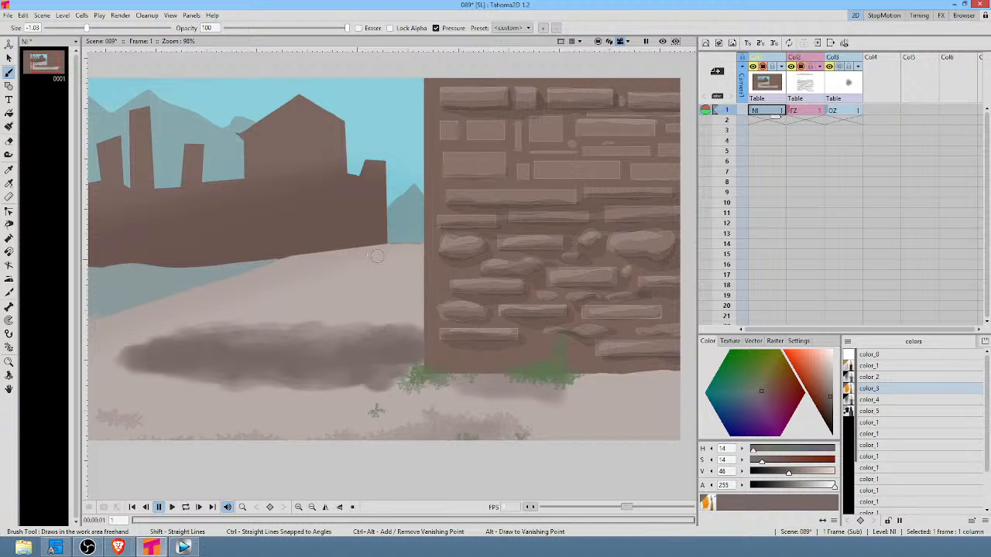
# Pick the water's gray-blue and brush it along the waterline beneath the distant buildings.
pyautogui.moveTo(309, 336); pyautogui.dragTo(498, 340)
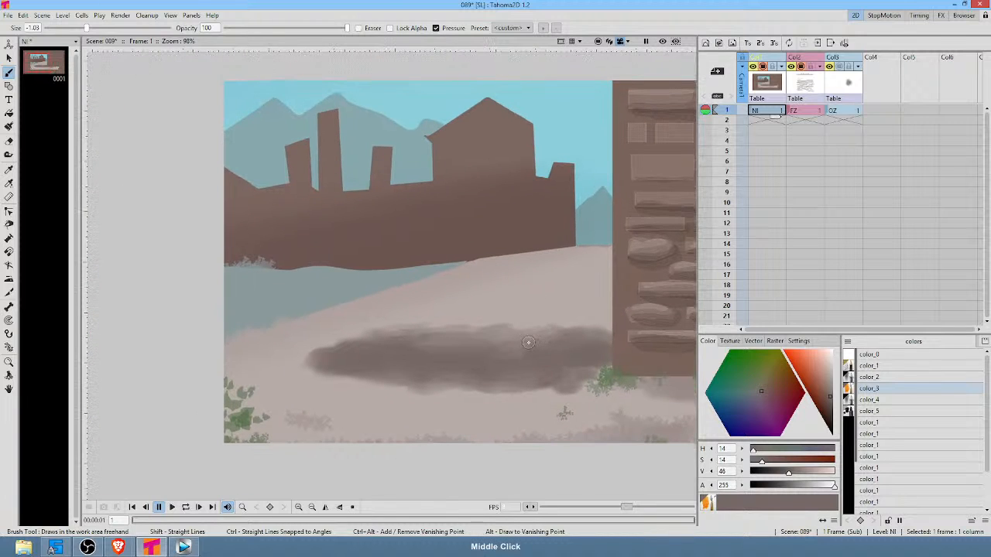
pyautogui.press('r')
pyautogui.click(309, 276)
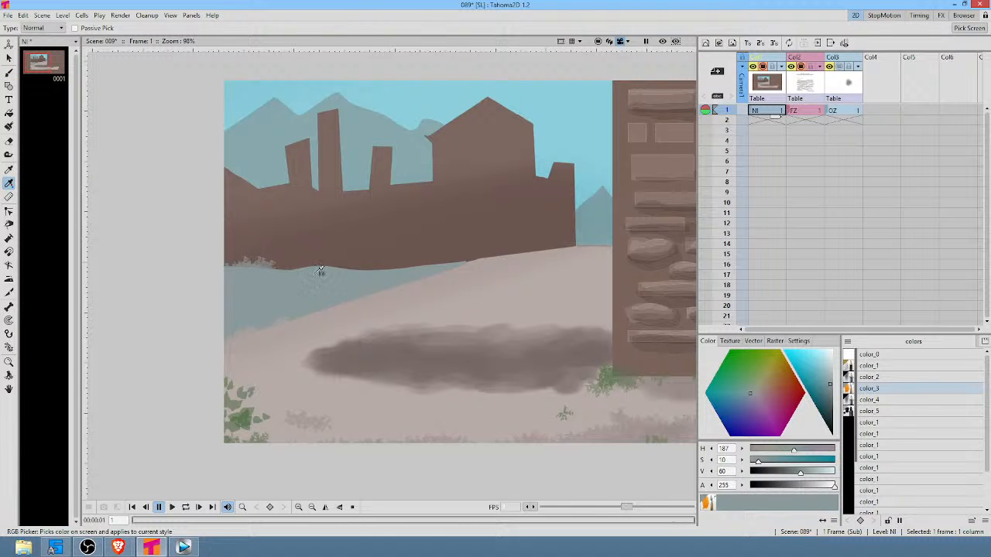
pyautogui.press('b')
pyautogui.moveTo(288, 277)
pyautogui.mouseDown()
pyautogui.moveTo(241, 267)
pyautogui.moveTo(330, 265)
pyautogui.moveTo(344, 272)
pyautogui.moveTo(329, 275)
pyautogui.moveTo(362, 277)
pyautogui.moveTo(322, 269)
pyautogui.moveTo(374, 268)
pyautogui.moveTo(368, 276)
pyautogui.moveTo(459, 265)
pyautogui.moveTo(345, 277)
pyautogui.mouseUp()
pyautogui.moveTo(251, 275); pyautogui.dragTo(218, 278)
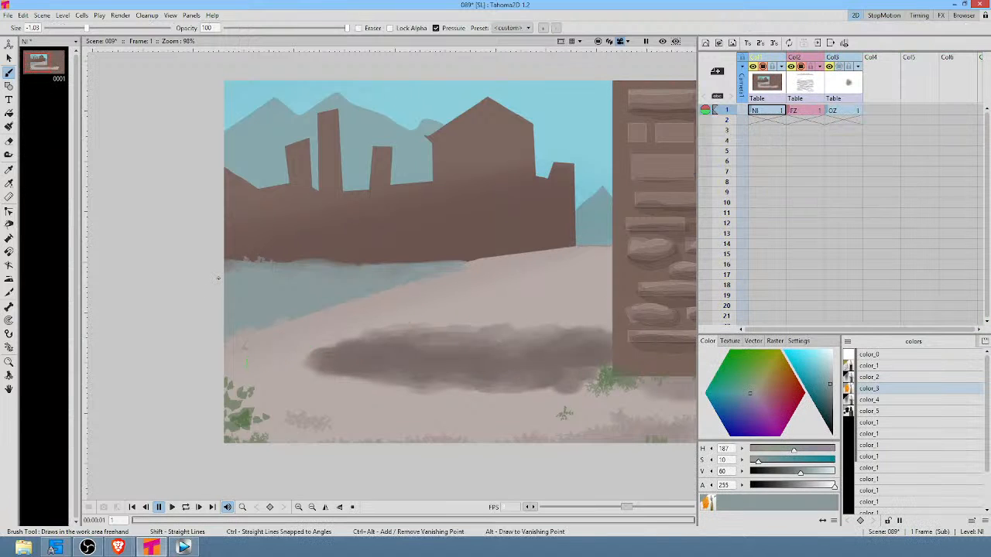
pyautogui.click(767, 110)
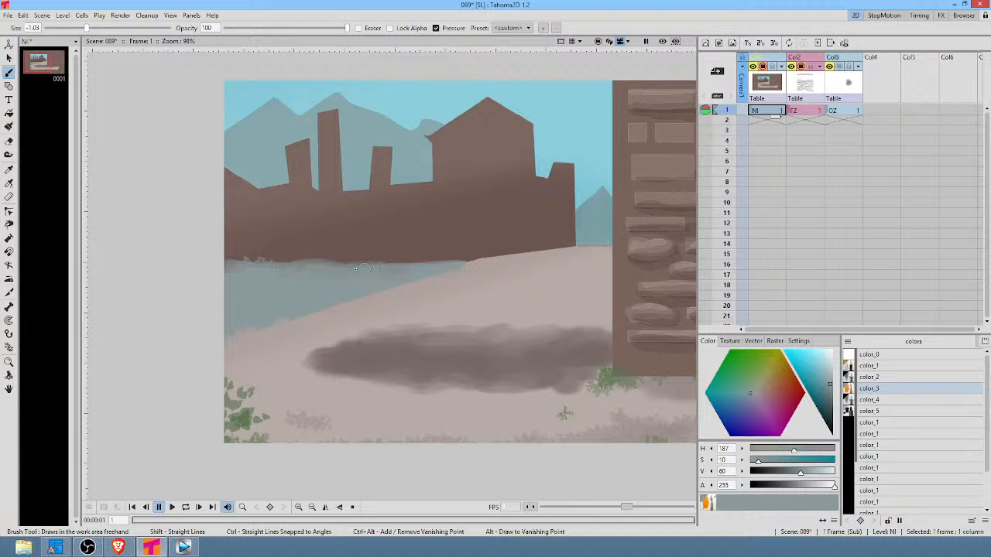
# Pick the sand color and brush over the hill's edge along the water to make the shoreline irregular.
pyautogui.press('r')
pyautogui.click(487, 275)
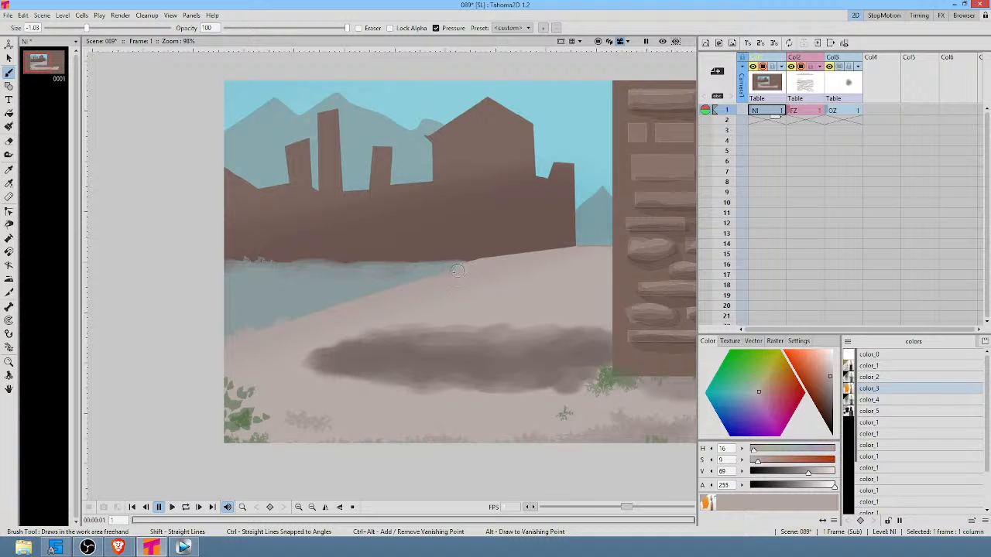
pyautogui.moveTo(411, 283); pyautogui.dragTo(244, 334)
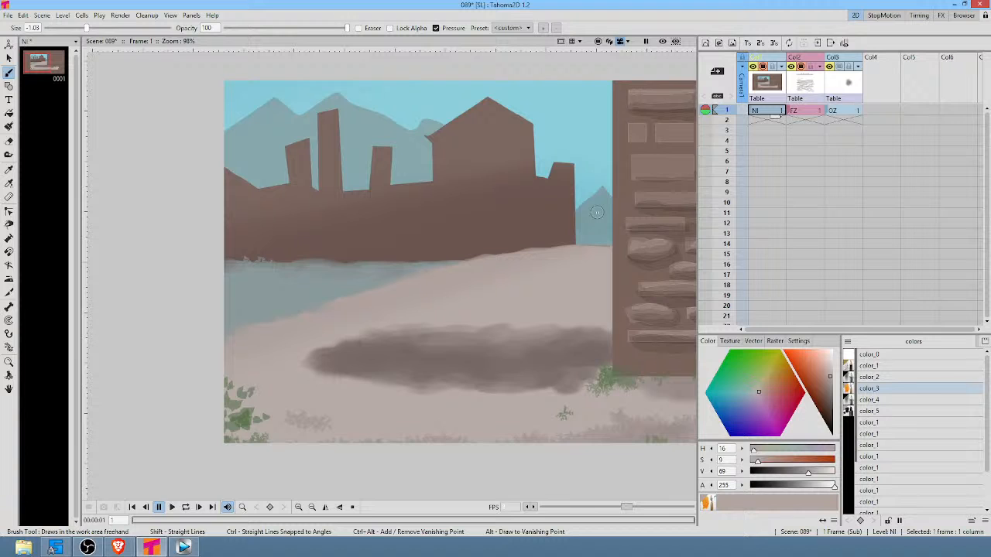
# Pick the water's color again and touch up the water along the sandy shore.
pyautogui.moveTo(455, 308); pyautogui.dragTo(546, 317)
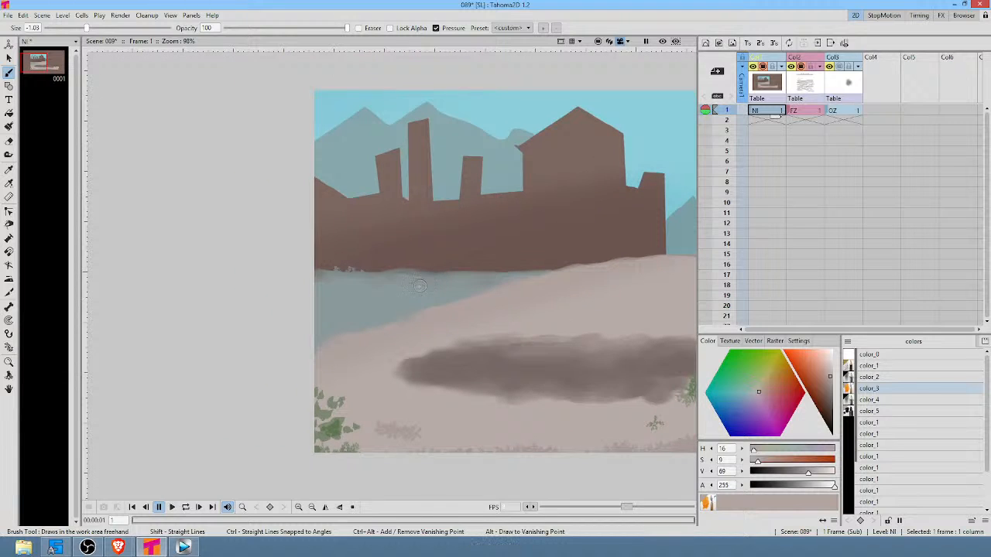
pyautogui.press('r')
pyautogui.click(424, 284)
pyautogui.press('b')
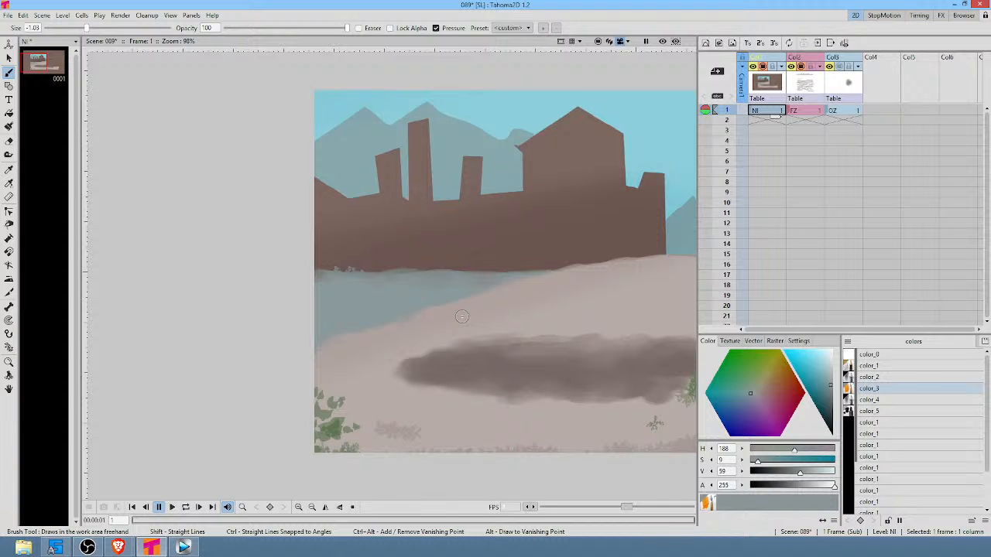
# Set the brush size to -2, pick the grass green, darken it to value 40 and paint over the grass at the wall's base.
pyautogui.moveTo(621, 277); pyautogui.dragTo(461, 286)
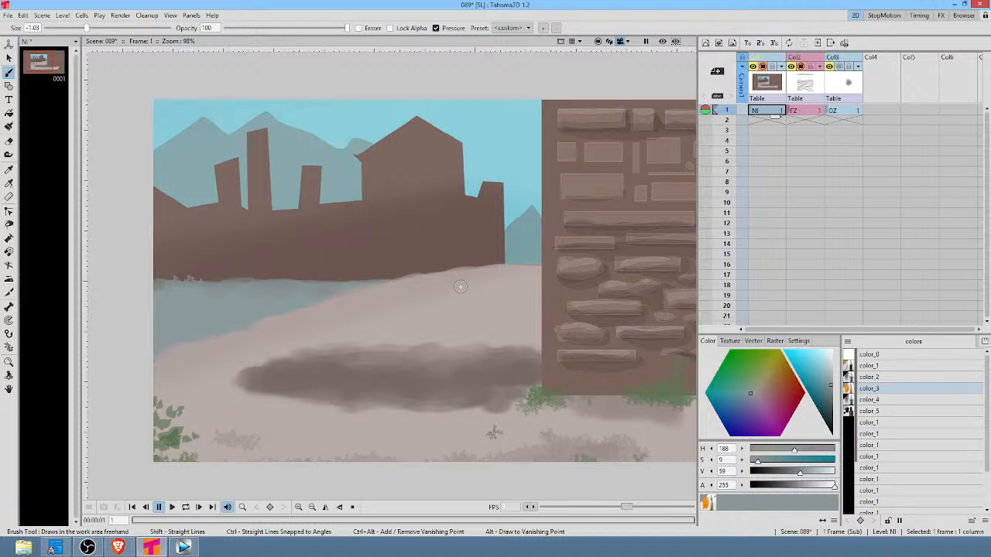
pyautogui.moveTo(664, 317); pyautogui.dragTo(588, 289)
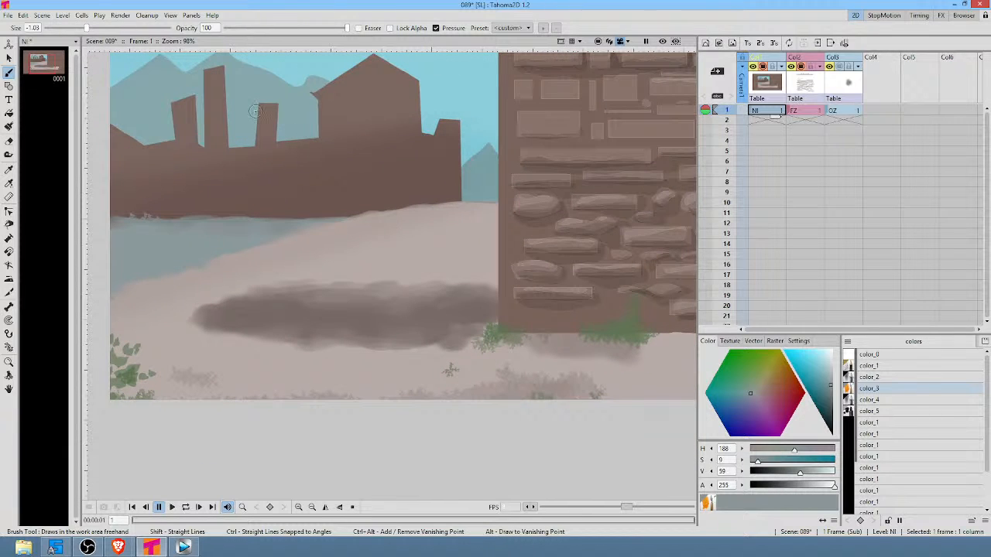
pyautogui.click(36, 26)
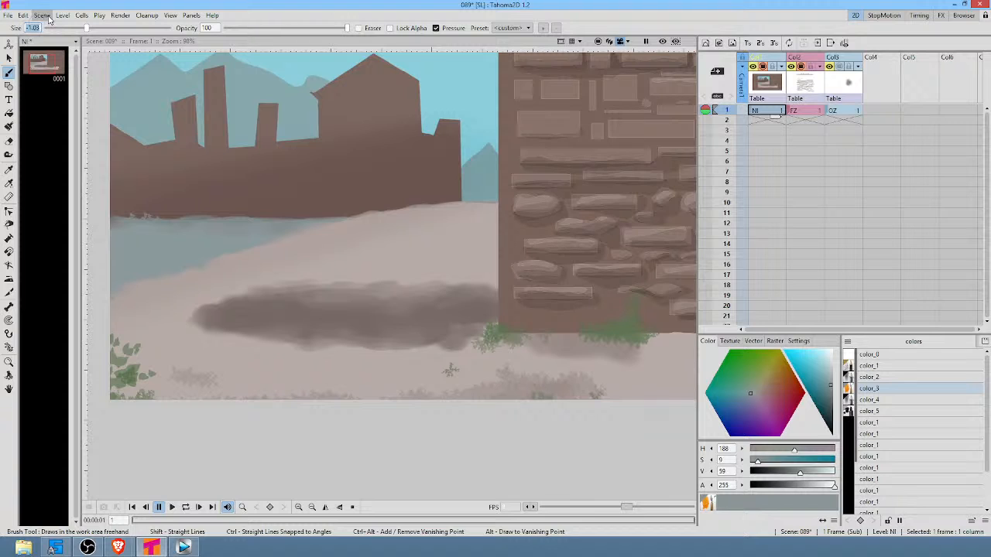
pyautogui.write('-2')
pyautogui.press('Return')
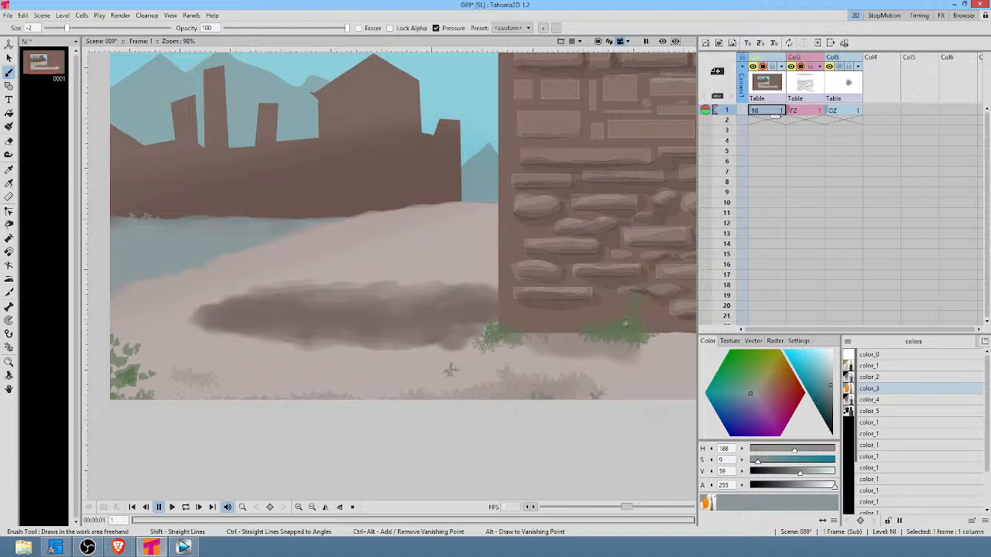
pyautogui.press('r')
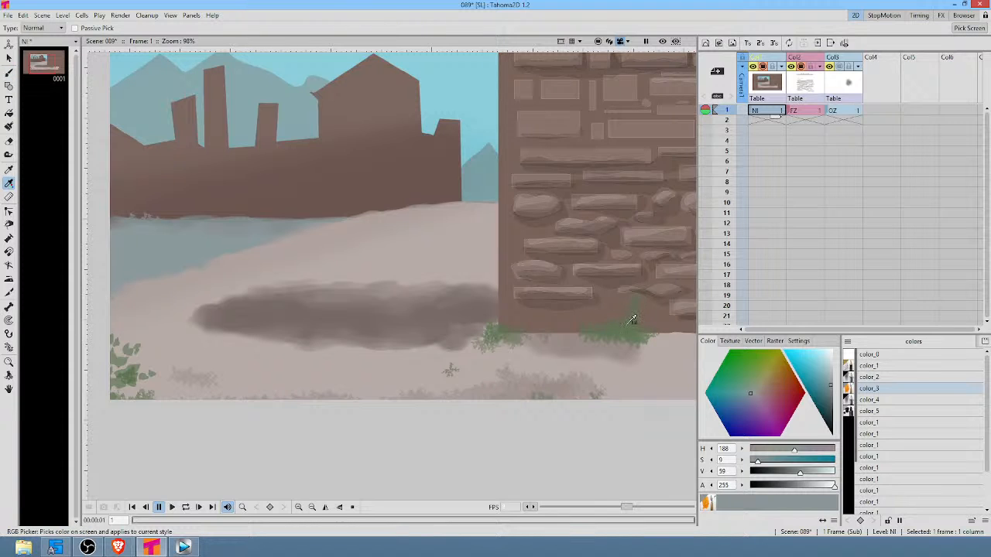
pyautogui.click(632, 318)
pyautogui.press('b')
pyautogui.moveTo(827, 397); pyautogui.dragTo(824, 401)
pyautogui.moveTo(625, 331)
pyautogui.mouseDown()
pyautogui.moveTo(637, 325)
pyautogui.moveTo(615, 337)
pyautogui.moveTo(576, 335)
pyautogui.mouseUp()
pyautogui.moveTo(642, 336)
pyautogui.mouseDown()
pyautogui.moveTo(630, 334)
pyautogui.moveTo(682, 327)
pyautogui.mouseUp()
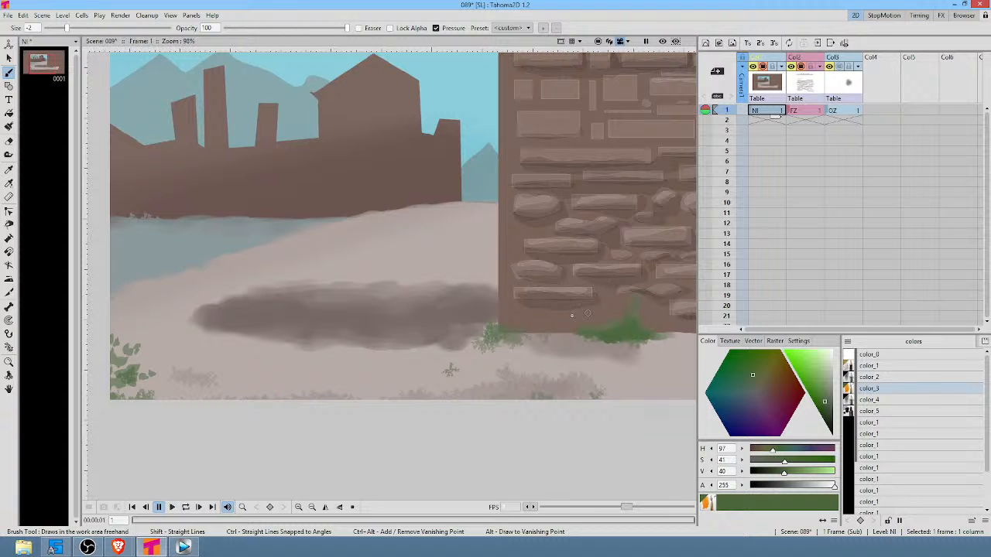
# Paint the same green over the bush at the wall's left corner, refining it with the brush size set to -3.
pyautogui.middleClick(578, 315)
pyautogui.moveTo(539, 334)
pyautogui.mouseDown()
pyautogui.moveTo(530, 322)
pyautogui.moveTo(526, 341)
pyautogui.moveTo(556, 328)
pyautogui.mouseUp()
pyautogui.click(35, 27)
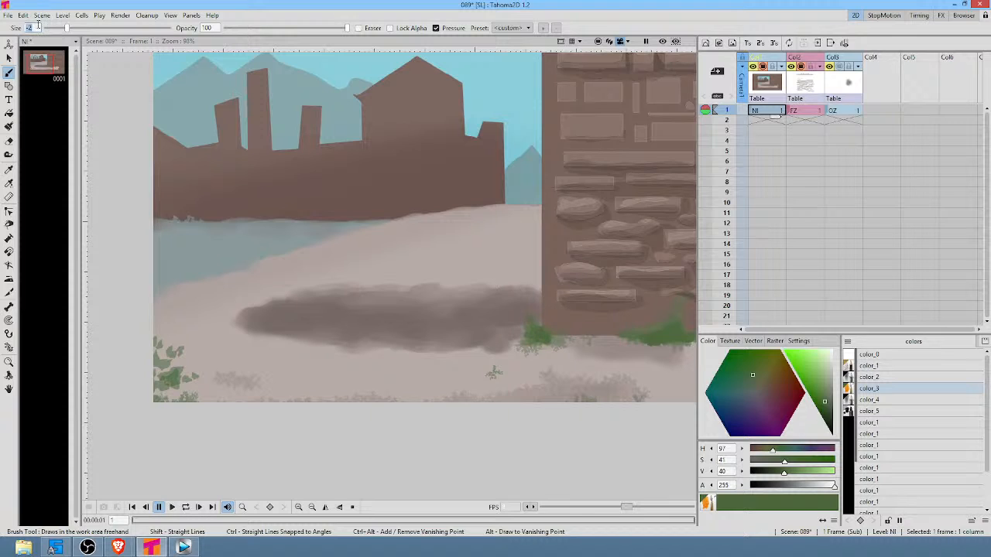
pyautogui.write('-3')
pyautogui.press('Return')
pyautogui.moveTo(546, 336)
pyautogui.mouseDown()
pyautogui.moveTo(542, 325)
pyautogui.moveTo(586, 339)
pyautogui.mouseUp()
# Darken the green to saturation 28 and value 30 and paint small dark grass details along the wall's base.
pyautogui.moveTo(825, 401); pyautogui.dragTo(828, 410)
pyautogui.moveTo(664, 341)
pyautogui.mouseDown()
pyautogui.moveTo(689, 324)
pyautogui.moveTo(681, 341)
pyautogui.moveTo(576, 374)
pyautogui.mouseUp()
pyautogui.click(599, 359)
pyautogui.click(600, 359)
pyautogui.click(615, 361)
pyautogui.click(626, 360)
pyautogui.click(635, 356)
pyautogui.click(644, 356)
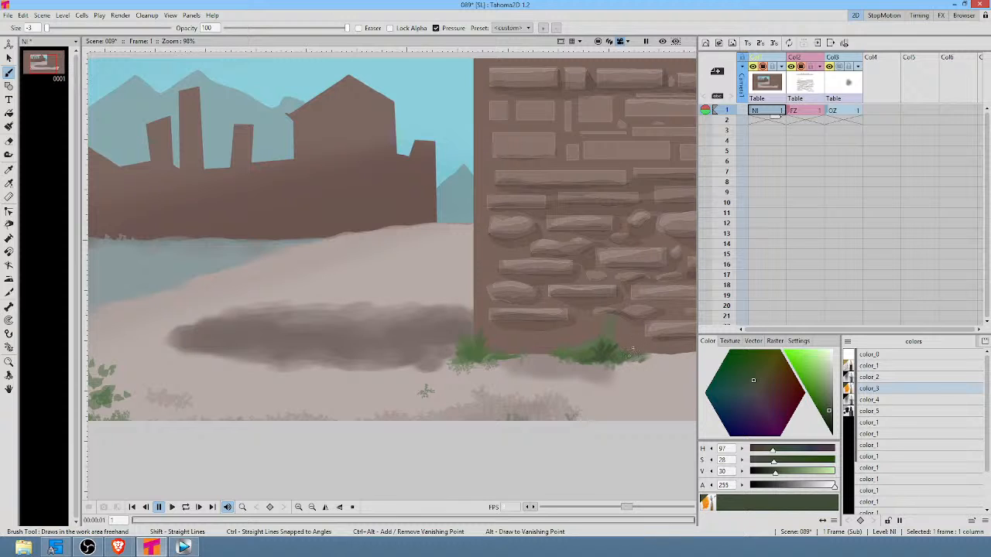
pyautogui.moveTo(563, 354); pyautogui.dragTo(527, 356)
# Switch to color_1, pick and darken the wall's brown to value 23, and paint a small dark twig at the wall's base.
pyautogui.press('r')
pyautogui.click(541, 331)
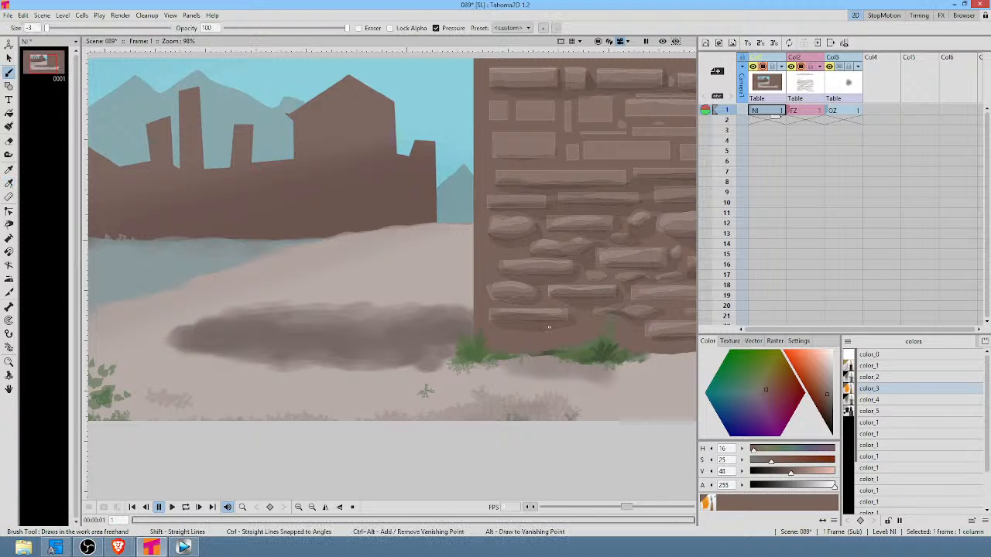
pyautogui.click(877, 366)
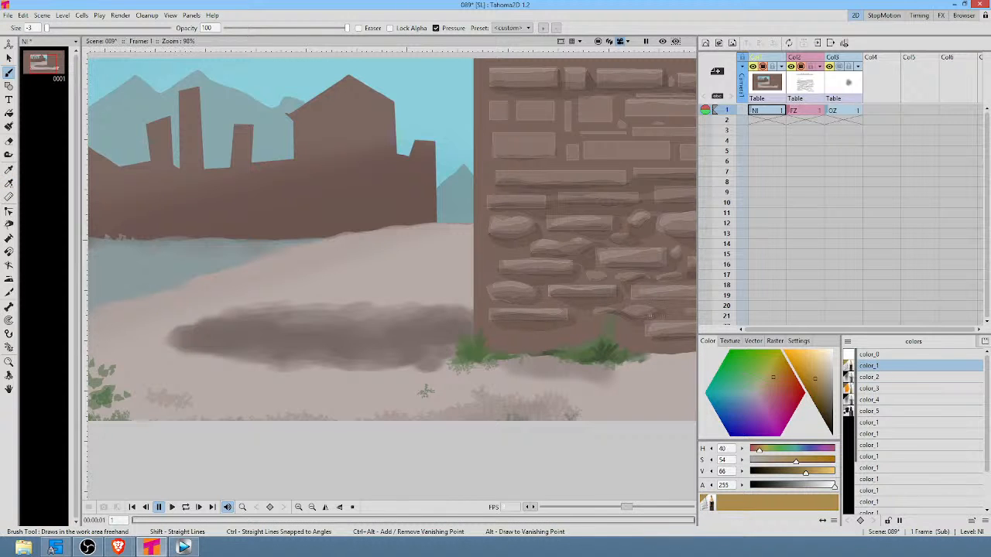
pyautogui.press('r')
pyautogui.click(557, 330)
pyautogui.moveTo(835, 390); pyautogui.dragTo(826, 411)
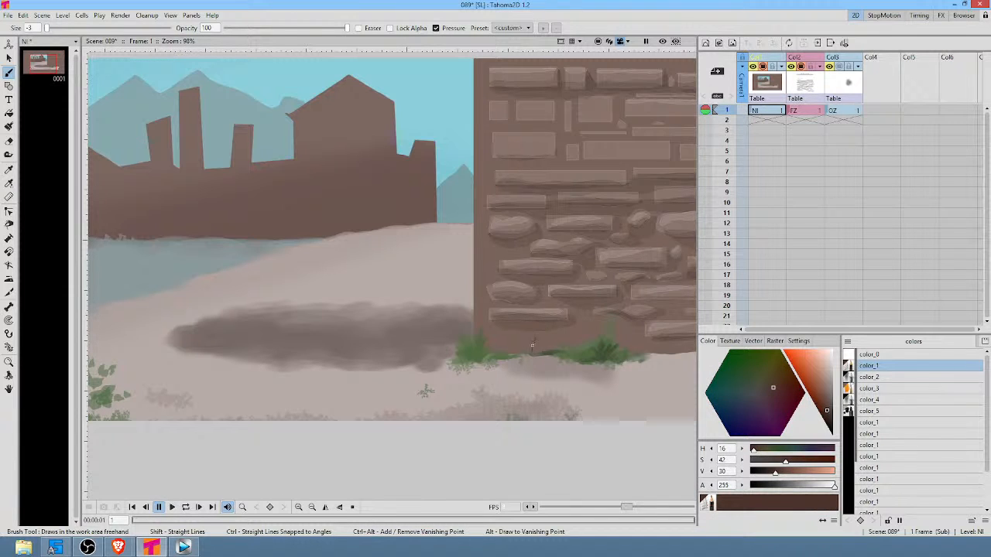
pyautogui.press('r')
pyautogui.click(565, 331)
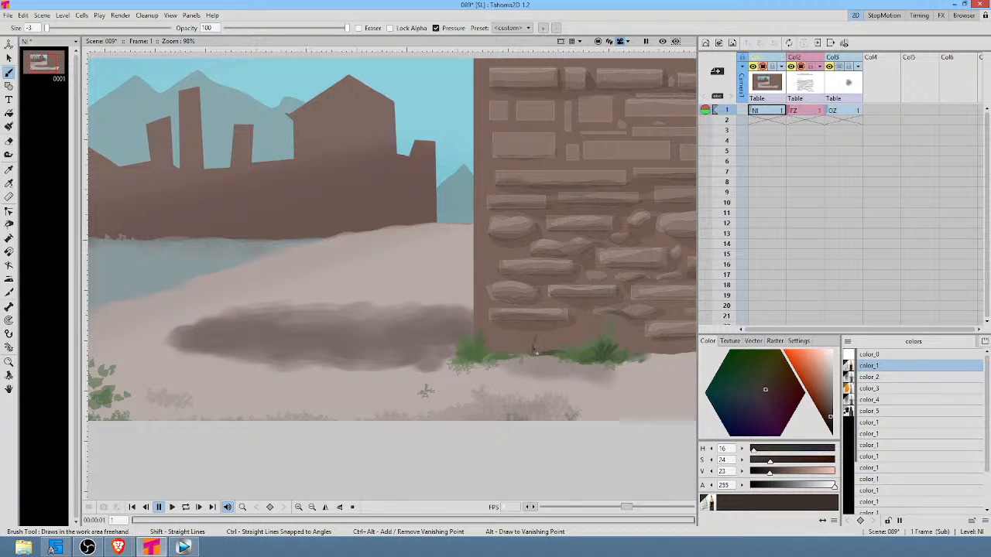
pyautogui.moveTo(529, 354)
pyautogui.mouseDown()
pyautogui.moveTo(537, 347)
pyautogui.moveTo(525, 337)
pyautogui.mouseUp()
# Roughen the wall's left edge with color_1, using the picked sand color beside the ground and the mountain's blue-gray above it.
pyautogui.press('r')
pyautogui.click(469, 249)
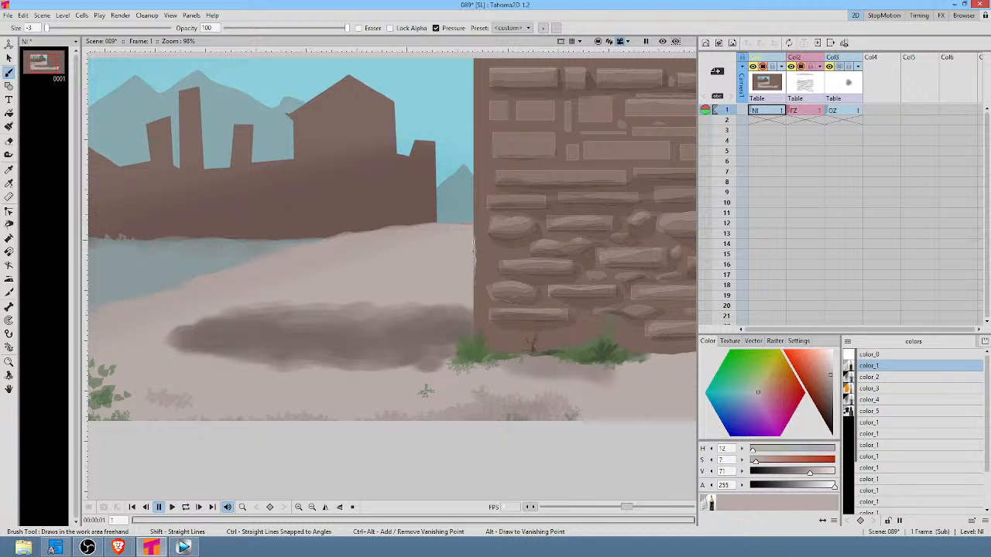
pyautogui.press('r')
pyautogui.click(471, 209)
pyautogui.press('b')
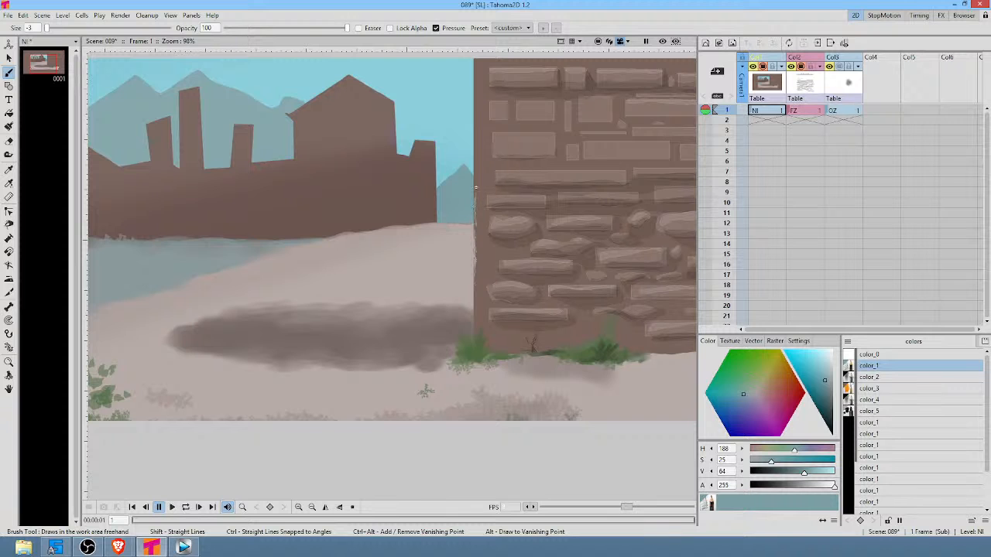
# Brush the picked sky blue along the upper part of the wall's left edge and set the brush size to 0.
pyautogui.moveTo(477, 146); pyautogui.dragTo(507, 221)
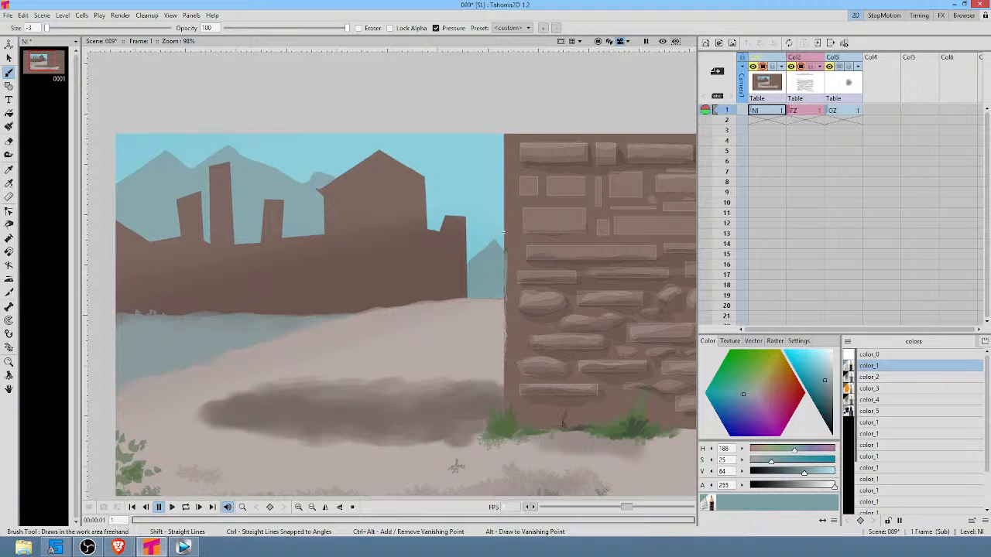
pyautogui.click(502, 230)
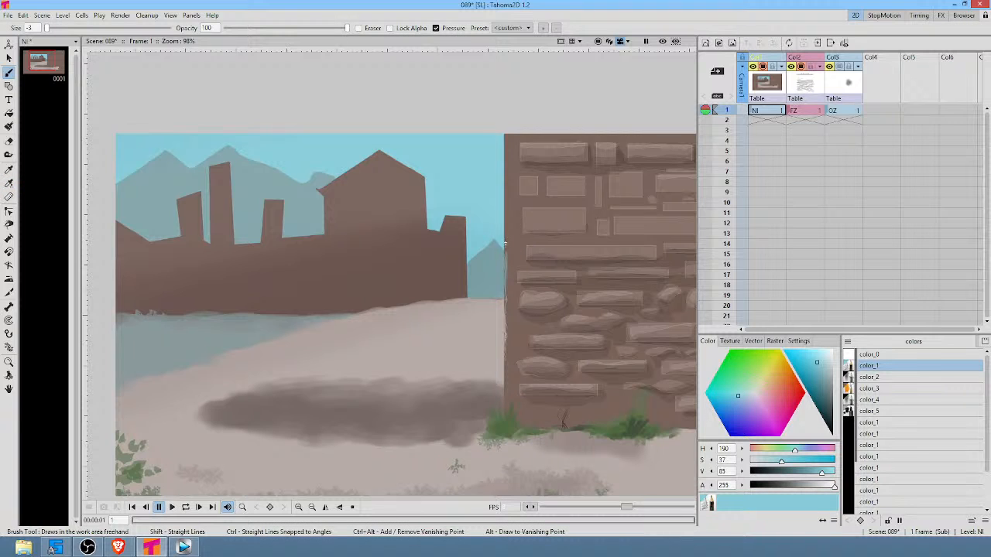
pyautogui.moveTo(506, 225)
pyautogui.mouseDown()
pyautogui.moveTo(505, 129)
pyautogui.moveTo(504, 168)
pyautogui.mouseUp()
pyautogui.click(32, 27)
pyautogui.write('0')
pyautogui.press('Return')
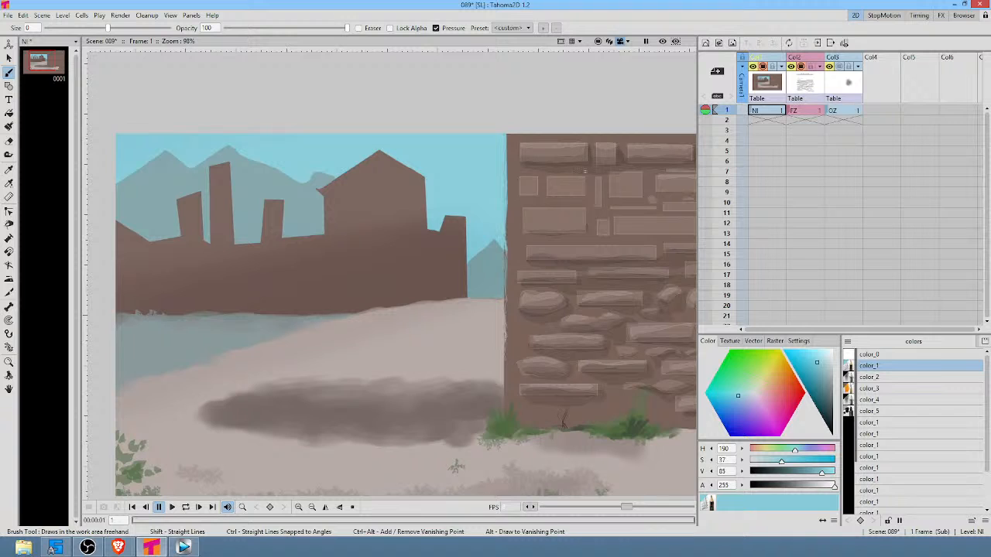
# Delete the OZ lighting level from Col3.
pyautogui.click(840, 111)
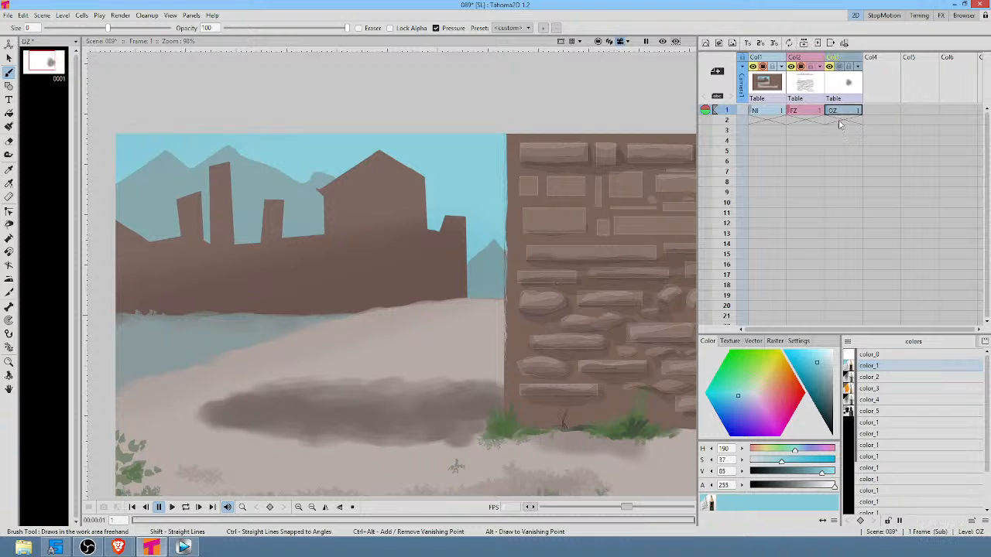
pyautogui.click(828, 66)
pyautogui.click(829, 67)
pyautogui.click(841, 68)
pyautogui.click(842, 69)
pyautogui.press('Delete')
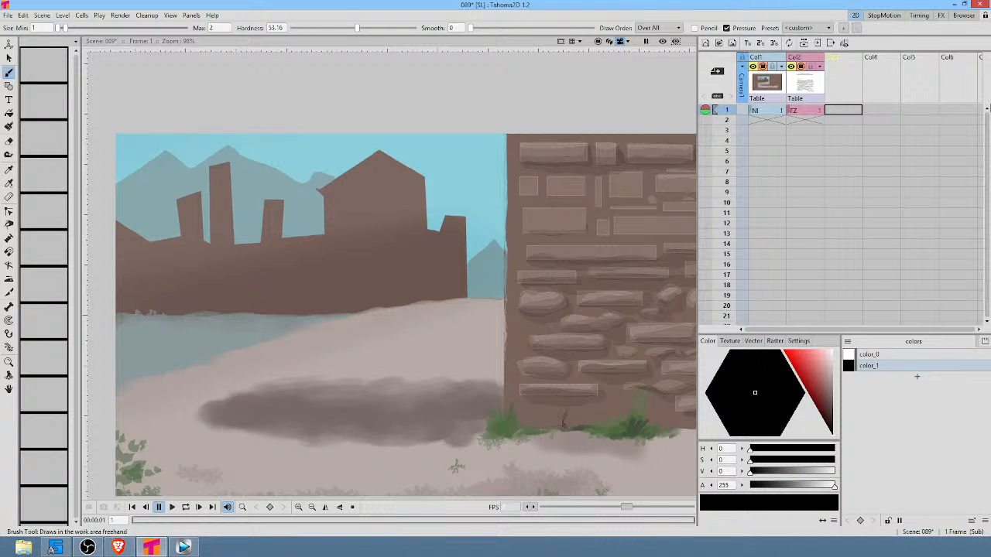
# Turn the visibility of Col2's FZ stone level off and back on to check its effect on the wall.
pyautogui.click(802, 85)
pyautogui.click(789, 66)
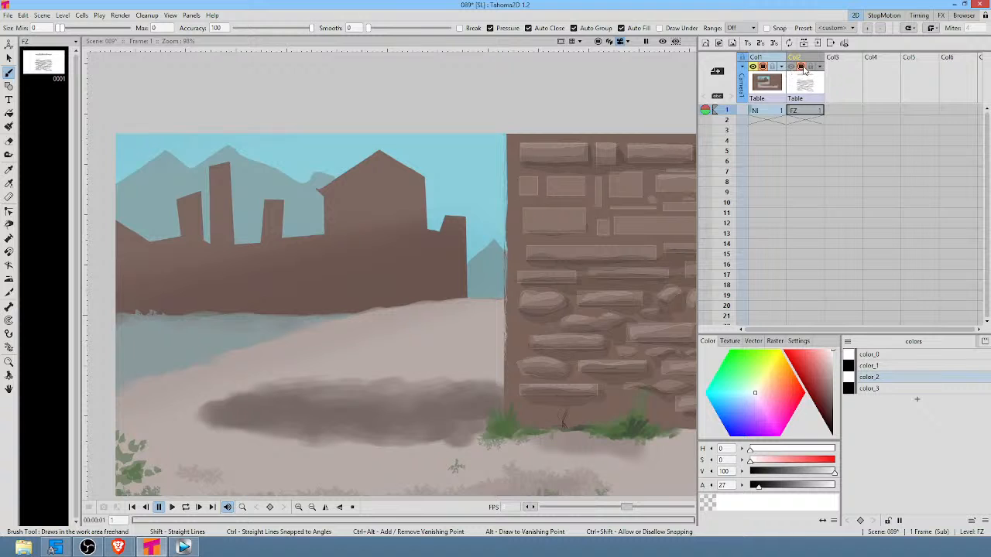
pyautogui.click(790, 67)
pyautogui.click(800, 67)
pyautogui.click(800, 66)
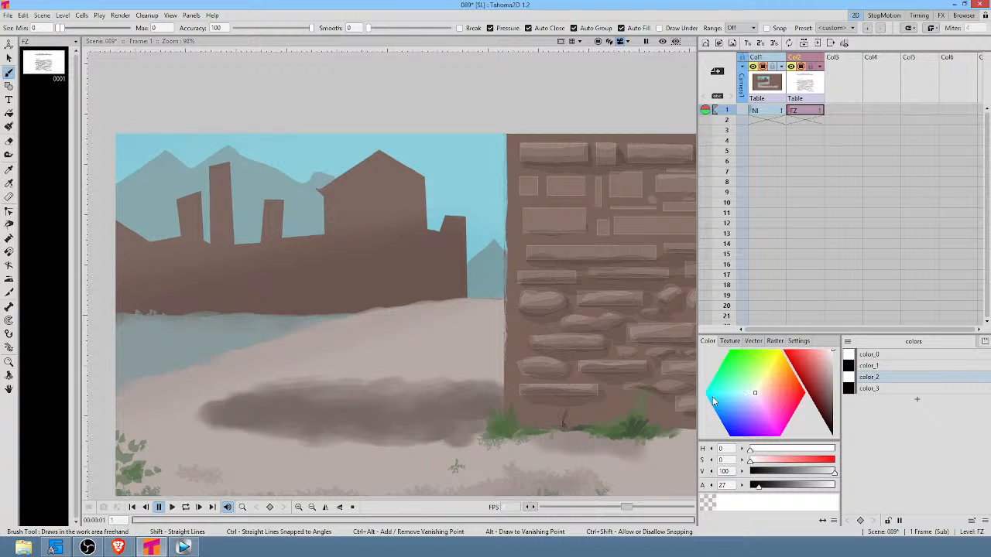
pyautogui.press('r')
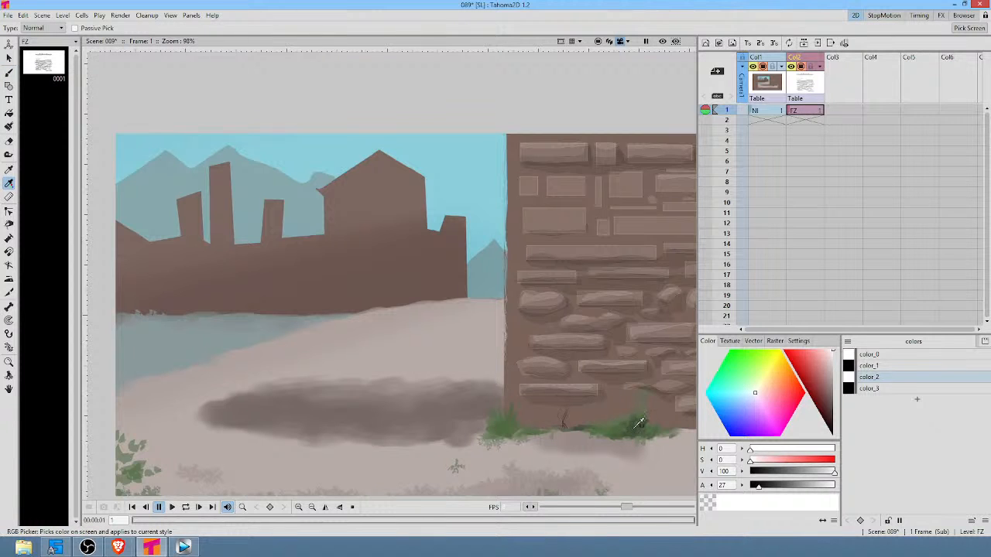
pyautogui.click(639, 424)
pyautogui.press('b')
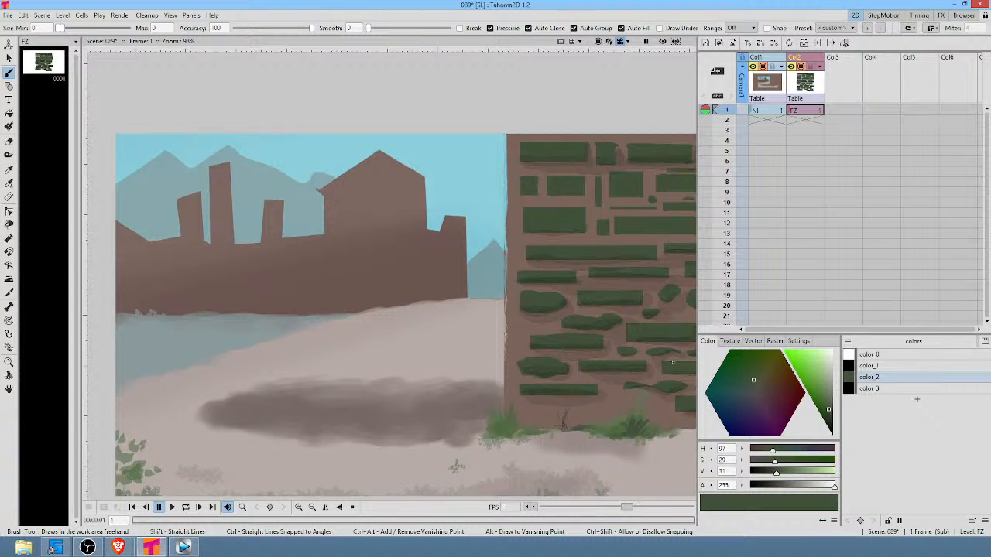
pyautogui.hotkey('ctrl', 'z')
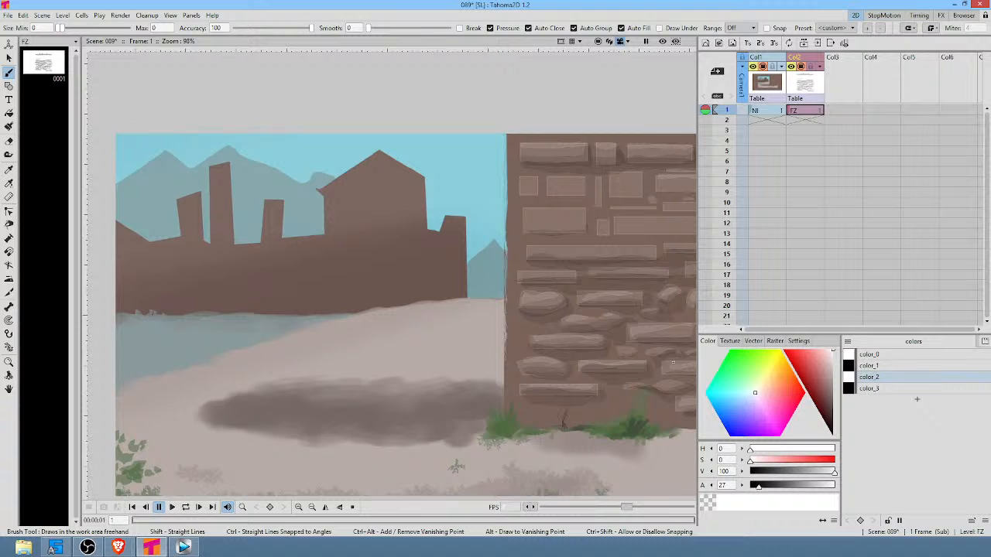
# Select the NI level in Col1 and pick the dark grass green at the wall's base for color_1.
pyautogui.click(774, 111)
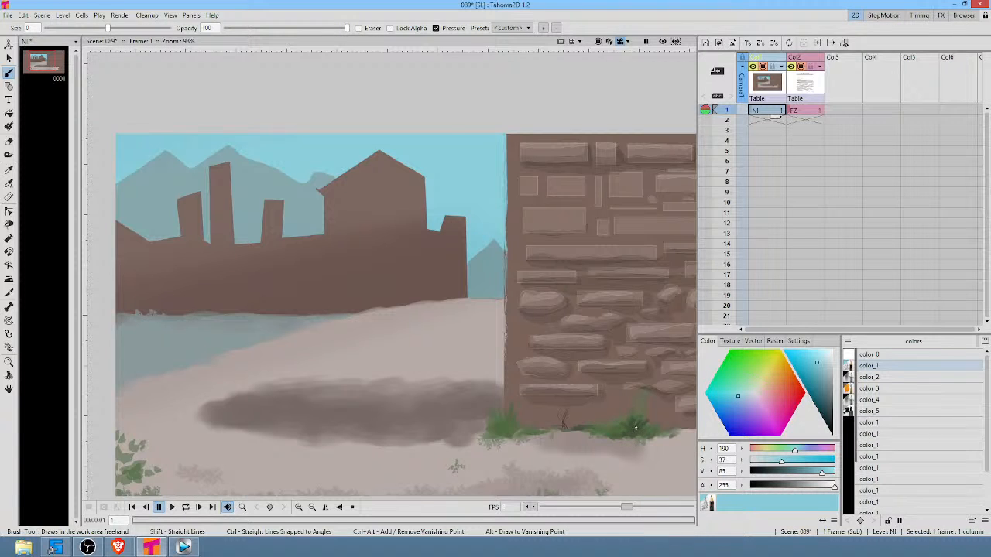
pyautogui.press('r')
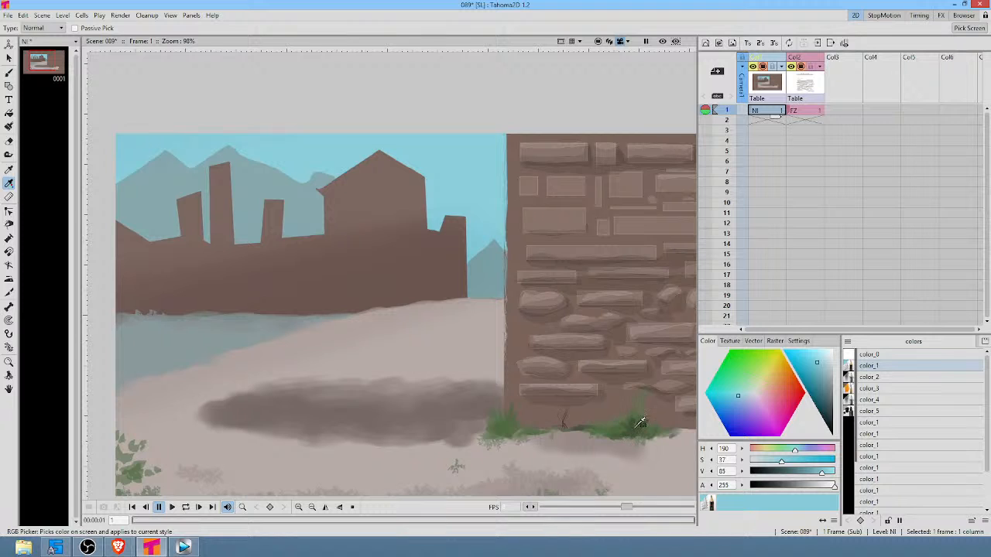
pyautogui.click(641, 421)
pyautogui.press('b')
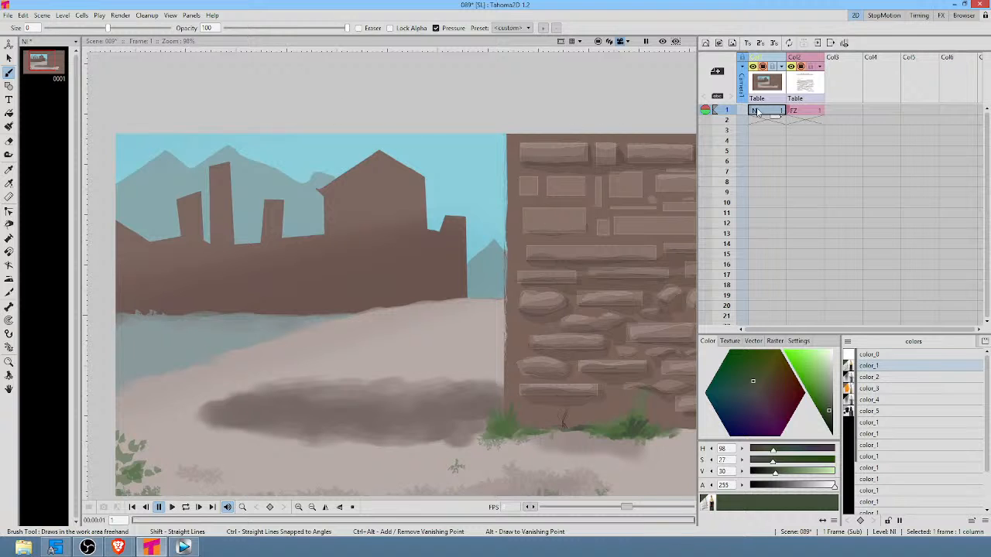
# Leave the background sub-scene and look through the main scene's columns in the exposure sheet.
pyautogui.hotkey('ctrl', 'w')
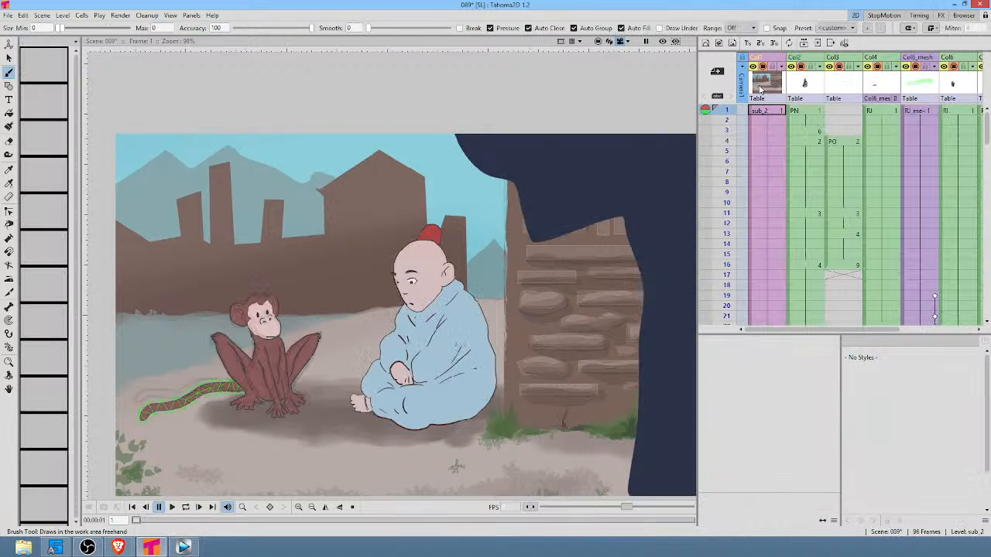
pyautogui.scroll(-10, 769, 130)
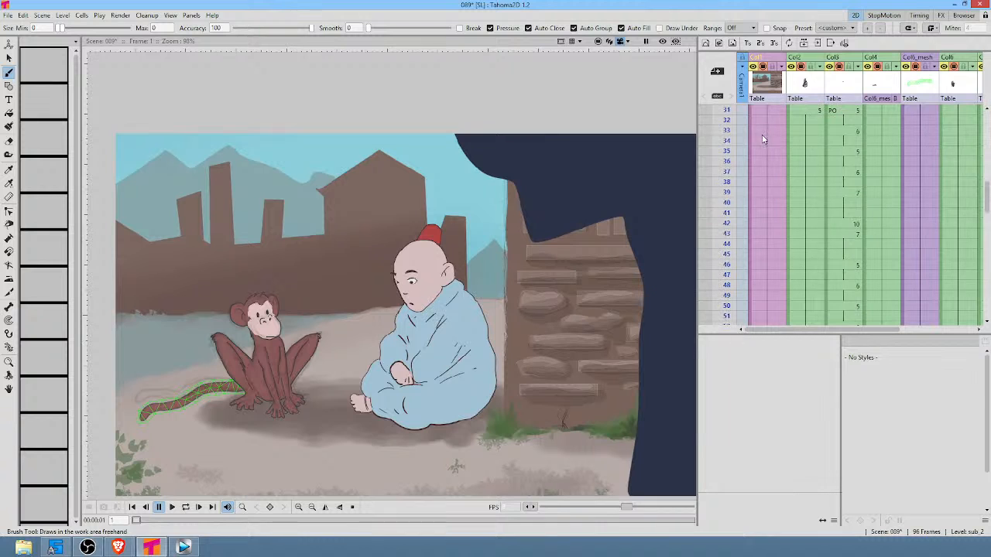
pyautogui.scroll(-3, 759, 145)
pyautogui.scroll(13, 757, 155)
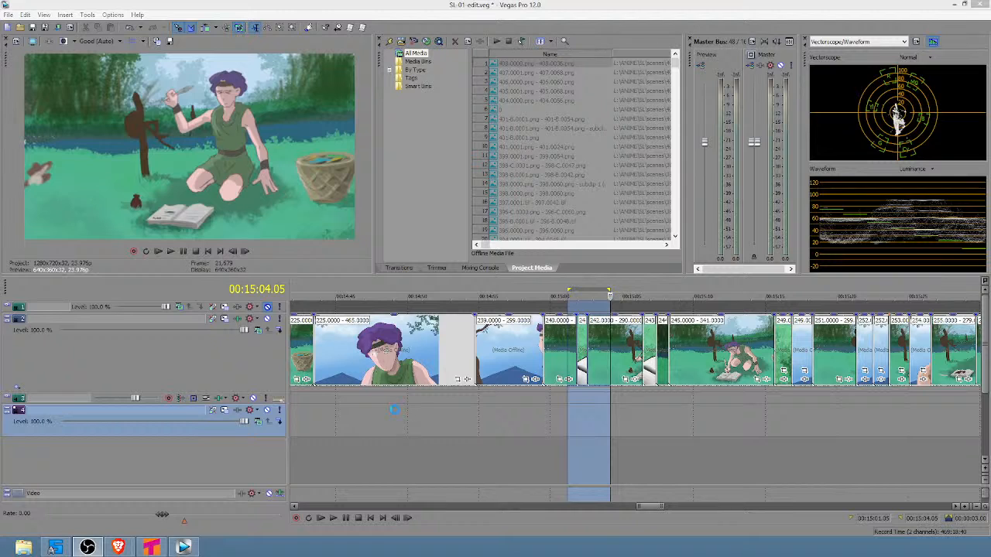
# Switch to the SL-01 edit in Vegas Pro and examine finished shots along the timeline, including shots 273 to 279.
pyautogui.moveTo(393, 410); pyautogui.dragTo(667, 410)
pyautogui.scroll(-4, 686, 401)
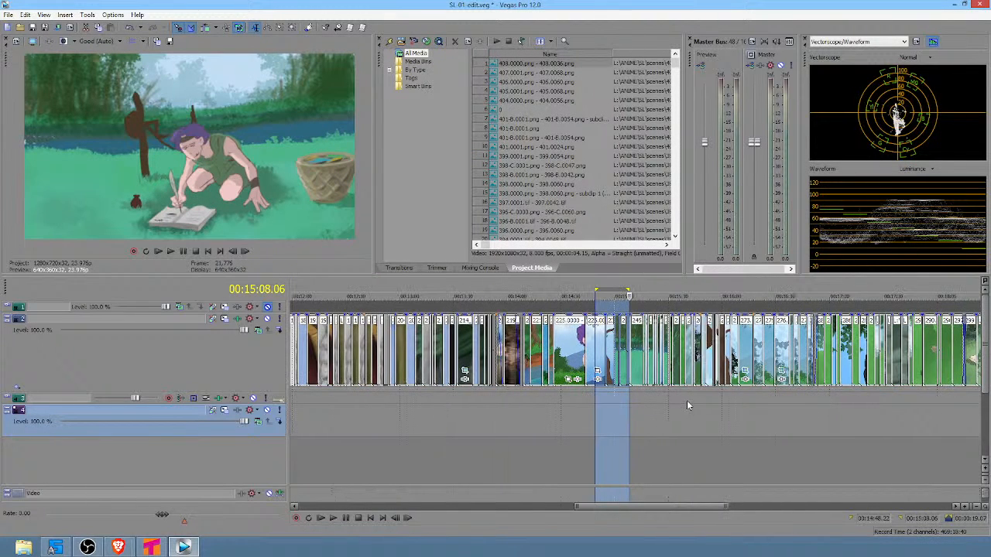
pyautogui.moveTo(524, 403); pyautogui.dragTo(806, 419)
pyautogui.click(529, 403)
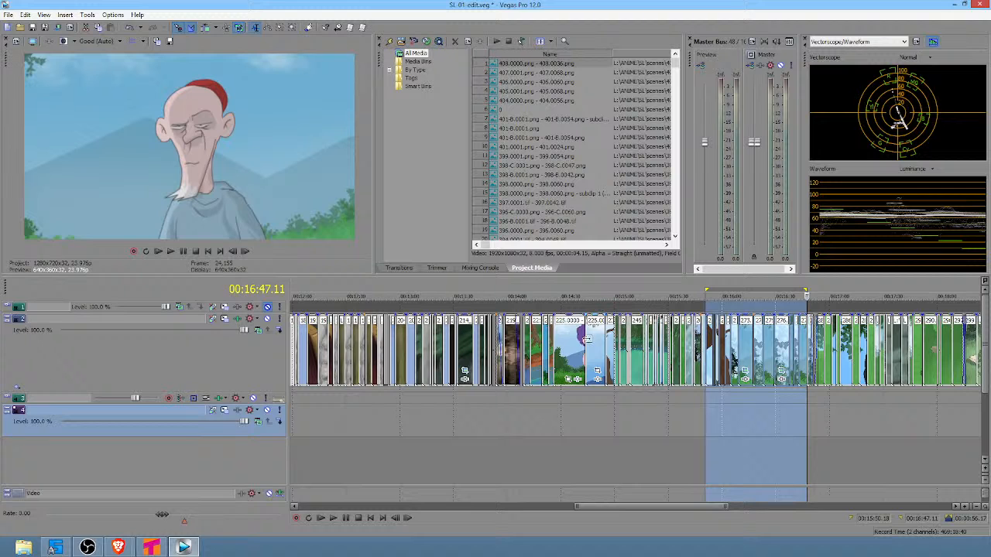
pyautogui.click(774, 410)
pyautogui.scroll(6, 776, 411)
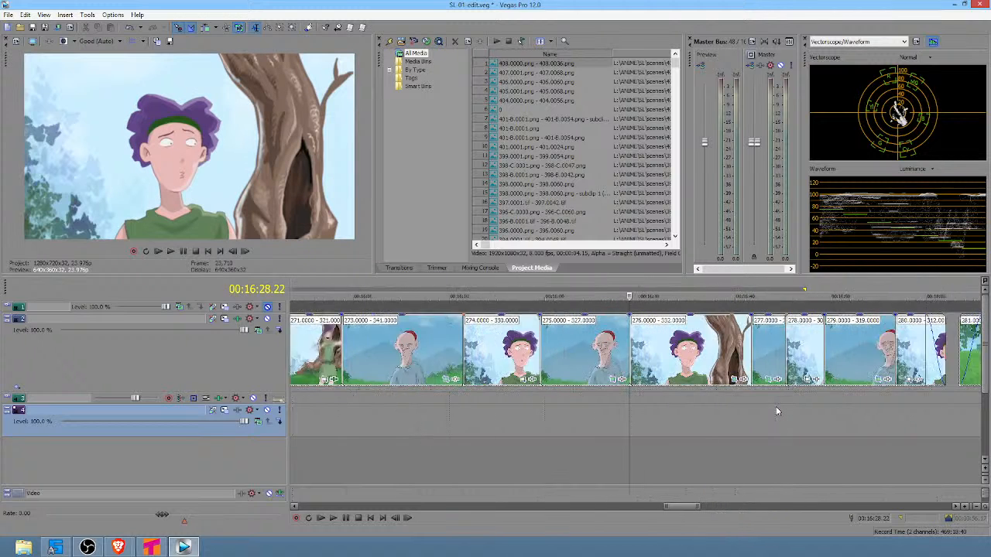
pyautogui.moveTo(510, 419); pyautogui.dragTo(596, 429)
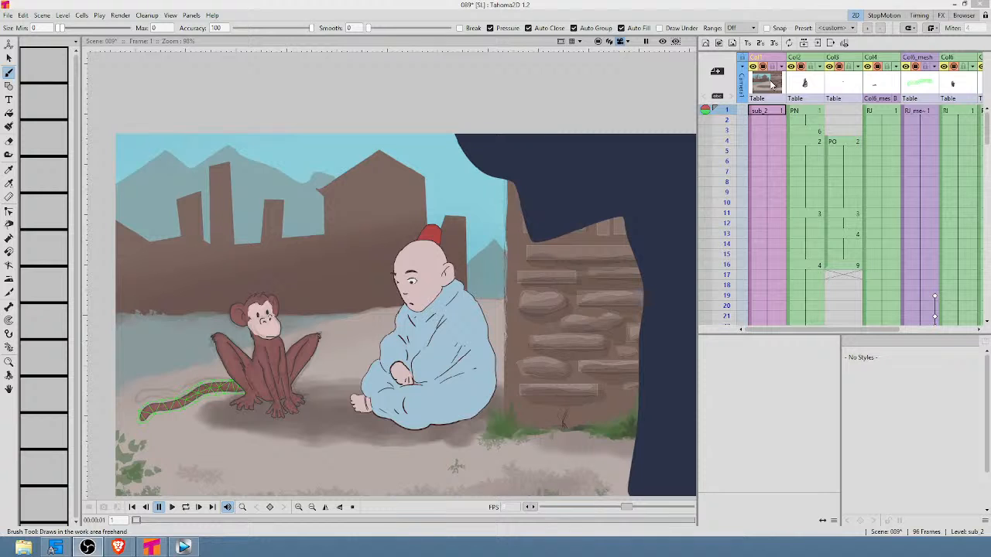
# Return to Tahoma2D, open the sub_2 background sub-scene, check its FZ and NI levels, and go back to the main scene.
pyautogui.click(774, 77)
pyautogui.doubleClick(774, 79)
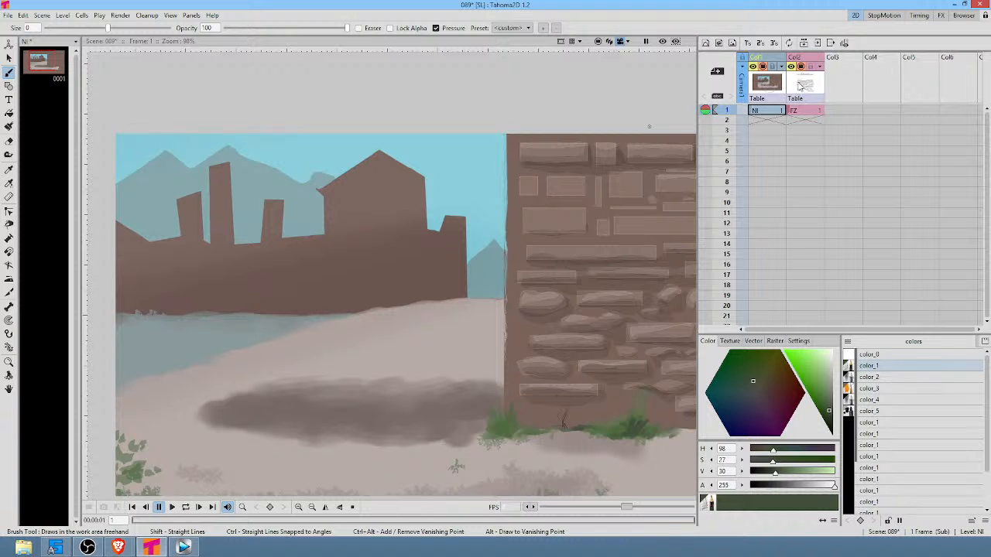
pyautogui.click(800, 87)
pyautogui.click(769, 84)
pyautogui.hotkey('shift', 'a')
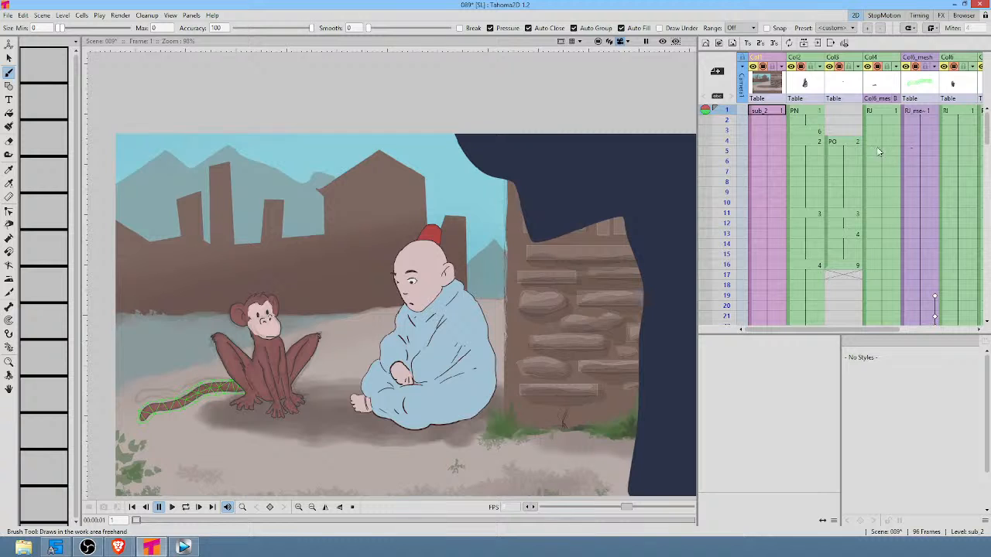
# Turn Col3's preview visibility off and on, and inspect the PN and RJ_mesh columns of the main scene.
pyautogui.click(838, 68)
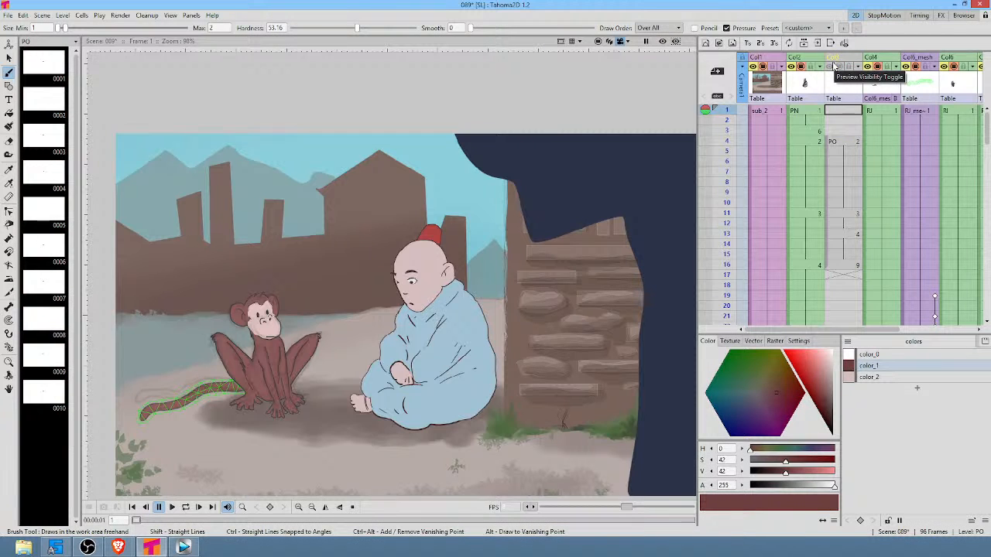
pyautogui.click(836, 67)
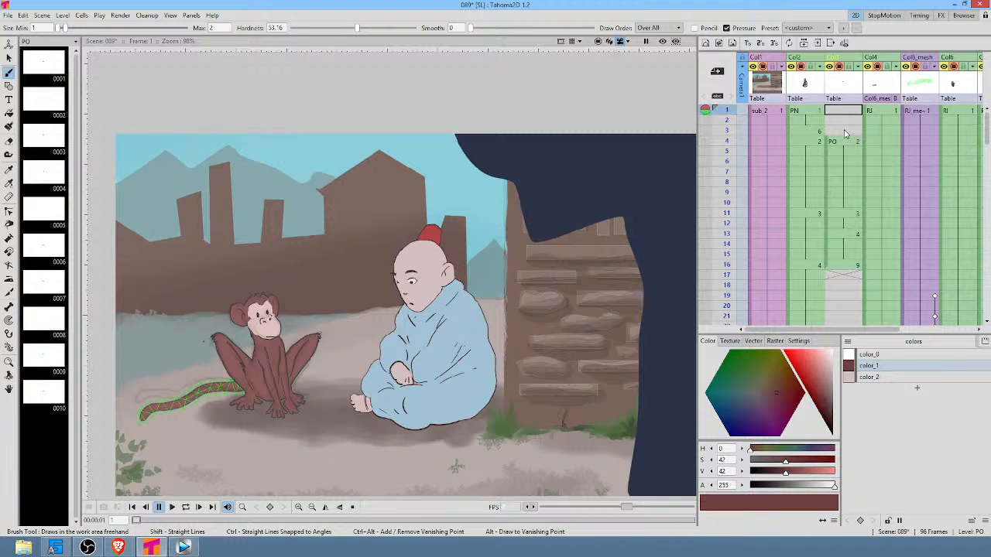
pyautogui.moveTo(843, 130); pyautogui.dragTo(784, 146)
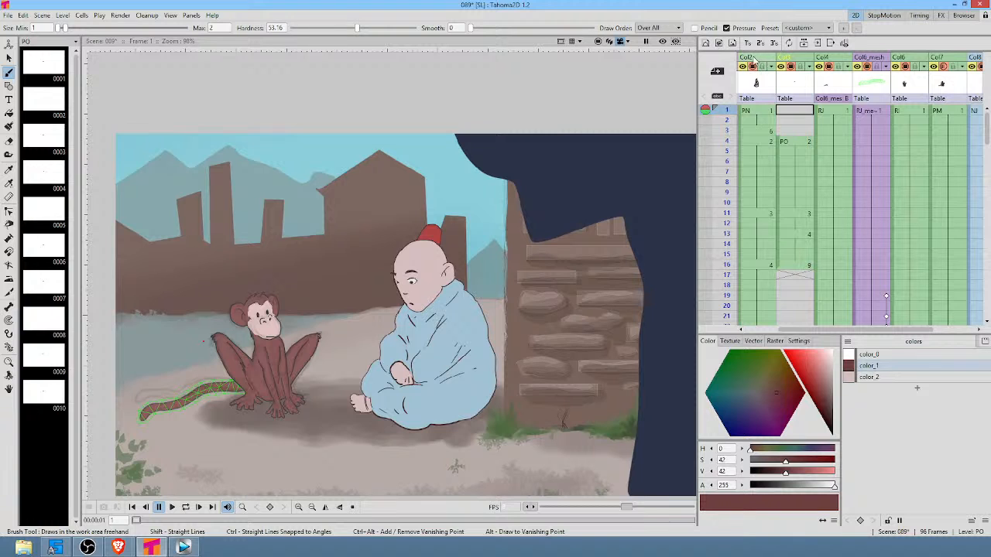
pyautogui.click(756, 60)
pyautogui.click(869, 58)
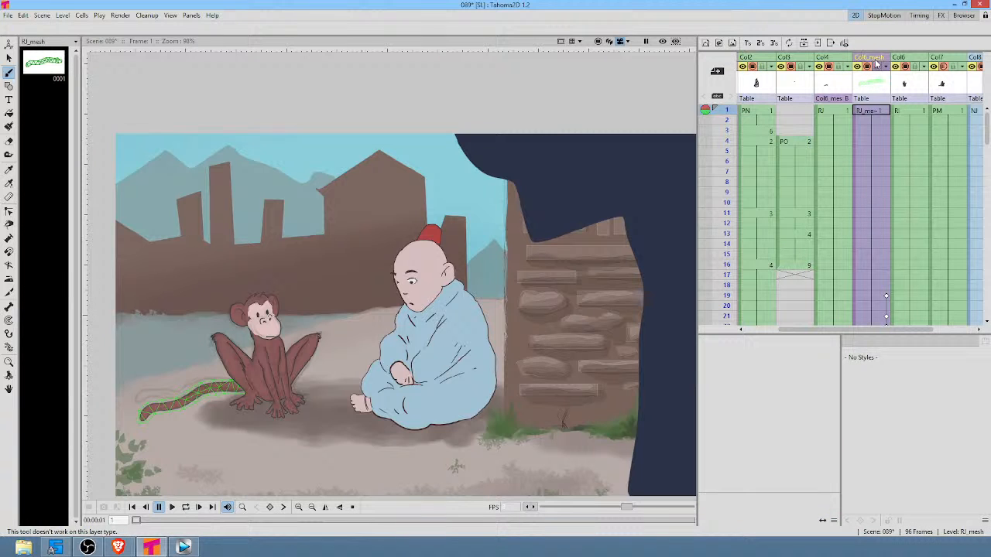
pyautogui.click(755, 88)
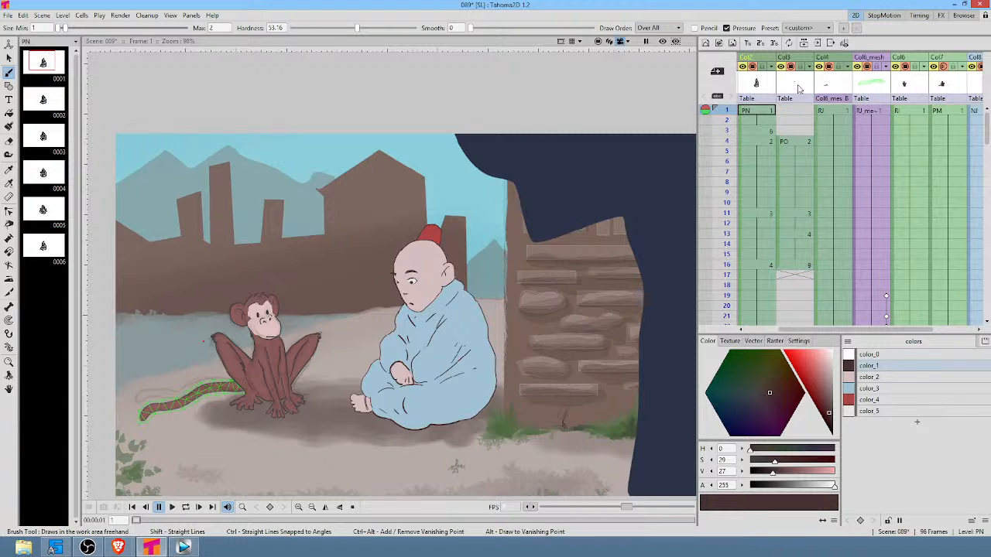
pyautogui.hscroll(-2, 770, 91)
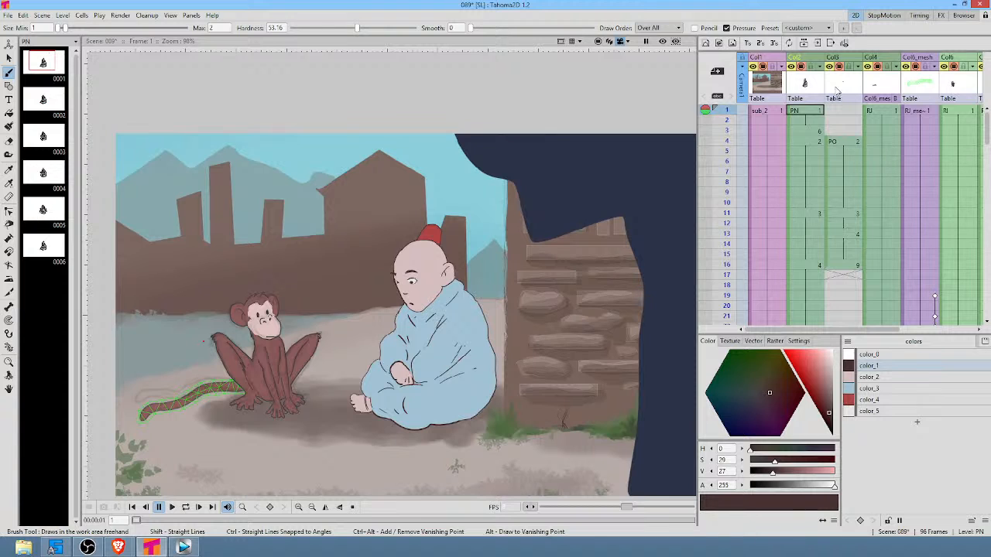
# Hide and show the sub_2 background in Col1 to compare the characters with and without it.
pyautogui.click(762, 88)
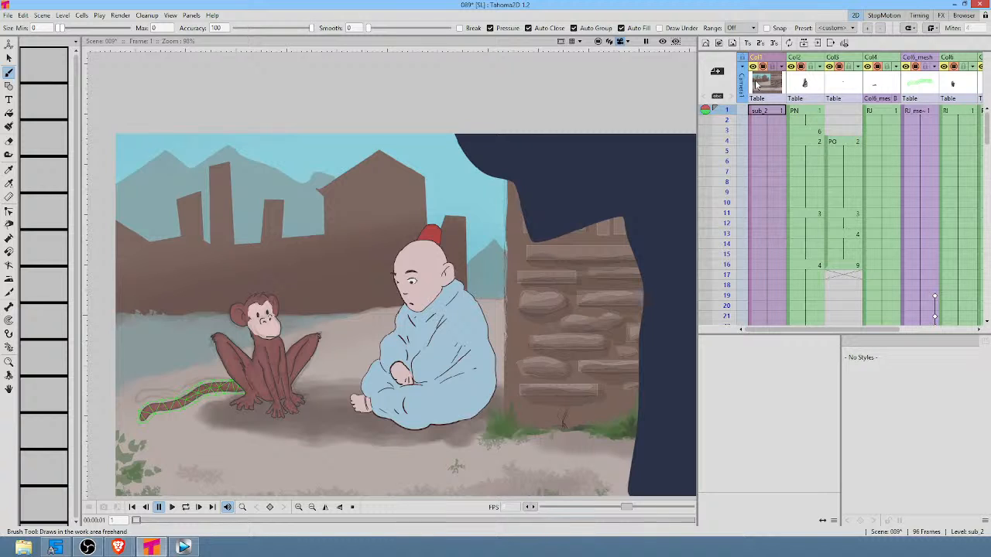
pyautogui.click(805, 82)
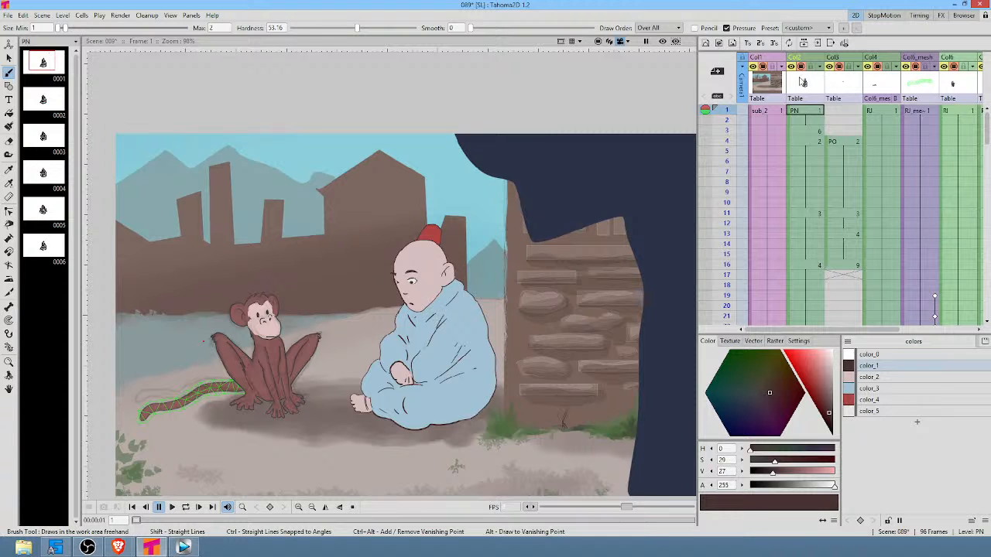
pyautogui.click(754, 62)
pyautogui.click(763, 66)
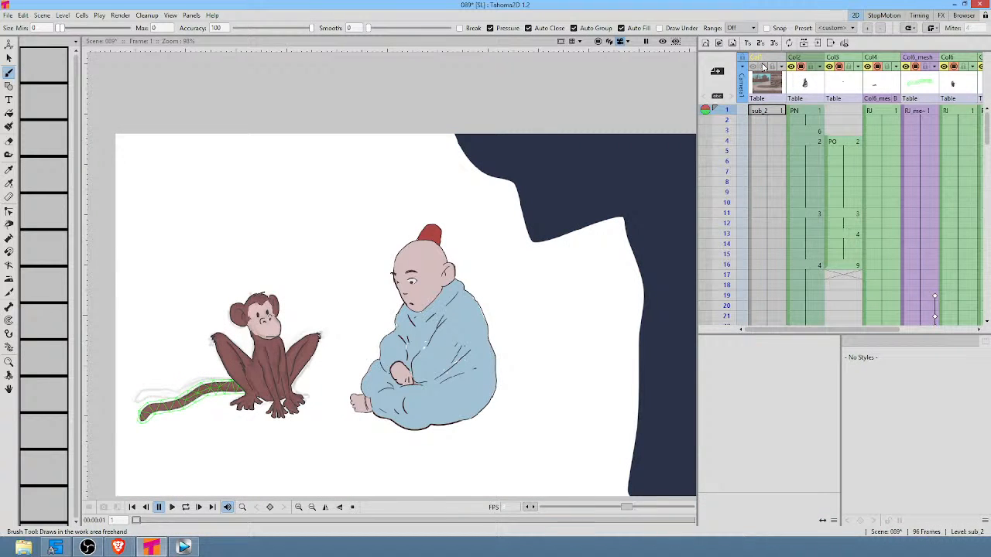
pyautogui.click(761, 67)
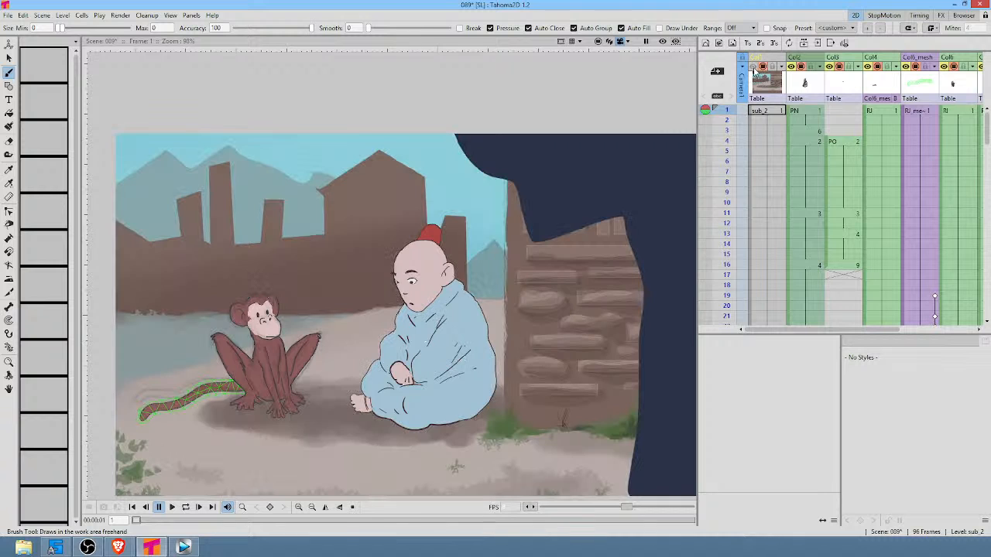
pyautogui.click(754, 68)
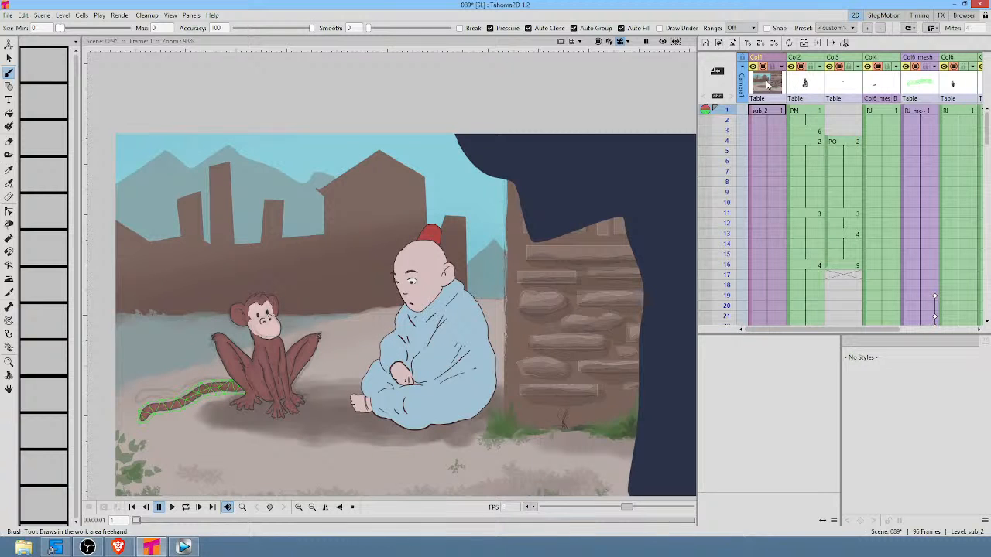
# Open the sub_2 sub-scene once more, return to the main scene, and view the commands available for its column.
pyautogui.doubleClick(766, 85)
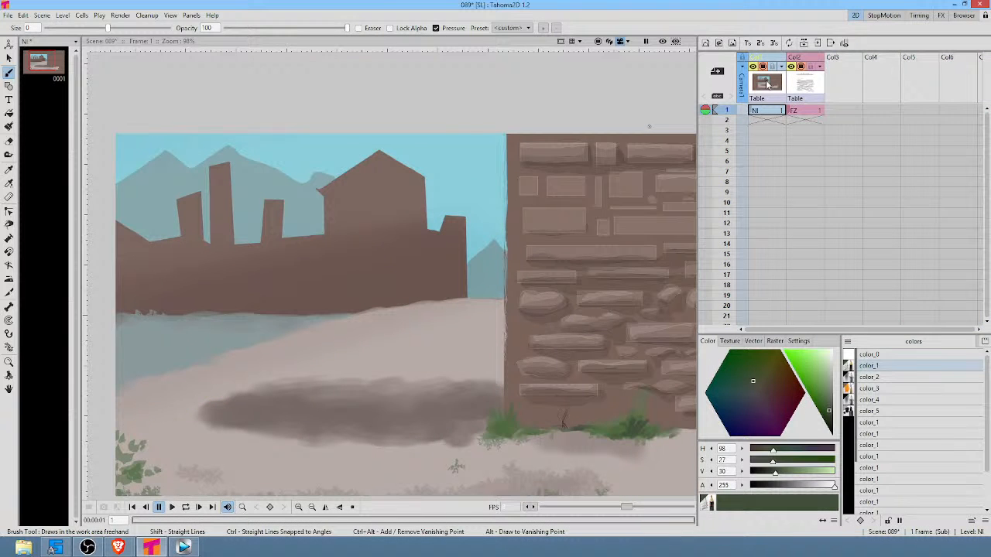
pyautogui.doubleClick(777, 82)
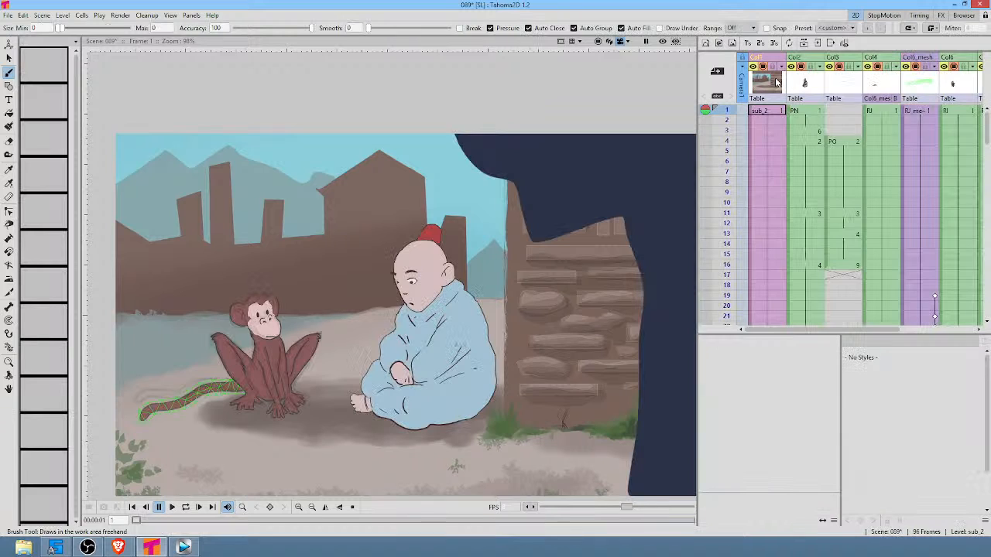
pyautogui.click(763, 82)
pyautogui.rightClick(763, 82)
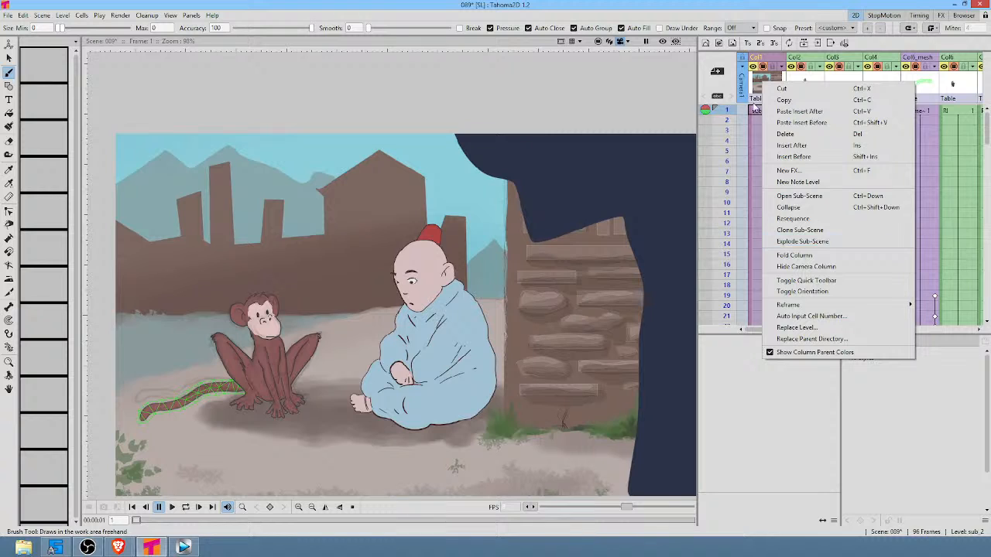
pyautogui.click(756, 86)
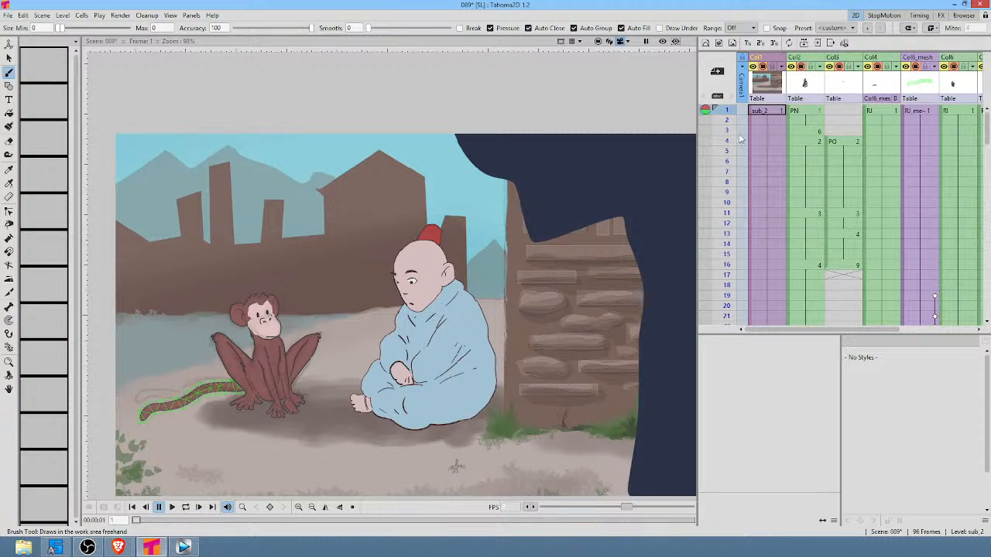
# Review how far sub_2 is exposed through the main scene's last frame, and view the scene at frame 11.
pyautogui.click(755, 110)
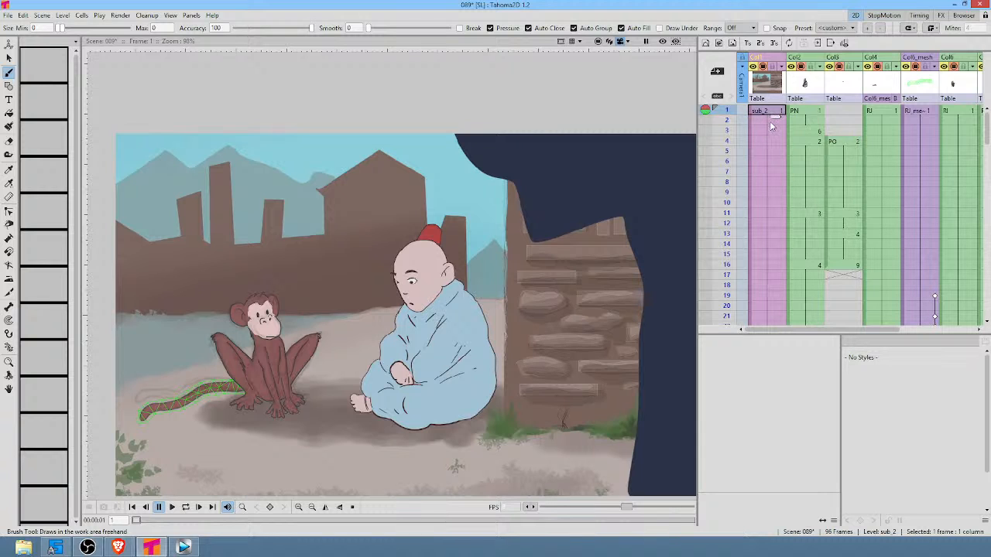
pyautogui.scroll(-10, 771, 133)
pyautogui.scroll(-8, 772, 134)
pyautogui.scroll(20, 767, 121)
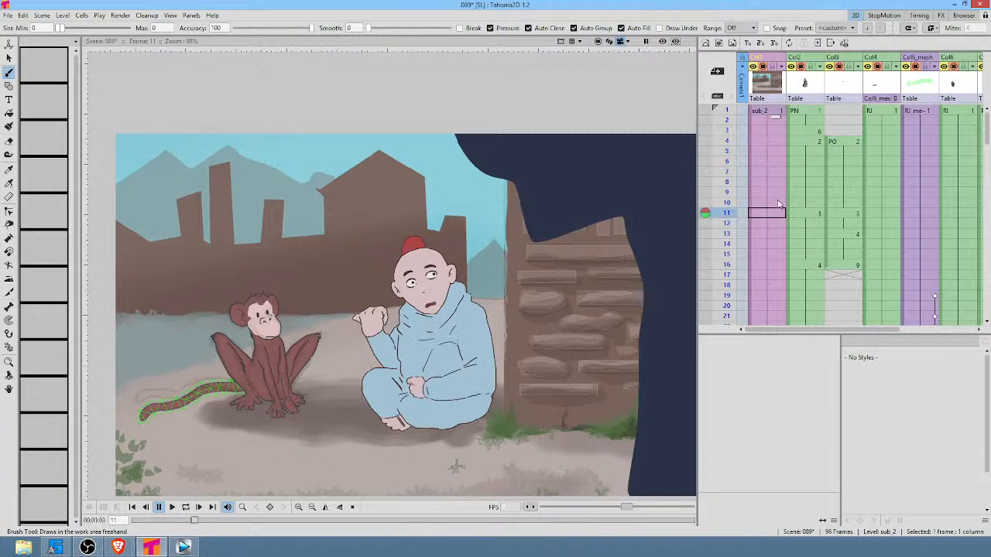
pyautogui.scroll(-10, 780, 189)
pyautogui.scroll(-7, 779, 189)
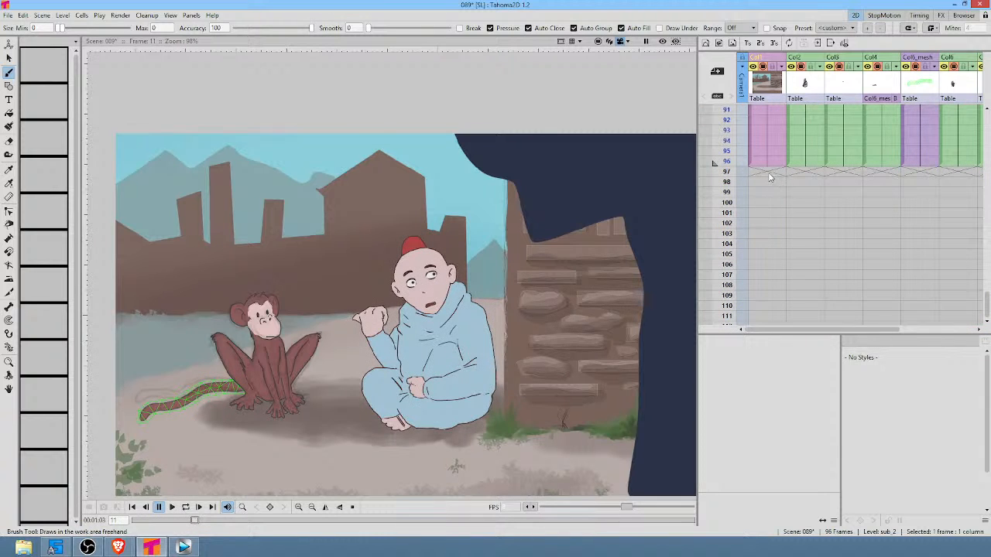
# View frame 97 past the end of the main scene, and compare it with sub_2's first three frames.
pyautogui.click(769, 173)
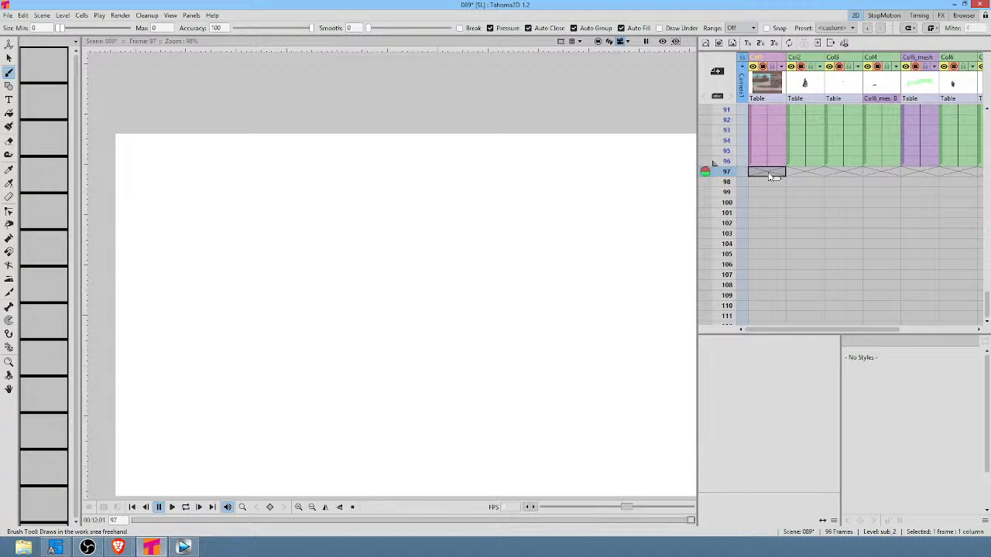
pyautogui.moveTo(713, 121); pyautogui.dragTo(722, 170)
pyautogui.click(760, 178)
pyautogui.click(761, 175)
pyautogui.scroll(-2, 751, 159)
pyautogui.scroll(5, 757, 140)
pyautogui.scroll(10, 757, 139)
pyautogui.click(762, 113)
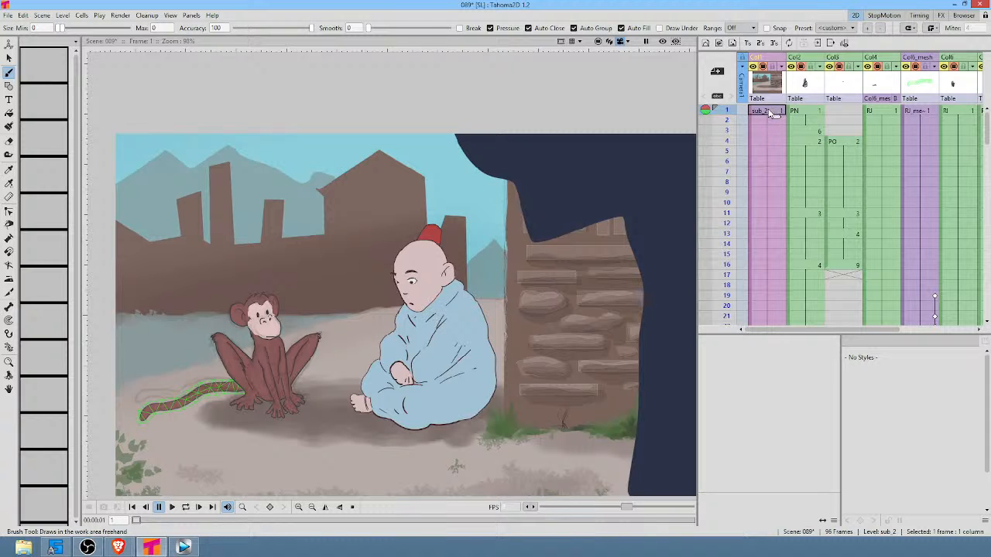
pyautogui.click(766, 121)
pyautogui.click(771, 130)
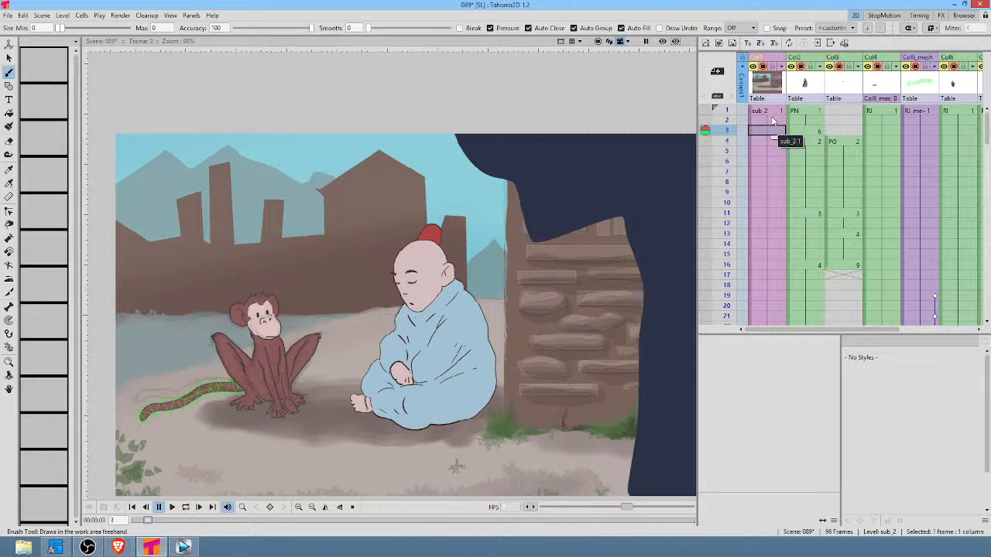
pyautogui.click(775, 113)
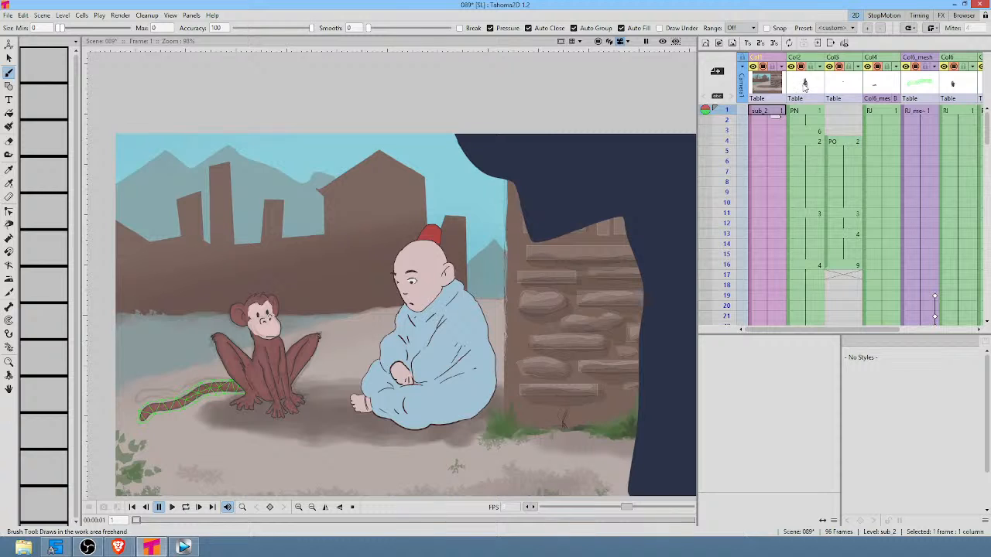
# Inspect the PN, PO, RJ and RJ_mesh columns alongside sub_2 at frame 1 of the main scene.
pyautogui.click(806, 89)
pyautogui.click(840, 82)
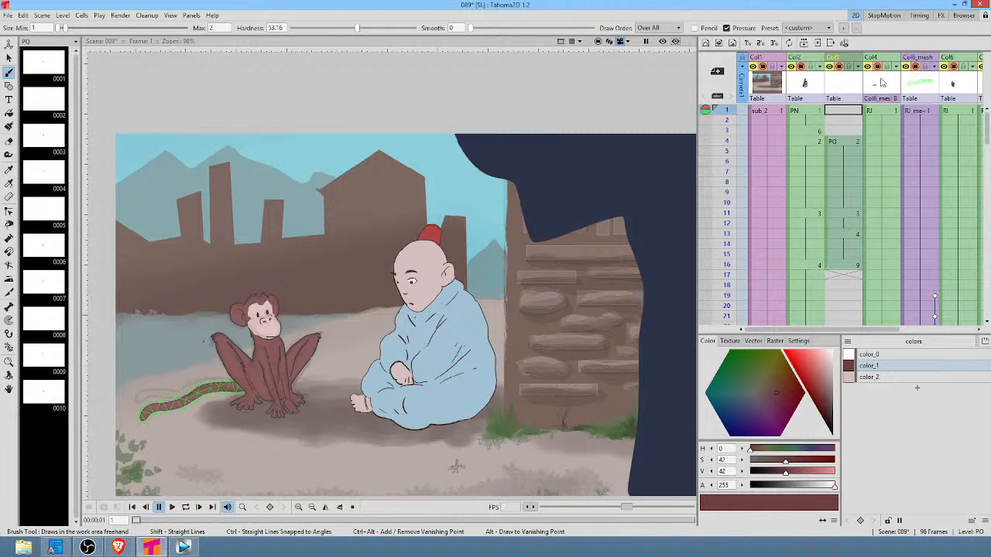
pyautogui.click(886, 83)
pyautogui.click(923, 85)
pyautogui.click(809, 89)
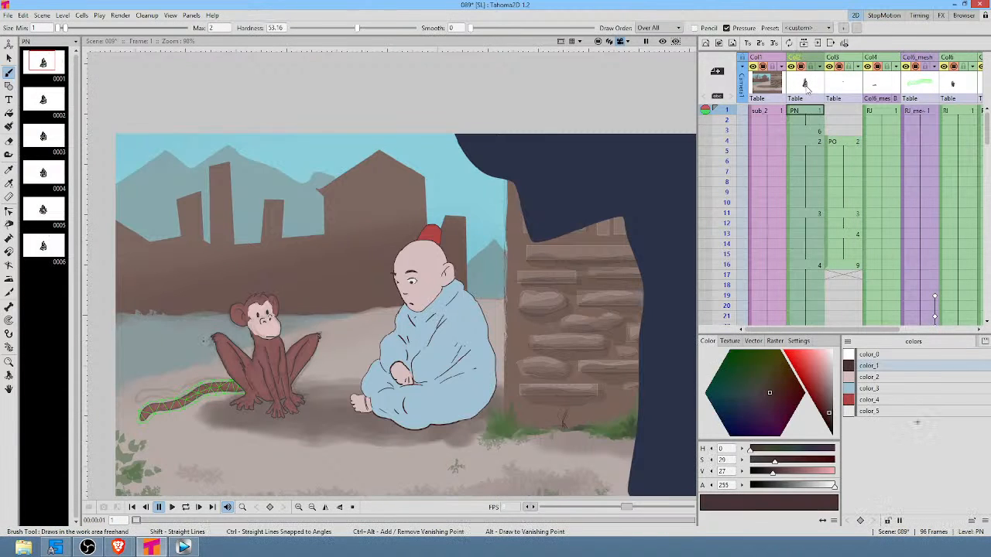
pyautogui.click(777, 112)
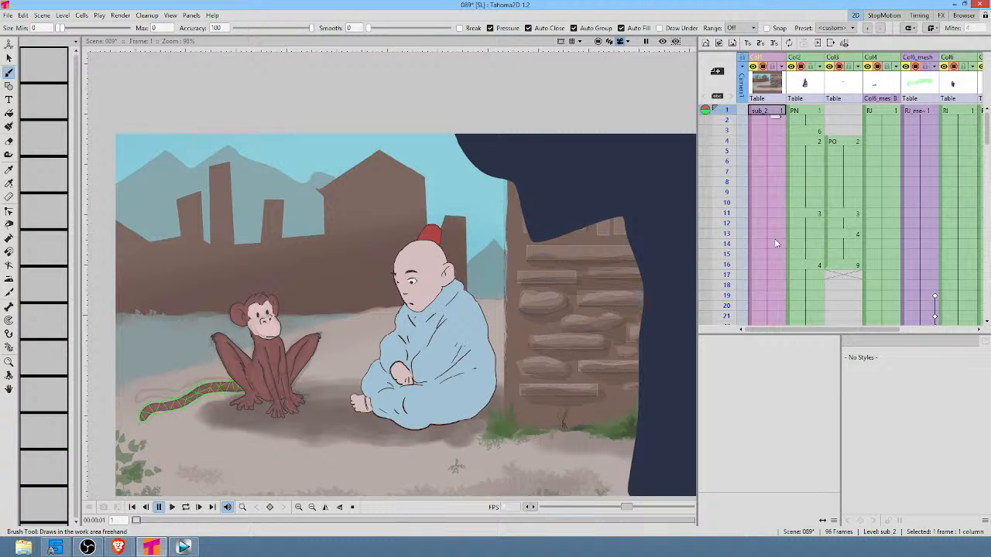
pyautogui.click(799, 111)
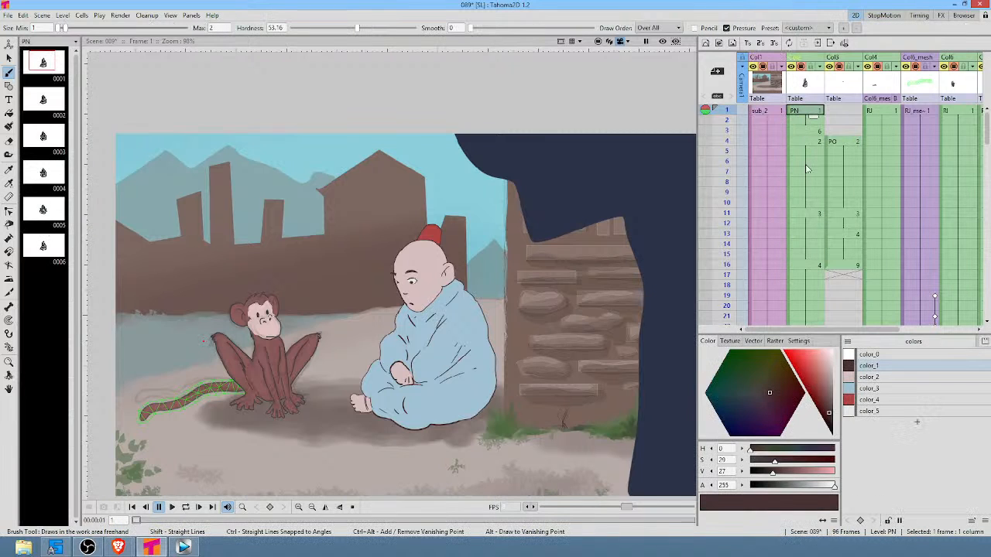
pyautogui.click(843, 112)
pyautogui.click(876, 111)
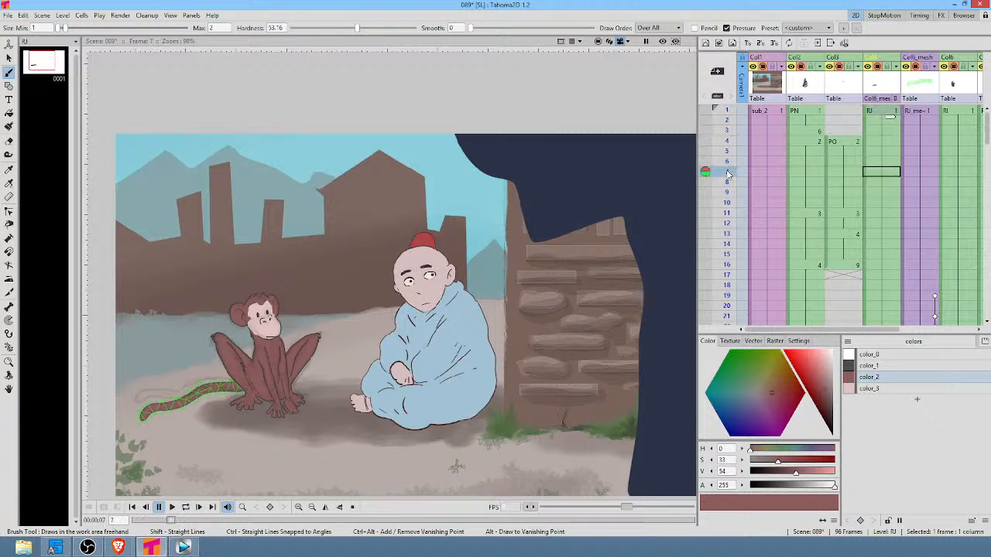
# Review the columns through the scene's final frames, view the scene at frame 83, and return to sub_2's first frame.
pyautogui.scroll(-3, 757, 146)
pyautogui.scroll(-20, 749, 137)
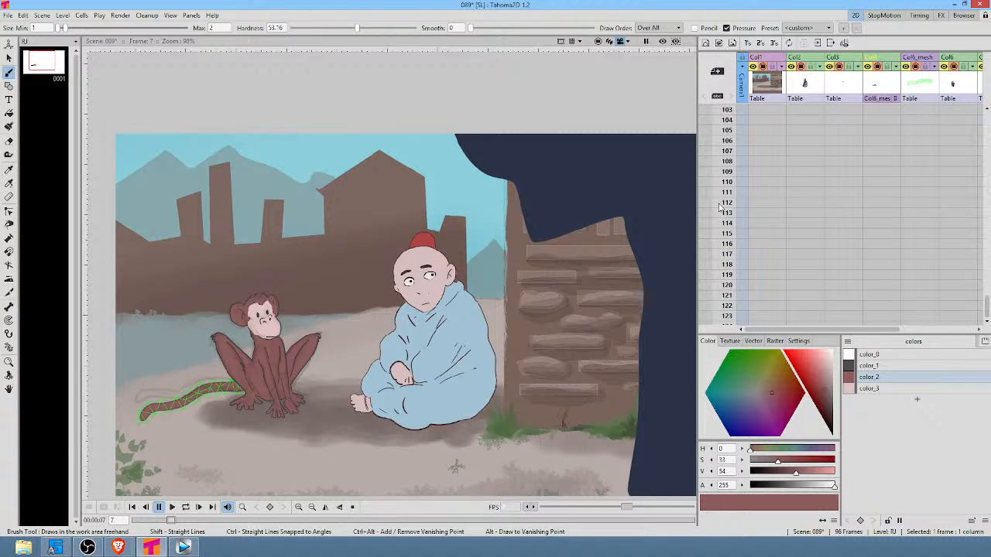
pyautogui.scroll(9, 735, 152)
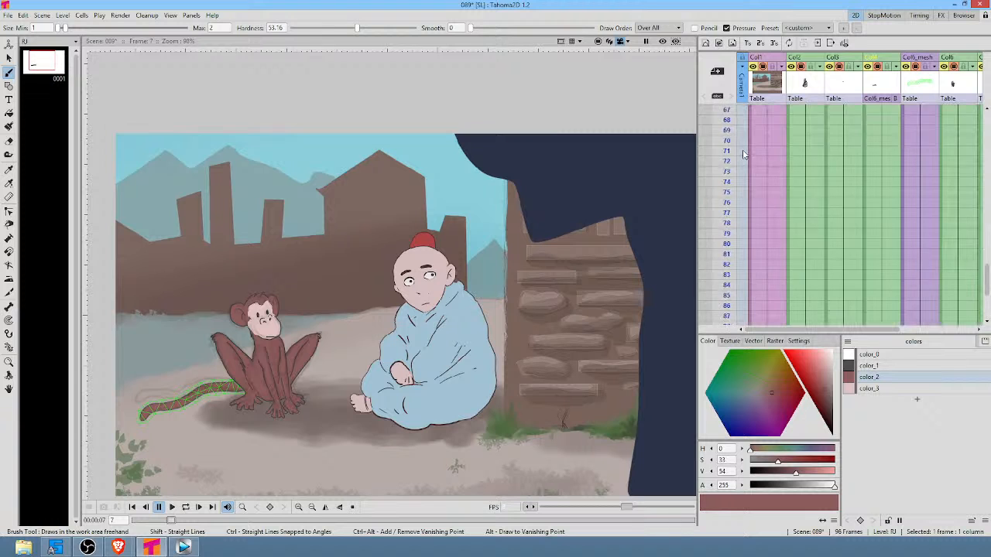
pyautogui.click(727, 130)
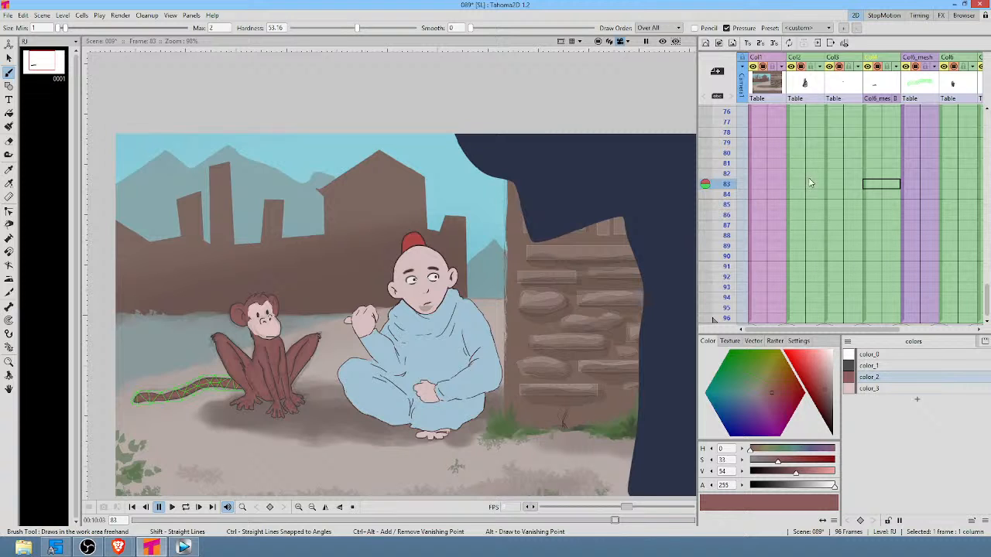
pyautogui.scroll(15, 783, 178)
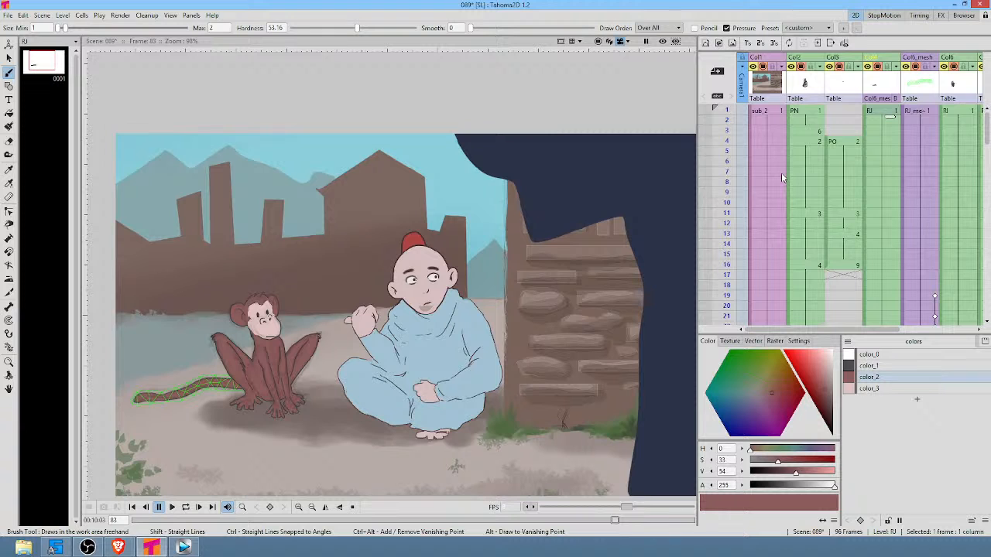
pyautogui.click(773, 113)
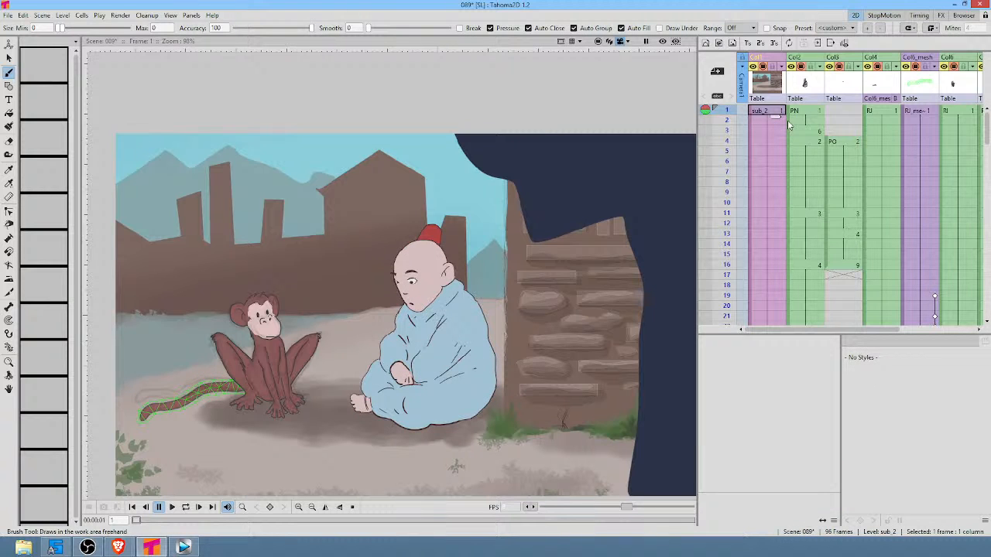
# Scrub the main scene from frame 1 to 9 and step through sub_2's exposure up to frame 6.
pyautogui.click(737, 113)
pyautogui.moveTo(728, 114); pyautogui.dragTo(732, 193)
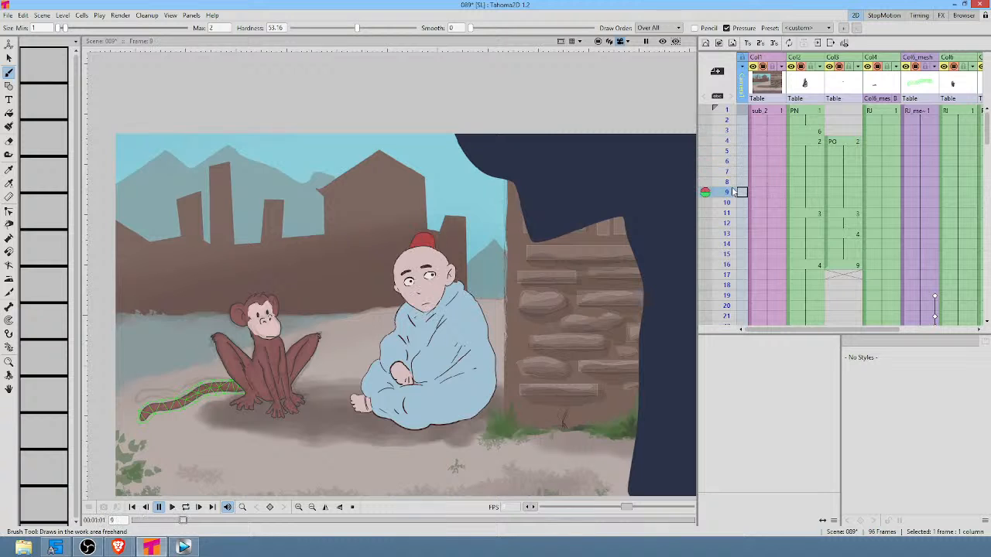
pyautogui.click(728, 113)
pyautogui.click(766, 118)
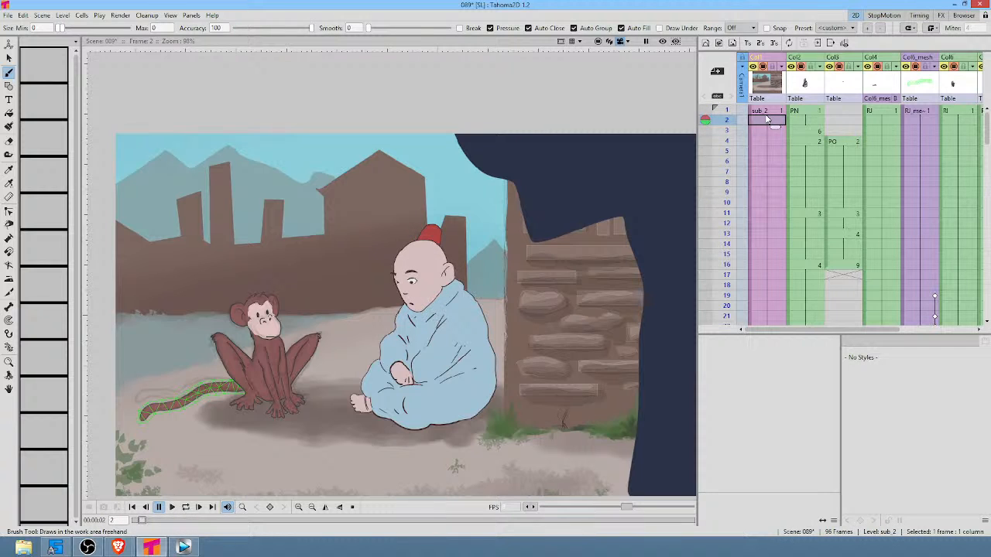
pyautogui.click(767, 131)
pyautogui.click(764, 140)
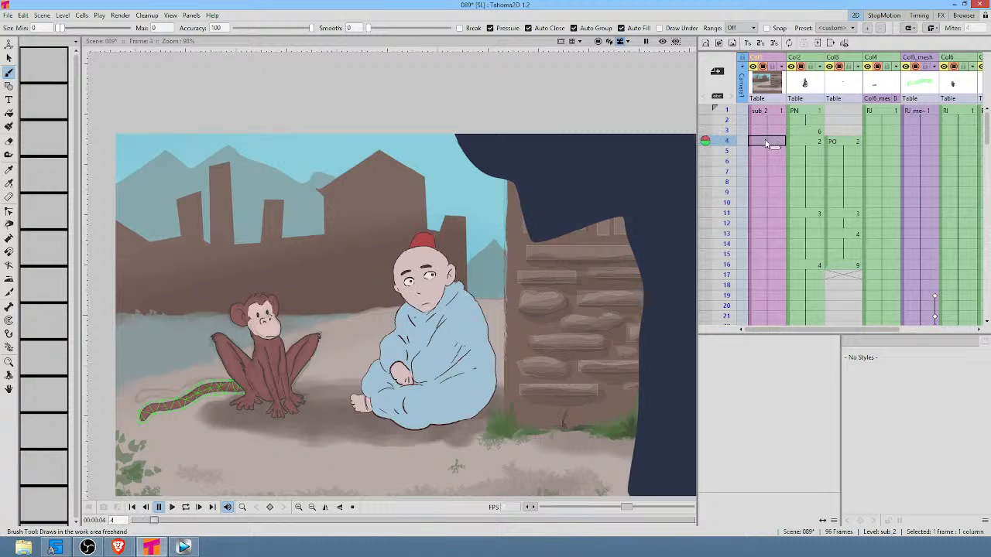
pyautogui.click(763, 160)
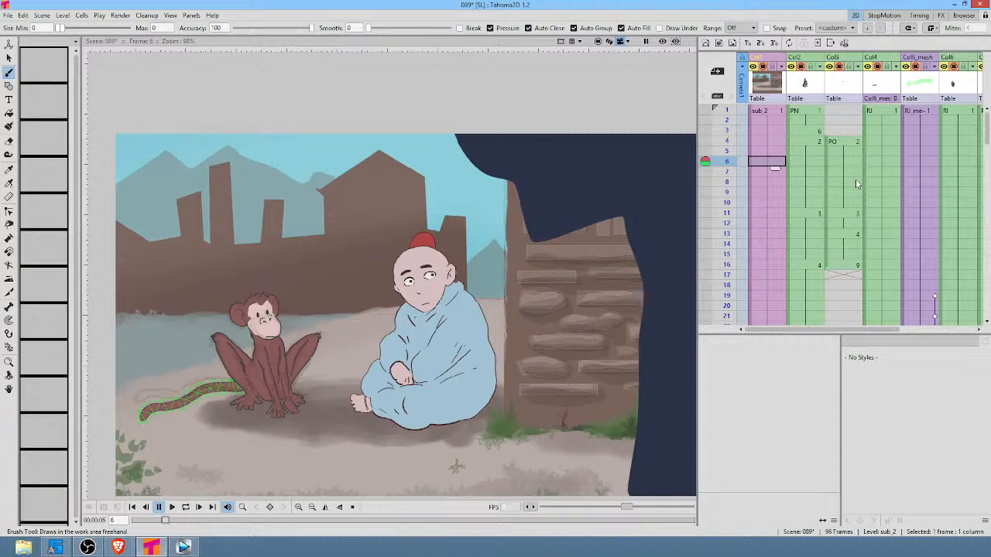
pyautogui.click(771, 110)
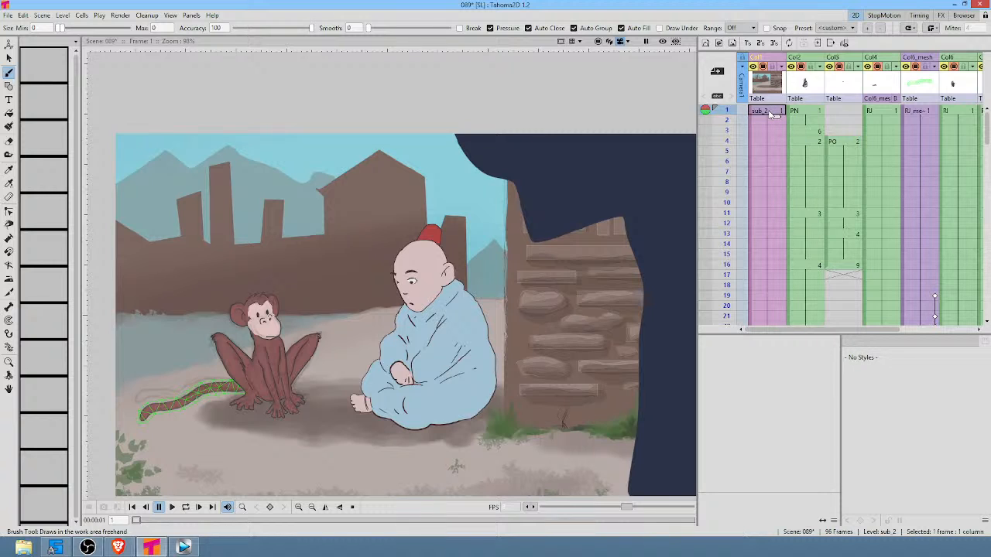
# Save all changes to scene 089 and create a new scene.
pyautogui.click(8, 16)
pyautogui.click(25, 52)
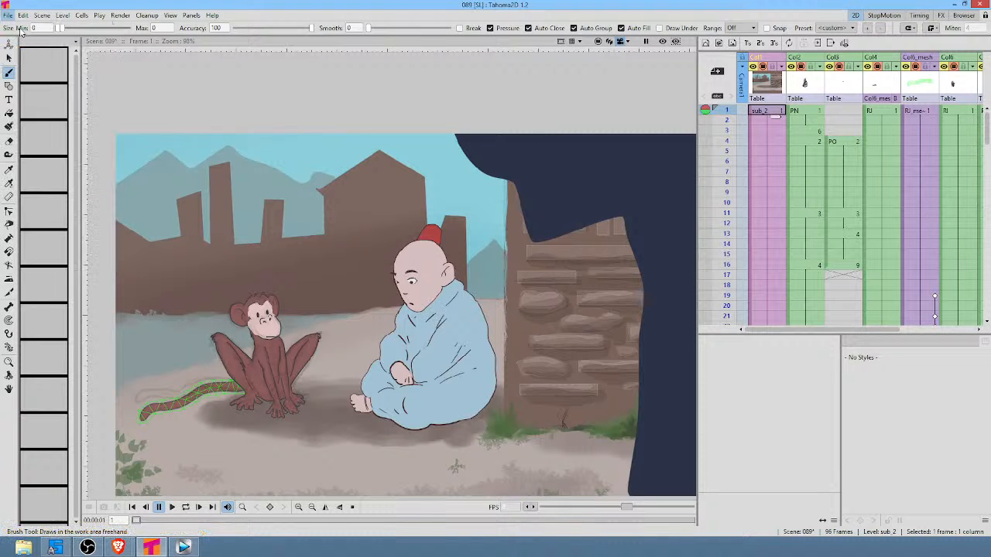
pyautogui.click(11, 17)
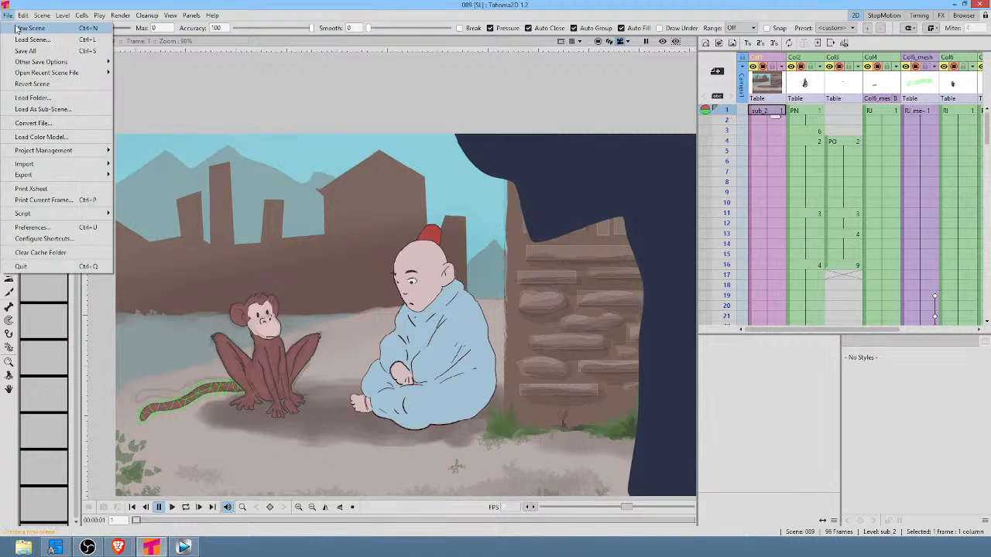
pyautogui.press('Escape')
pyautogui.hotkey('ctrl', 'n')
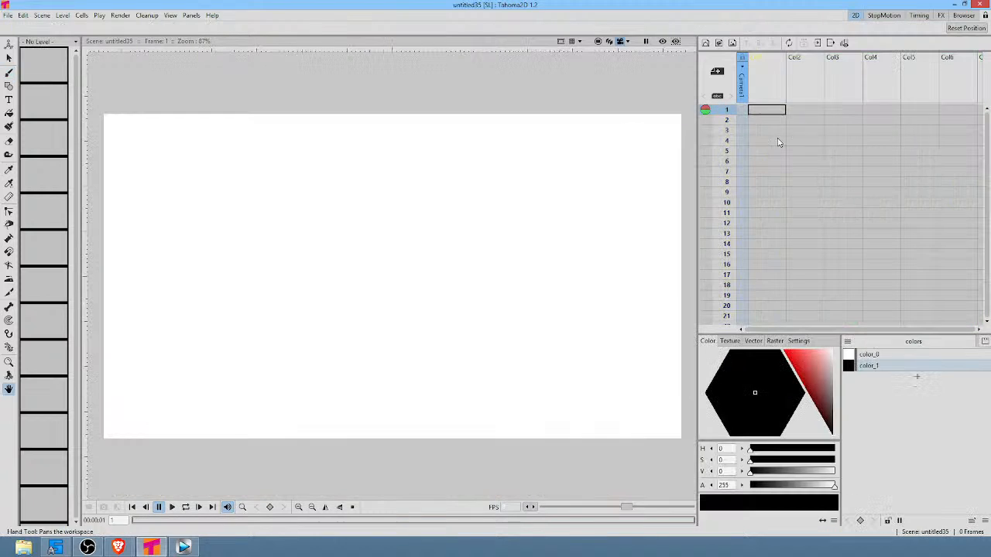
# Draw a short diagonal brush line on frame 1 of Col1, and assign the charcoal raster style to color_1.
pyautogui.click(774, 115)
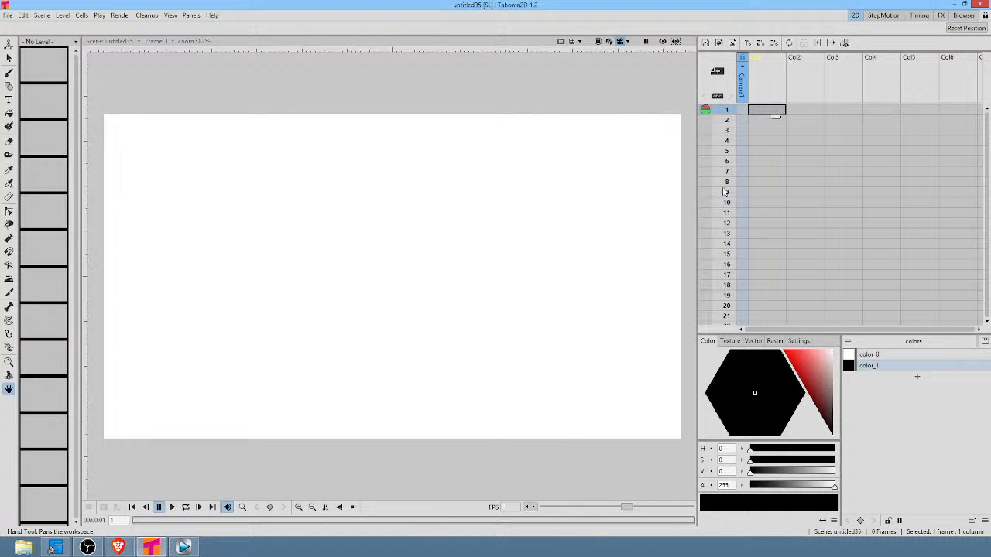
pyautogui.press('b')
pyautogui.moveTo(622, 143); pyautogui.dragTo(596, 195)
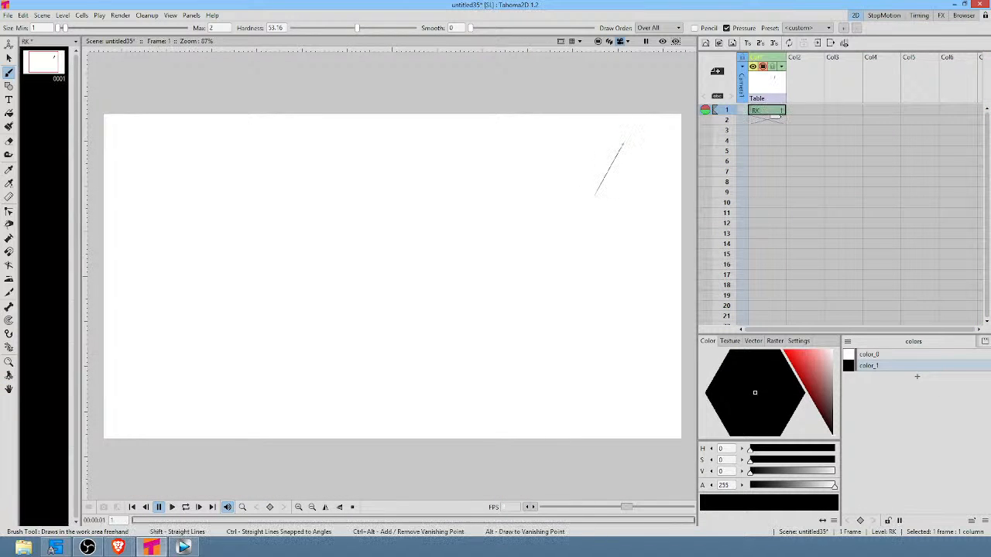
pyautogui.click(774, 341)
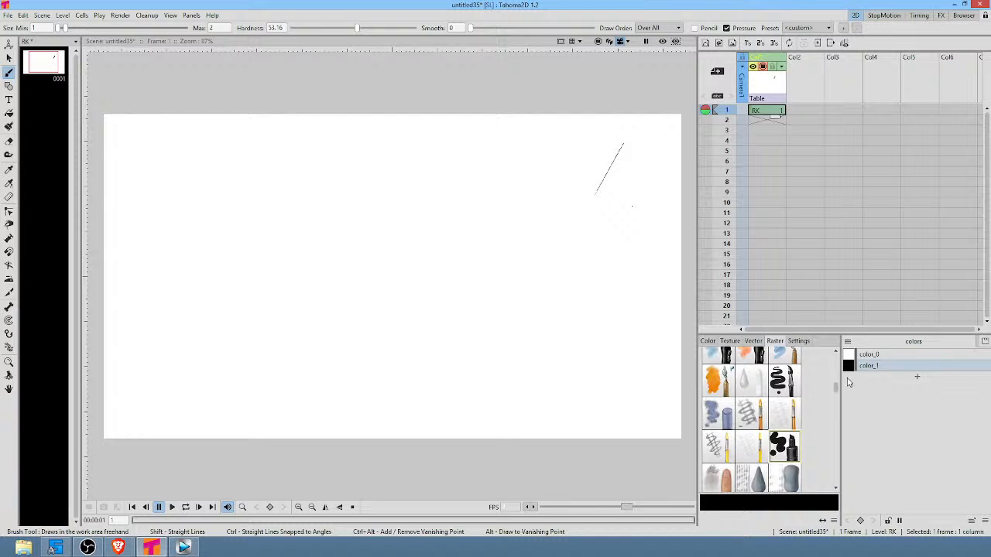
pyautogui.moveTo(836, 387); pyautogui.dragTo(836, 357)
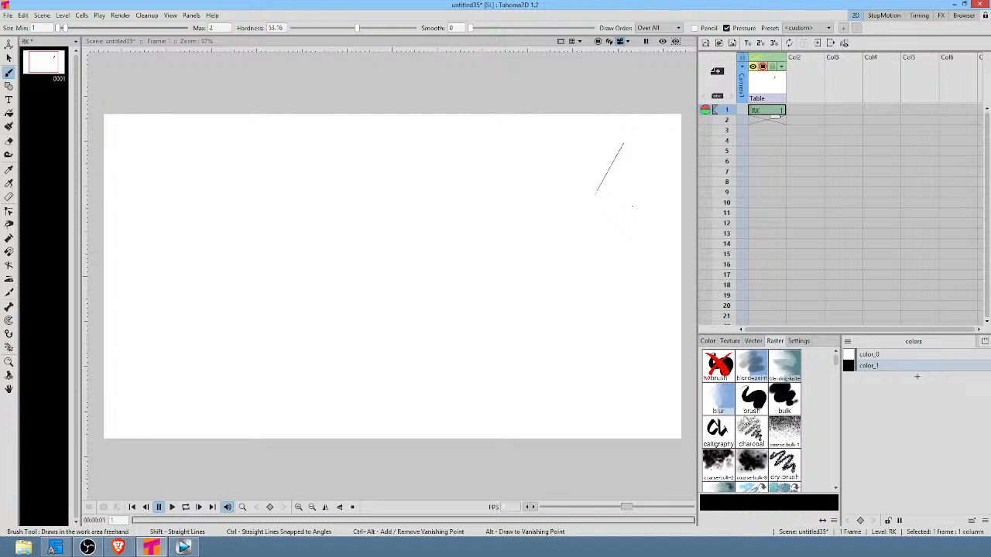
pyautogui.click(757, 436)
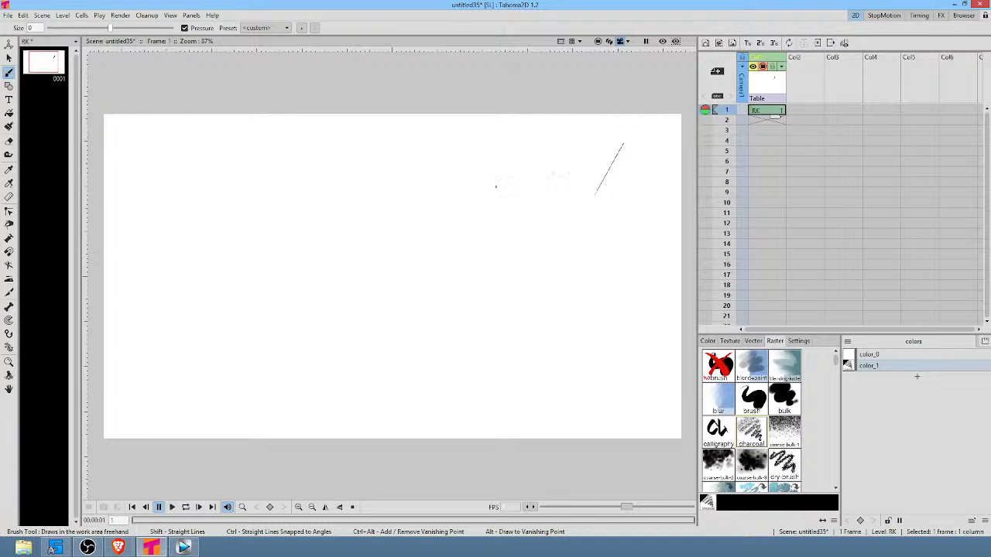
# Sketch a rough head with two eyes and a mouth on frame 1 in charcoal.
pyautogui.moveTo(437, 171)
pyautogui.mouseDown()
pyautogui.moveTo(551, 194)
pyautogui.moveTo(509, 315)
pyautogui.moveTo(447, 145)
pyautogui.moveTo(519, 129)
pyautogui.moveTo(567, 280)
pyautogui.moveTo(453, 308)
pyautogui.moveTo(462, 146)
pyautogui.moveTo(466, 237)
pyautogui.moveTo(441, 243)
pyautogui.mouseUp()
pyautogui.moveTo(534, 212)
pyautogui.mouseDown()
pyautogui.moveTo(499, 219)
pyautogui.moveTo(495, 235)
pyautogui.mouseUp()
pyautogui.moveTo(505, 291); pyautogui.dragTo(516, 277)
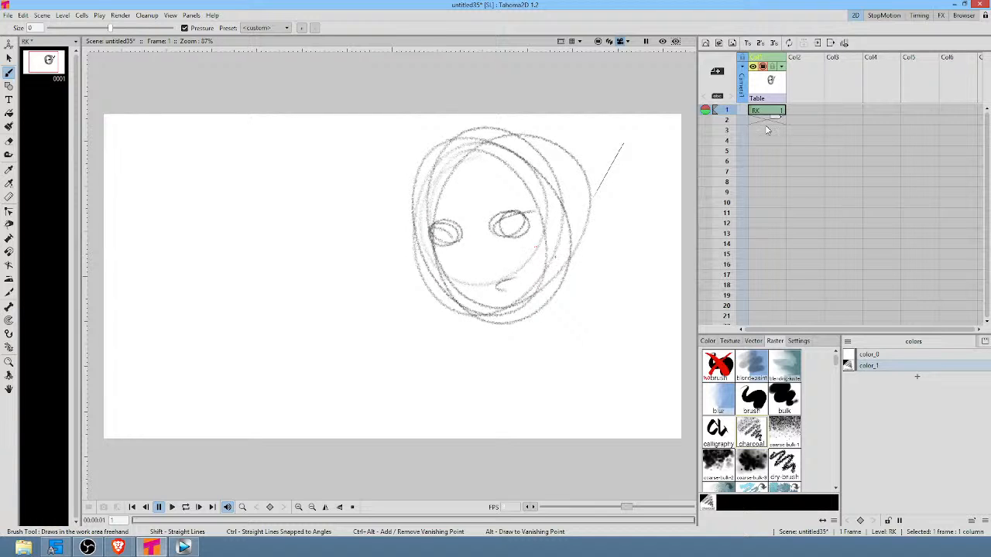
# Sketch a rough charcoal figure in the left half of a new drawing on frame 2.
pyautogui.press('.')
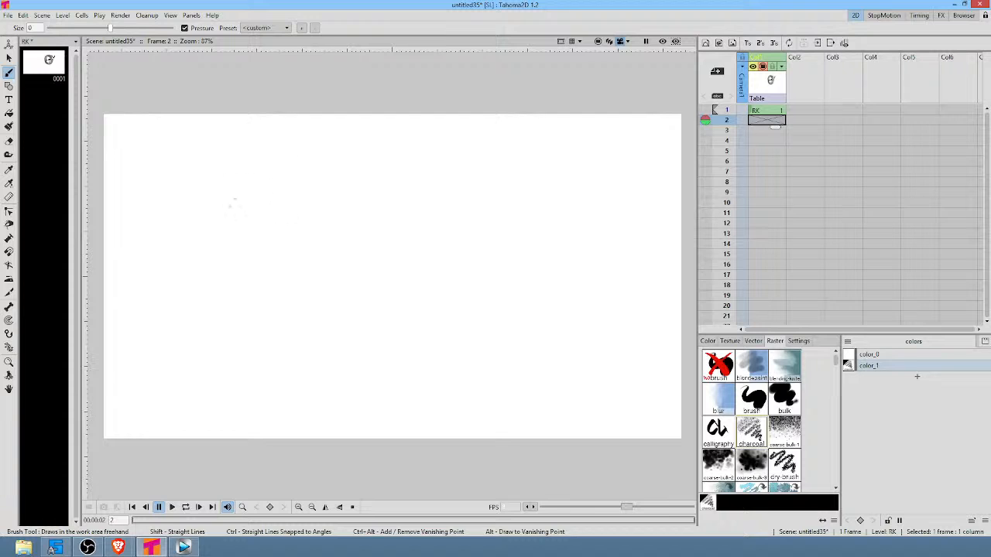
pyautogui.moveTo(267, 197)
pyautogui.mouseDown()
pyautogui.moveTo(250, 236)
pyautogui.moveTo(269, 262)
pyautogui.moveTo(218, 282)
pyautogui.moveTo(306, 275)
pyautogui.moveTo(232, 249)
pyautogui.moveTo(218, 290)
pyautogui.moveTo(299, 313)
pyautogui.moveTo(308, 344)
pyautogui.moveTo(295, 253)
pyautogui.moveTo(317, 324)
pyautogui.moveTo(213, 391)
pyautogui.moveTo(247, 265)
pyautogui.moveTo(280, 338)
pyautogui.mouseUp()
pyautogui.moveTo(230, 242)
pyautogui.mouseDown()
pyautogui.moveTo(204, 327)
pyautogui.moveTo(187, 342)
pyautogui.mouseUp()
pyautogui.moveTo(222, 252); pyautogui.dragTo(208, 288)
pyautogui.moveTo(305, 250); pyautogui.dragTo(320, 338)
# Sketch a ground line and two small standing figures on frame 3 in charcoal.
pyautogui.click(771, 134)
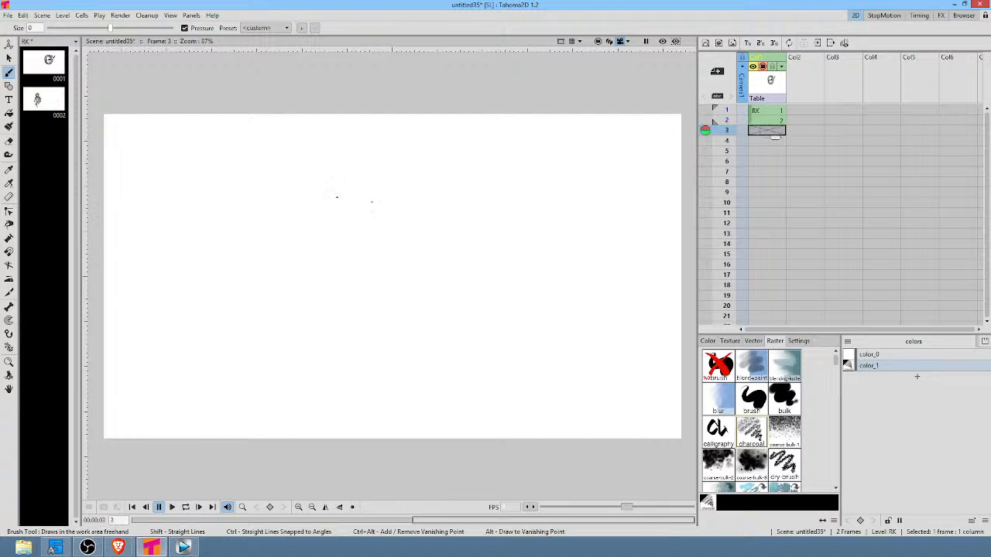
pyautogui.moveTo(169, 325)
pyautogui.mouseDown()
pyautogui.moveTo(625, 311)
pyautogui.moveTo(636, 302)
pyautogui.mouseUp()
pyautogui.moveTo(422, 287); pyautogui.dragTo(522, 289)
pyautogui.moveTo(302, 249)
pyautogui.mouseDown()
pyautogui.moveTo(347, 214)
pyautogui.moveTo(328, 294)
pyautogui.mouseUp()
pyautogui.moveTo(340, 233); pyautogui.dragTo(334, 300)
pyautogui.moveTo(461, 206)
pyautogui.mouseDown()
pyautogui.moveTo(477, 219)
pyautogui.moveTo(464, 207)
pyautogui.mouseUp()
pyautogui.moveTo(468, 218); pyautogui.dragTo(481, 289)
pyautogui.moveTo(475, 220); pyautogui.dragTo(482, 288)
pyautogui.moveTo(496, 251); pyautogui.dragTo(486, 269)
# Add horizontal ground lines, tall vertical posts and draped curves around the two figures on frame 3.
pyautogui.moveTo(172, 280)
pyautogui.mouseDown()
pyautogui.moveTo(661, 271)
pyautogui.moveTo(631, 263)
pyautogui.mouseUp()
pyautogui.moveTo(184, 263); pyautogui.dragTo(574, 245)
pyautogui.moveTo(179, 294); pyautogui.dragTo(606, 272)
pyautogui.moveTo(200, 321); pyautogui.dragTo(317, 308)
pyautogui.moveTo(215, 139); pyautogui.dragTo(231, 307)
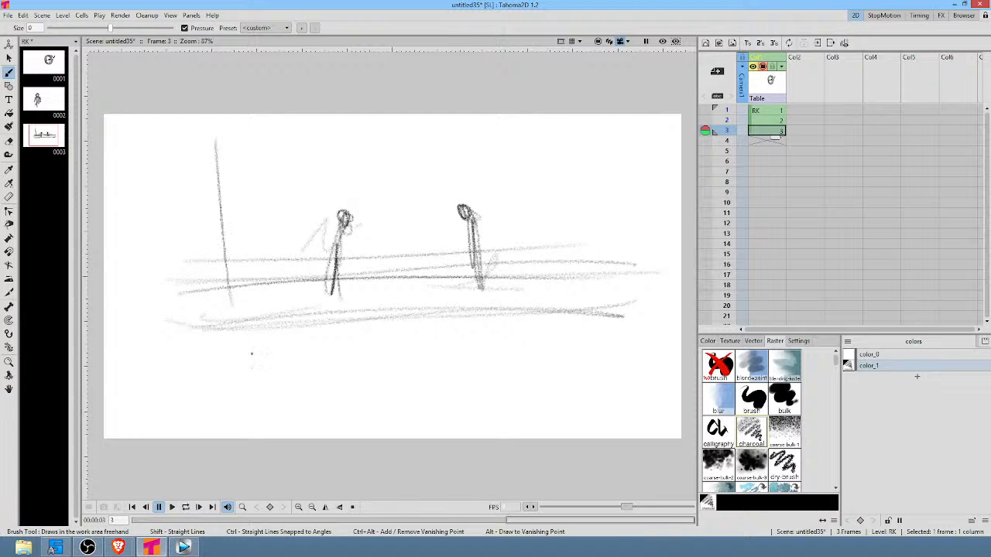
pyautogui.moveTo(399, 118); pyautogui.dragTo(400, 262)
pyautogui.moveTo(619, 116)
pyautogui.mouseDown()
pyautogui.moveTo(625, 280)
pyautogui.moveTo(419, 115)
pyautogui.moveTo(189, 116)
pyautogui.mouseUp()
# Sketch two large rounded shapes with small details on frame 4, one at mid-left and one at the upper right.
pyautogui.press('.')
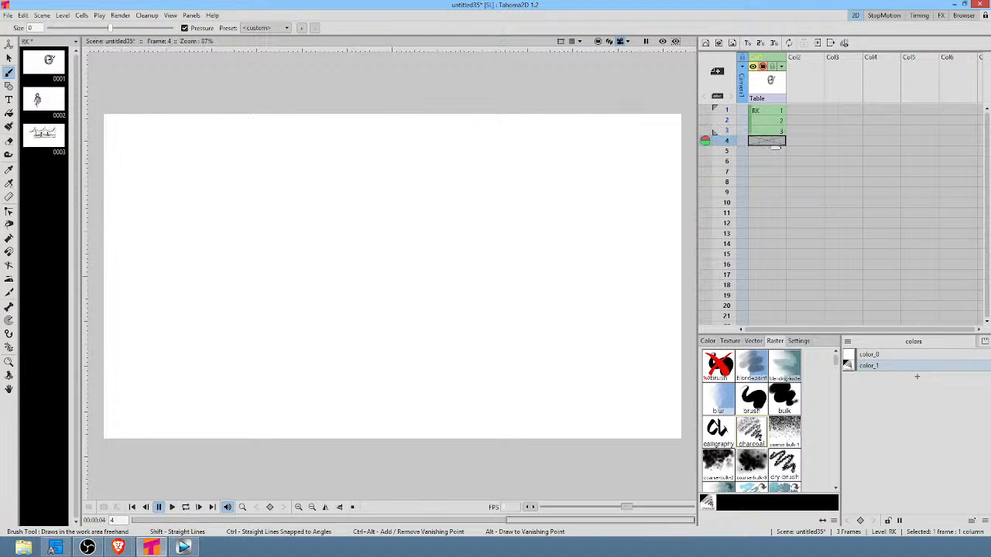
pyautogui.moveTo(389, 216)
pyautogui.mouseDown()
pyautogui.moveTo(328, 199)
pyautogui.moveTo(210, 271)
pyautogui.moveTo(213, 261)
pyautogui.mouseUp()
pyautogui.moveTo(622, 158)
pyautogui.mouseDown()
pyautogui.moveTo(591, 137)
pyautogui.moveTo(508, 205)
pyautogui.moveTo(667, 139)
pyautogui.moveTo(611, 116)
pyautogui.mouseUp()
pyautogui.moveTo(304, 243); pyautogui.dragTo(322, 231)
pyautogui.moveTo(406, 183)
pyautogui.mouseDown()
pyautogui.moveTo(390, 174)
pyautogui.moveTo(386, 209)
pyautogui.mouseUp()
pyautogui.moveTo(501, 128); pyautogui.dragTo(531, 130)
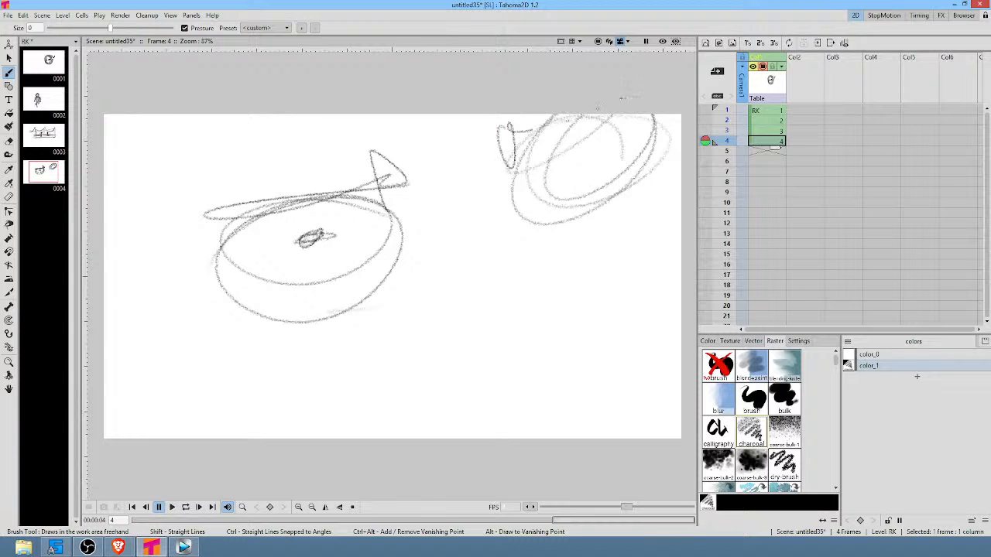
pyautogui.moveTo(446, 193); pyautogui.dragTo(410, 261)
# Sketch a rough charcoal composition on frame 5, with shapes at the lower left and tall strokes near the centre.
pyautogui.press('.')
pyautogui.moveTo(298, 251)
pyautogui.mouseDown()
pyautogui.moveTo(288, 325)
pyautogui.moveTo(325, 278)
pyautogui.moveTo(271, 295)
pyautogui.moveTo(252, 337)
pyautogui.mouseUp()
pyautogui.moveTo(407, 325); pyautogui.dragTo(466, 388)
pyautogui.moveTo(405, 323)
pyautogui.mouseDown()
pyautogui.moveTo(464, 387)
pyautogui.moveTo(416, 373)
pyautogui.moveTo(438, 339)
pyautogui.mouseUp()
pyautogui.moveTo(268, 438); pyautogui.dragTo(280, 381)
pyautogui.moveTo(341, 338); pyautogui.dragTo(378, 304)
pyautogui.moveTo(424, 192)
pyautogui.mouseDown()
pyautogui.moveTo(407, 234)
pyautogui.moveTo(462, 167)
pyautogui.moveTo(458, 144)
pyautogui.moveTo(467, 141)
pyautogui.mouseUp()
pyautogui.moveTo(456, 144)
pyautogui.mouseDown()
pyautogui.moveTo(463, 171)
pyautogui.moveTo(439, 225)
pyautogui.moveTo(416, 233)
pyautogui.mouseUp()
pyautogui.moveTo(457, 186); pyautogui.dragTo(410, 237)
pyautogui.moveTo(453, 211)
pyautogui.mouseDown()
pyautogui.moveTo(431, 224)
pyautogui.moveTo(383, 302)
pyautogui.moveTo(418, 242)
pyautogui.moveTo(356, 425)
pyautogui.mouseUp()
pyautogui.moveTo(448, 438); pyautogui.dragTo(475, 250)
pyautogui.moveTo(461, 295)
pyautogui.mouseDown()
pyautogui.moveTo(489, 262)
pyautogui.moveTo(496, 271)
pyautogui.mouseUp()
# Select the whole two-figure drawing on frame 3 and move it lower within the frame.
pyautogui.click(767, 161)
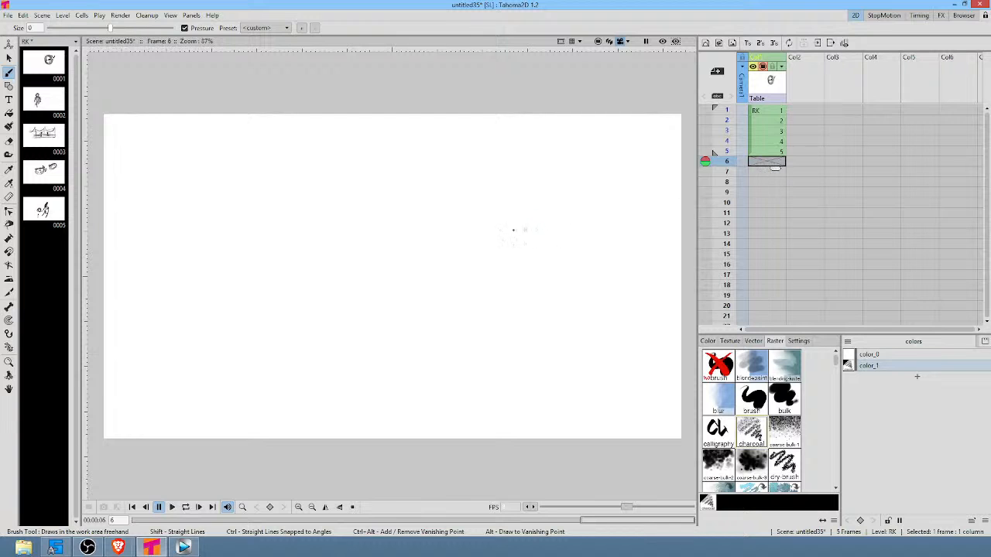
pyautogui.click(782, 130)
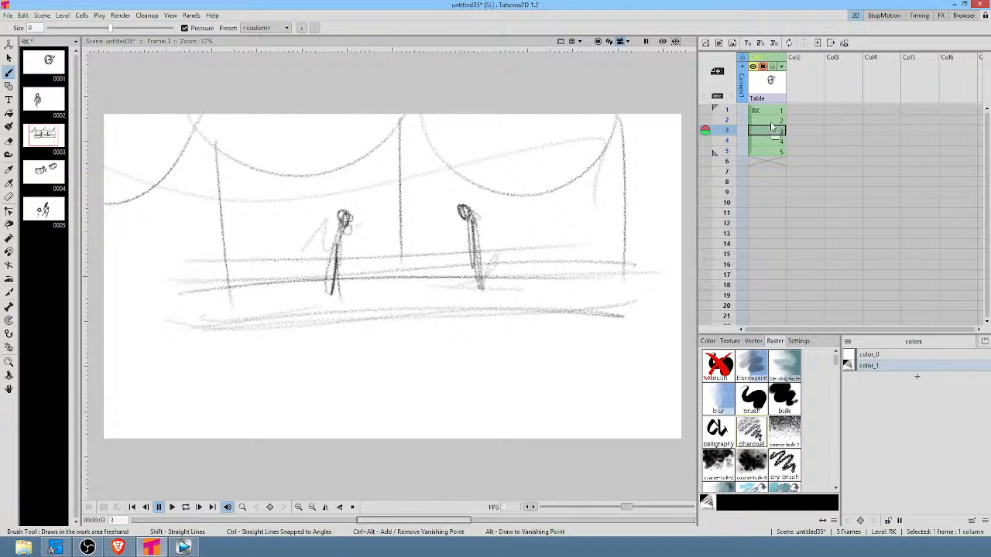
pyautogui.press('s')
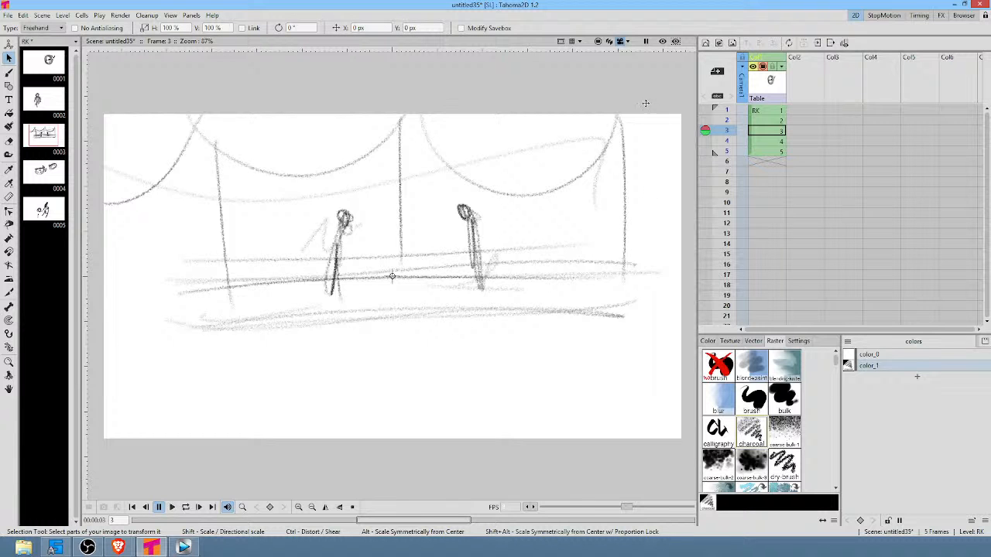
pyautogui.moveTo(631, 88)
pyautogui.mouseDown()
pyautogui.moveTo(543, 223)
pyautogui.moveTo(541, 160)
pyautogui.moveTo(591, 148)
pyautogui.moveTo(557, 173)
pyautogui.moveTo(474, 171)
pyautogui.moveTo(484, 169)
pyautogui.mouseUp()
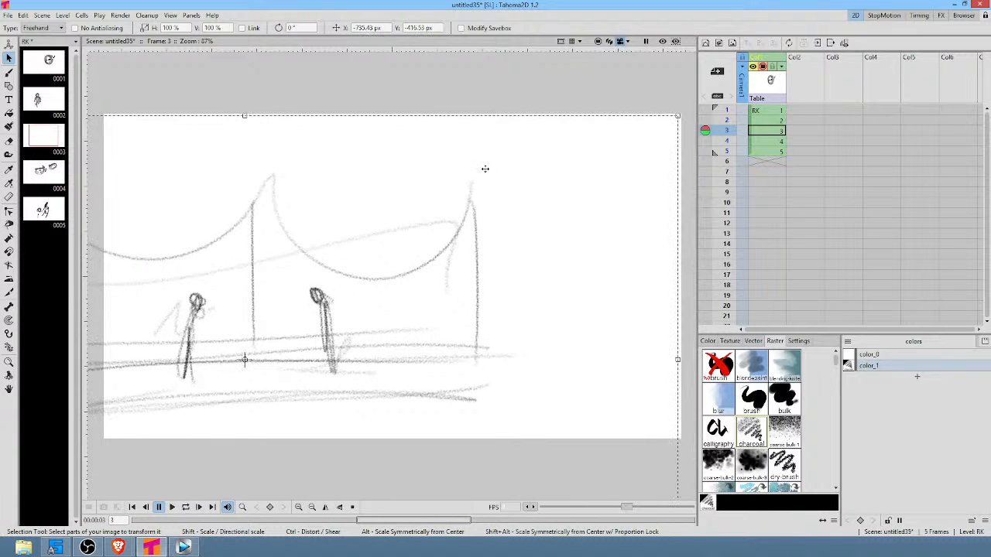
pyautogui.scroll(-2, 502, 167)
pyautogui.moveTo(327, 232)
pyautogui.mouseDown()
pyautogui.moveTo(508, 206)
pyautogui.moveTo(448, 219)
pyautogui.mouseUp()
pyautogui.click(522, 88)
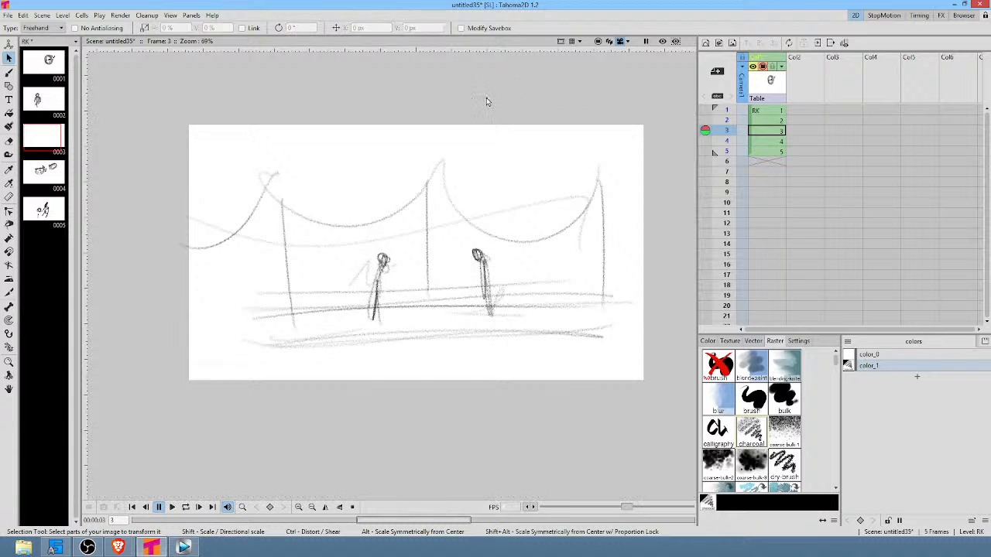
# Copy the two-figure drawing from frame 3 onto a cleared drawing on frame 6 and add an outstretched arm to the left figure.
pyautogui.moveTo(530, 96)
pyautogui.mouseDown()
pyautogui.moveTo(277, 99)
pyautogui.moveTo(583, 384)
pyautogui.moveTo(486, 114)
pyautogui.mouseUp()
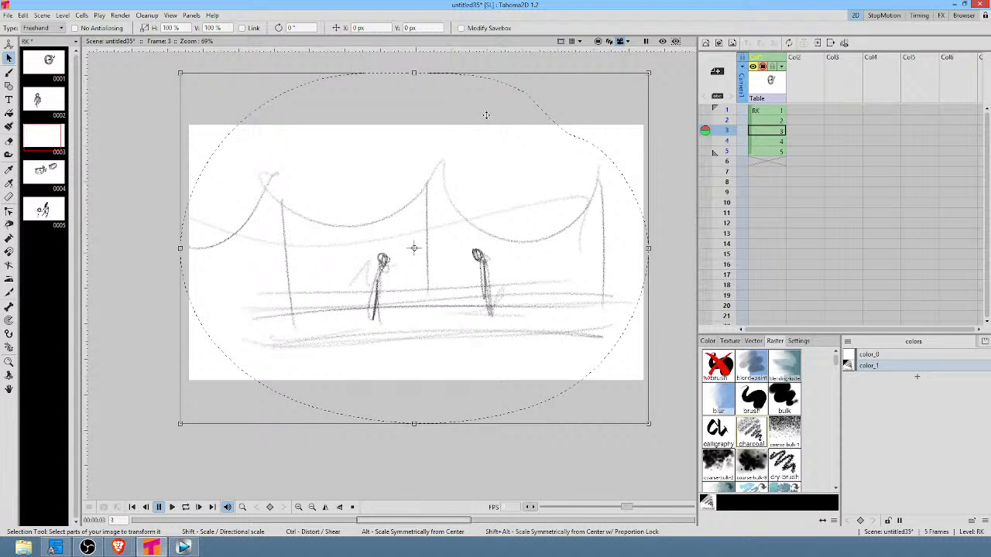
pyautogui.click(771, 161)
pyautogui.press('b')
pyautogui.moveTo(516, 208)
pyautogui.mouseDown()
pyautogui.moveTo(508, 236)
pyautogui.moveTo(530, 255)
pyautogui.moveTo(551, 242)
pyautogui.mouseUp()
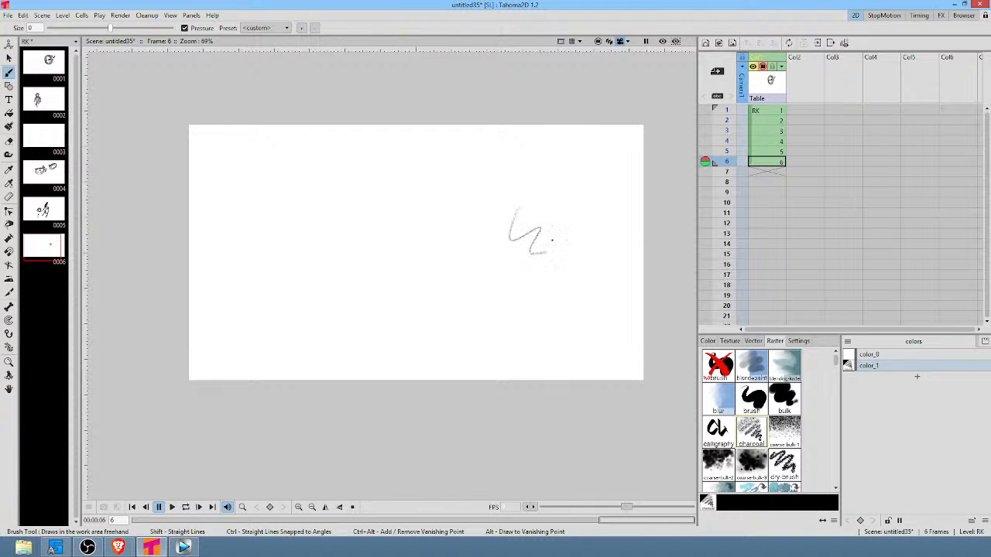
pyautogui.press('s')
pyautogui.moveTo(554, 208); pyautogui.dragTo(576, 203)
pyautogui.press('Delete')
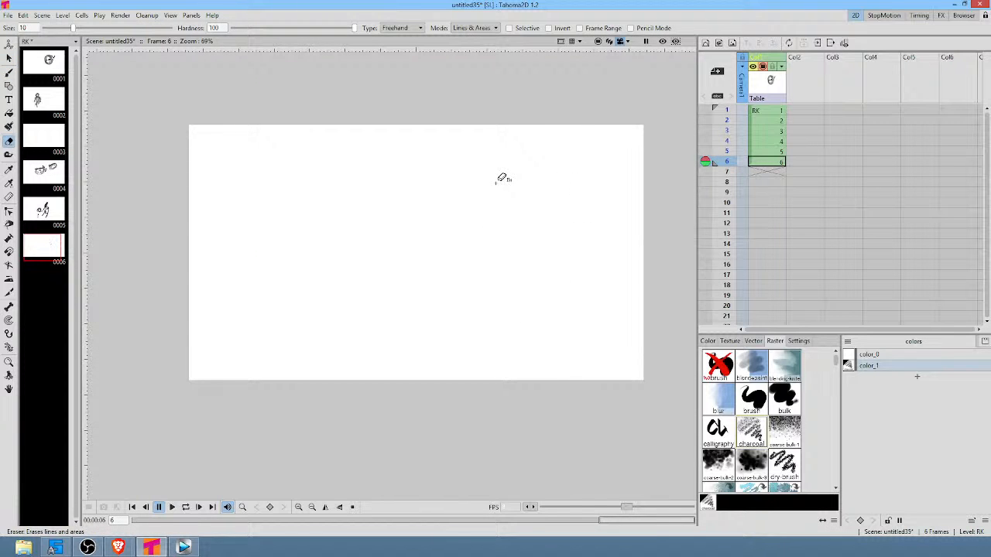
pyautogui.hotkey('ctrl', 'v')
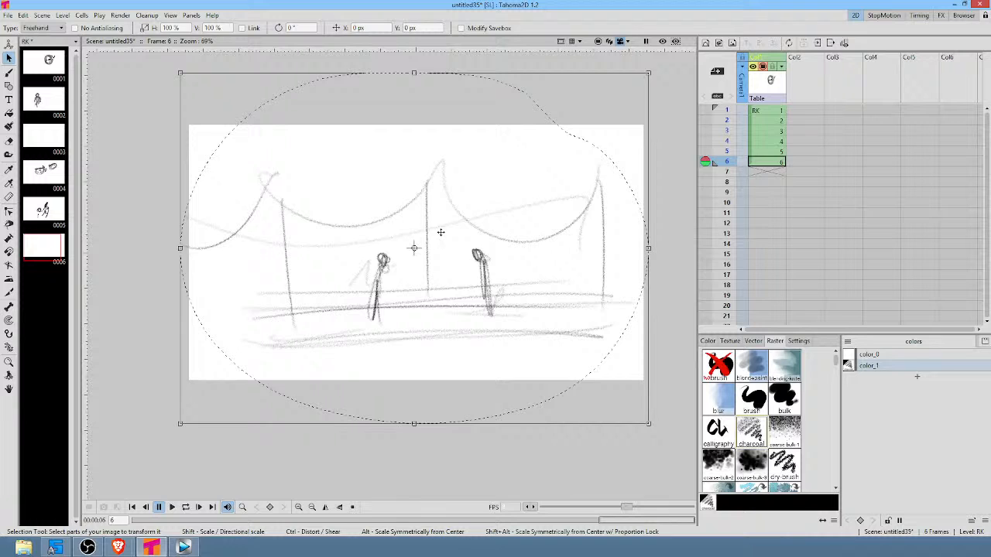
pyautogui.press('b')
pyautogui.moveTo(383, 272); pyautogui.dragTo(410, 274)
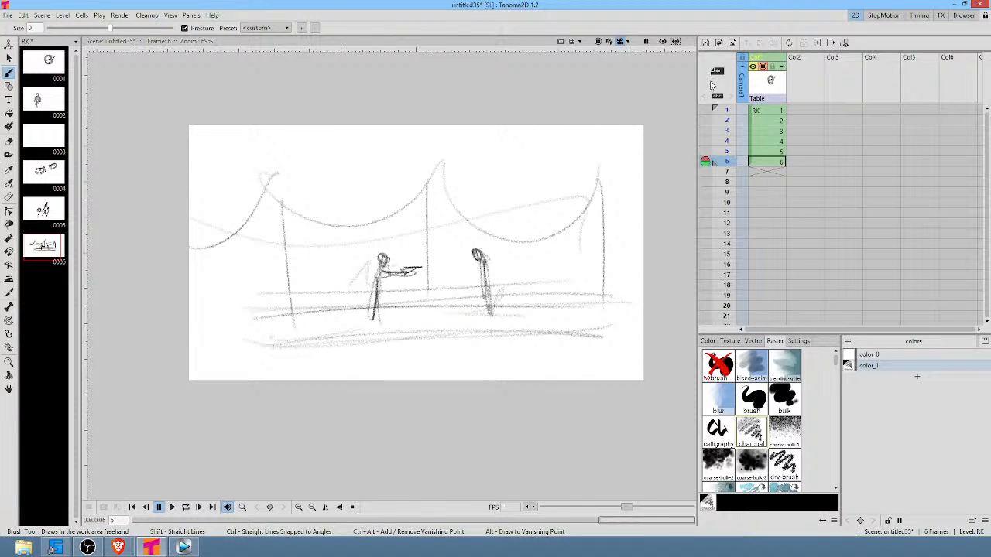
# Add a mouth, a chin stroke, a pupil in the upper-right eye and long hair strands to the close-up face on frame 4.
pyautogui.click(773, 113)
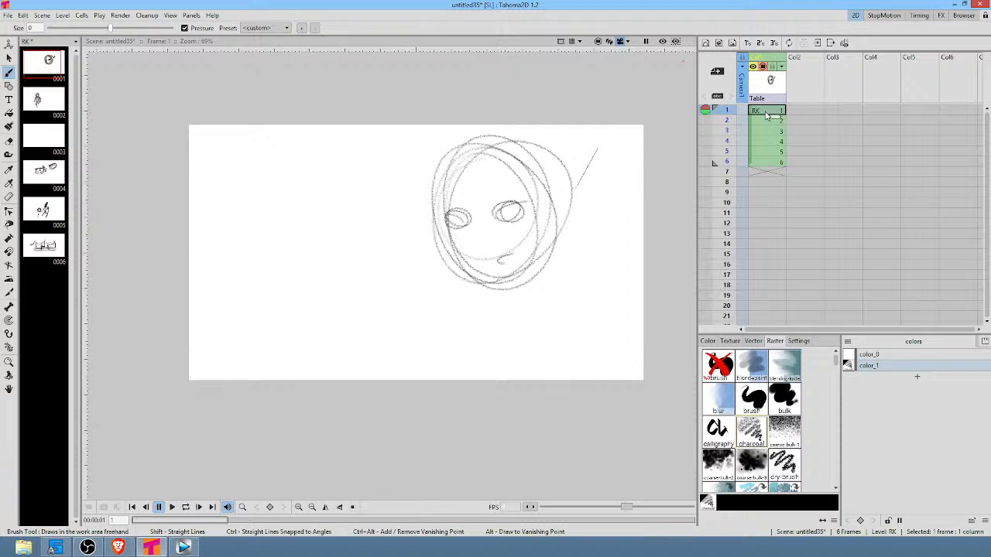
pyautogui.moveTo(728, 114); pyautogui.dragTo(731, 145)
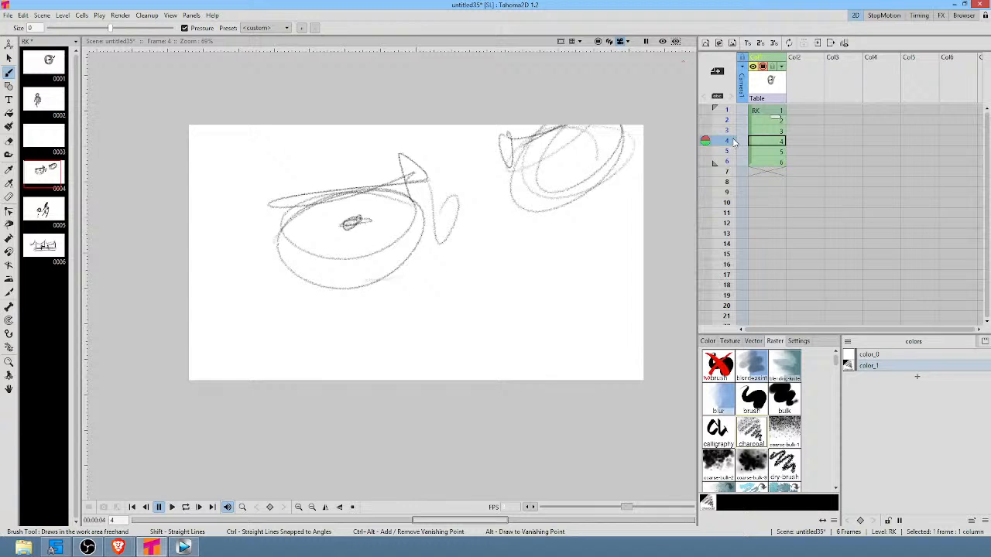
pyautogui.moveTo(475, 306)
pyautogui.mouseDown()
pyautogui.moveTo(558, 286)
pyautogui.moveTo(531, 329)
pyautogui.mouseUp()
pyautogui.moveTo(564, 379)
pyautogui.mouseDown()
pyautogui.moveTo(603, 361)
pyautogui.moveTo(585, 379)
pyautogui.mouseUp()
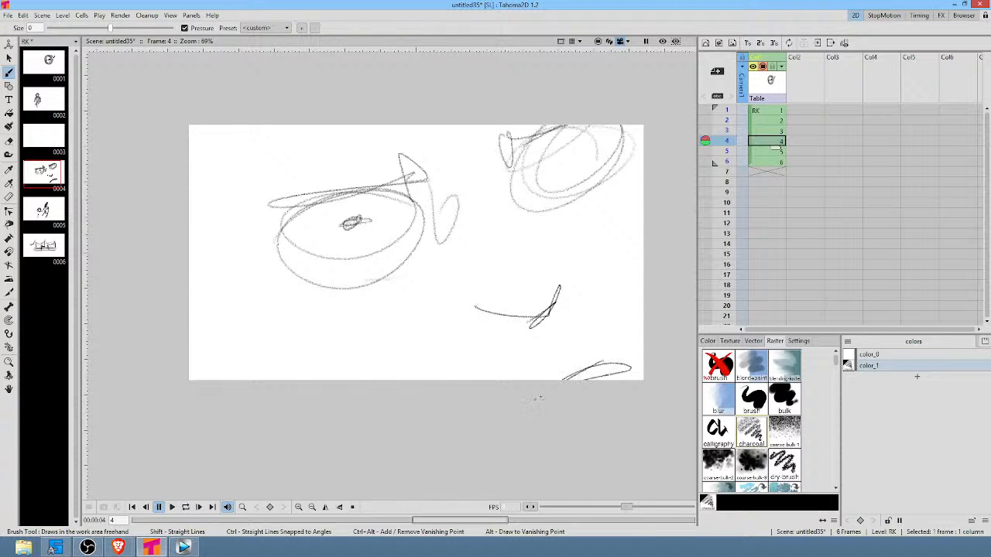
pyautogui.moveTo(564, 152)
pyautogui.mouseDown()
pyautogui.moveTo(555, 154)
pyautogui.moveTo(559, 146)
pyautogui.mouseUp()
pyautogui.moveTo(568, 265); pyautogui.dragTo(537, 311)
pyautogui.moveTo(296, 125)
pyautogui.mouseDown()
pyautogui.moveTo(301, 320)
pyautogui.moveTo(270, 375)
pyautogui.moveTo(234, 380)
pyautogui.mouseUp()
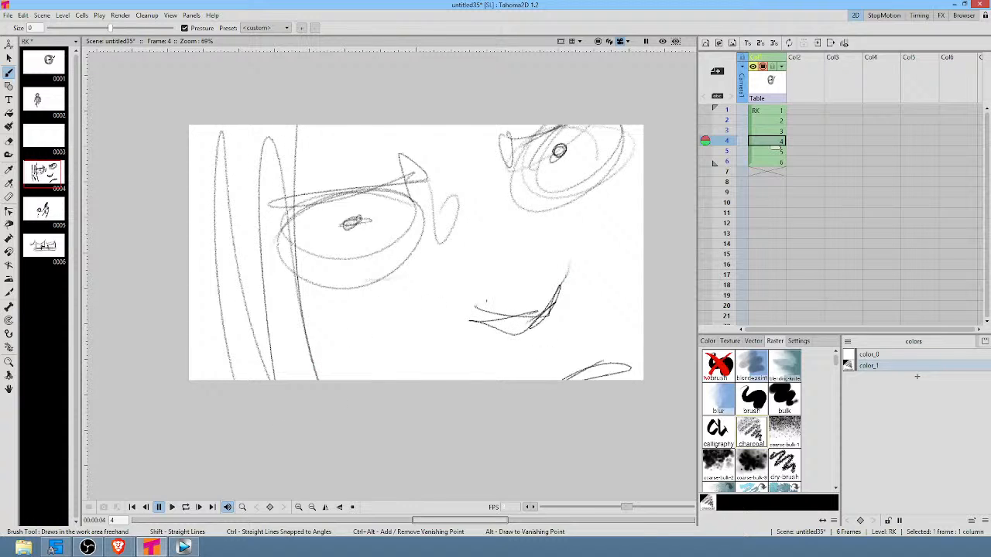
# Extend the exposures of the six storyboard drawings so drawing 2 starts on frame 17, 4 on 61, 6 on 114, ending at frame 136.
pyautogui.click(759, 111)
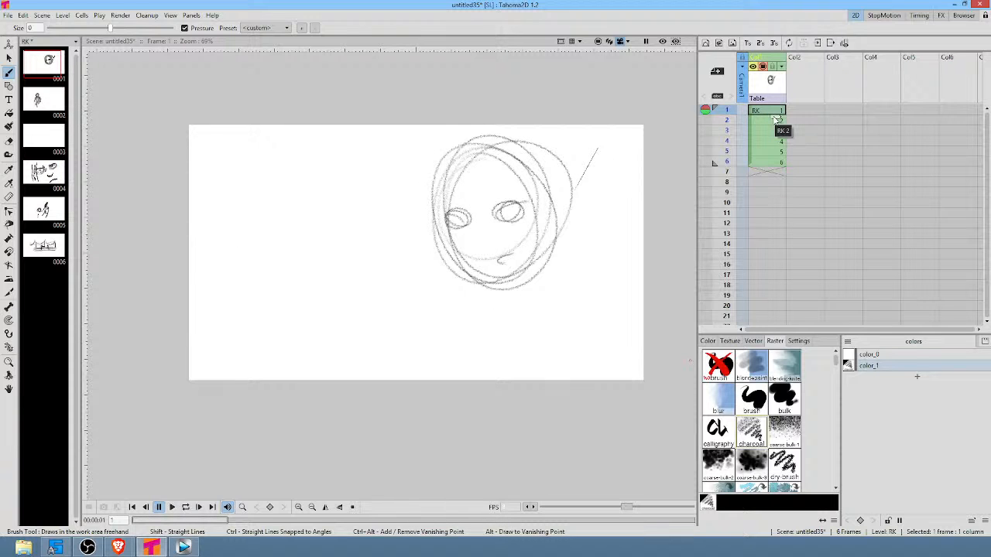
pyautogui.moveTo(777, 118)
pyautogui.mouseDown()
pyautogui.moveTo(754, 239)
pyautogui.moveTo(780, 316)
pyautogui.moveTo(791, 262)
pyautogui.moveTo(777, 313)
pyautogui.moveTo(780, 397)
pyautogui.moveTo(807, 279)
pyautogui.mouseUp()
pyautogui.click(766, 265)
pyautogui.click(770, 291)
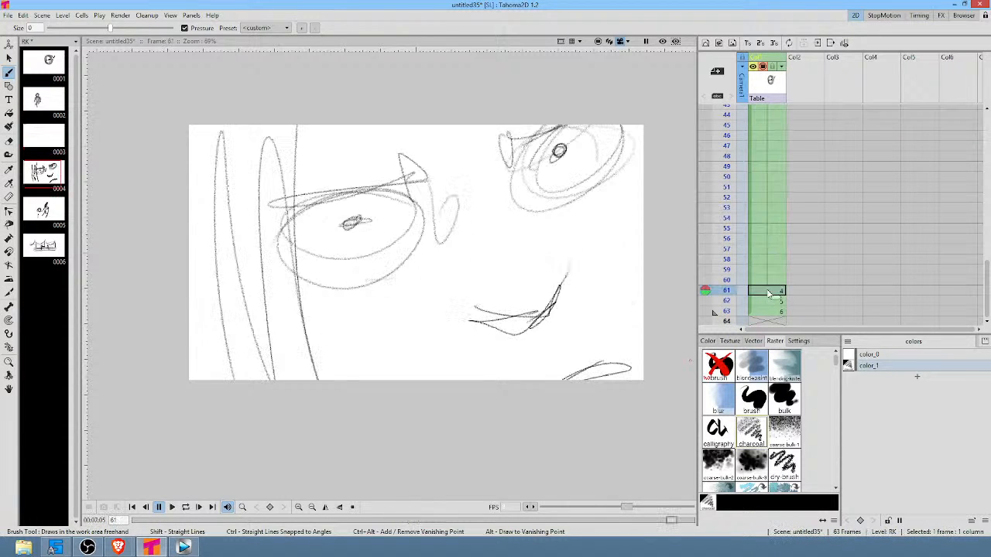
pyautogui.moveTo(777, 300)
pyautogui.mouseDown()
pyautogui.moveTo(778, 322)
pyautogui.moveTo(779, 247)
pyautogui.moveTo(782, 322)
pyautogui.moveTo(788, 258)
pyautogui.mouseUp()
pyautogui.click(776, 245)
pyautogui.click(775, 273)
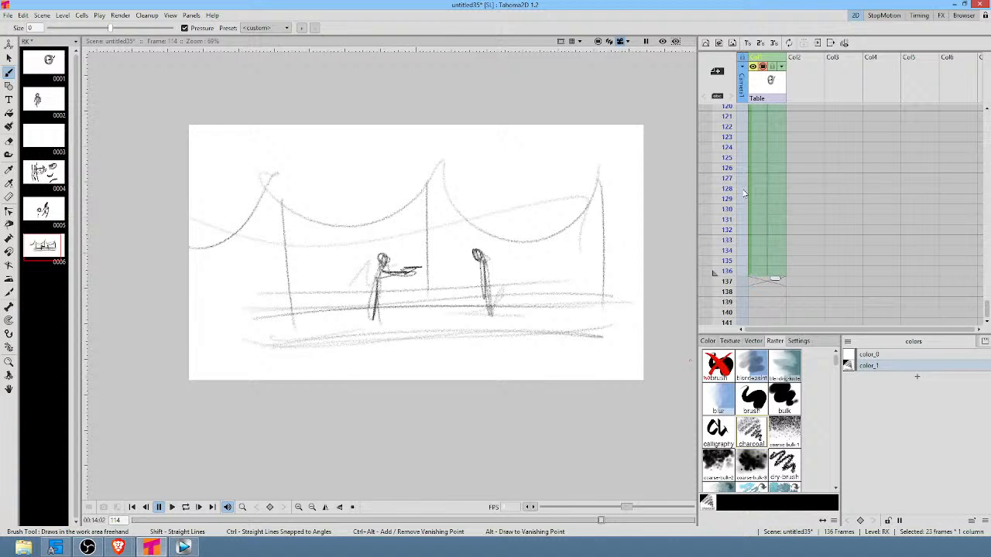
# Play the timed storyboard from frame 1 to check its pacing, stopping on the final drawing.
pyautogui.hotkey('alt', ',')
pyautogui.scroll(-4, 547, 186)
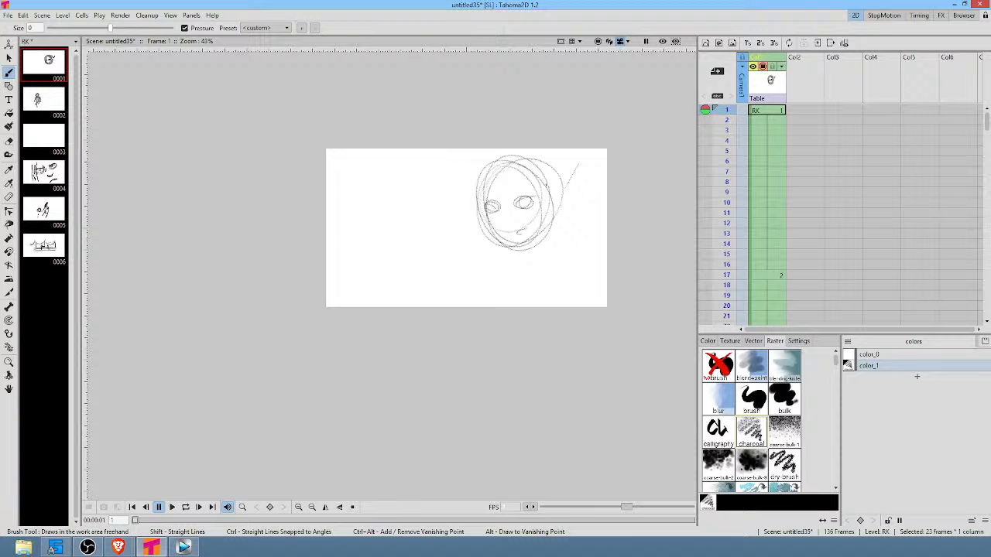
pyautogui.press('p')
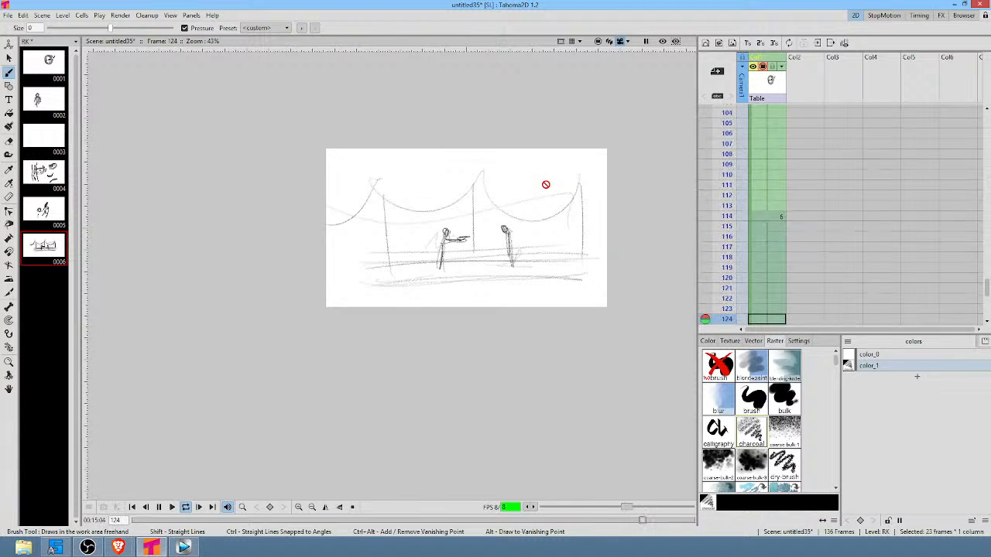
pyautogui.press('l')
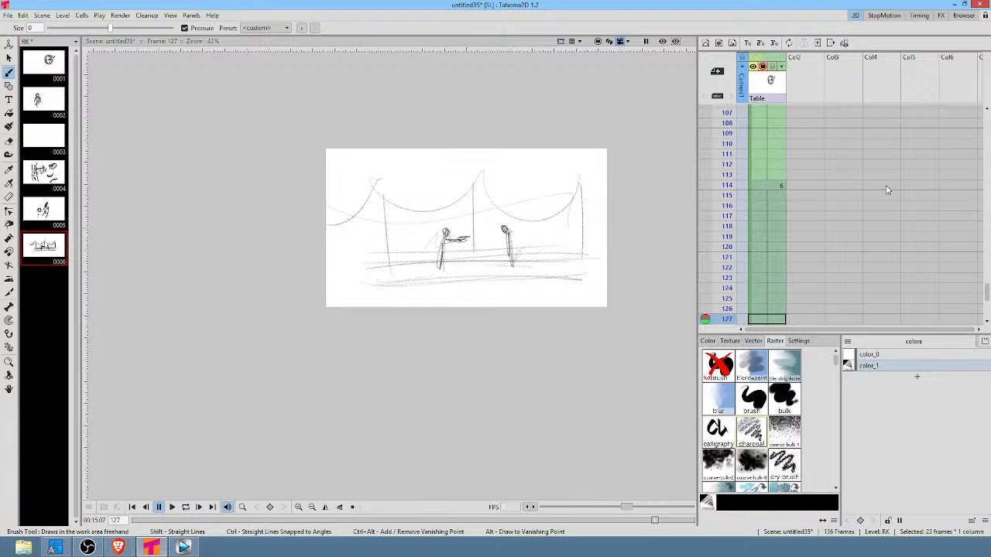
# Lower the opacity of the first column so its storyboard drawings serve as a faint guide.
pyautogui.scroll(15, 836, 179)
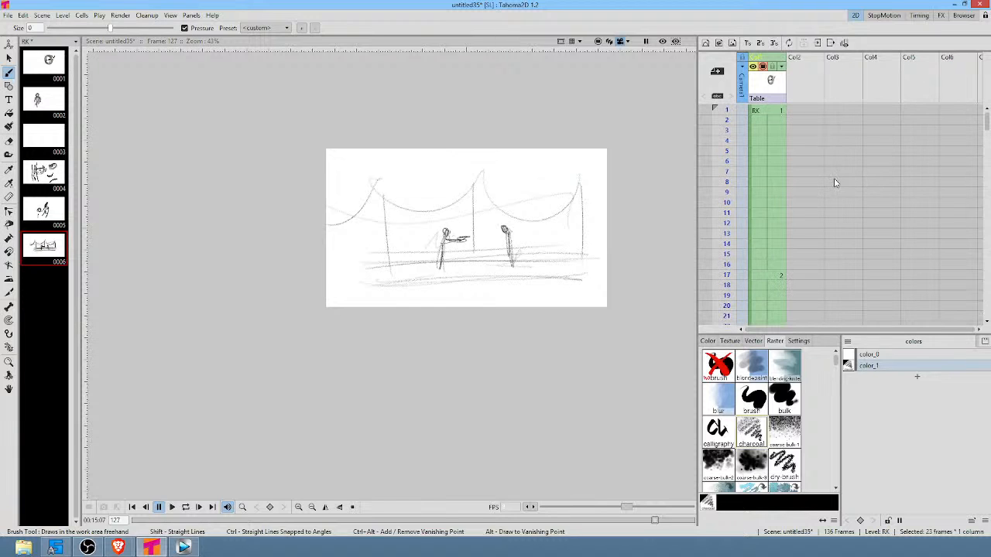
pyautogui.click(811, 110)
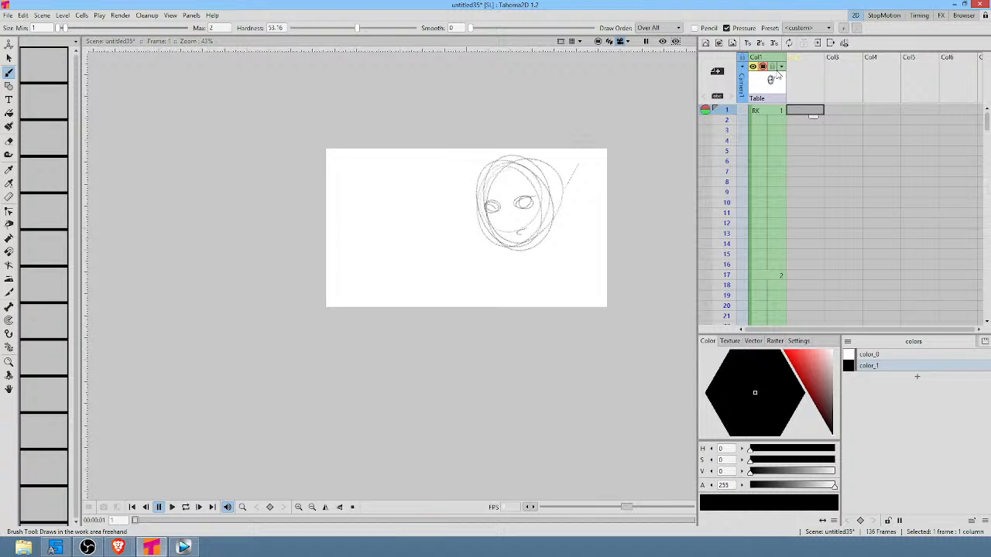
pyautogui.click(781, 68)
pyautogui.moveTo(852, 76); pyautogui.dragTo(824, 78)
# Trace the head on frame 1 of the second column, add charcoal eyes and mouth, and hold the drawing through frame 6.
pyautogui.click(815, 111)
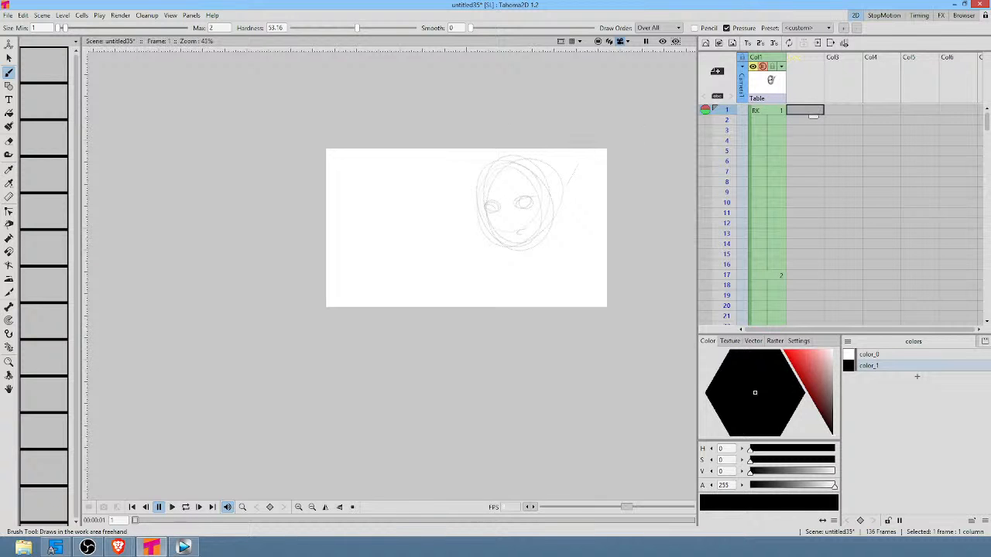
pyautogui.moveTo(496, 164)
pyautogui.mouseDown()
pyautogui.moveTo(486, 236)
pyautogui.moveTo(534, 163)
pyautogui.moveTo(515, 160)
pyautogui.mouseUp()
pyautogui.click(773, 340)
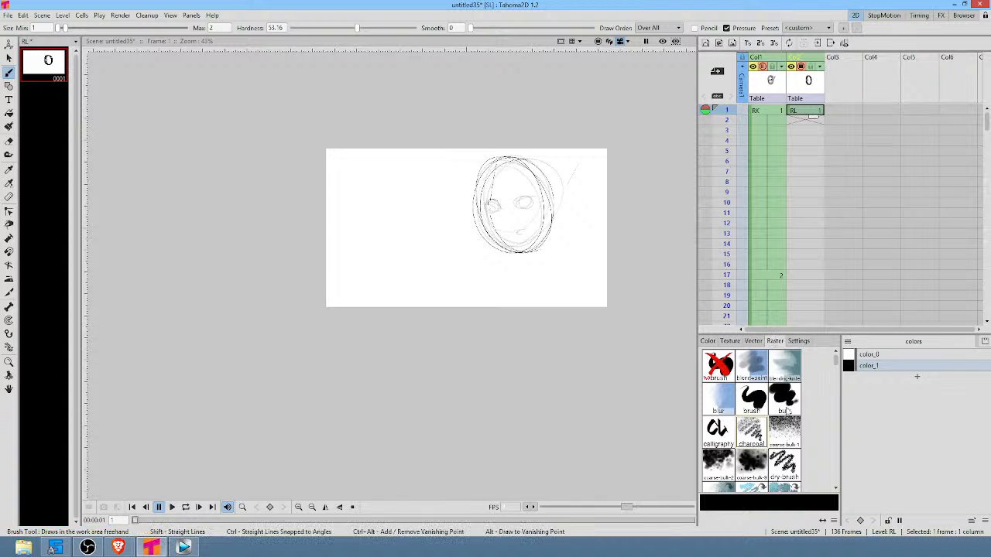
pyautogui.click(753, 431)
pyautogui.moveTo(498, 202); pyautogui.dragTo(480, 206)
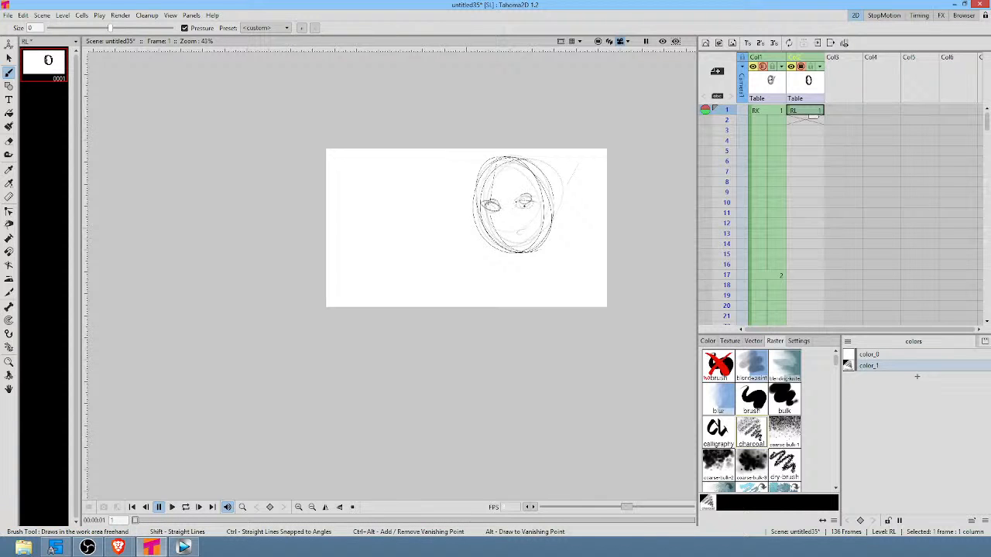
pyautogui.moveTo(505, 241); pyautogui.dragTo(528, 233)
pyautogui.moveTo(814, 119); pyautogui.dragTo(812, 172)
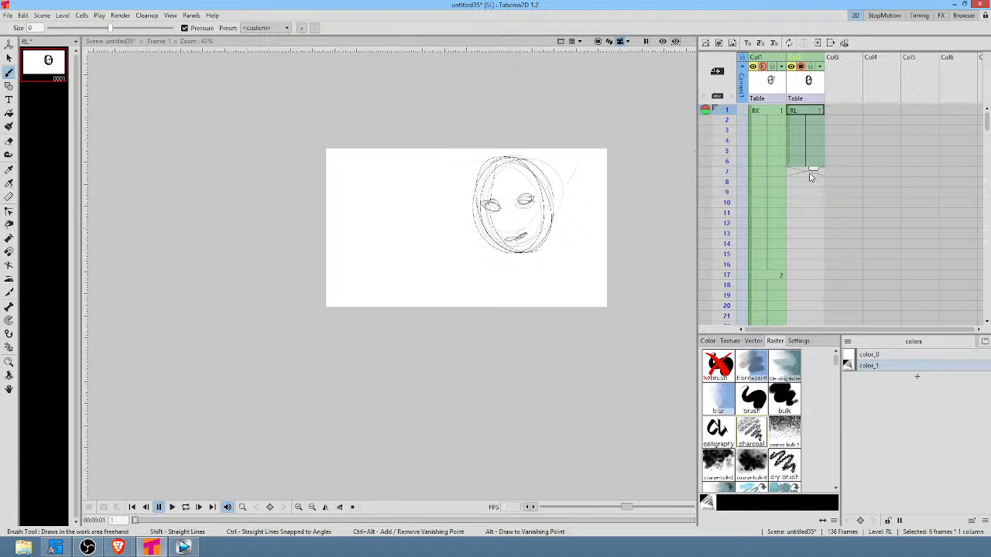
# Sketch head outlines progressively farther right on frames 7 and 8 of the second column, holding the frame 8 drawing through frame 12.
pyautogui.click(816, 169)
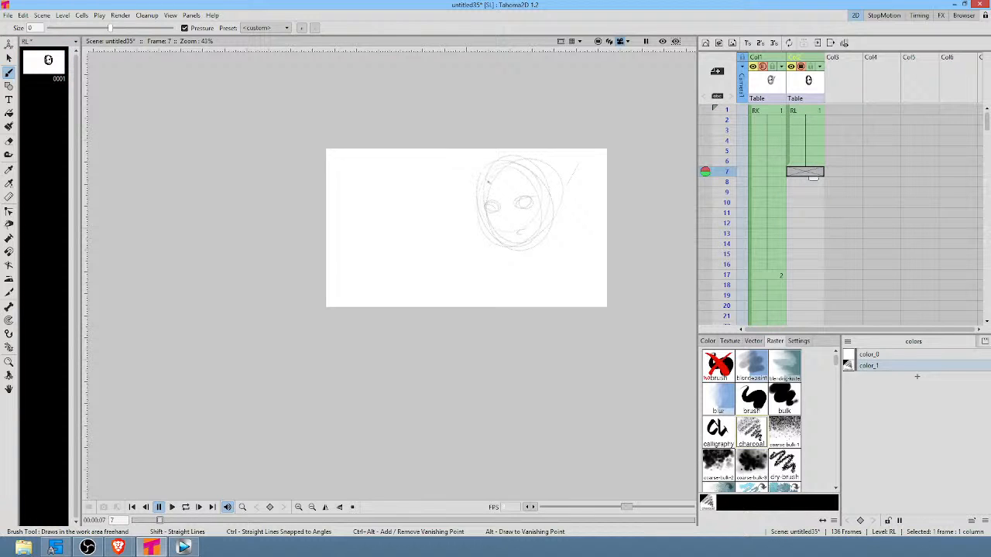
pyautogui.moveTo(519, 156)
pyautogui.mouseDown()
pyautogui.moveTo(575, 179)
pyautogui.moveTo(557, 238)
pyautogui.moveTo(574, 194)
pyautogui.mouseUp()
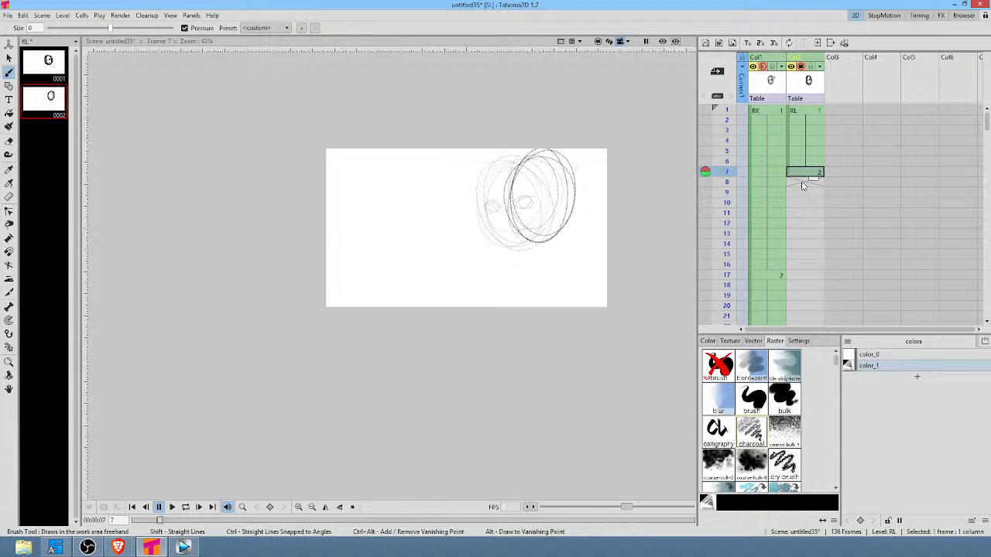
pyautogui.click(804, 182)
pyautogui.moveTo(575, 160)
pyautogui.mouseDown()
pyautogui.moveTo(573, 236)
pyautogui.moveTo(546, 194)
pyautogui.moveTo(564, 152)
pyautogui.mouseUp()
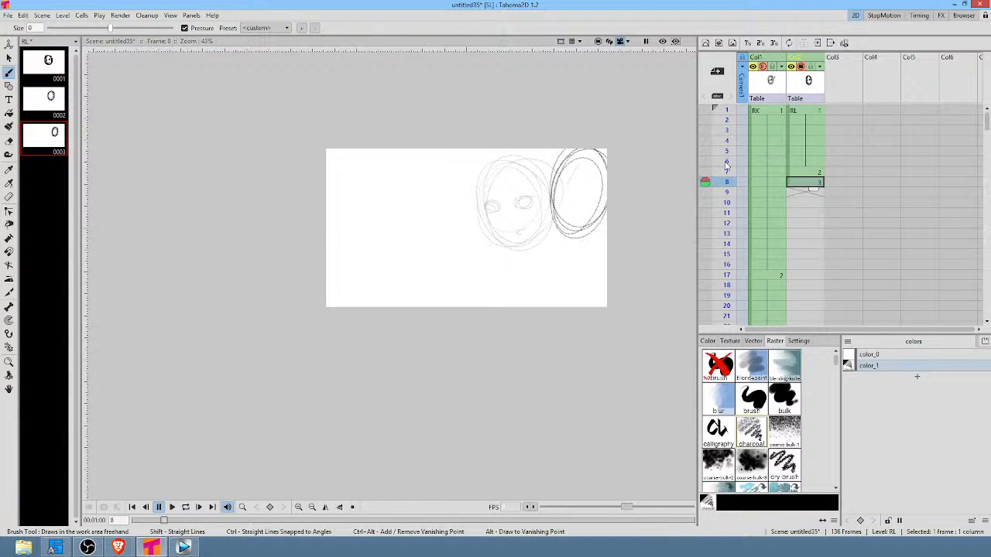
pyautogui.click(807, 192)
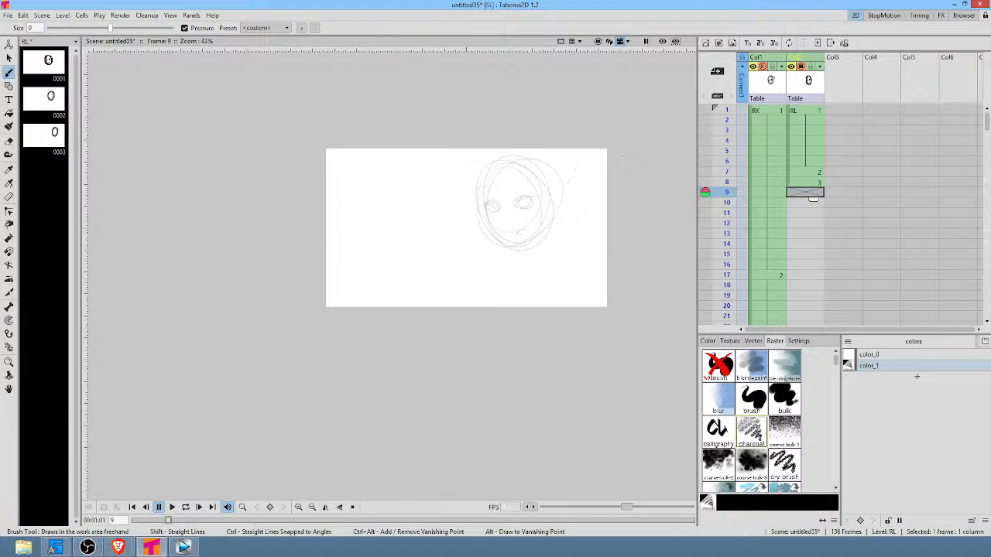
pyautogui.moveTo(726, 115)
pyautogui.mouseDown()
pyautogui.moveTo(728, 203)
pyautogui.moveTo(730, 172)
pyautogui.moveTo(730, 184)
pyautogui.mouseUp()
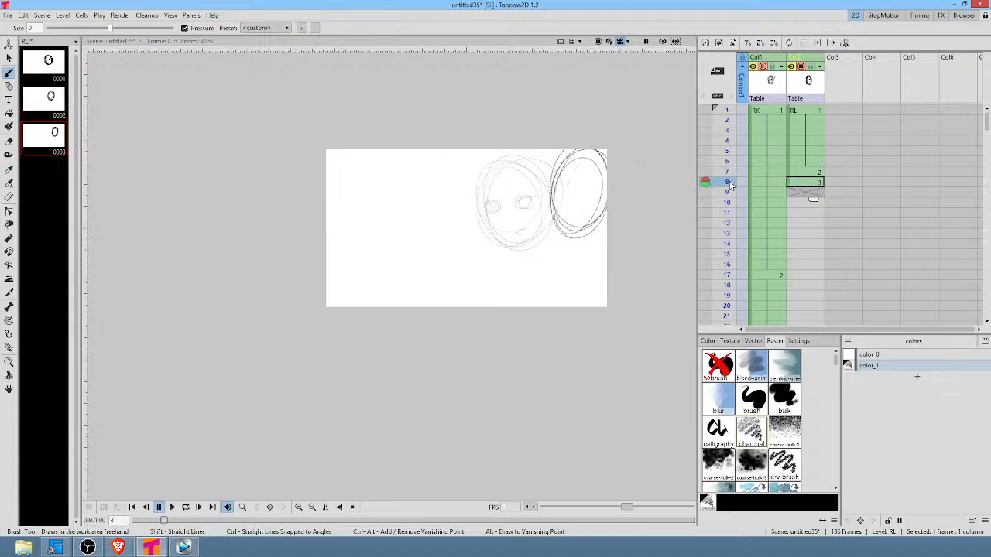
pyautogui.moveTo(818, 185); pyautogui.dragTo(812, 234)
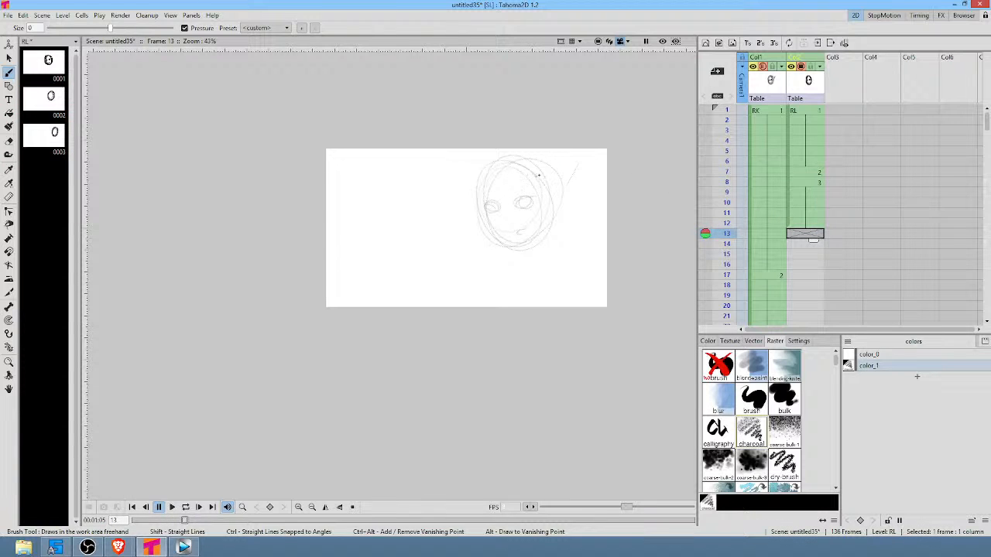
# Sketch head outlines moving back left on frames 13 and 15, hold each for two frames, and scrub through the head movement.
pyautogui.moveTo(541, 161)
pyautogui.mouseDown()
pyautogui.moveTo(518, 203)
pyautogui.moveTo(569, 207)
pyautogui.moveTo(558, 203)
pyautogui.moveTo(526, 233)
pyautogui.mouseUp()
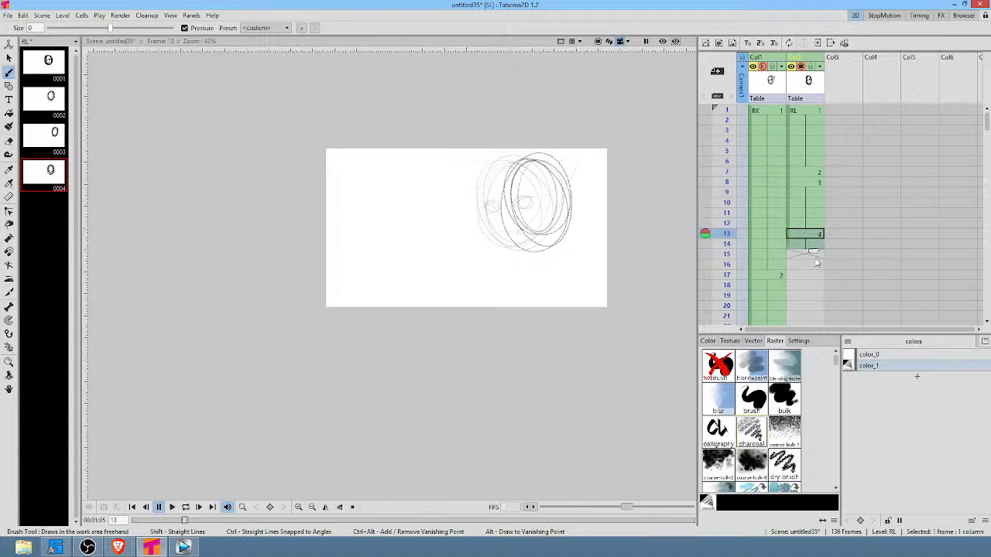
pyautogui.click(808, 255)
pyautogui.moveTo(528, 194)
pyautogui.mouseDown()
pyautogui.moveTo(511, 248)
pyautogui.moveTo(465, 178)
pyautogui.moveTo(484, 264)
pyautogui.moveTo(494, 257)
pyautogui.mouseUp()
pyautogui.moveTo(813, 263); pyautogui.dragTo(813, 272)
pyautogui.click(722, 110)
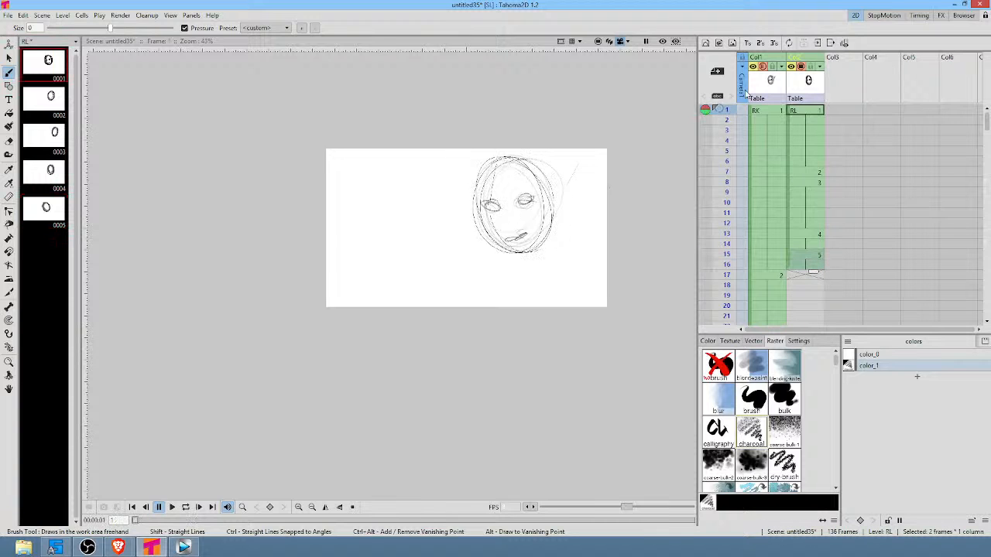
pyautogui.moveTo(727, 112)
pyautogui.mouseDown()
pyautogui.moveTo(728, 275)
pyautogui.moveTo(727, 162)
pyautogui.moveTo(727, 233)
pyautogui.mouseUp()
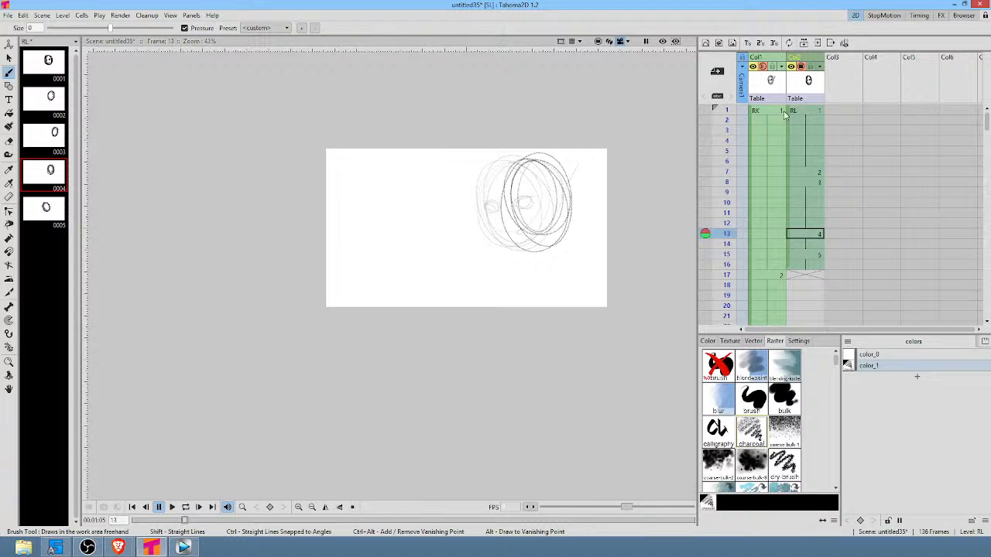
# Review the timeline from the opening shot through the storyboard drawings at frames 114 and 118.
pyautogui.moveTo(726, 112)
pyautogui.mouseDown()
pyautogui.moveTo(728, 244)
pyautogui.moveTo(746, 138)
pyautogui.mouseUp()
pyautogui.click(845, 110)
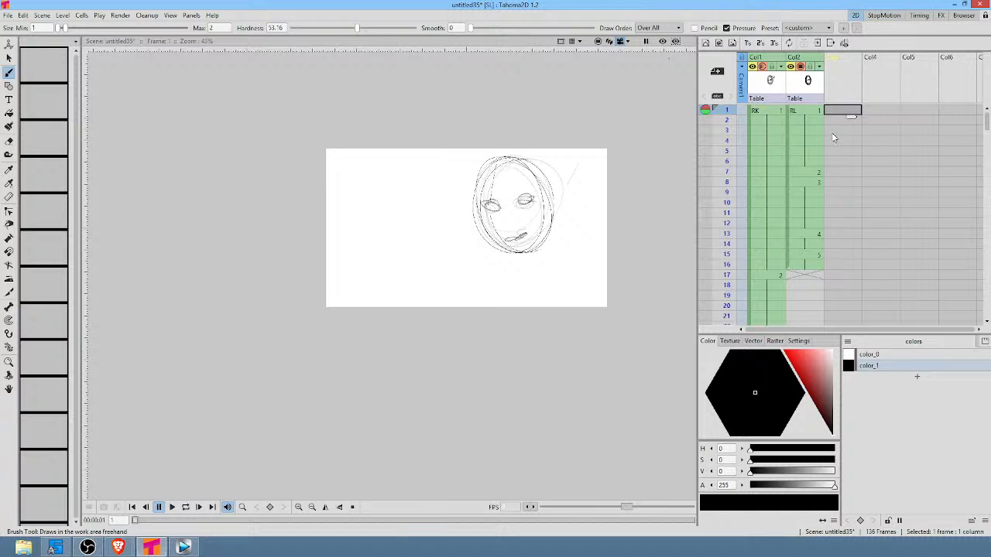
pyautogui.scroll(-5, 849, 142)
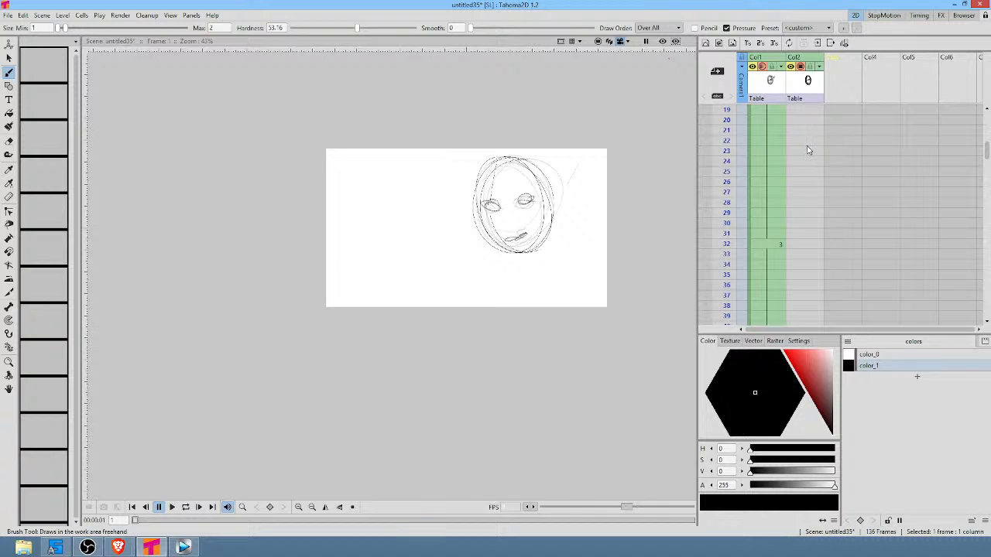
pyautogui.scroll(6, 808, 149)
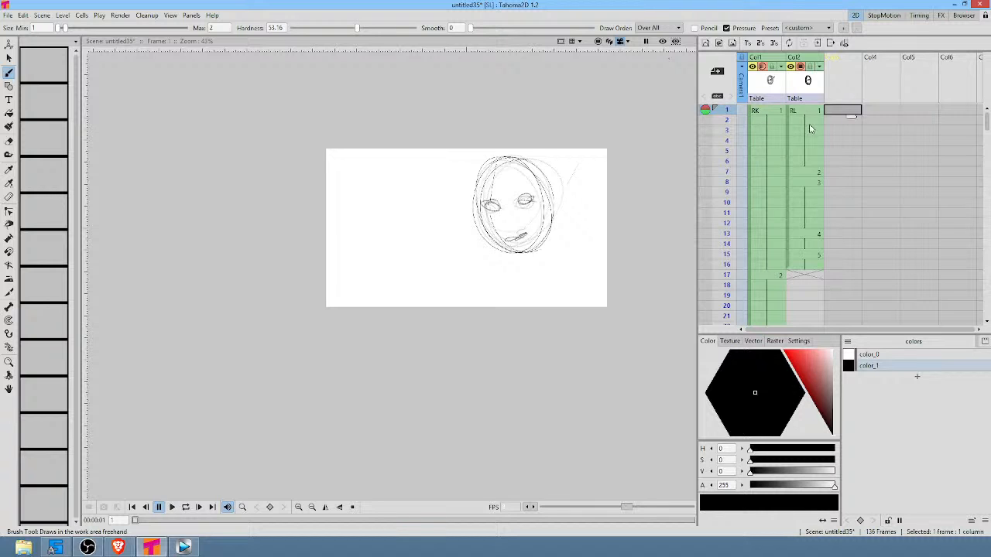
pyautogui.scroll(-20, 813, 135)
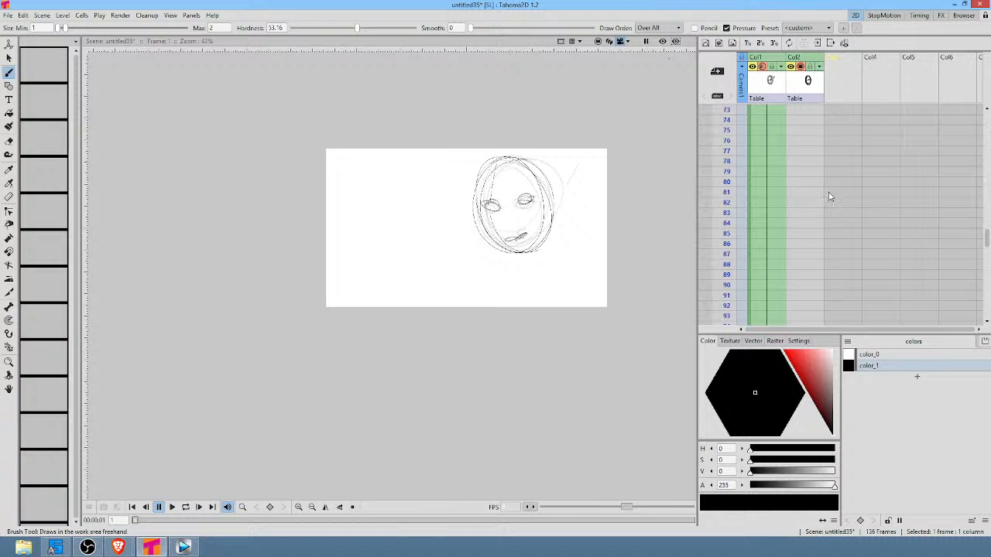
pyautogui.scroll(-10, 805, 181)
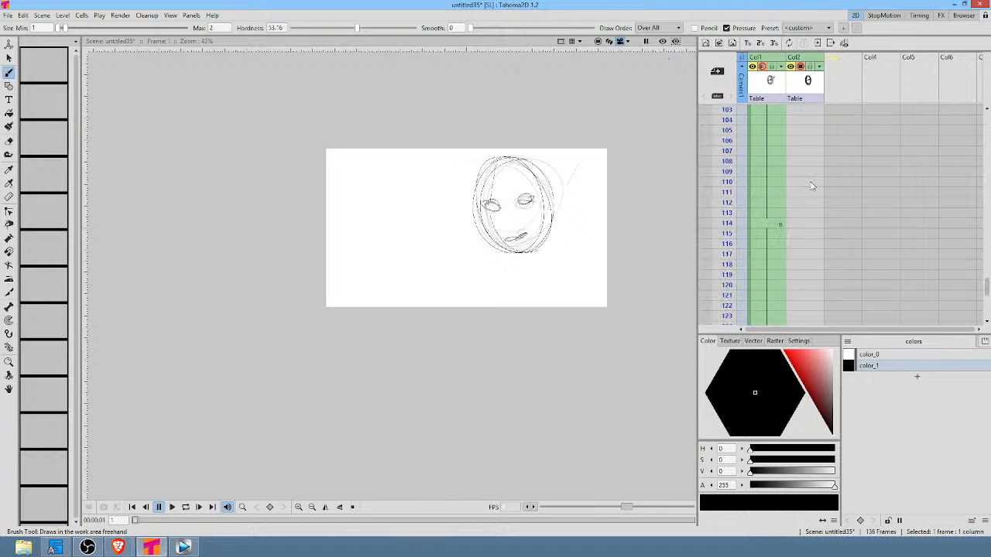
pyautogui.click(730, 222)
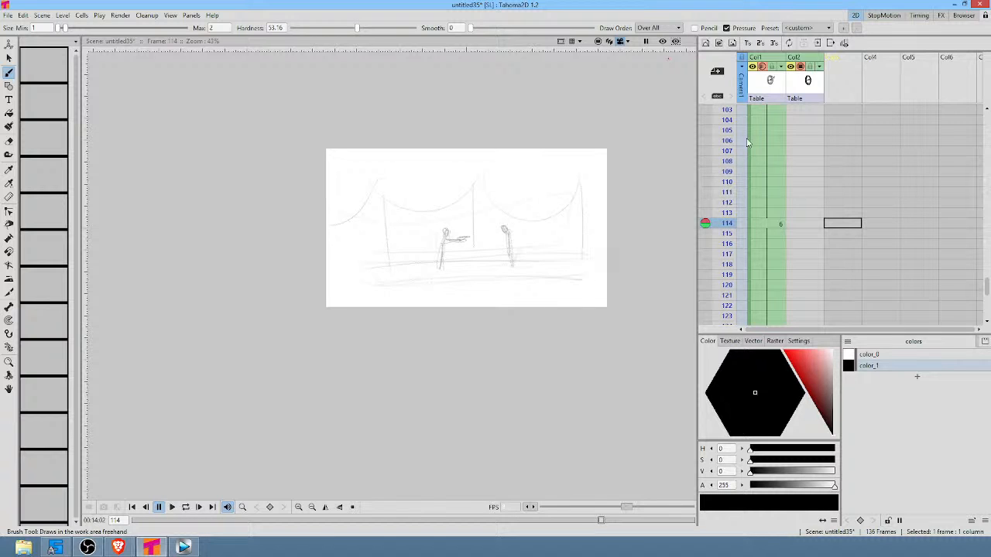
pyautogui.scroll(20, 743, 192)
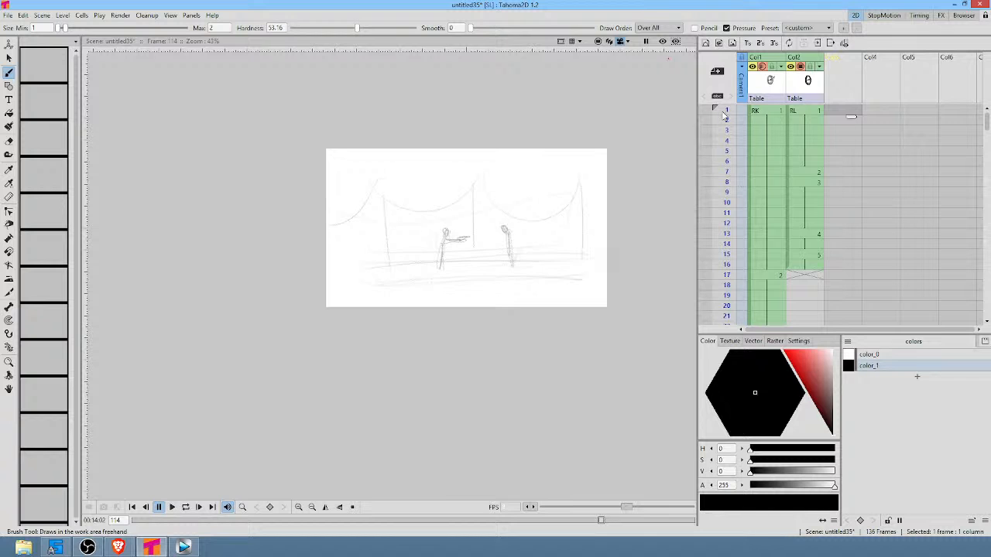
pyautogui.click(725, 117)
pyautogui.scroll(-20, 726, 162)
pyautogui.click(727, 205)
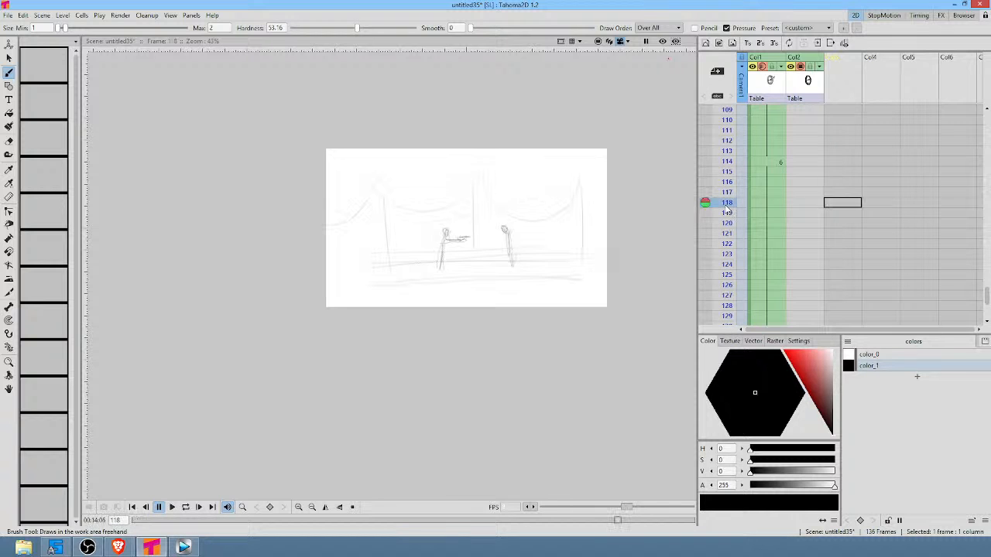
# Set the playback range markers to frames 118 and 127, and move the start marker back to frame 1.
pyautogui.rightClick(724, 168)
pyautogui.click(735, 177)
pyautogui.rightClick(725, 275)
pyautogui.click(739, 291)
pyautogui.moveTo(716, 208)
pyautogui.mouseDown()
pyautogui.moveTo(724, 252)
pyautogui.moveTo(713, 300)
pyautogui.mouseUp()
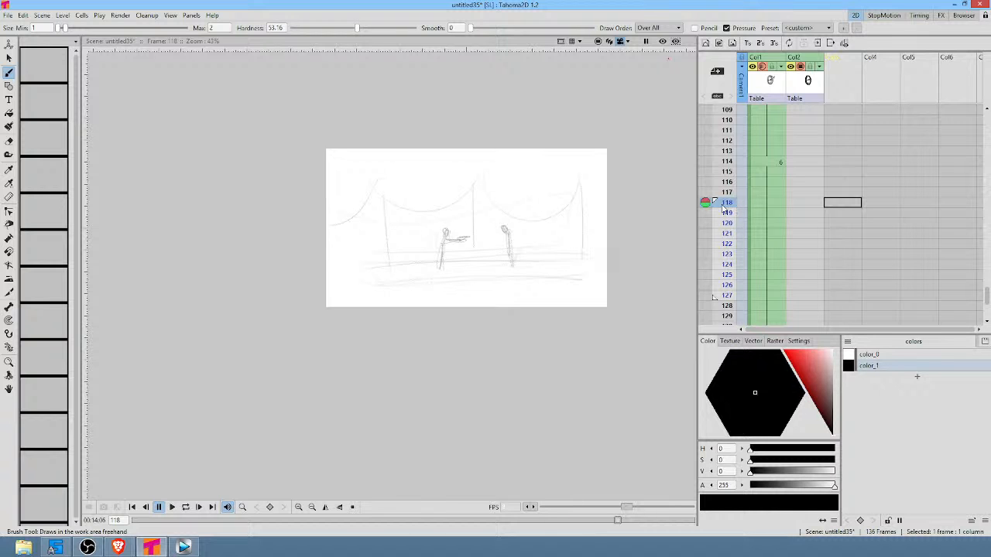
pyautogui.scroll(10, 724, 124)
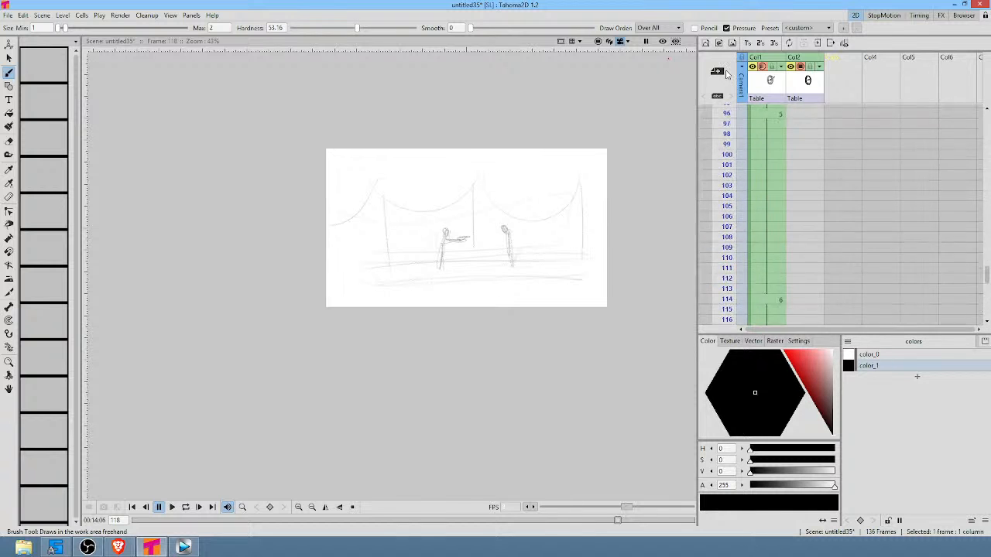
pyautogui.scroll(20, 728, 56)
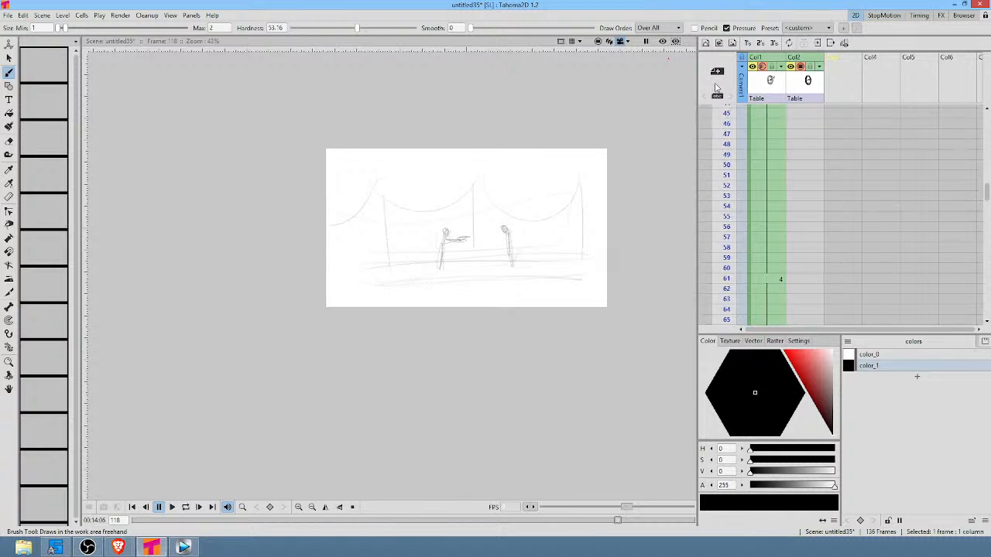
pyautogui.scroll(7, 720, 16)
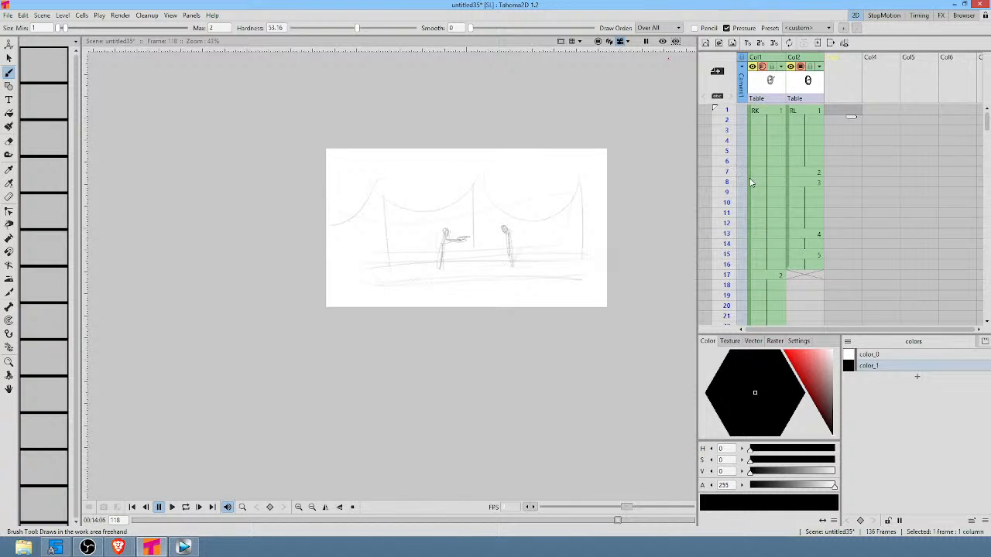
# Scrub through the first shot's head movement up to frame 9 and return to frame 1.
pyautogui.click(725, 110)
pyautogui.moveTo(727, 120); pyautogui.dragTo(730, 192)
pyautogui.scroll(-6, 736, 196)
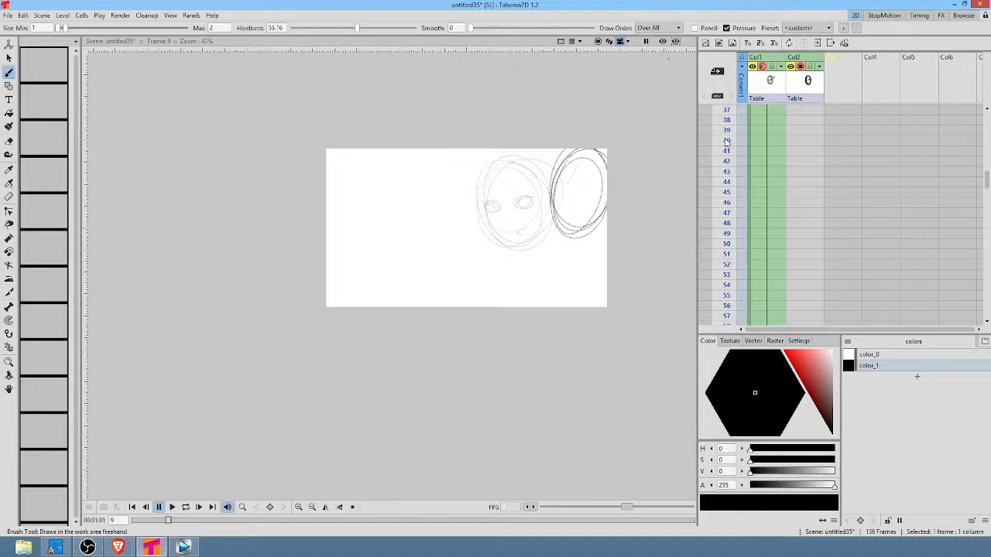
pyautogui.scroll(6, 726, 151)
pyautogui.moveTo(727, 115)
pyautogui.mouseDown()
pyautogui.moveTo(728, 197)
pyautogui.moveTo(729, 148)
pyautogui.moveTo(742, 123)
pyautogui.mouseUp()
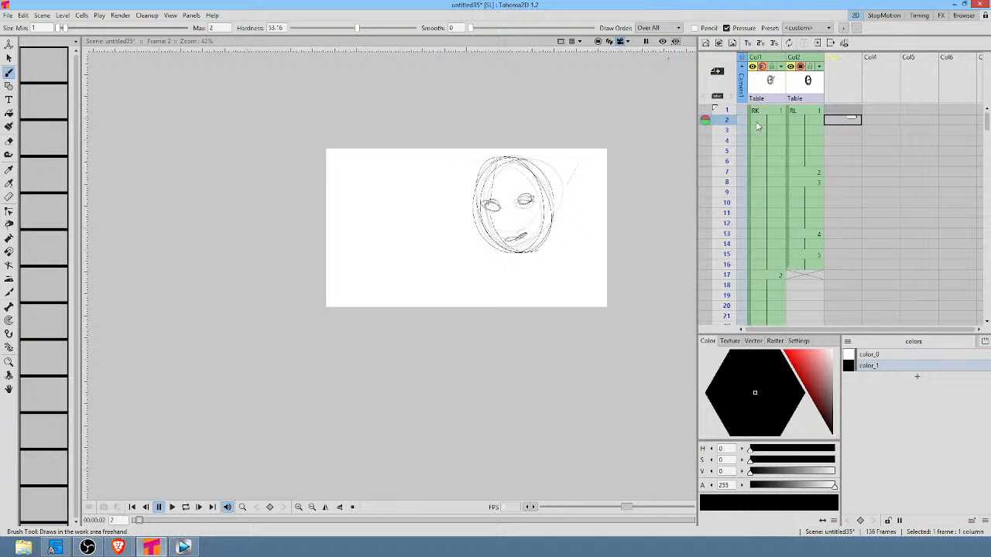
pyautogui.click(728, 112)
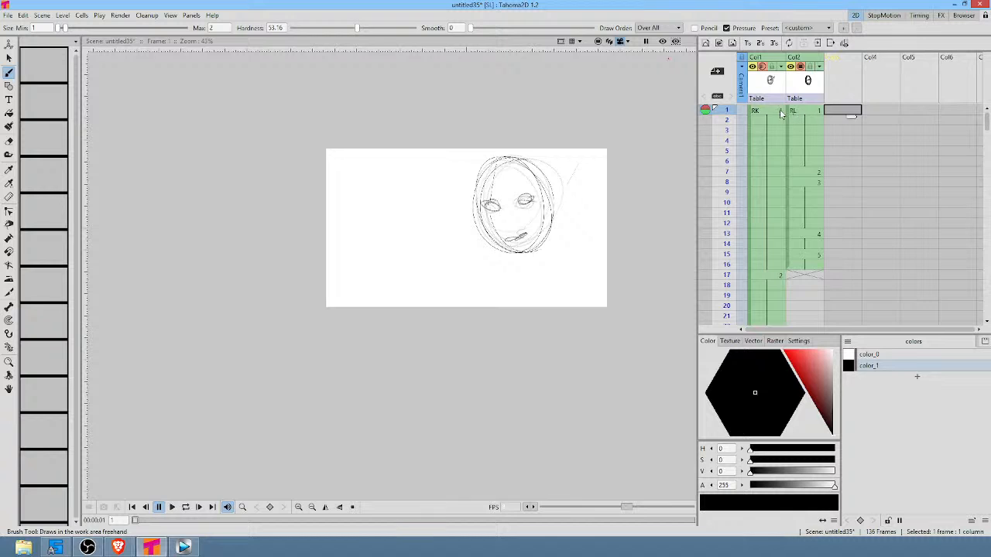
# Compare the storyboard drawings on frames 17 and 1, and check how far both columns extend down the timeline.
pyautogui.click(771, 274)
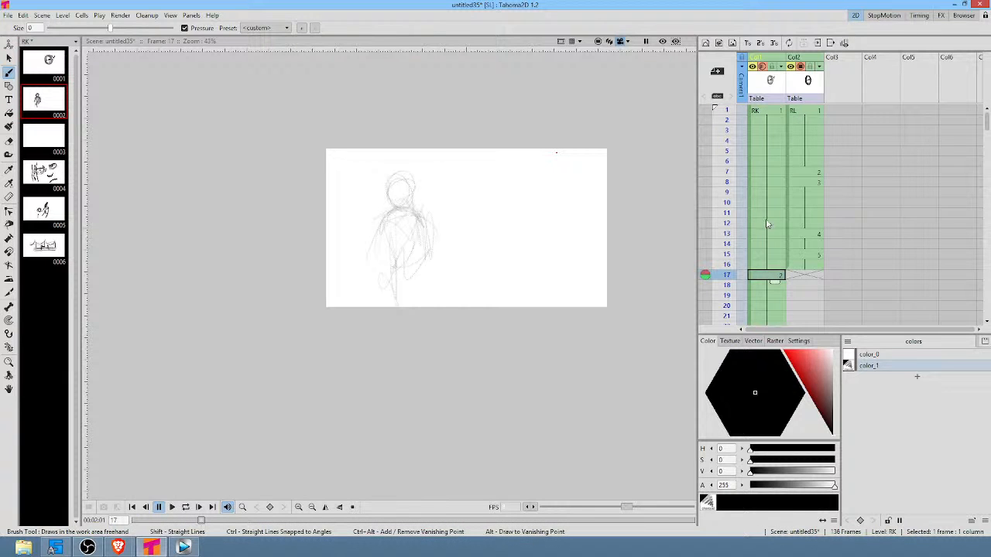
pyautogui.click(768, 111)
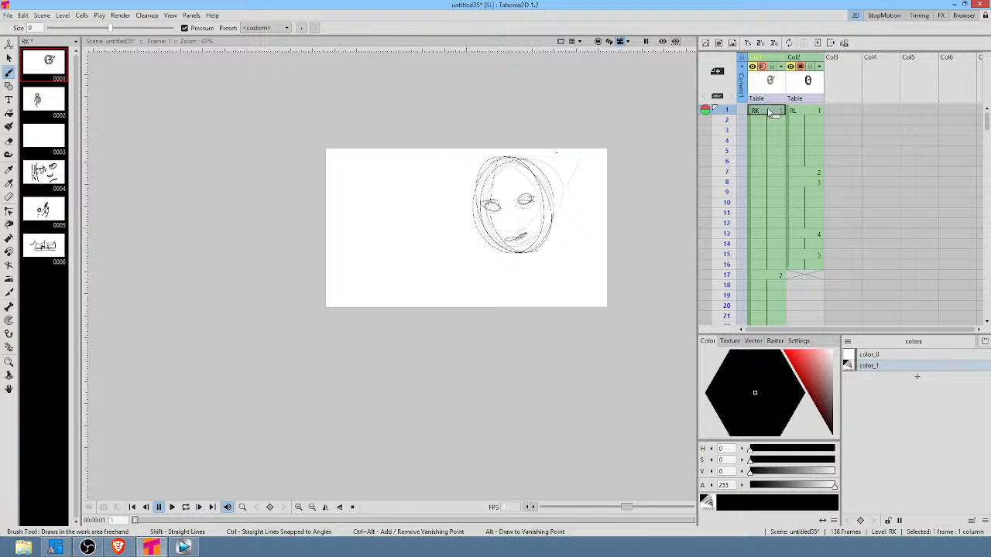
pyautogui.click(766, 120)
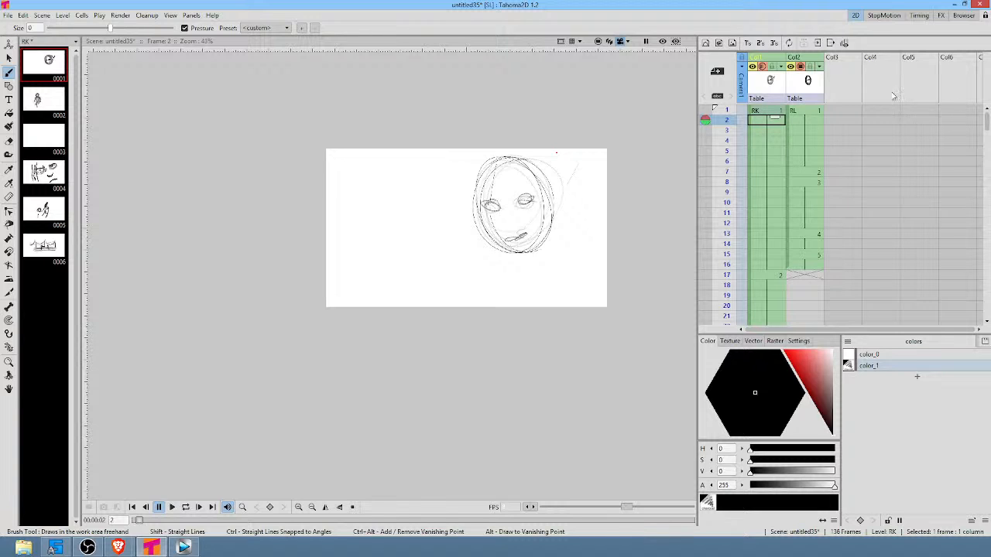
pyautogui.click(766, 88)
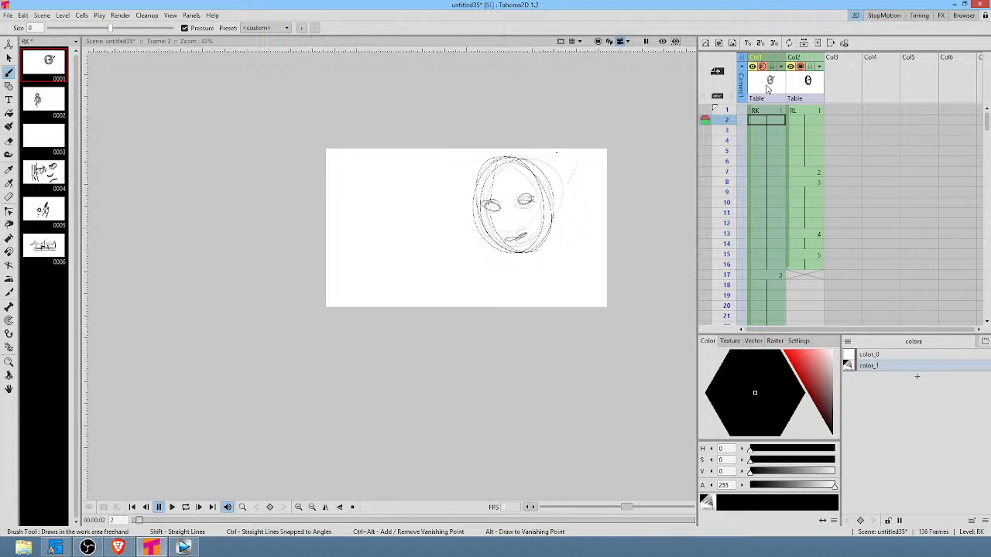
pyautogui.press('Delete')
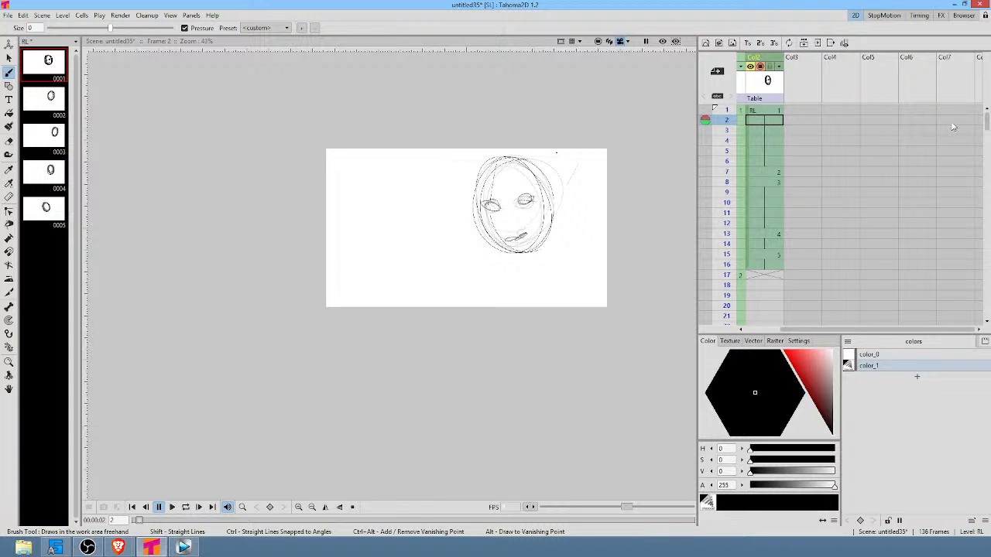
pyautogui.hotkey('ctrl', 'z')
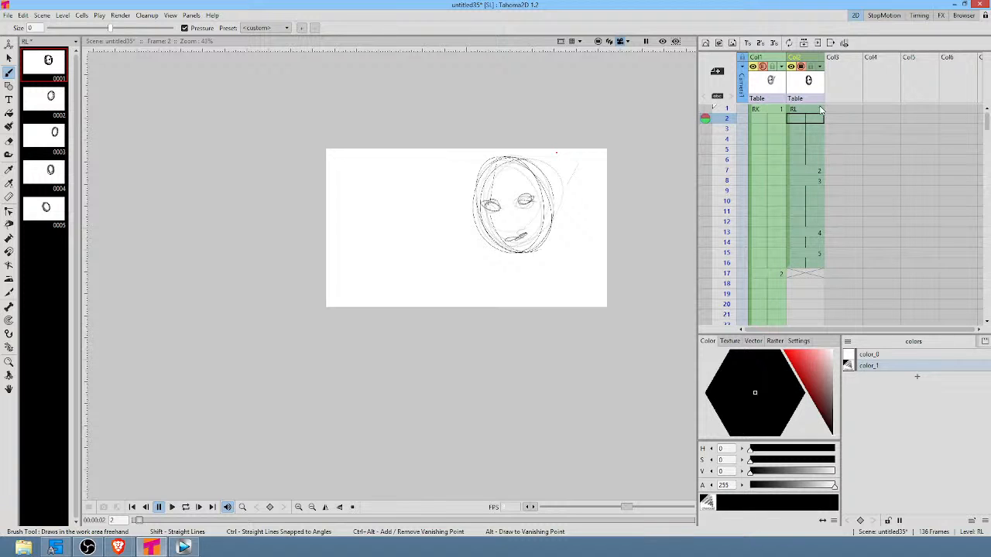
pyautogui.click(768, 112)
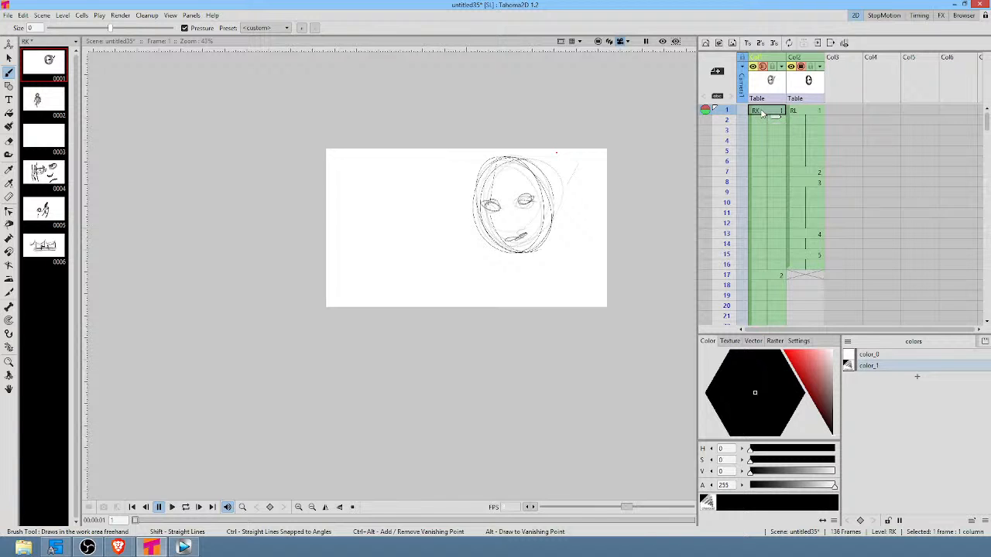
pyautogui.scroll(-20, 762, 124)
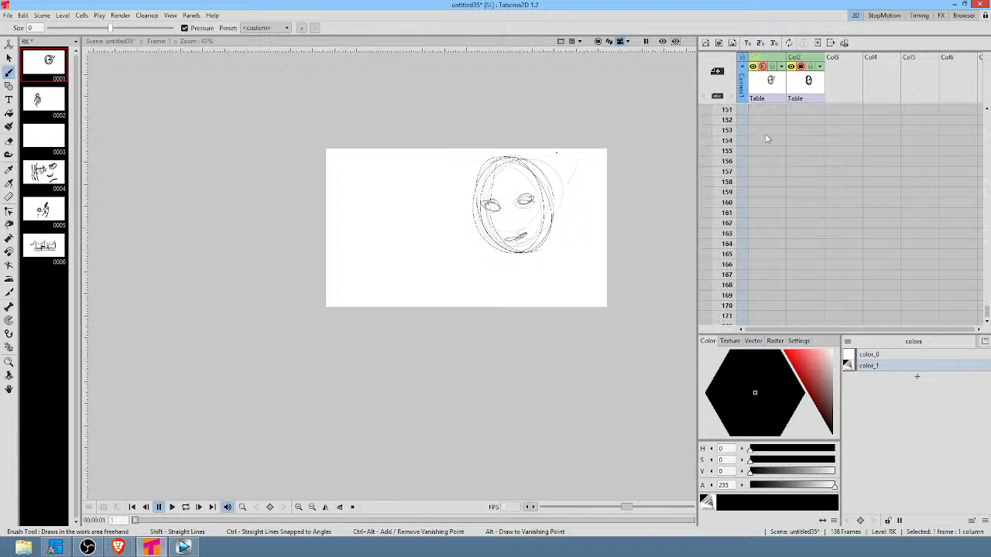
pyautogui.scroll(20, 766, 138)
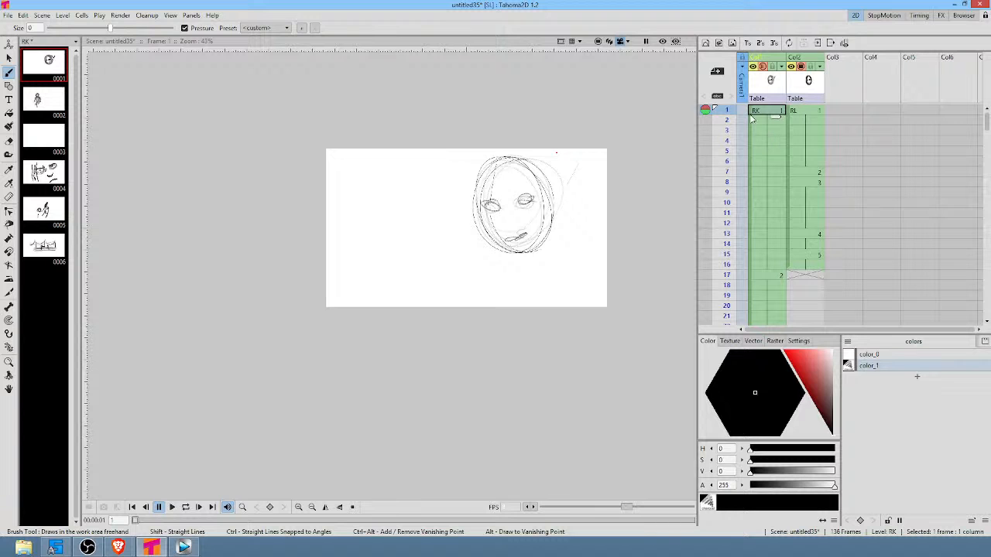
# Scrub the storyboard from frame 1 to frame 32, and look over the remaining frames and empty columns.
pyautogui.moveTo(726, 115)
pyautogui.mouseDown()
pyautogui.moveTo(728, 278)
pyautogui.moveTo(727, 218)
pyautogui.moveTo(747, 179)
pyautogui.moveTo(758, 348)
pyautogui.moveTo(789, 31)
pyautogui.moveTo(776, 46)
pyautogui.mouseUp()
pyautogui.scroll(-5, 824, 140)
pyautogui.moveTo(726, 121)
pyautogui.mouseDown()
pyautogui.moveTo(739, 231)
pyautogui.moveTo(744, 182)
pyautogui.mouseUp()
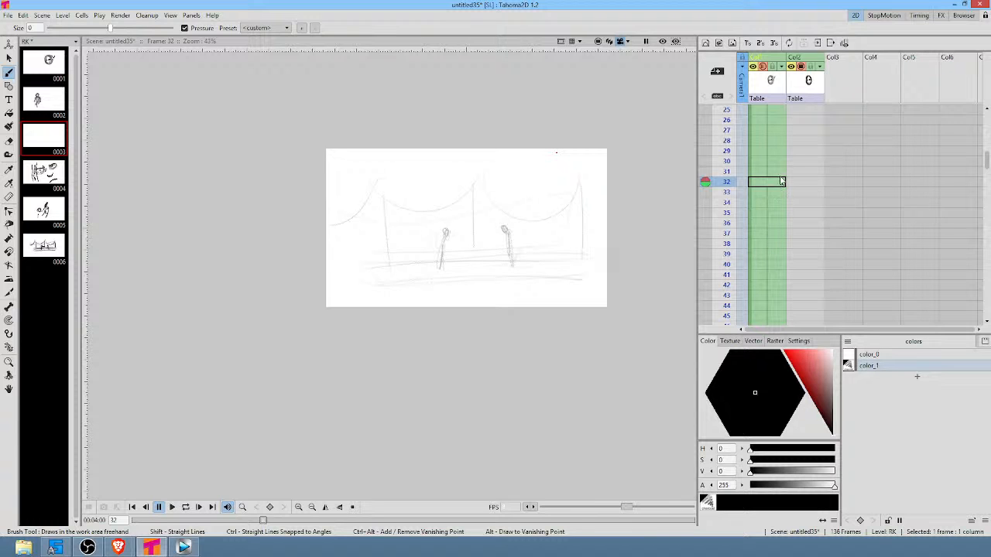
pyautogui.scroll(-10, 773, 182)
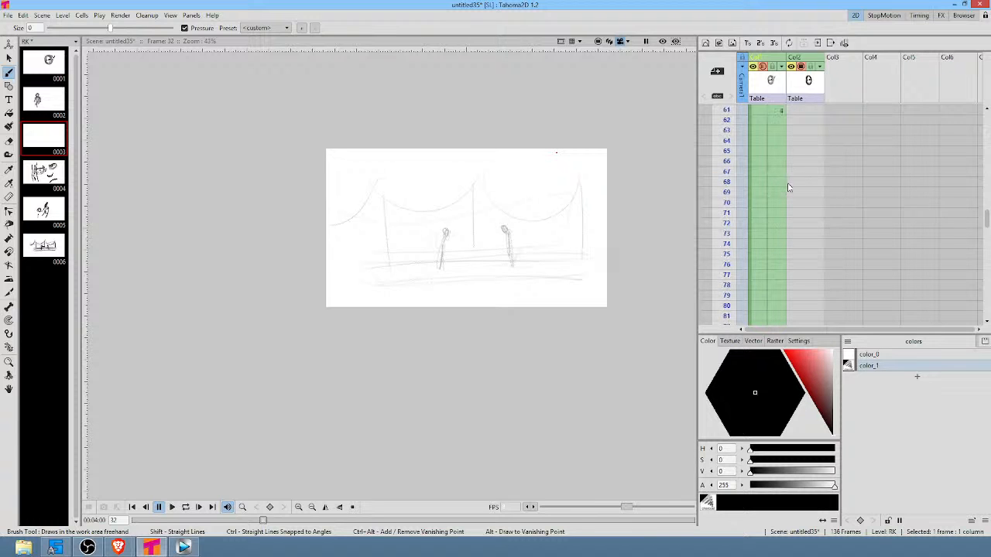
pyautogui.moveTo(900, 225); pyautogui.dragTo(468, 91)
pyautogui.moveTo(869, 225); pyautogui.dragTo(954, 143)
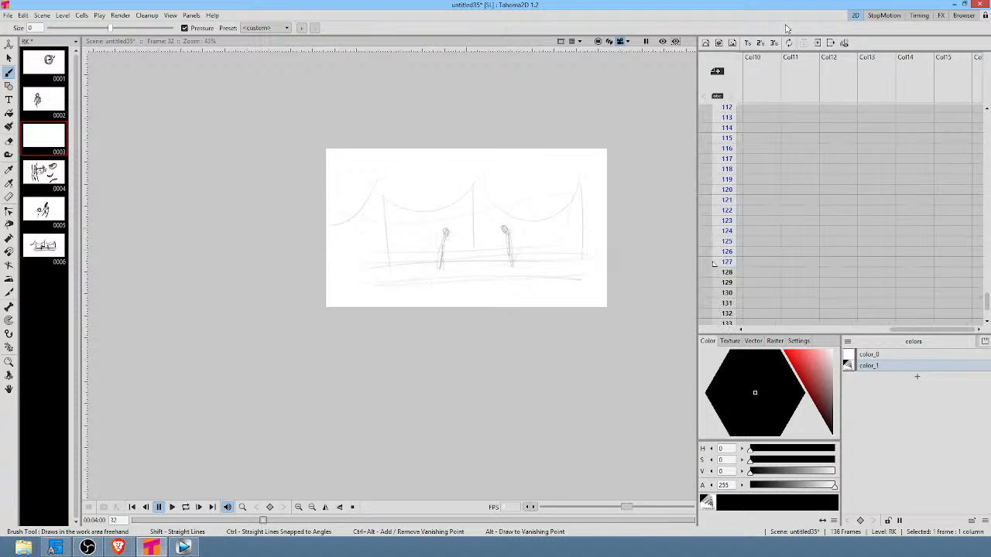
pyautogui.moveTo(802, 171); pyautogui.dragTo(971, 191)
pyautogui.moveTo(779, 140); pyautogui.dragTo(838, 157)
pyautogui.scroll(8, 809, 154)
pyautogui.scroll(4, 772, 144)
pyautogui.moveTo(772, 144); pyautogui.dragTo(950, 162)
pyautogui.scroll(1, 852, 143)
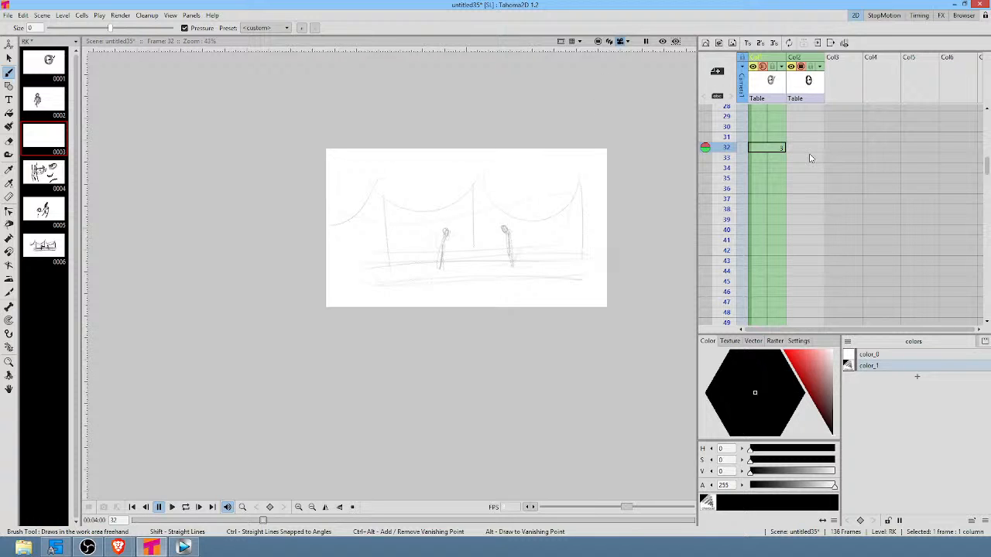
pyautogui.scroll(5, 774, 147)
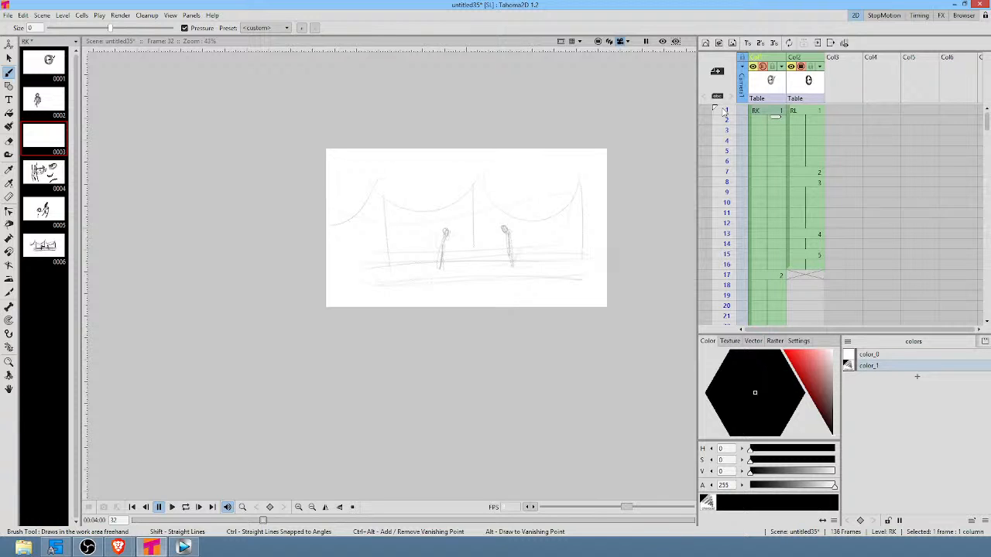
# From frame 1, move the head animation column over to leave an empty second column, and return it beside the storyboard.
pyautogui.click(727, 113)
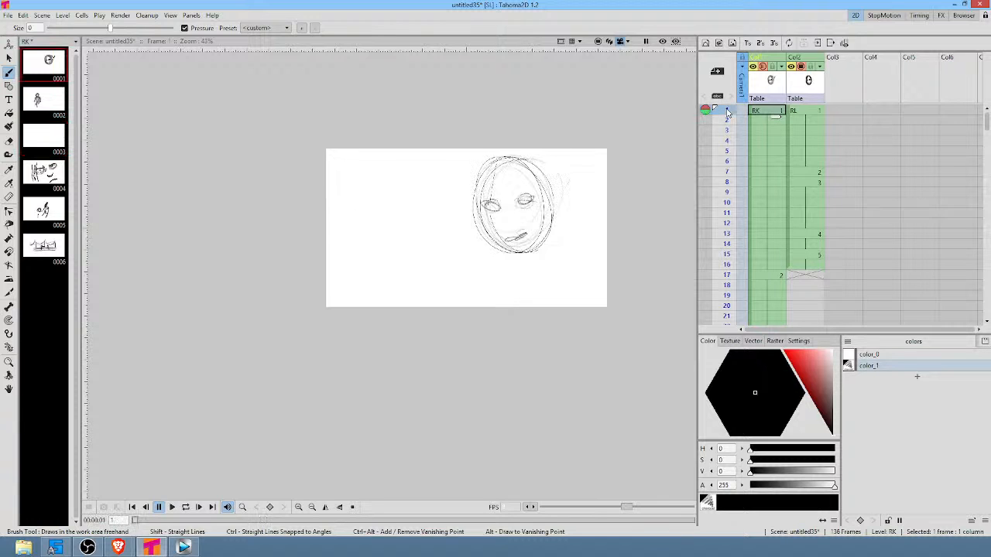
pyautogui.moveTo(727, 113)
pyautogui.mouseDown()
pyautogui.moveTo(730, 274)
pyautogui.moveTo(744, 179)
pyautogui.moveTo(747, 230)
pyautogui.moveTo(750, 112)
pyautogui.mouseUp()
pyautogui.moveTo(809, 60); pyautogui.dragTo(847, 60)
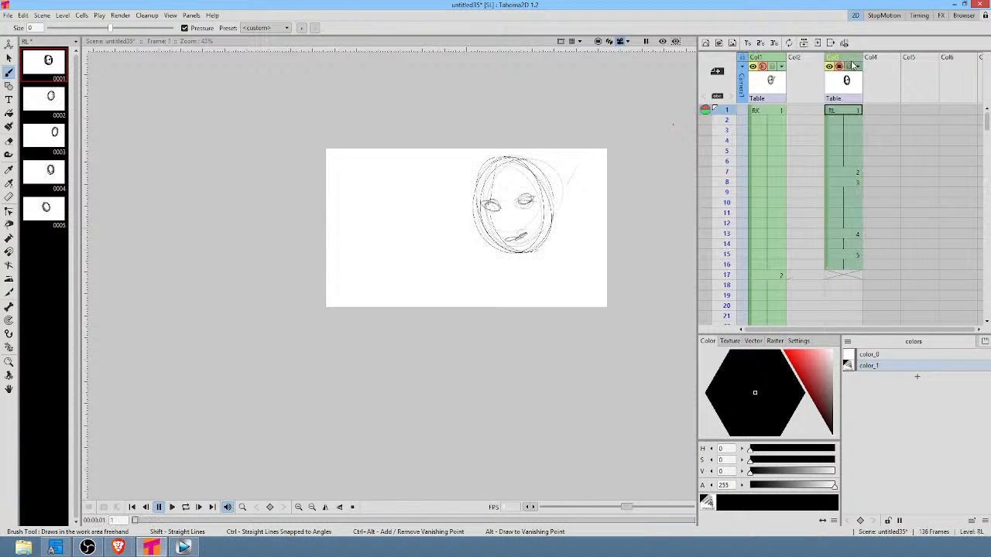
pyautogui.click(797, 113)
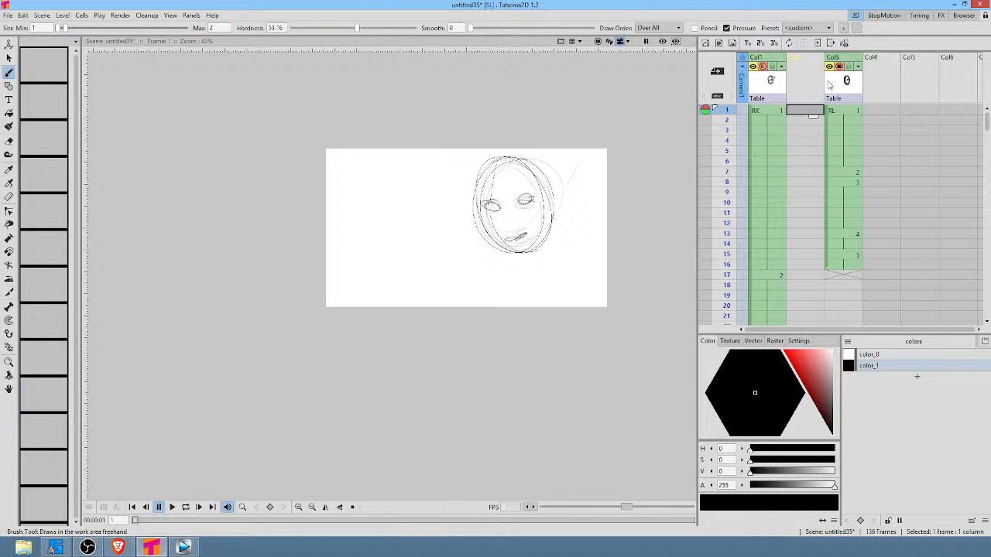
pyautogui.moveTo(837, 60); pyautogui.dragTo(808, 62)
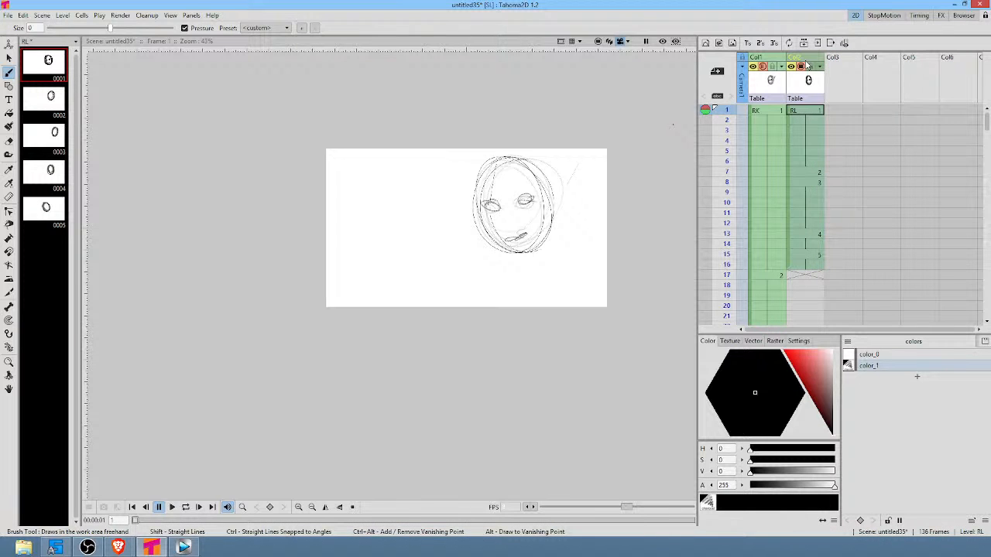
# Delete frames 1 to 16 from both the storyboard and head animation columns, and select the storyboard's first frame.
pyautogui.click(769, 113)
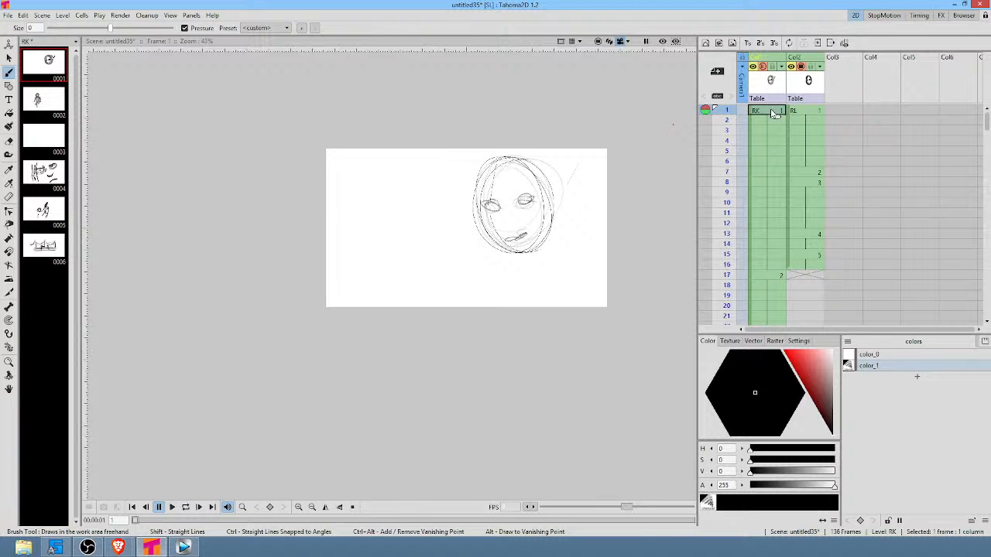
pyautogui.click(764, 91)
pyautogui.scroll(-3, 784, 155)
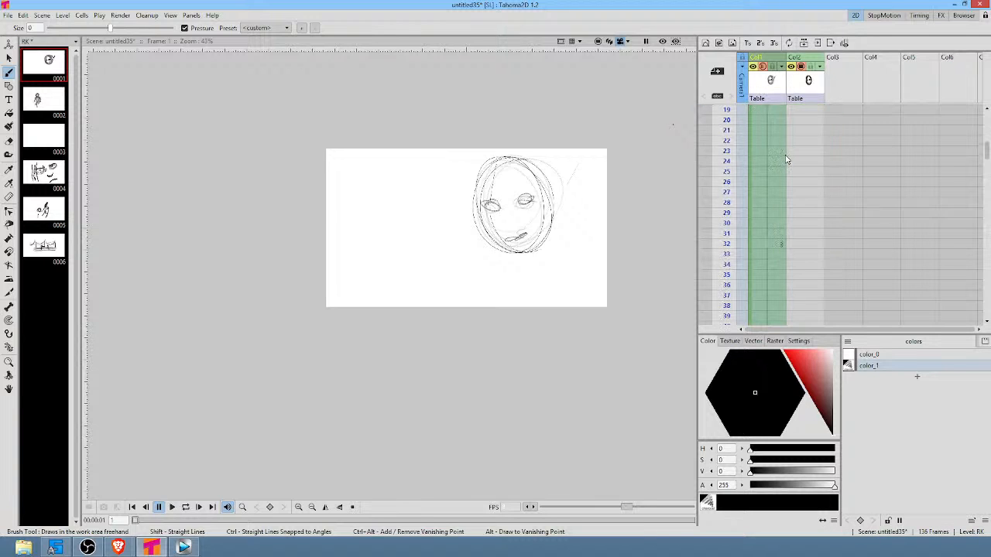
pyautogui.scroll(3, 784, 154)
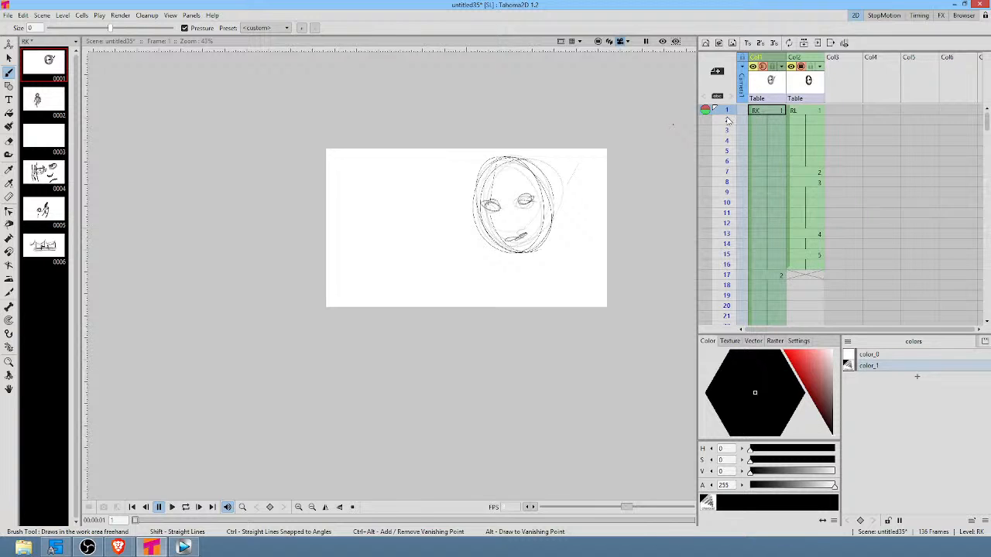
pyautogui.click(763, 117)
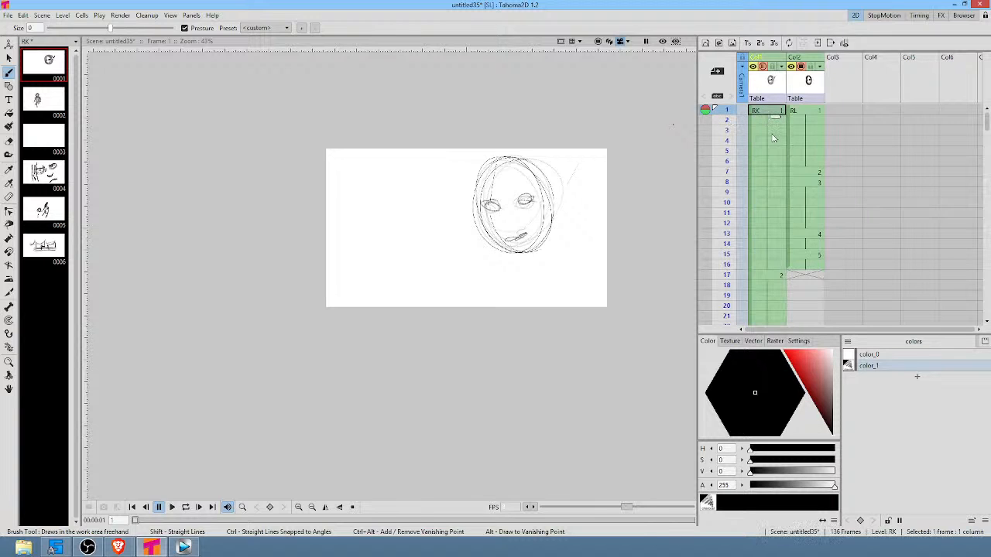
pyautogui.keyDown('shift'); pyautogui.click(815, 269); pyautogui.keyUp('shift')
pyautogui.press('Delete')
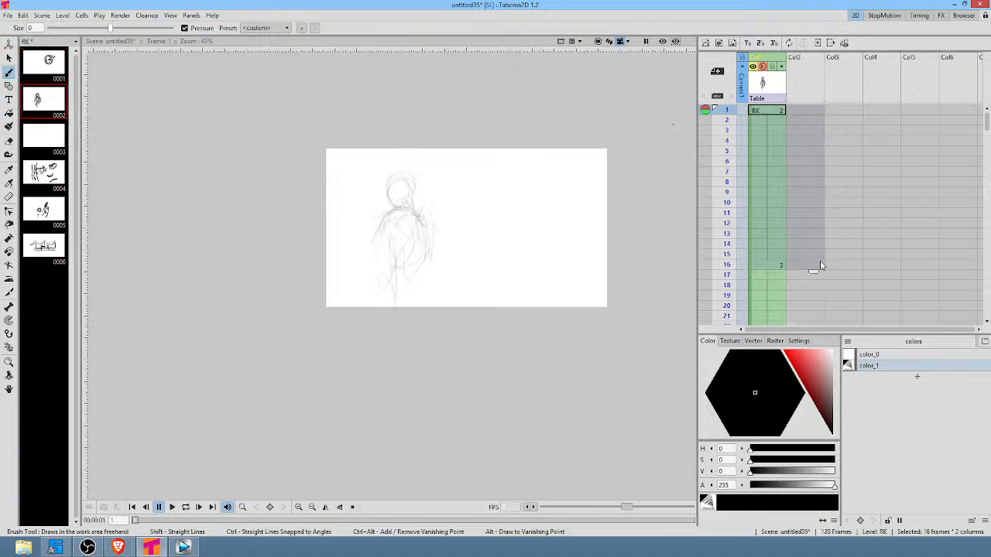
pyautogui.click(764, 112)
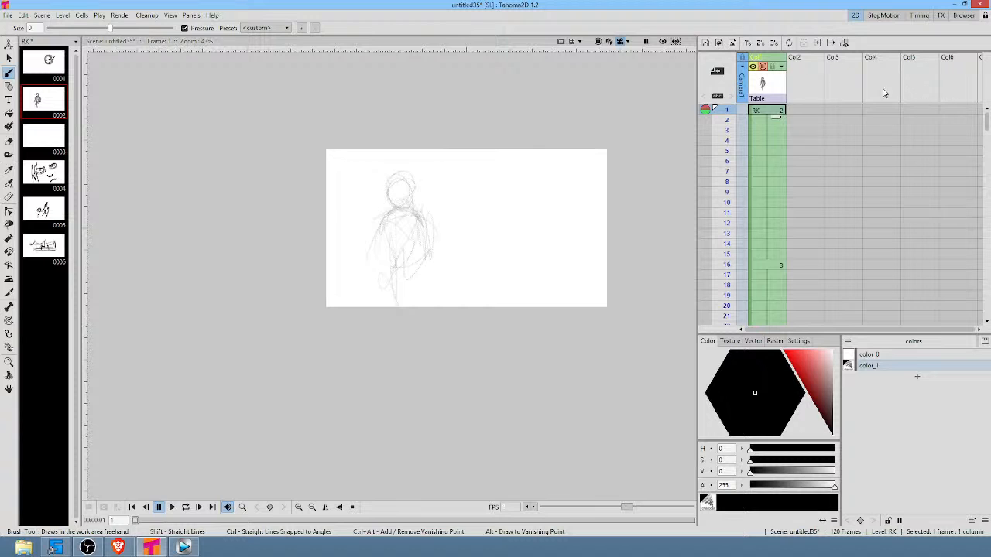
pyautogui.click(772, 85)
pyautogui.click(772, 114)
# Open the recent scene 089.tnz, discarding the current scene's changes and loading without saving the modified RK and RL levels.
pyautogui.click(6, 16)
pyautogui.moveTo(35, 73)
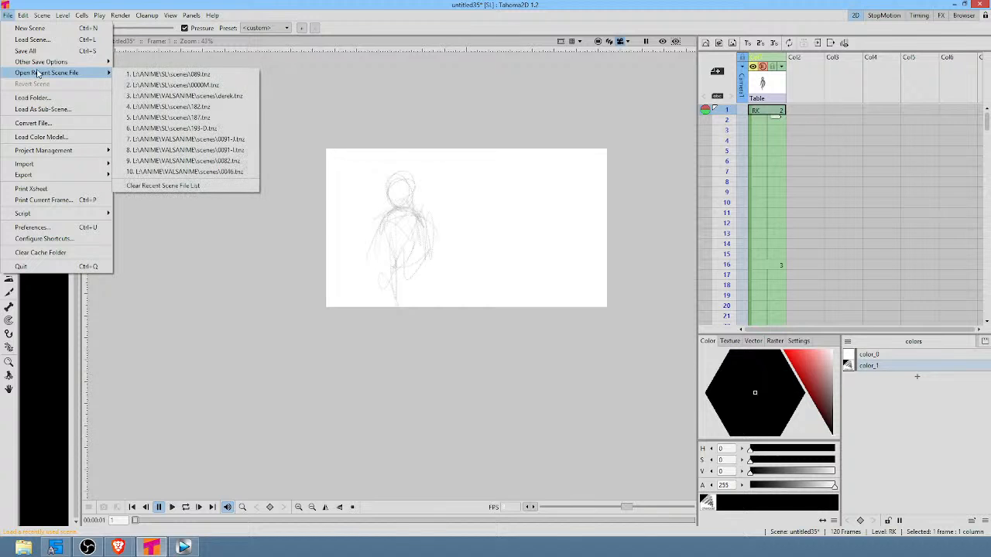
pyautogui.click(157, 75)
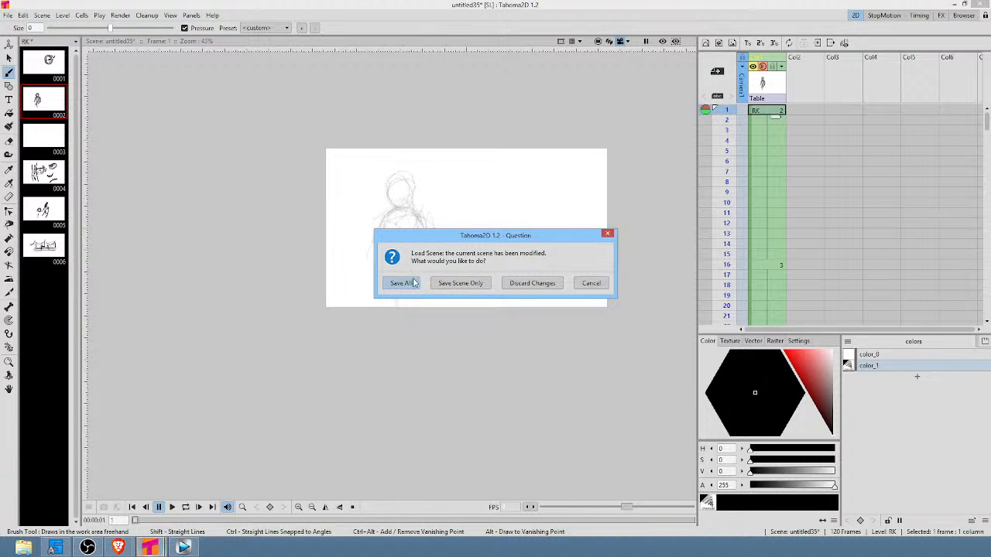
pyautogui.click(542, 292)
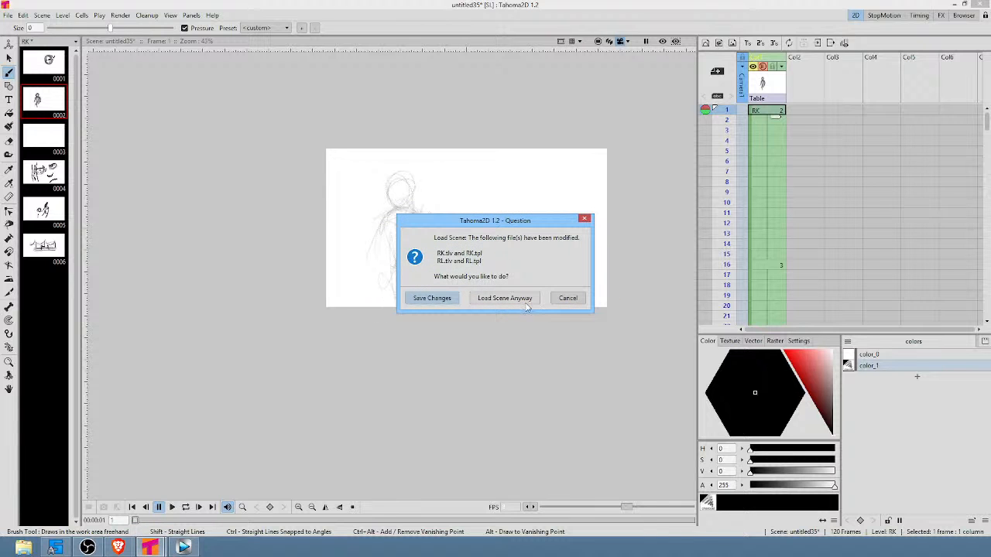
pyautogui.click(518, 301)
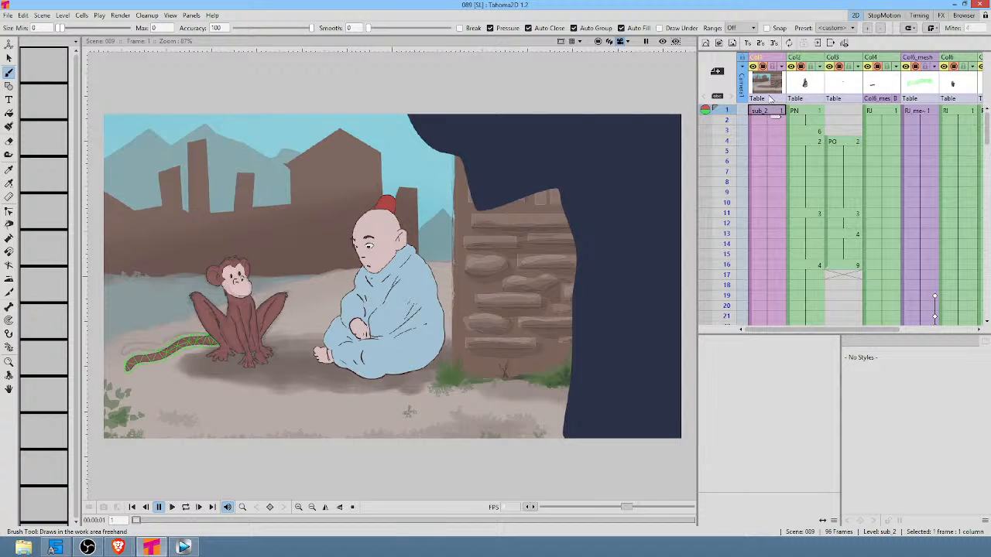
# Look over the columns of scene 089, from the sub_2 background across to Col8.
pyautogui.moveTo(889, 171); pyautogui.dragTo(950, 183)
pyautogui.scroll(1, 886, 193)
pyautogui.hscroll(2, 915, 134)
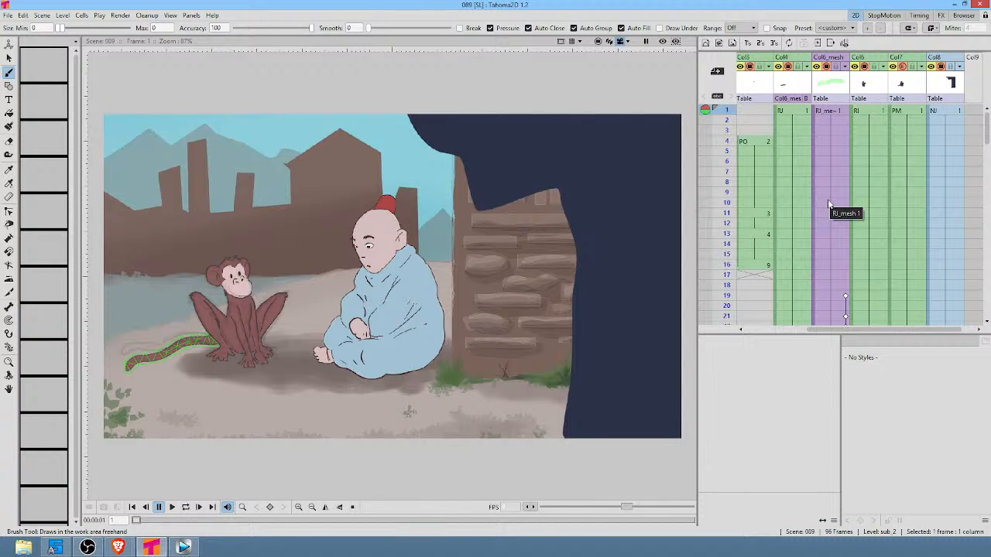
pyautogui.hscroll(-2, 832, 202)
pyautogui.scroll(-1, 851, 186)
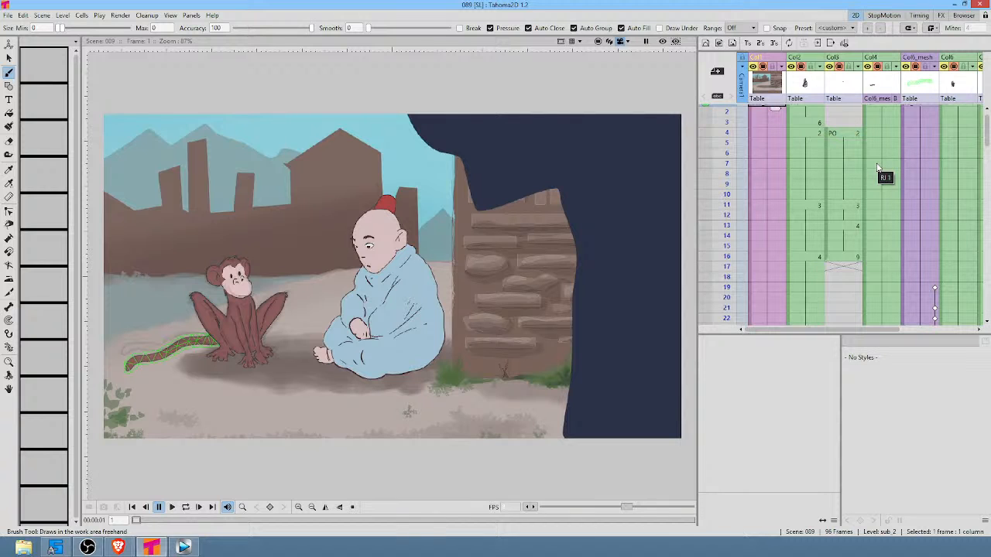
pyautogui.scroll(1, 877, 167)
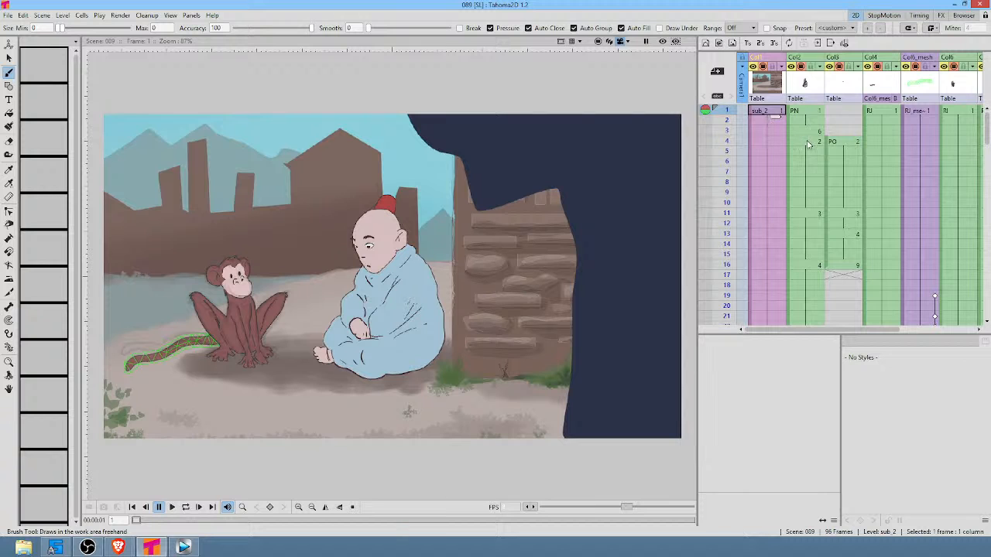
# Check scene 089's frames down the timeline, and switch to Vegas Pro to scrub the edit from clip 274 to clip 276.
pyautogui.moveTo(727, 113)
pyautogui.mouseDown()
pyautogui.moveTo(728, 268)
pyautogui.moveTo(728, 111)
pyautogui.mouseUp()
pyautogui.scroll(-10, 816, 152)
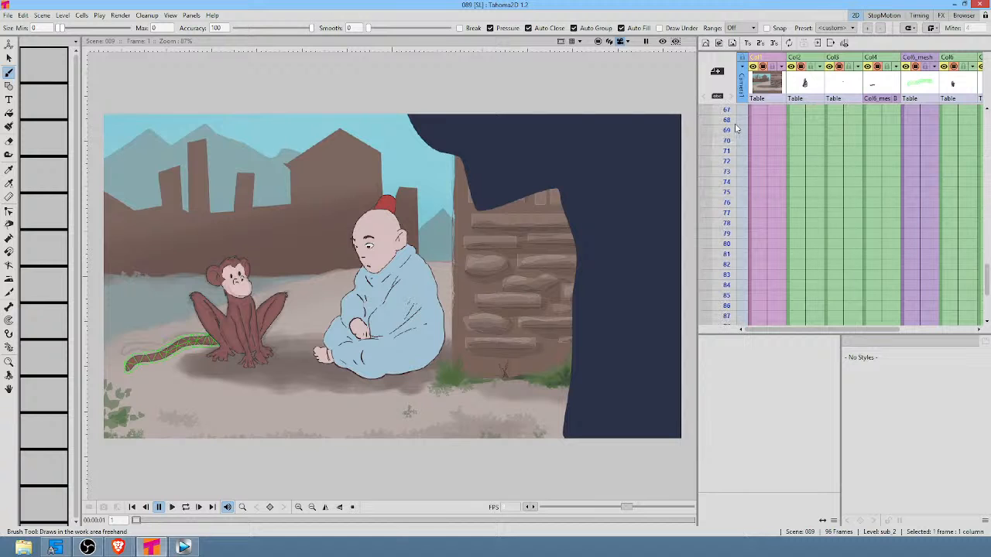
pyautogui.moveTo(726, 117); pyautogui.dragTo(753, 20)
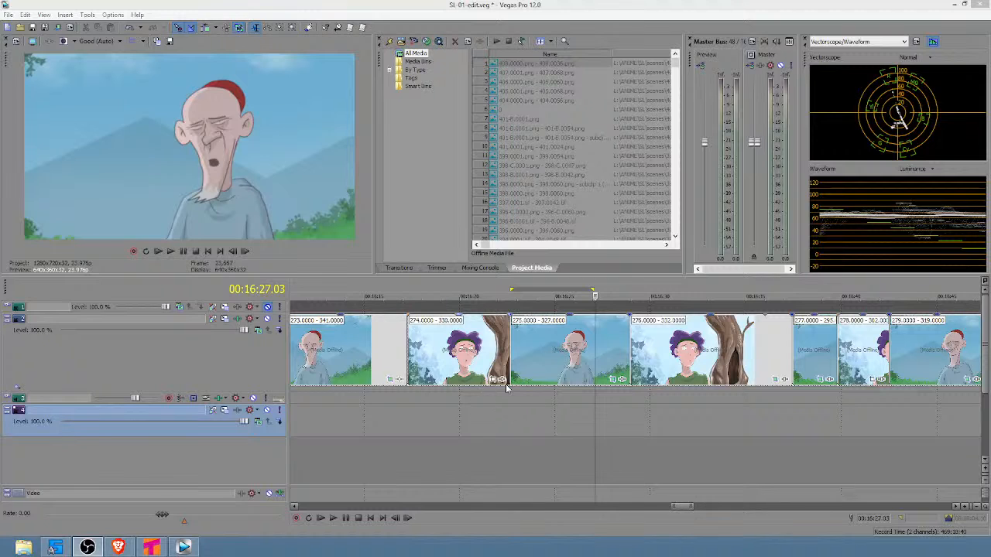
pyautogui.moveTo(490, 398); pyautogui.dragTo(650, 406)
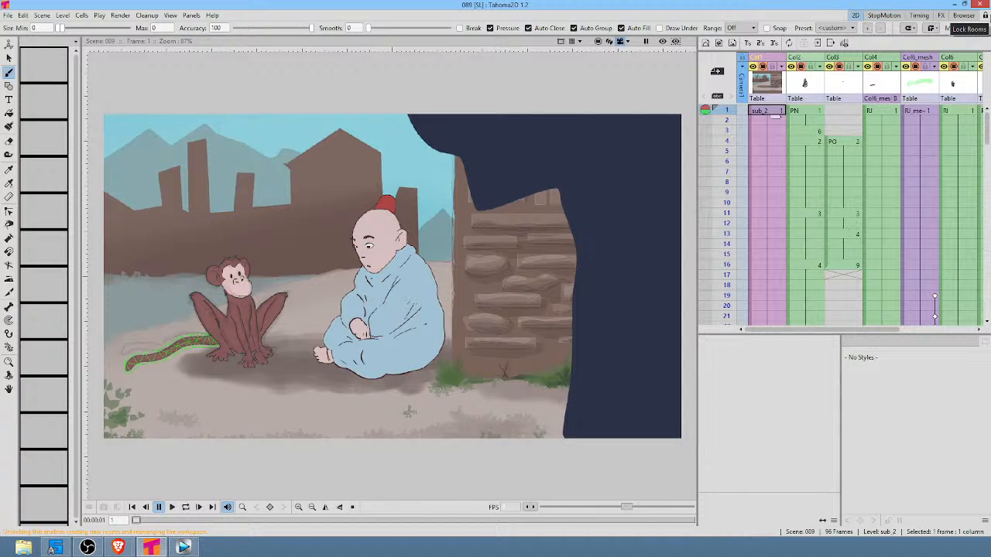
# Switch back to Tahoma2D, scrub scene 089 to frame 5, and review its output settings.
pyautogui.moveTo(727, 111)
pyautogui.mouseDown()
pyautogui.moveTo(727, 282)
pyautogui.moveTo(728, 155)
pyautogui.moveTo(732, 202)
pyautogui.moveTo(739, 150)
pyautogui.mouseUp()
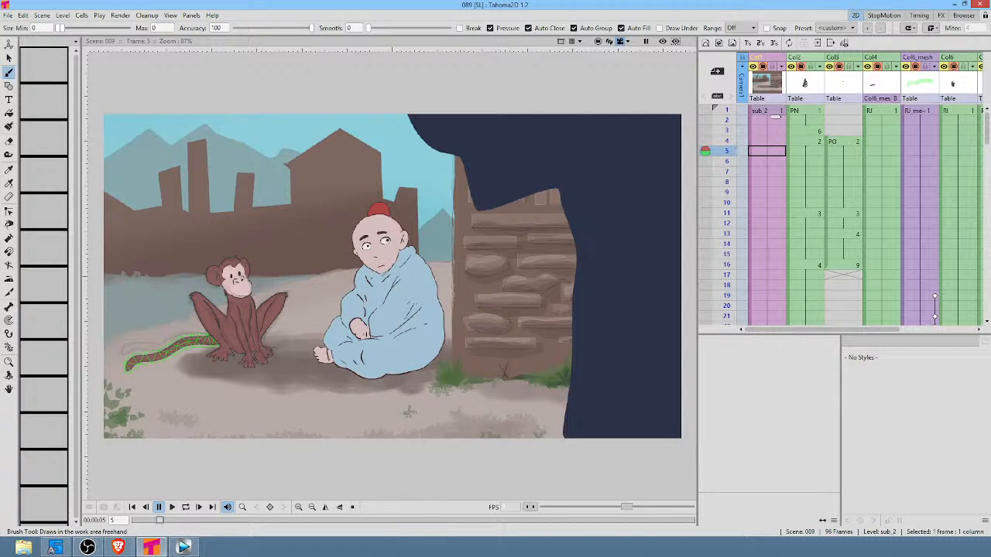
pyautogui.click(124, 16)
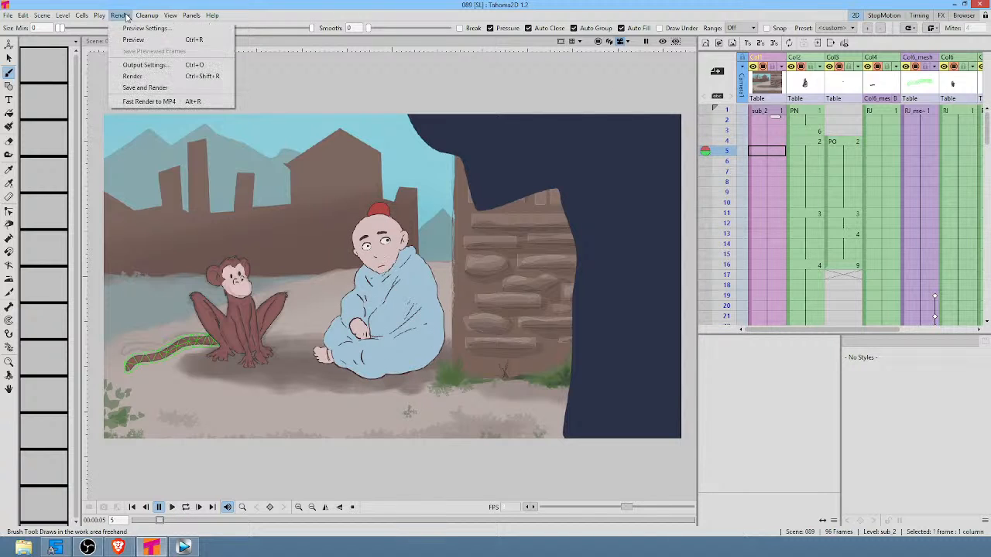
pyautogui.click(133, 65)
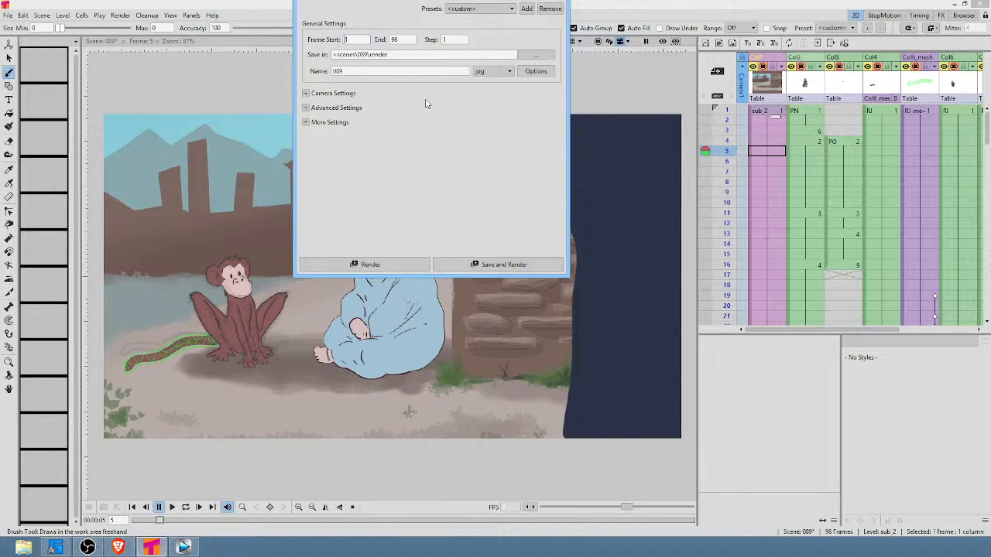
pyautogui.press('Escape')
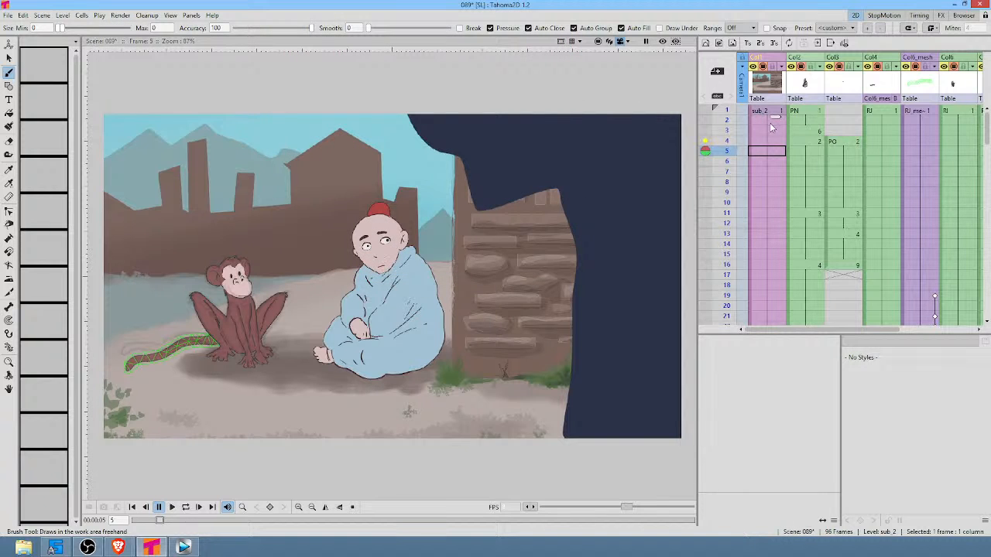
# Preview scene 089's rendered frames from frame 1, close the preview, and render the scene.
pyautogui.click(765, 111)
pyautogui.scroll(-3, 823, 188)
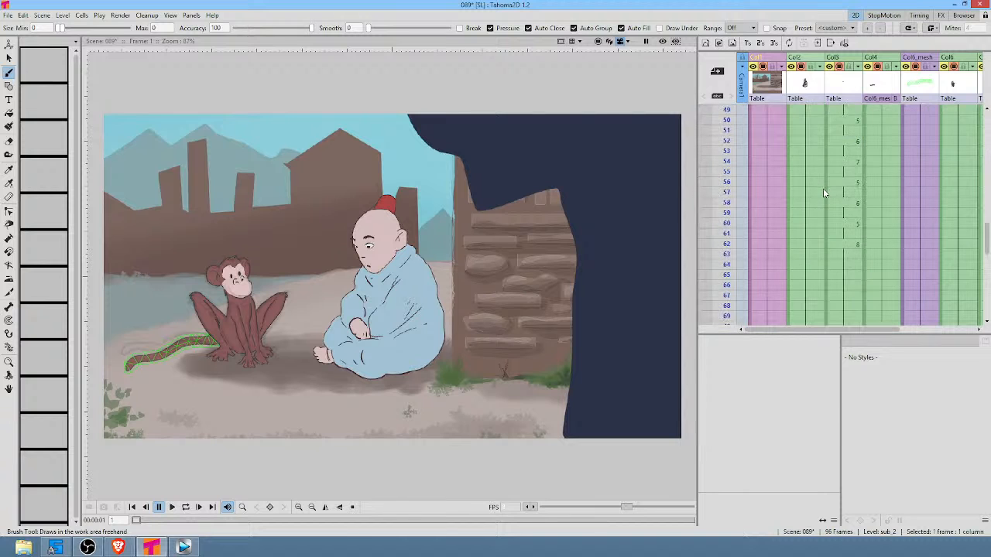
pyautogui.scroll(3, 777, 171)
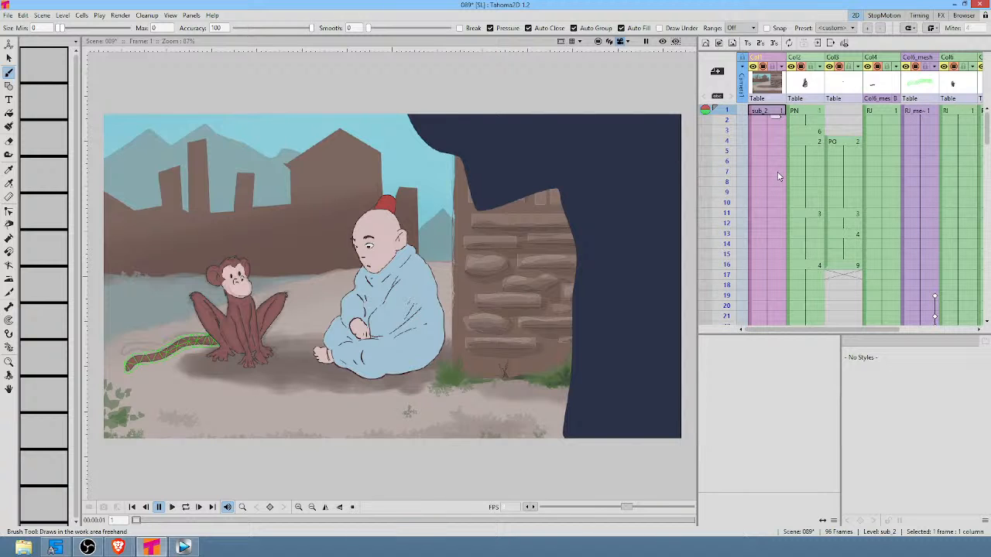
pyautogui.hotkey('ctrl', 'r')
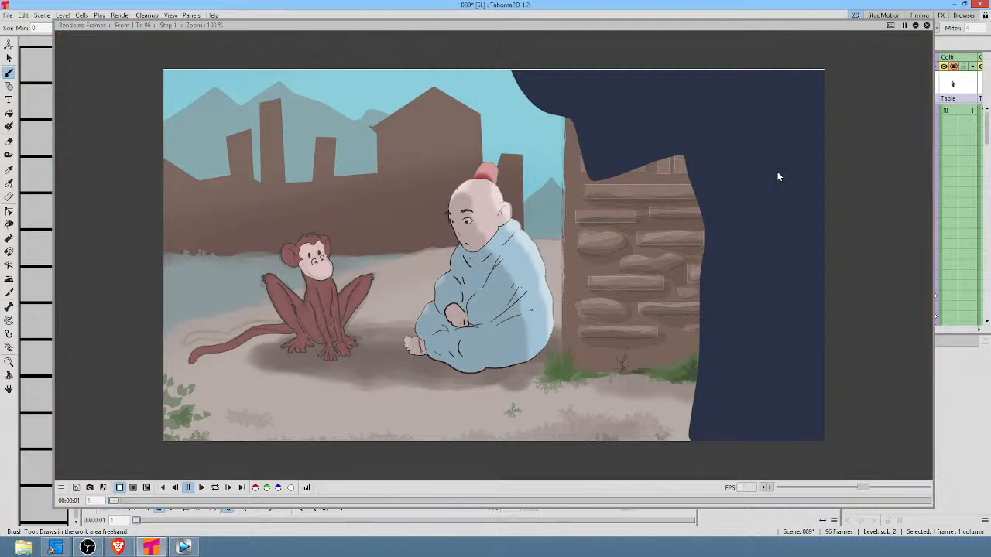
pyautogui.click(926, 26)
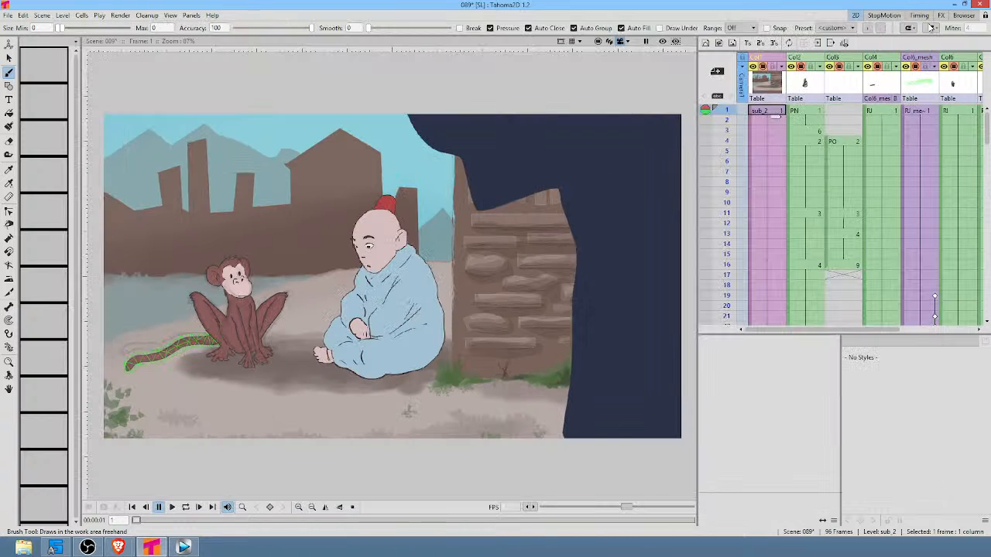
pyautogui.hotkey('ctrl', 'shift', 'r')
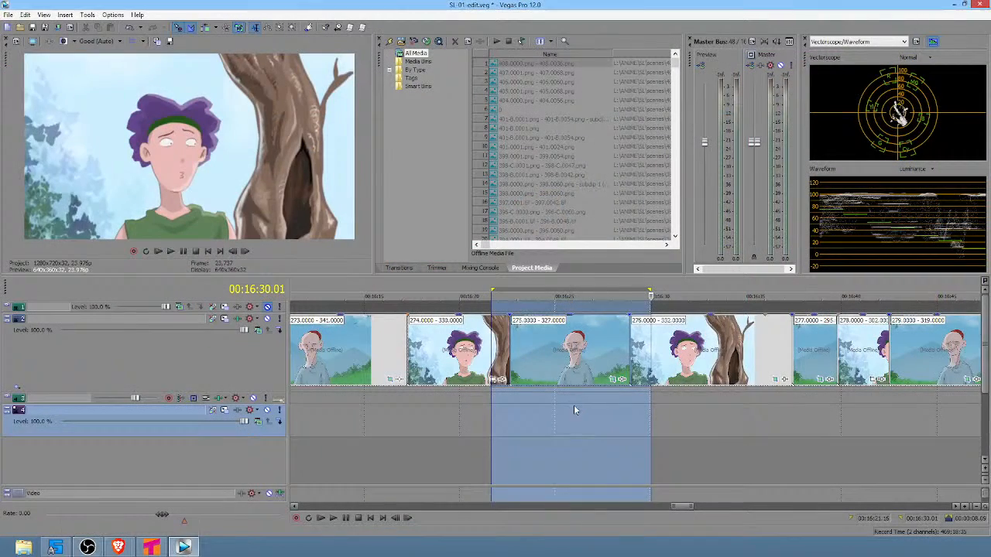
# Switch to Vegas Pro and locate the part of the edit around 00:05:31, just before clips 086 and 089.
pyautogui.click(573, 405)
pyautogui.scroll(-10, 575, 408)
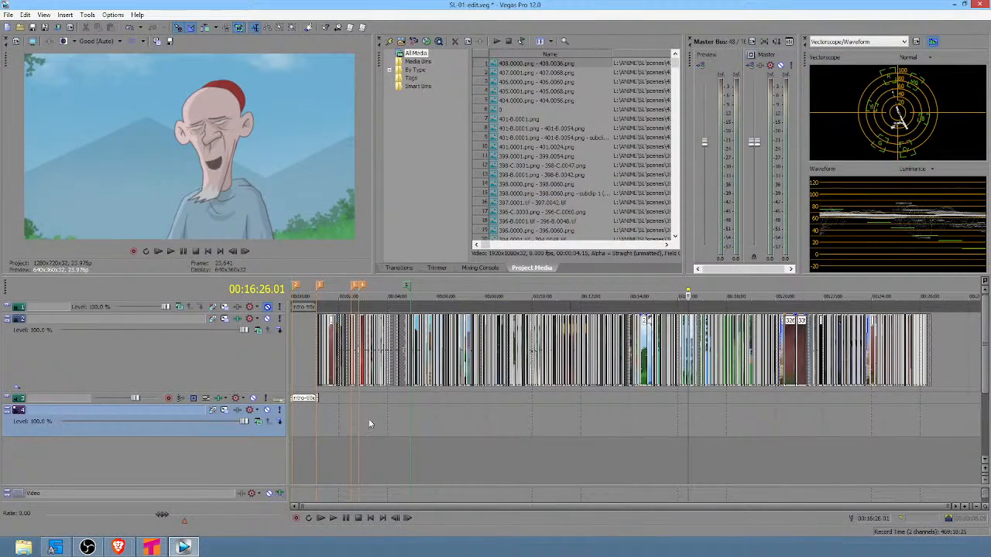
pyautogui.click(339, 406)
pyautogui.scroll(8, 339, 401)
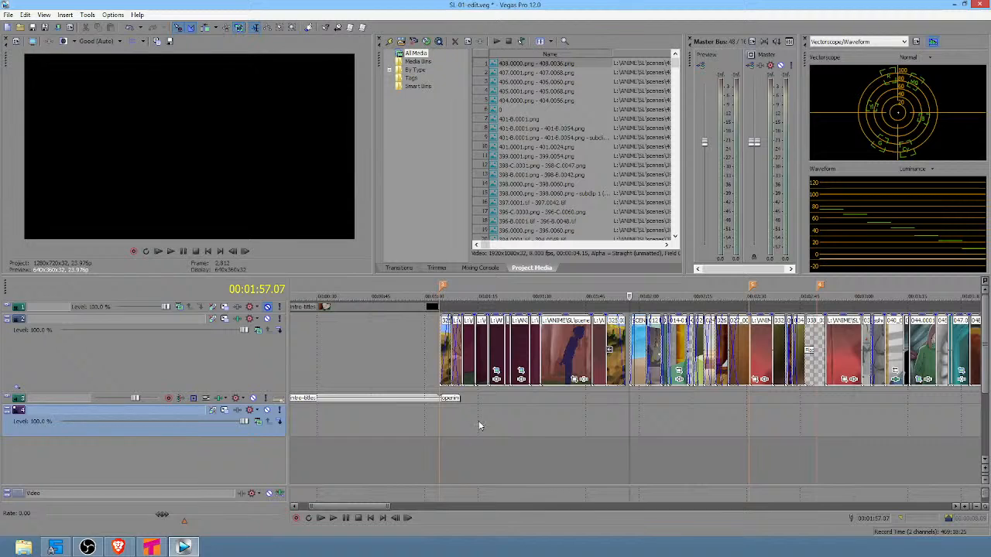
pyautogui.middleClick(582, 423)
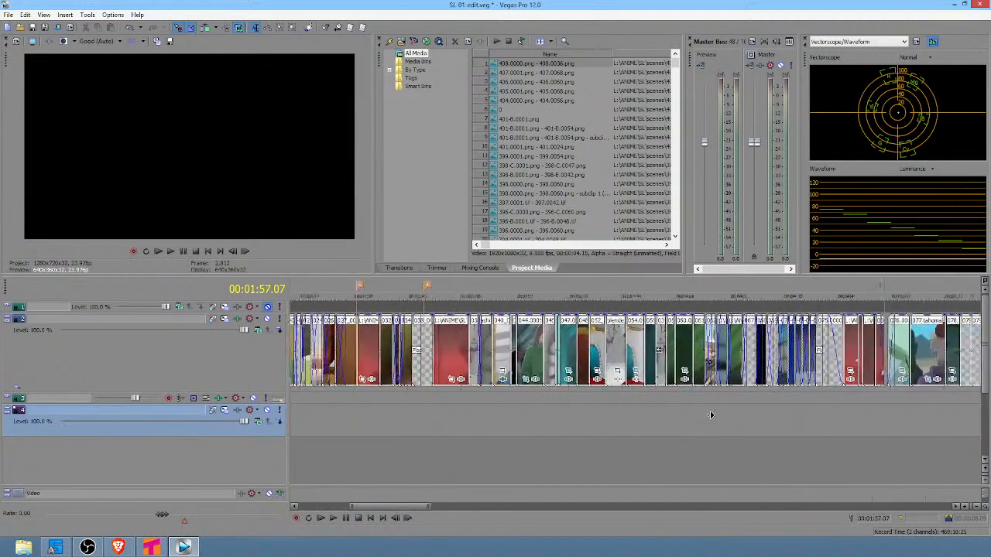
pyautogui.moveTo(569, 420); pyautogui.dragTo(608, 420)
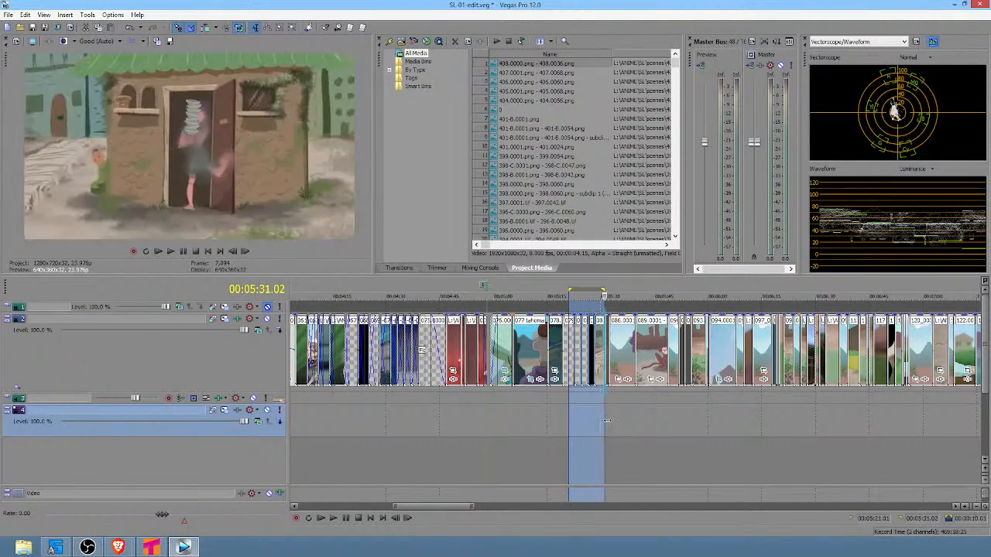
# Play the edit from about 00:05:26 into clip 089, and stop playback.
pyautogui.click(590, 427)
pyautogui.press('space')
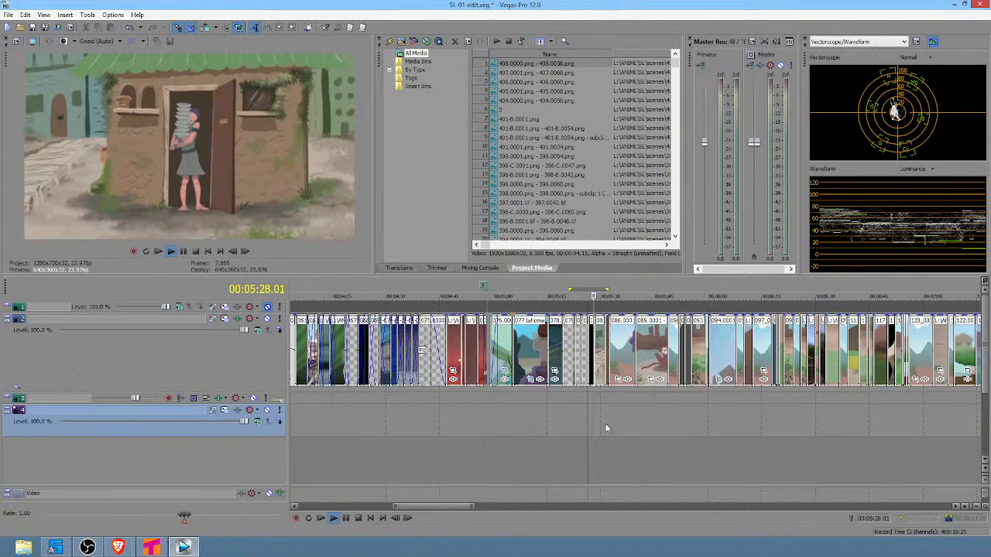
pyautogui.scroll(5, 605, 428)
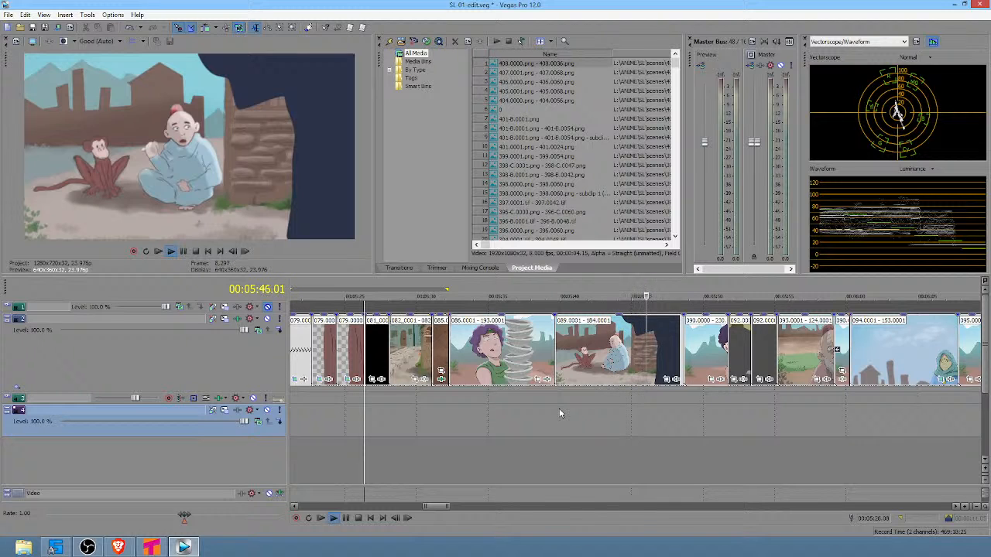
pyautogui.press('space')
# Scrub back and forth through clip 089 between about 00:05:39 and 00:05:44 to examine the seated character's movement.
pyautogui.click(589, 403)
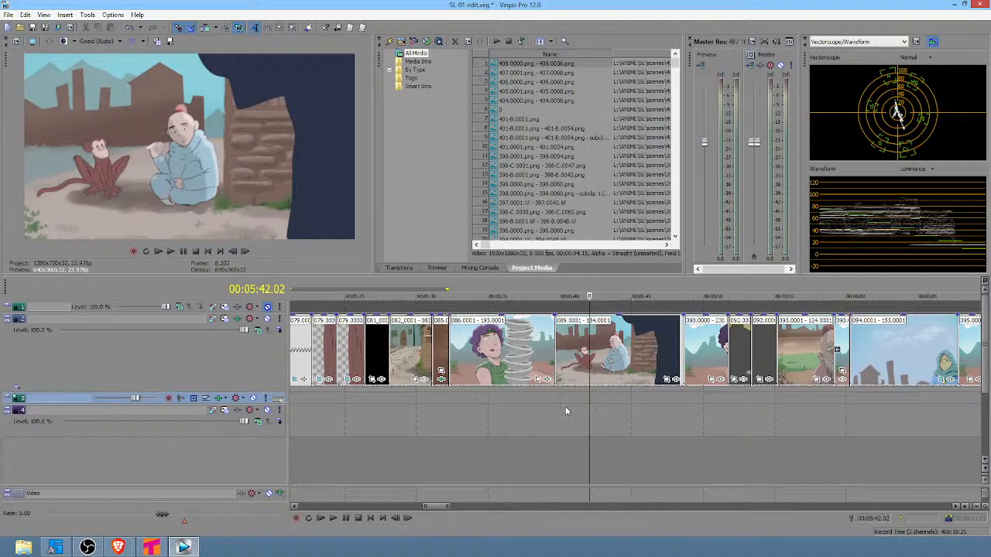
pyautogui.moveTo(544, 411); pyautogui.dragTo(569, 413)
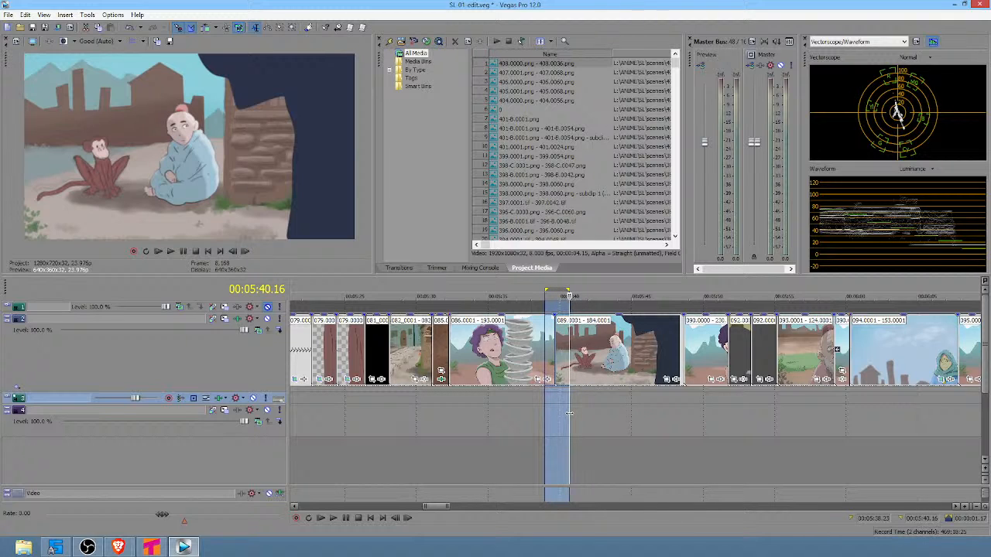
pyautogui.moveTo(562, 415); pyautogui.dragTo(623, 415)
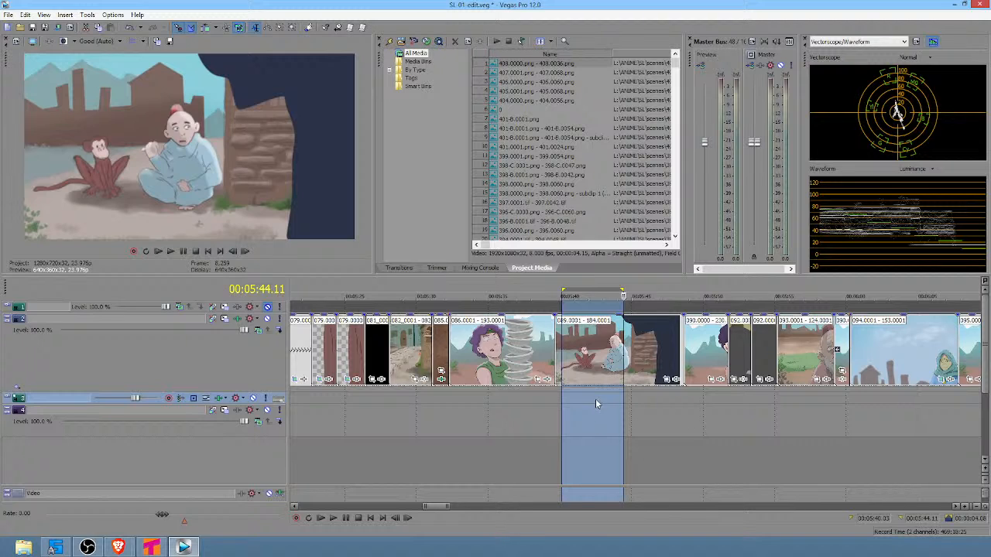
pyautogui.moveTo(582, 399); pyautogui.dragTo(620, 403)
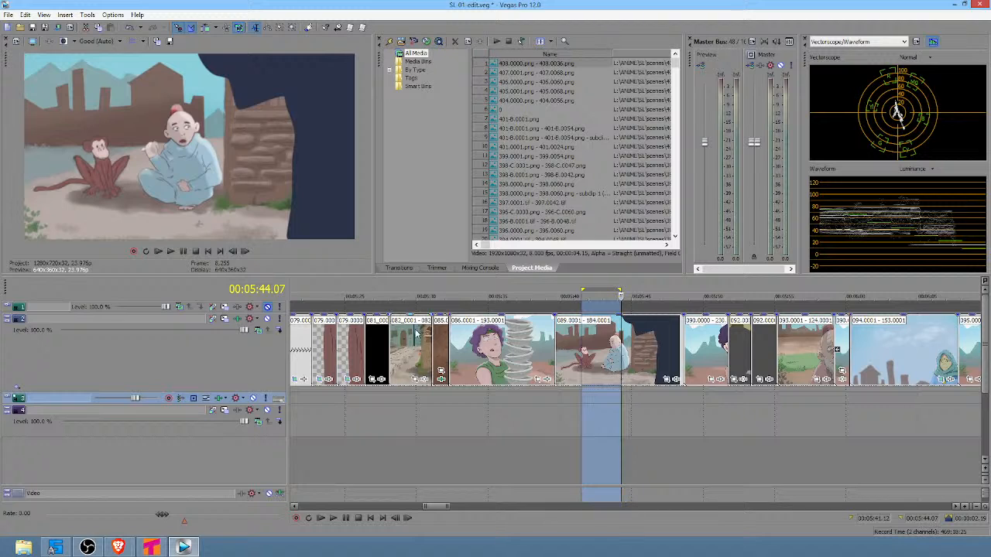
# Mark and scrub time ranges from the end of clip 086 into clip 089, between about 00:05:36 and 00:05:44.
pyautogui.moveTo(566, 401); pyautogui.dragTo(610, 400)
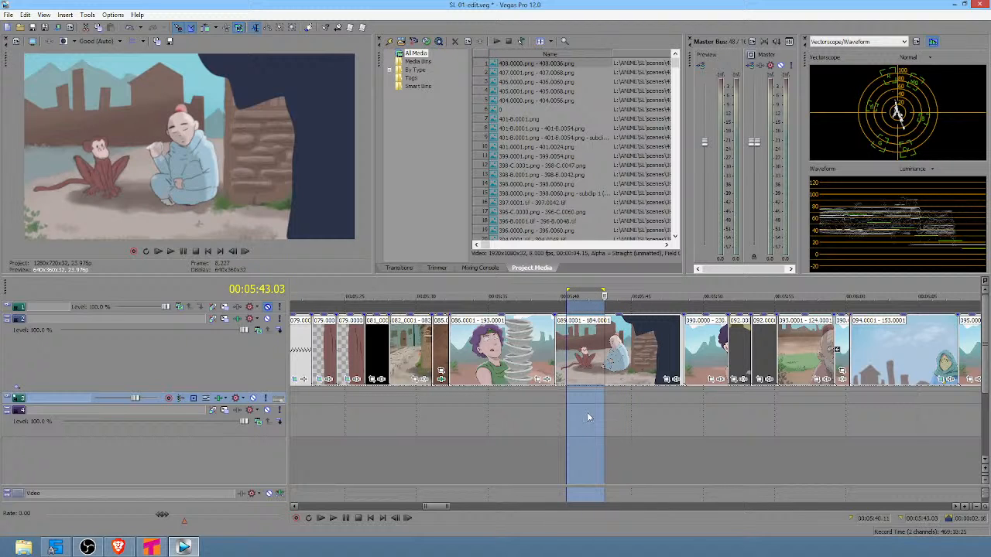
pyautogui.moveTo(514, 424); pyautogui.dragTo(616, 422)
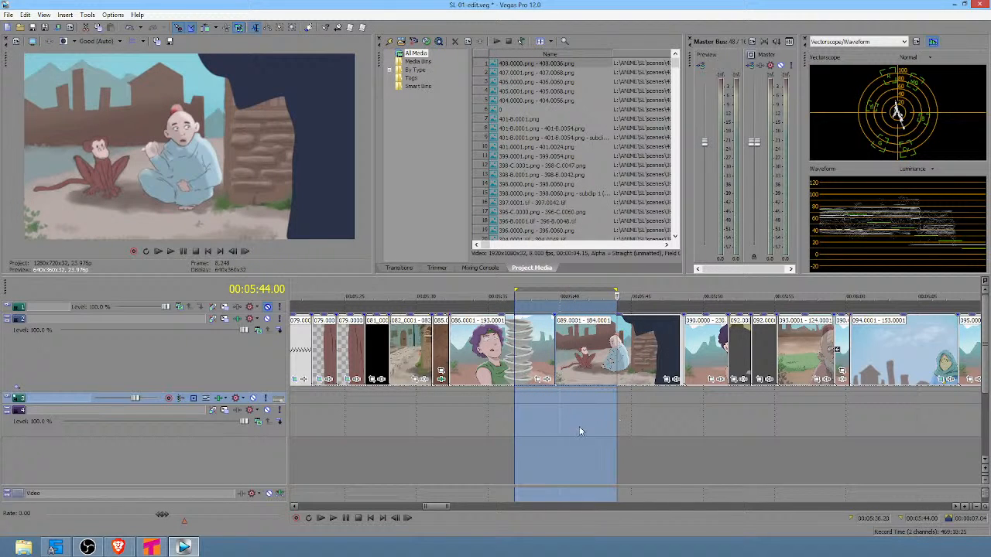
pyautogui.hscroll(3, 589, 417)
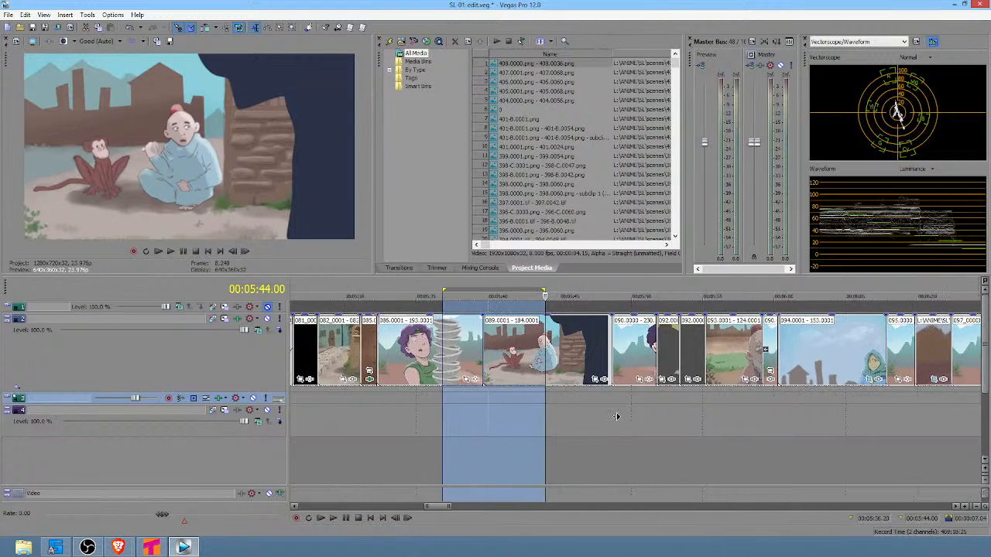
pyautogui.moveTo(500, 411); pyautogui.dragTo(534, 414)
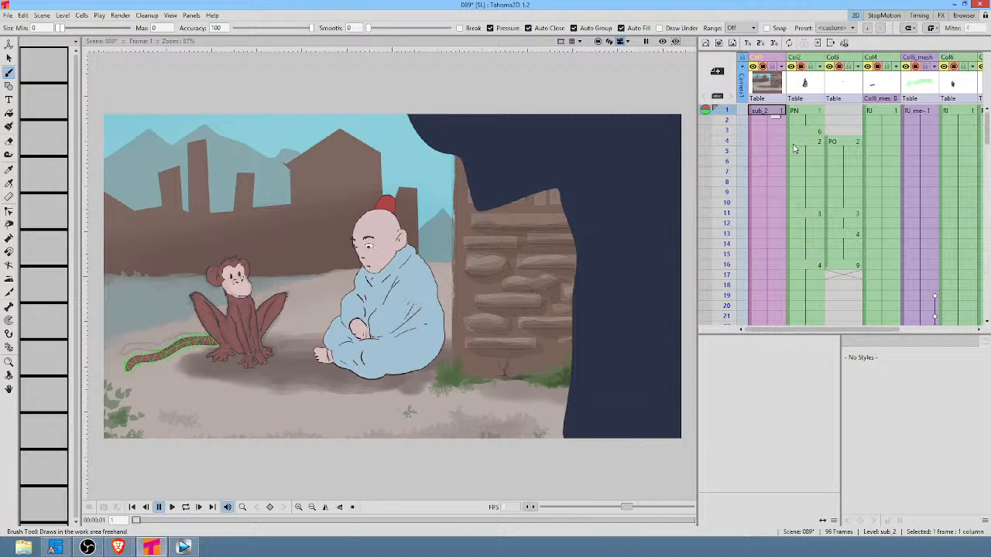
# In Tahoma2D, examine scene 089's character poses across frames 1 to 14 and around frames 58 to 60, ending on frame 1.
pyautogui.moveTo(732, 114)
pyautogui.mouseDown()
pyautogui.moveTo(728, 144)
pyautogui.moveTo(728, 106)
pyautogui.mouseUp()
pyautogui.scroll(-2, 416, 232)
pyautogui.scroll(2, 416, 232)
pyautogui.moveTo(728, 116)
pyautogui.mouseDown()
pyautogui.moveTo(720, 290)
pyautogui.moveTo(755, 236)
pyautogui.mouseUp()
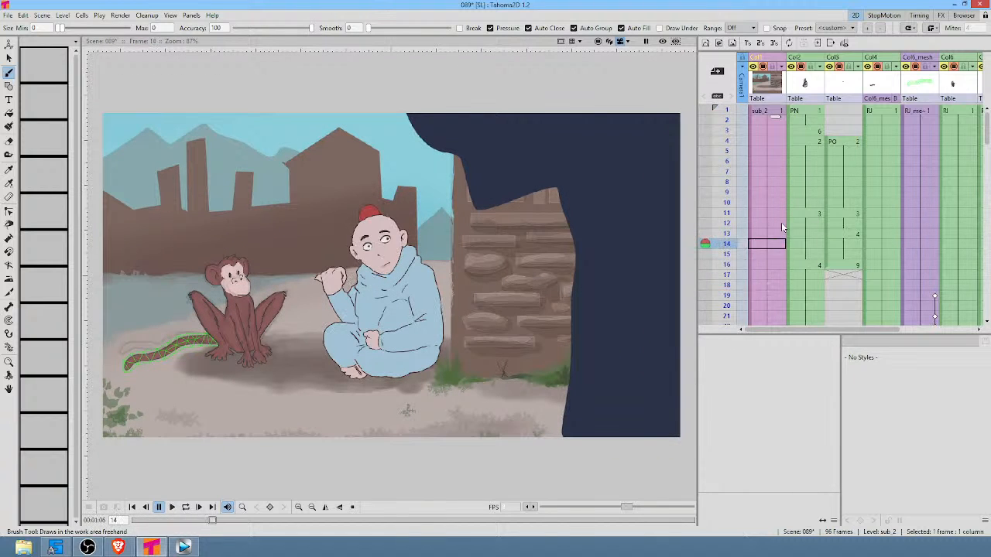
pyautogui.scroll(-10, 754, 238)
pyautogui.click(727, 161)
pyautogui.moveTo(727, 178)
pyautogui.mouseDown()
pyautogui.moveTo(727, 249)
pyautogui.moveTo(726, 116)
pyautogui.moveTo(728, 148)
pyautogui.mouseUp()
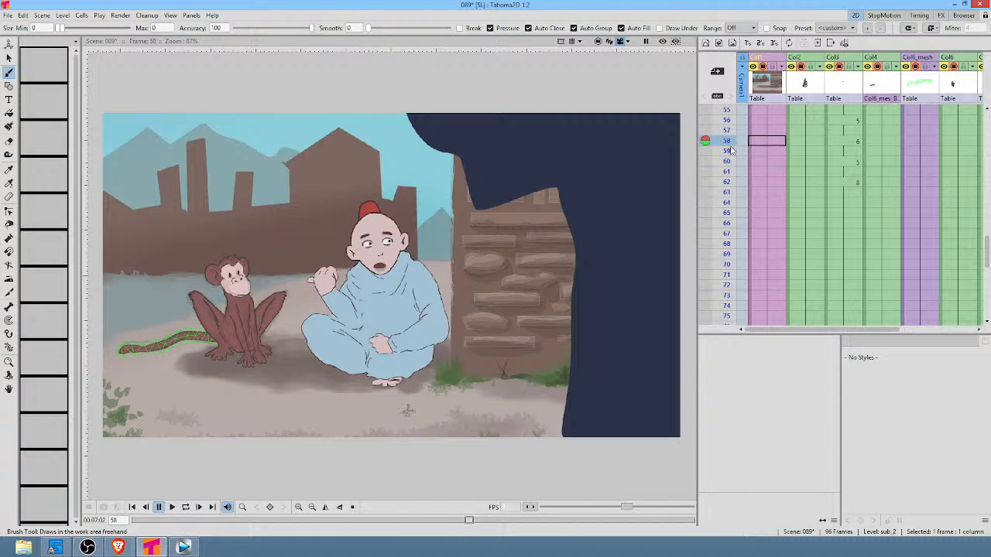
pyautogui.click(727, 161)
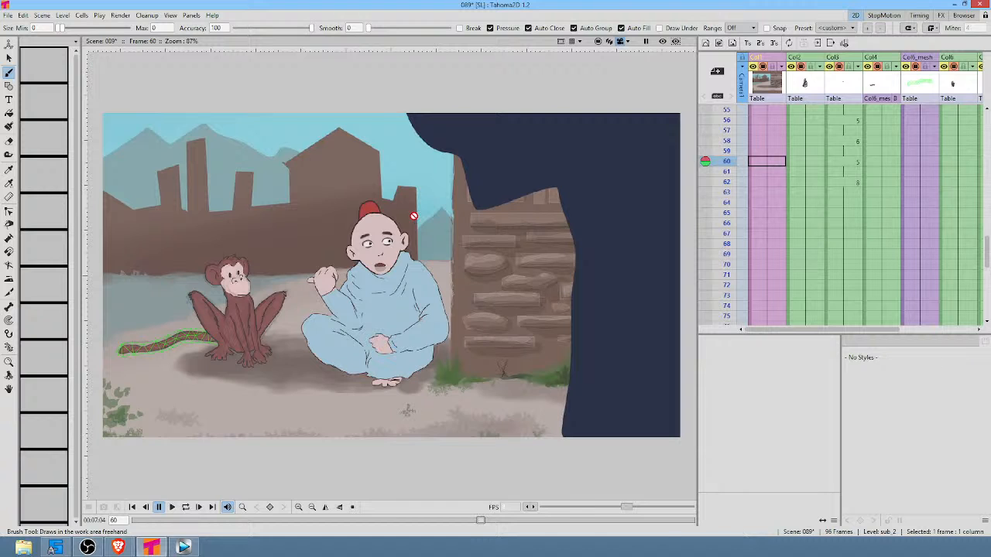
pyautogui.scroll(10, 752, 171)
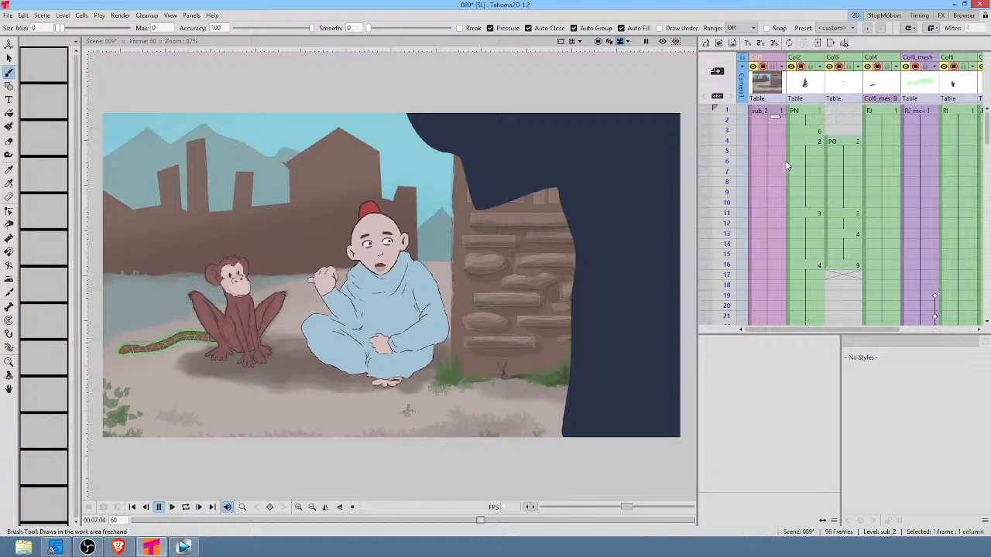
pyautogui.click(728, 112)
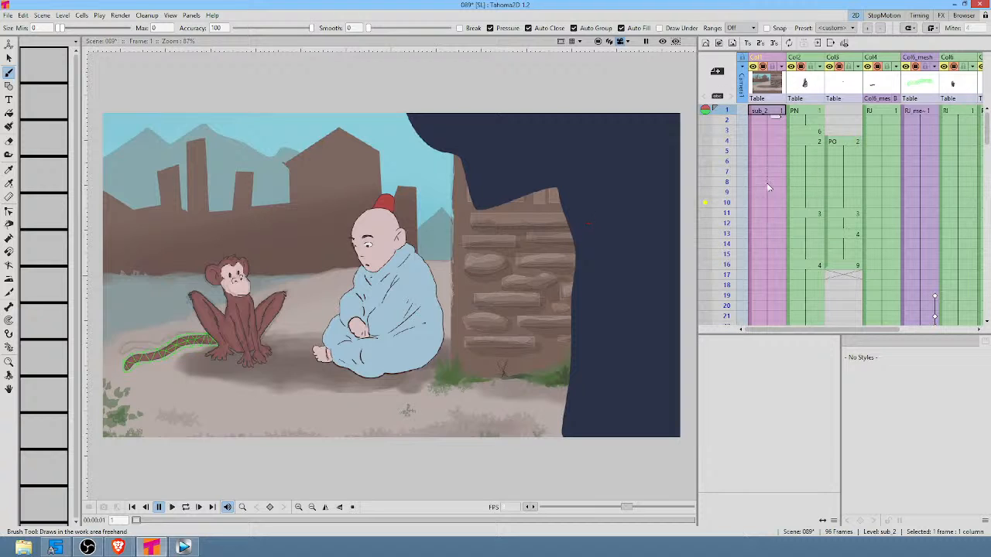
# Open the background sub-scene sub_2 in the first column to inspect its levels, and return to the main scene.
pyautogui.click(763, 91)
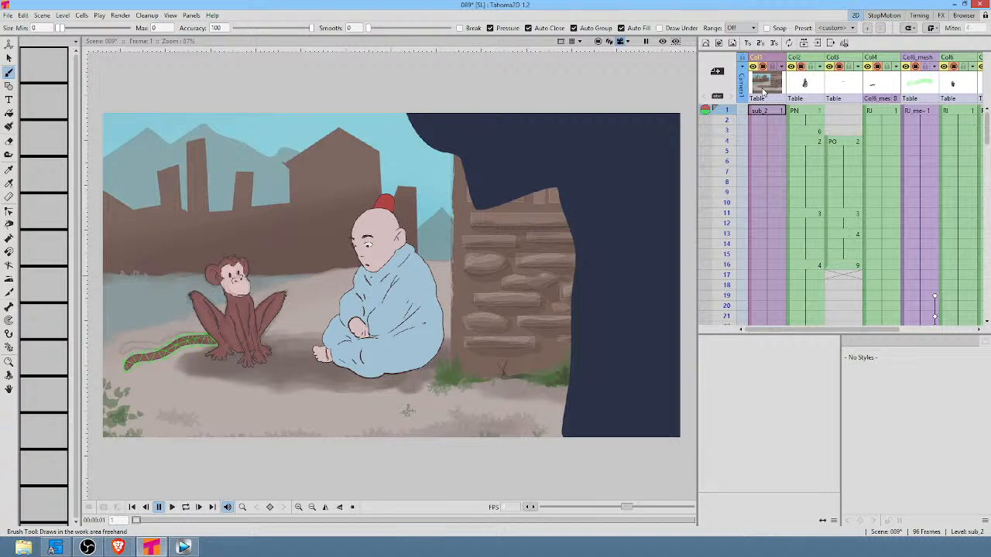
pyautogui.doubleClick(762, 91)
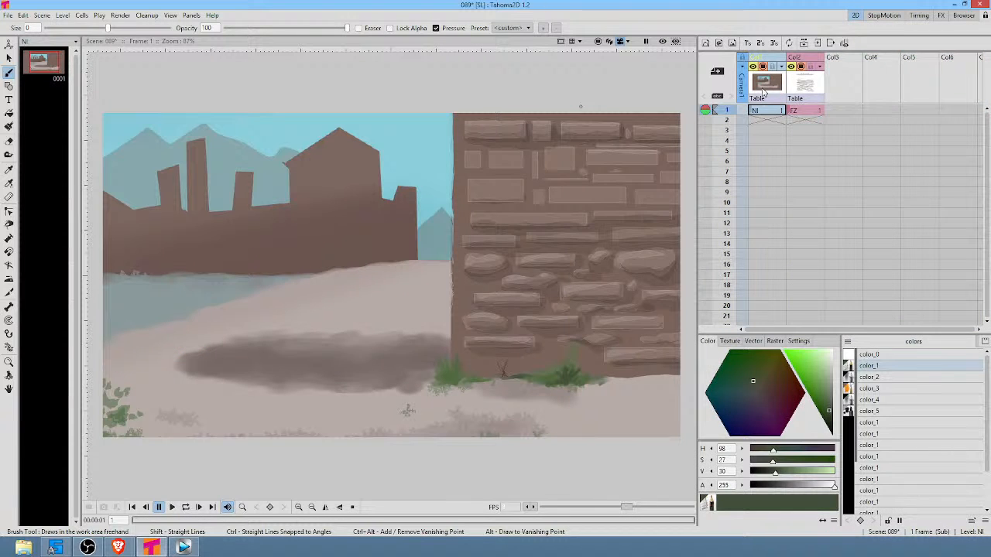
pyautogui.doubleClick(763, 91)
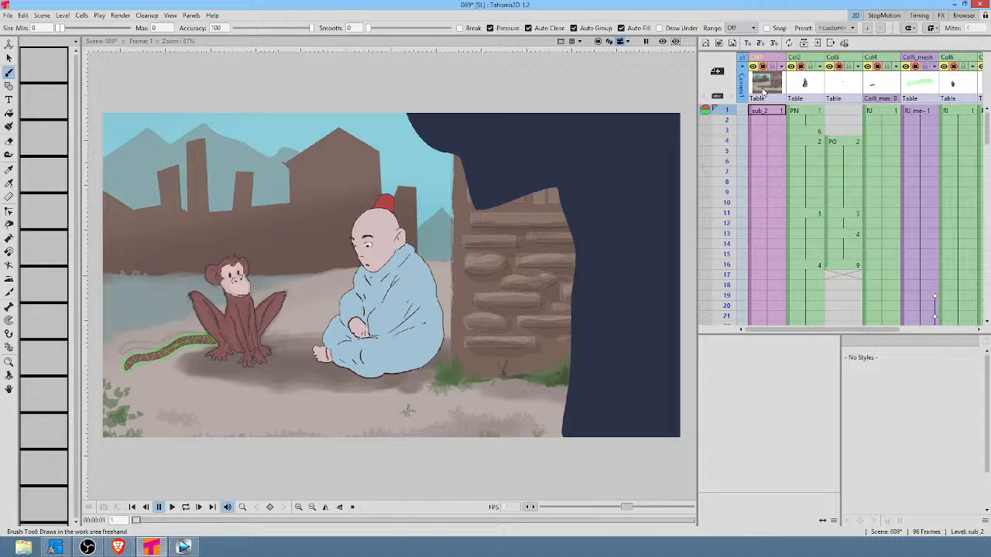